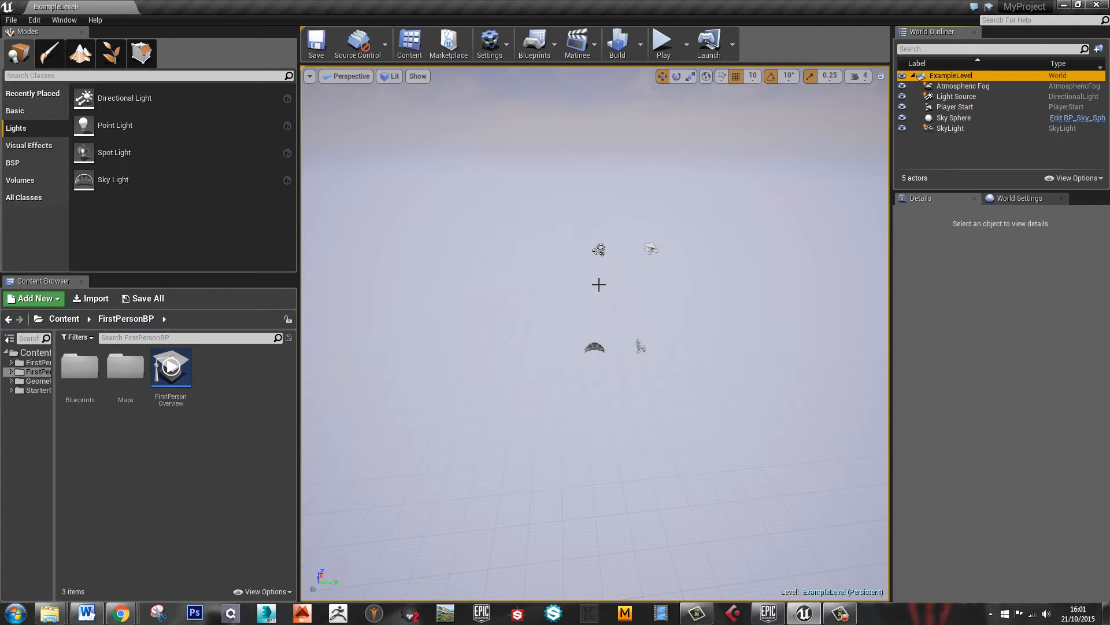
Switch to Chrome and examine the Recommended Landscape Sizes table in the Landscape Technical Guide
left_click_drag(1109, 255, 555, 1)
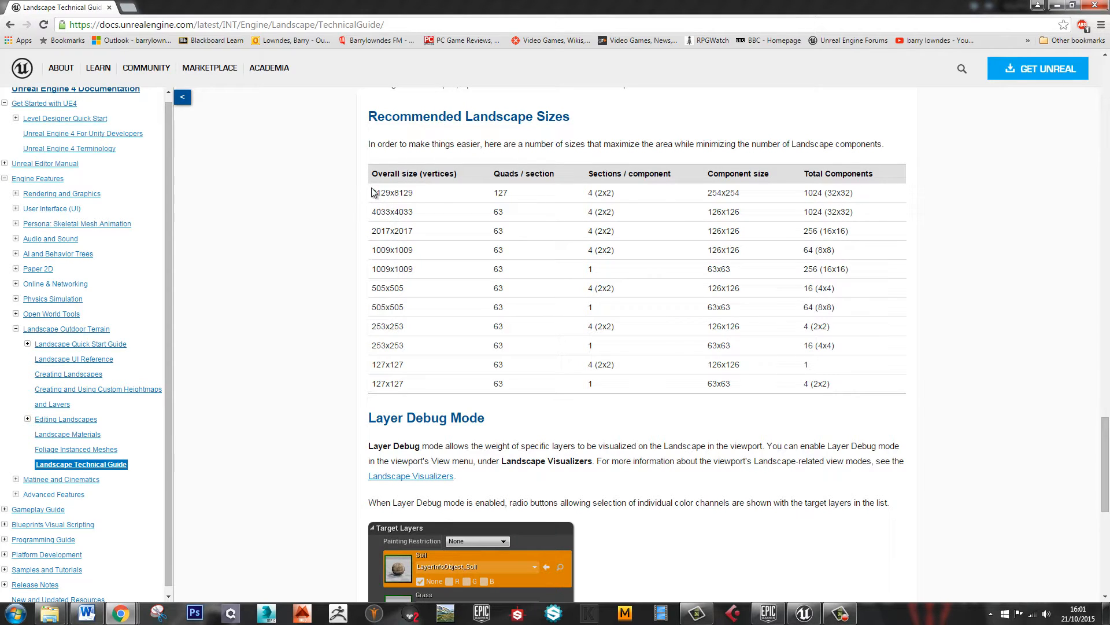
left_click_drag(386, 192, 414, 215)
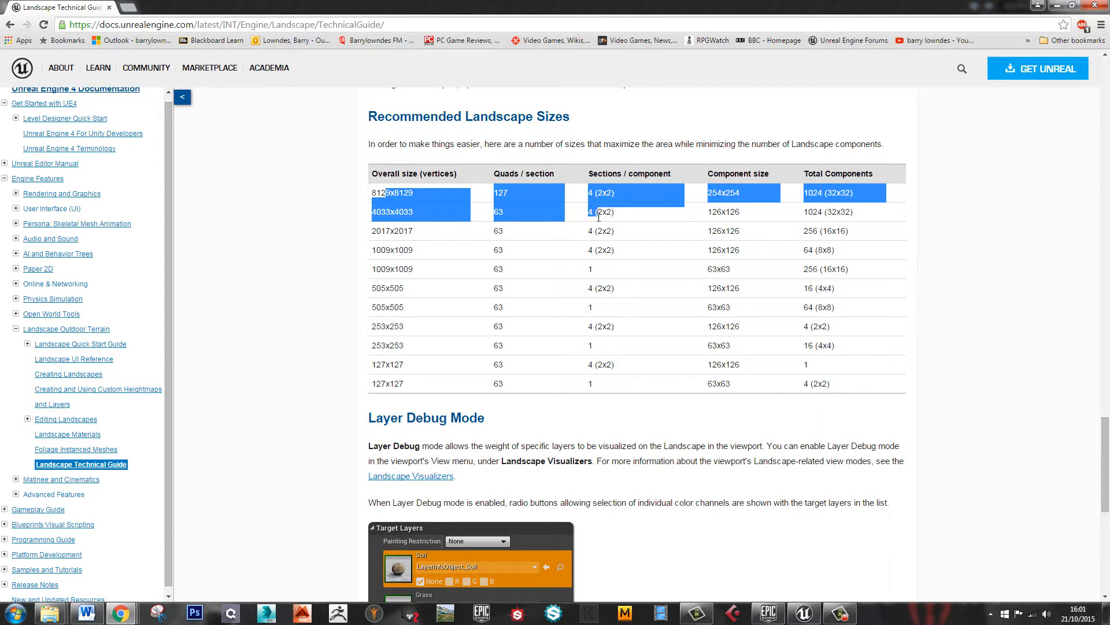
left_click_drag(623, 225, 491, 252)
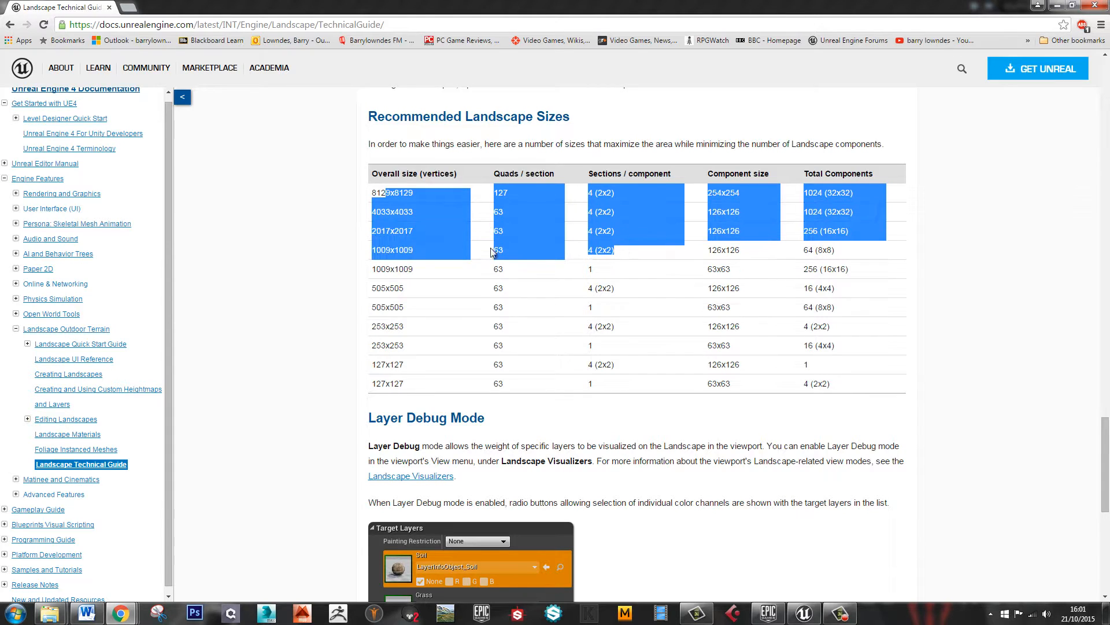
left_click(372, 234)
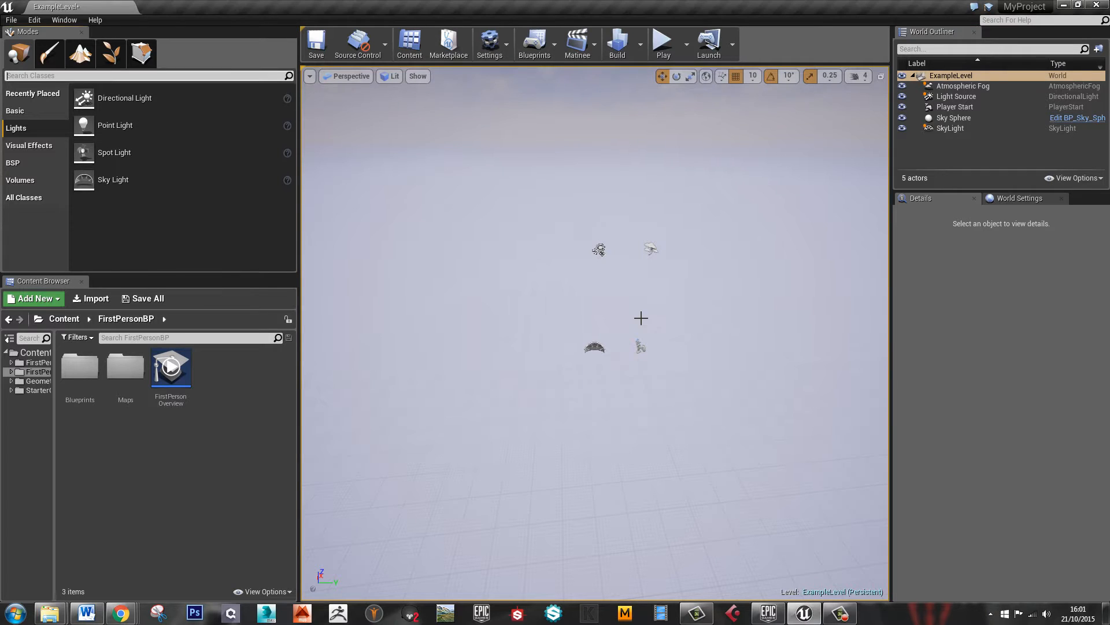
Back in the Unreal Editor, create a new landscape with 2×2 sections per component and 16 by 16 components
left_click(81, 55)
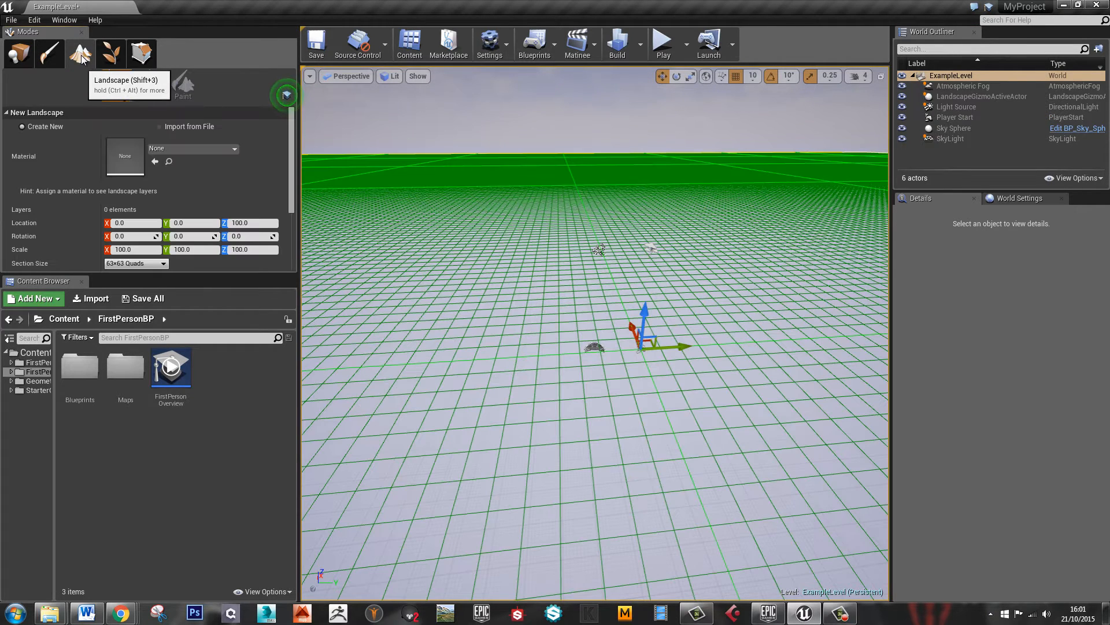
scroll(293, 168, "down", 1)
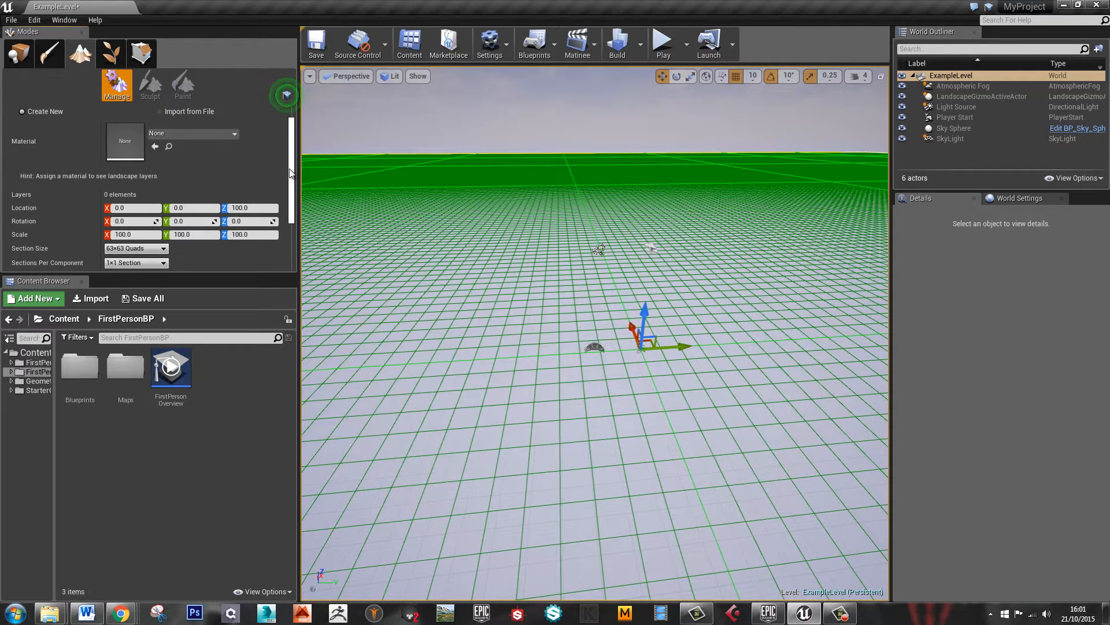
scroll(189, 204, "down", 2)
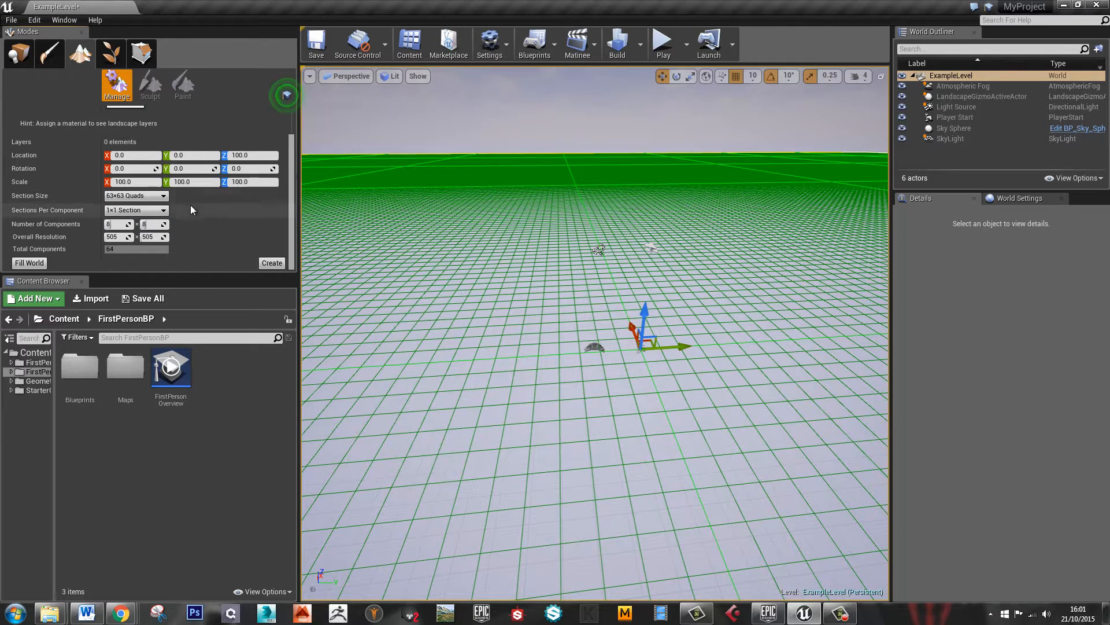
left_click(136, 210)
left_click(133, 231)
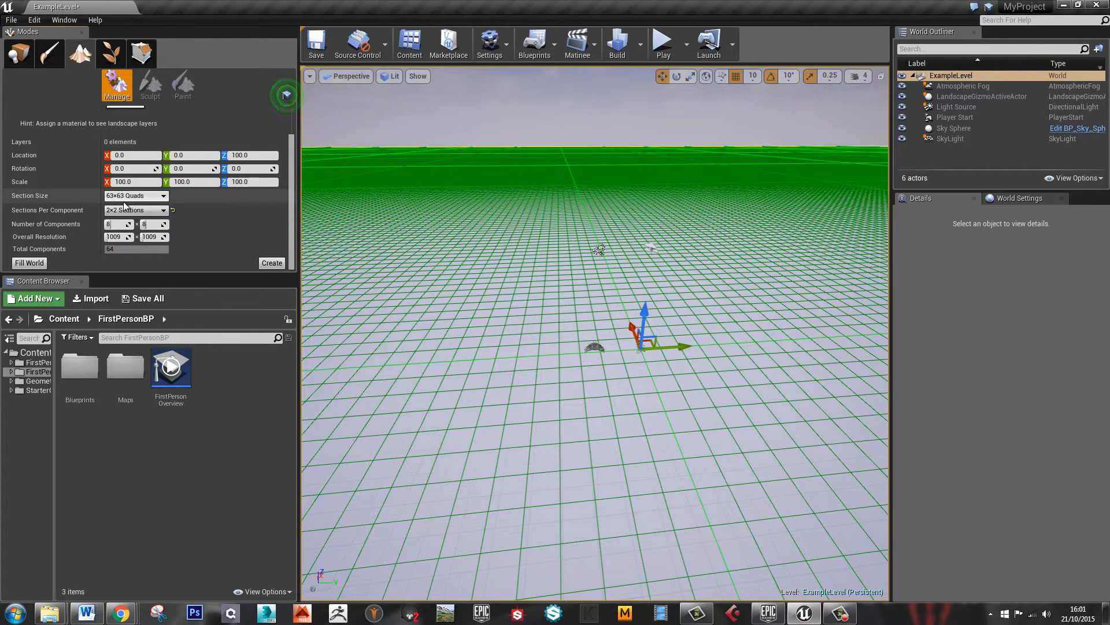
type("16")
key("Tab")
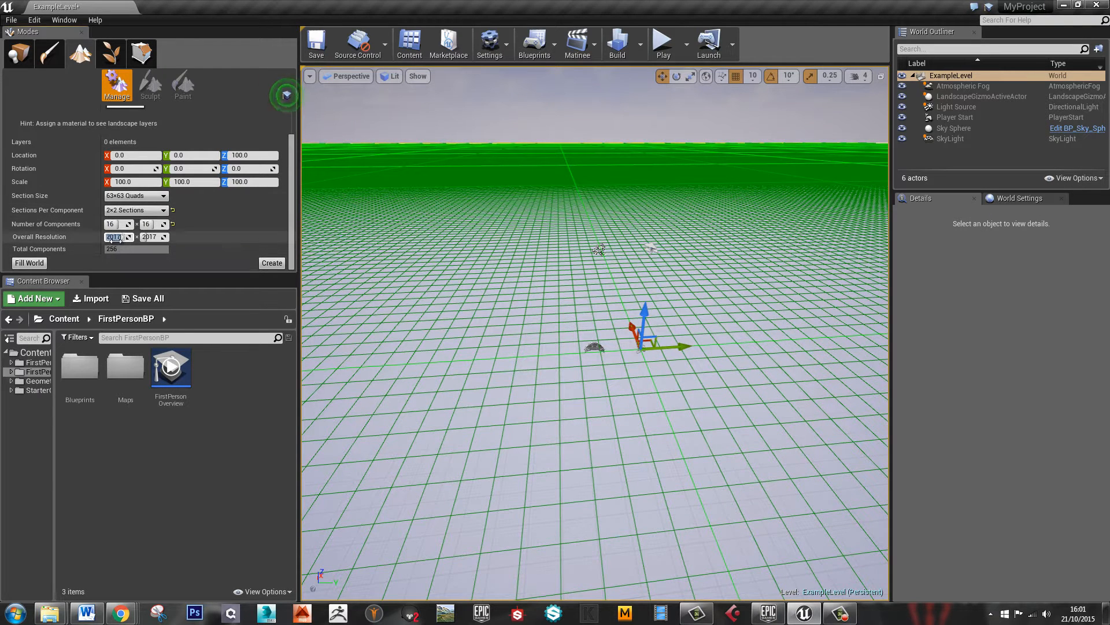
left_click(271, 262)
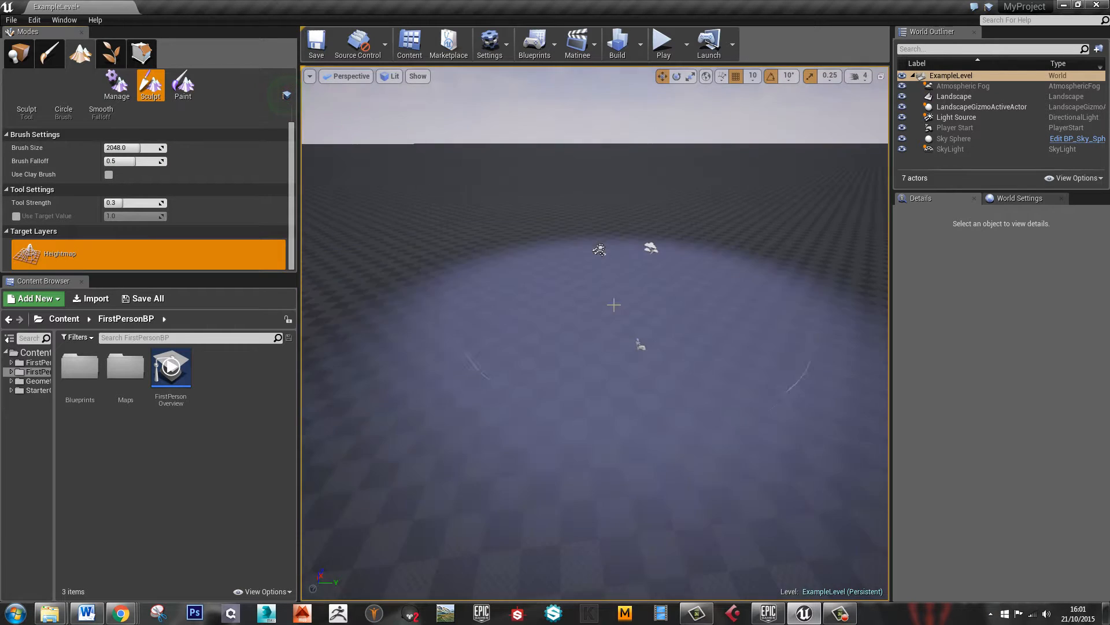
Set the landscape sculpt brush size to 20000
key("s")
right_click_drag(612, 305, 634, 320)
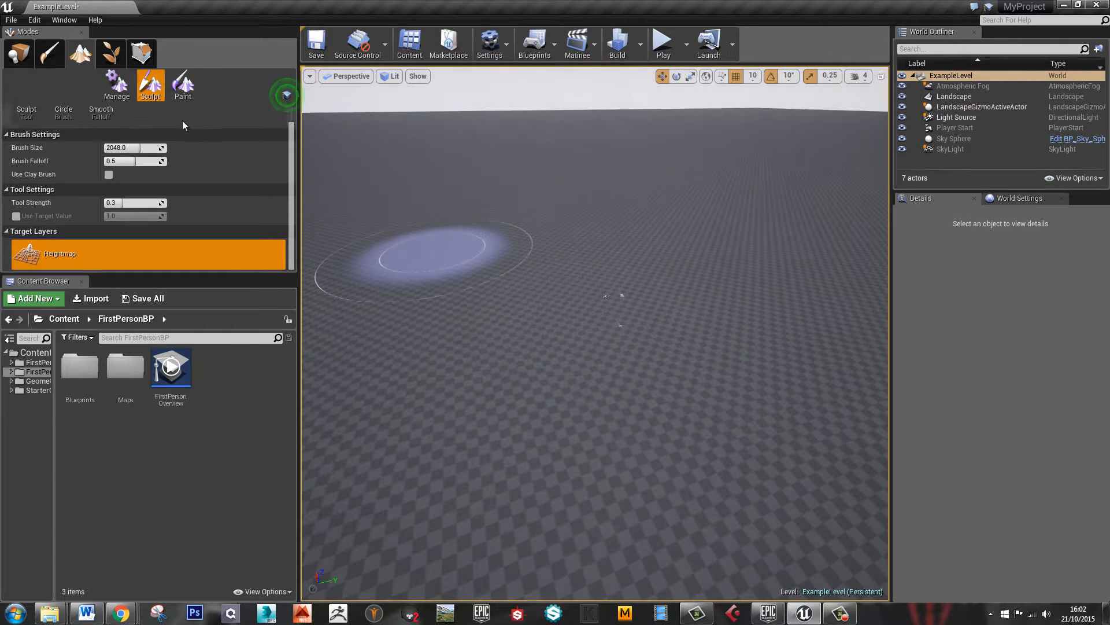
left_click(138, 146)
type("2000")
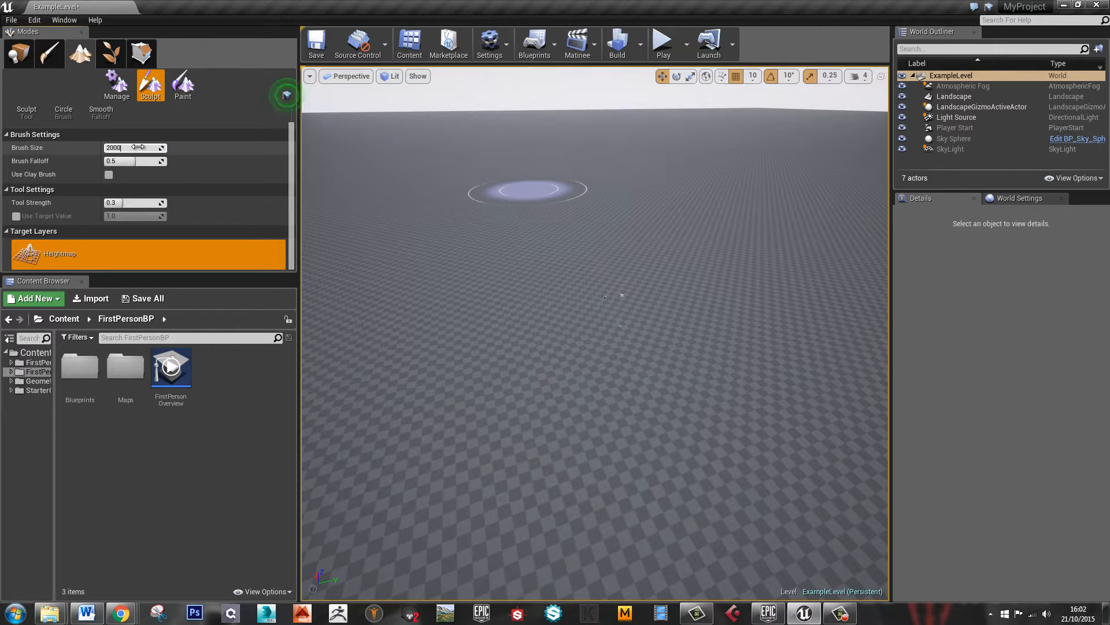
type("0")
key("Return")
Sculpt a group of broad hills along the far edge and corner of the landscape
right_click_drag(590, 267, 557, 278)
key("s")
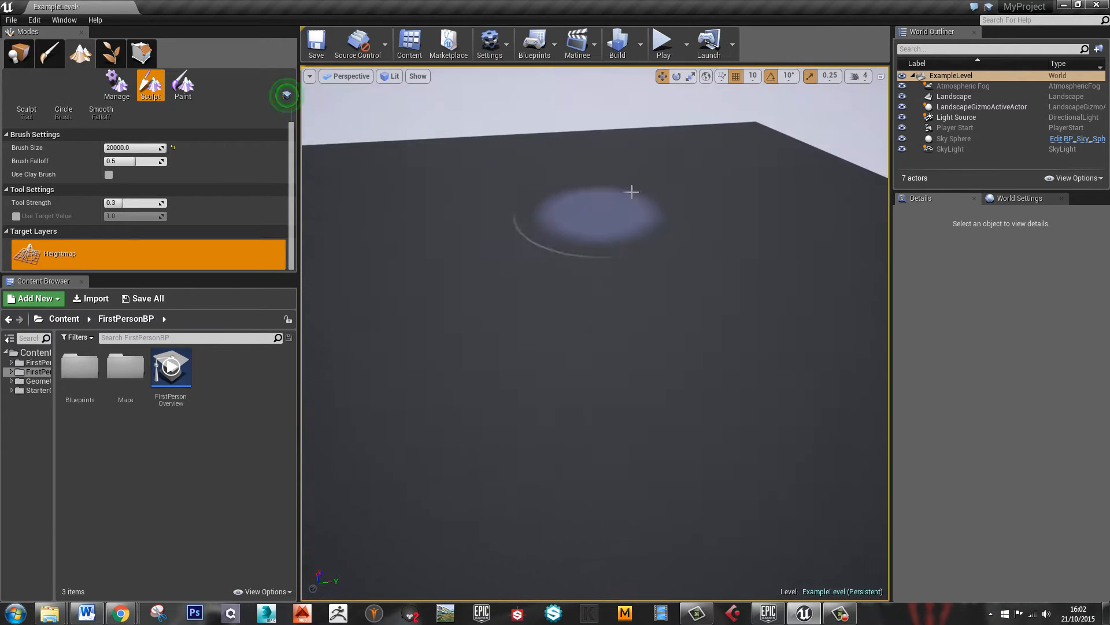
mouse_move(642, 170)
left_mouse_down()
mouse_move(549, 169)
mouse_move(410, 190)
mouse_move(429, 212)
left_mouse_up()
left_click_drag(359, 235, 376, 269)
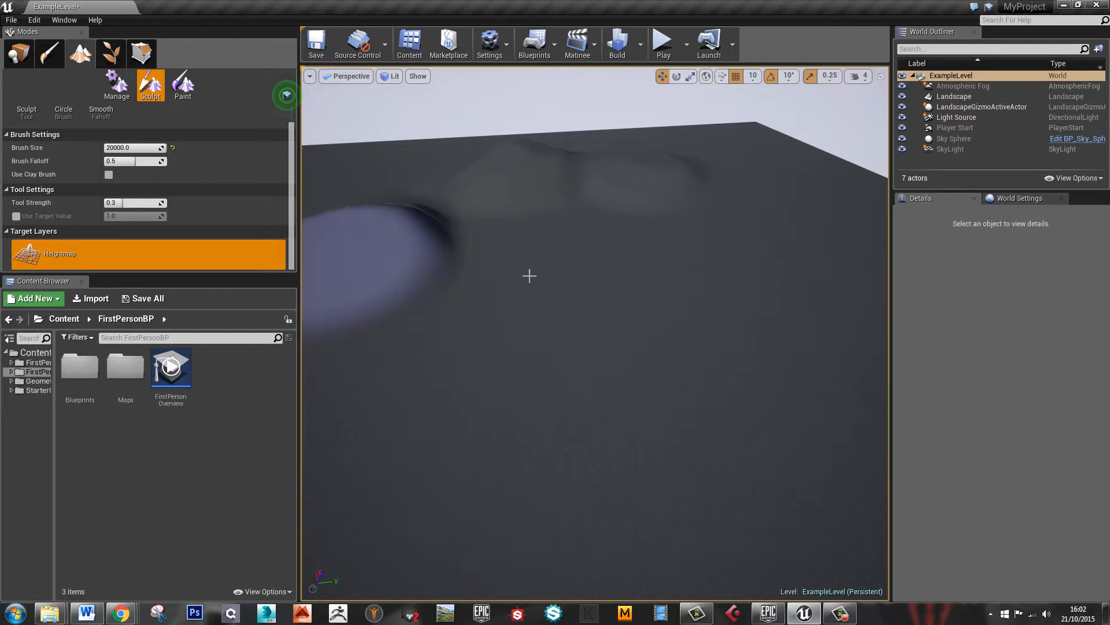
mouse_move(528, 275)
right_mouse_down()
mouse_move(484, 263)
mouse_move(480, 250)
right_mouse_up()
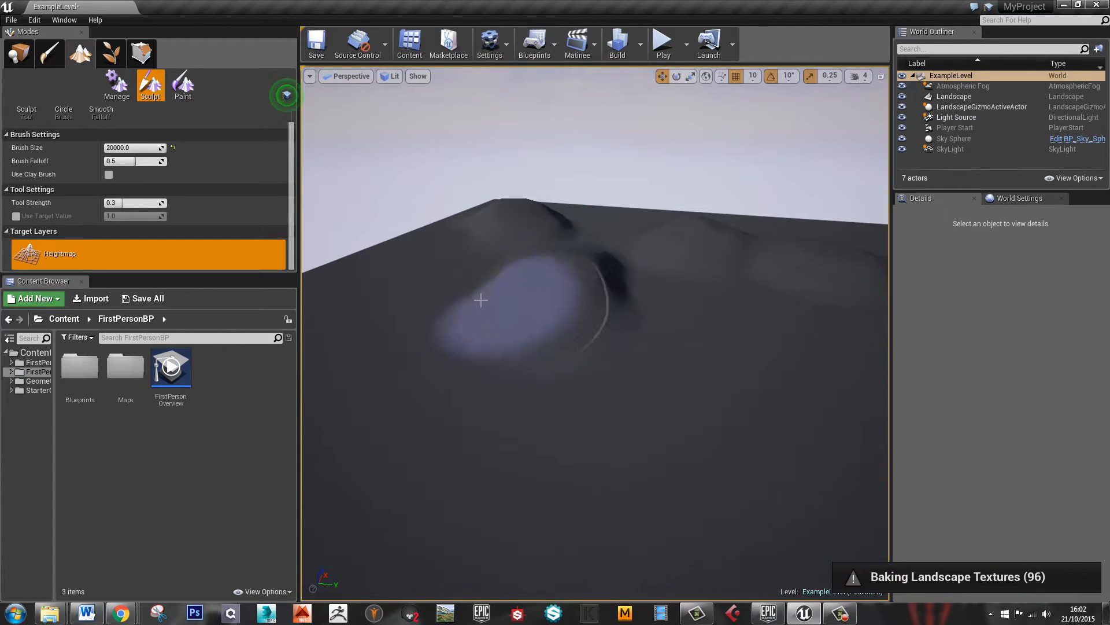
right_click_drag(570, 361, 493, 332)
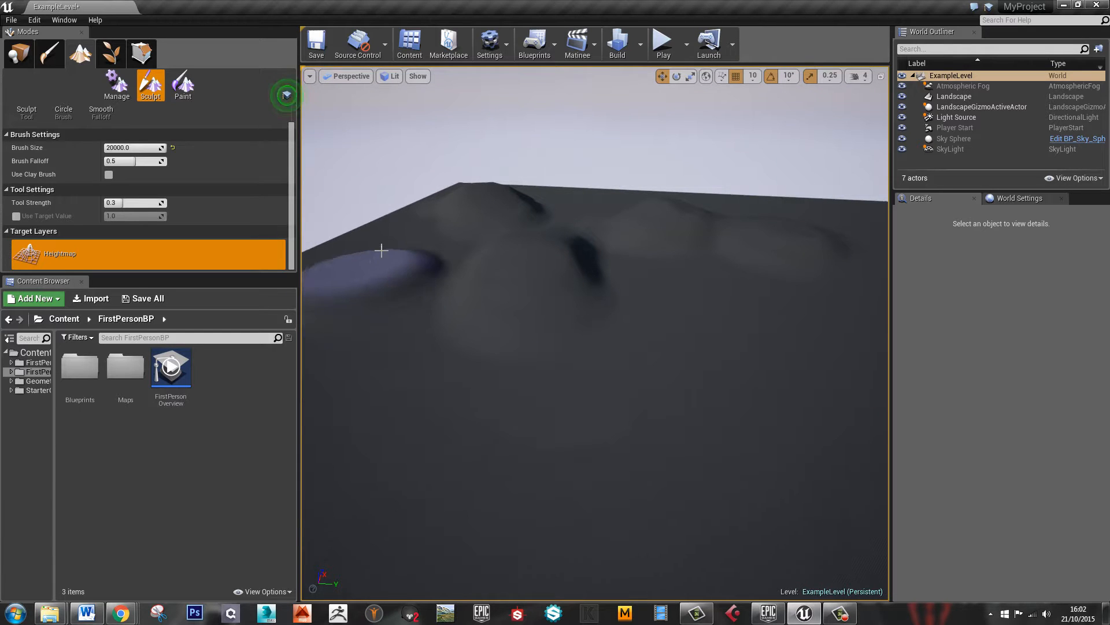
left_click_drag(379, 250, 439, 253)
mouse_move(439, 253)
right_mouse_down()
mouse_move(508, 354)
mouse_move(417, 326)
right_mouse_up()
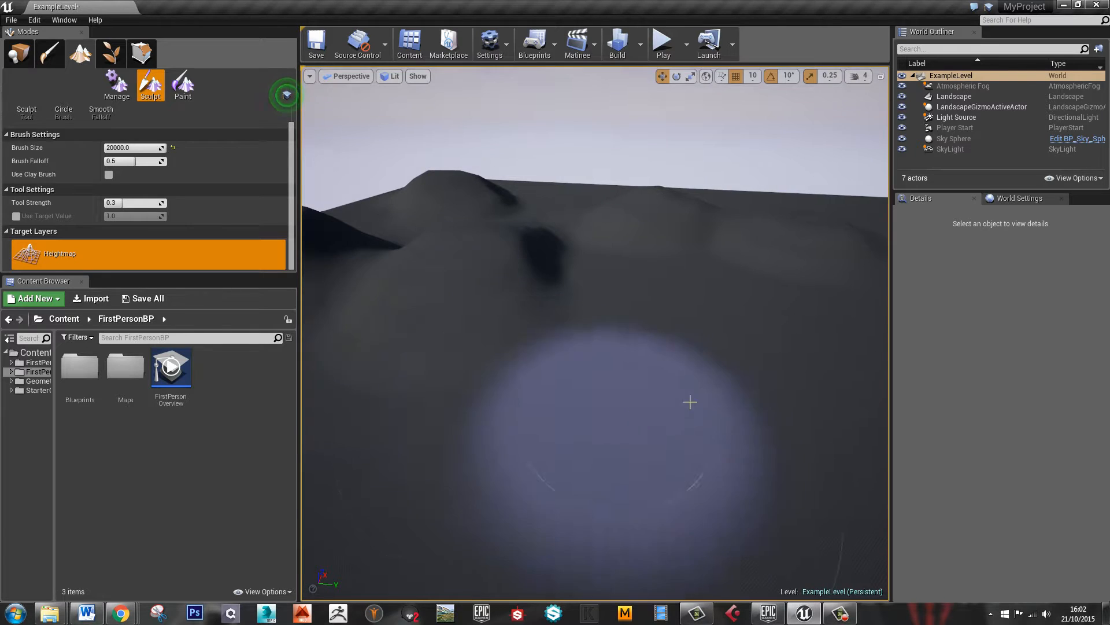
Reduce the brush size to 7782 and sculpt a long winding ridge from the hills across the flat ground
right_click_drag(689, 402, 694, 404)
mouse_move(650, 293)
right_mouse_down()
mouse_move(649, 324)
mouse_move(642, 298)
right_mouse_up()
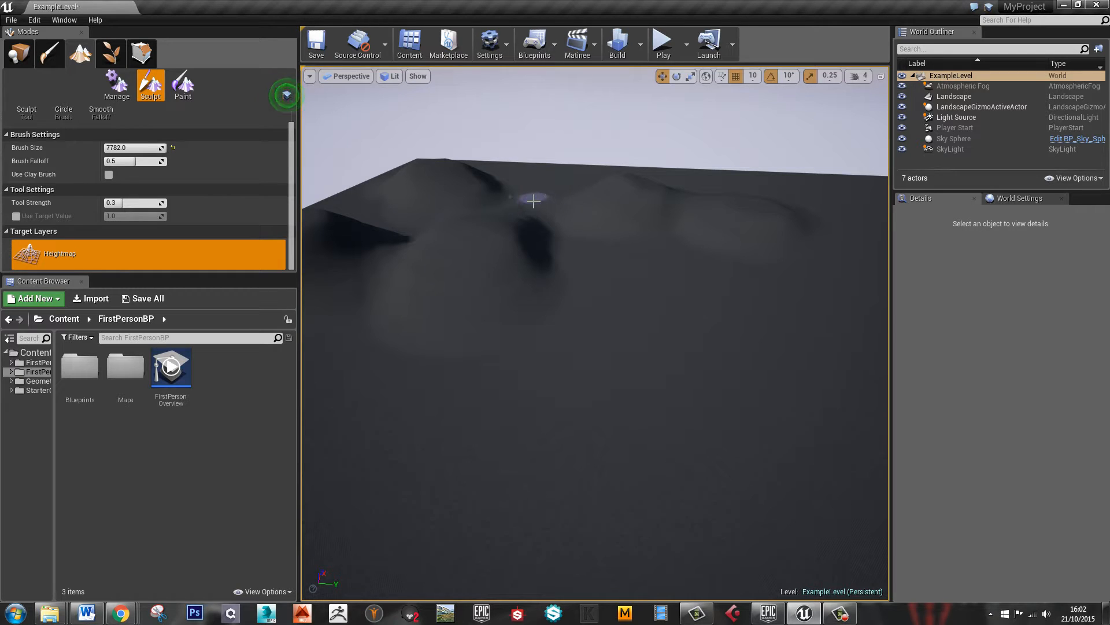
mouse_move(616, 290)
left_mouse_down()
mouse_move(575, 267)
mouse_move(535, 185)
left_mouse_up()
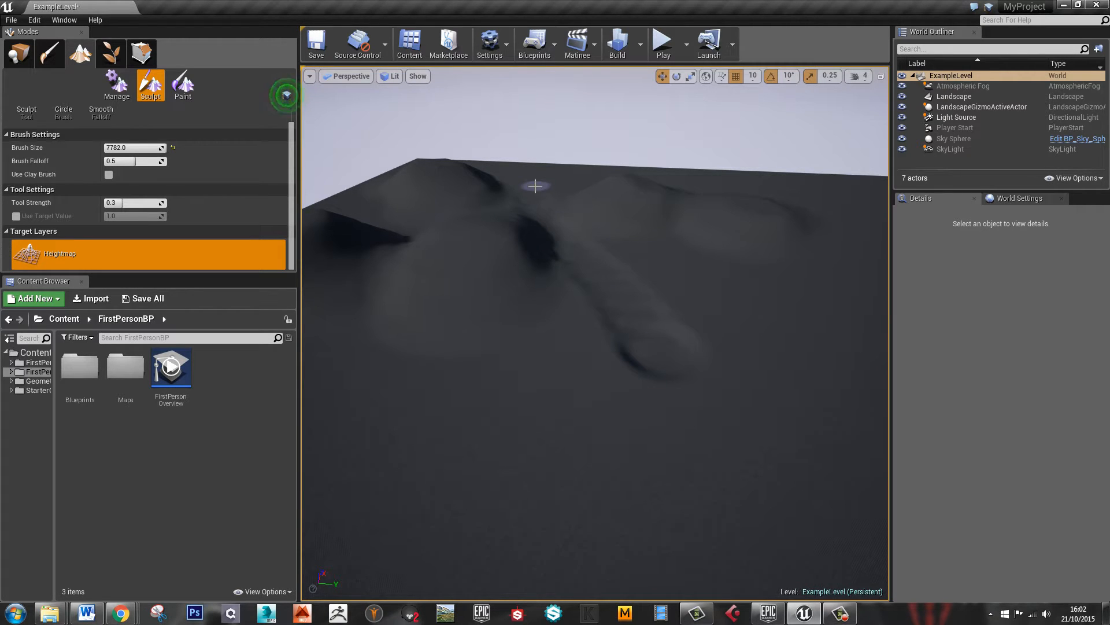
mouse_move(565, 250)
left_mouse_down()
mouse_move(644, 322)
mouse_move(838, 387)
mouse_move(759, 491)
left_mouse_up()
mouse_move(759, 491)
right_mouse_down()
mouse_move(694, 441)
mouse_move(677, 441)
mouse_move(671, 456)
mouse_move(702, 489)
mouse_move(652, 464)
right_mouse_up()
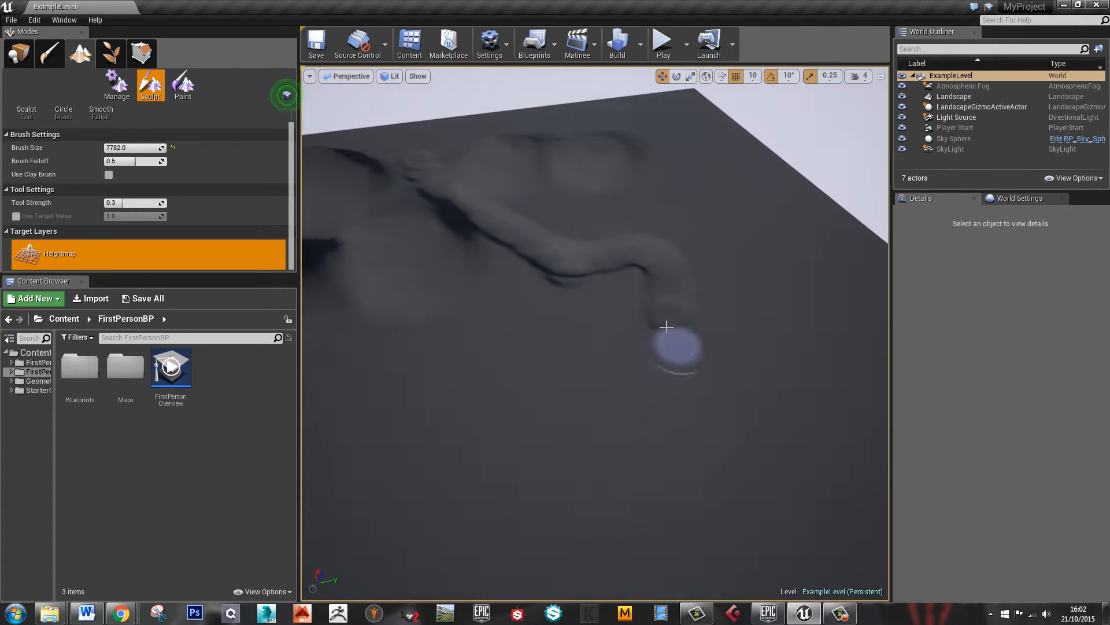
mouse_move(636, 376)
left_mouse_down()
mouse_move(743, 578)
mouse_move(665, 457)
mouse_move(665, 257)
mouse_move(628, 243)
mouse_move(540, 240)
mouse_move(442, 192)
left_mouse_up()
mouse_move(687, 442)
right_mouse_down()
mouse_move(647, 411)
mouse_move(765, 430)
mouse_move(792, 422)
mouse_move(781, 401)
mouse_move(744, 466)
right_mouse_up()
Set the sculpt brush size back to 20000
left_click(145, 148)
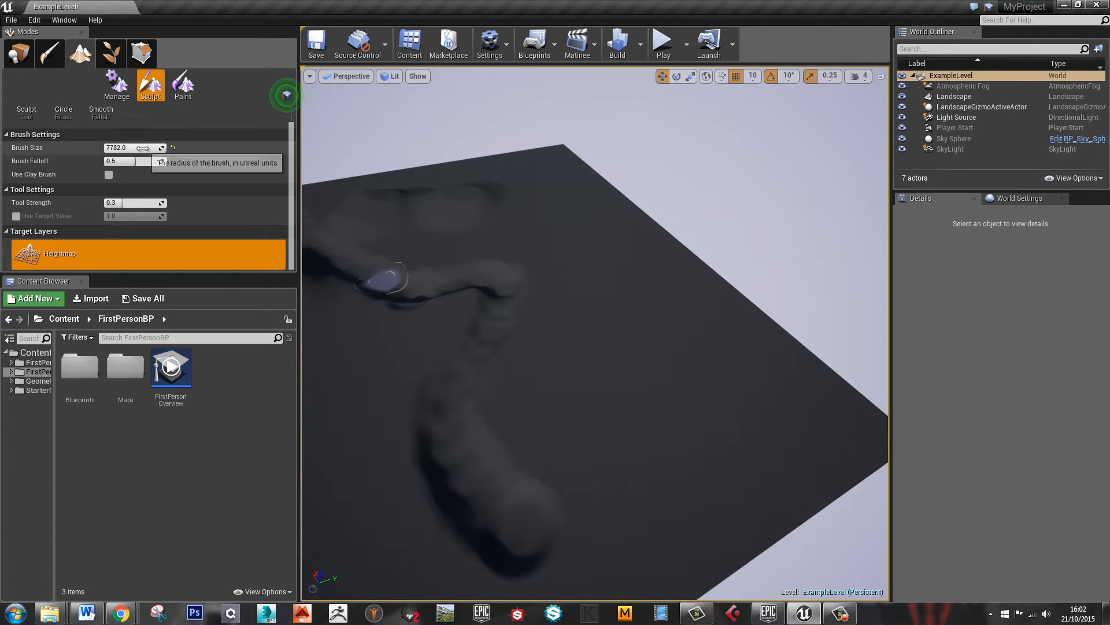
type("20000")
key("Return")
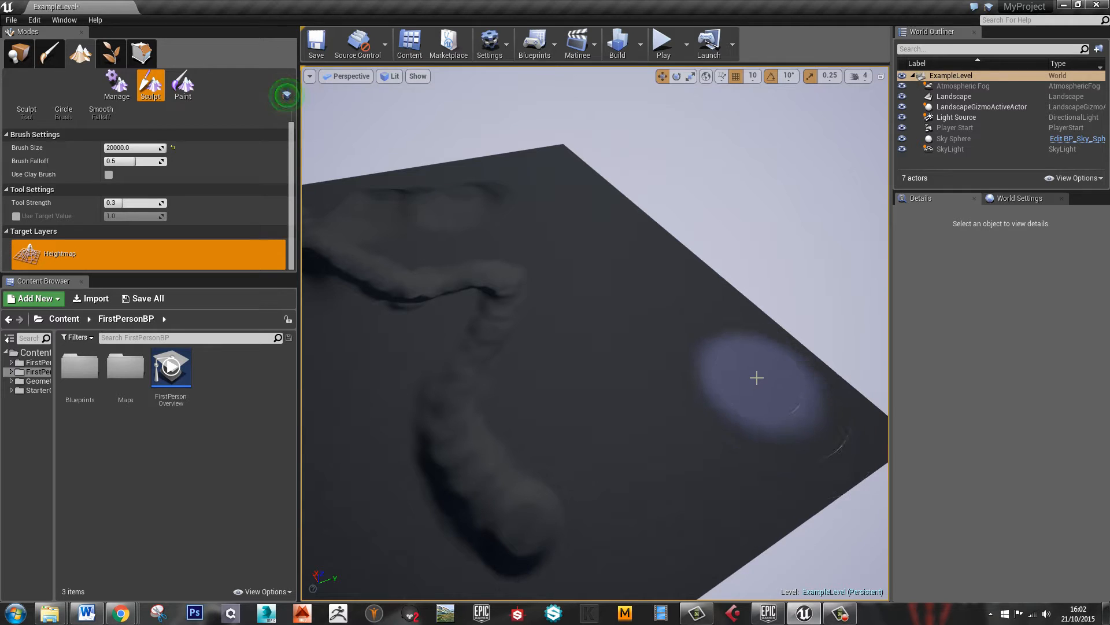
mouse_move(697, 417)
right_mouse_down()
mouse_move(789, 415)
mouse_move(682, 376)
right_mouse_up()
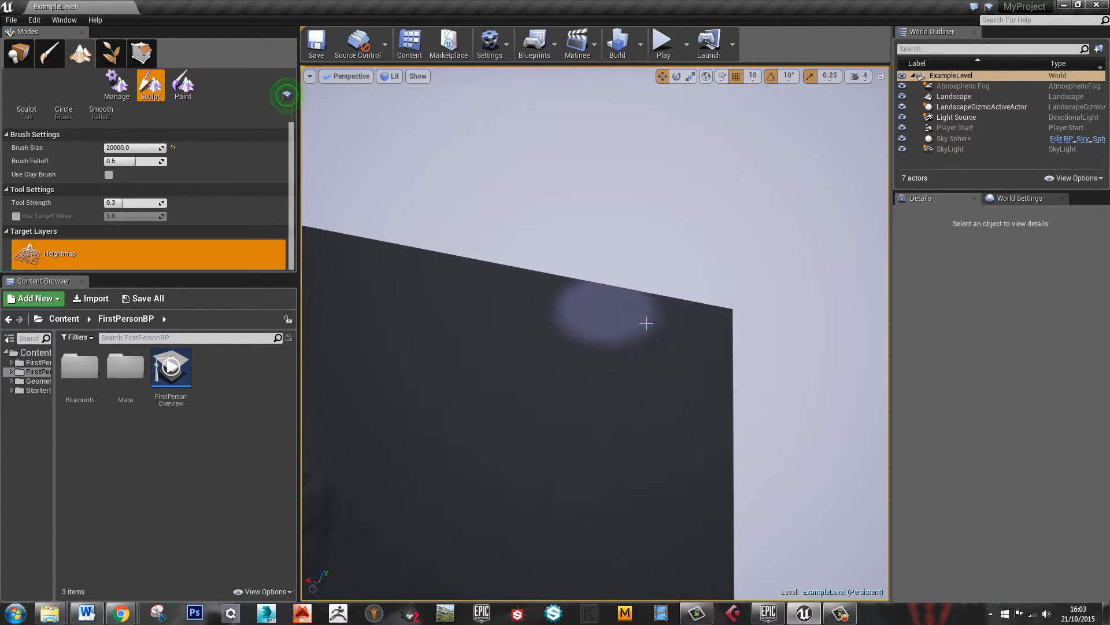
mouse_move(644, 323)
right_mouse_down()
mouse_move(649, 446)
mouse_move(421, 340)
mouse_move(347, 344)
right_mouse_up()
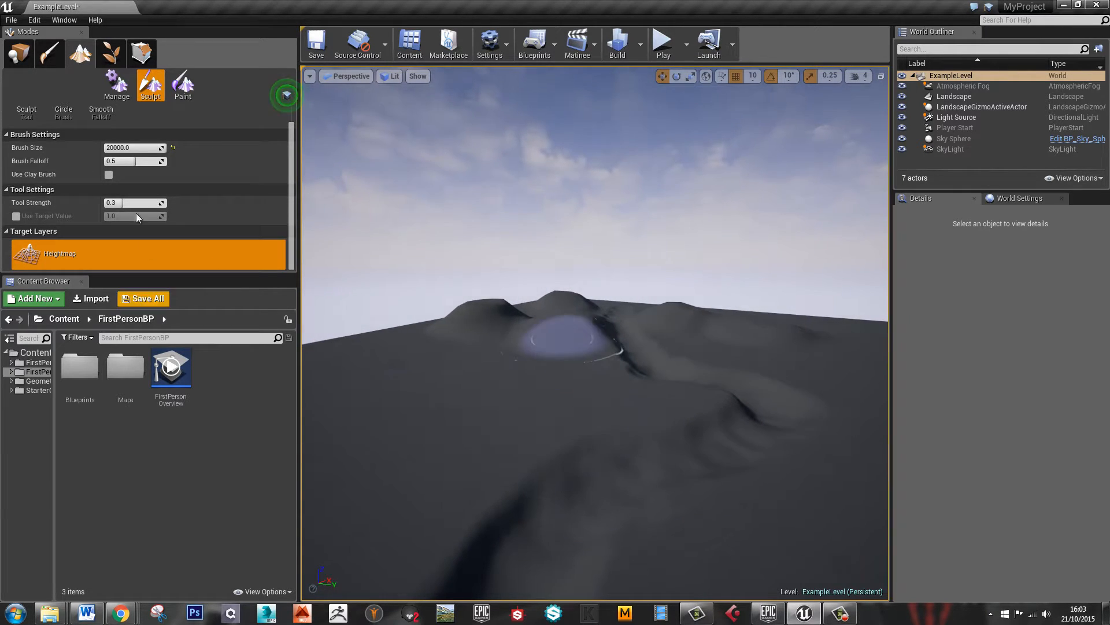
Smooth the winding ridge in the foreground using the Smooth tool with a brush size of 8192
left_click(26, 111)
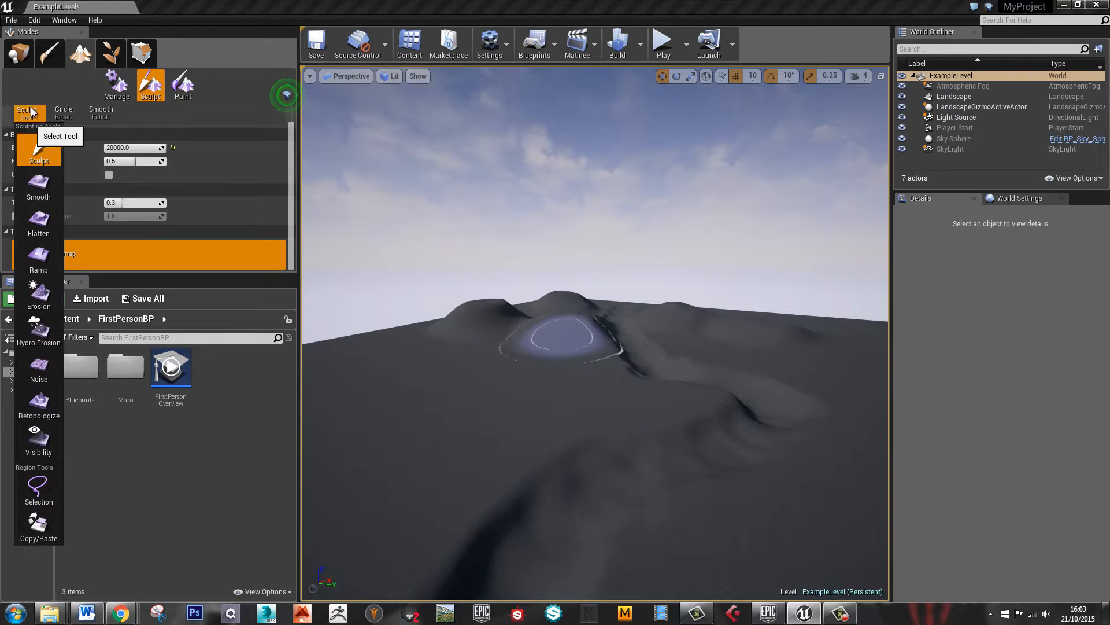
left_click(45, 194)
key("bracketleft")
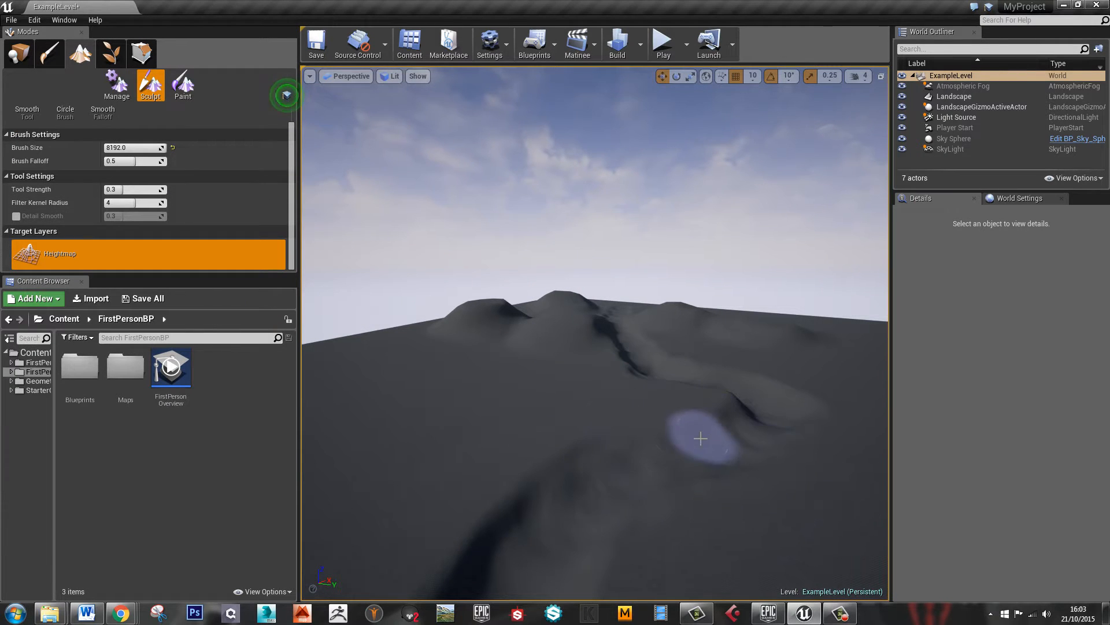
mouse_move(701, 439)
left_mouse_down()
mouse_move(583, 488)
mouse_move(534, 564)
left_mouse_up()
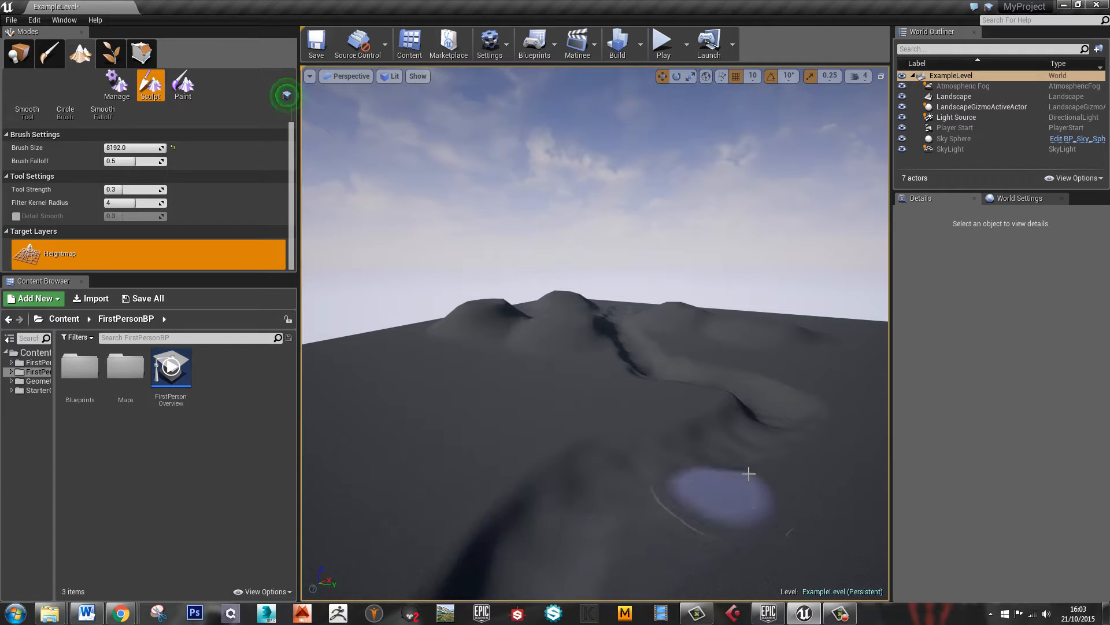
Switch to the Flatten tool and raise the viewport camera speed to 6
left_click(26, 113)
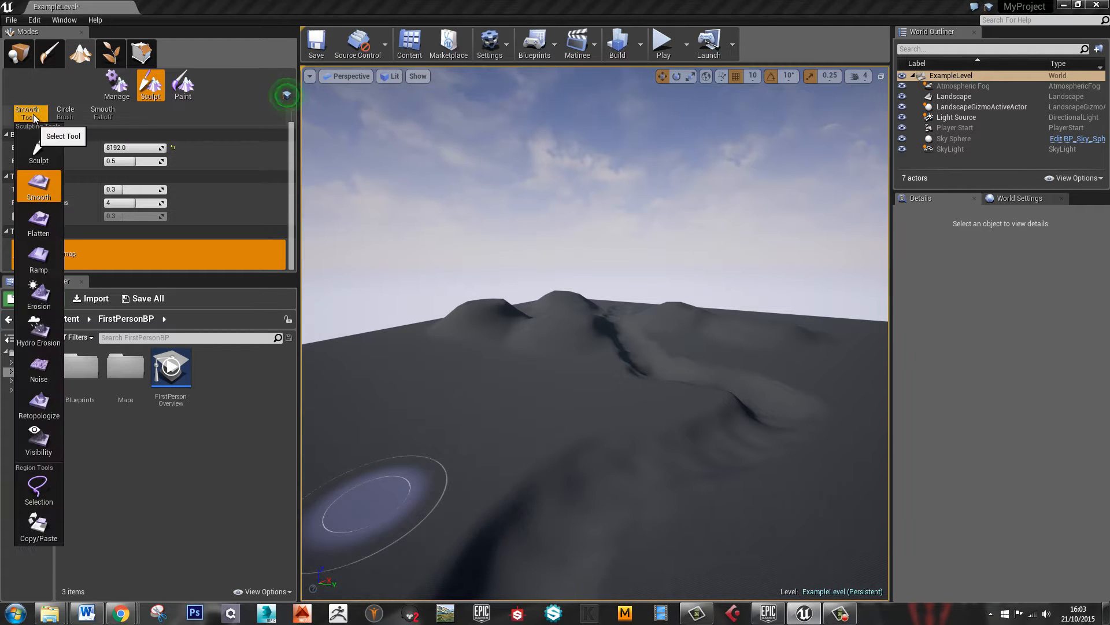
left_click(38, 228)
scroll(602, 404, "up", 2)
key("w")
mouse_move(552, 423)
right_mouse_down()
mouse_move(604, 412)
mouse_move(585, 398)
right_mouse_up()
key("w")
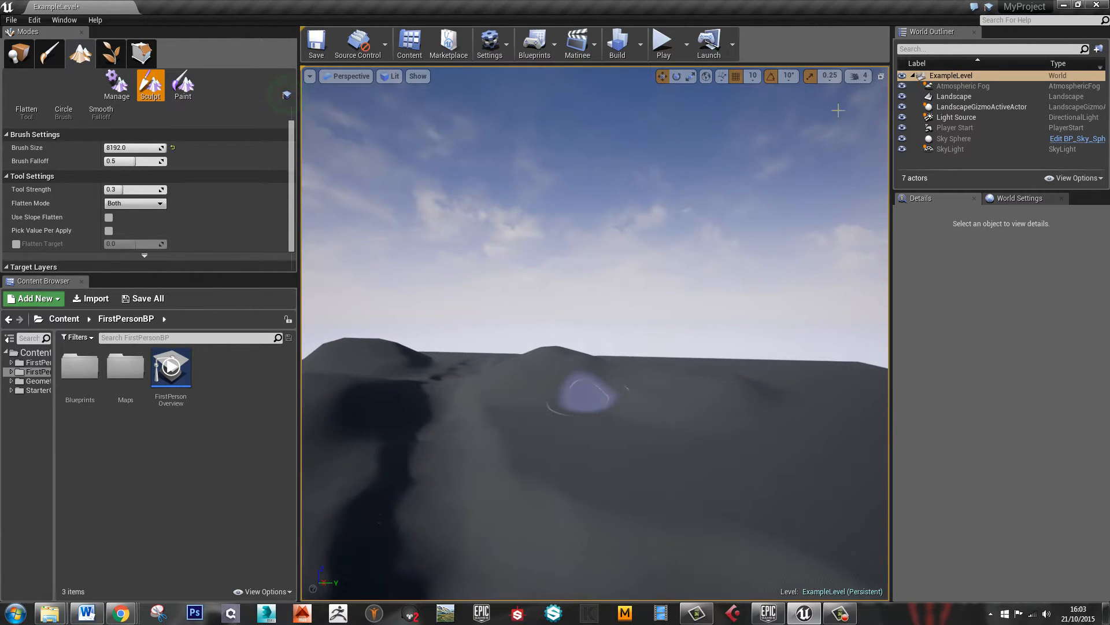
left_click(858, 76)
left_click_drag(888, 103, 898, 103)
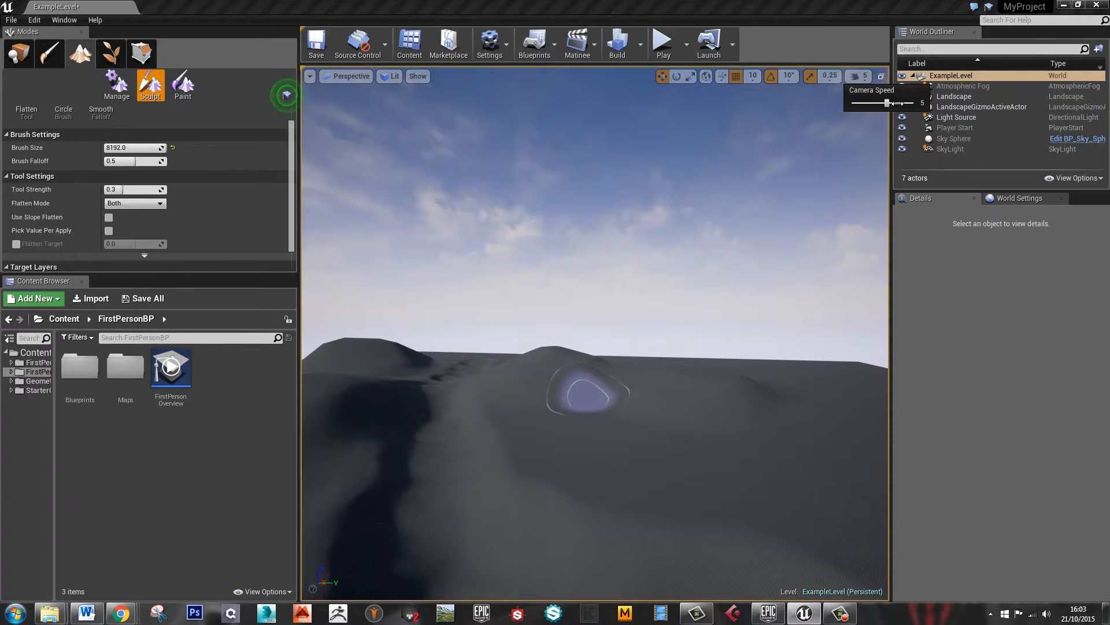
key("w")
mouse_move(646, 419)
right_mouse_down()
mouse_move(627, 426)
mouse_move(607, 469)
mouse_move(653, 476)
mouse_move(555, 385)
right_mouse_up()
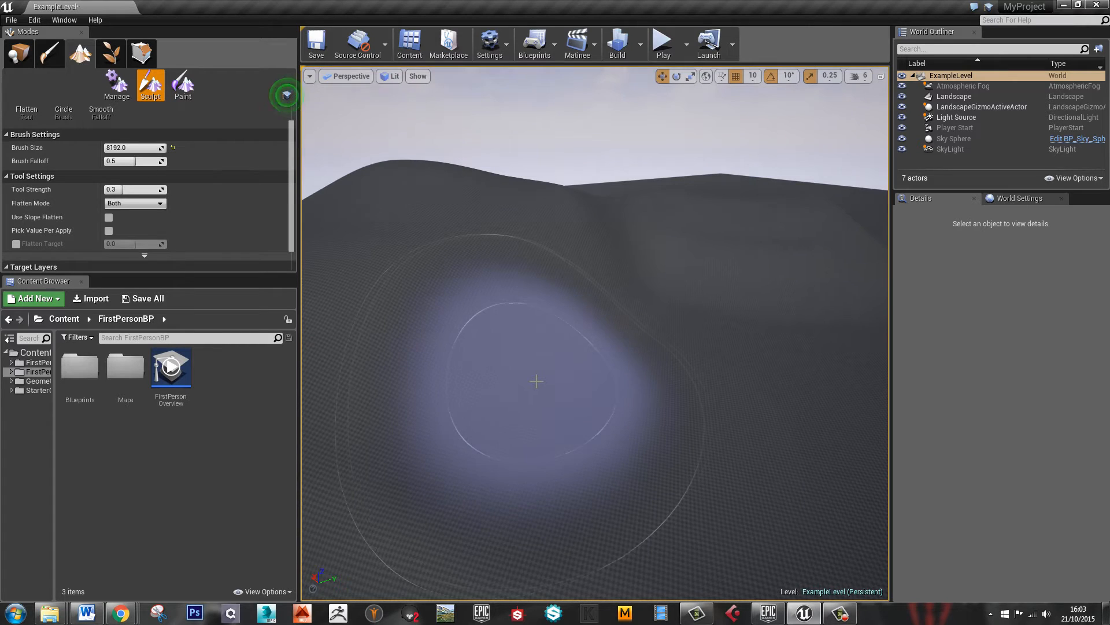
Reduce the Flatten brush size to 3420 and flatten level terraces into the hillside
key("bracketleft")
key("bracketleft")
key("bracketleft")
key("bracketleft")
key("bracketleft")
key("bracketleft")
key("bracketleft")
key("bracketleft")
key("bracketleft")
key("bracketleft")
key("bracketleft")
key("bracketleft")
key("bracketleft")
key("bracketleft")
key("bracketleft")
key("bracketleft")
key("bracketleft")
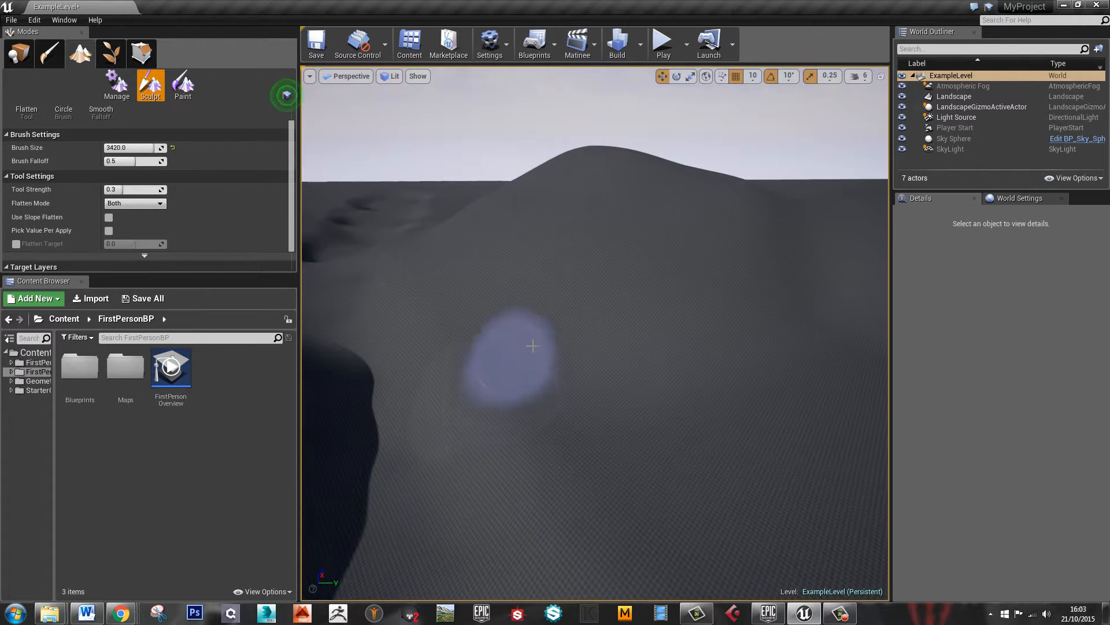
mouse_move(513, 347)
left_mouse_down()
mouse_move(550, 337)
mouse_move(636, 399)
mouse_move(701, 359)
mouse_move(716, 365)
mouse_move(578, 300)
mouse_move(669, 293)
mouse_move(781, 335)
mouse_move(818, 376)
mouse_move(686, 282)
left_mouse_up()
right_click_drag(686, 314, 726, 324)
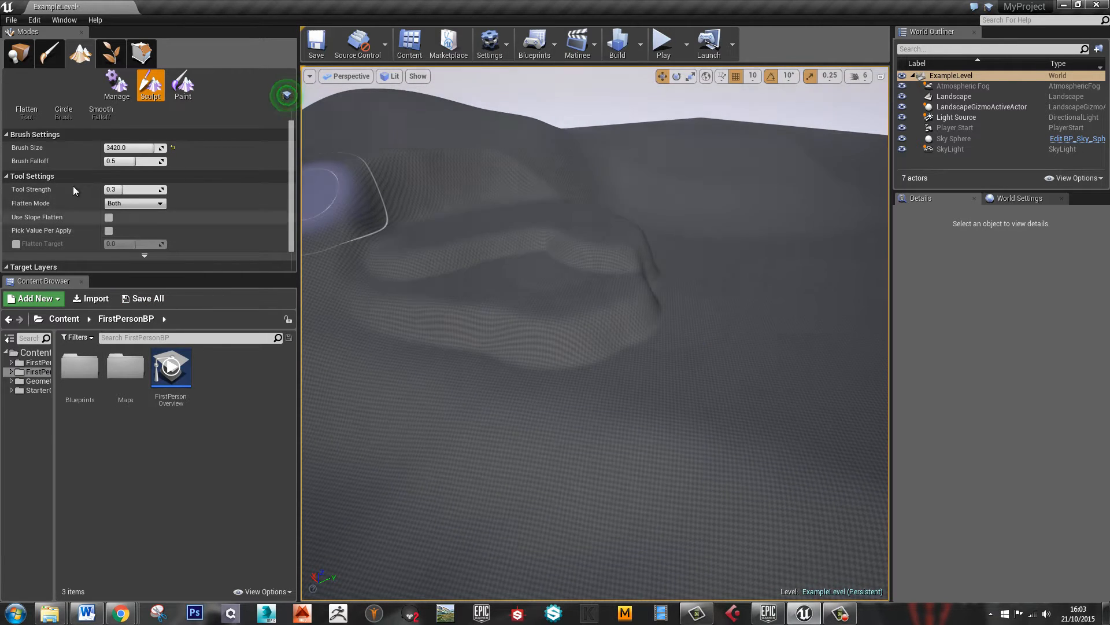
Use the Ramp tool to build a ramp from the valley floor up to the lowest terrace, with width 3609.386719 and side falloff 0.482569
left_click(14, 111)
left_click(50, 265)
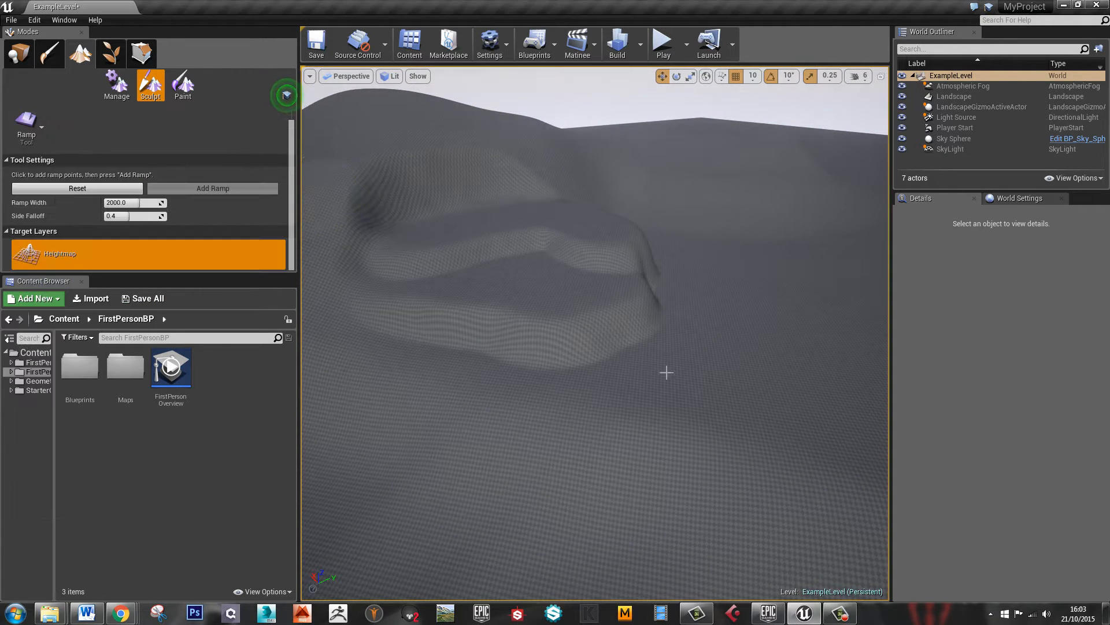
left_click(730, 389)
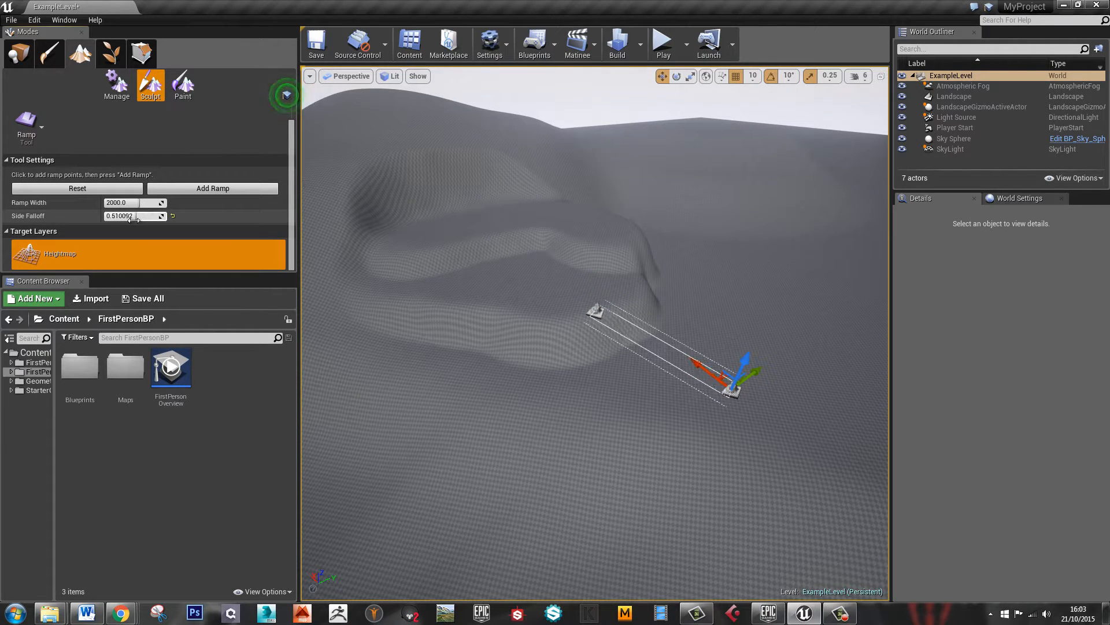
left_click_drag(133, 218, 144, 203)
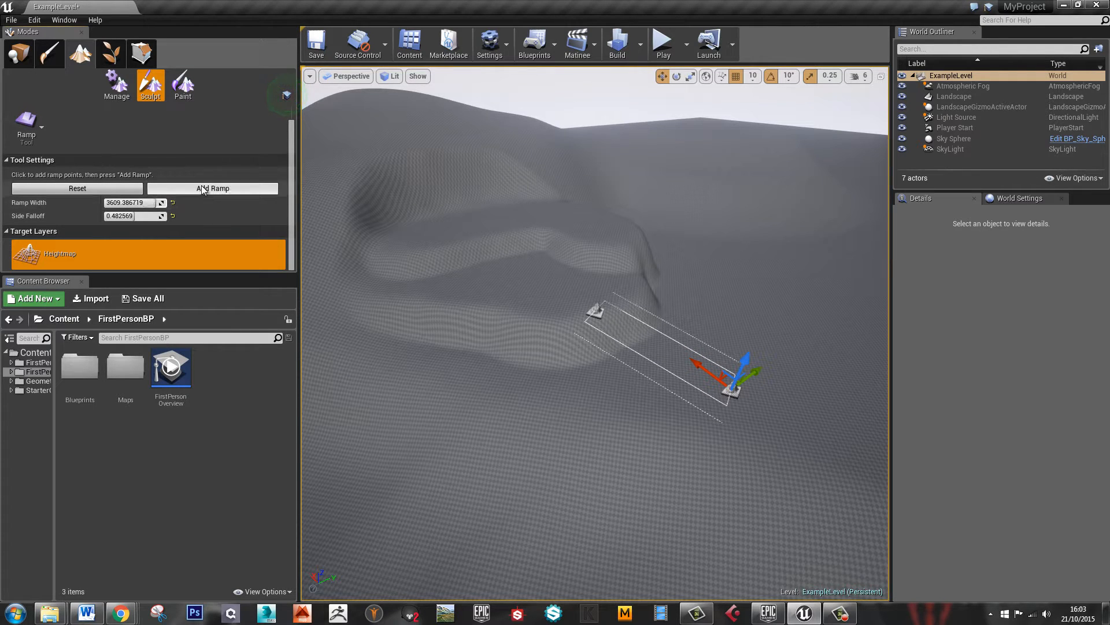
left_click(107, 189)
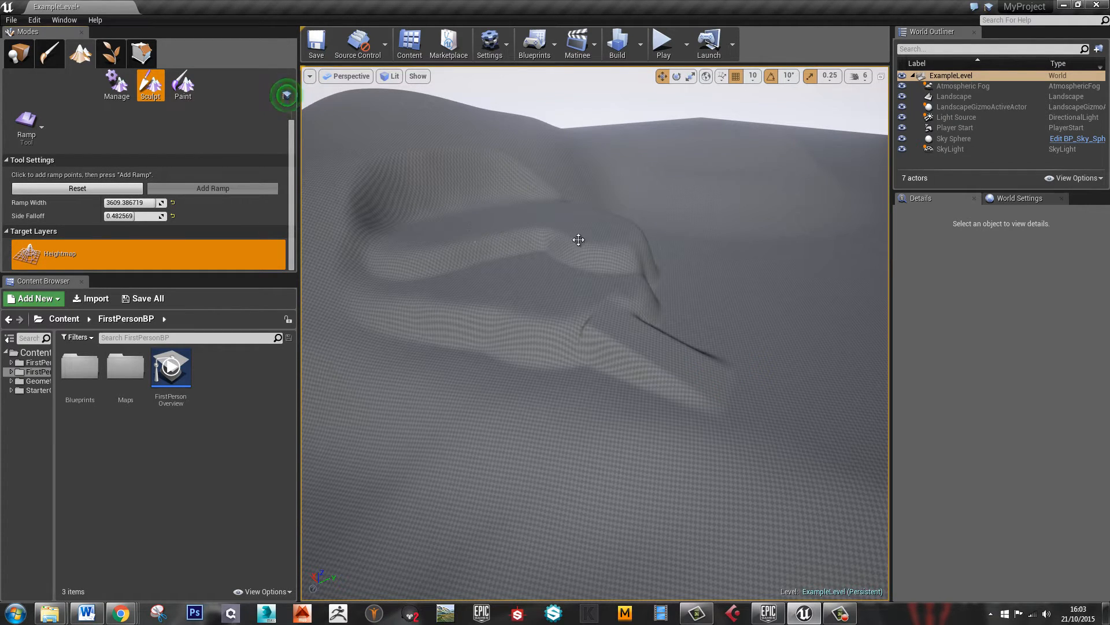
Add a ramp of the same width connecting the lowest terrace to the terrace above it
left_click(528, 270)
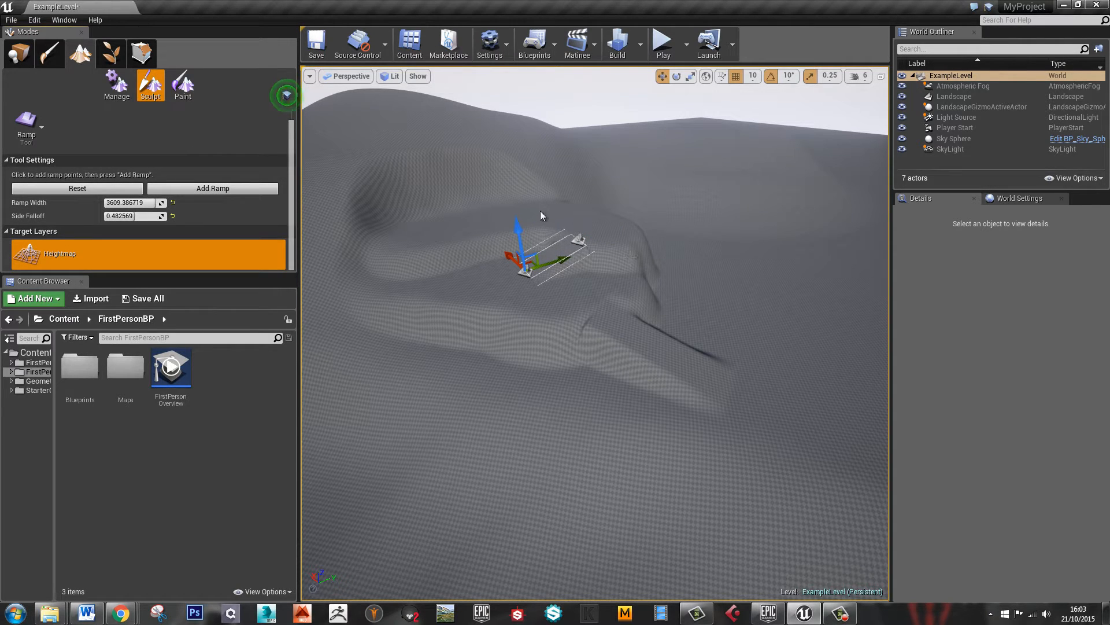
left_click(437, 148)
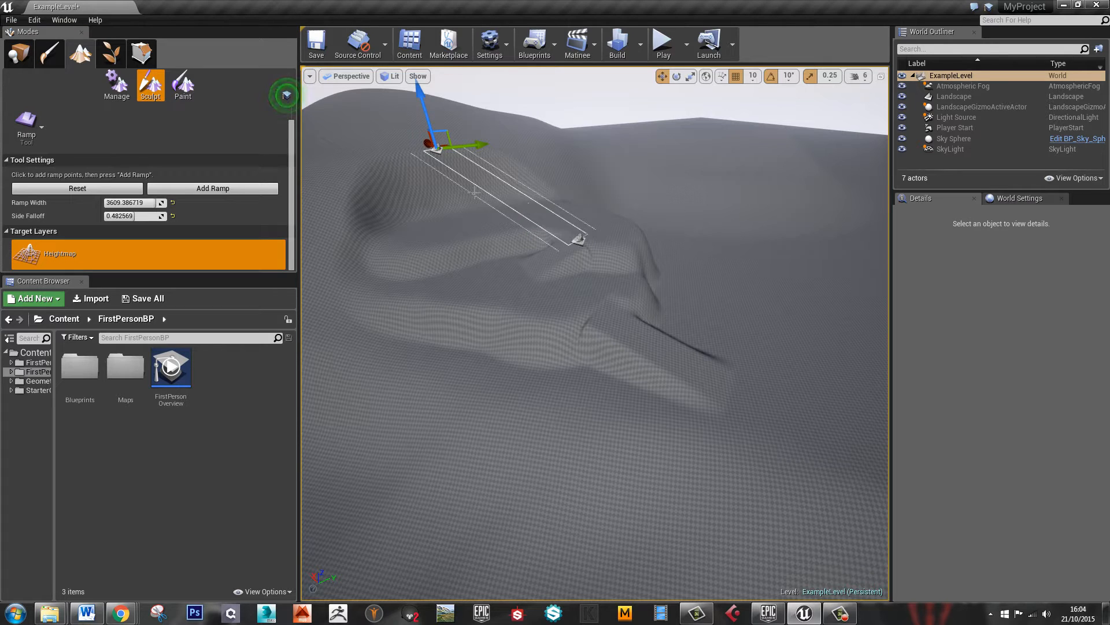
left_click(212, 188)
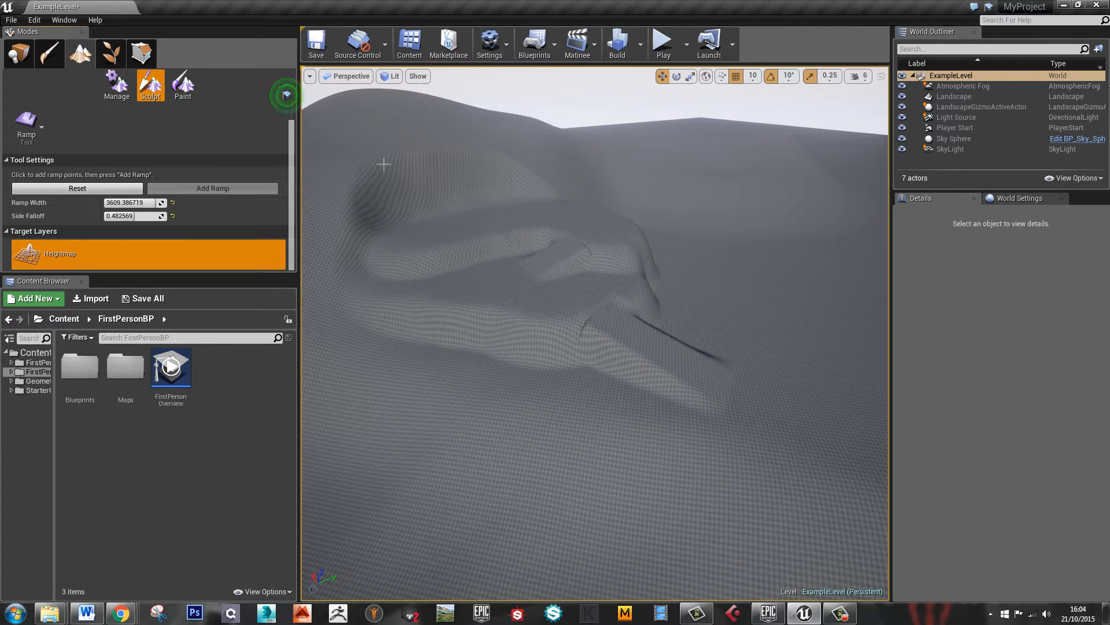
Build another ramp from the upper terrace up the steep hillside behind its far end
left_click(440, 223)
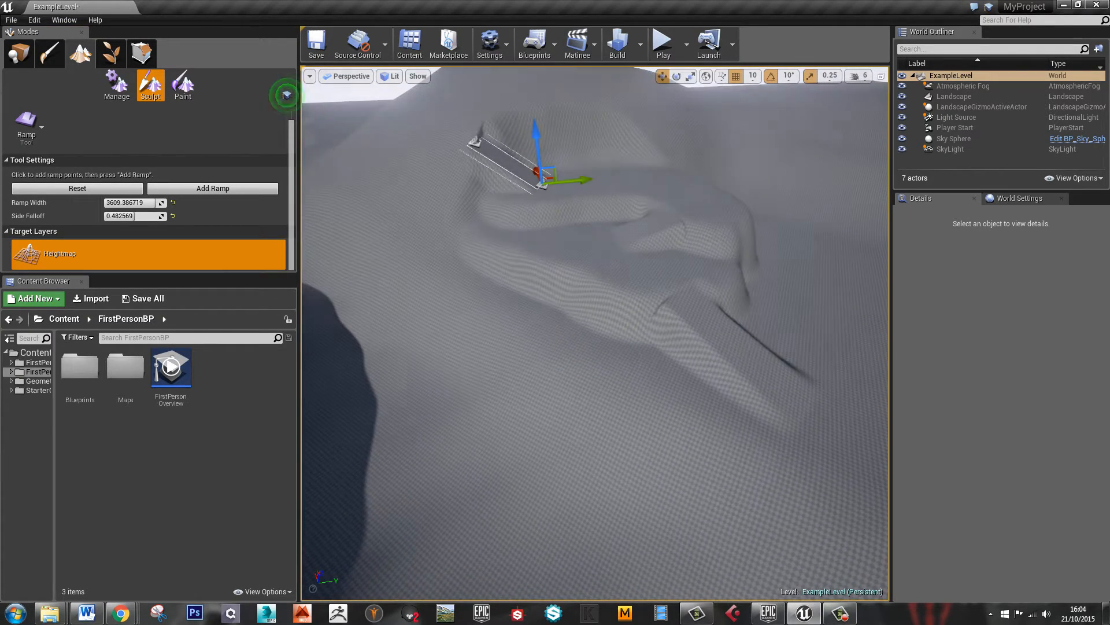
left_click(213, 188)
right_click_drag(579, 324, 584, 324)
right_click_drag(508, 271, 578, 304)
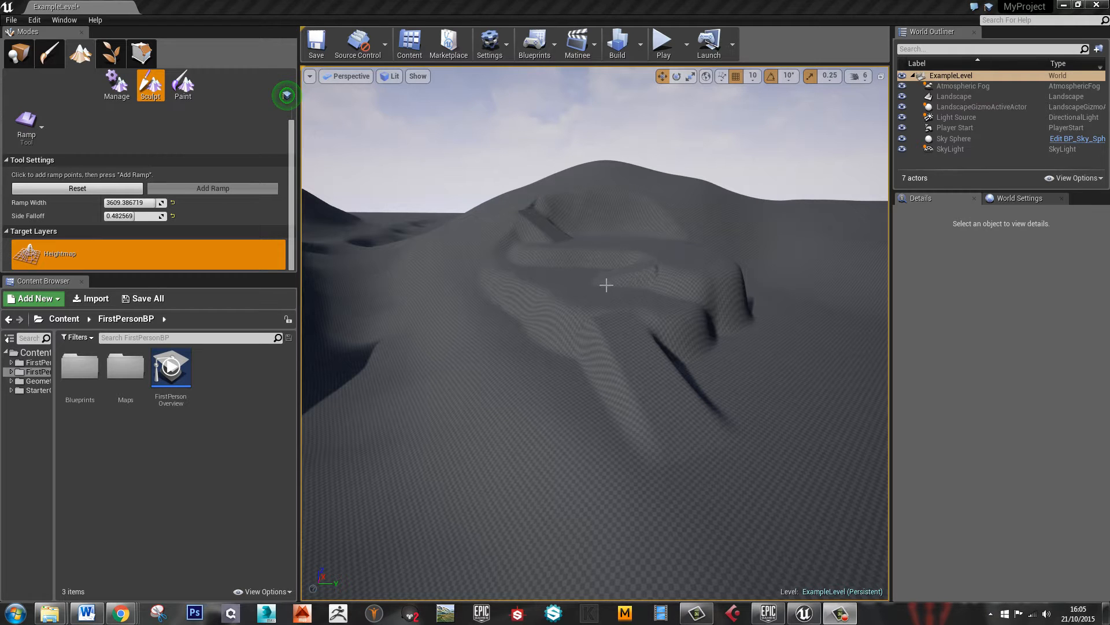
right_click_drag(589, 258, 635, 259)
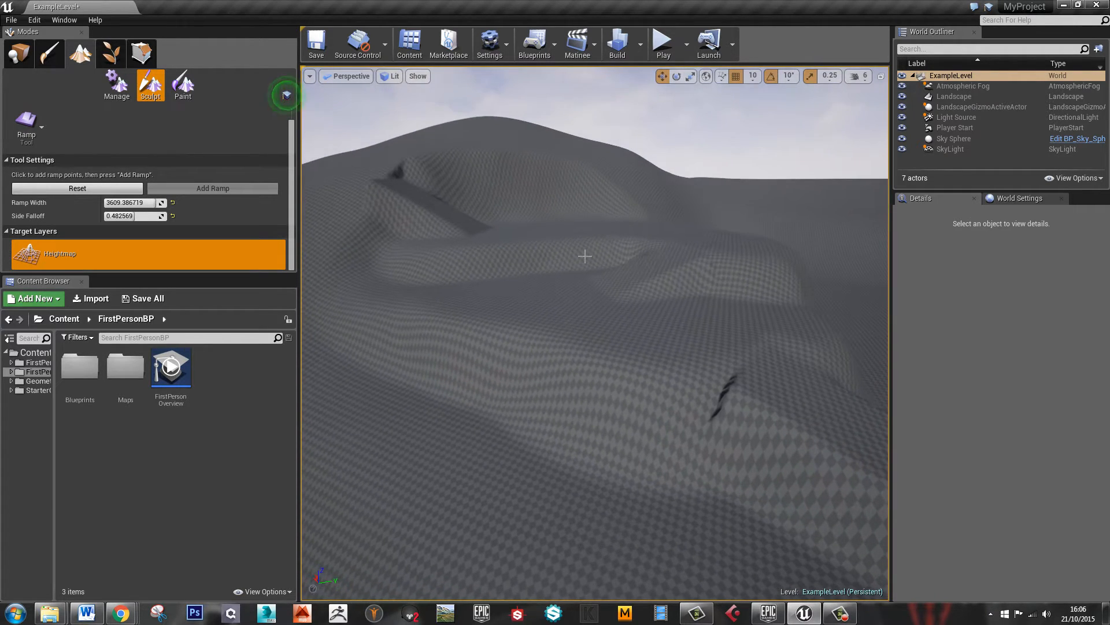
Switch to the Erosion tool and set its brush size to 15000
left_click(26, 123)
right_click_drag(474, 349, 474, 349)
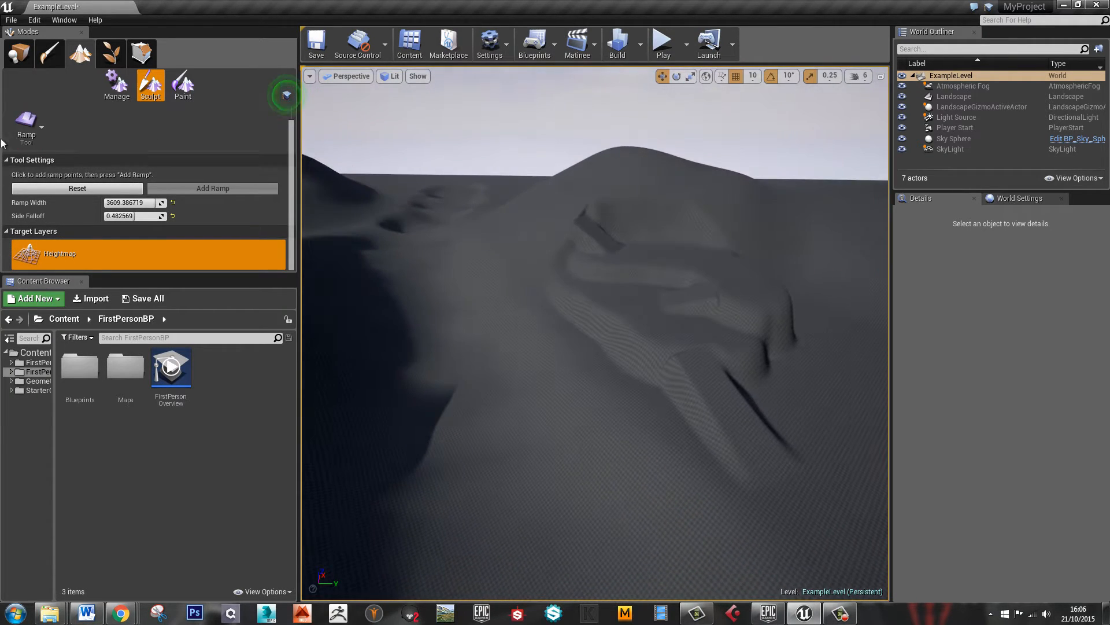
left_click(26, 123)
left_click(43, 330)
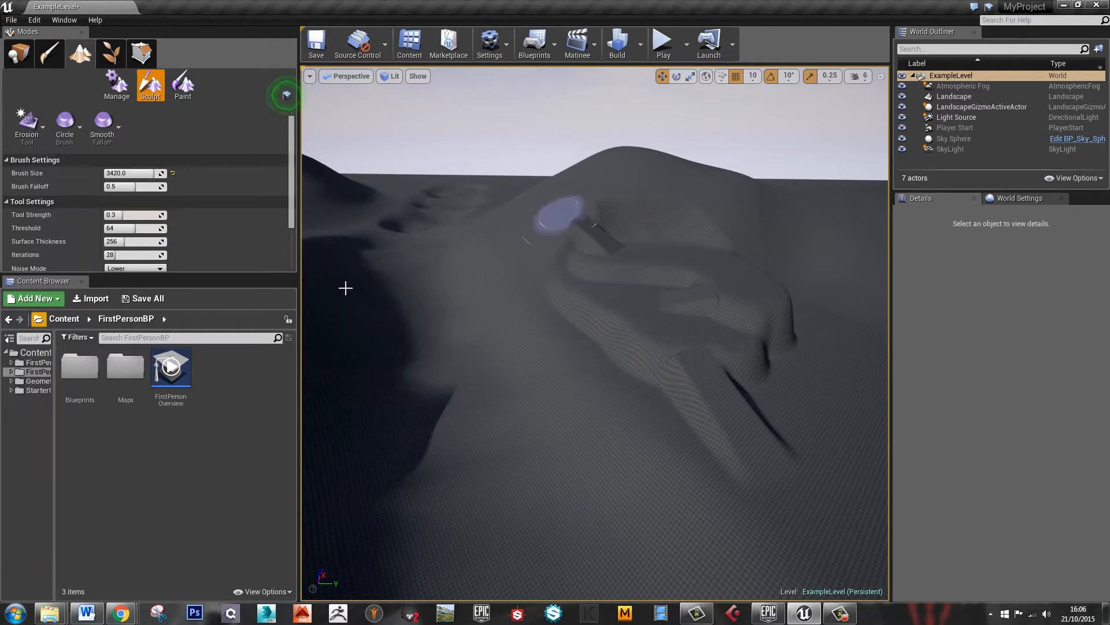
left_click(149, 174)
type("15000")
key("Return")
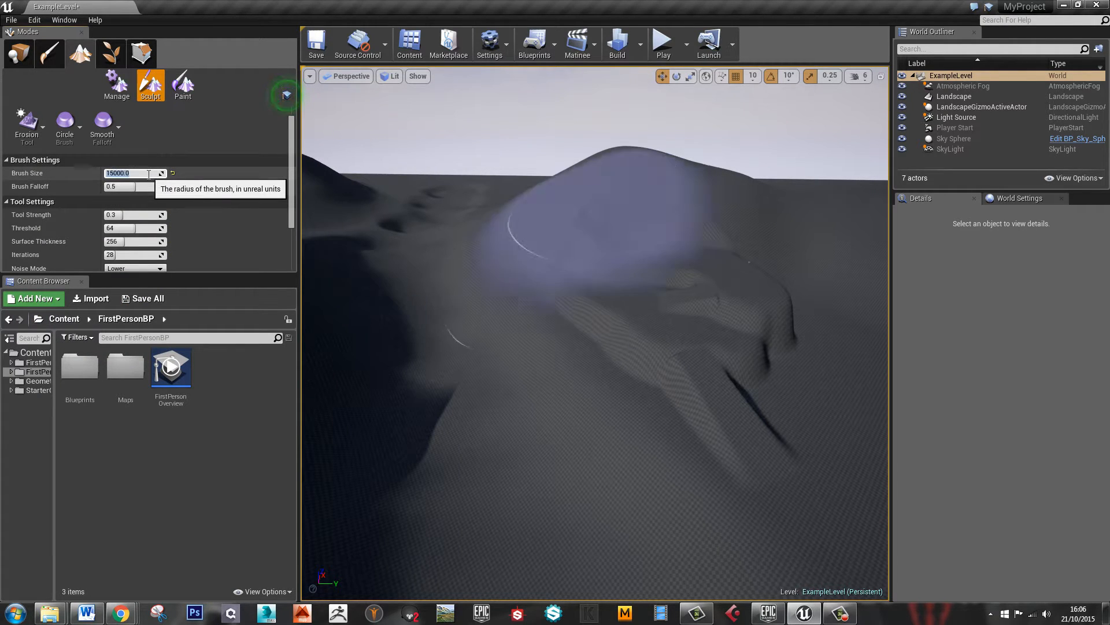
Erode the terraced hill's summit and the slopes of the surrounding ridges with the Erosion brush
left_click(600, 178)
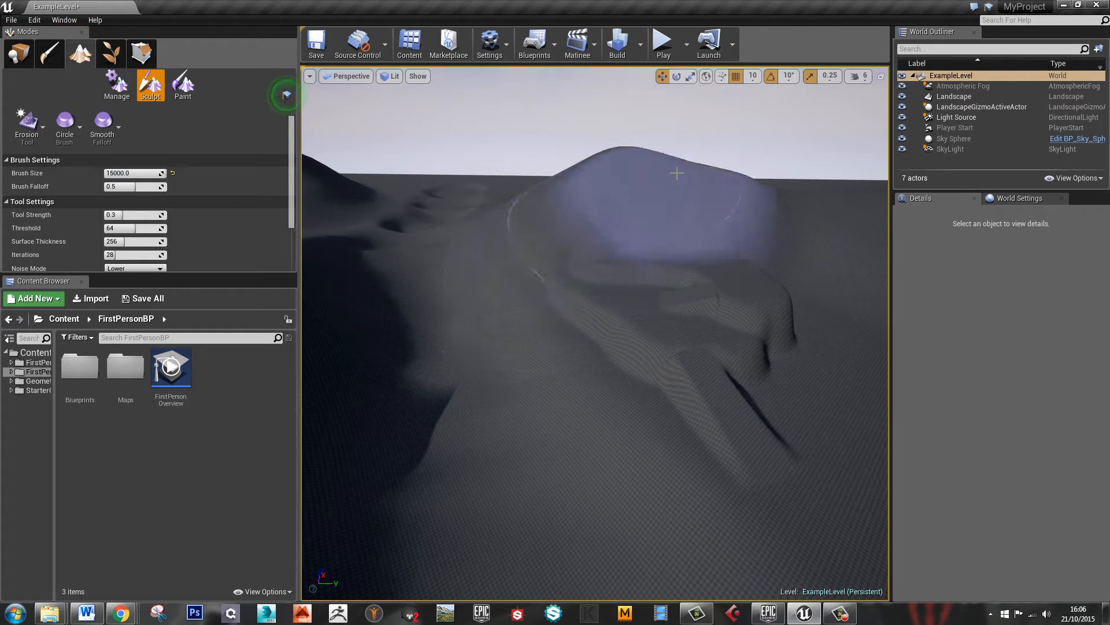
mouse_move(808, 184)
right_mouse_down()
mouse_move(406, 164)
mouse_move(503, 168)
mouse_move(561, 292)
right_mouse_up()
mouse_move(661, 328)
left_mouse_down()
mouse_move(607, 272)
mouse_move(548, 342)
left_mouse_up()
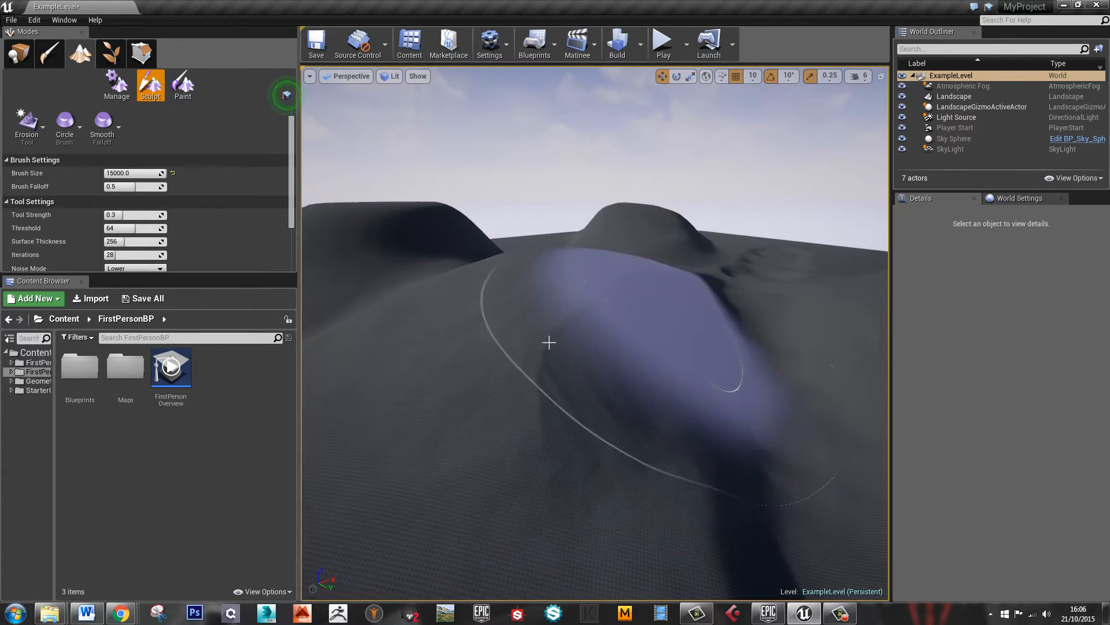
mouse_move(548, 342)
right_mouse_down()
mouse_move(621, 347)
mouse_move(516, 344)
right_mouse_up()
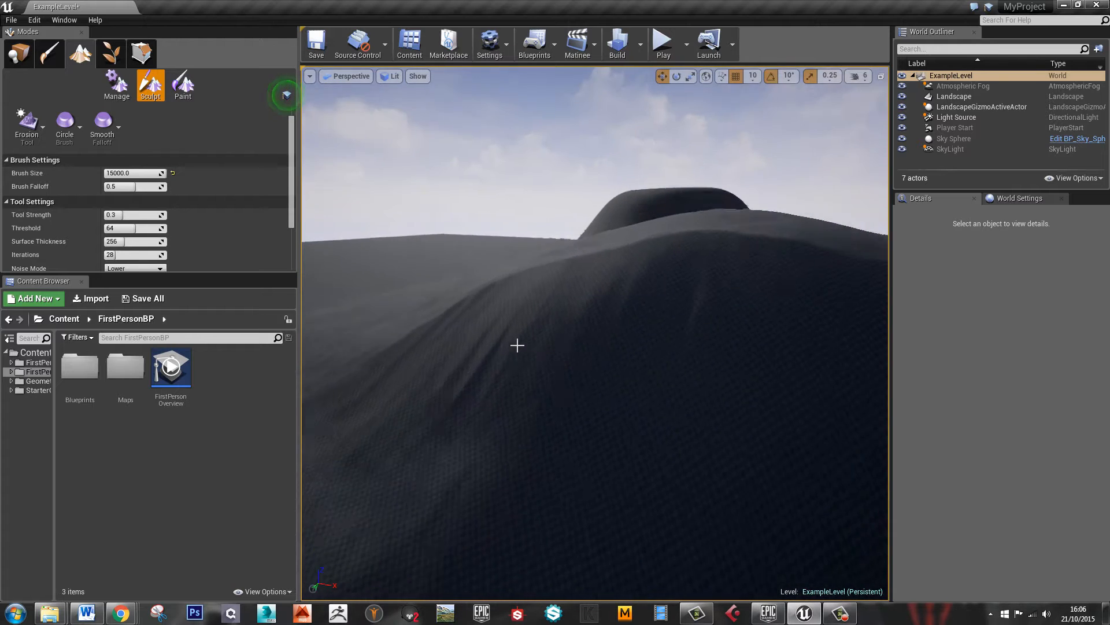
left_click_drag(515, 345, 543, 343)
right_click_drag(543, 343, 728, 352)
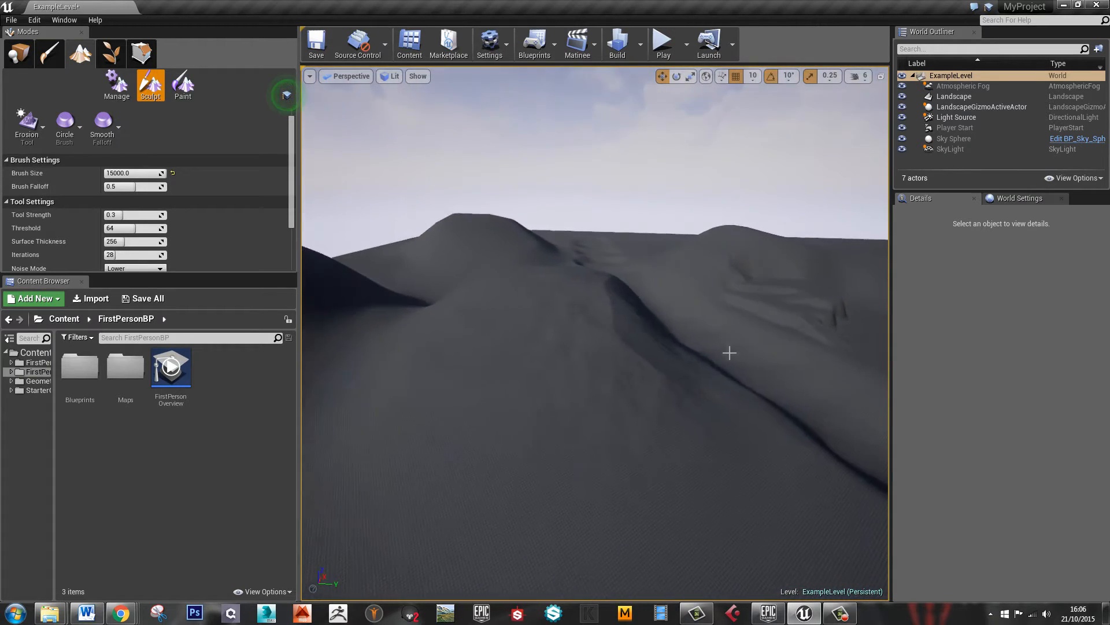
mouse_move(454, 297)
right_mouse_down()
mouse_move(359, 280)
mouse_move(471, 303)
mouse_move(441, 310)
mouse_move(486, 341)
right_mouse_up()
mouse_move(486, 340)
left_mouse_down()
mouse_move(389, 349)
mouse_move(469, 320)
left_mouse_up()
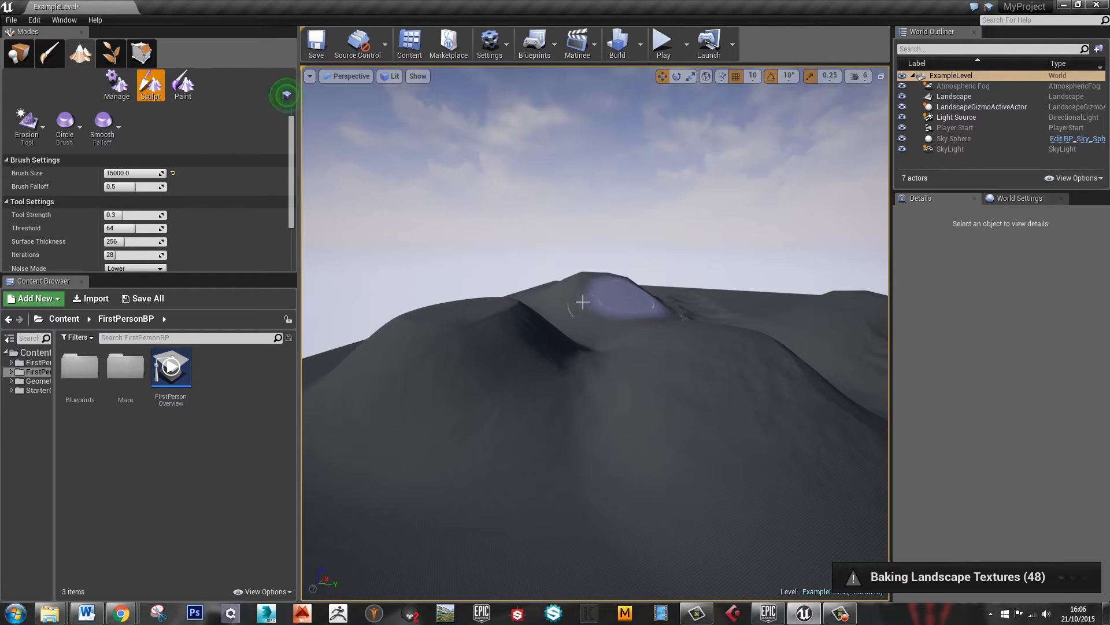
mouse_move(650, 341)
right_mouse_down()
mouse_move(814, 350)
mouse_move(803, 345)
right_mouse_up()
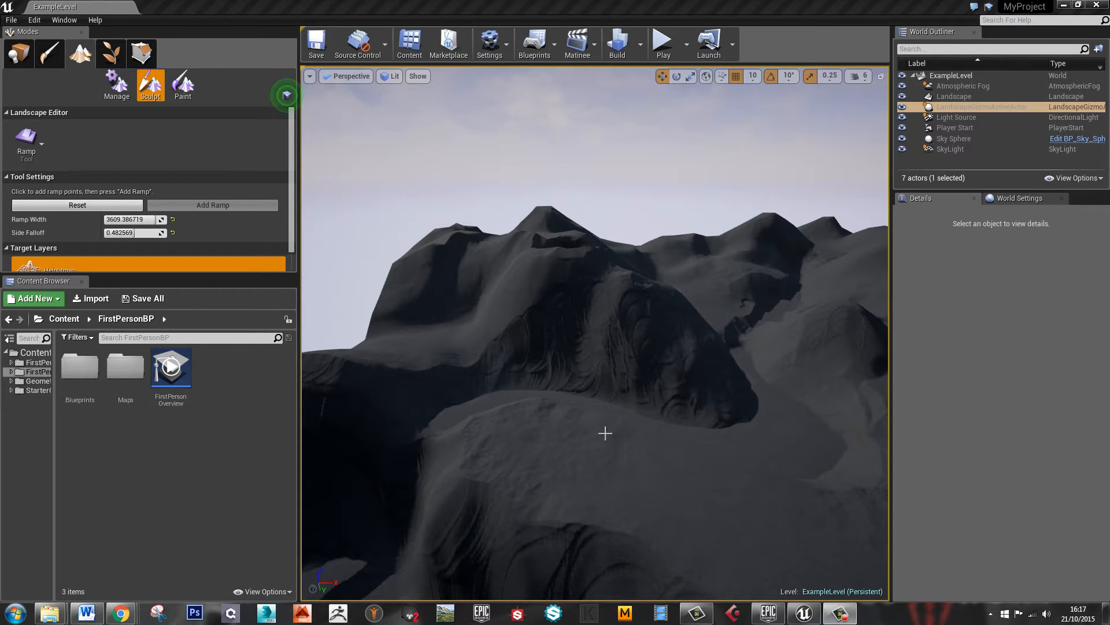
Examine the finished landscape's mountains, crater, eroded cliffs, valley path and ramp from several viewpoints
mouse_move(605, 433)
right_mouse_down()
mouse_move(754, 454)
mouse_move(584, 431)
right_mouse_up()
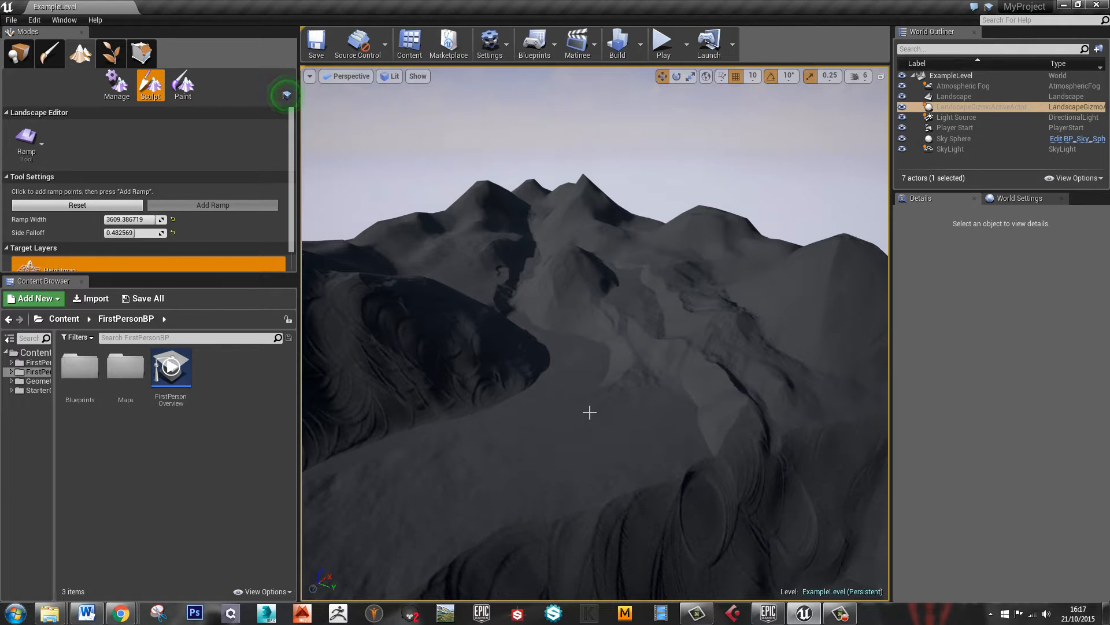
mouse_move(525, 429)
right_mouse_down()
mouse_move(486, 404)
mouse_move(461, 354)
mouse_move(498, 416)
mouse_move(540, 417)
right_mouse_up()
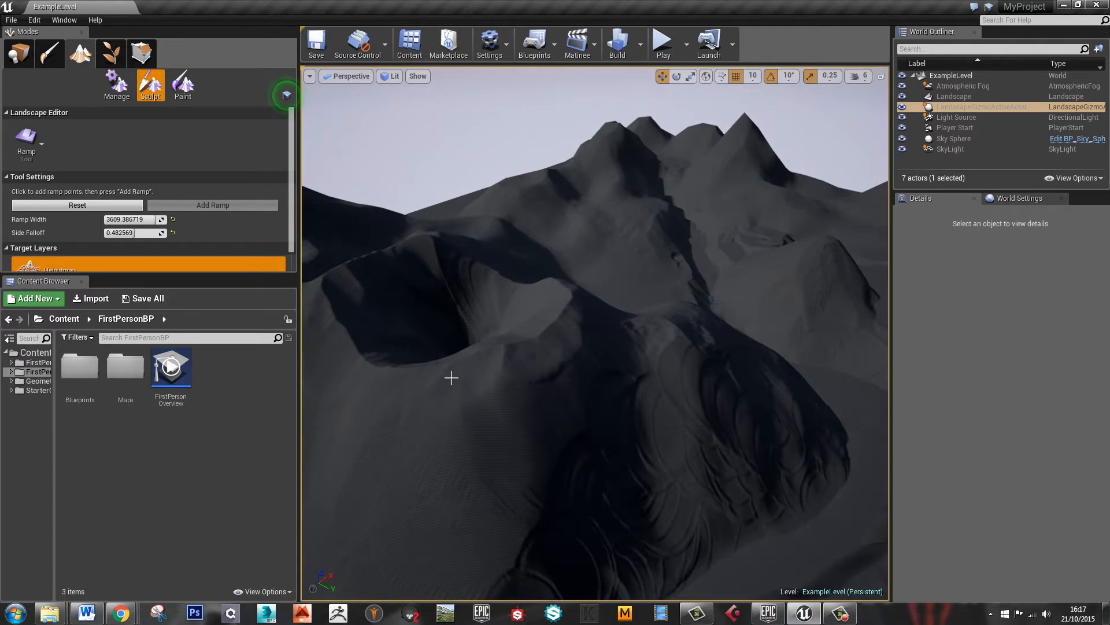
right_click_drag(451, 379, 554, 383)
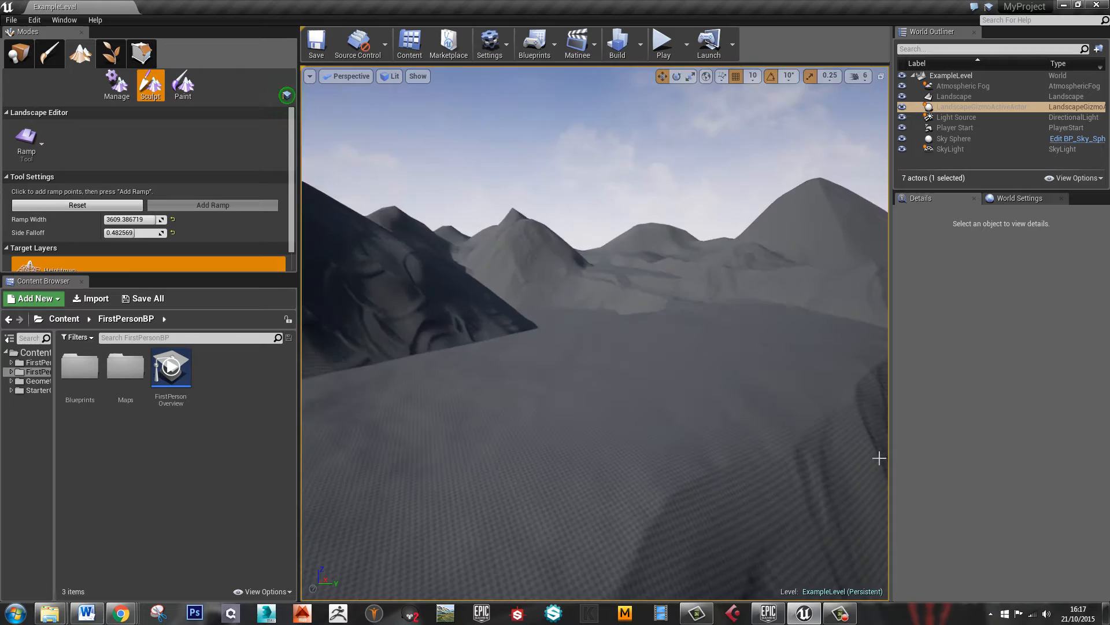
right_click_drag(879, 457, 809, 523)
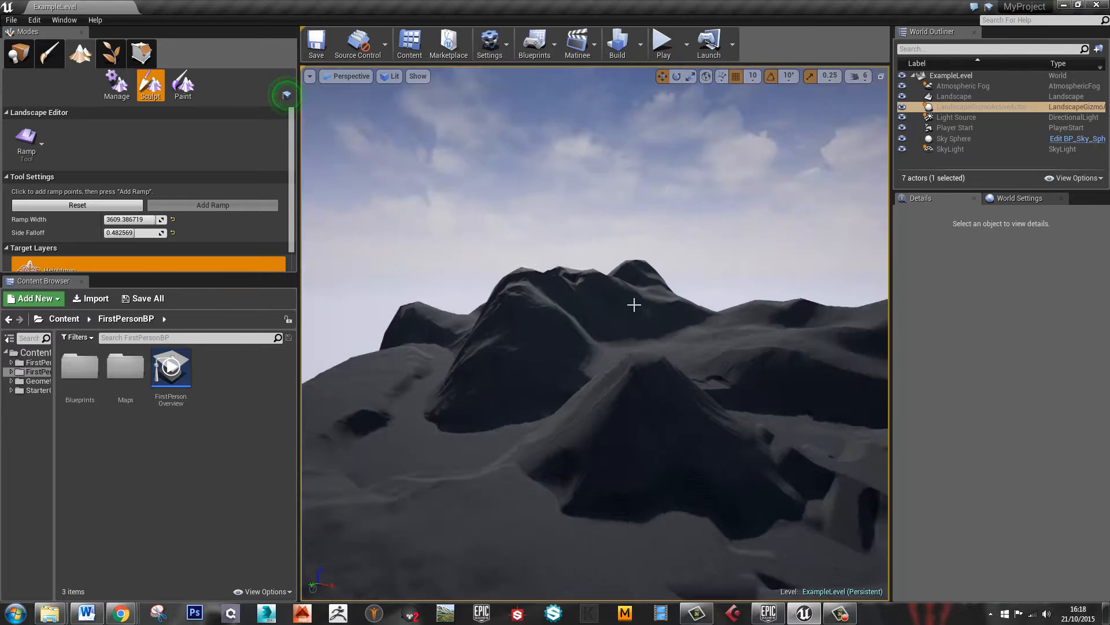
right_click_drag(635, 305, 446, 238)
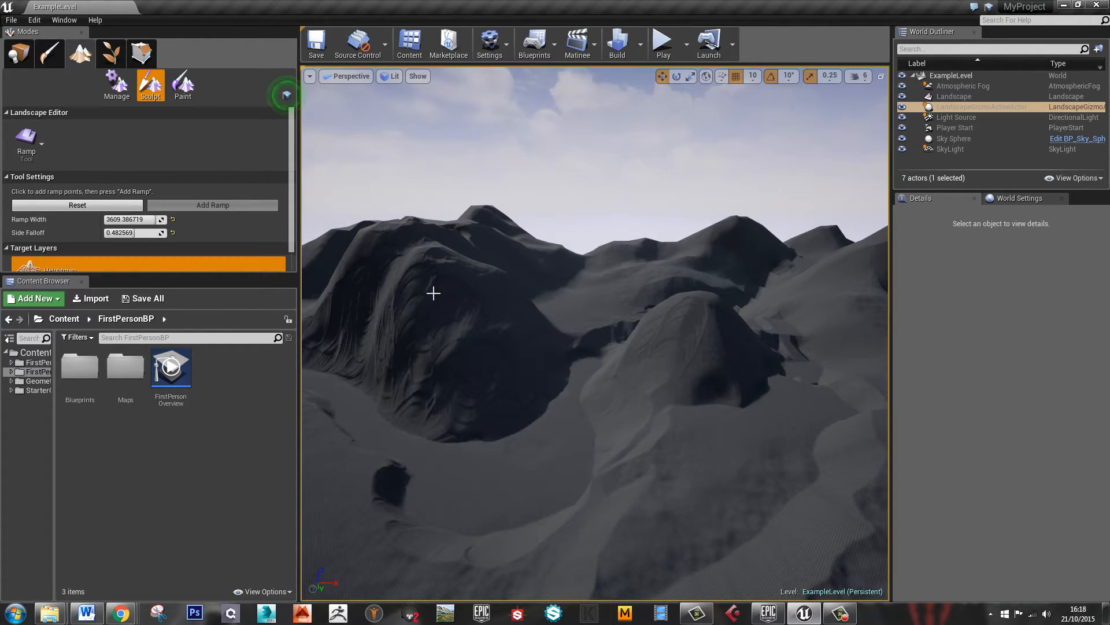
right_click_drag(734, 461, 528, 524)
right_click_drag(622, 372, 659, 520)
Set the player to spawn at the current camera location and start playing the level in the viewport
left_click(687, 45)
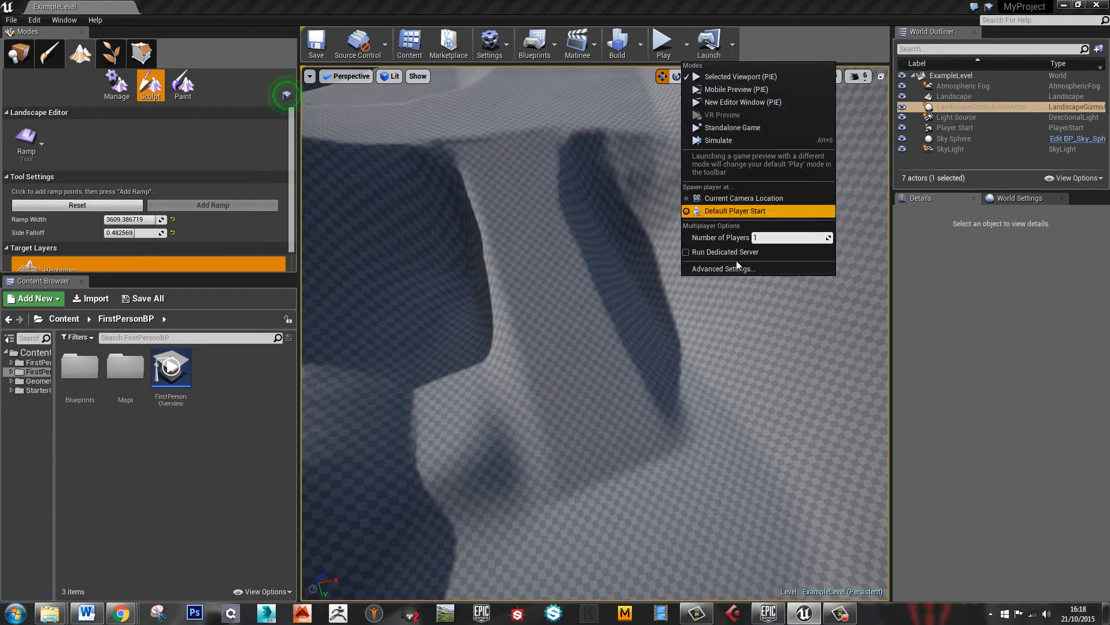
left_click(730, 210)
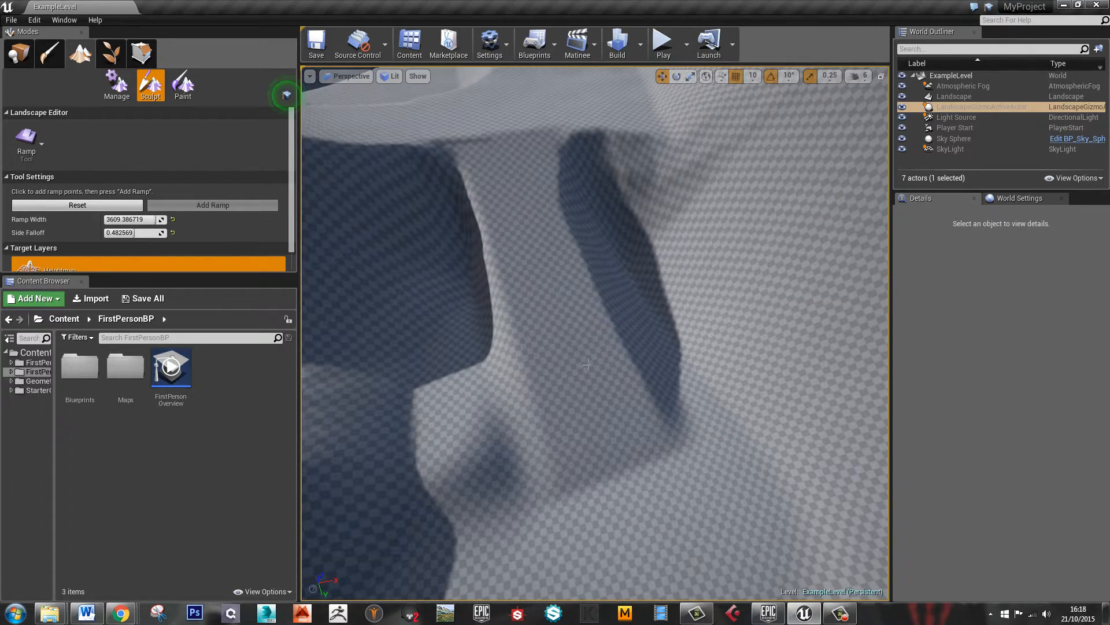
key("alt+p")
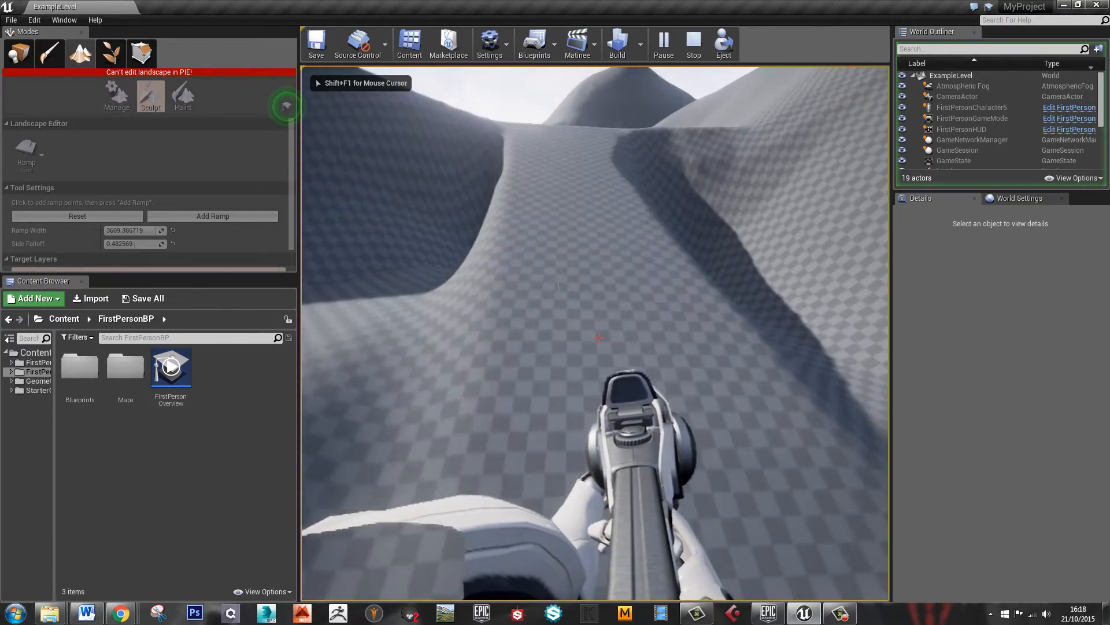
Walk the first-person character up the ramp, look around the terrain, and end the play session
key("w")
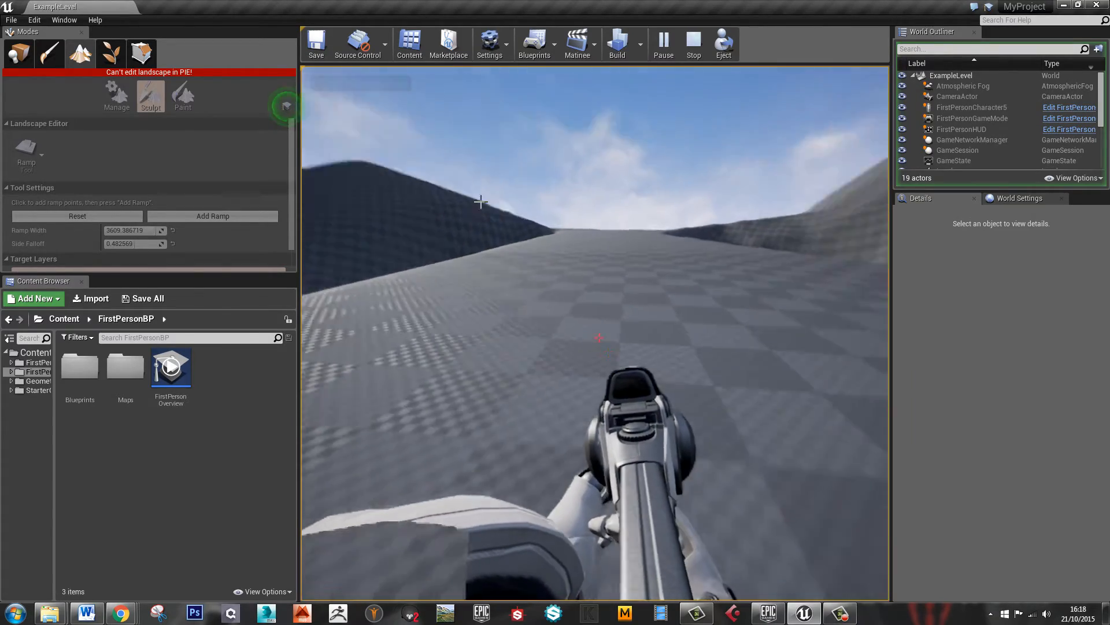
key("w")
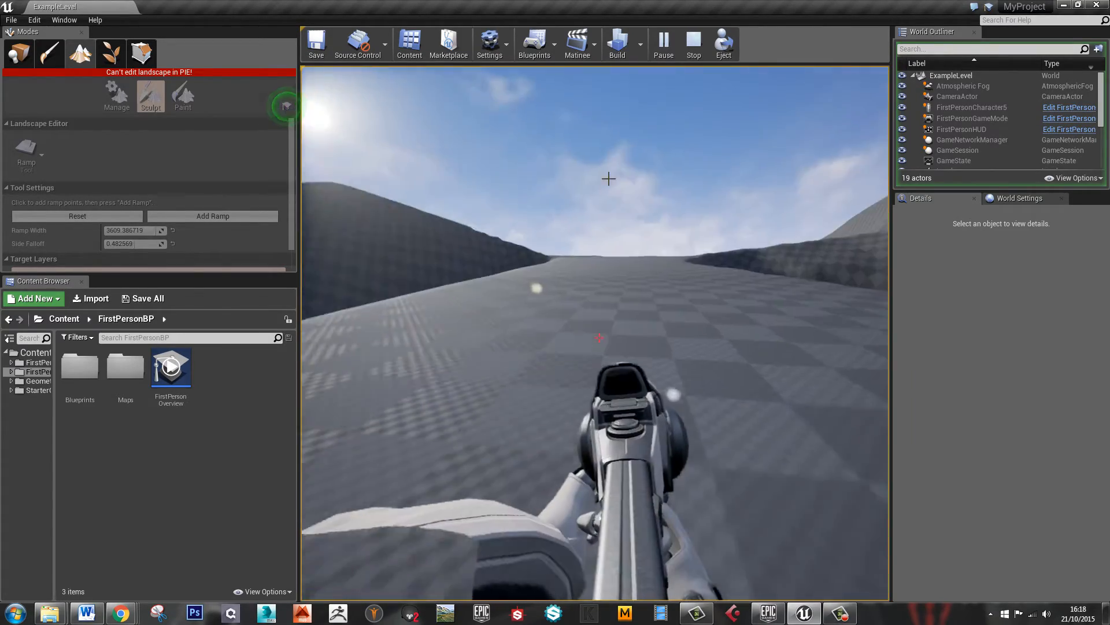
key("w")
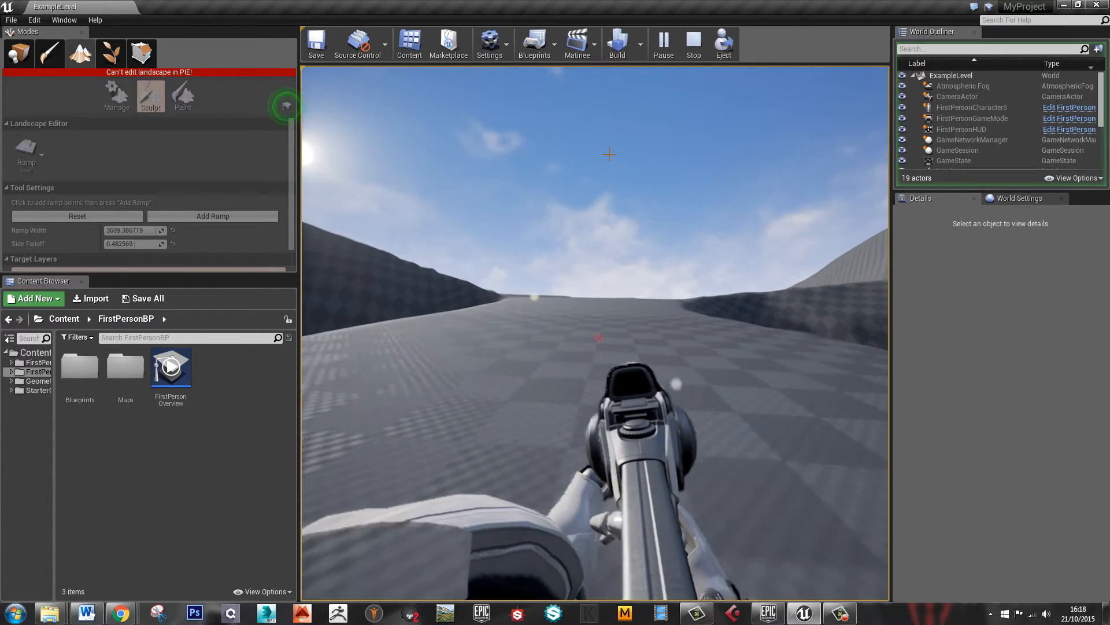
key("w")
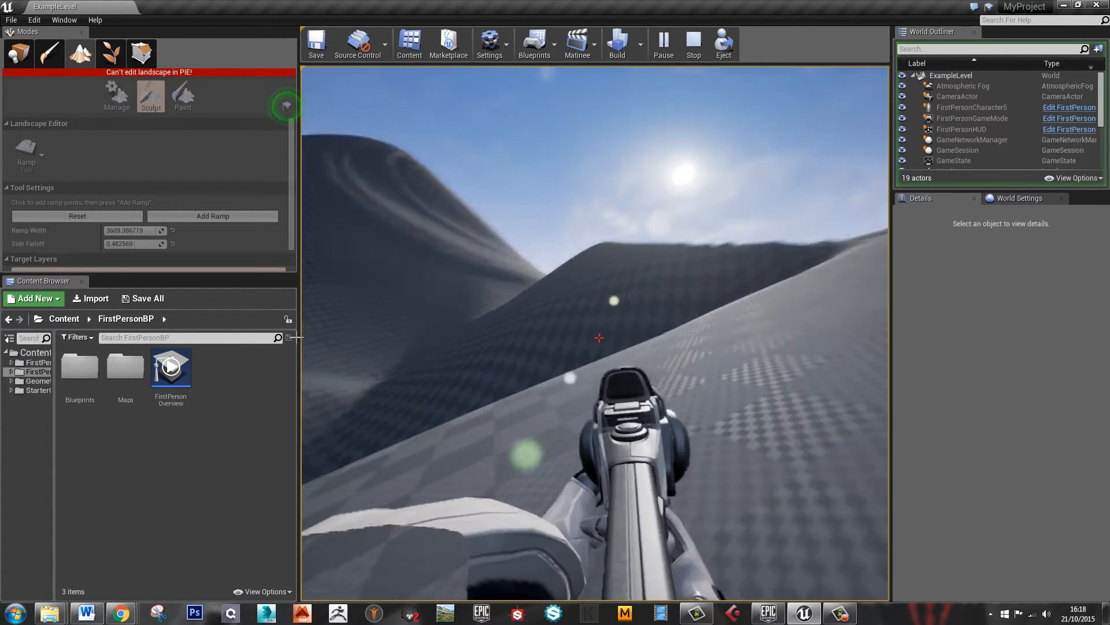
key("Escape")
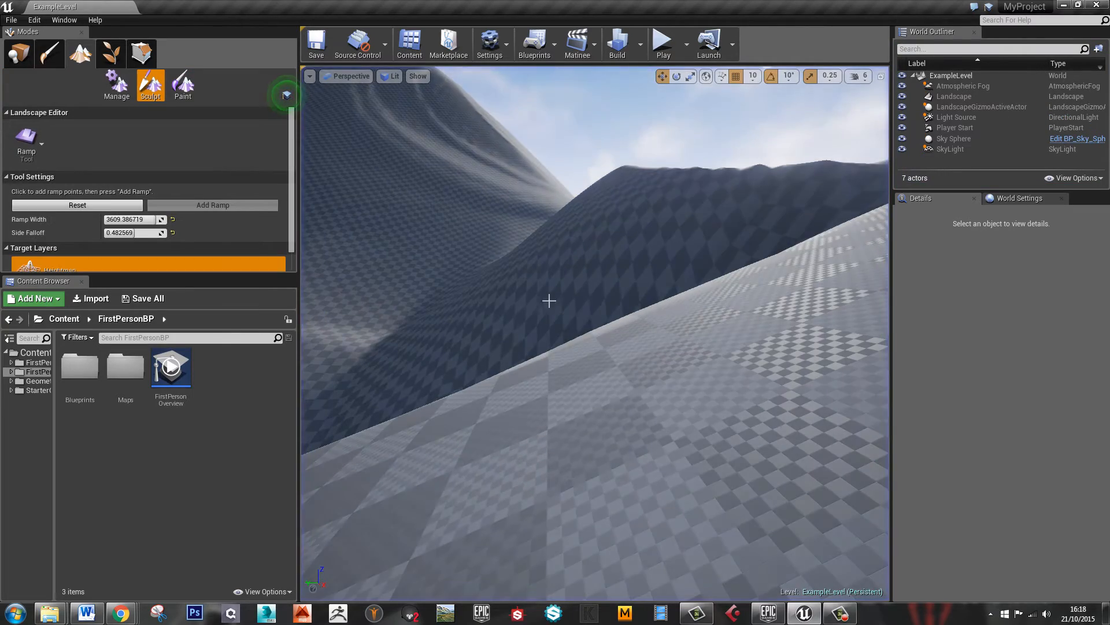
right_click_drag(549, 301, 680, 397)
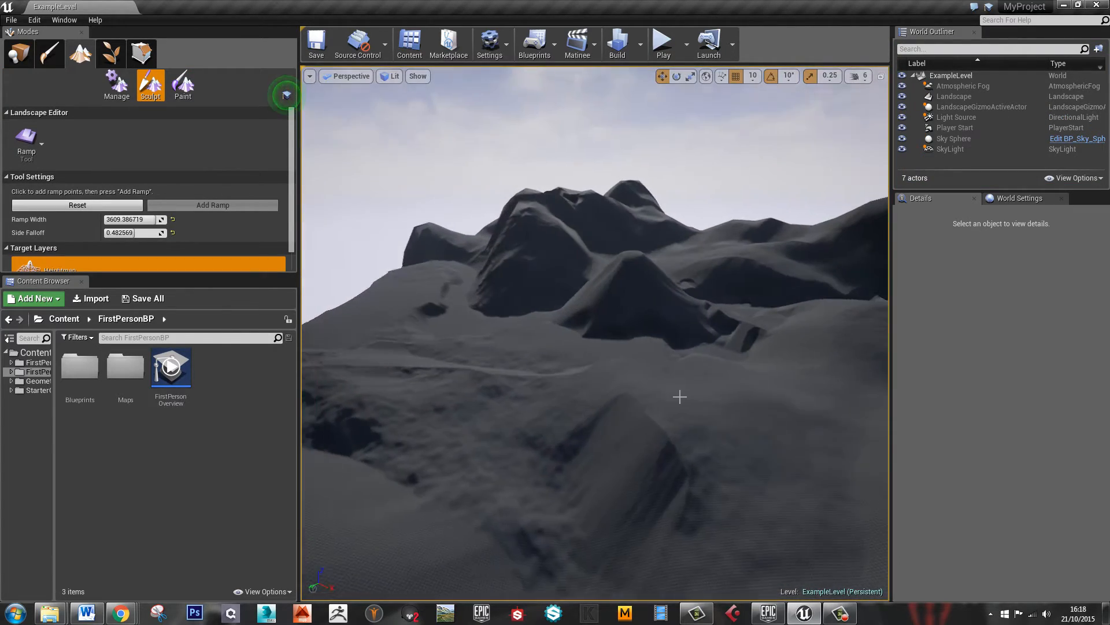
key("a")
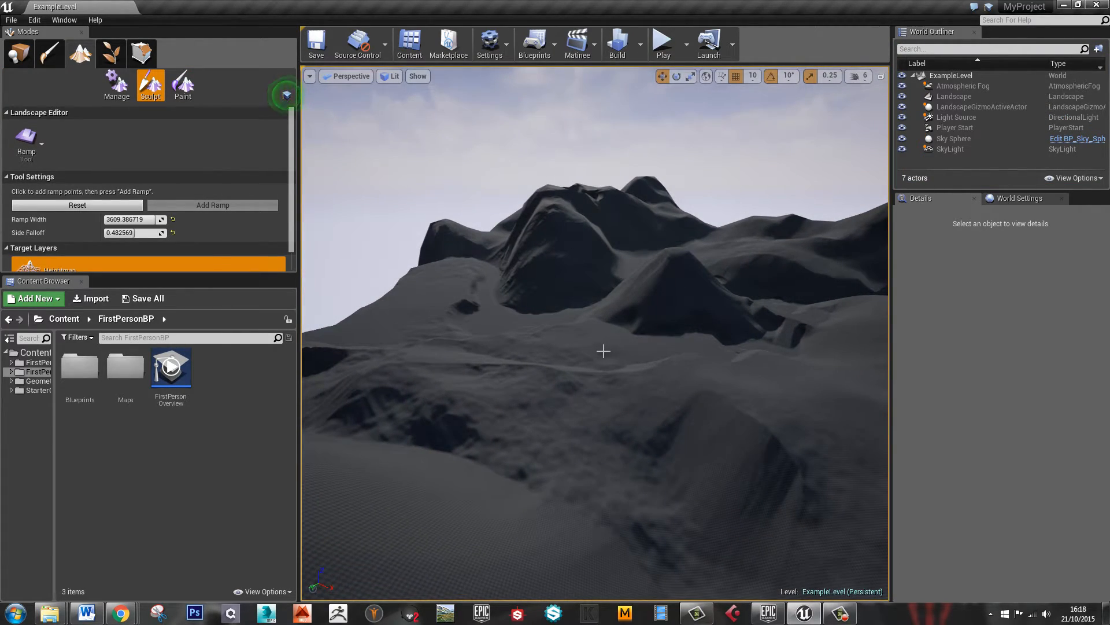
mouse_move(699, 382)
right_mouse_down()
mouse_move(647, 390)
mouse_move(682, 394)
right_mouse_up()
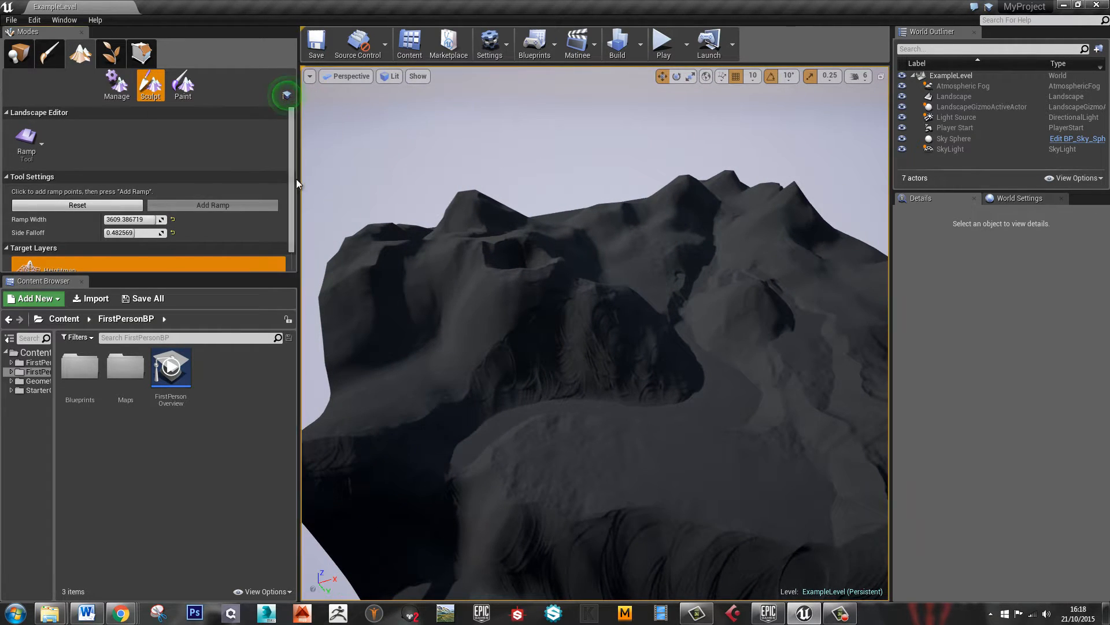
Export the landscape's heightmap as a Heightmap .r16 file named HeightmapFromUE4 in the Example3 folder
scroll(293, 181, "down", 1)
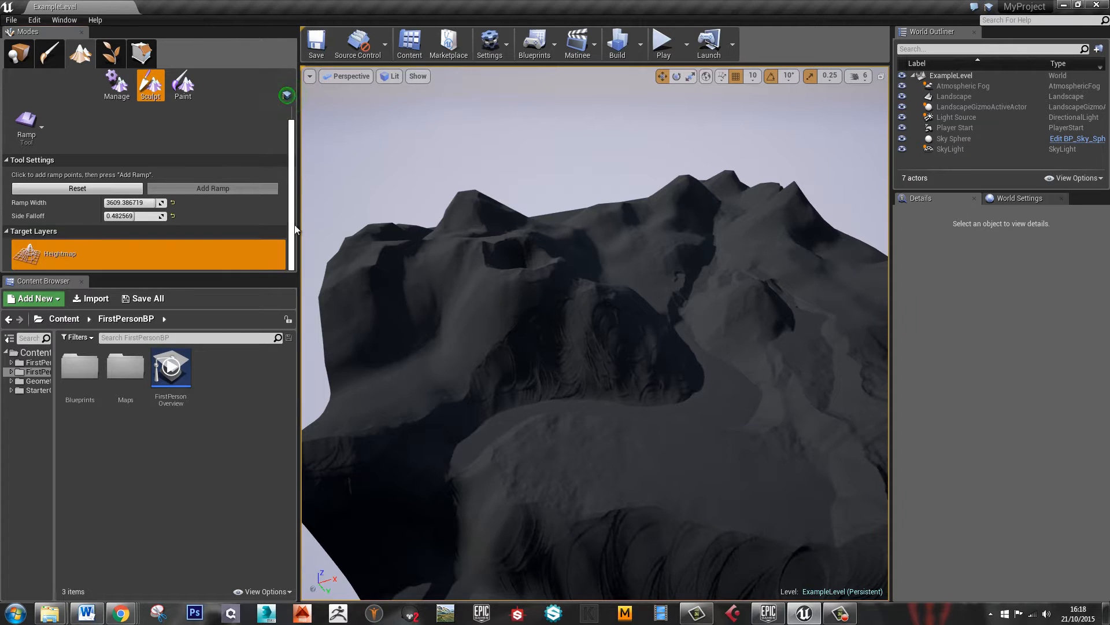
right_click(156, 257)
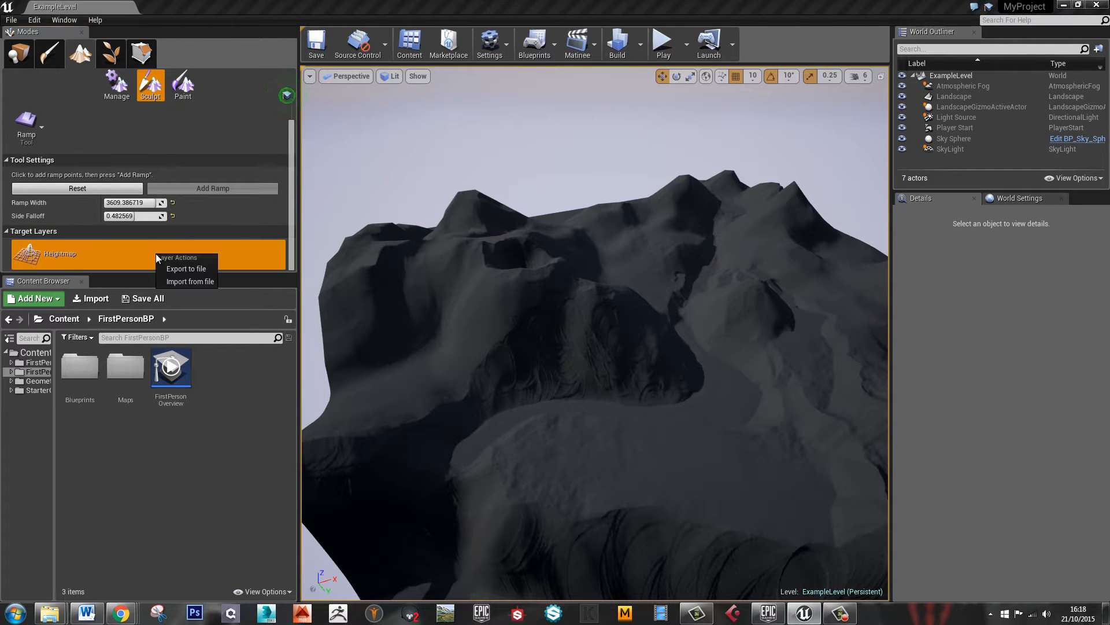
left_click(184, 267)
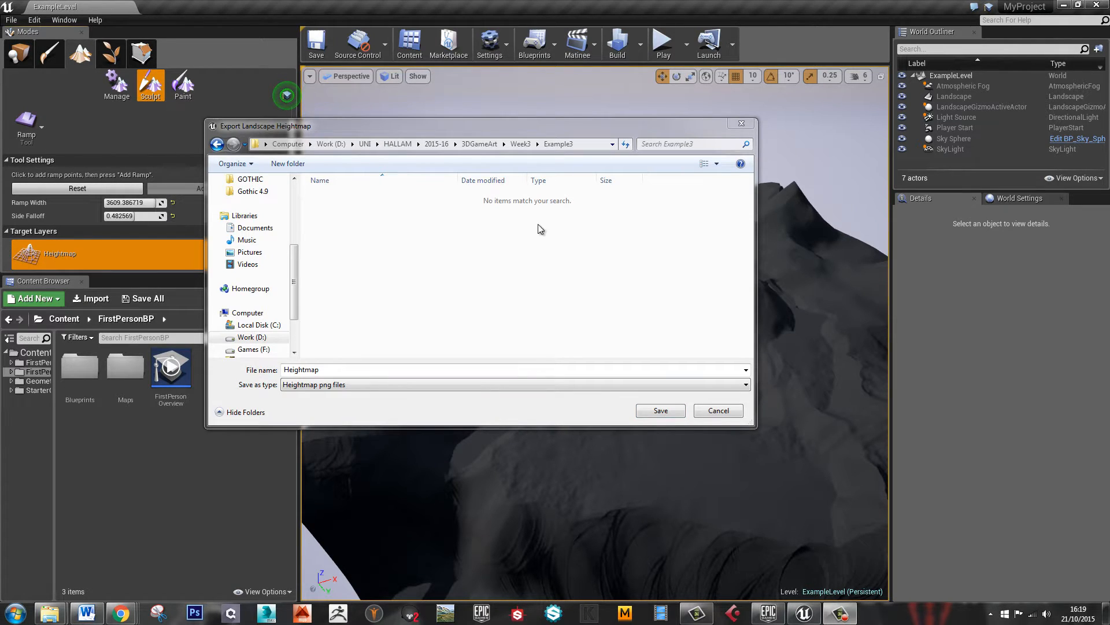
left_click(373, 385)
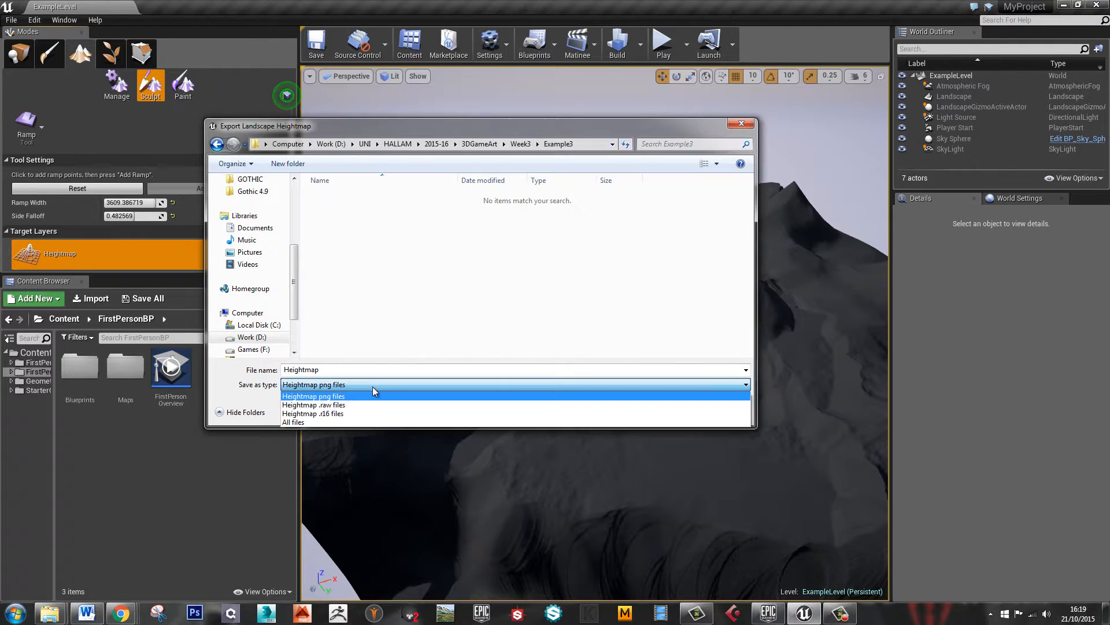
left_click(327, 413)
double_click(340, 370)
left_click(340, 370)
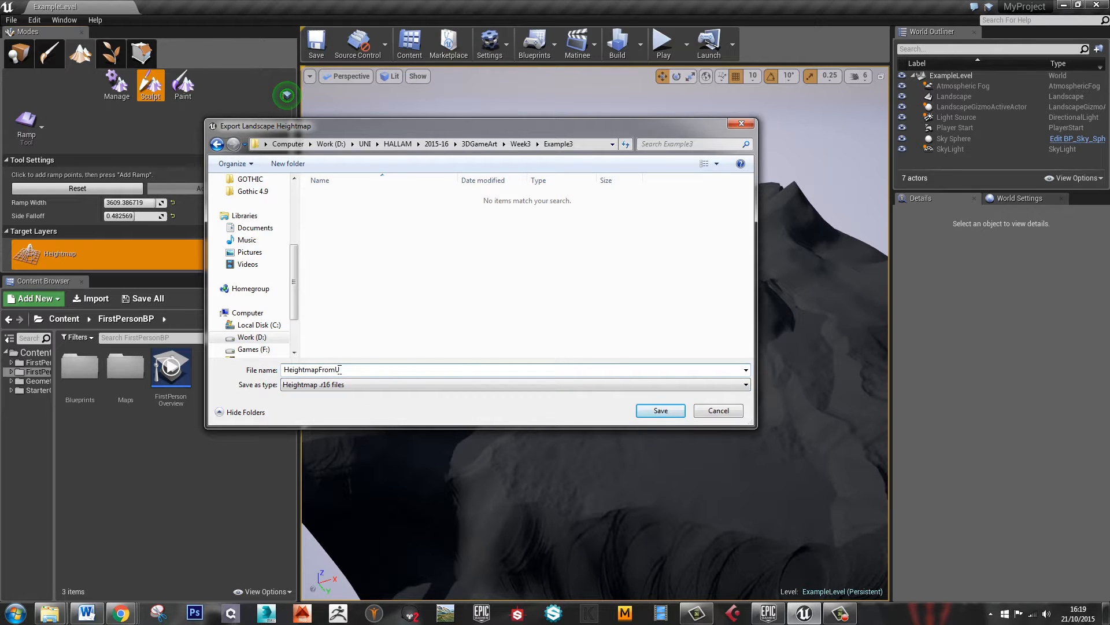
key("Return")
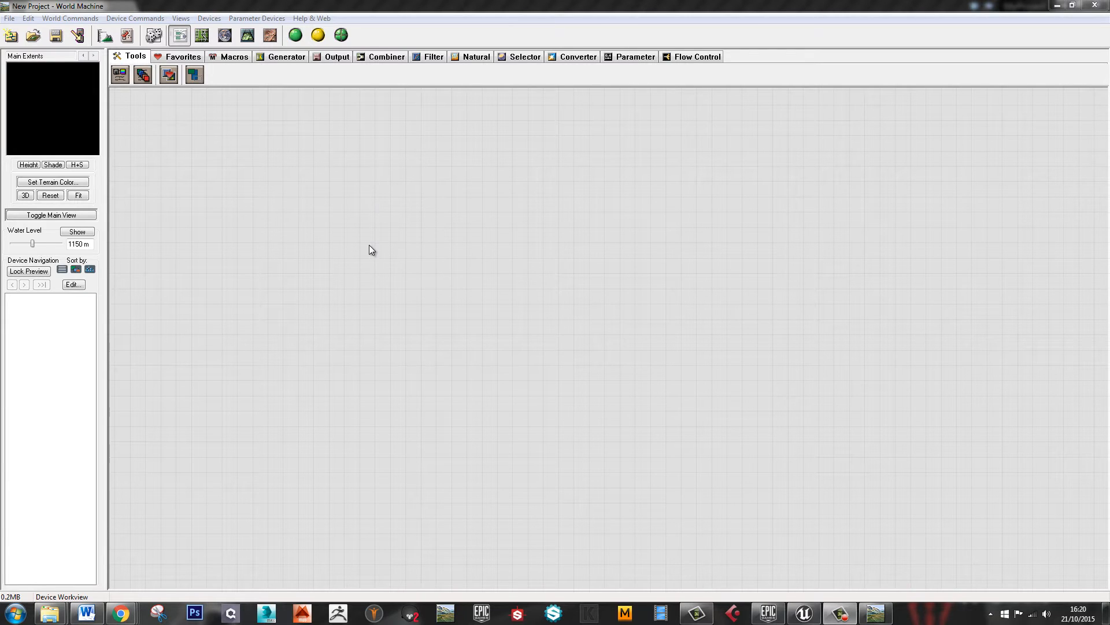
Switch to World Machine and place a File Input generator device in the empty device workview
left_click(287, 57)
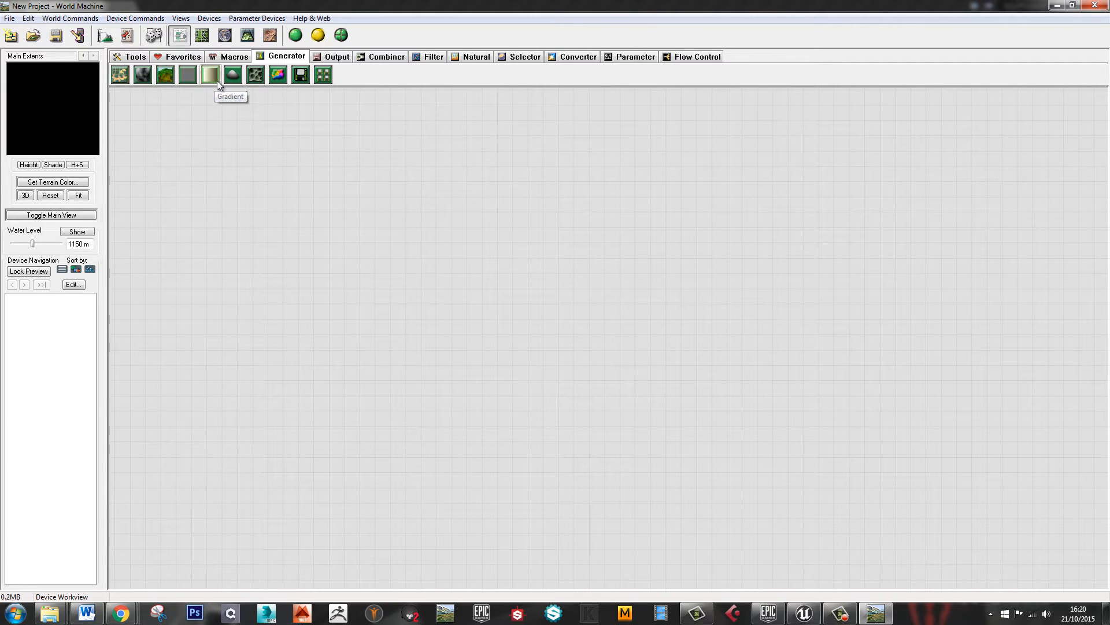
left_click(304, 78)
left_click(302, 79)
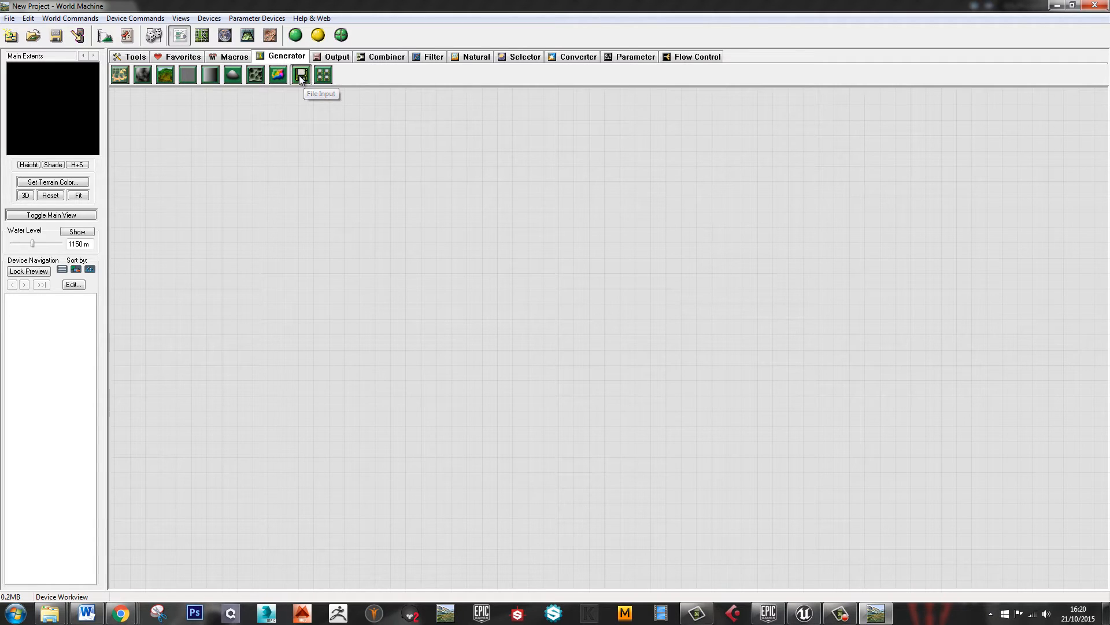
left_click(301, 322)
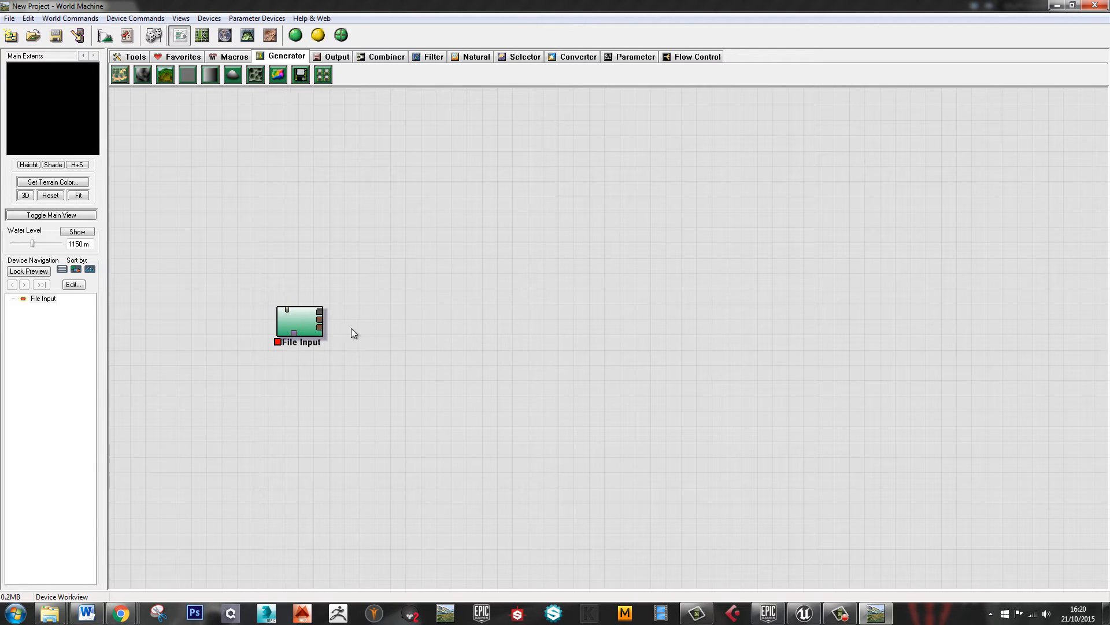
Load the HeightmapFromUE4 file into the File Input device and accept its settings
double_click(303, 320)
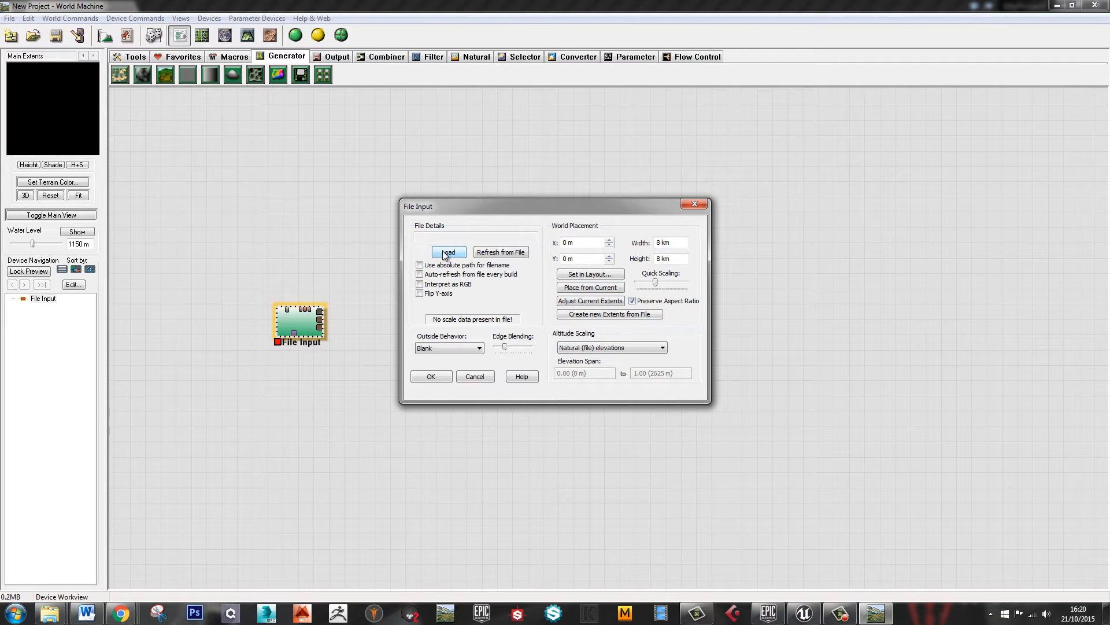
left_click(448, 251)
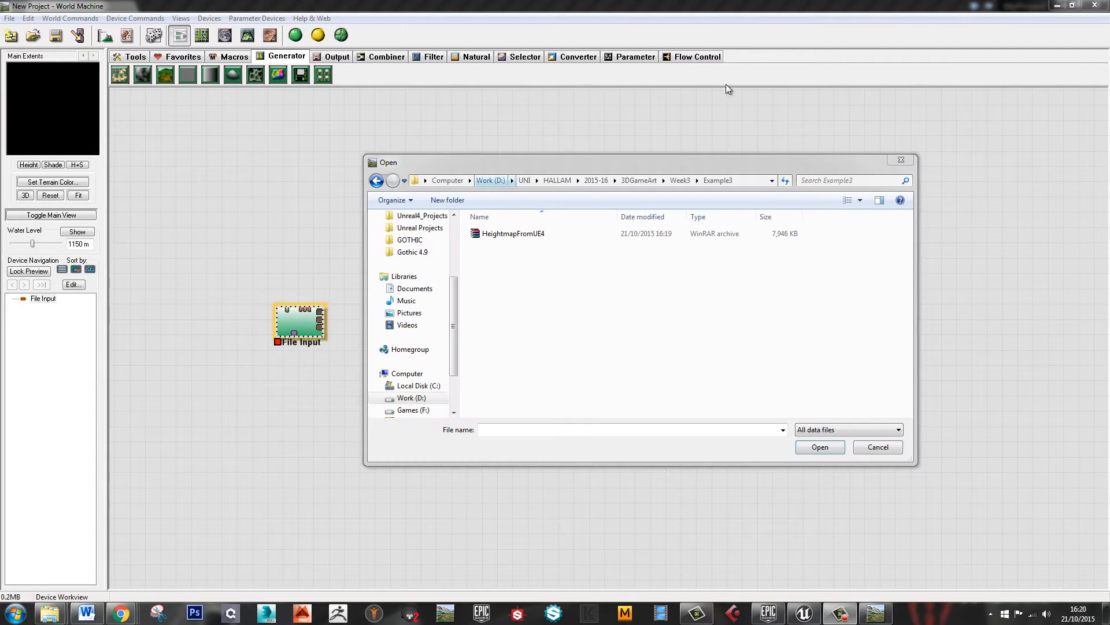
left_click(552, 233)
left_click(826, 452)
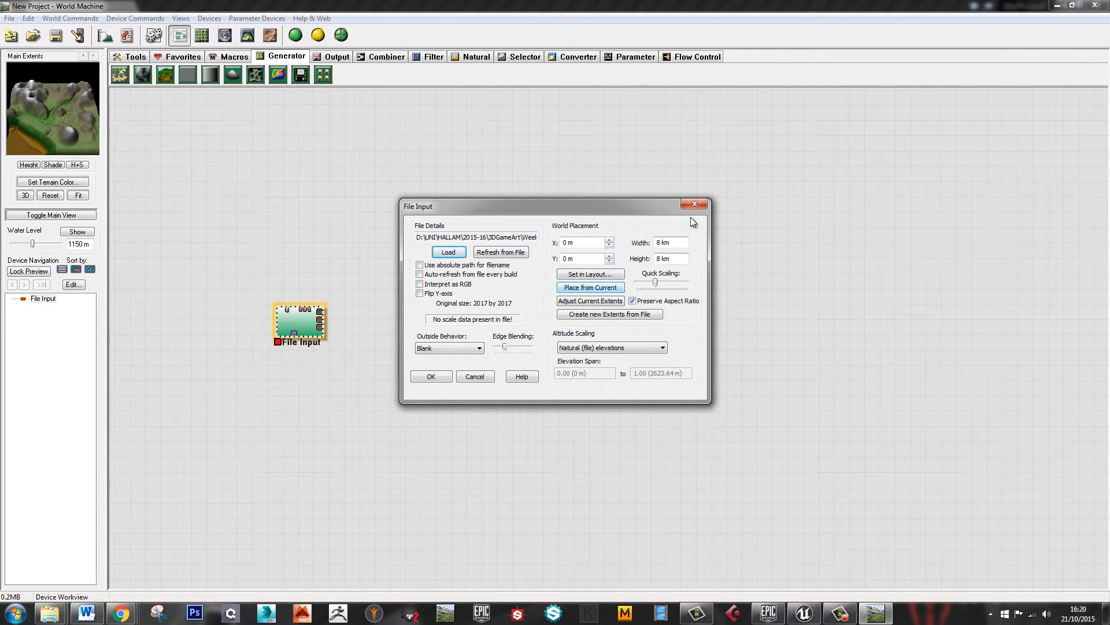
left_click(439, 376)
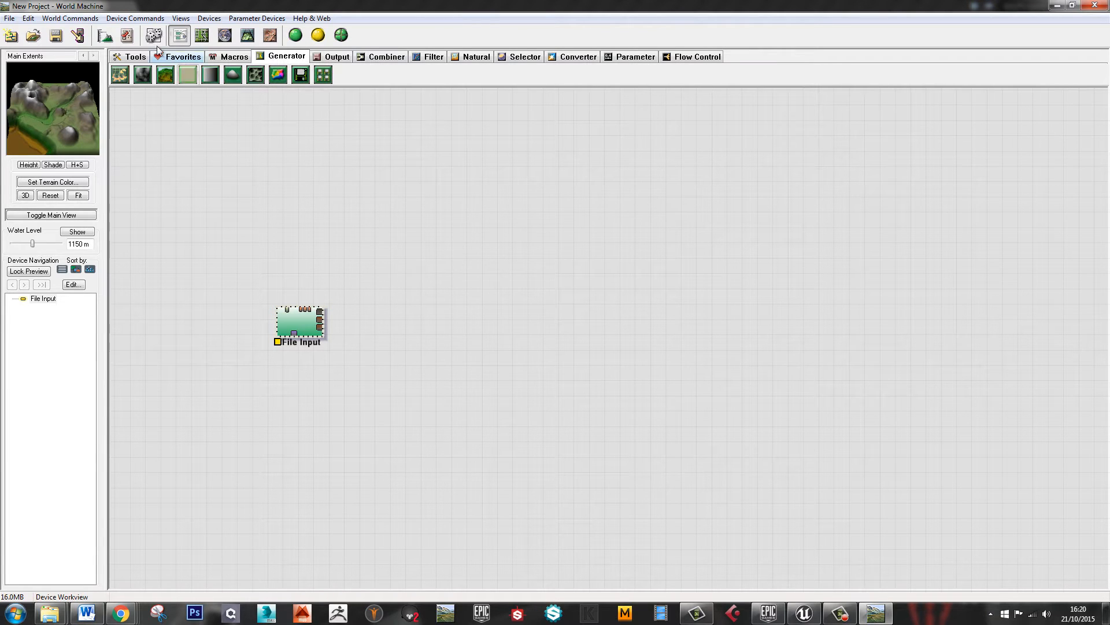
Look up the 2017x2017 size in Unreal's recommended landscape sizes and set the project's render extents to 2.017 km wide and high
left_click(106, 36)
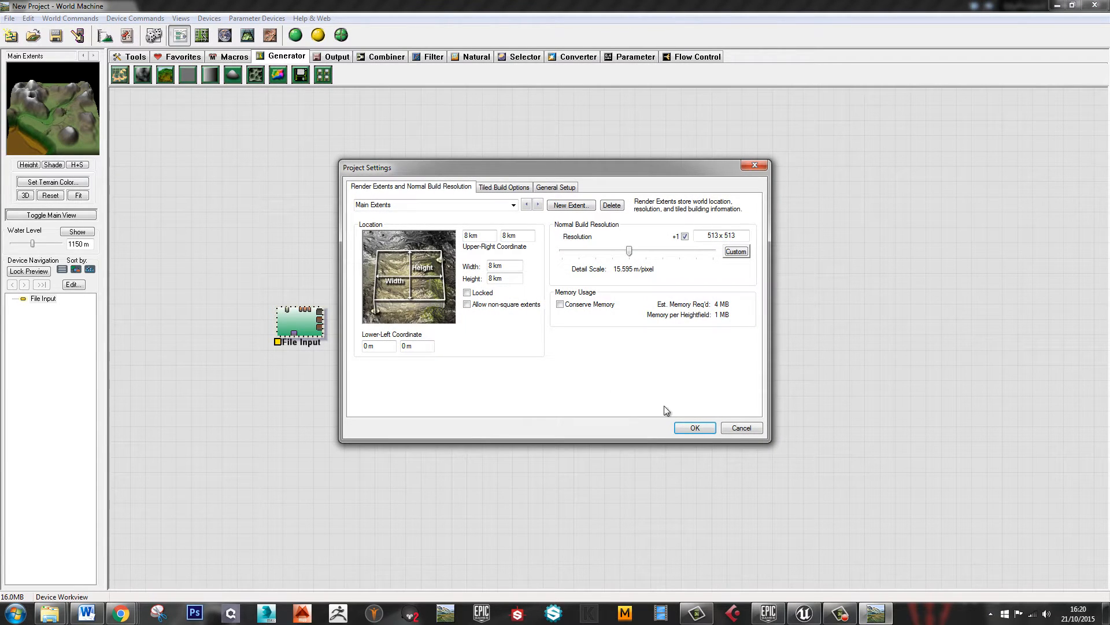
left_click(745, 425)
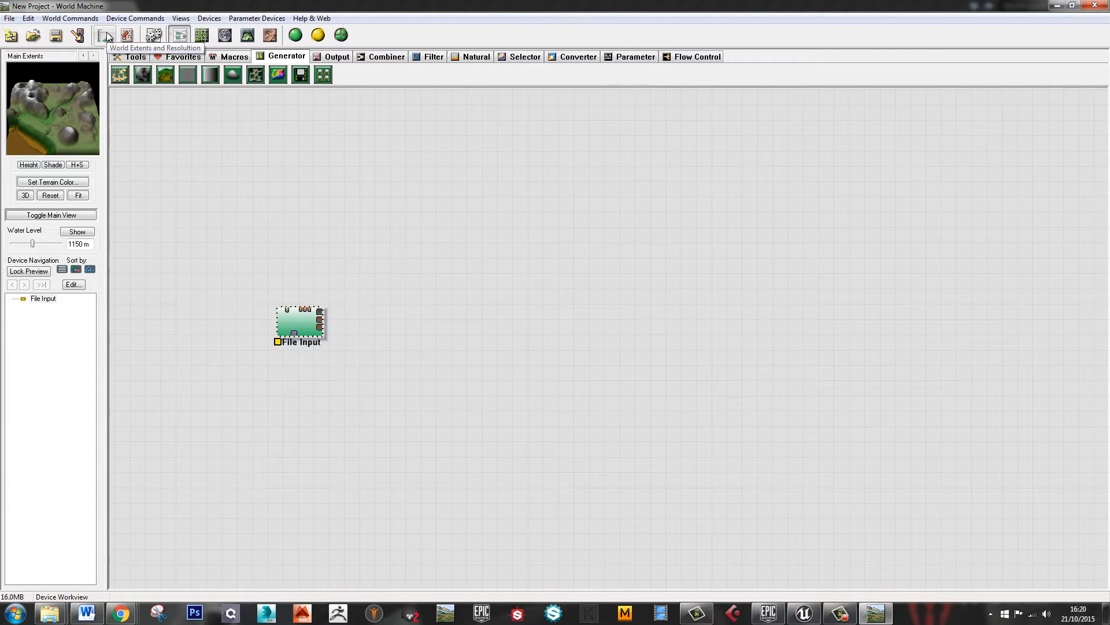
left_click(105, 36)
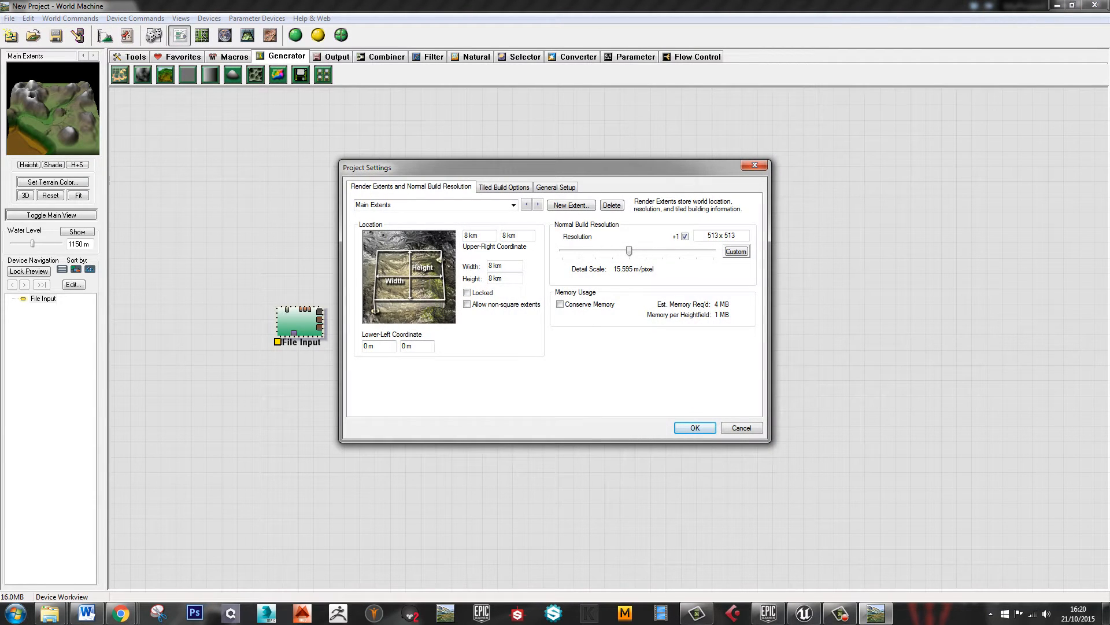
left_click_drag(0, 8, 274, 0)
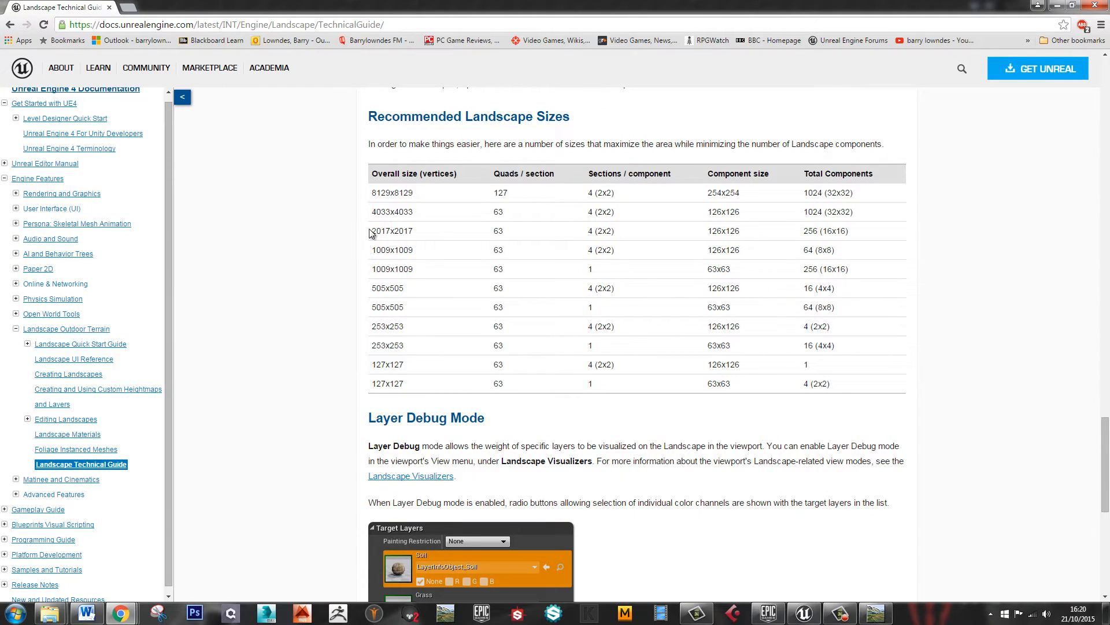
left_click_drag(372, 231, 412, 231)
double_click(466, 6)
left_click_drag(678, 56, 1109, 6)
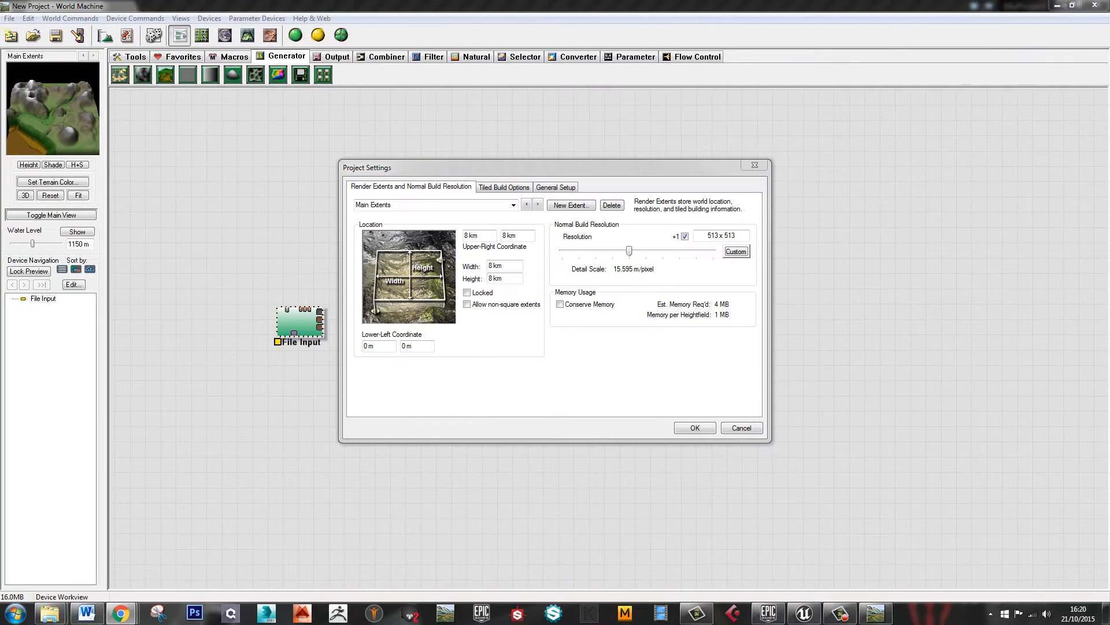
left_click_drag(505, 265, 404, 267)
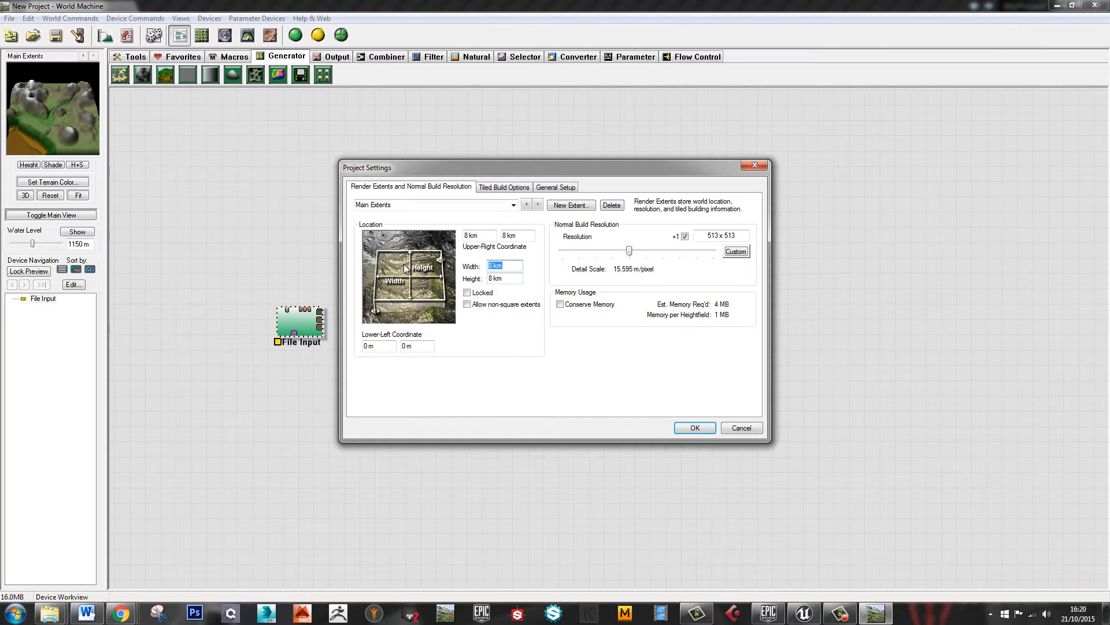
type("2.017")
key("Tab")
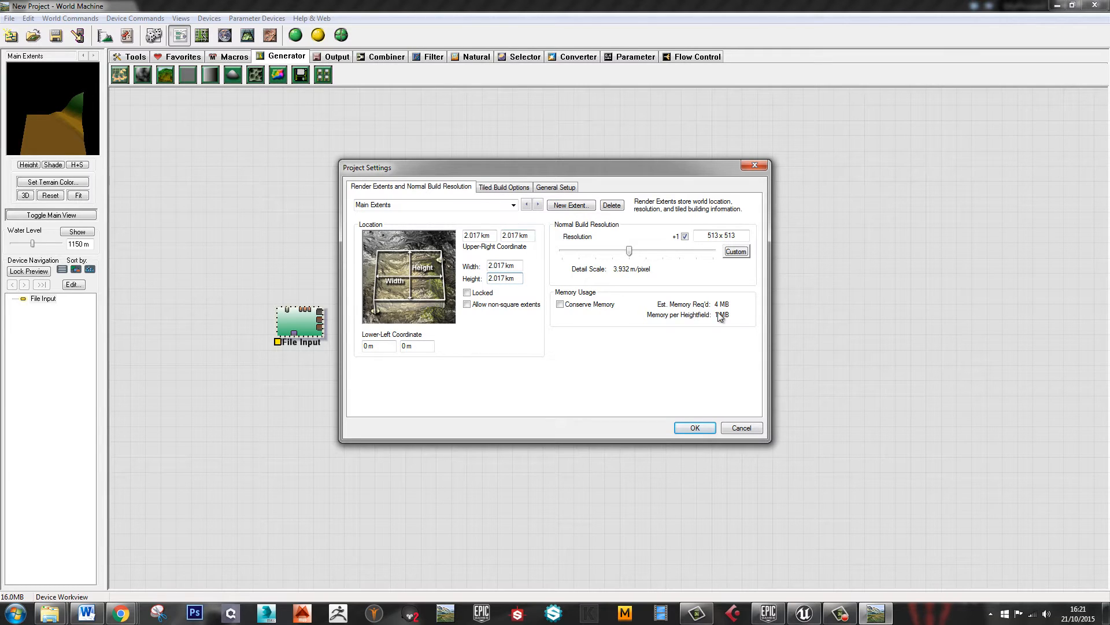
Disable the +1 option and raise the normal build resolution to 1024 x 1024
left_click(684, 236)
left_click(640, 256)
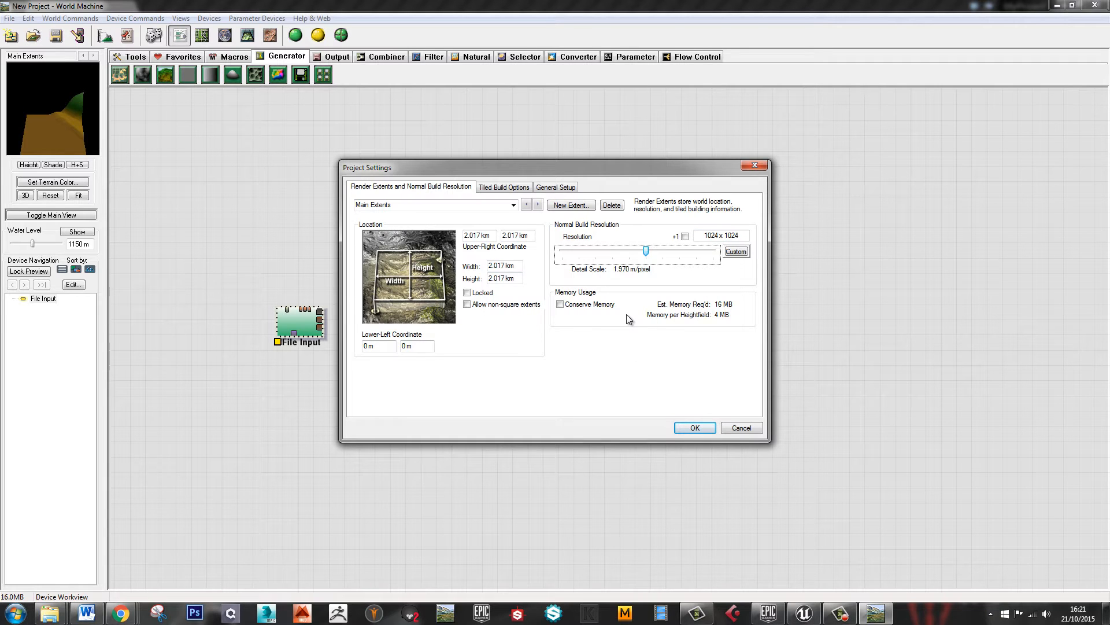
left_click(746, 237)
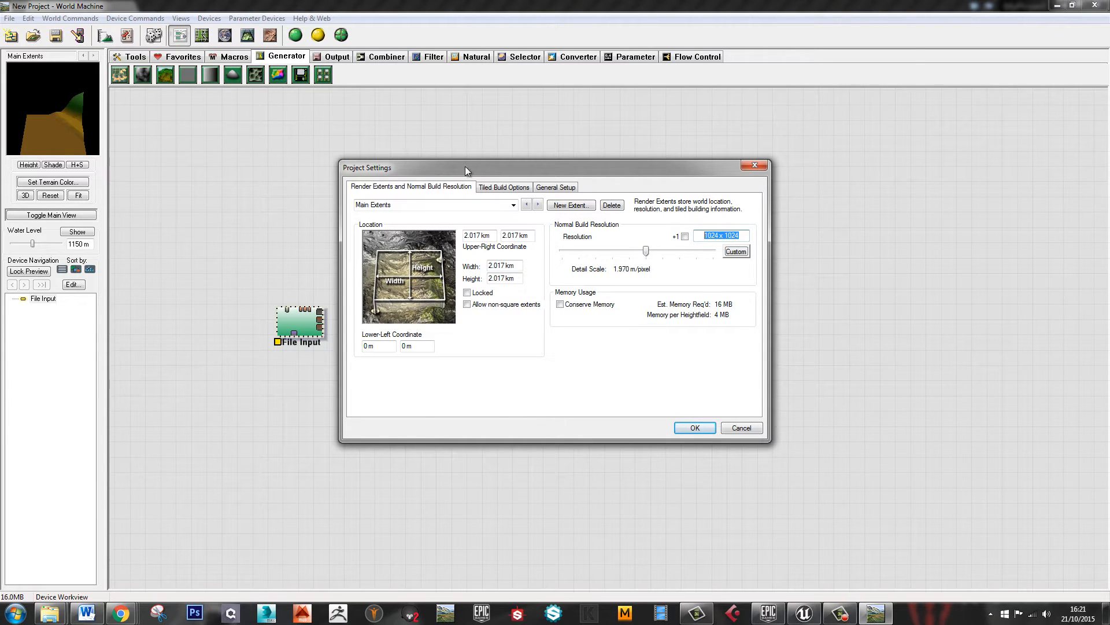
Set the project's maximum terrain elevation to 512 m, keep the base elevation at 0 m, and apply the project settings
left_click(566, 188)
left_click(702, 274)
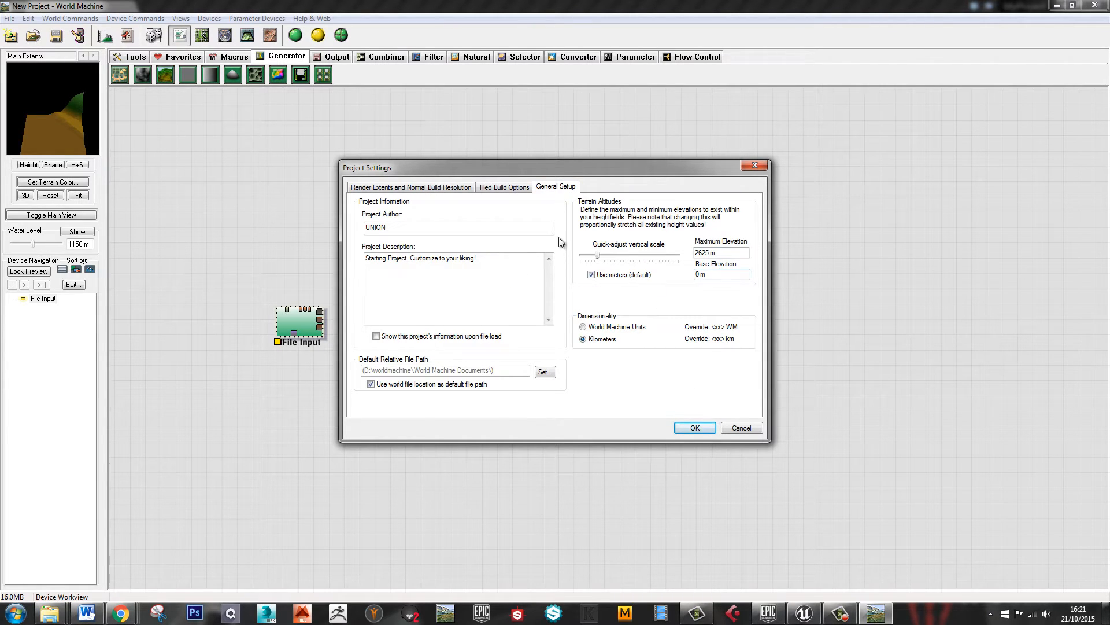
left_click(731, 253)
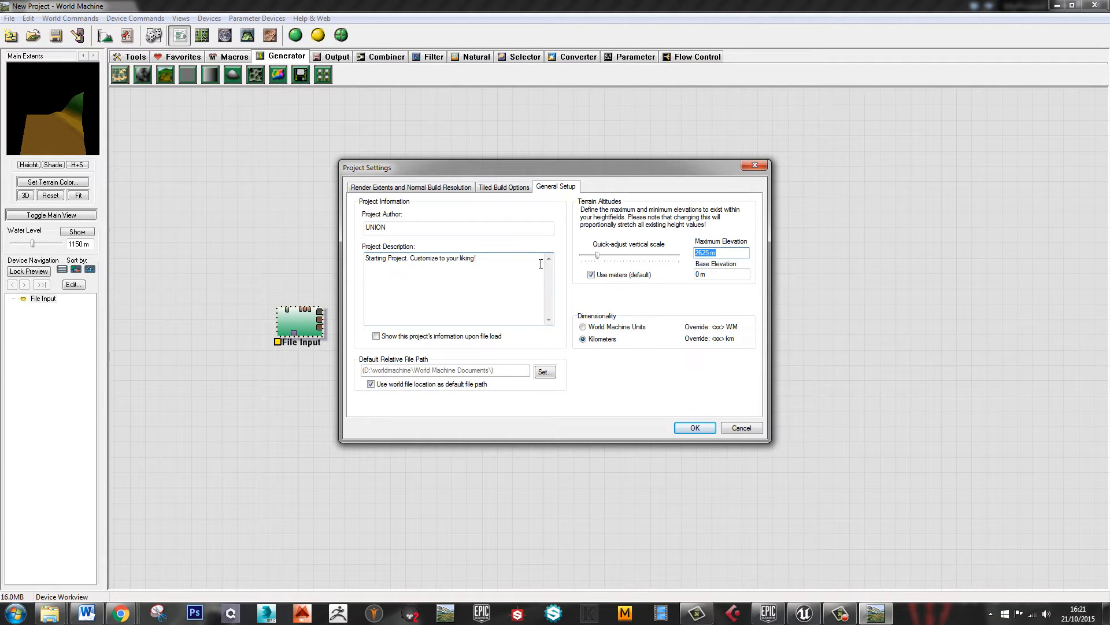
type("512")
left_click(720, 274)
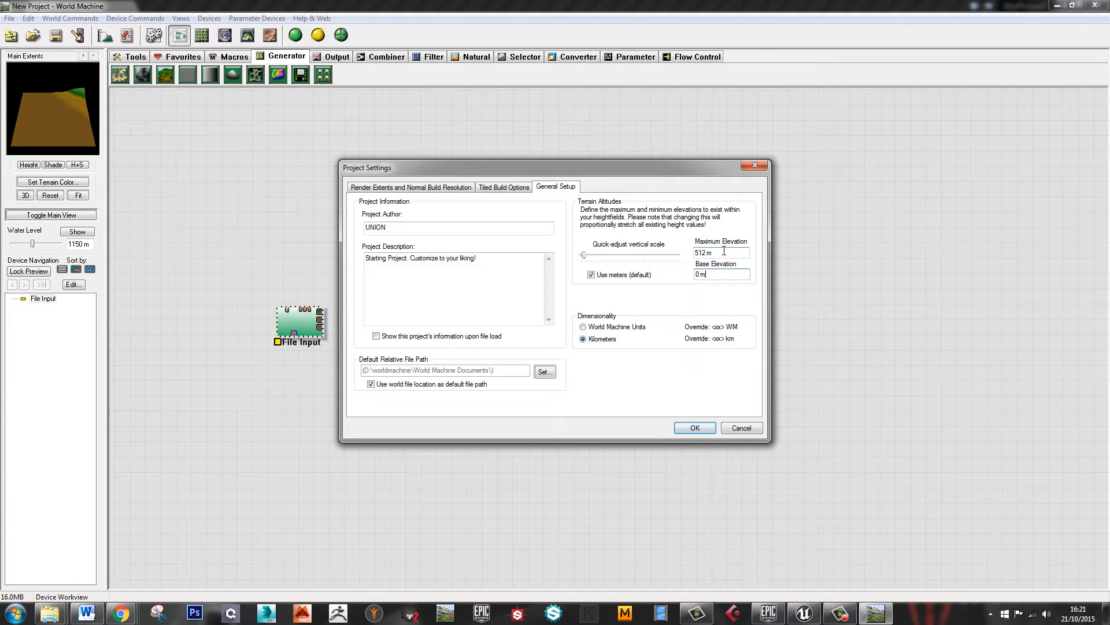
left_click(697, 428)
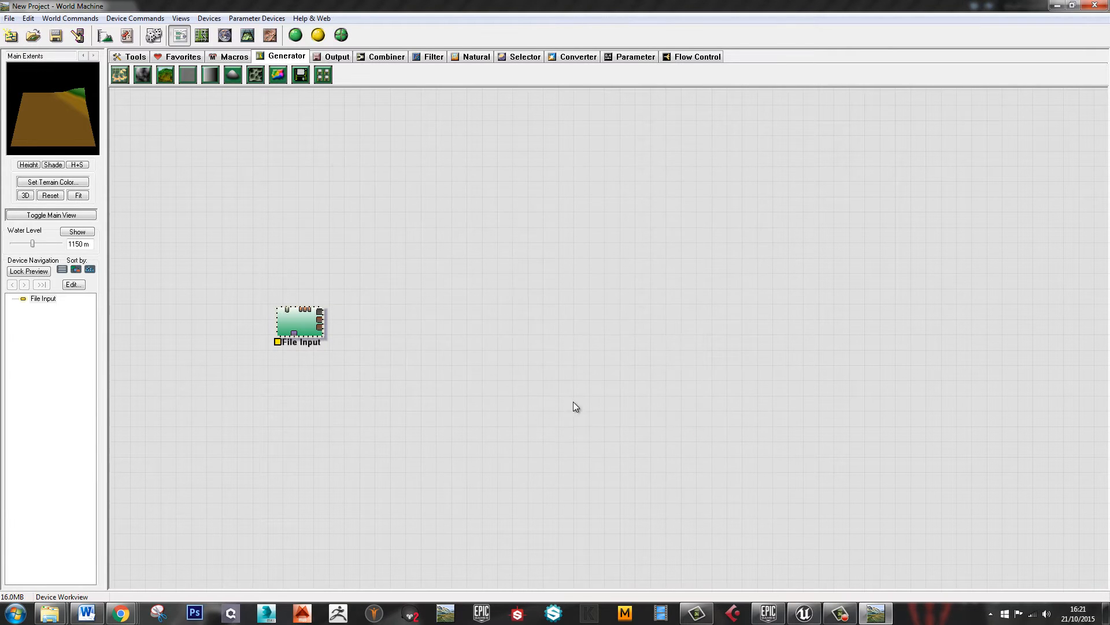
double_click(301, 320)
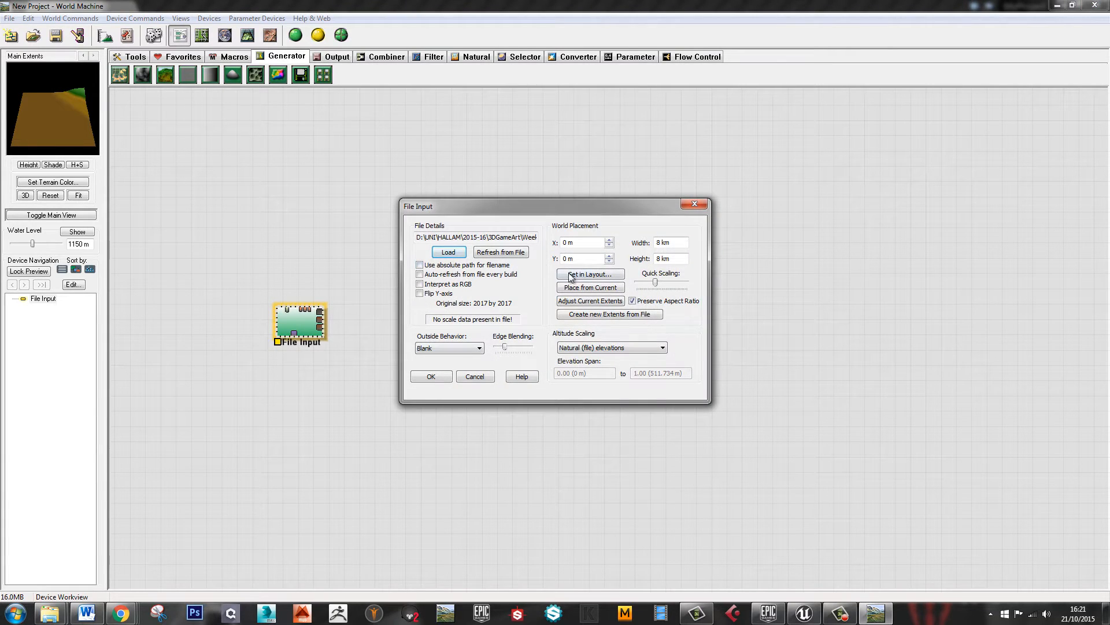
left_click(518, 255)
left_click(699, 206)
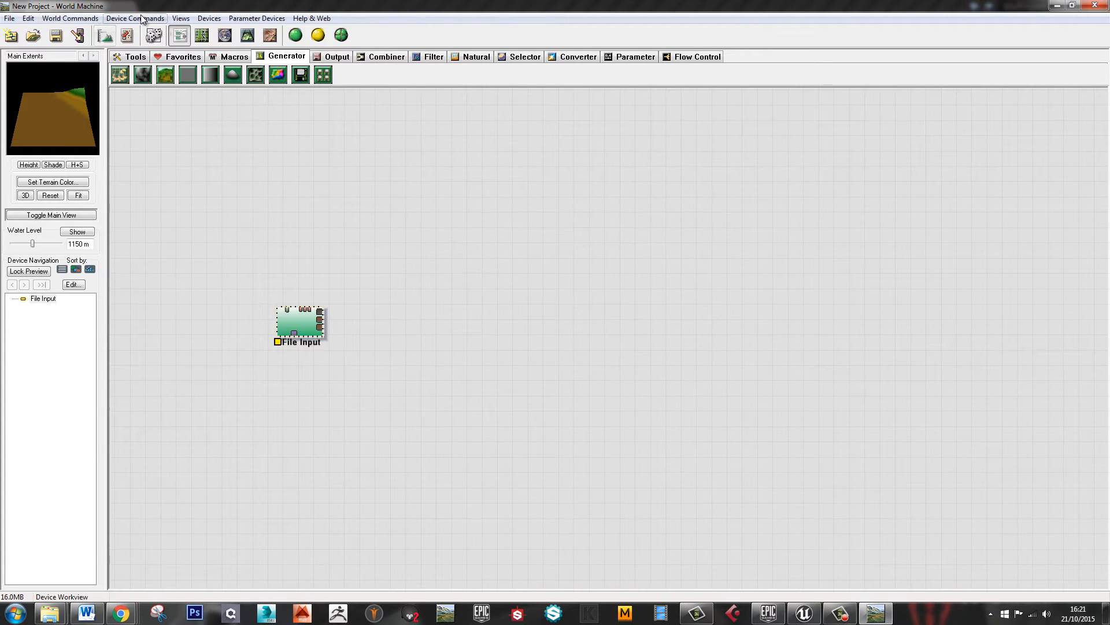
Open an additional window with the 3D view, shrink it to fit beside the File Input device, and orbit the terrain preview
left_click(180, 18)
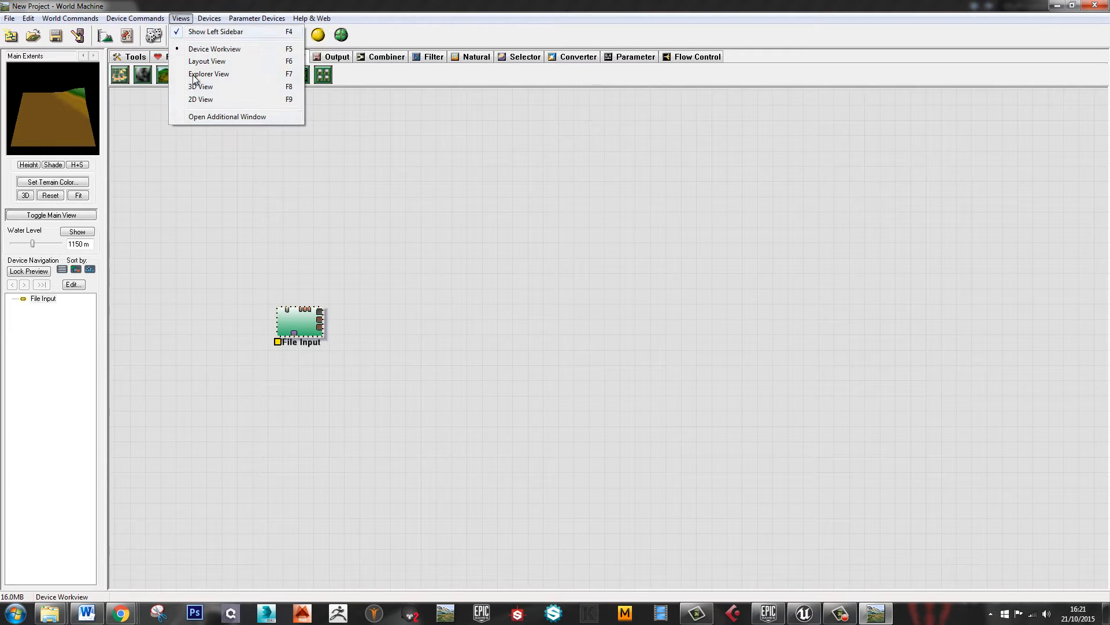
left_click(217, 119)
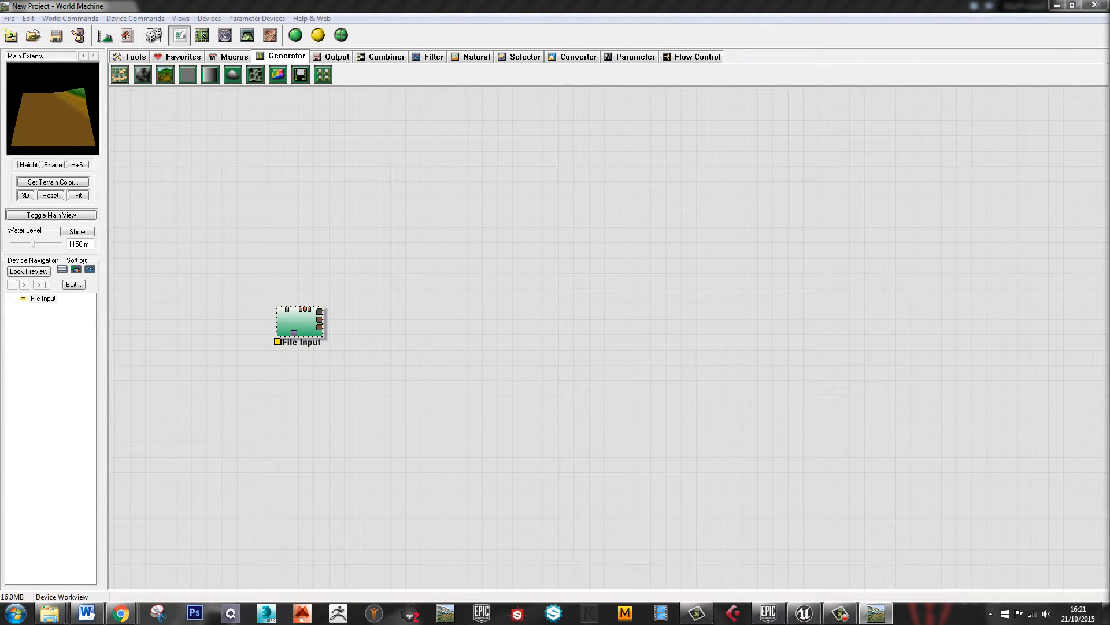
left_click_drag(1109, 139, 628, 100)
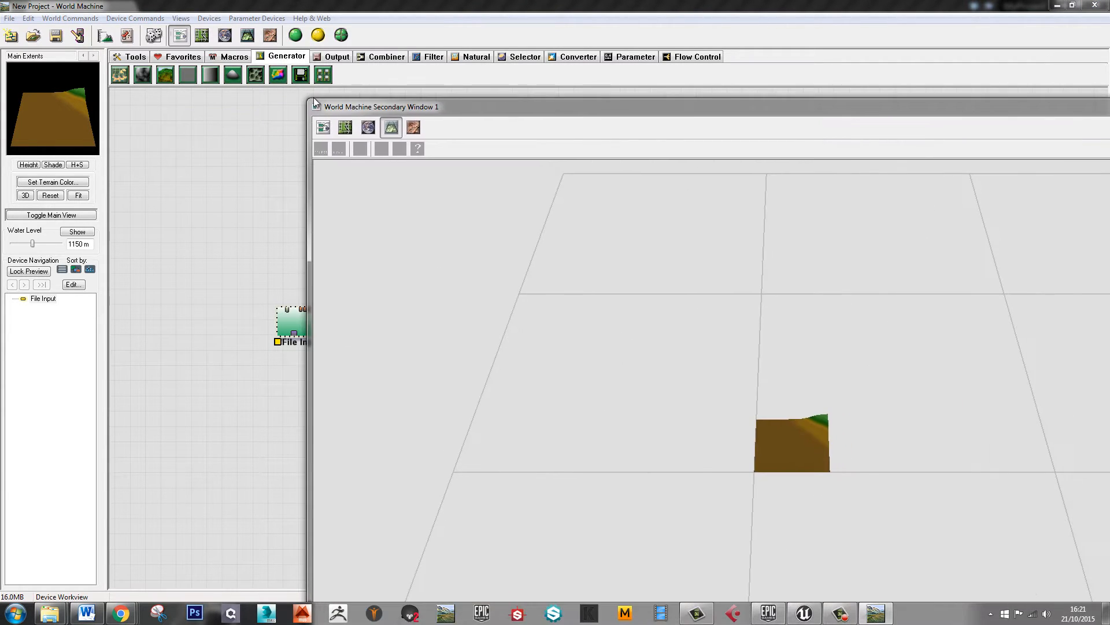
left_click_drag(307, 100, 733, 325)
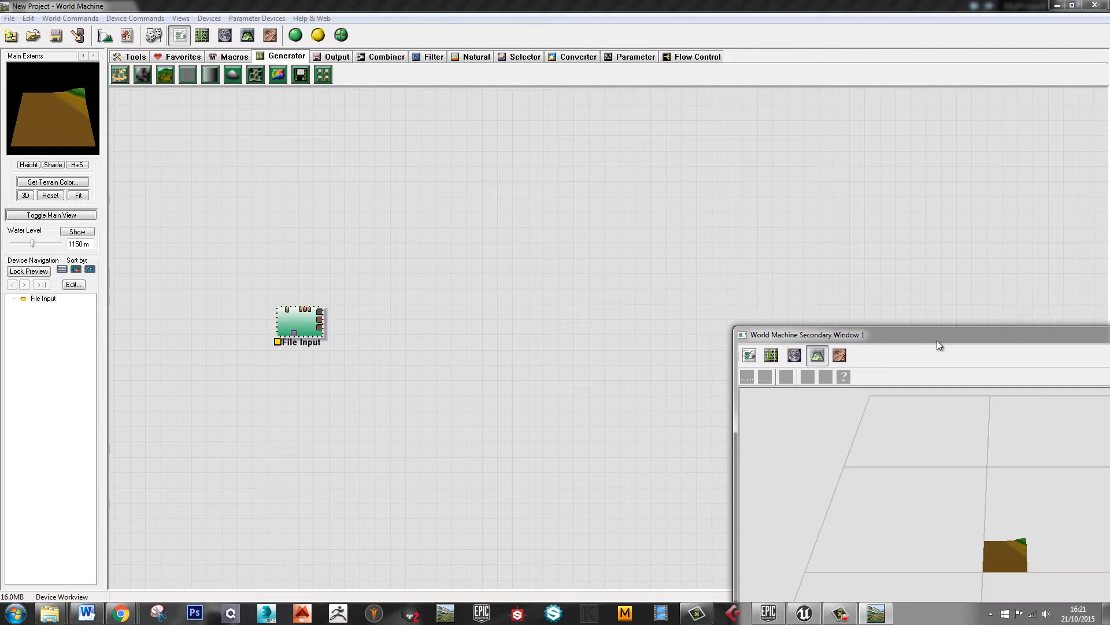
left_click_drag(937, 339, 656, 122)
left_click_drag(702, 346, 741, 365)
right_click_drag(739, 361, 734, 264)
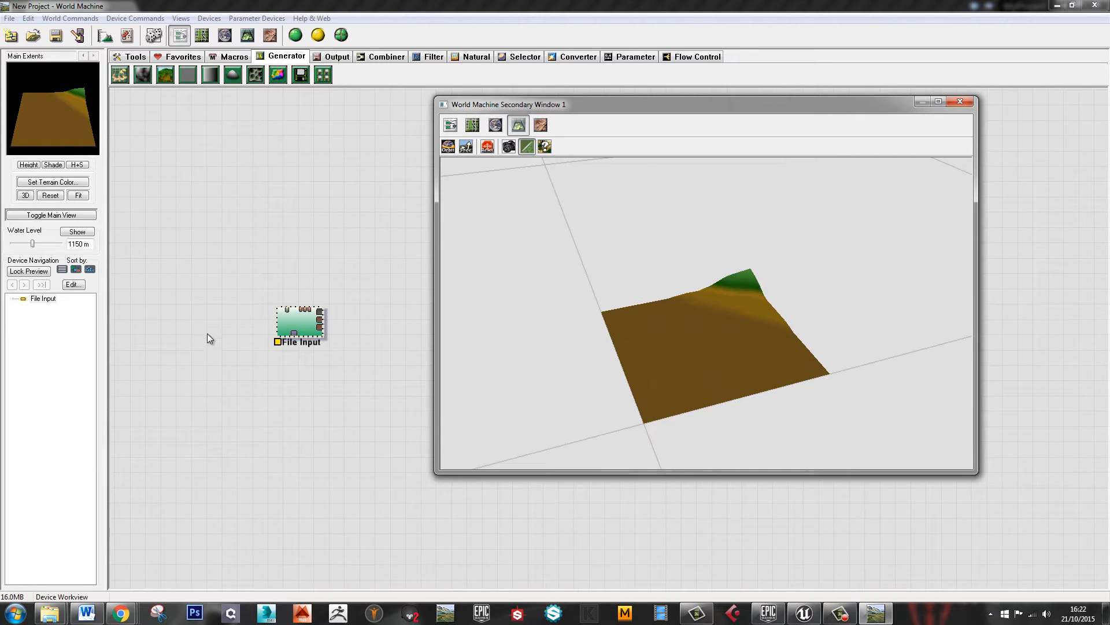
Match the File Input heightmap's world placement to the current 2.017 km render extents
double_click(293, 316)
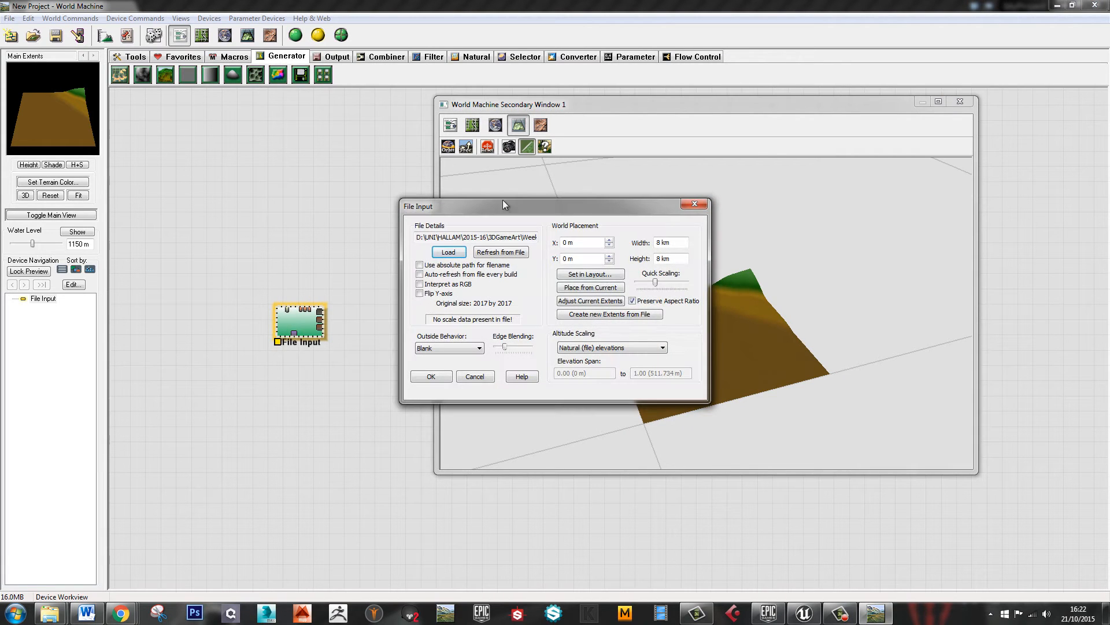
left_click_drag(538, 206, 250, 119)
left_click(302, 199)
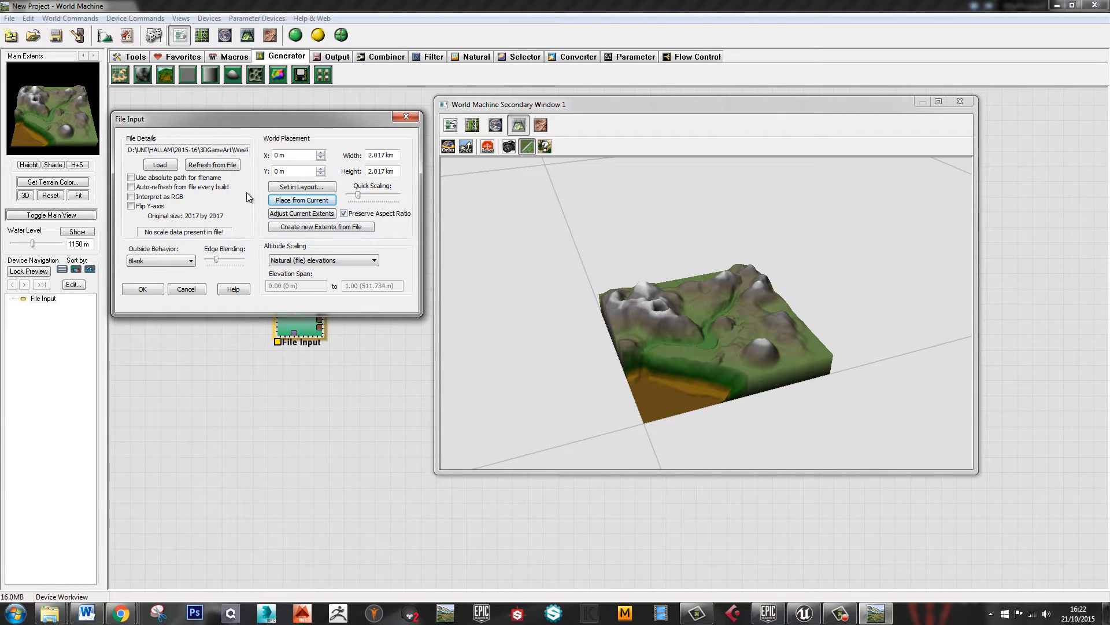
Switch the File Input's altitude scaling to a specific elevation range, with an elevation span of 0 to 512
left_click(315, 261)
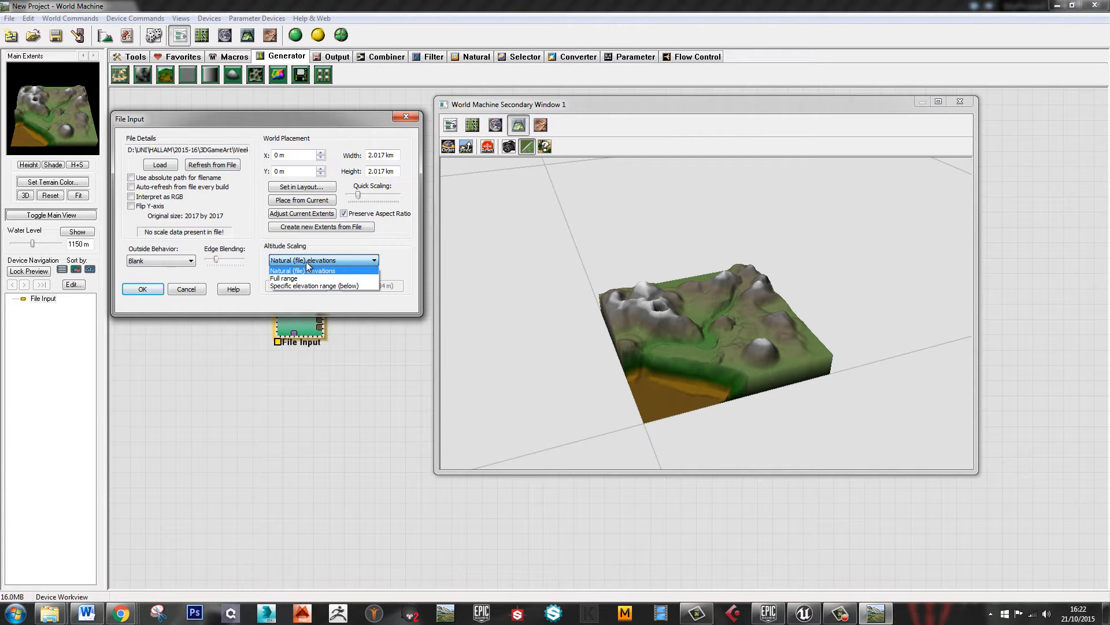
left_click(306, 285)
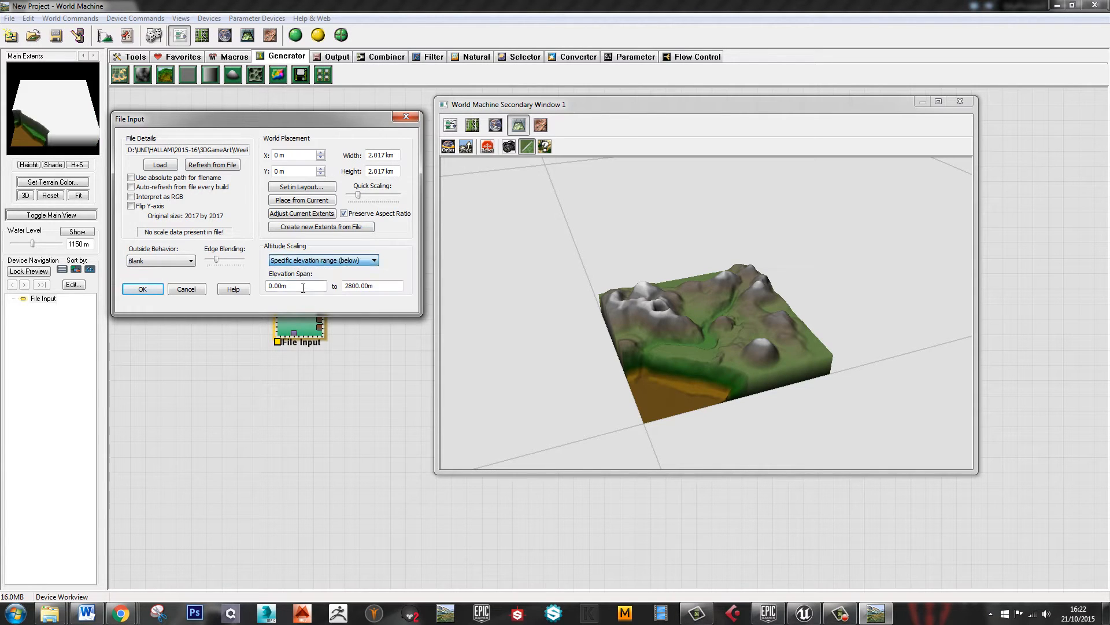
double_click(267, 286)
type("0")
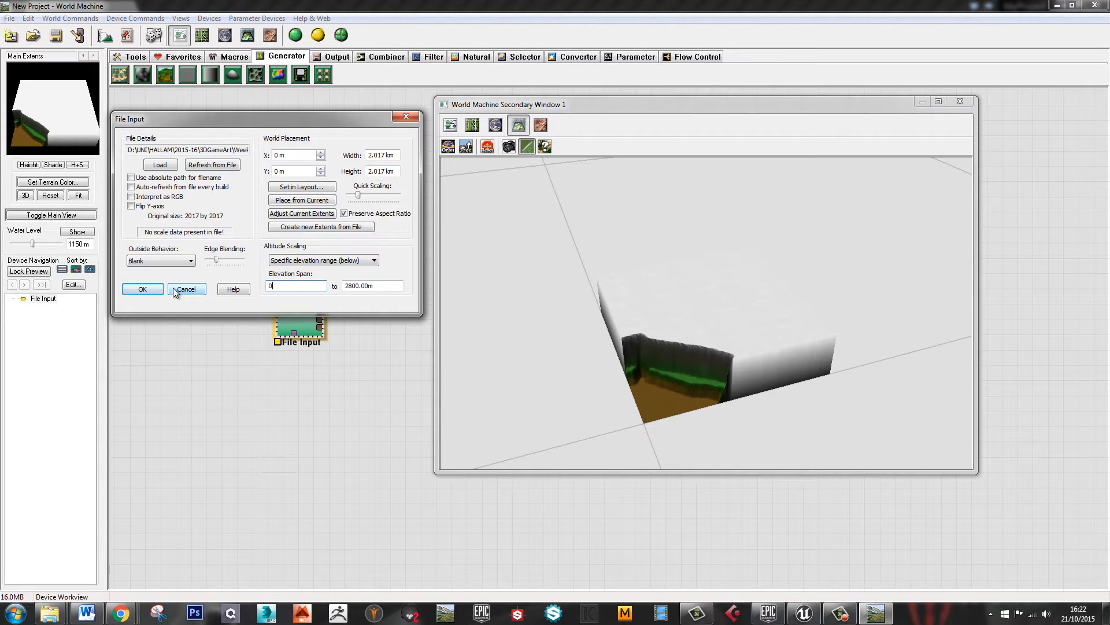
key("Tab")
type("512")
key("Tab")
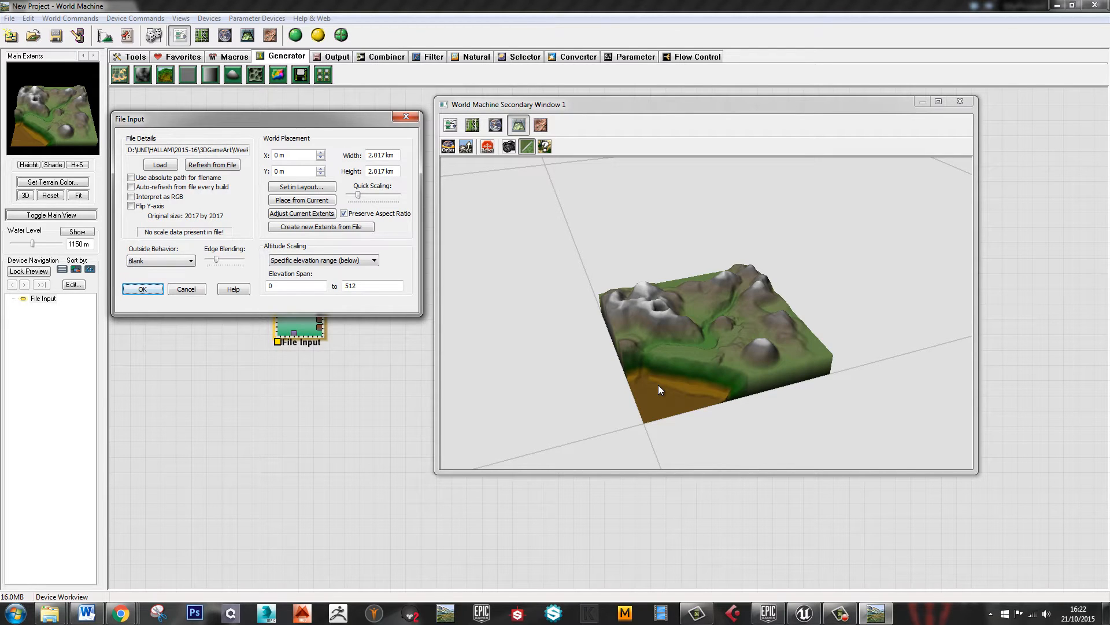
Set the File Input's elevation span to 20 to 430 and accept the device settings
double_click(267, 286)
type("20")
key("Tab")
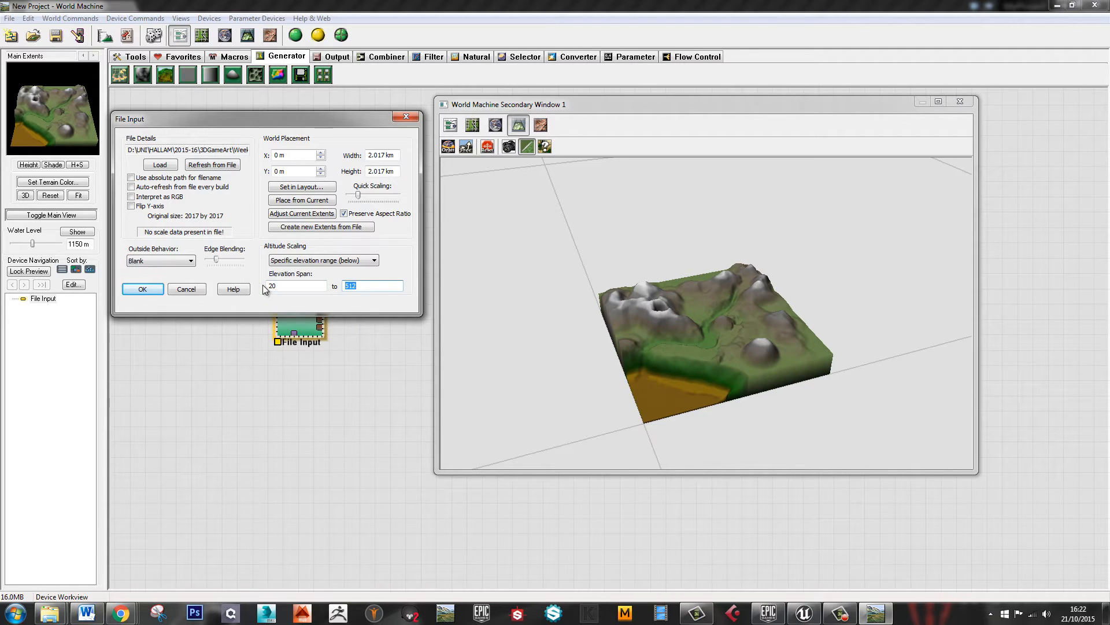
type("430")
left_click(310, 286)
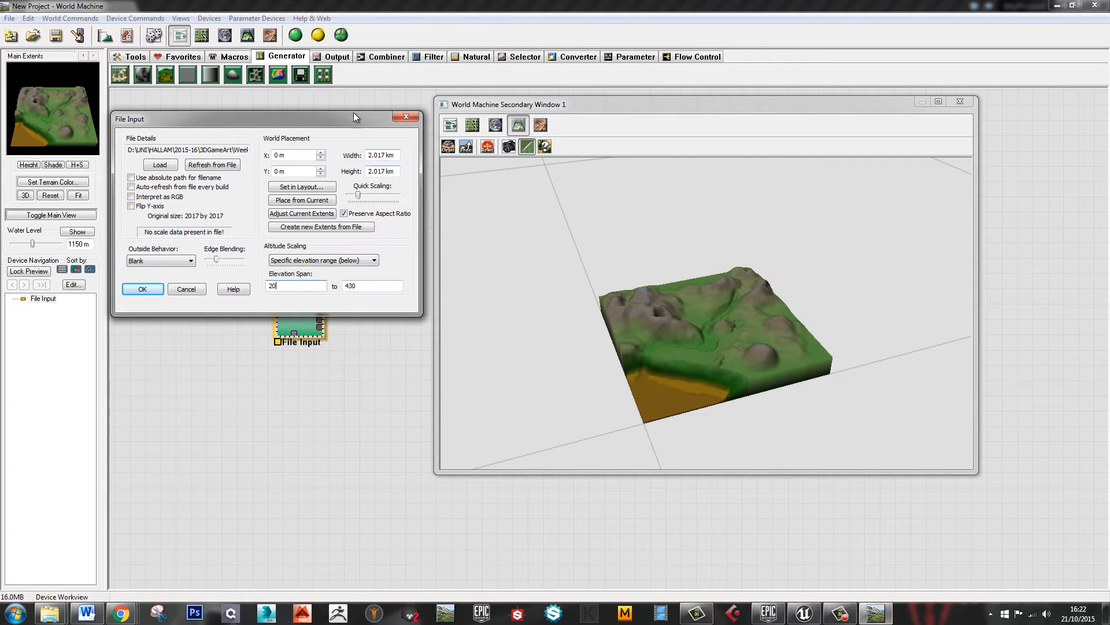
left_click(145, 289)
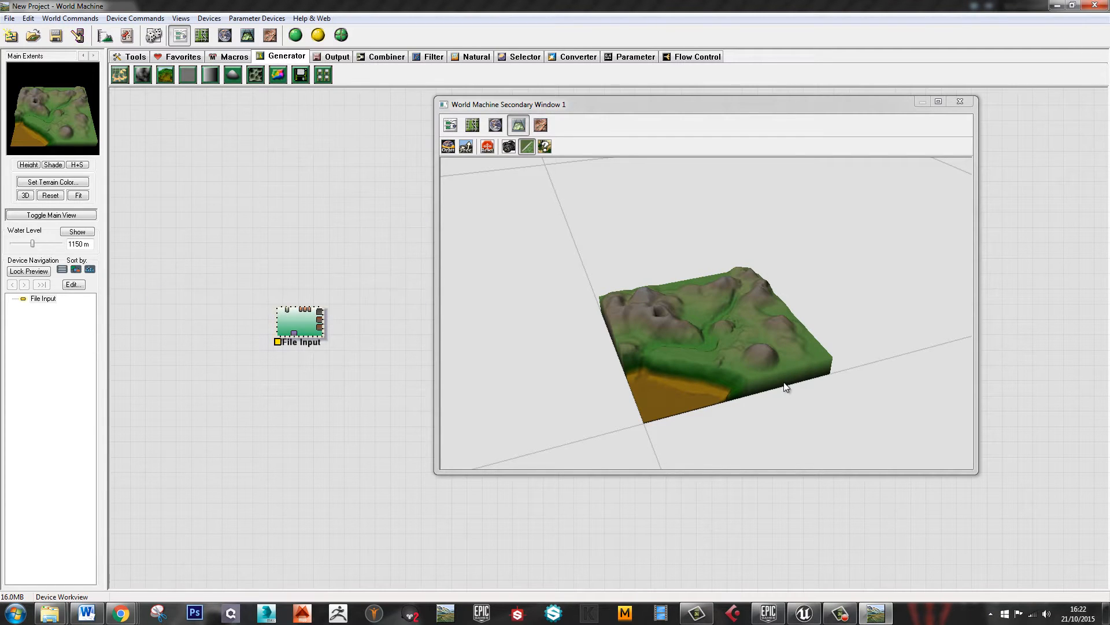
Inspect the rescaled terrain up close in the 3D preview, and move the secondary window clear of the device graph
scroll(782, 382, "up", 10)
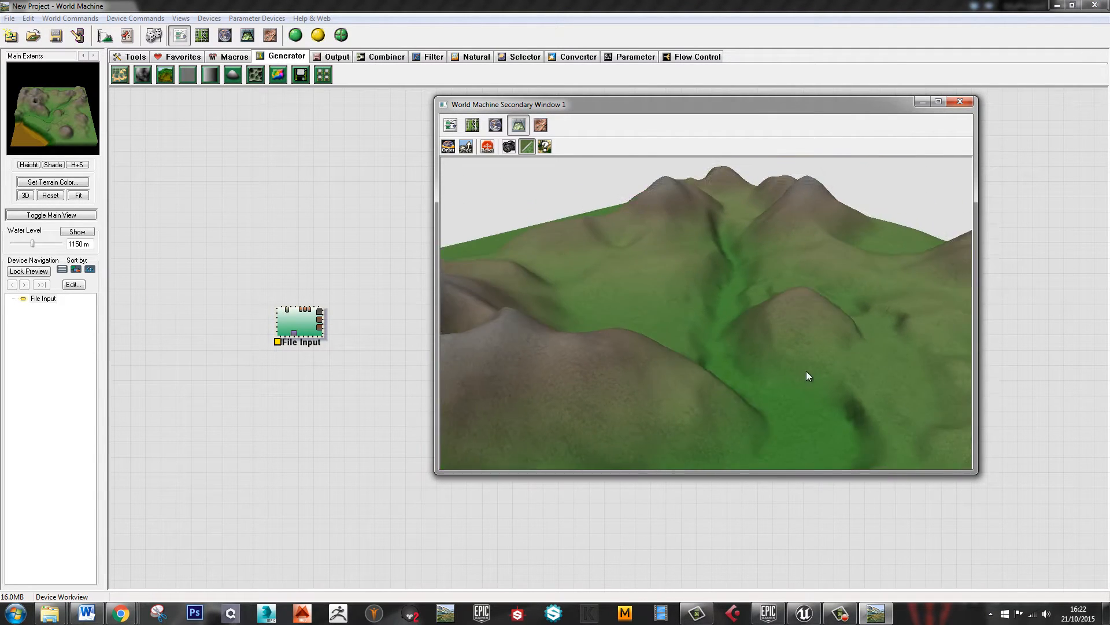
left_click_drag(806, 370, 721, 389)
scroll(727, 394, "up", 5)
scroll(734, 410, "down", 10)
scroll(731, 405, "up", 3)
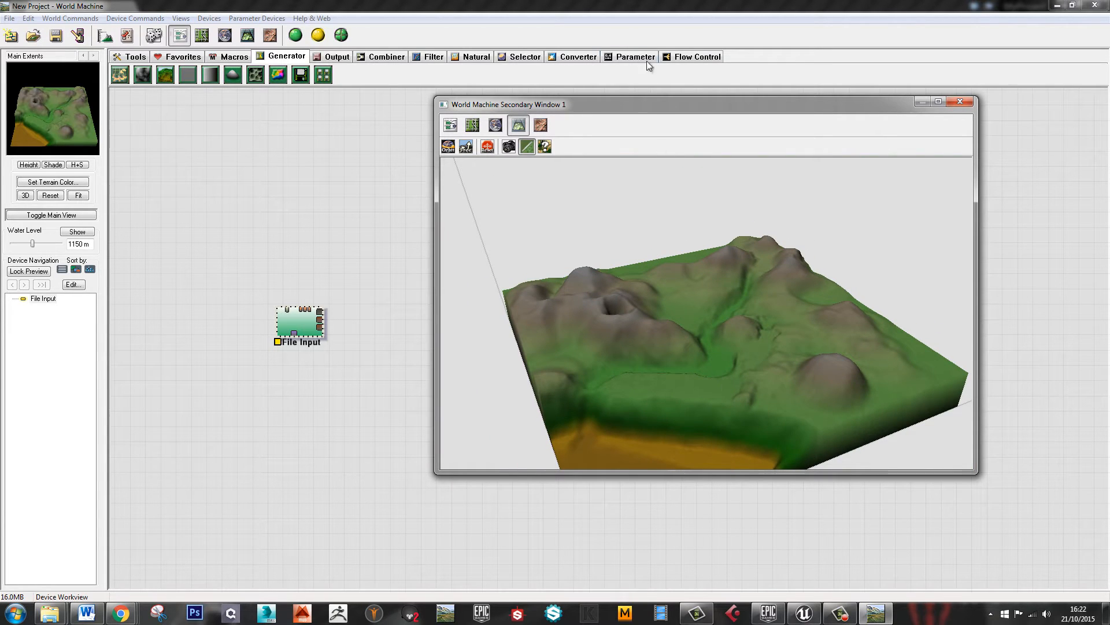
left_click_drag(633, 105, 661, 95)
left_click_drag(840, 339, 808, 338)
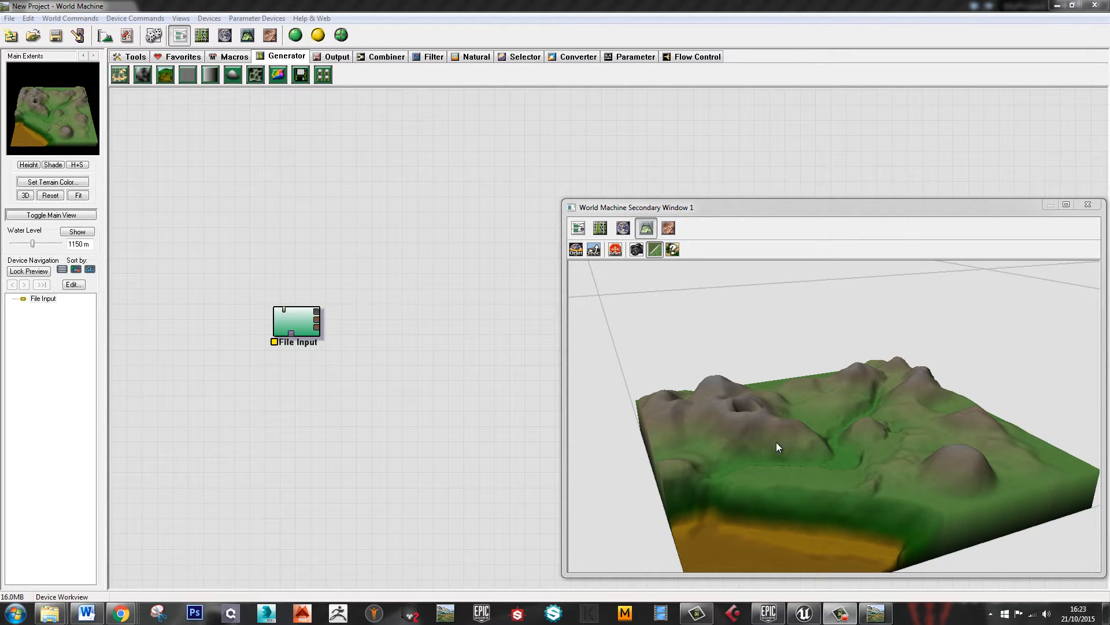
Examine the terrain's mountains, crater and river valley from several angles and distances in the 3D preview
left_click_drag(776, 442, 828, 483)
scroll(827, 448, "up", 5)
scroll(903, 498, "down", 5)
scroll(903, 488, "up", 8)
scroll(905, 484, "down", 4)
scroll(858, 487, "up", 3)
scroll(913, 493, "down", 3)
left_click_drag(912, 494, 939, 468)
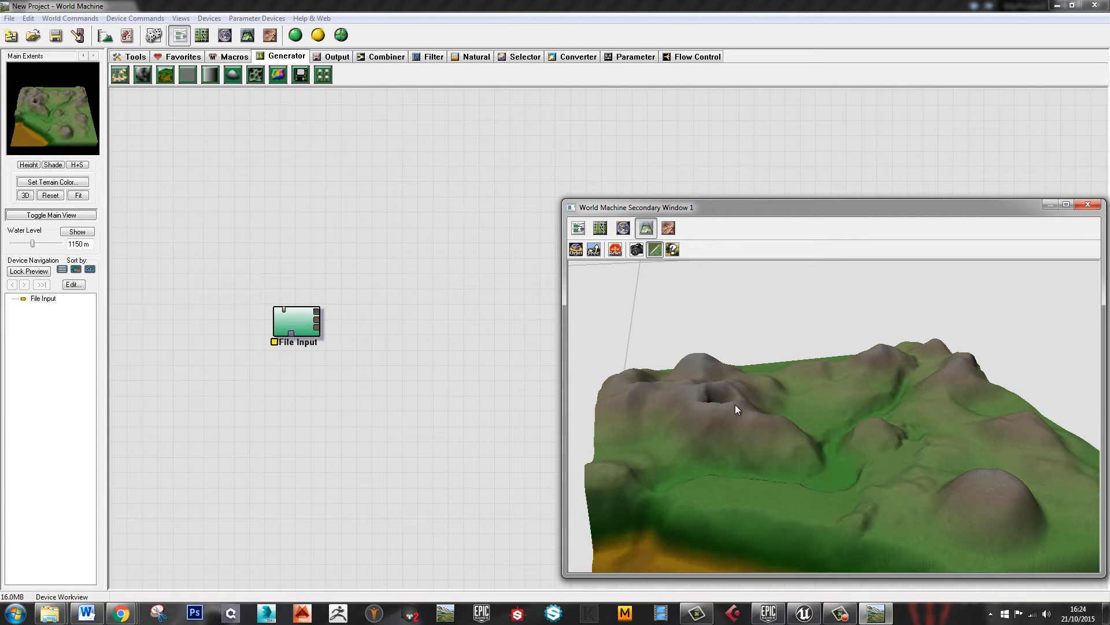
left_click_drag(845, 480, 848, 461)
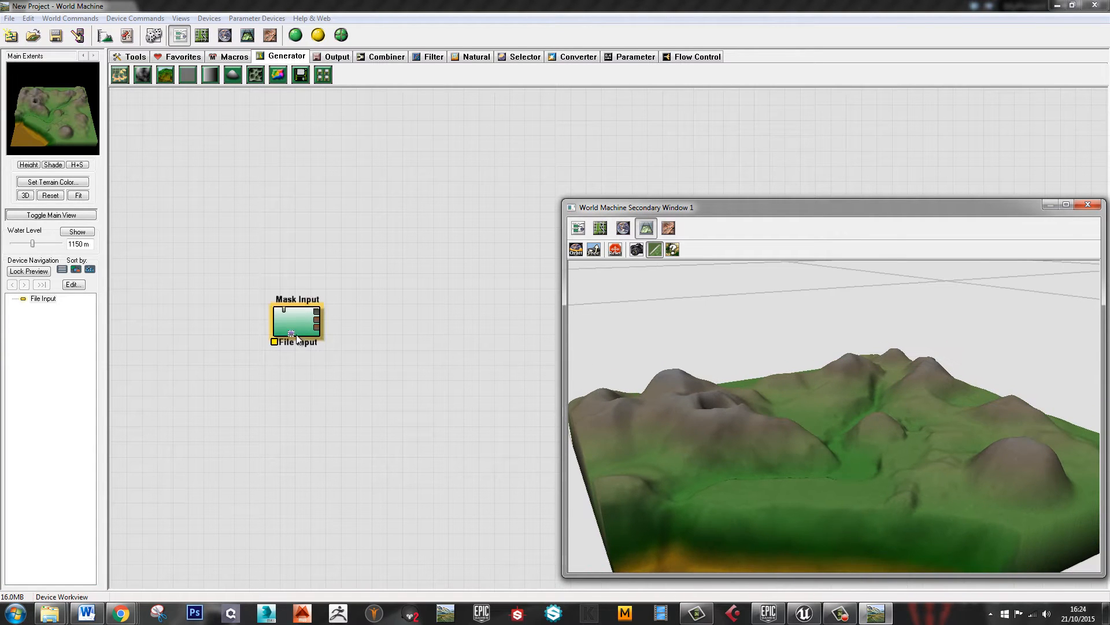
Shift the File Input device further left in the graph and add a Select Height device to its right
left_click_drag(310, 307, 247, 313)
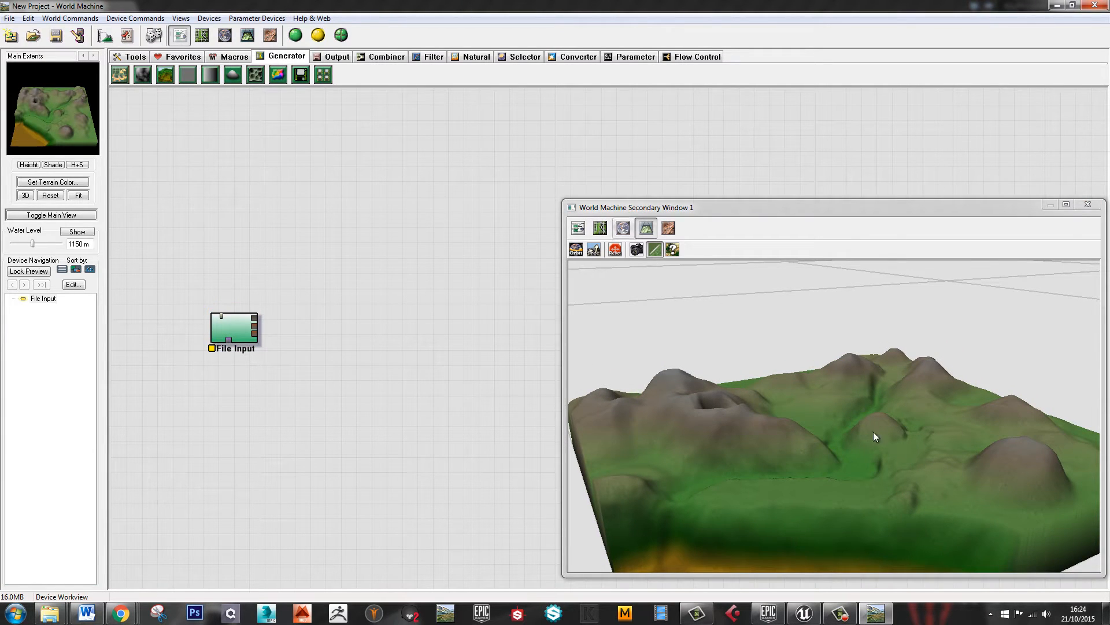
mouse_move(873, 431)
left_mouse_down()
mouse_move(890, 459)
mouse_move(869, 431)
left_mouse_up()
scroll(869, 431, "up", 5)
scroll(868, 433, "down", 6)
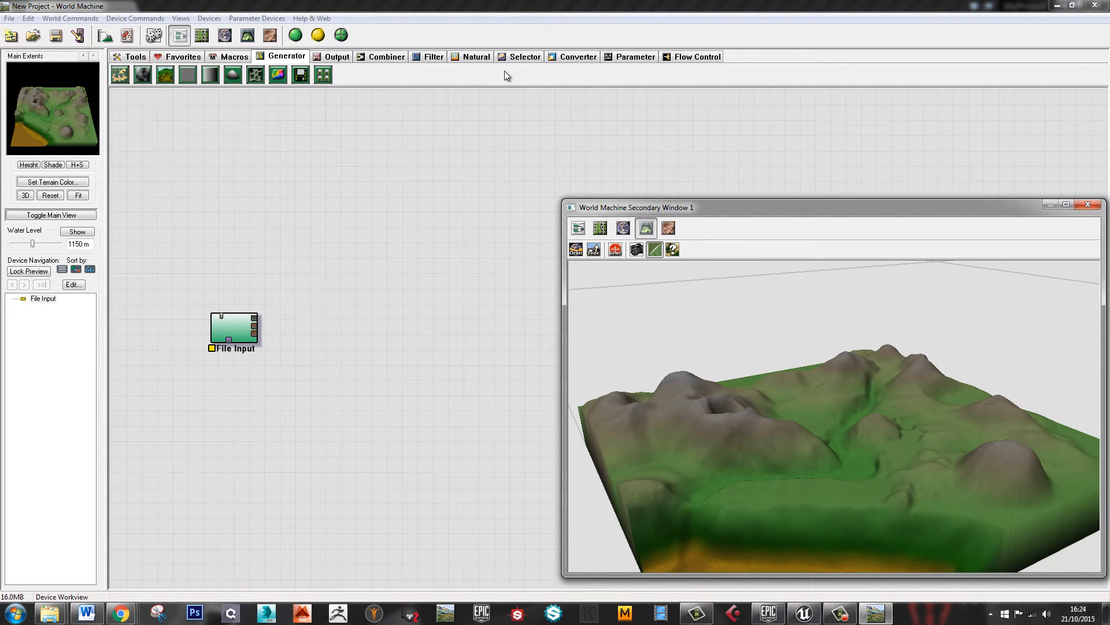
left_click(523, 56)
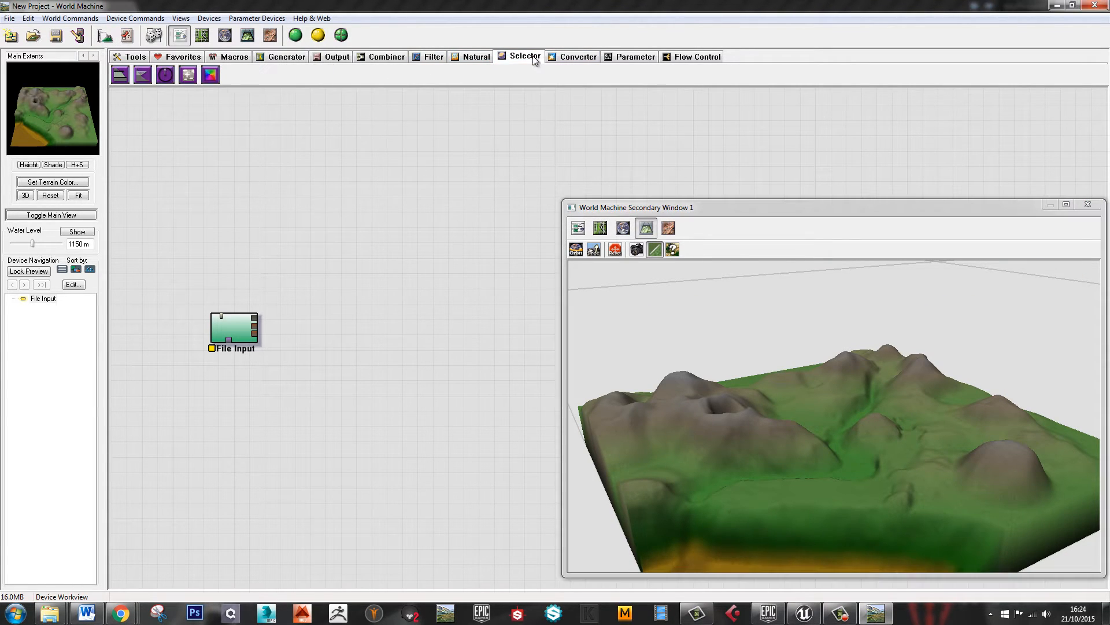
left_click(120, 75)
left_click(356, 373)
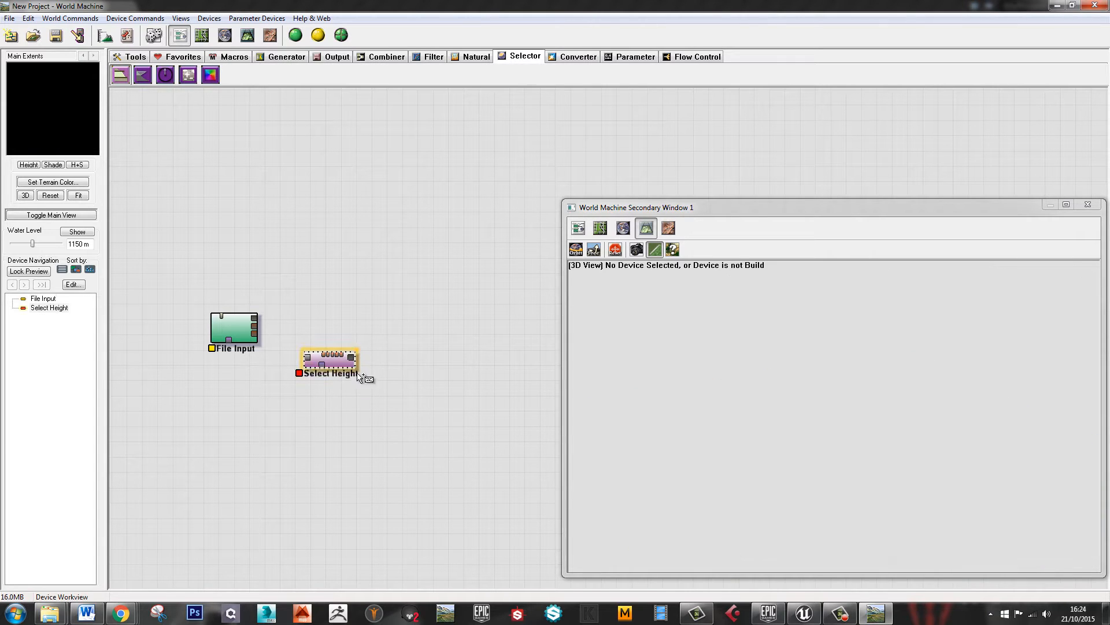
Feed File Input's primary output into Select Height, and set its range to 309.333–512 m with a falloff of 0.219
left_click_drag(256, 318, 311, 363)
double_click(341, 363)
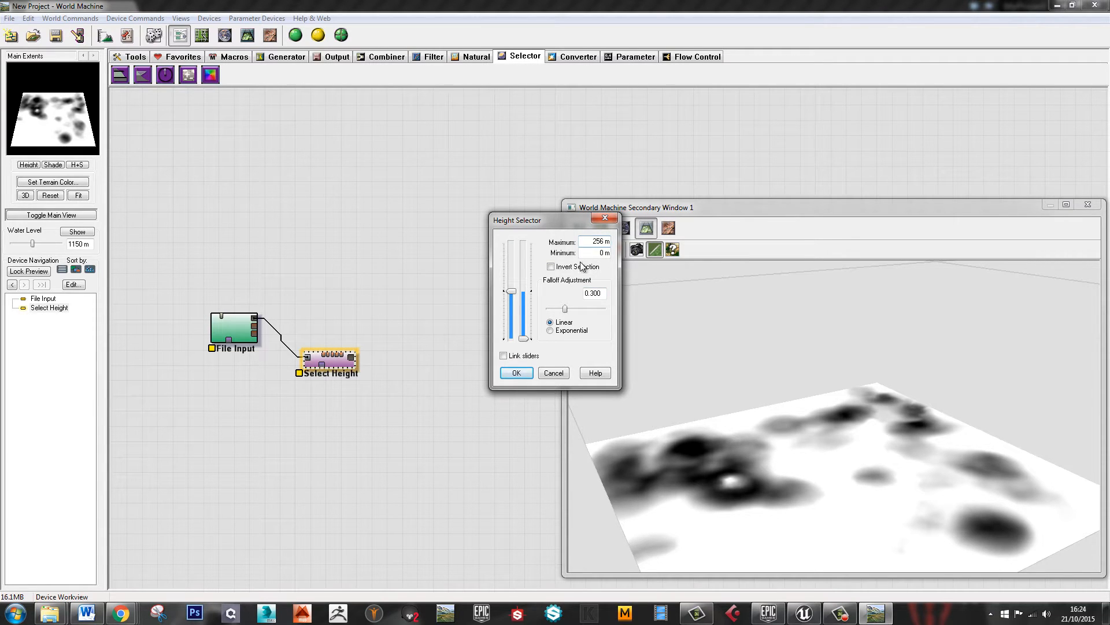
left_click_drag(510, 292, 512, 218)
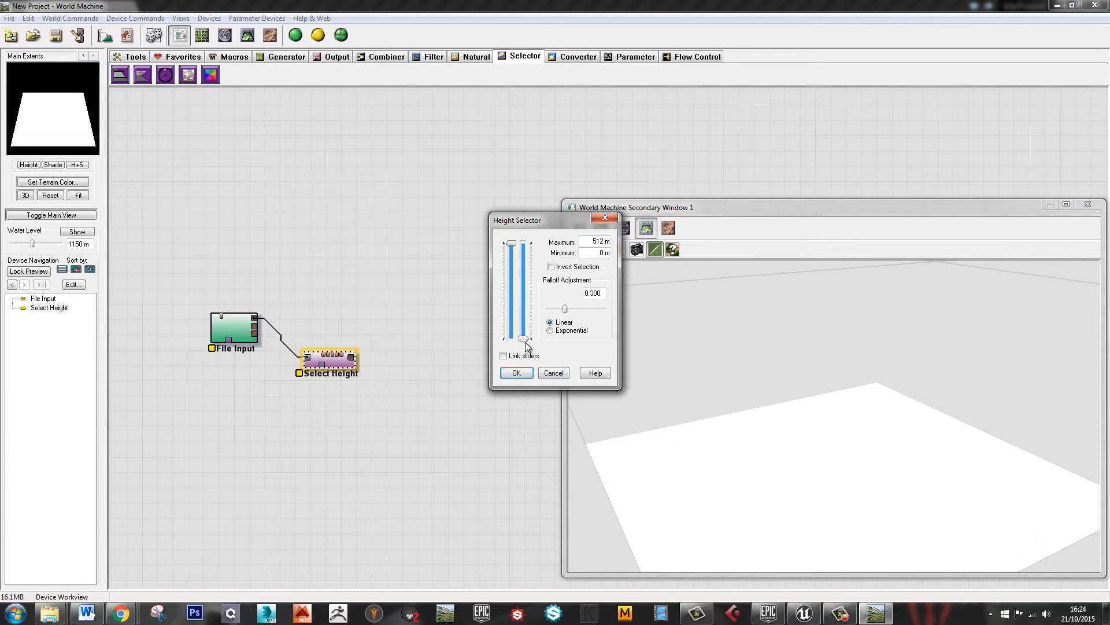
left_click_drag(524, 339, 524, 284)
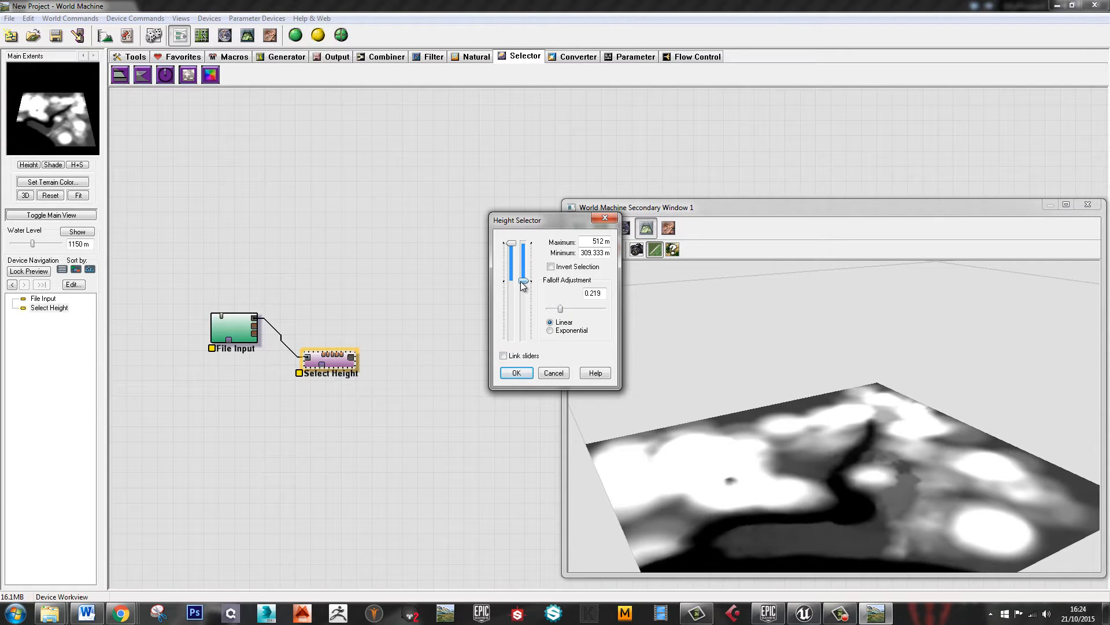
left_click(515, 372)
Compare the File Input terrain with the Select Height mask by previewing the two devices alternately
left_click(234, 328)
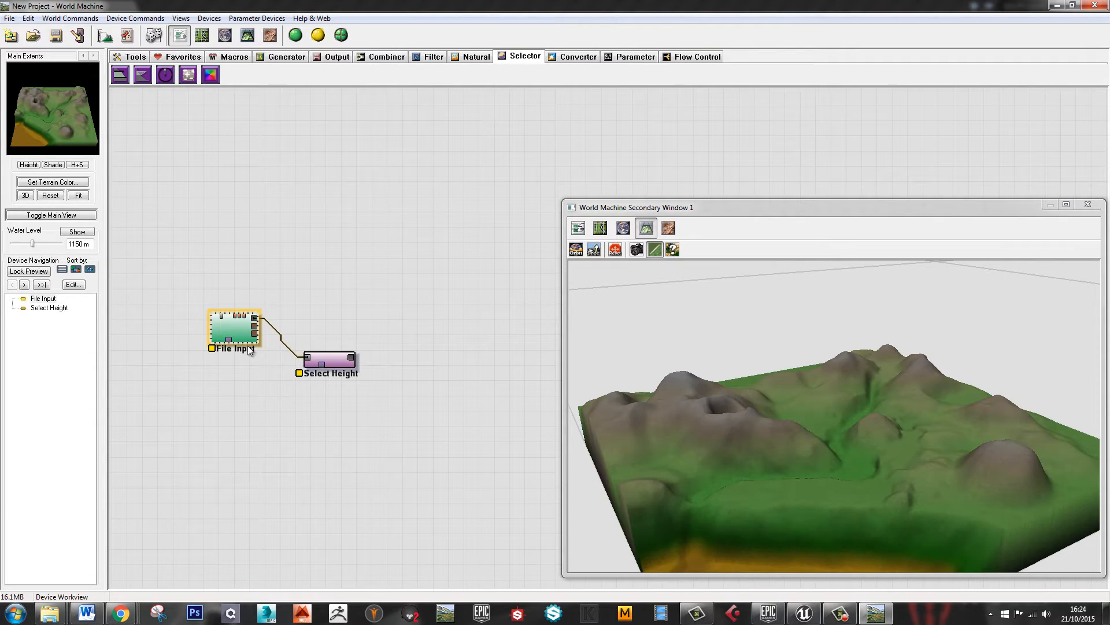
left_click(339, 371)
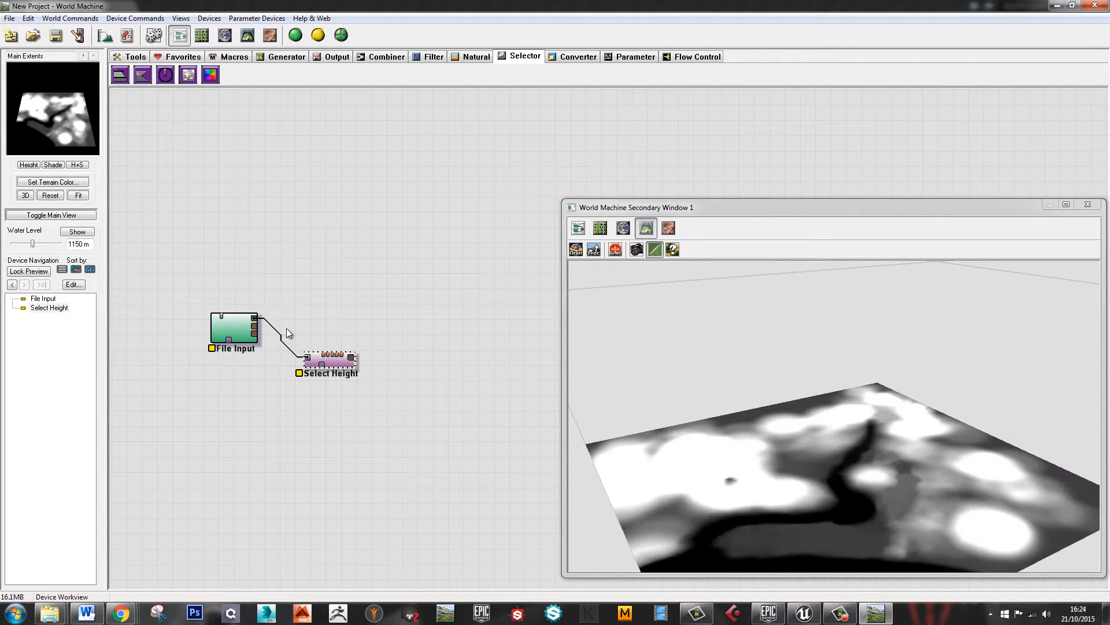
left_click(243, 327)
left_click(339, 361)
left_click(245, 343)
Line up Select Height level with File Input, and add an Advanced Perlin device below them
left_click_drag(330, 360, 342, 321)
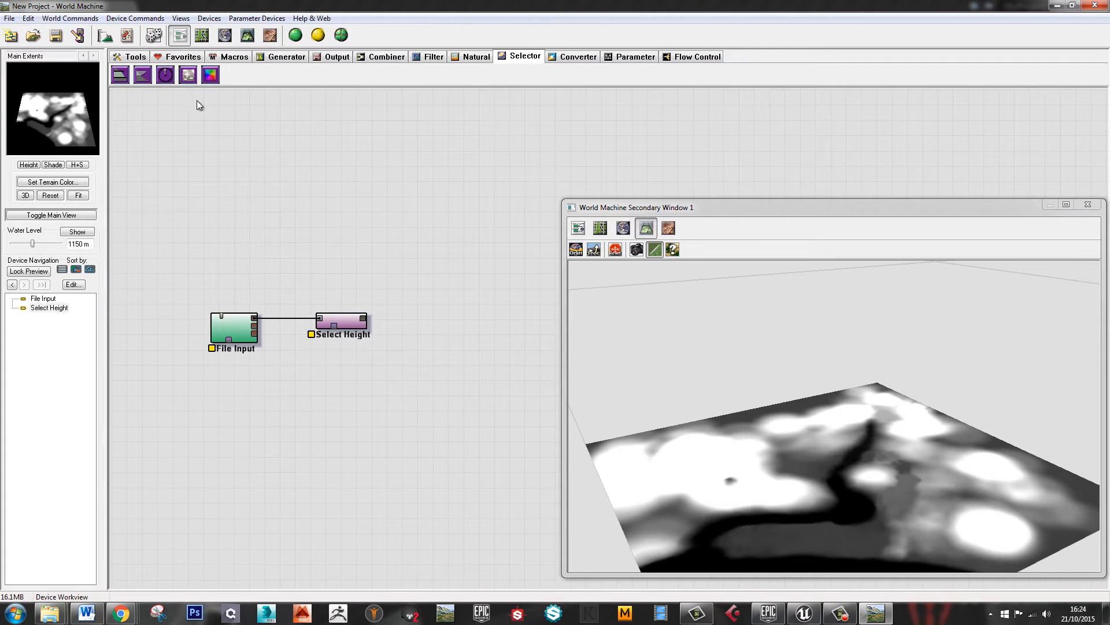
left_click(283, 56)
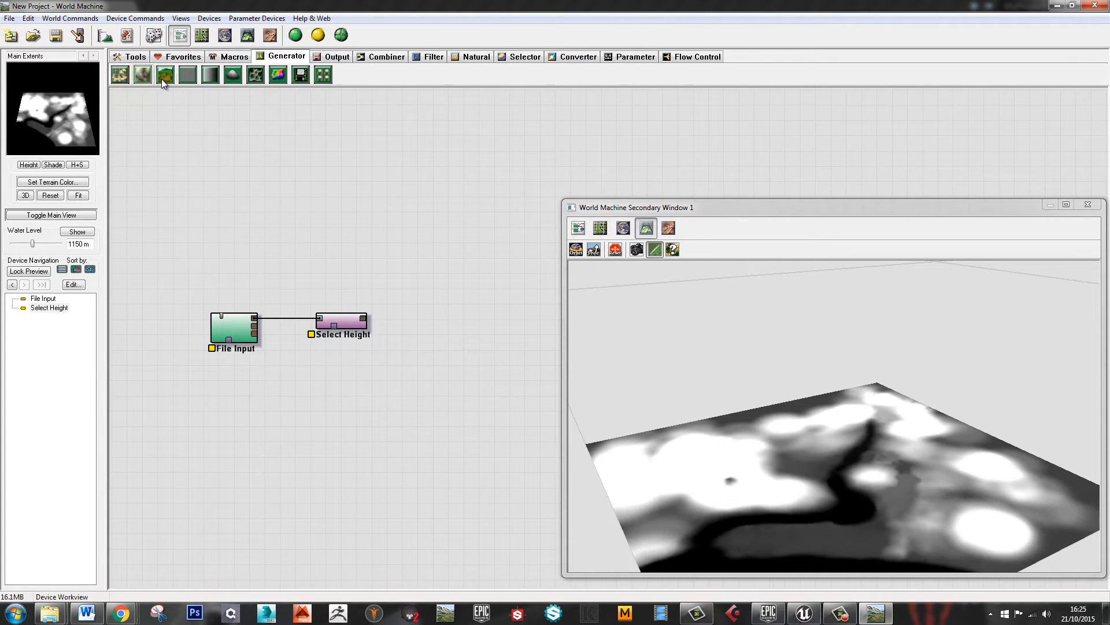
left_click(164, 77)
left_click(278, 444)
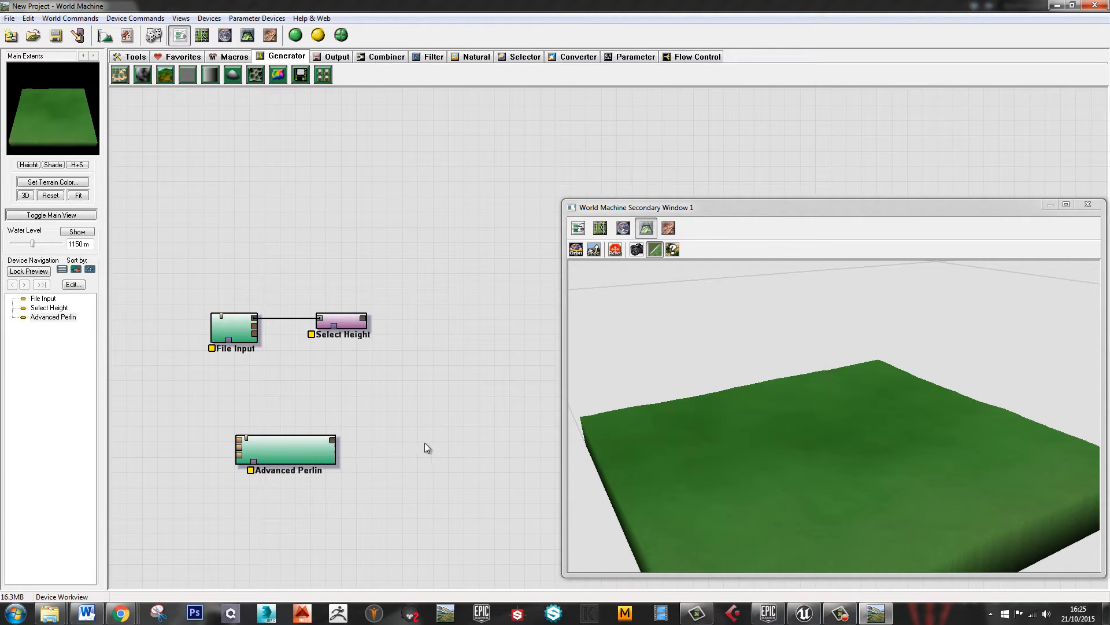
Open the Advanced Perlin settings clear of the preview and reduce the feature scale to 229.251 m
double_click(311, 447)
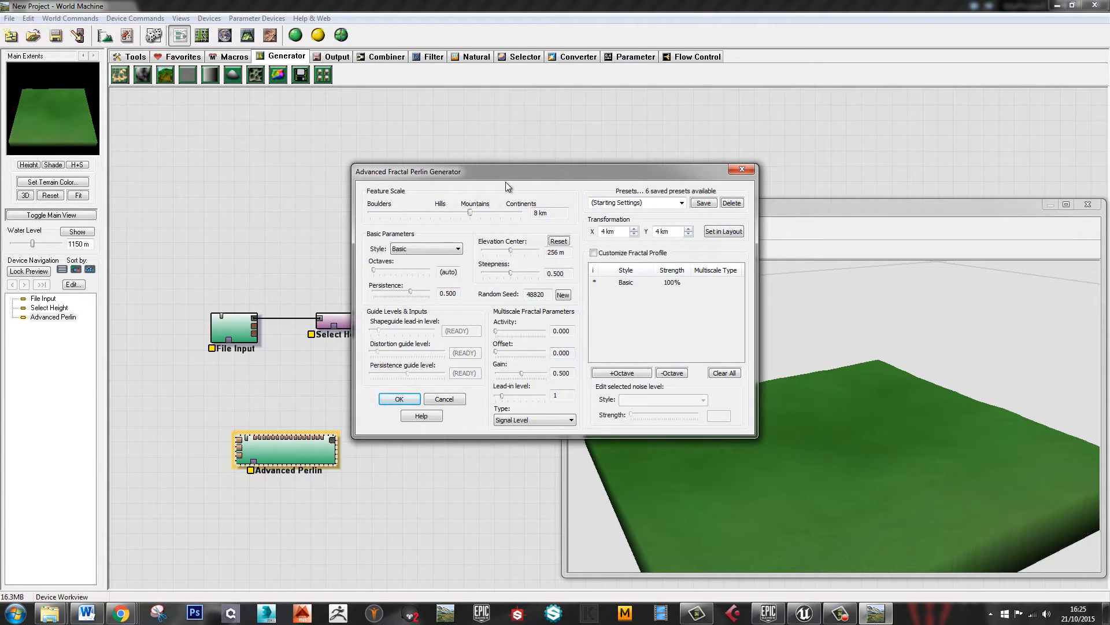
left_click_drag(509, 173, 418, 77)
left_click_drag(379, 117, 329, 119)
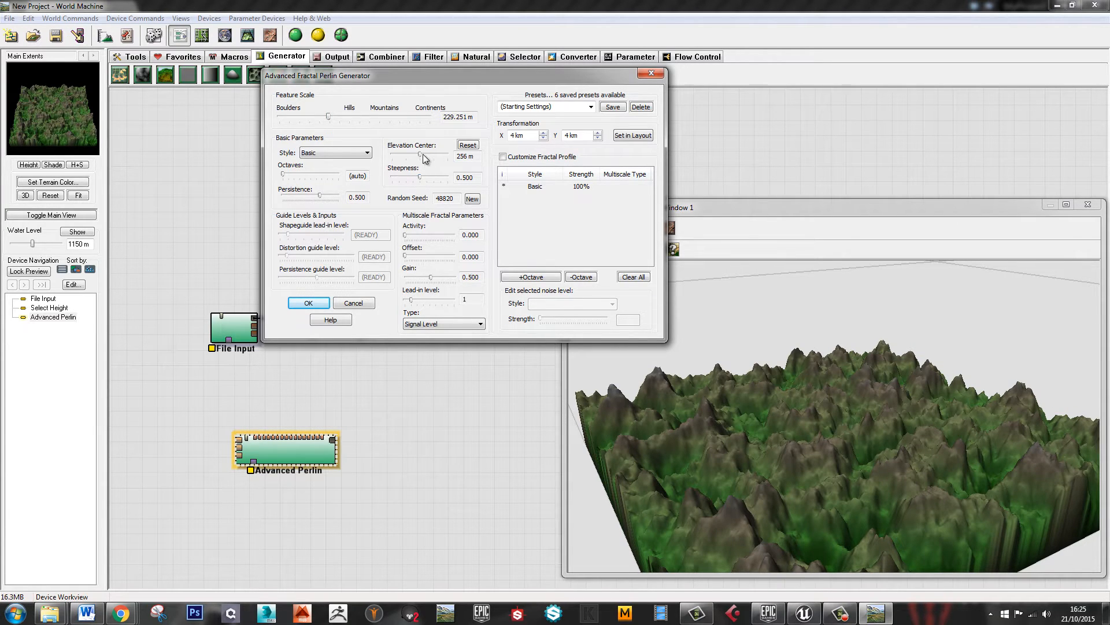
Set the Perlin noise's elevation center to 400 m, adjust its octaves, and accept the settings
left_click_drag(422, 159, 413, 161)
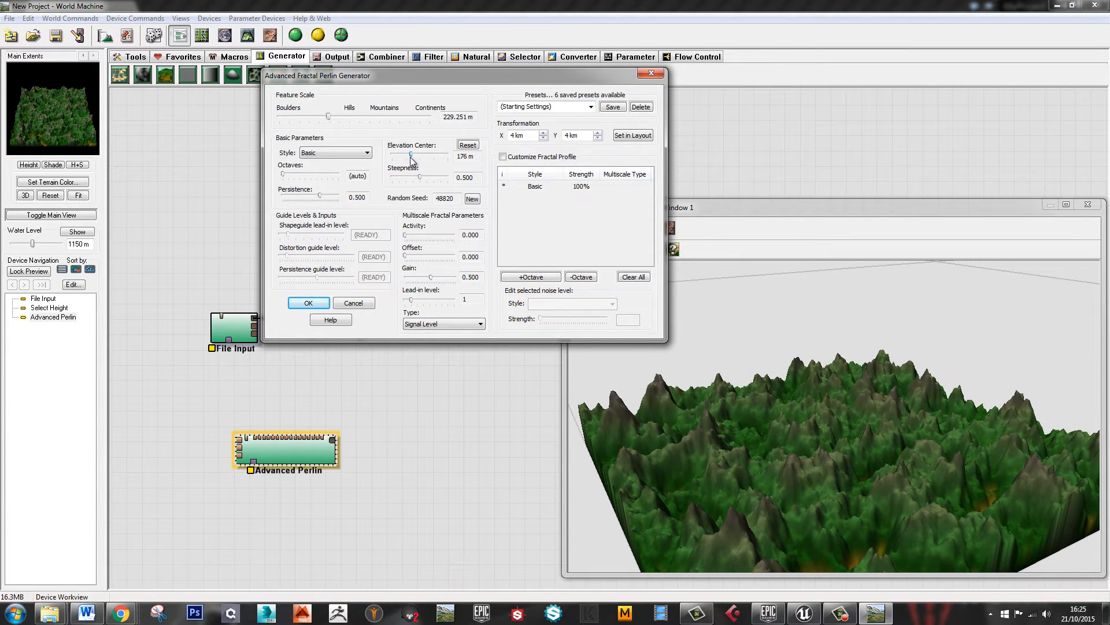
left_click_drag(416, 160, 435, 155)
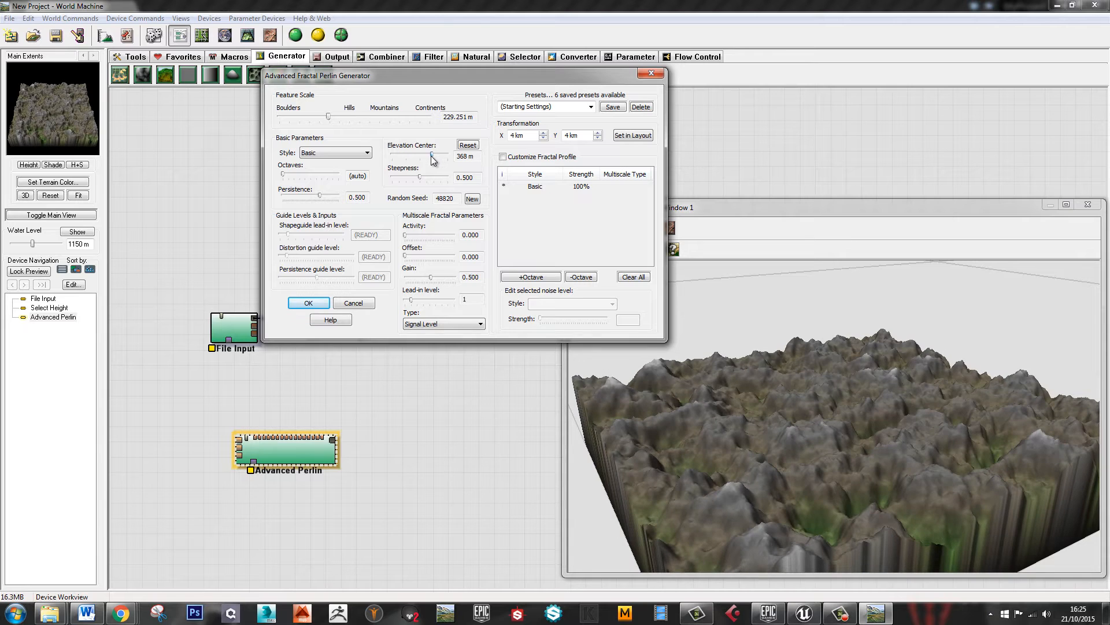
left_click_drag(432, 154, 436, 155)
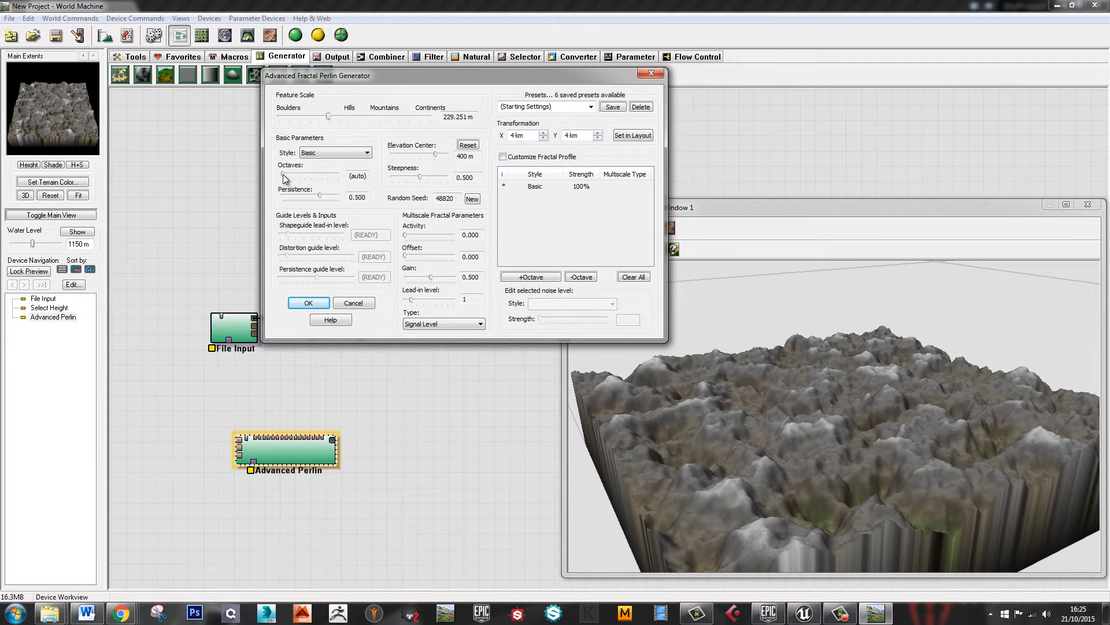
left_click_drag(284, 178, 314, 180)
left_click(309, 303)
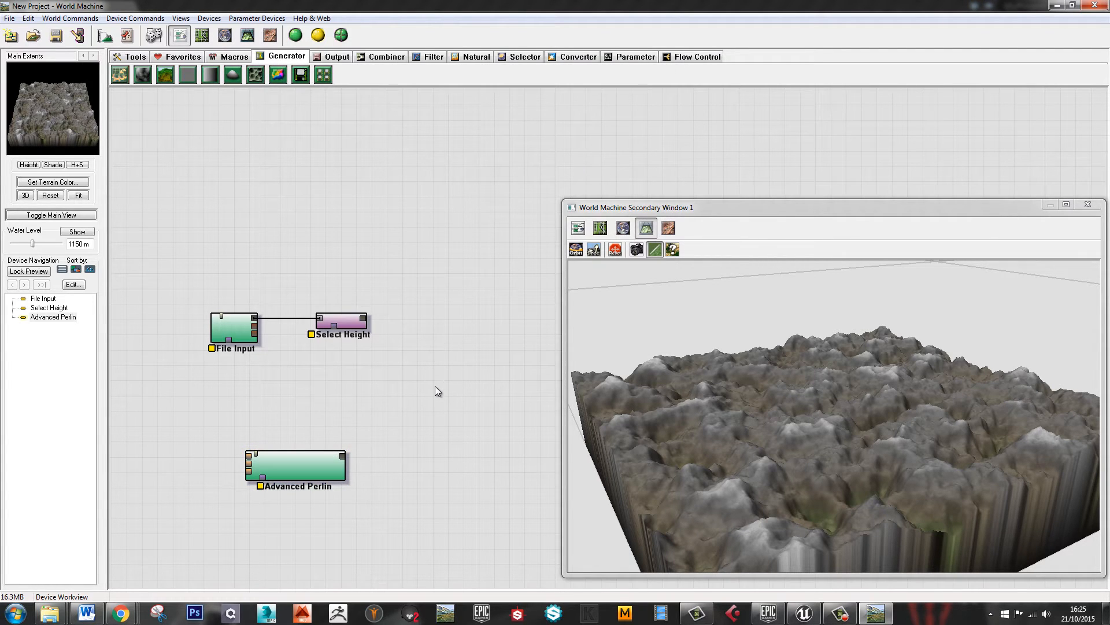
Add a Combiner device to the right of the generators, and rearrange the graph with Select Height above File Input
left_click(373, 57)
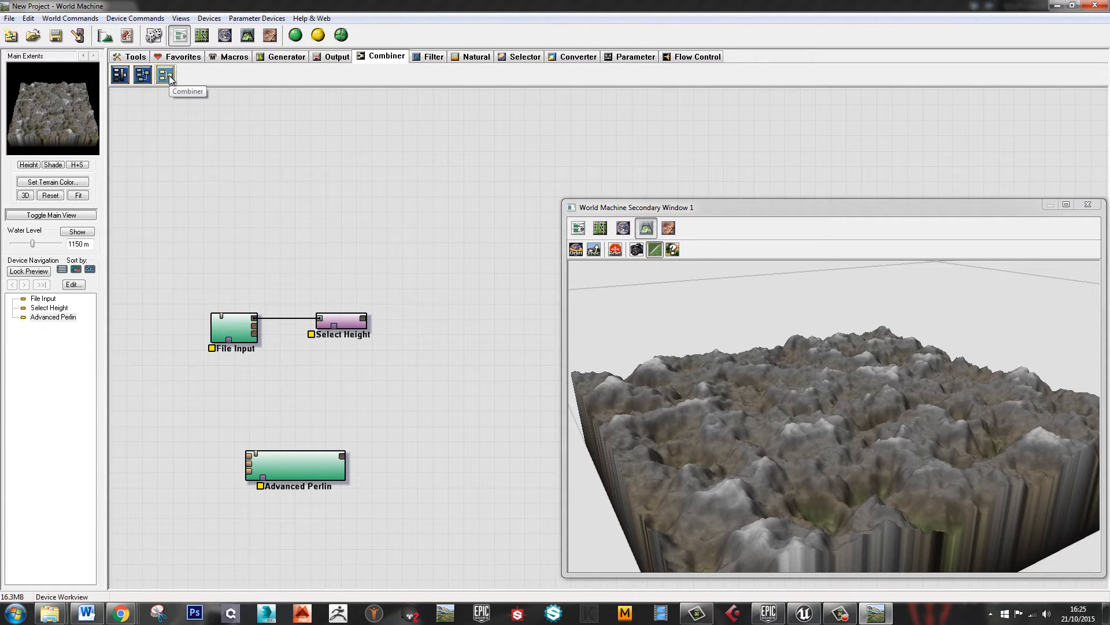
left_click_drag(377, 362, 449, 402)
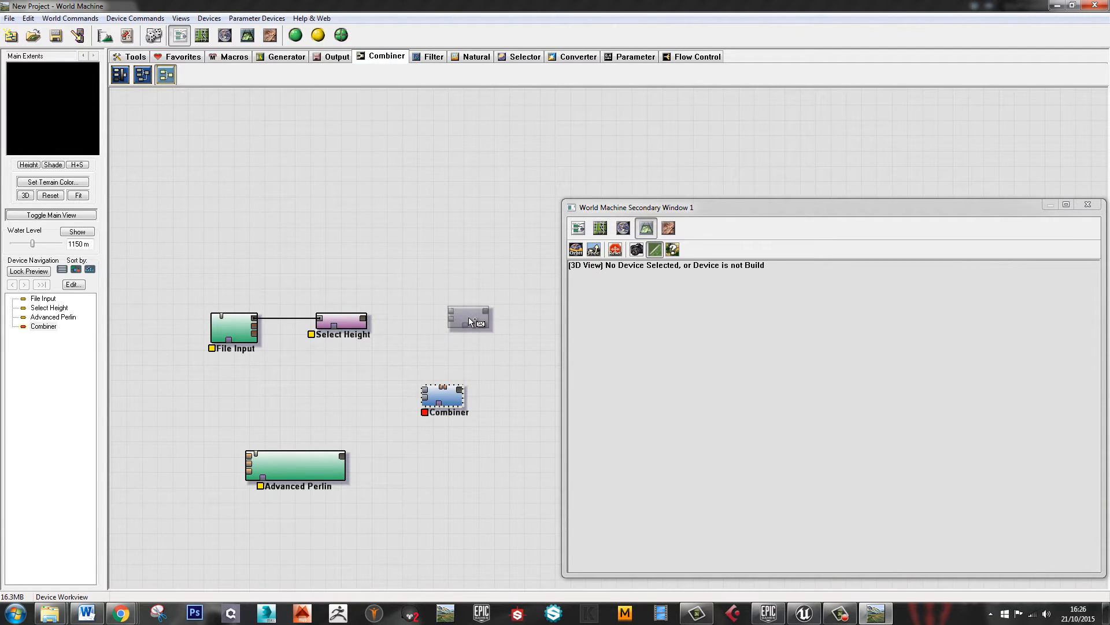
left_click_drag(338, 445, 338, 461)
left_click_drag(332, 321, 271, 214)
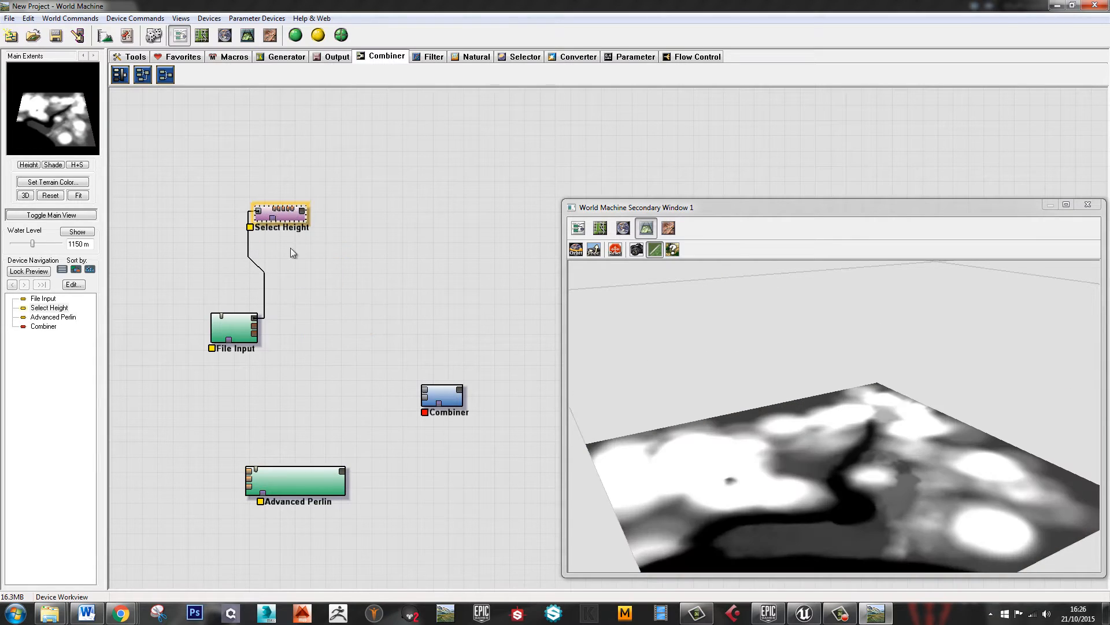
Connect File Input's primary output to the Combiner's first input, and nudge Advanced Perlin and File Input into tidier positions
left_click_drag(255, 321, 425, 389)
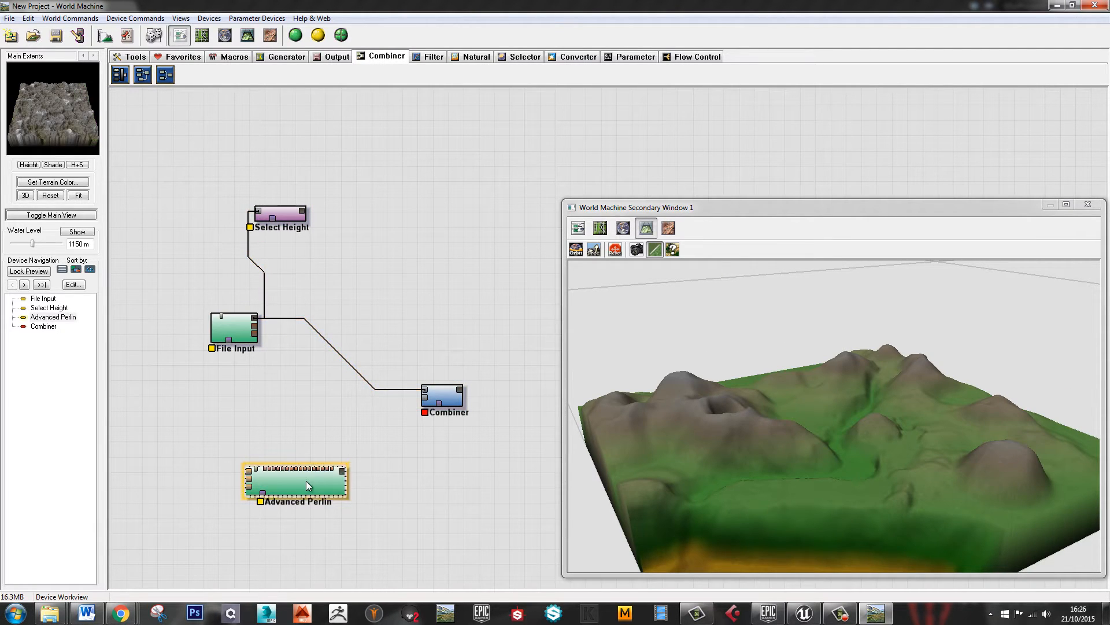
left_click_drag(306, 480, 297, 474)
left_click_drag(223, 321, 229, 320)
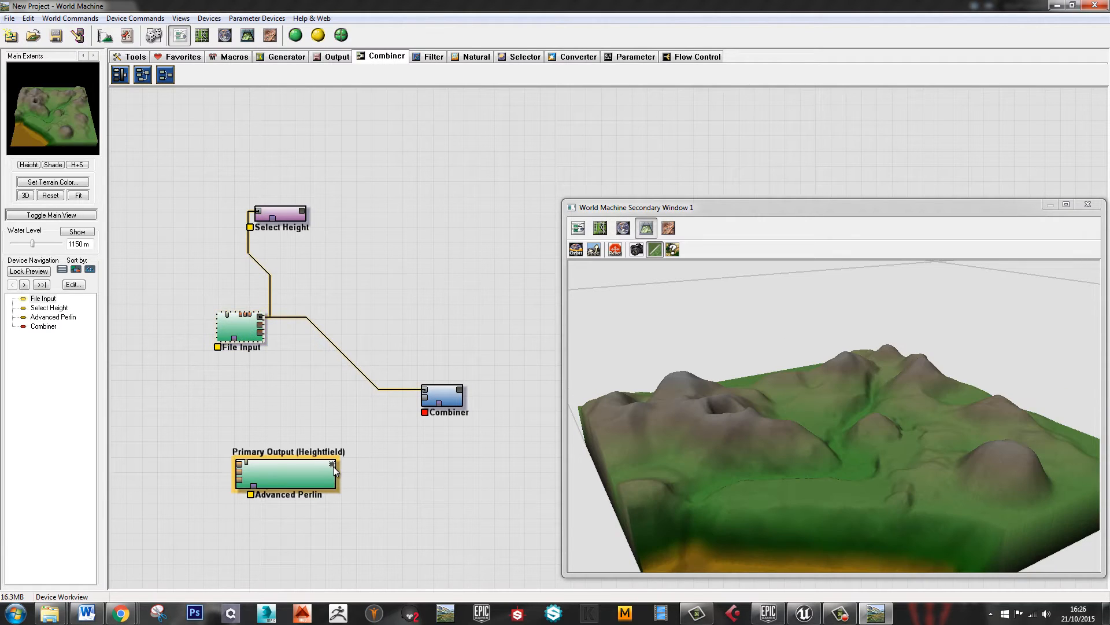
Connect Advanced Perlin's output to the Combiner's second input, try different Average strengths, and accept a value of about 0.5
left_click_drag(333, 463, 443, 399)
left_click(447, 400)
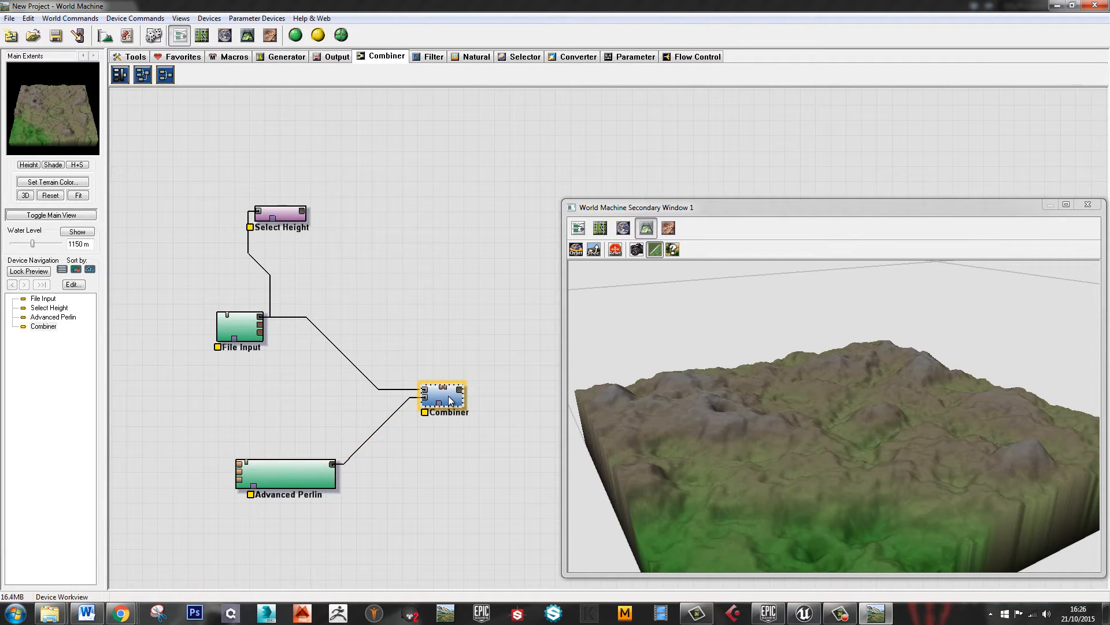
double_click(454, 398)
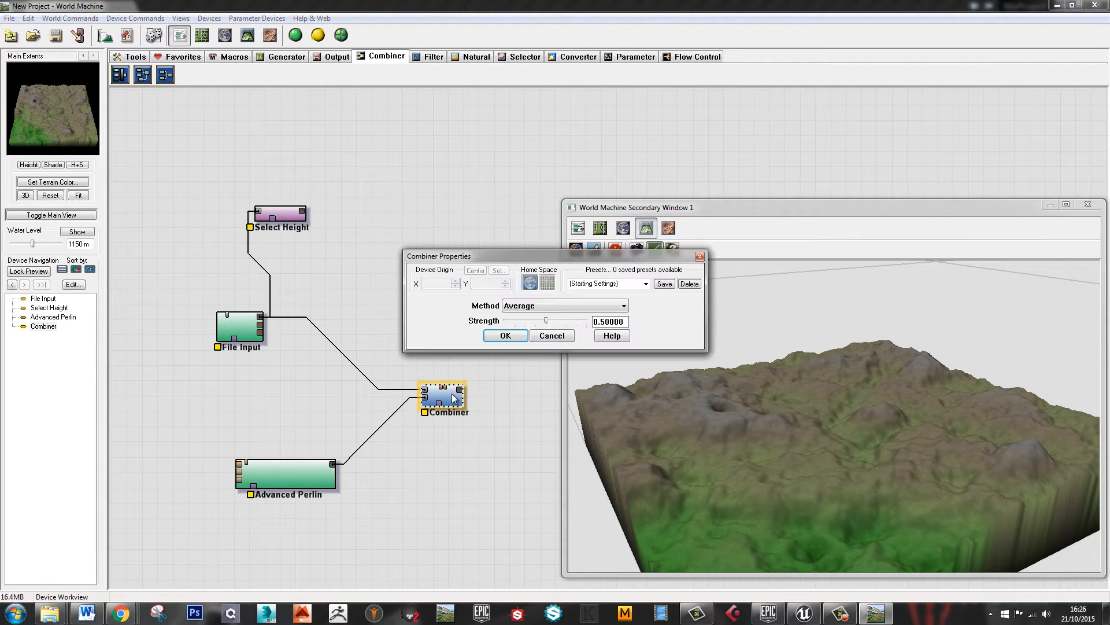
left_click_drag(591, 262, 481, 100)
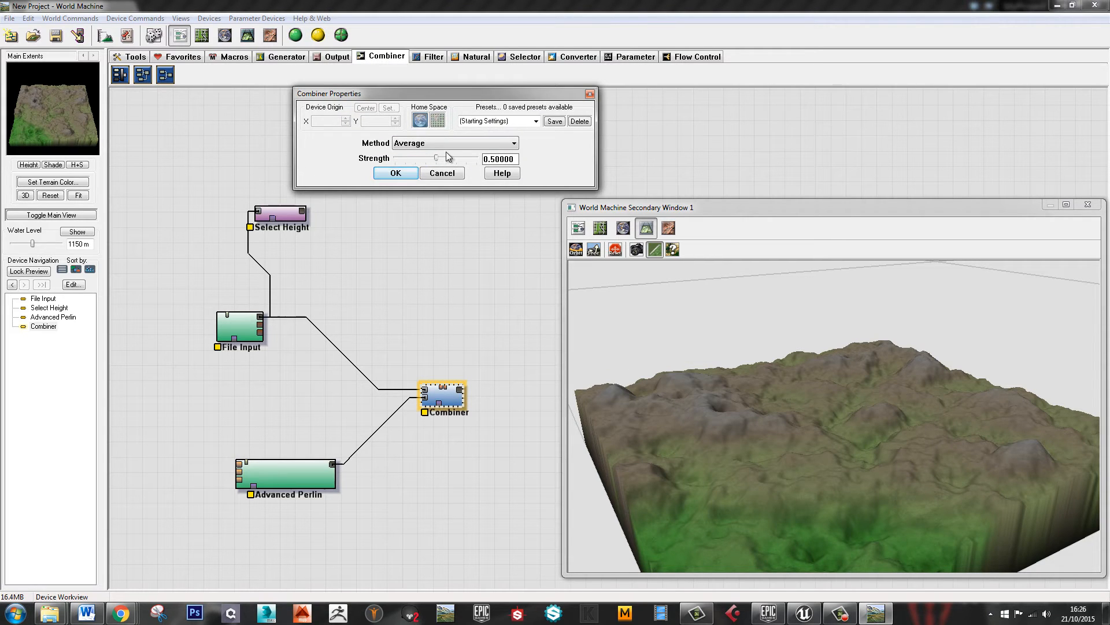
left_click_drag(435, 160, 321, 152)
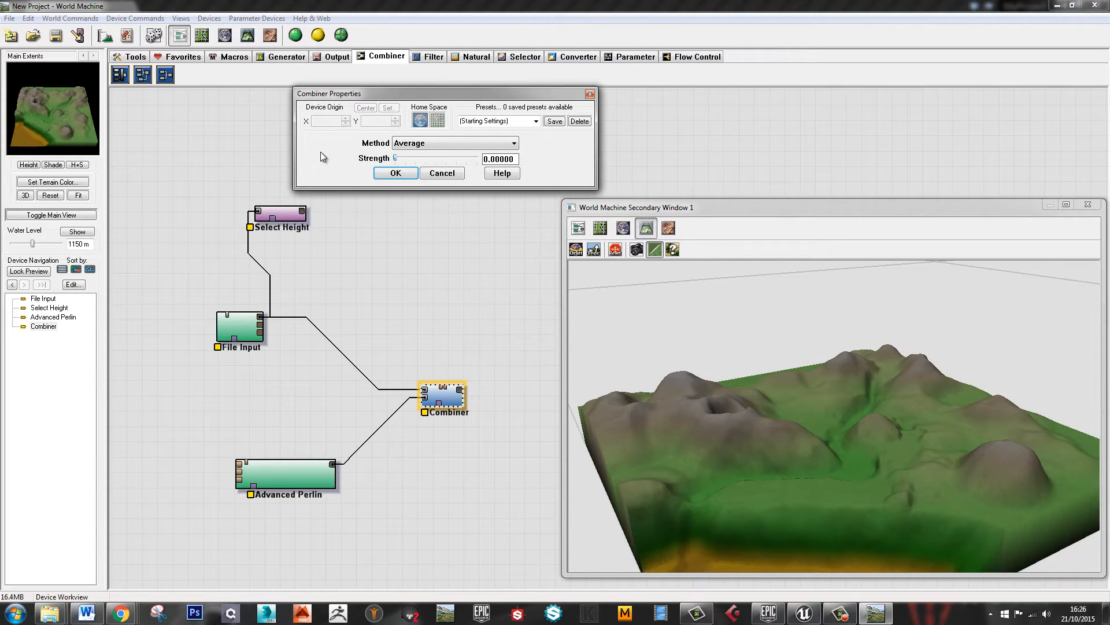
left_click_drag(397, 161, 439, 159)
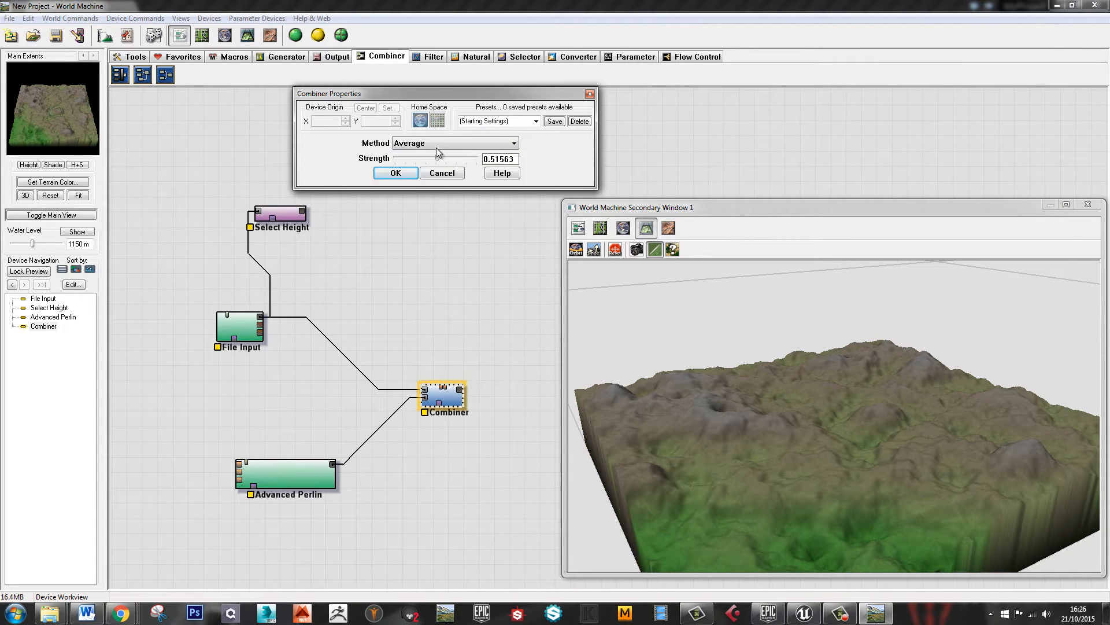
mouse_move(438, 160)
left_mouse_down()
mouse_move(491, 162)
mouse_move(396, 167)
mouse_move(477, 167)
mouse_move(401, 159)
mouse_move(437, 161)
left_mouse_up()
left_click(379, 172)
Connect Select Height's output to the Combiner's mask input, and compare the previews of the generators, mask and combined terrain
left_click_drag(281, 214, 491, 368)
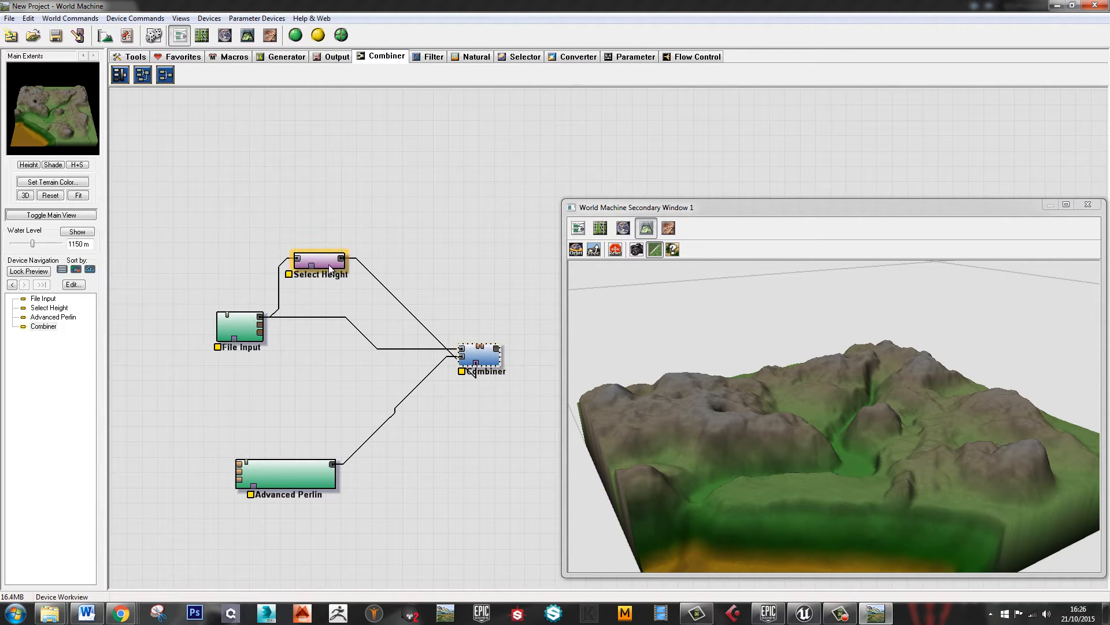
left_click(280, 489)
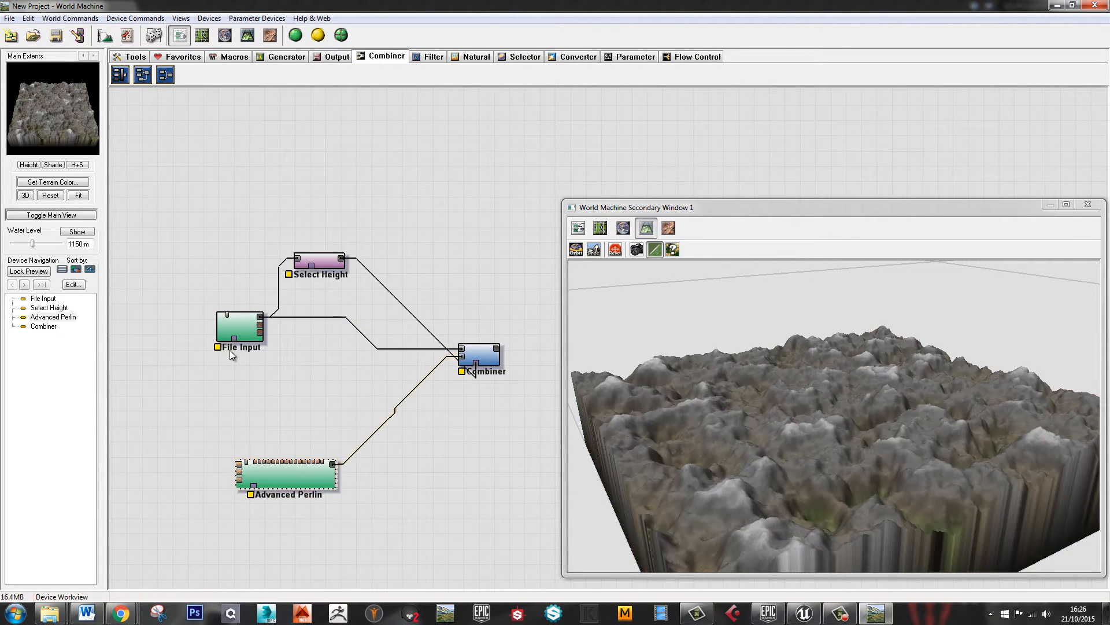
left_click(231, 342)
left_click(265, 463)
left_click(325, 267)
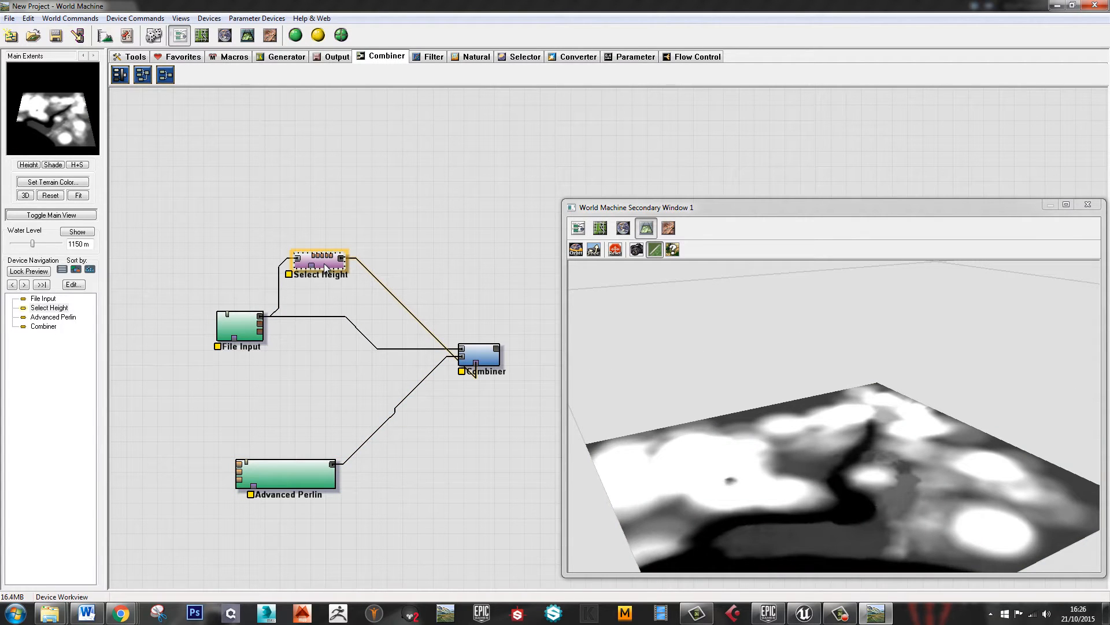
left_click(496, 376)
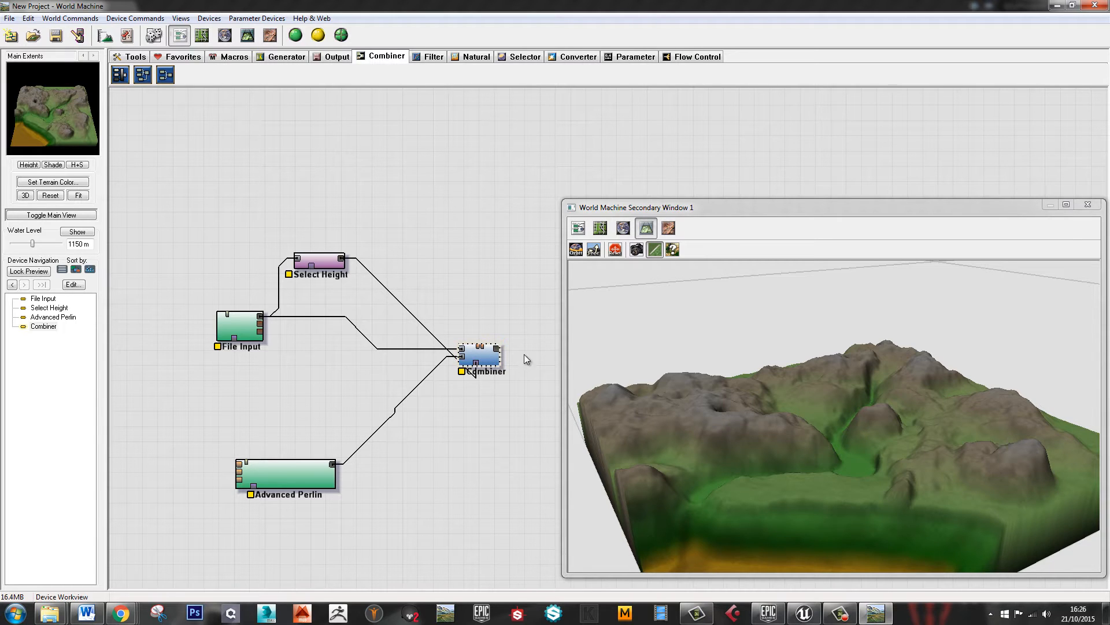
Check the Select Height settings without changing them, and lock the preview on the Combiner
double_click(321, 260)
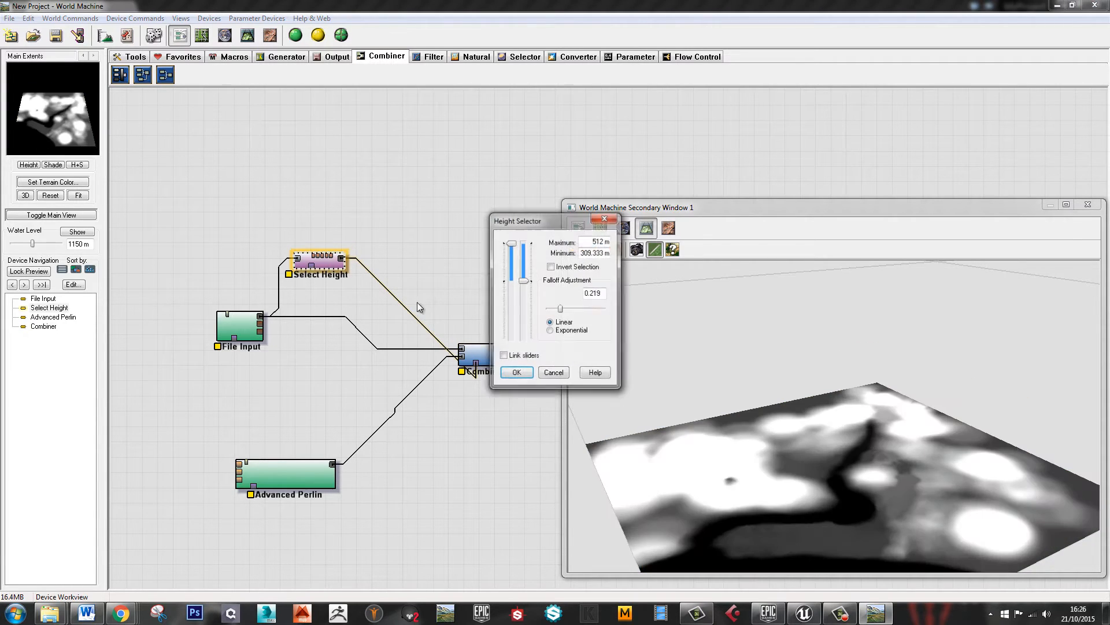
left_click(552, 372)
left_click(480, 354)
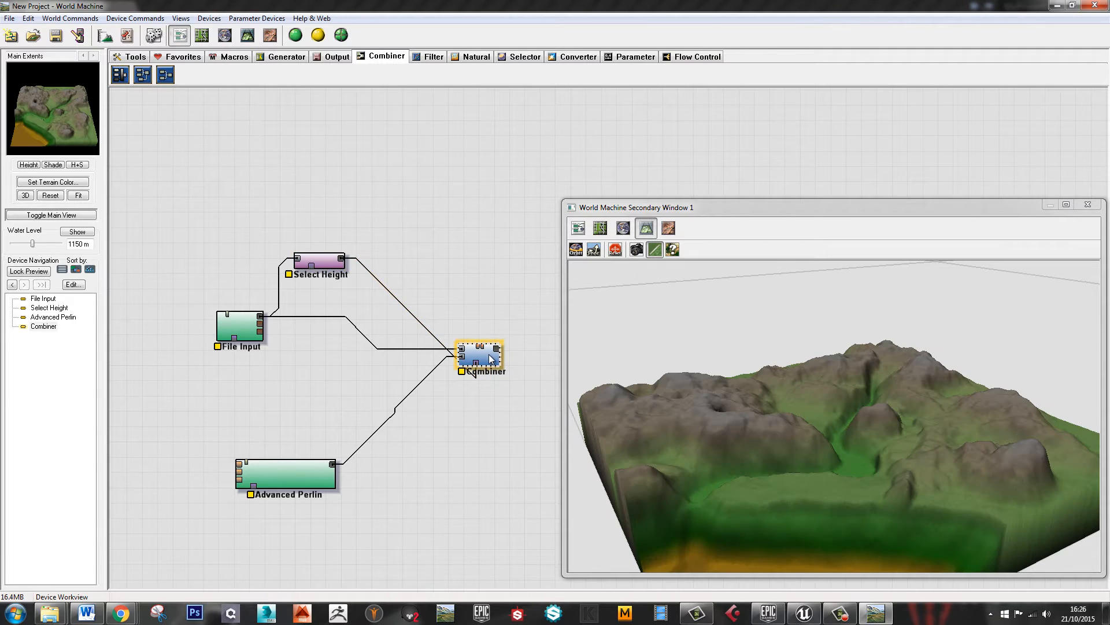
left_click(28, 271)
Raise Select Height's minimum to 320 m while watching the locked Combiner preview, and accept the settings
left_click(332, 260)
double_click(331, 257)
left_click_drag(562, 219, 444, 121)
mouse_move(405, 184)
left_mouse_down()
mouse_move(405, 199)
mouse_move(406, 163)
mouse_move(407, 238)
mouse_move(398, 181)
left_mouse_up()
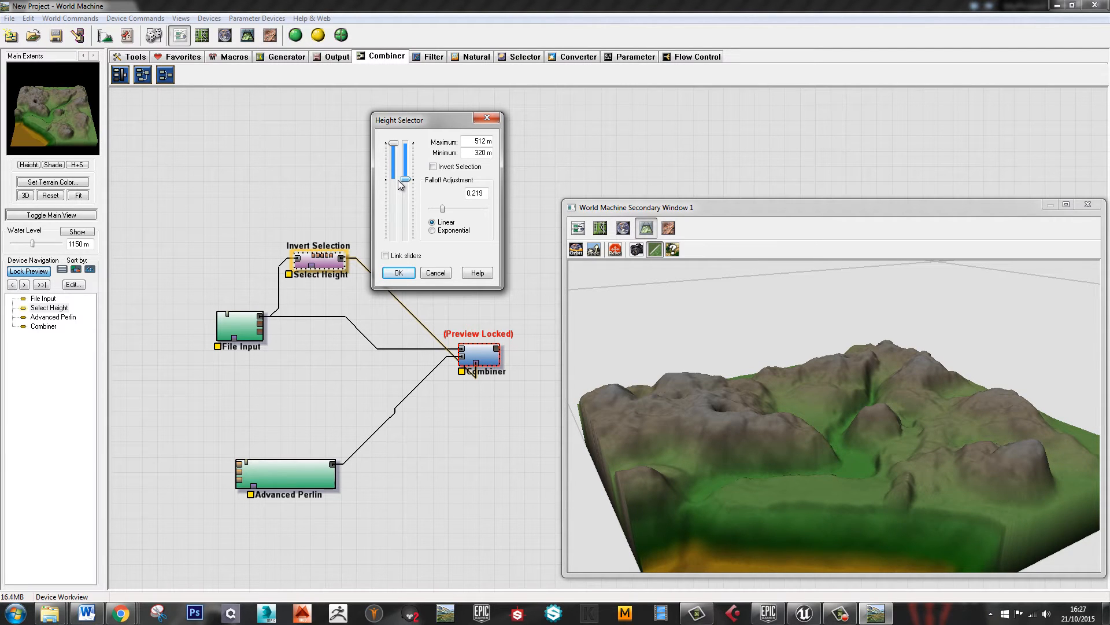
left_click(399, 272)
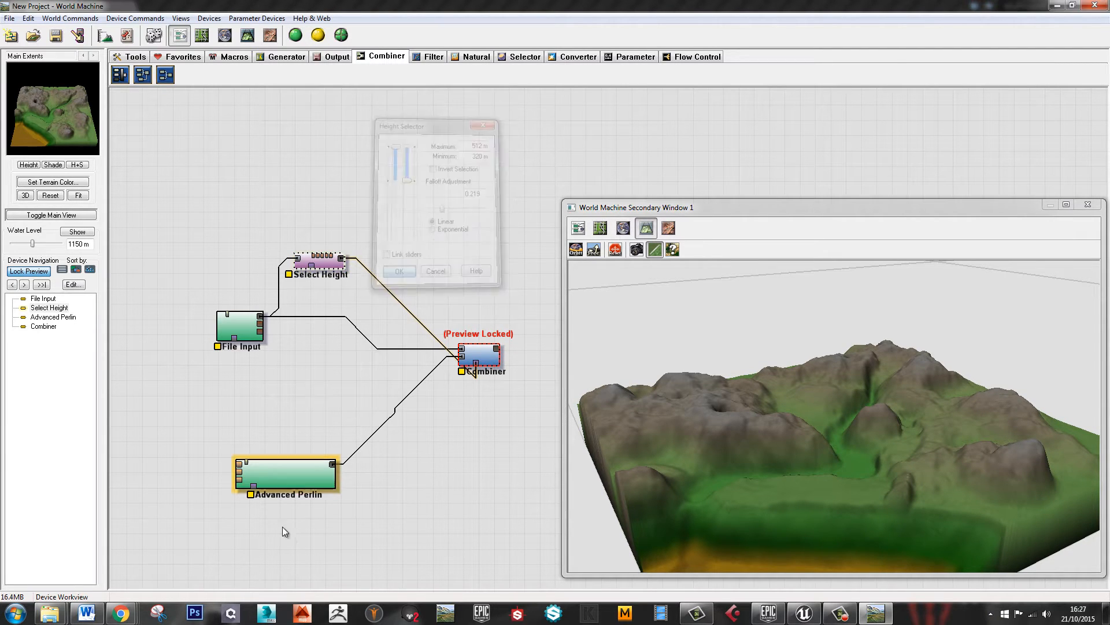
Set Advanced Perlin's feature scale to 176.777 m, octaves to 5 and steepness to 0.688, and accept the settings
double_click(297, 471)
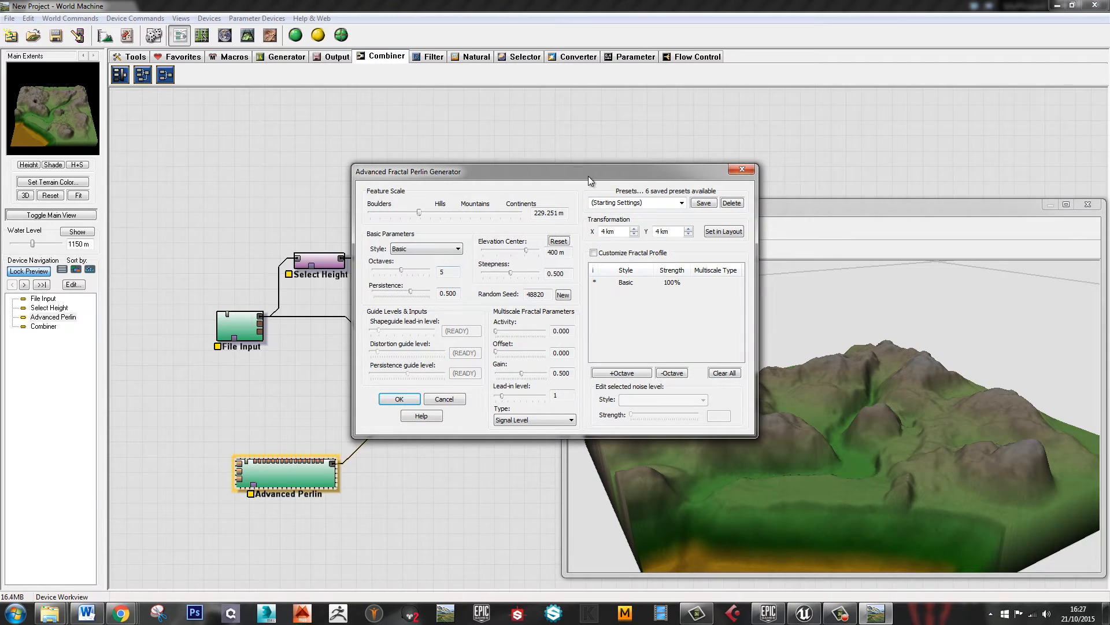
mouse_move(267, 130)
left_mouse_down()
mouse_move(253, 131)
mouse_move(265, 137)
left_mouse_up()
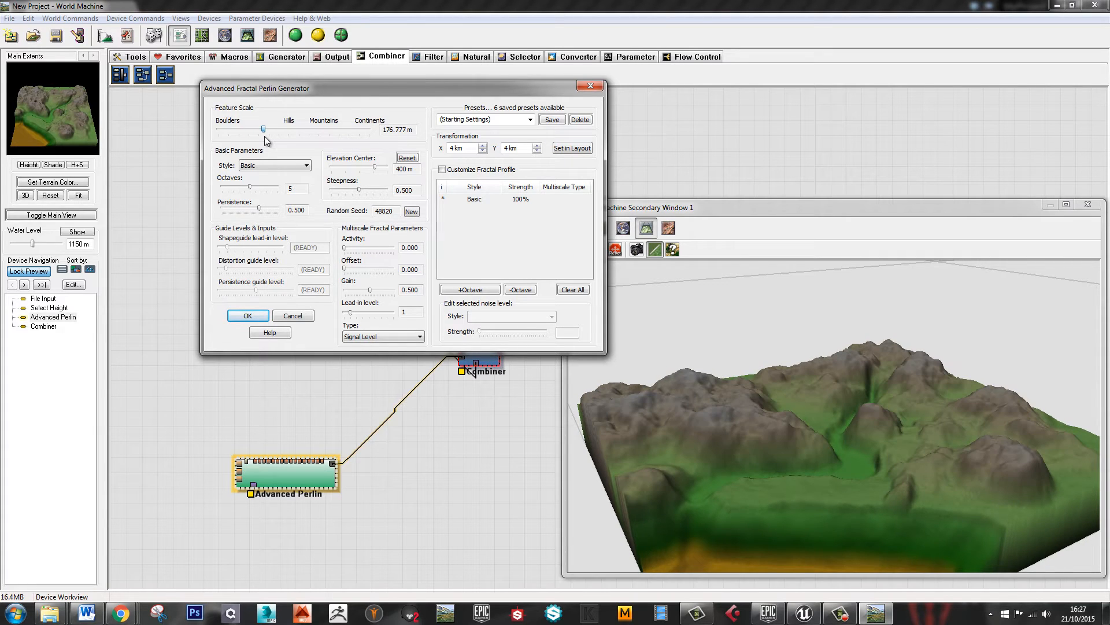
left_click_drag(250, 187, 255, 191)
mouse_move(268, 130)
left_mouse_down()
mouse_move(251, 130)
mouse_move(261, 132)
left_mouse_up()
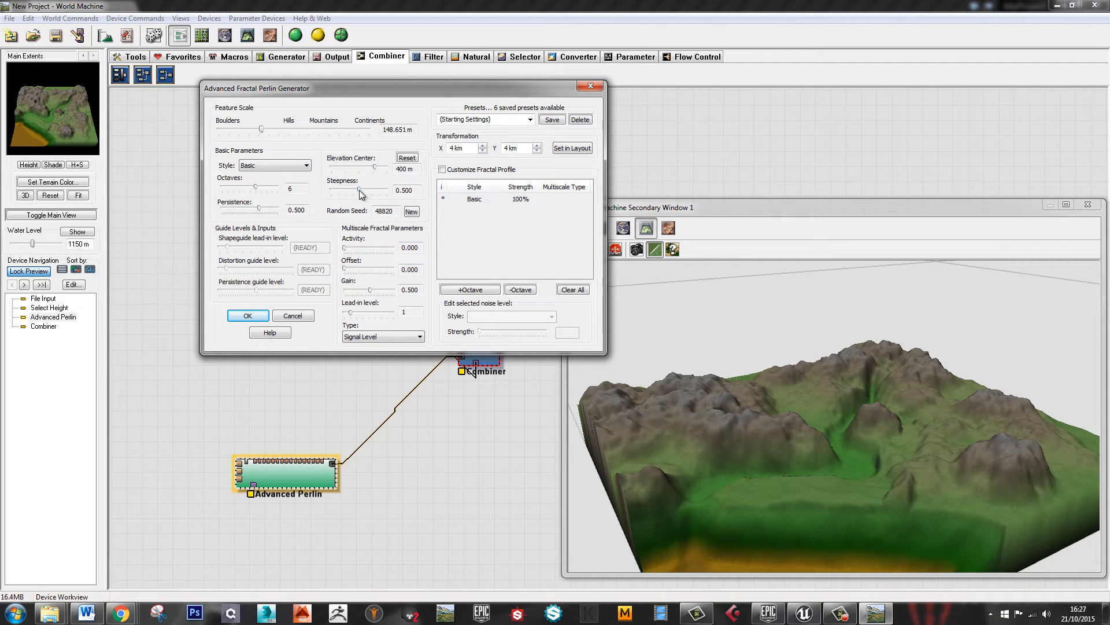
left_click_drag(361, 191, 371, 192)
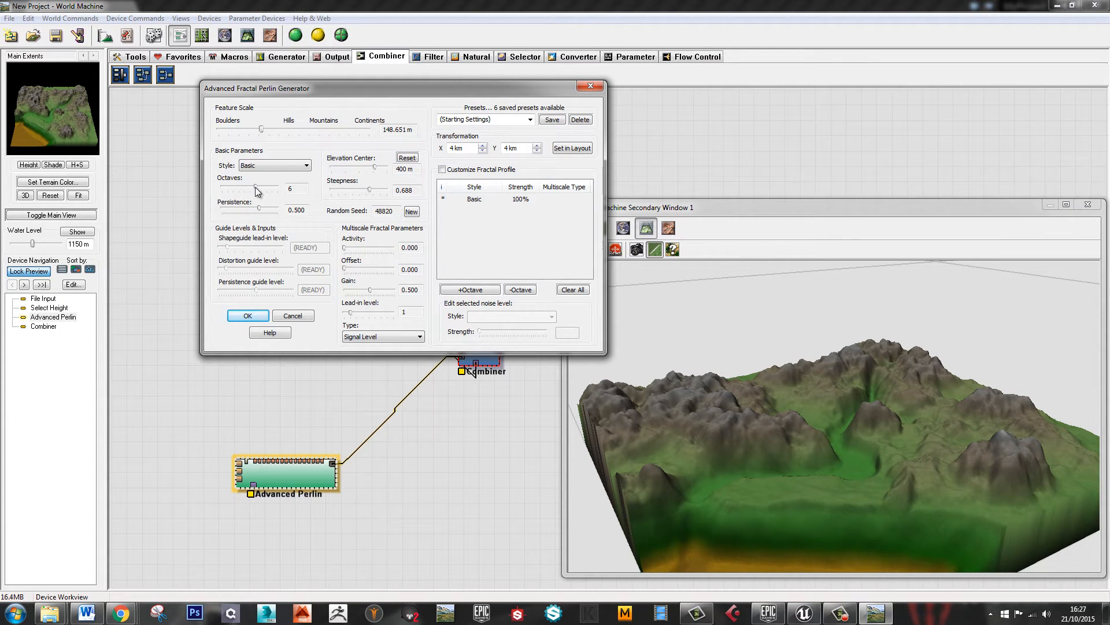
left_click_drag(257, 191, 251, 192)
left_click_drag(261, 129, 263, 131)
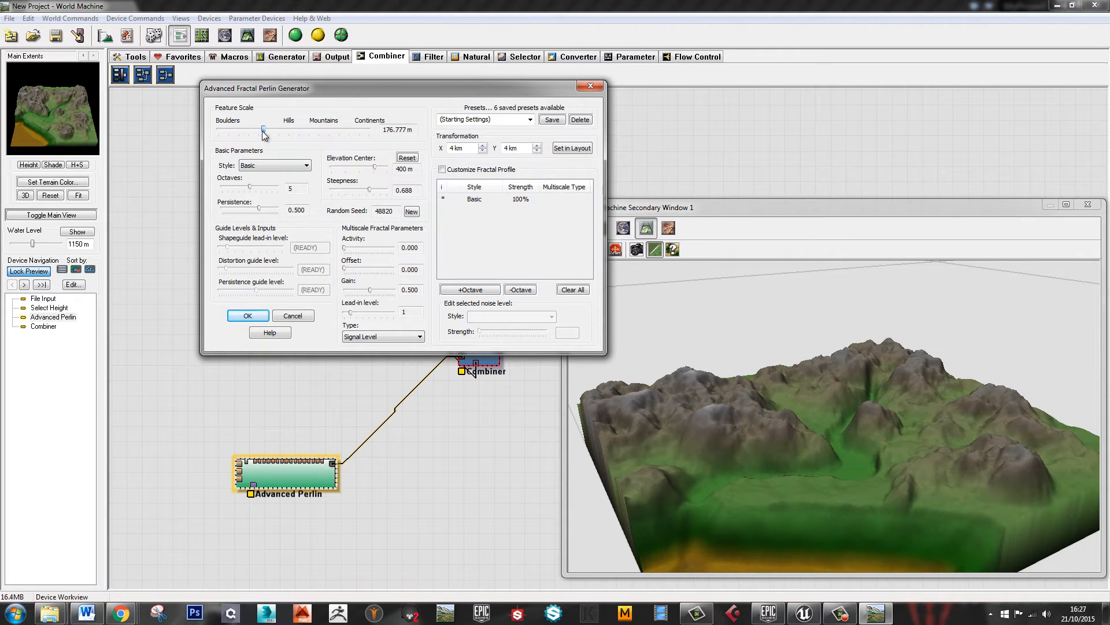
left_click(247, 315)
Build the terrain, examine the mountains and river valley up close in the 3D preview, and check the File Input settings
left_click(467, 363)
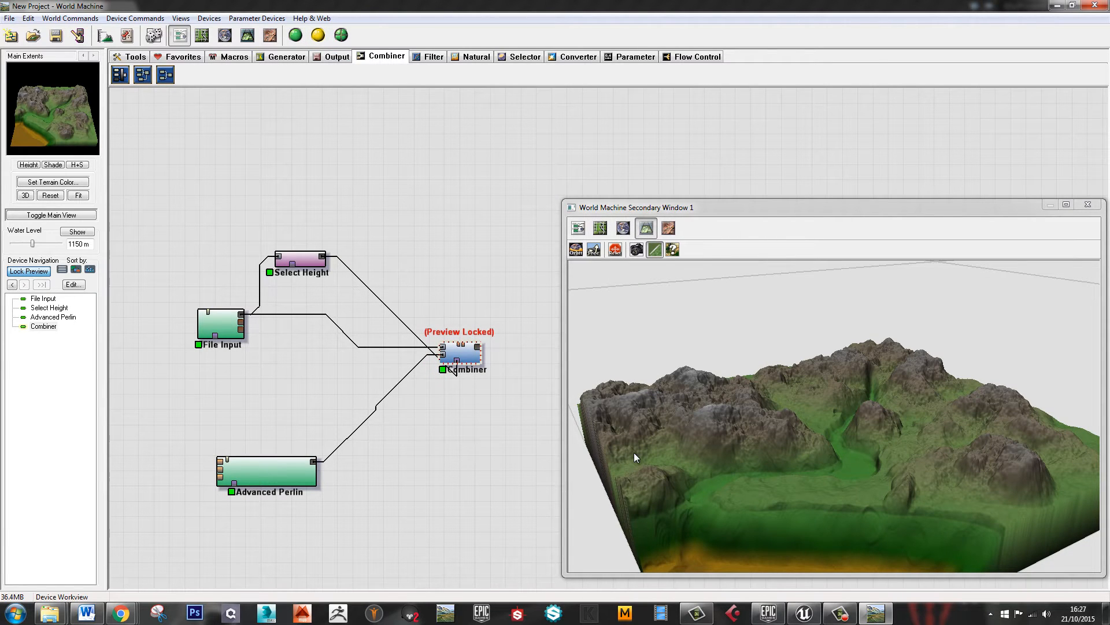
right_click_drag(810, 460, 811, 432)
left_click_drag(811, 433, 942, 491)
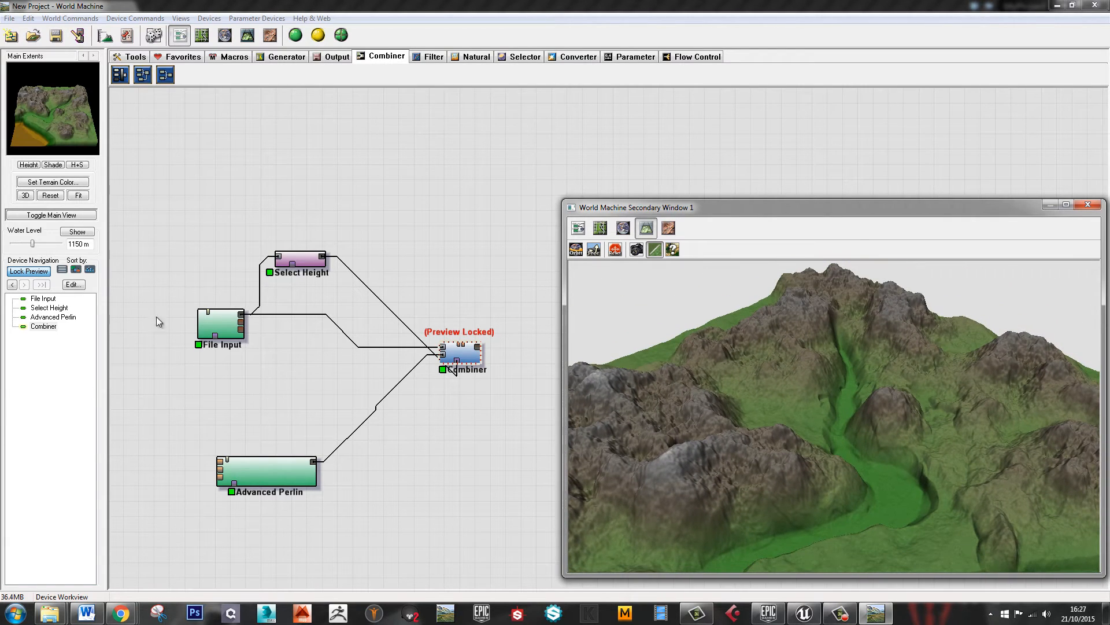
double_click(218, 323)
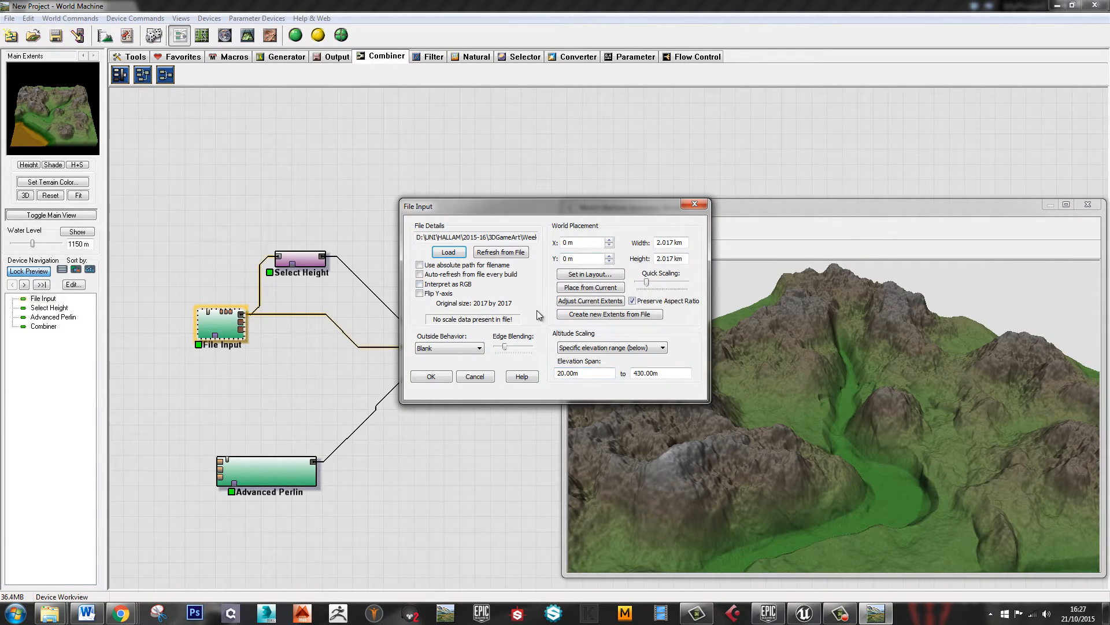
left_click(694, 203)
Set Select Height's falloff to 0.195 and its minimum to 336 m, and accept the settings
double_click(300, 259)
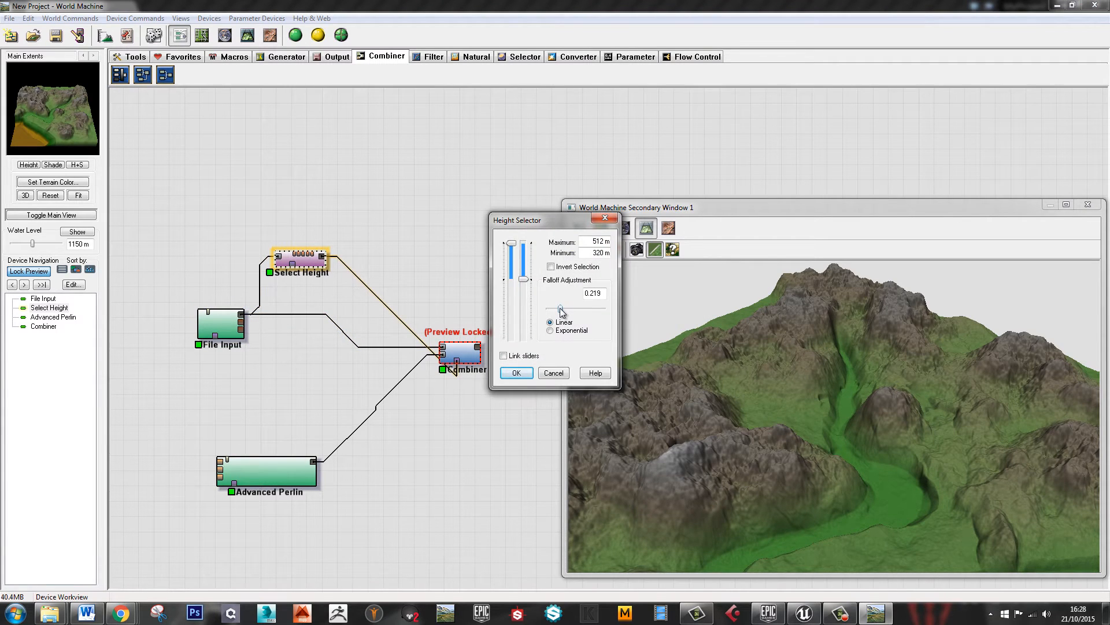
left_click_drag(561, 311, 559, 311)
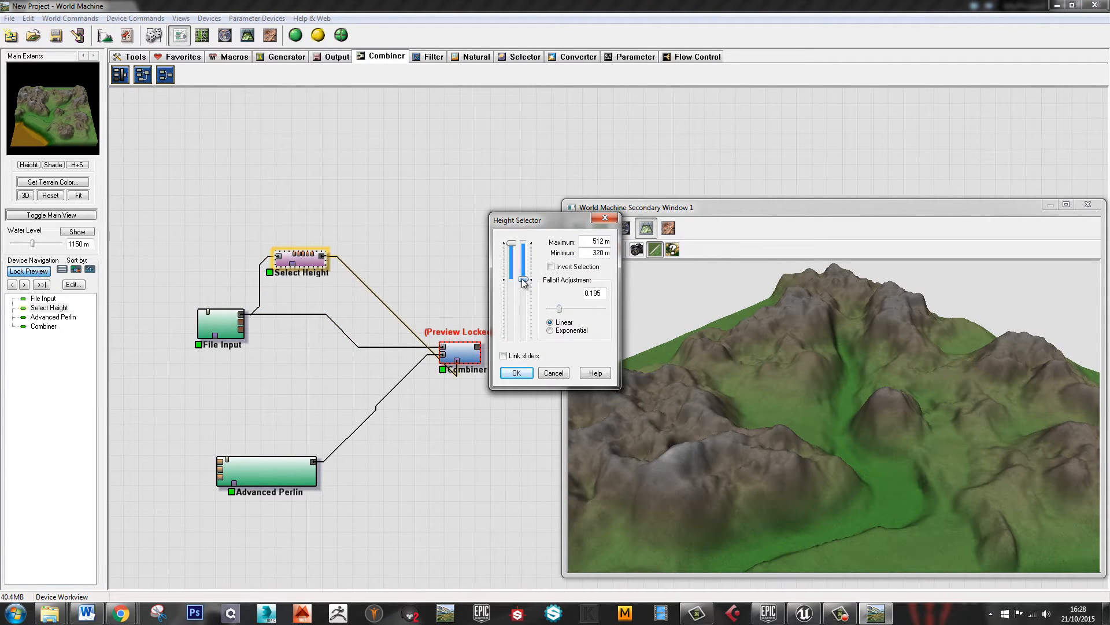
left_click_drag(524, 283, 524, 278)
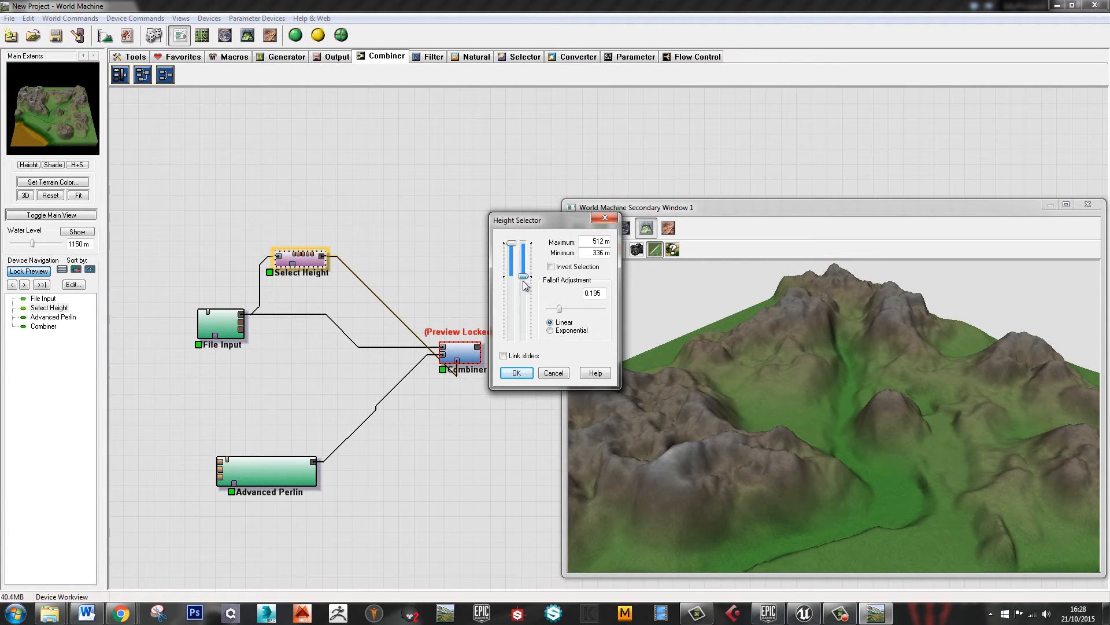
left_click(516, 373)
Set Advanced Perlin's feature scale to 385.553 m and octaves to 4, and rebuild the terrain to inspect the result
double_click(269, 481)
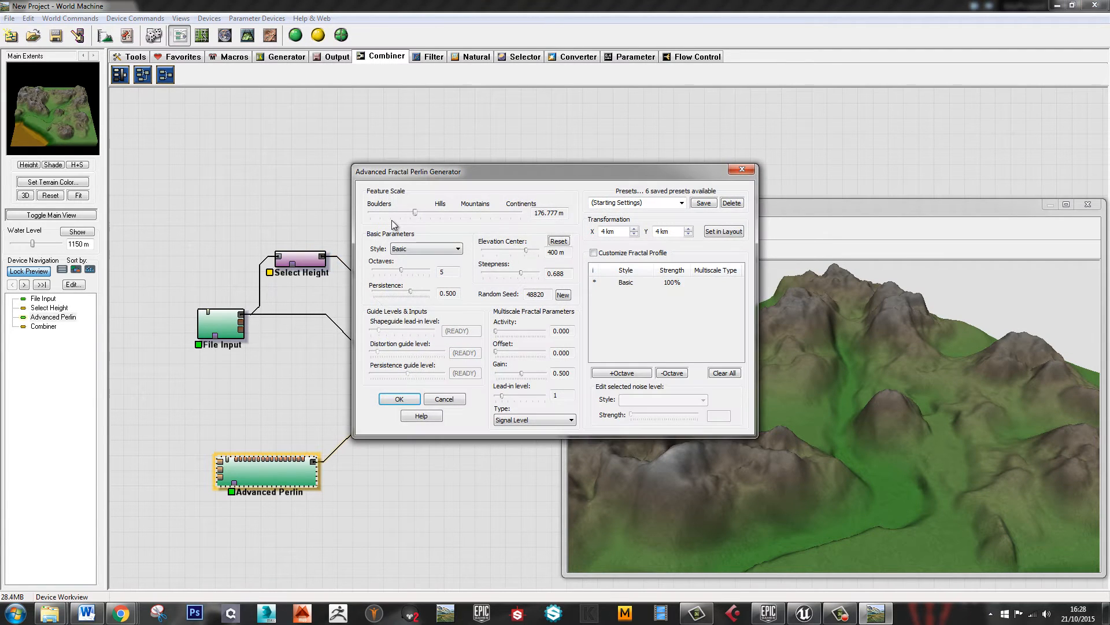
left_click_drag(415, 213, 427, 213)
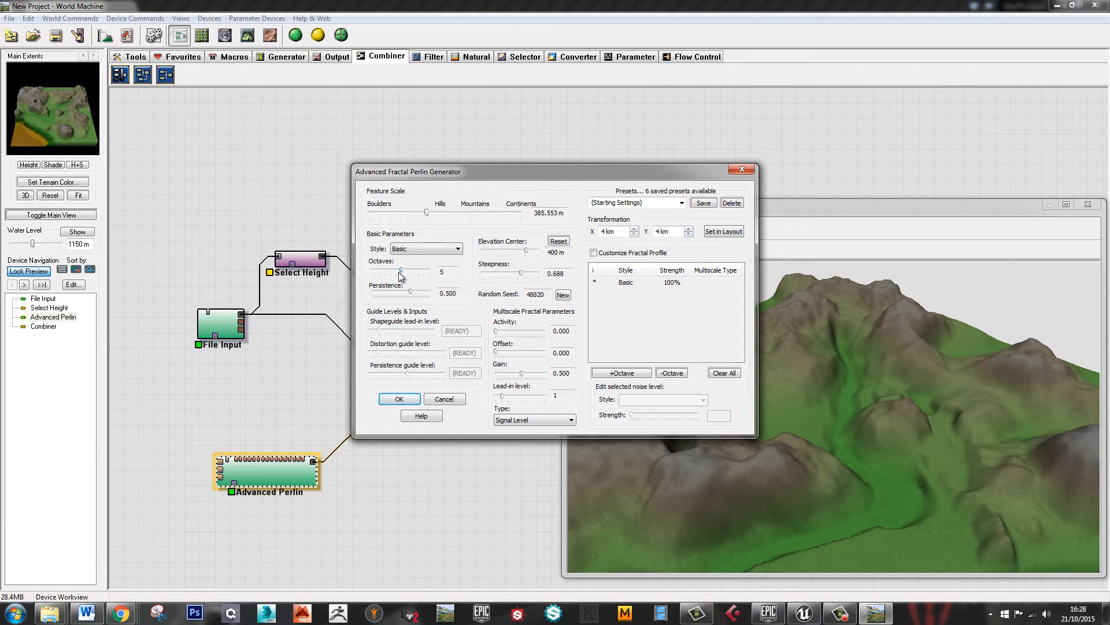
left_click(399, 399)
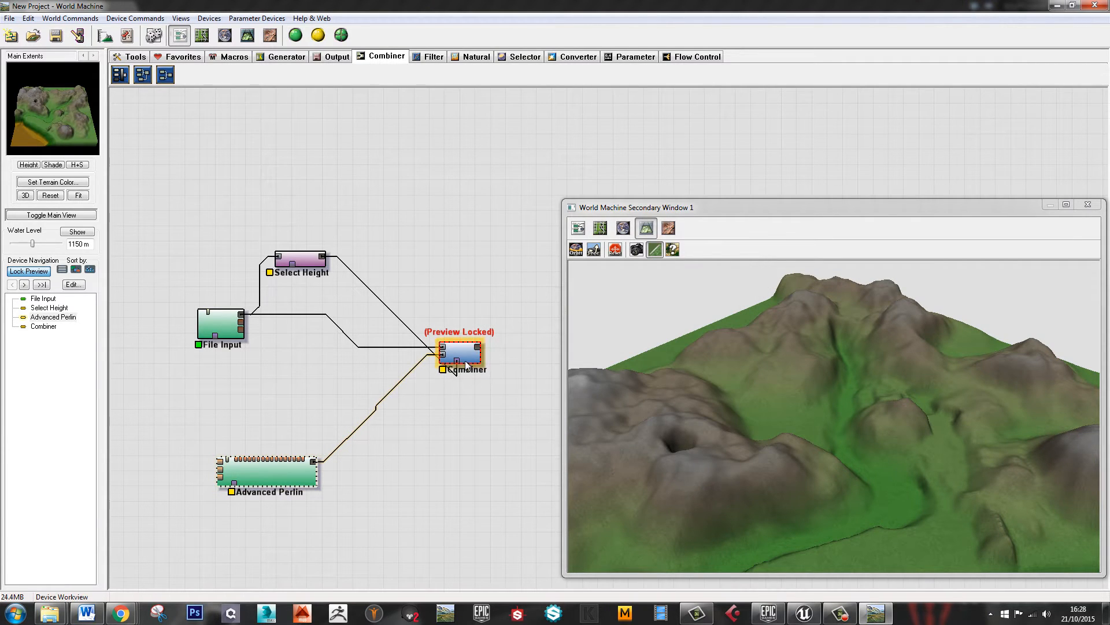
left_click(318, 35)
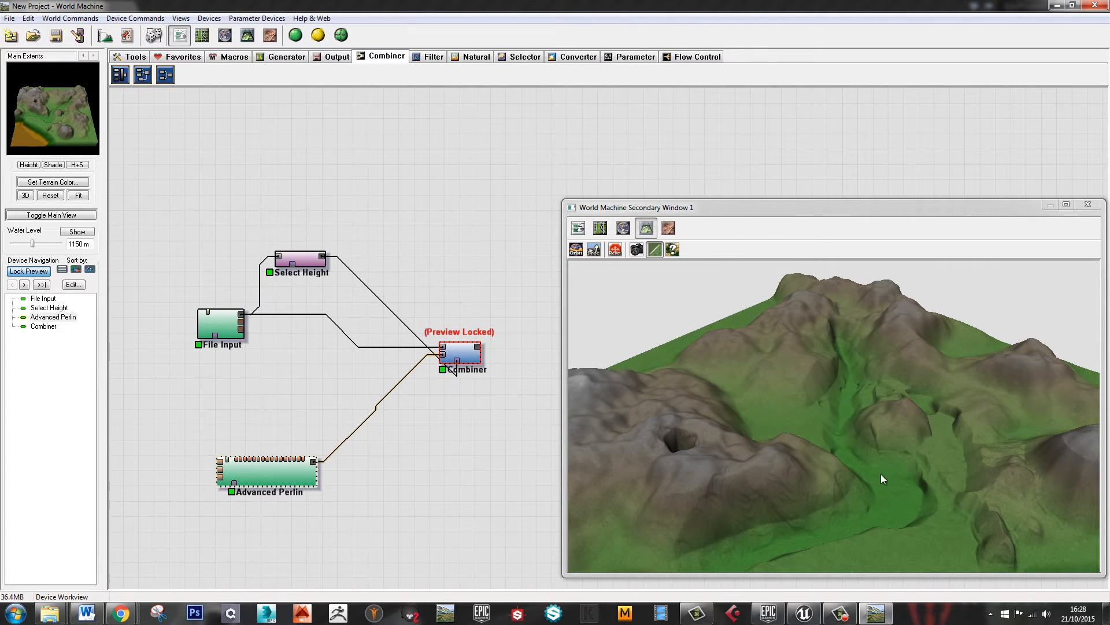
mouse_move(881, 477)
left_mouse_down()
mouse_move(867, 466)
mouse_move(882, 463)
left_mouse_up()
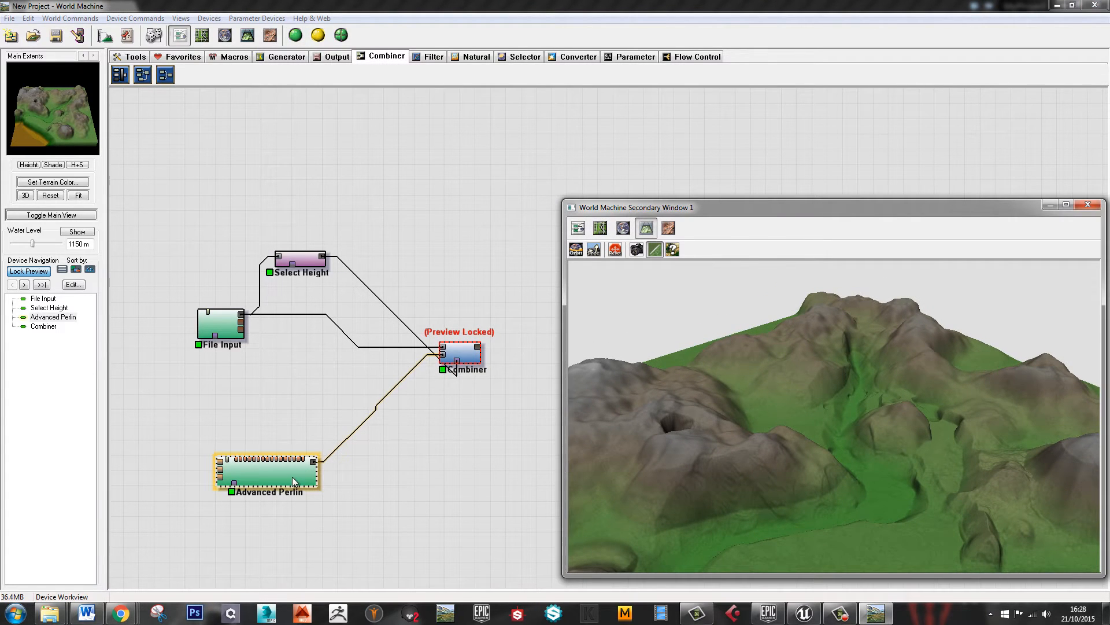
Reduce Advanced Perlin's feature scale to 272.627 m, and rebuild the terrain to view the mountains from another angle
double_click(294, 481)
left_click_drag(428, 214, 424, 217)
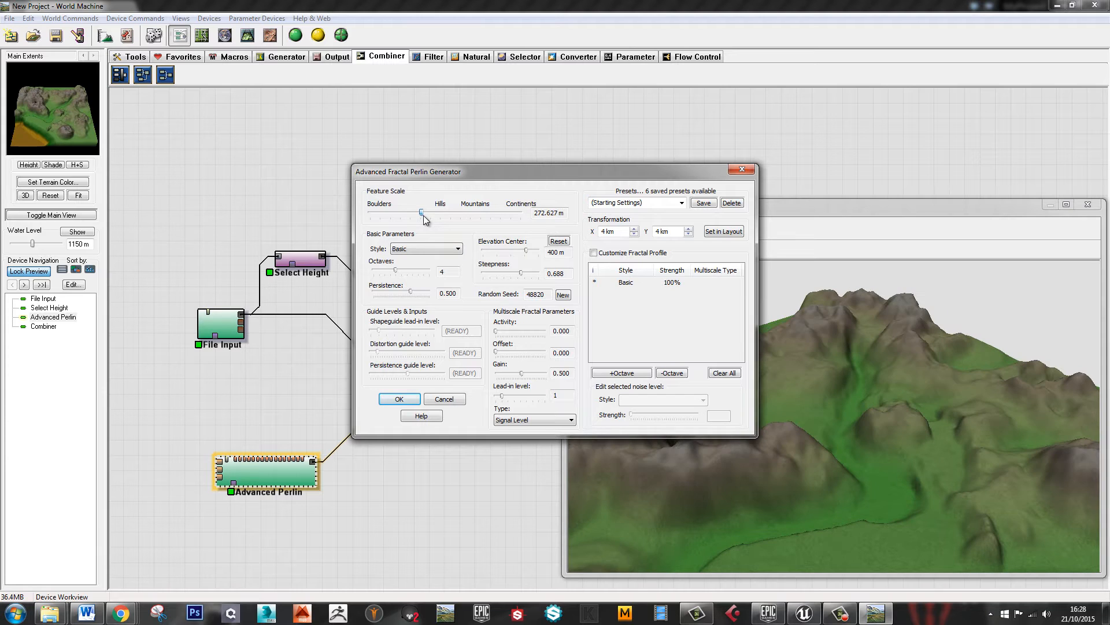
left_click(399, 401)
left_click(296, 34)
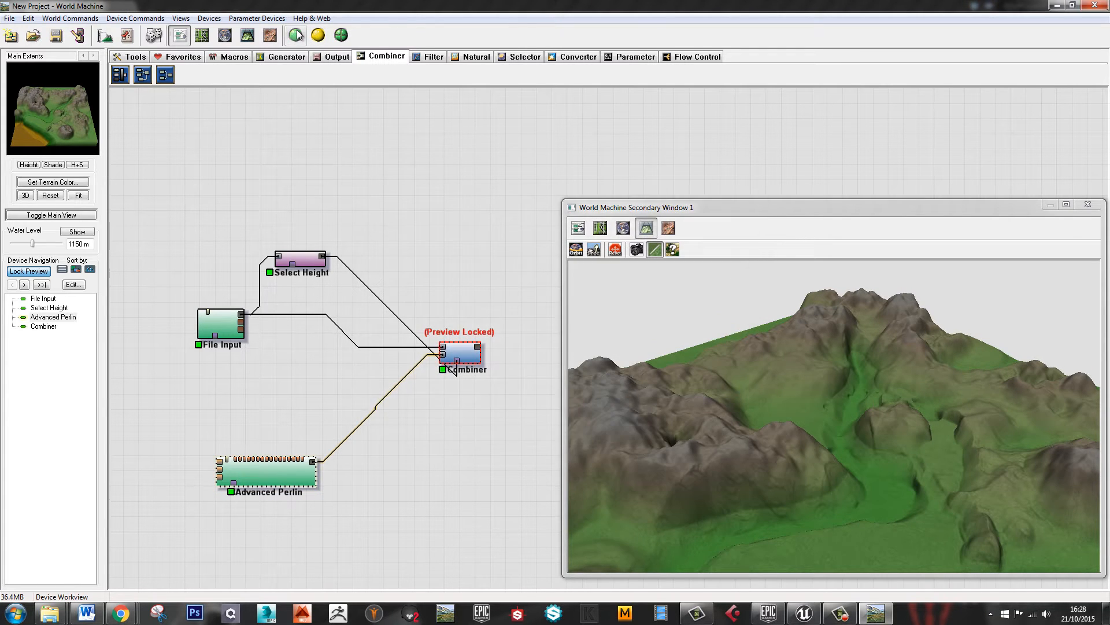
left_click_drag(942, 466, 900, 480)
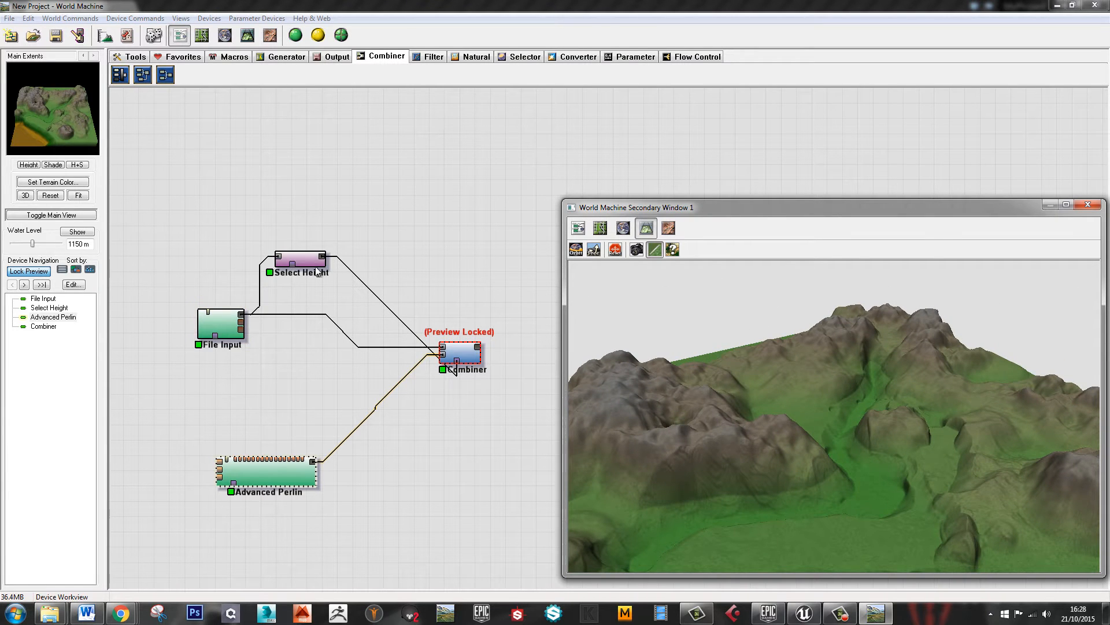
Set Select Height's falloff to 0.289, raise its minimum height slightly, and accept the settings
double_click(300, 257)
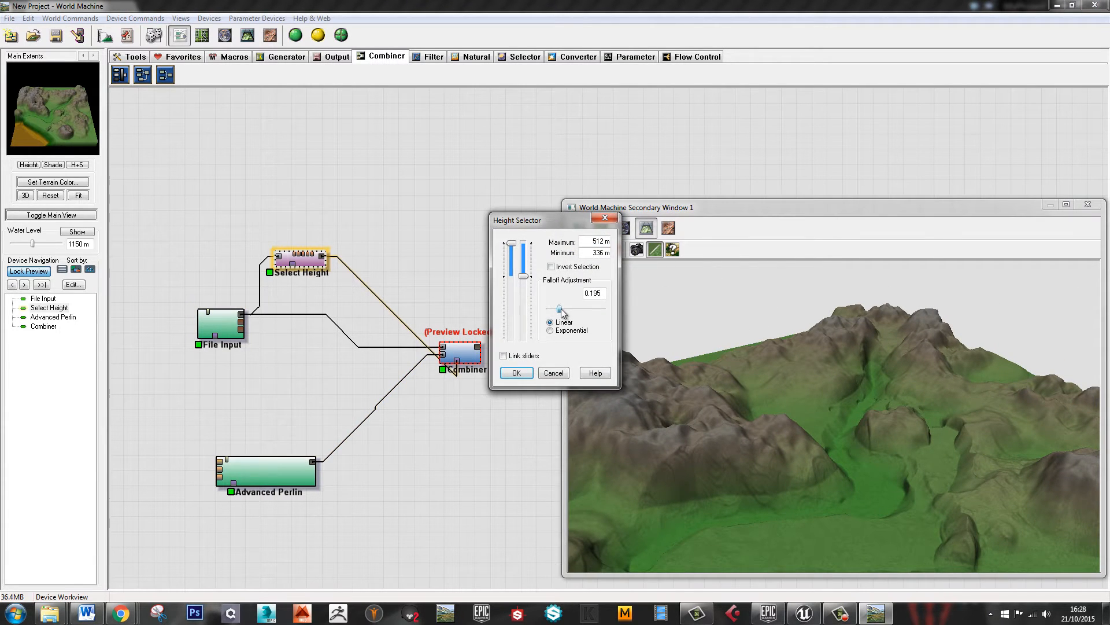
left_click_drag(560, 309, 565, 310)
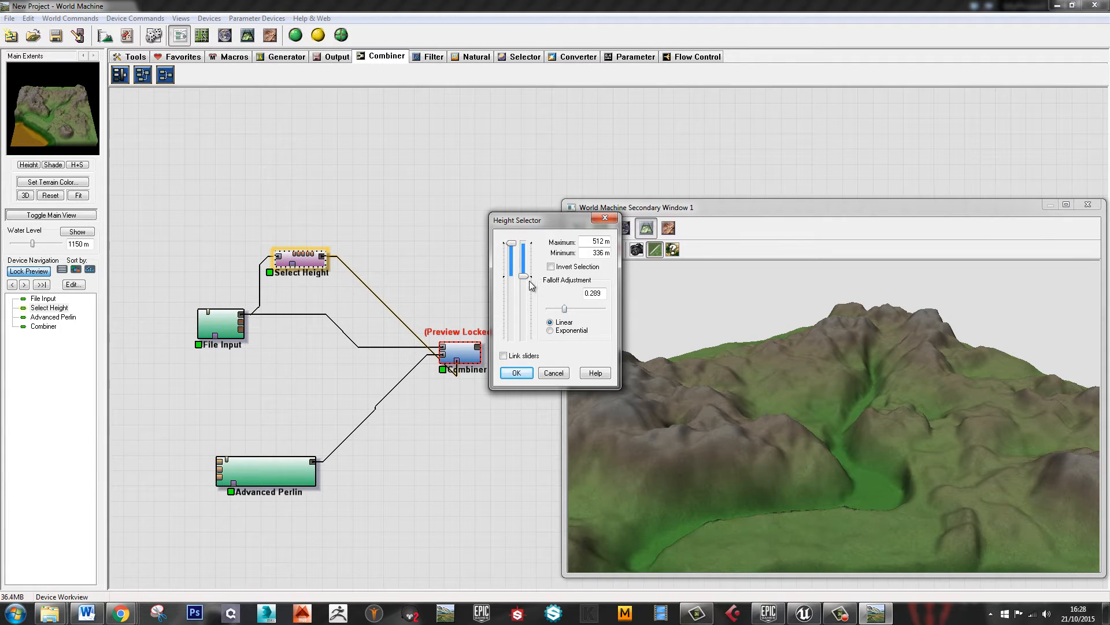
left_click_drag(524, 276, 525, 271)
left_click(516, 373)
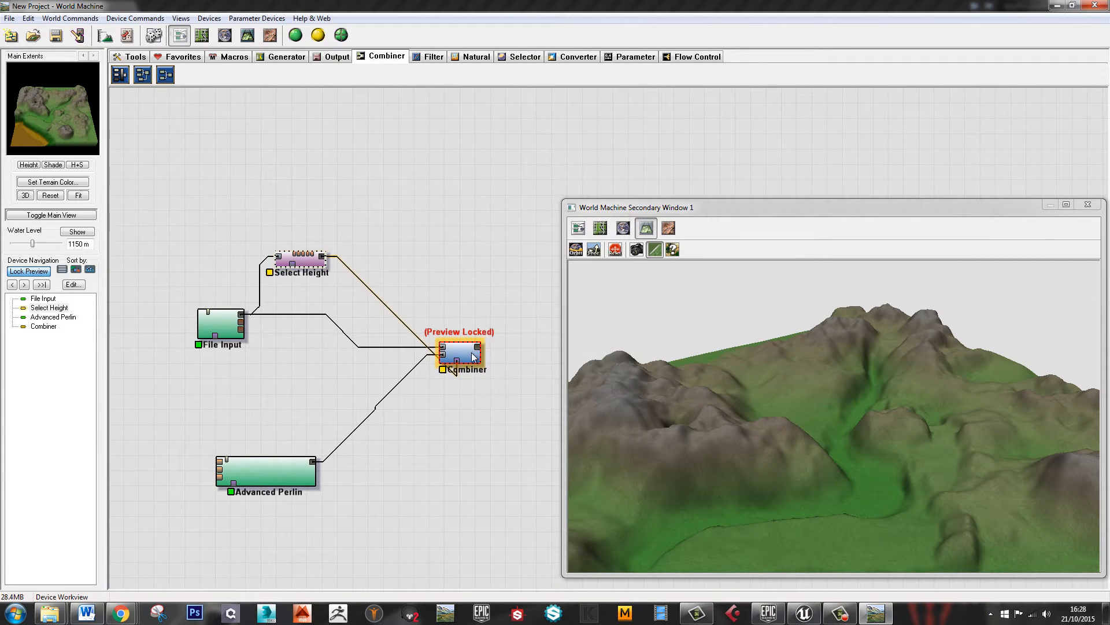
Set the Combiner's Average strength to 0.375 and accept the settings
double_click(460, 353)
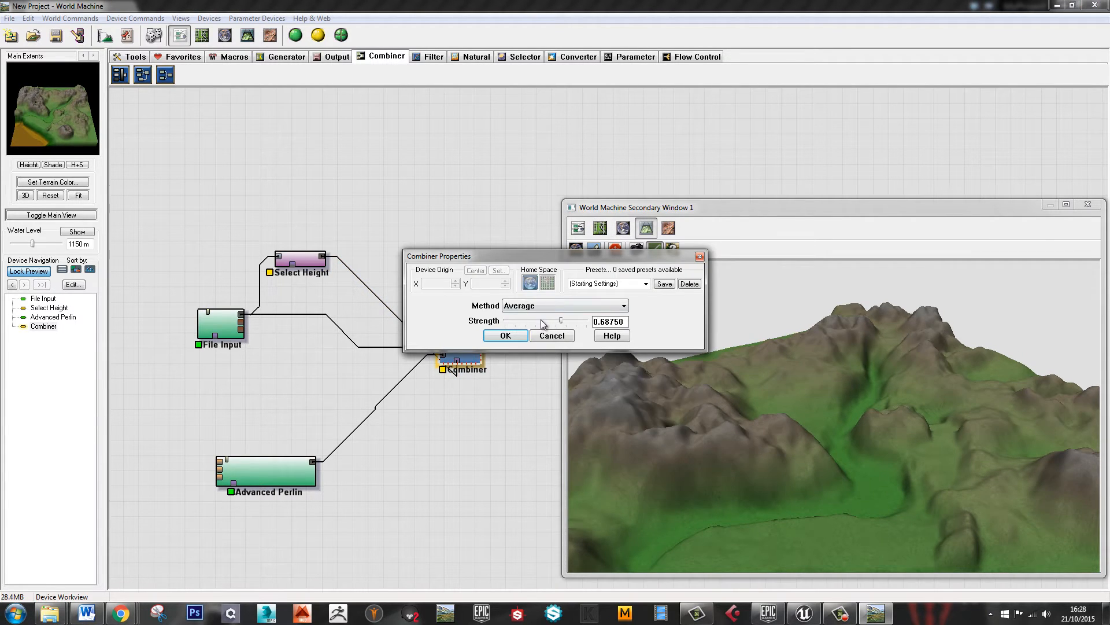
mouse_move(553, 322)
left_mouse_down()
mouse_move(529, 322)
mouse_move(537, 326)
left_mouse_up()
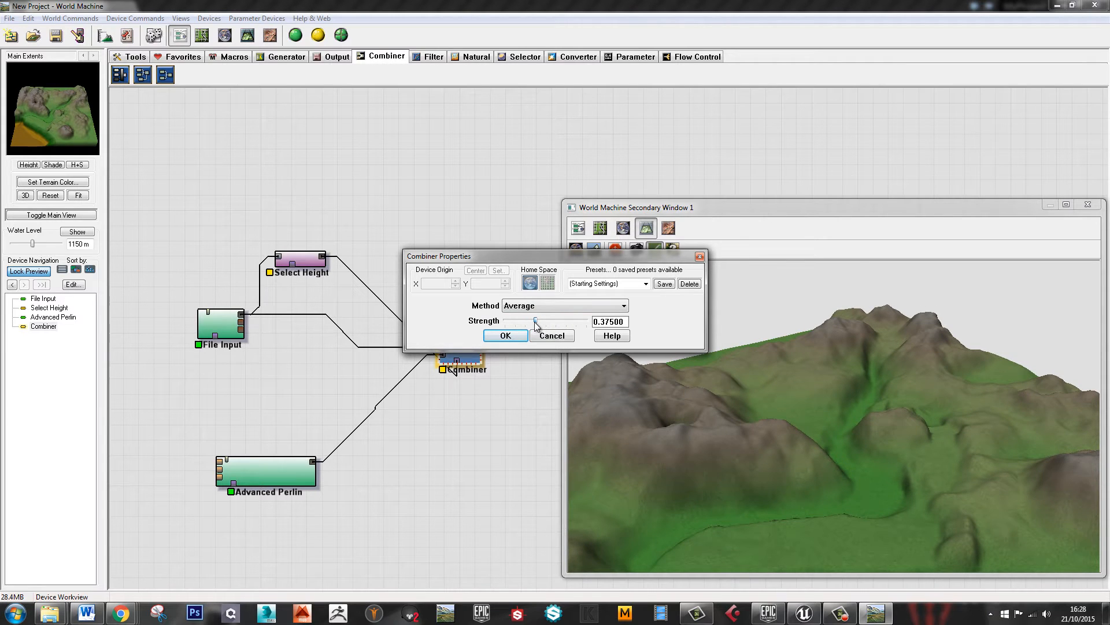
left_click(506, 335)
Raise Advanced Perlin's octaves, and rebuild the terrain to inspect the added detail from a new angle
double_click(283, 469)
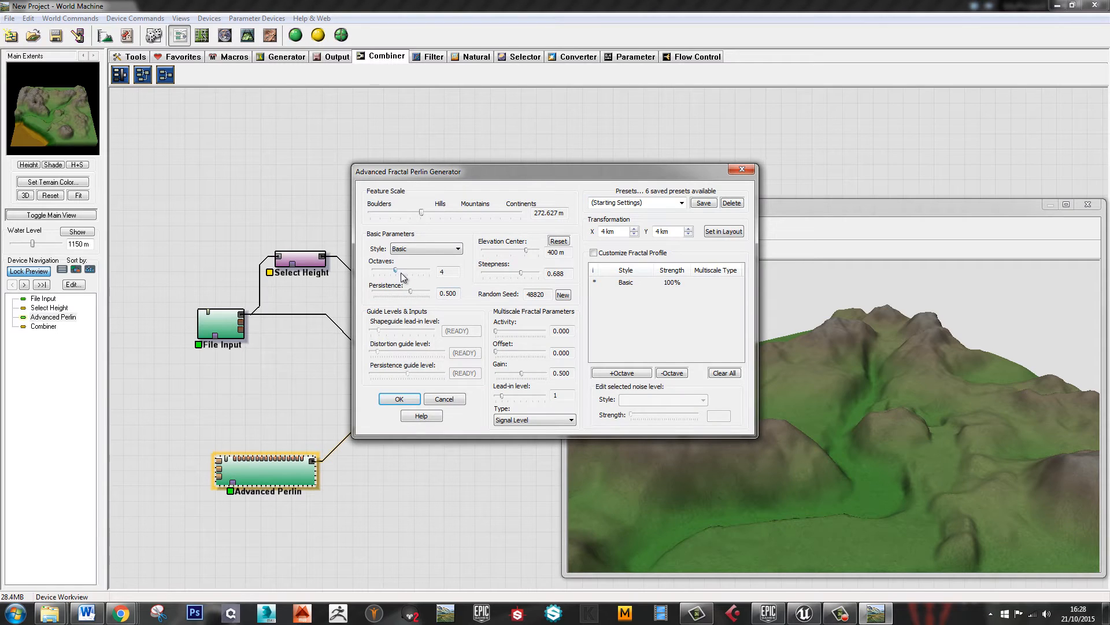
left_click(415, 399)
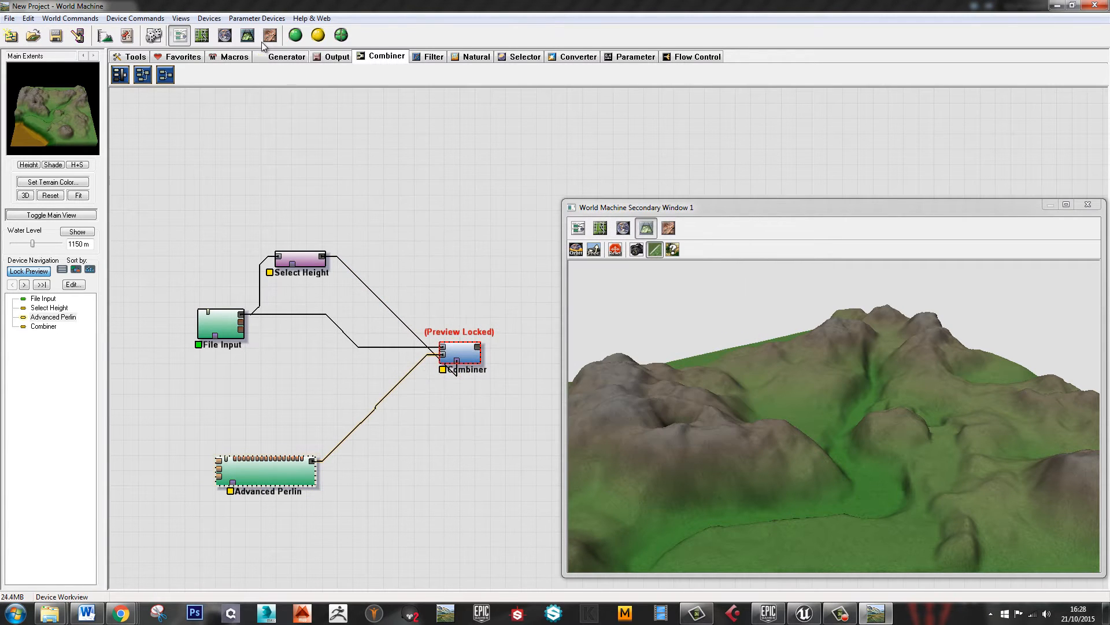
left_click(296, 36)
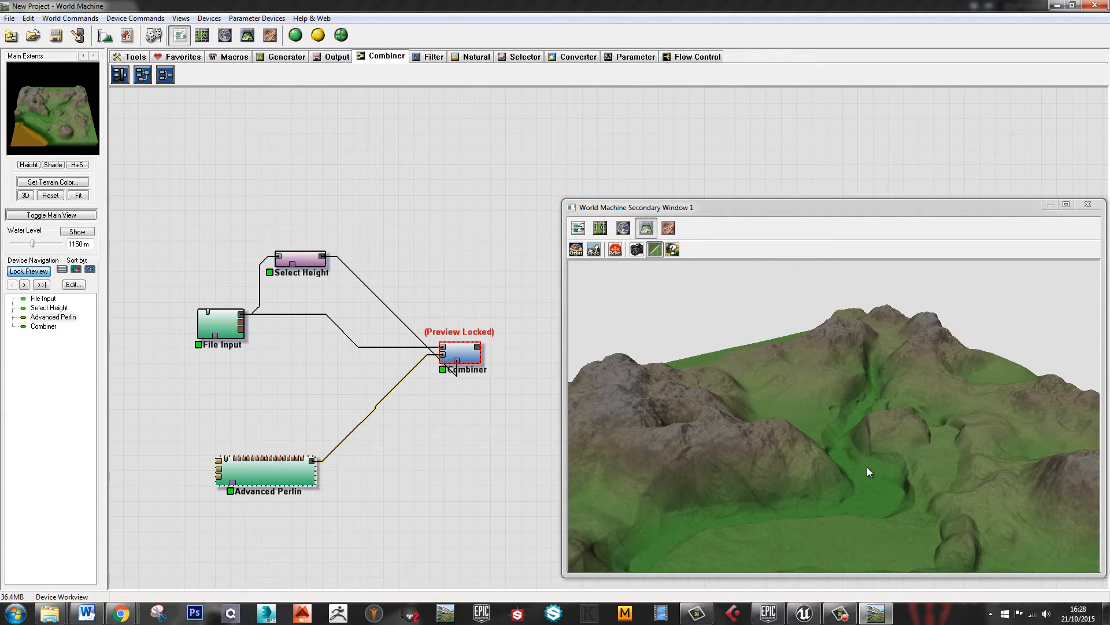
left_click_drag(867, 467, 822, 463)
Set Advanced Perlin's feature scale to 353.553 m with 6 octaves, rebuild, and inspect the terrain both close up and as a whole
double_click(294, 476)
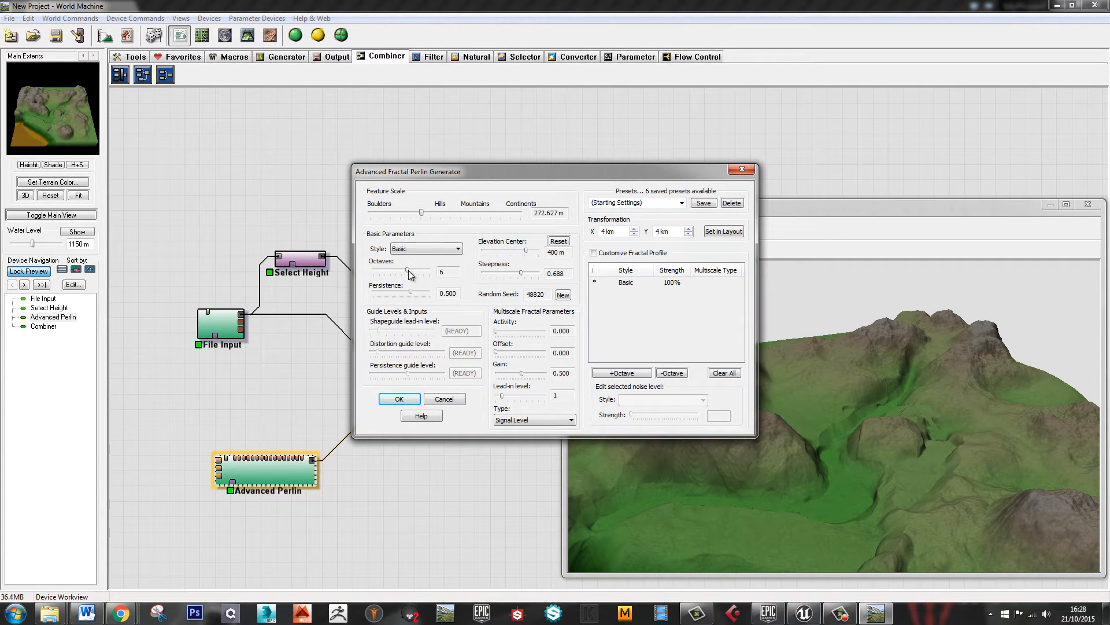
left_click_drag(422, 213, 425, 213)
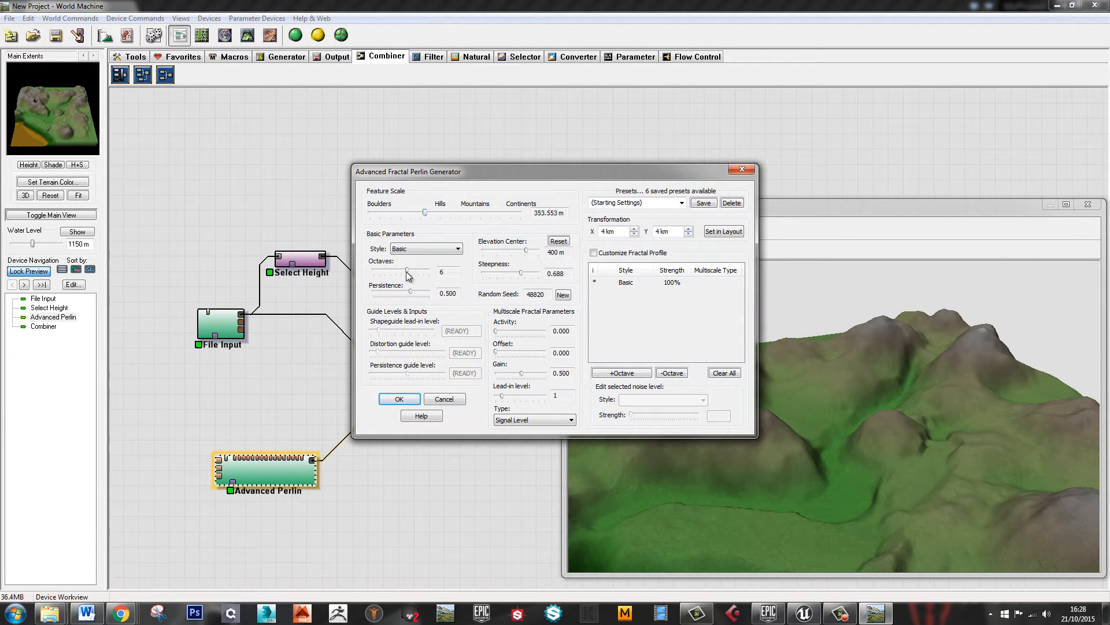
left_click(399, 399)
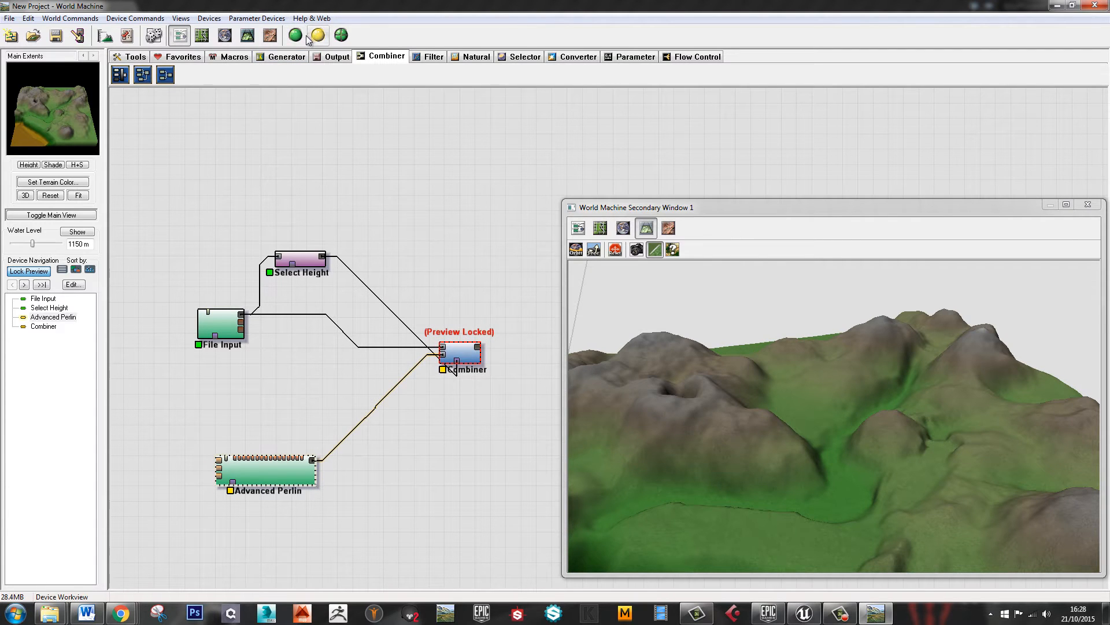
left_click_drag(914, 470, 950, 485)
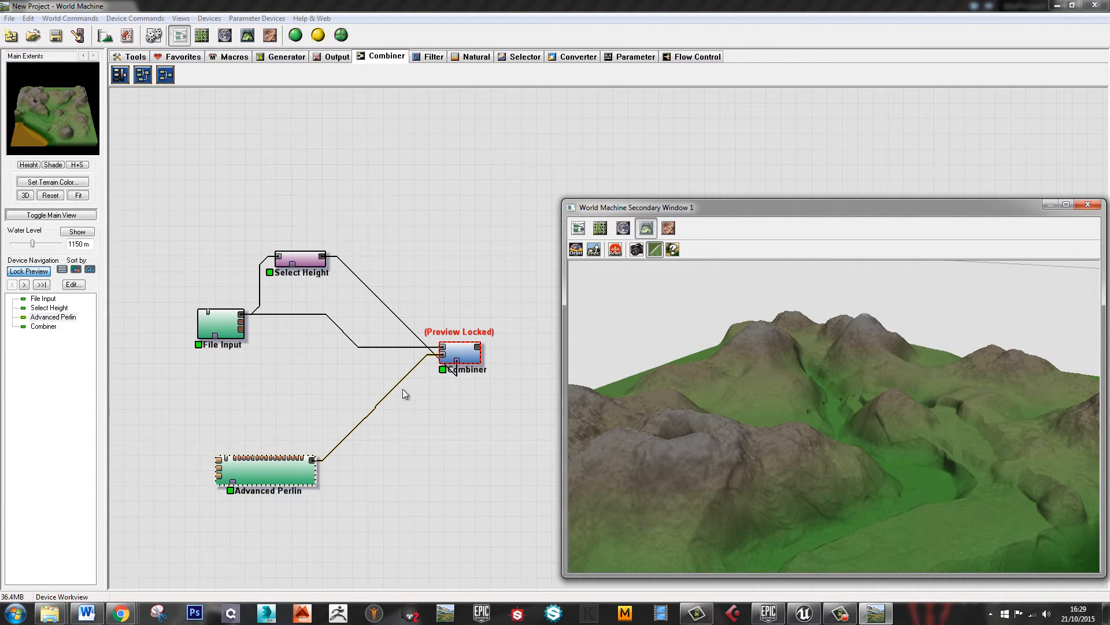
left_click_drag(926, 212, 853, 137)
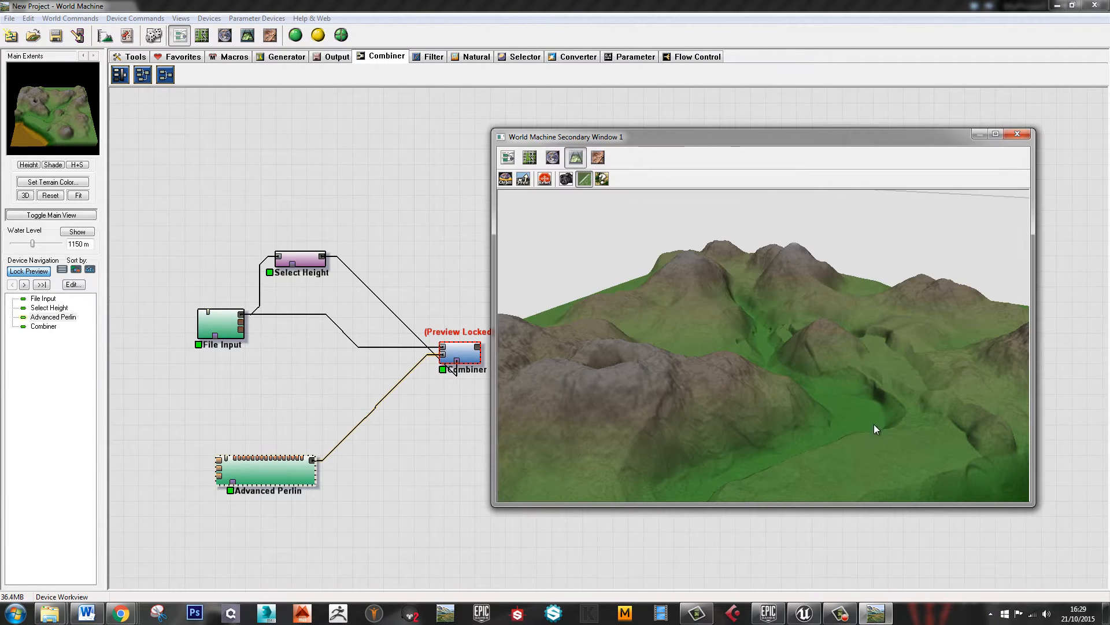
scroll(851, 457, "down", 5)
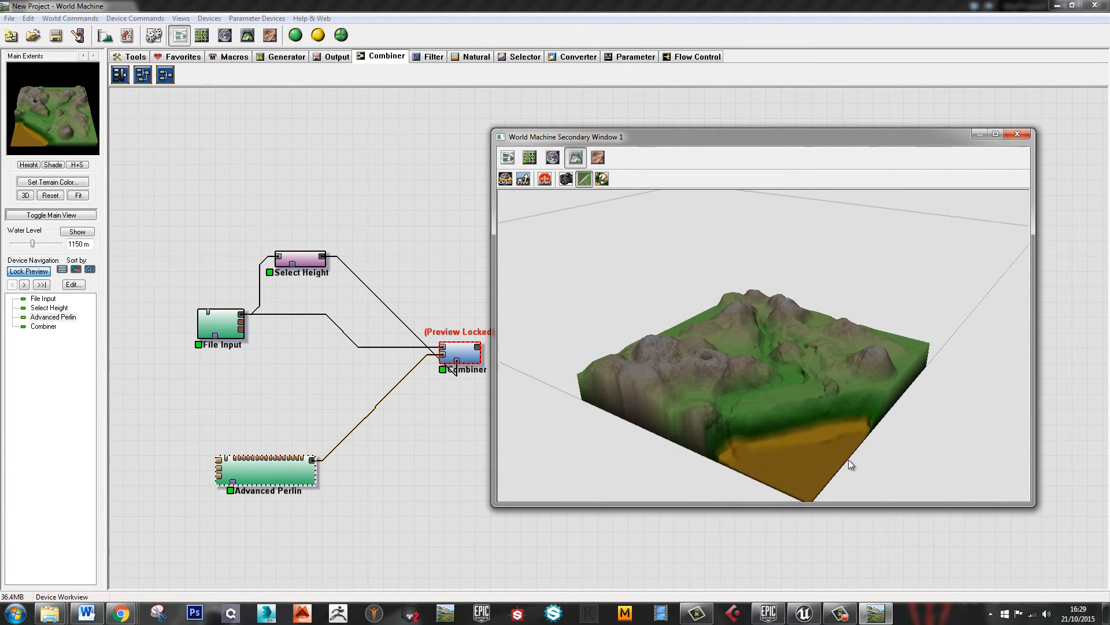
scroll(846, 454, "up", 4)
scroll(843, 450, "down", 2)
scroll(847, 454, "up", 2)
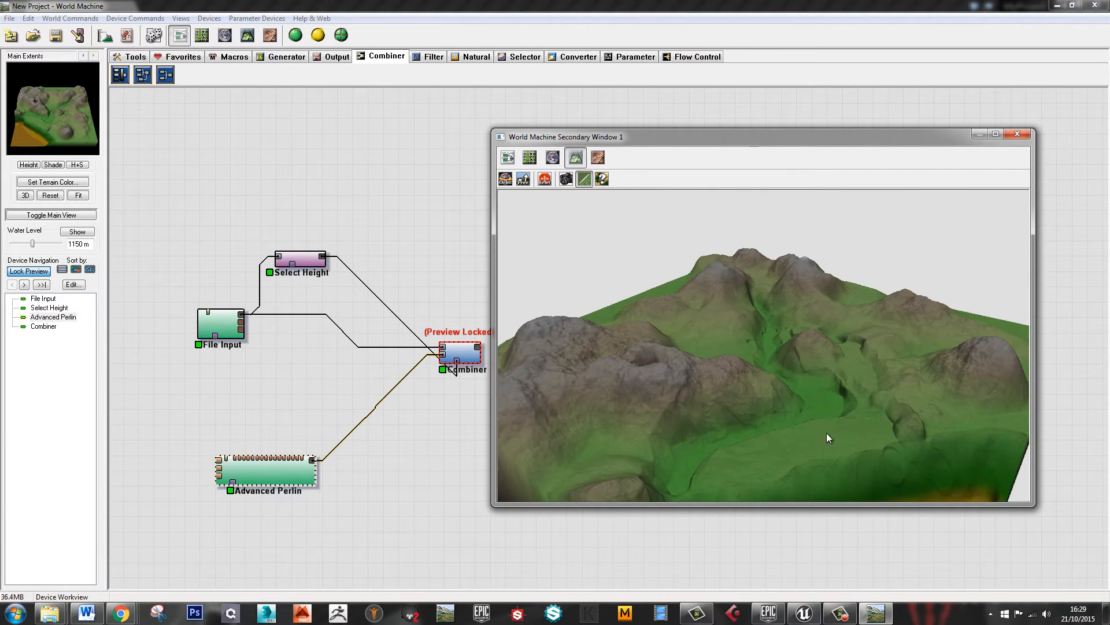
scroll(798, 435, "down", 2)
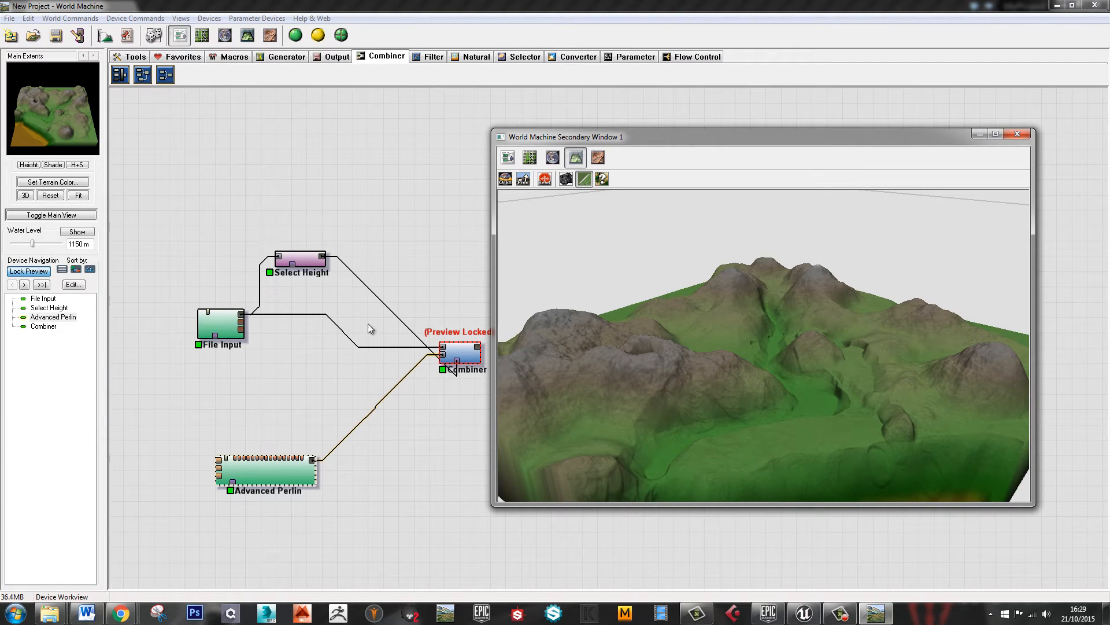
Set Advanced Perlin's steepness to 0.938 and feature scale to 917.004 m, and rebuild the terrain
double_click(262, 483)
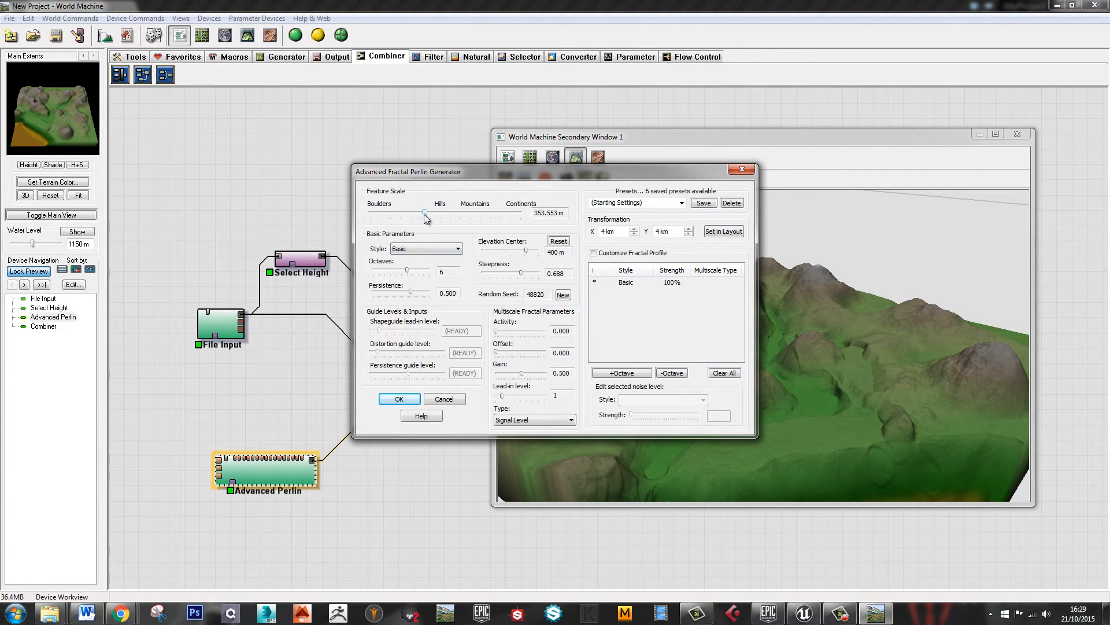
left_click_drag(521, 276, 528, 277)
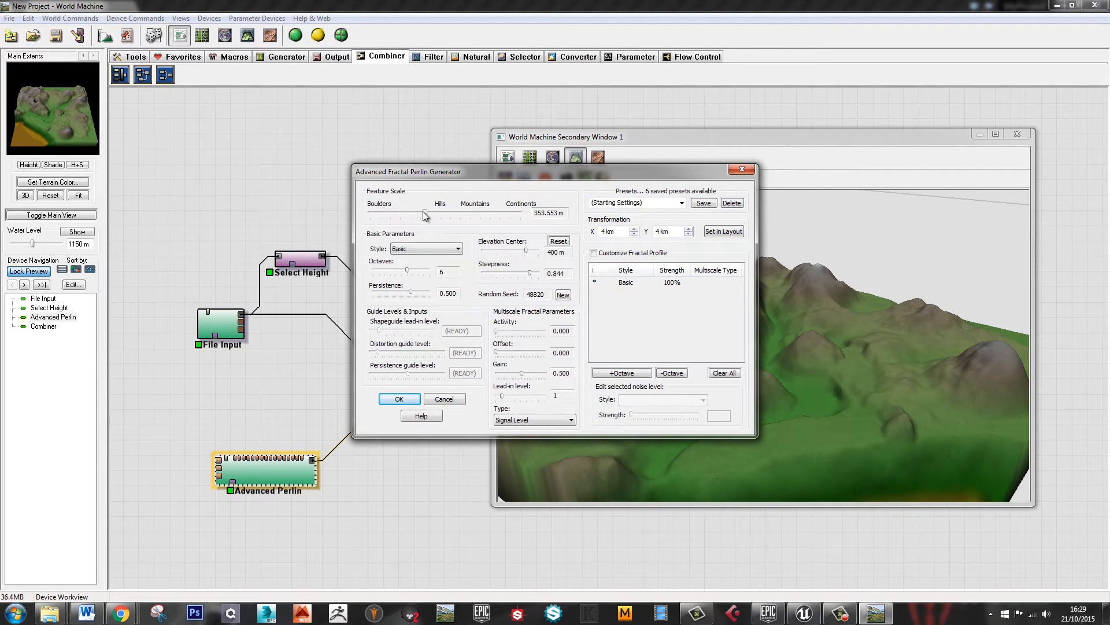
left_click_drag(424, 215, 440, 216)
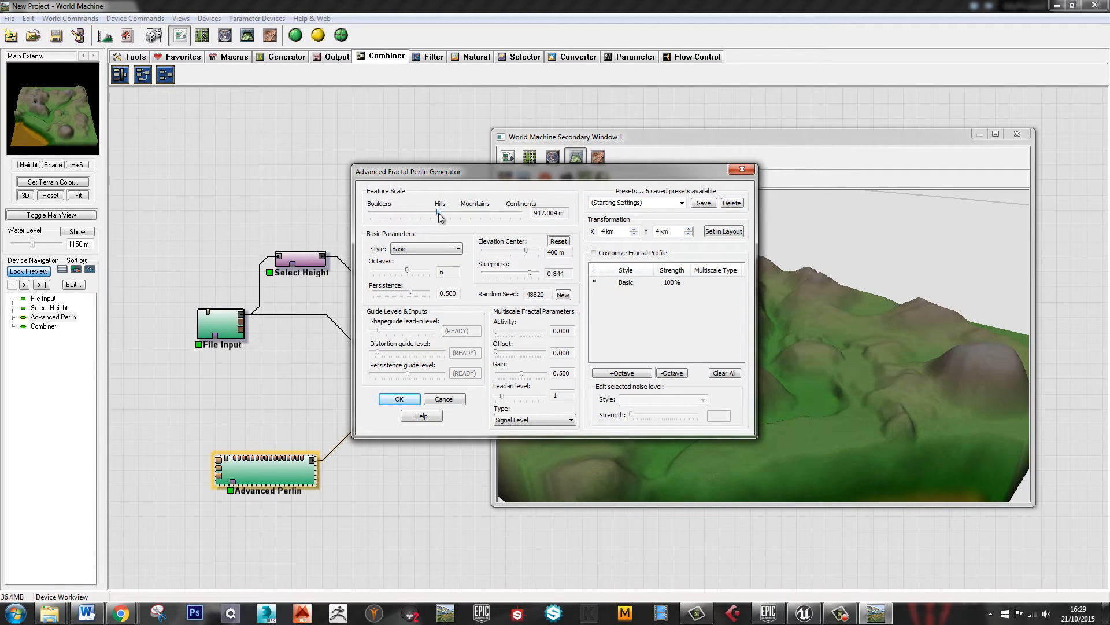
left_click_drag(533, 279, 538, 278)
left_click(399, 399)
left_click(318, 36)
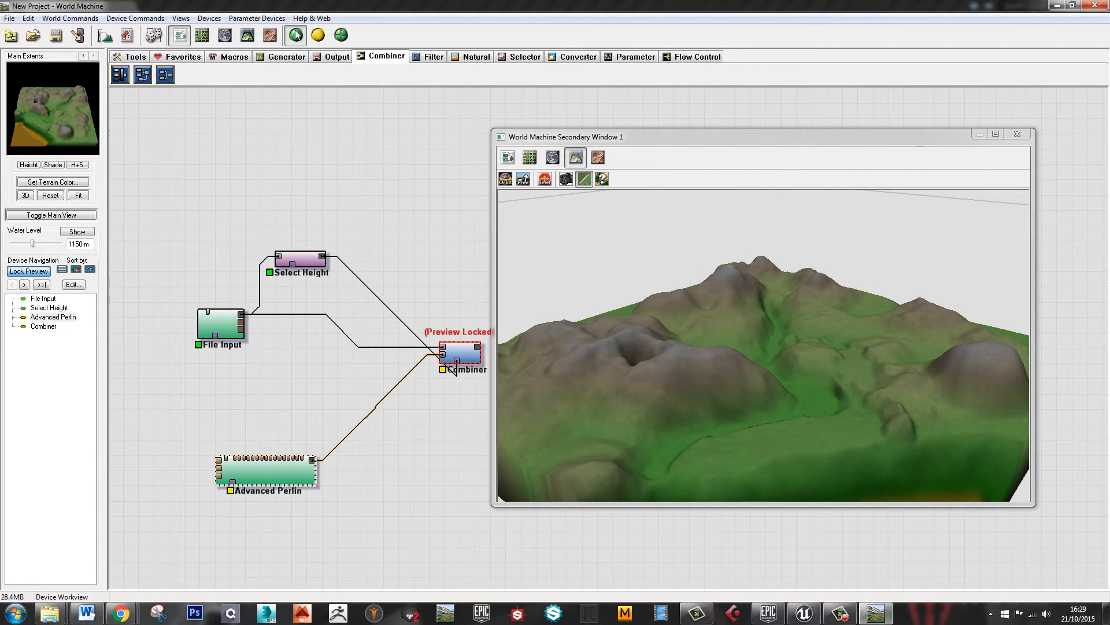
Set Advanced Perlin's octaves to 7 and feature scale to 500 m, and rebuild the terrain
double_click(307, 467)
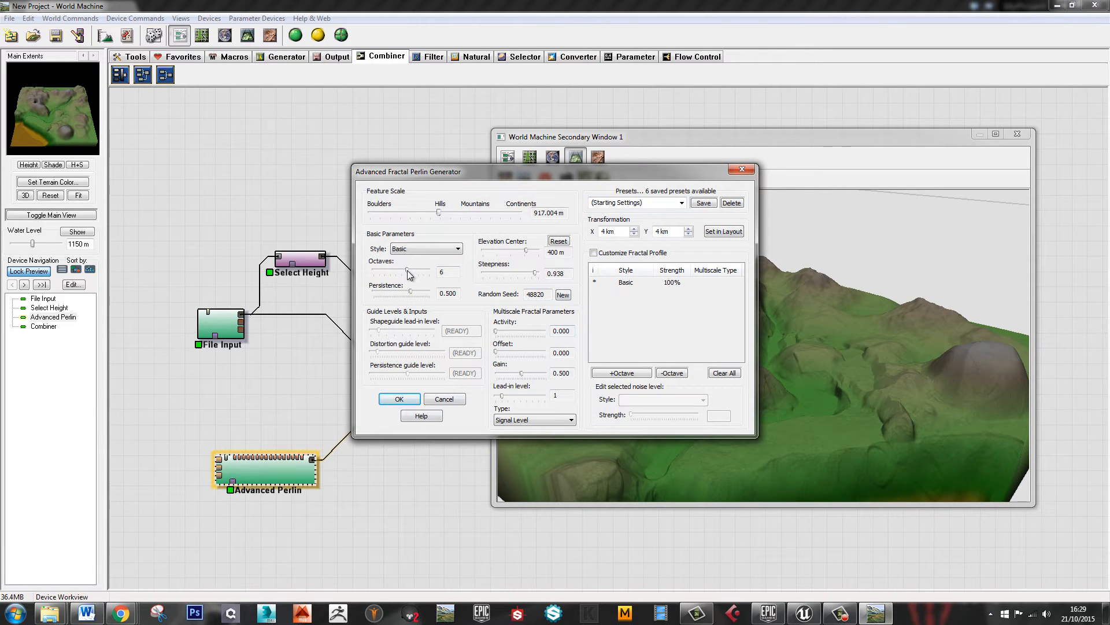
left_click_drag(407, 270, 417, 280)
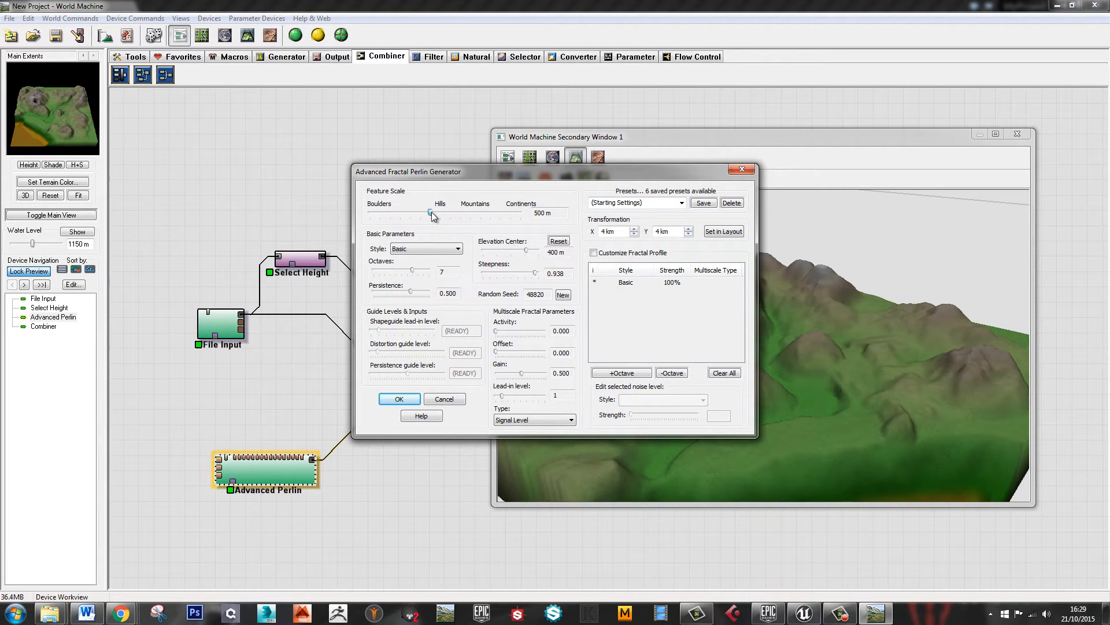
left_click(399, 399)
left_click(296, 36)
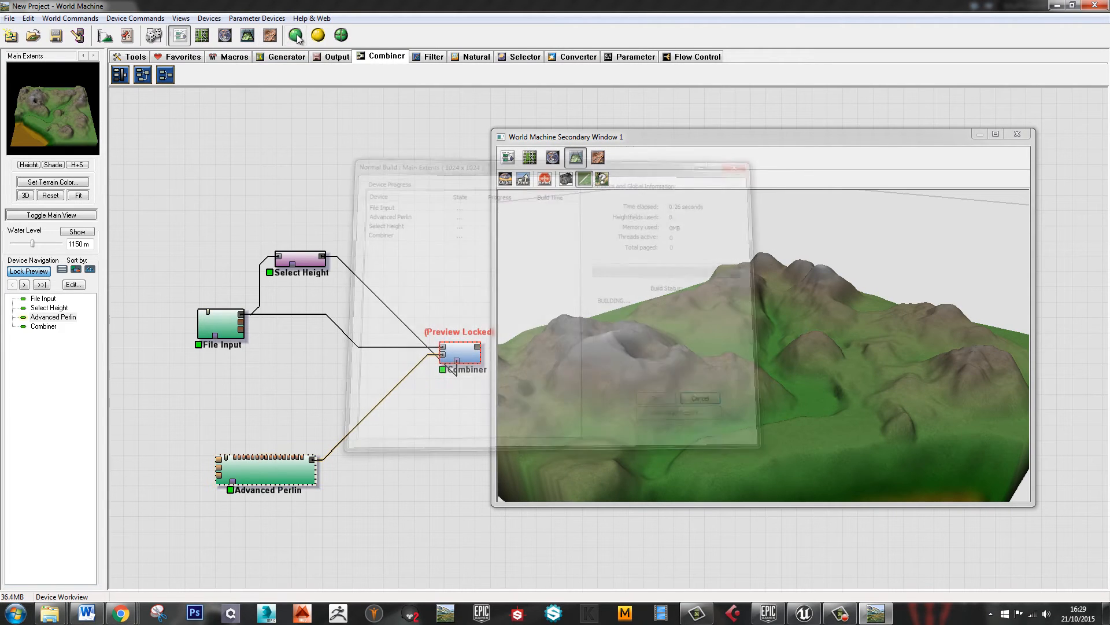
Set Advanced Perlin's feature scale to 545.254 m, and rebuild the terrain to view it from another angle
double_click(262, 480)
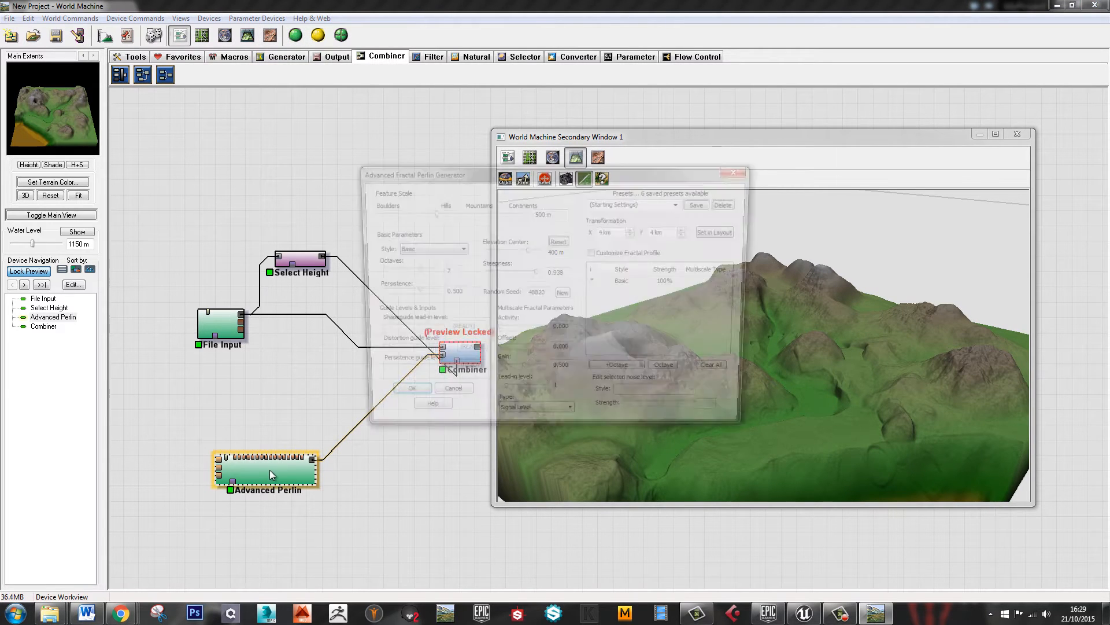
left_click_drag(428, 220, 435, 216)
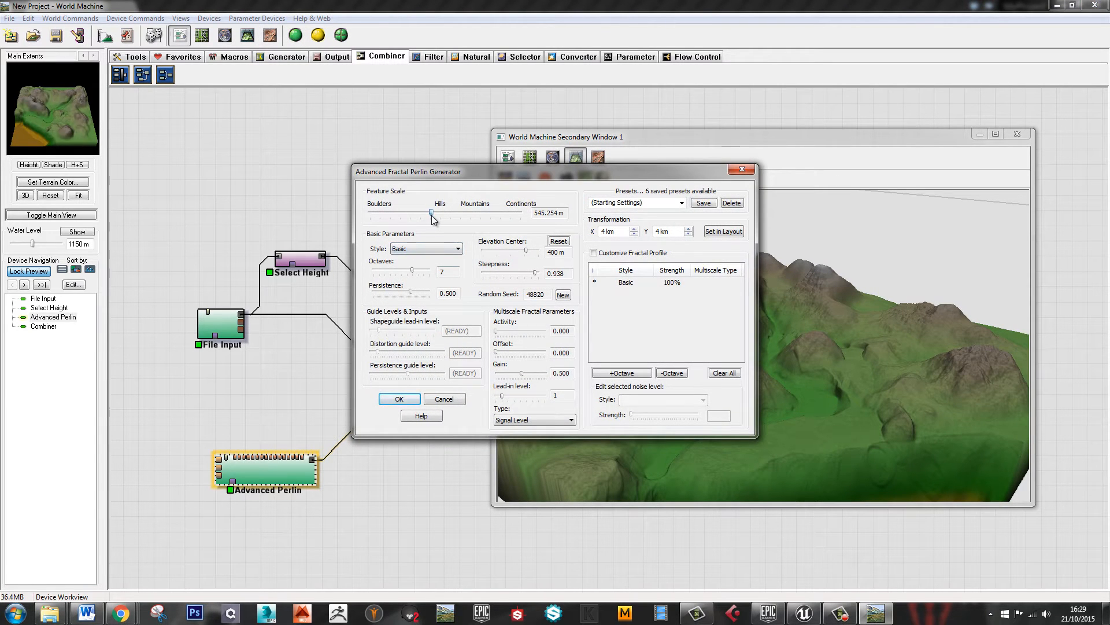
left_click(402, 400)
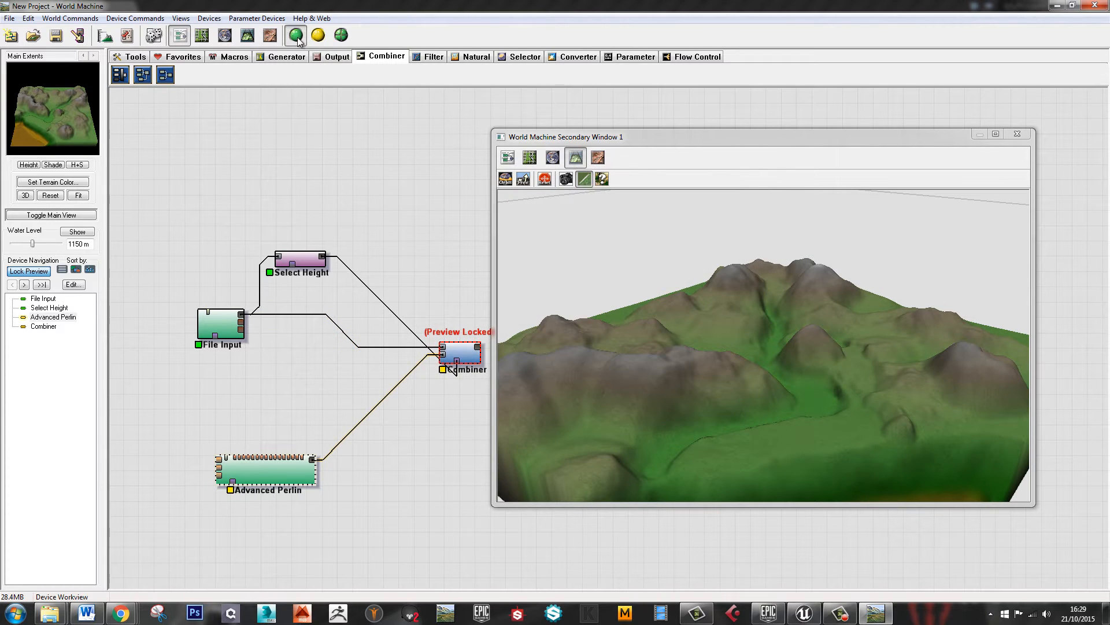
left_click_drag(811, 442, 848, 436)
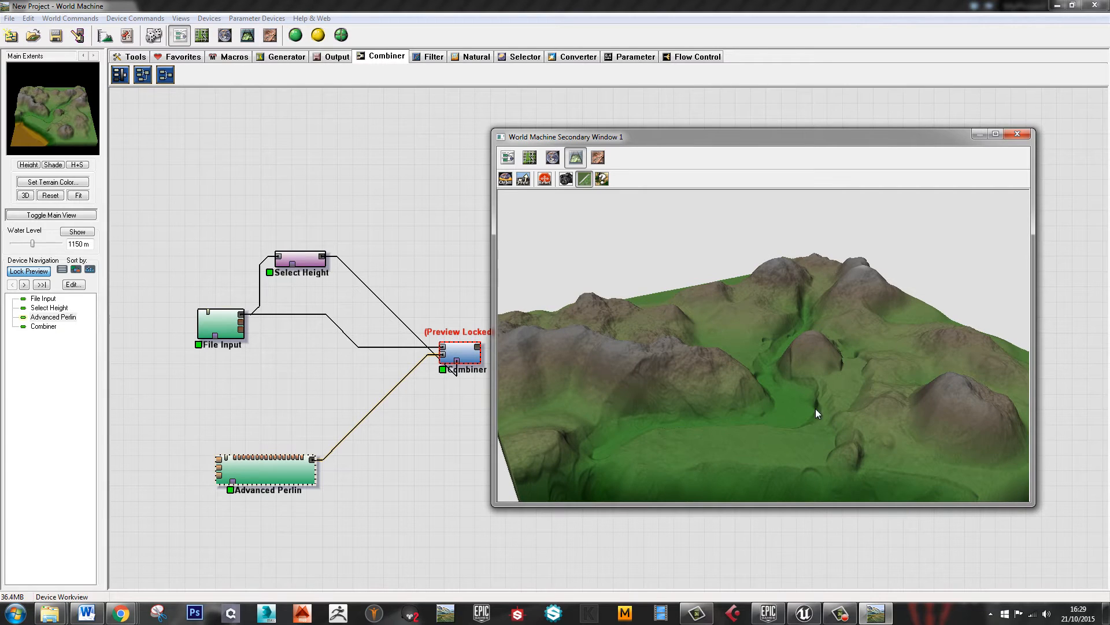
Make room around the device network and add a second Advanced Perlin generator below the existing one
left_click_drag(414, 453, 384, 372)
scroll(384, 372, "down", 1)
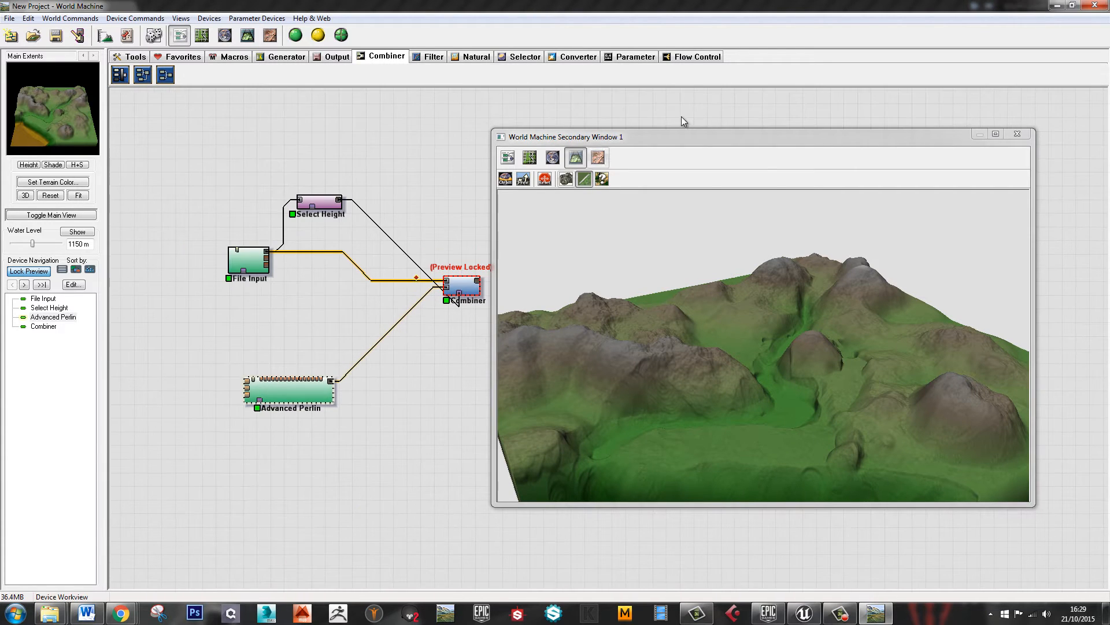
left_click_drag(677, 142, 822, 120)
left_click(279, 56)
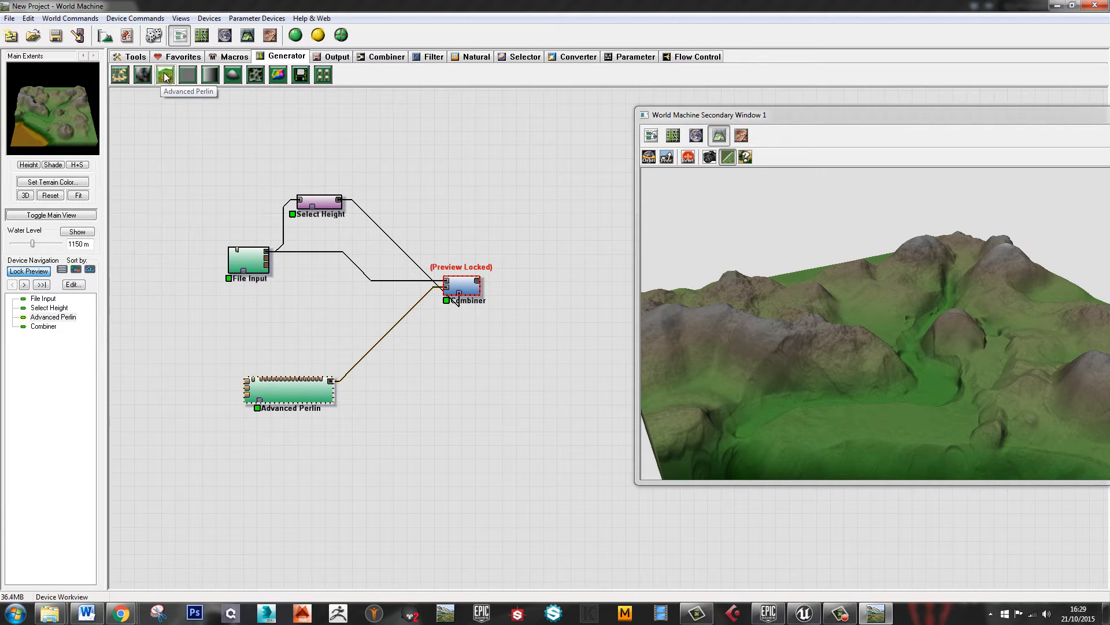
left_click(143, 76)
left_click(289, 544)
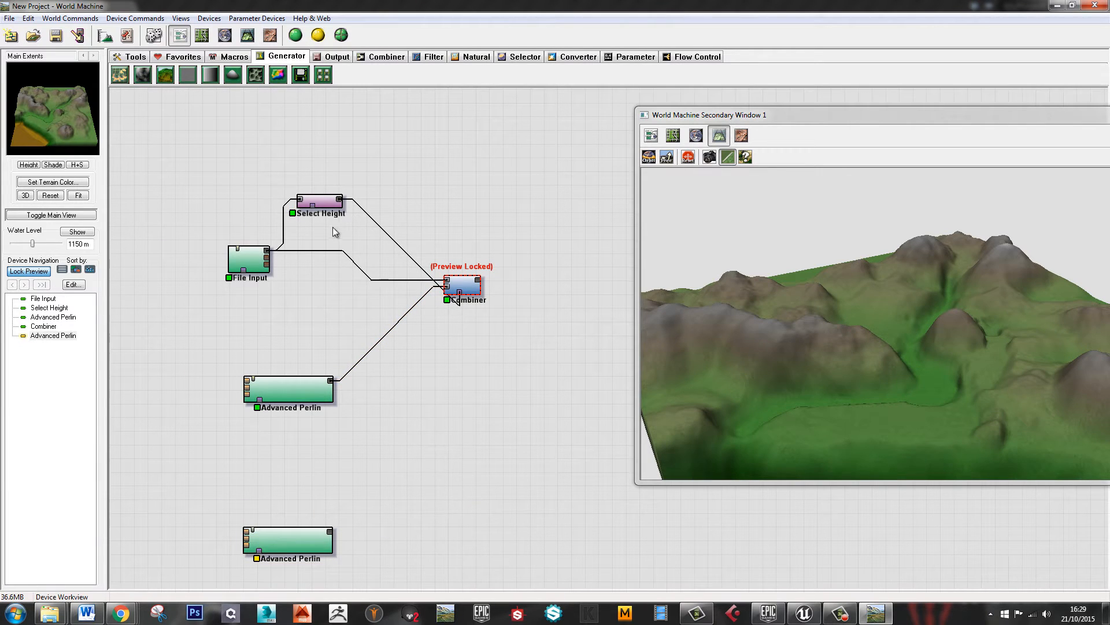
Duplicate the Select Height device and place the copy in the free space below the Combiner
left_click(325, 203)
key("ctrl+c")
key("ctrl+v")
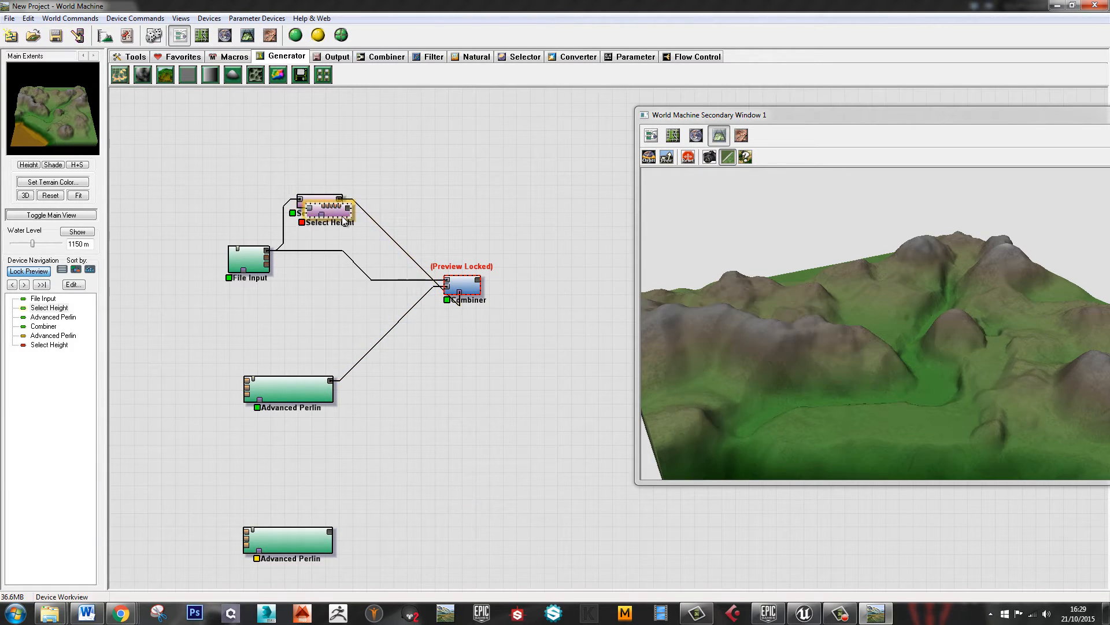
left_click(408, 391)
Move the first Advanced Perlin beneath File Input, connect File Input's heightfield output to the copied Select Height, and preview that copy
left_click_drag(295, 382, 264, 309)
left_click(347, 370)
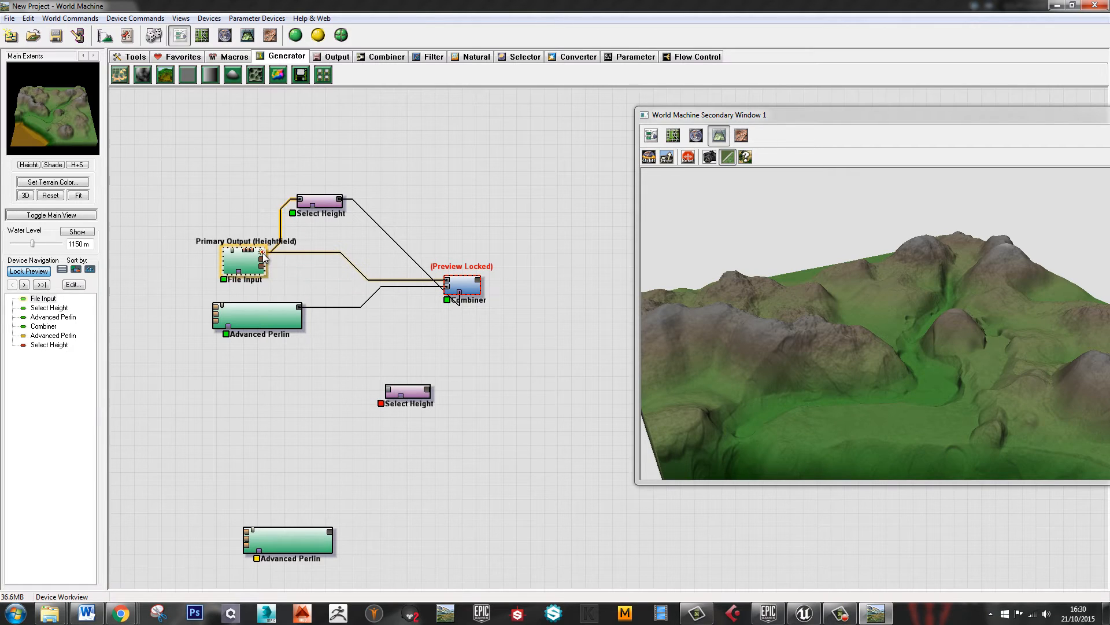
left_click_drag(291, 280, 389, 394)
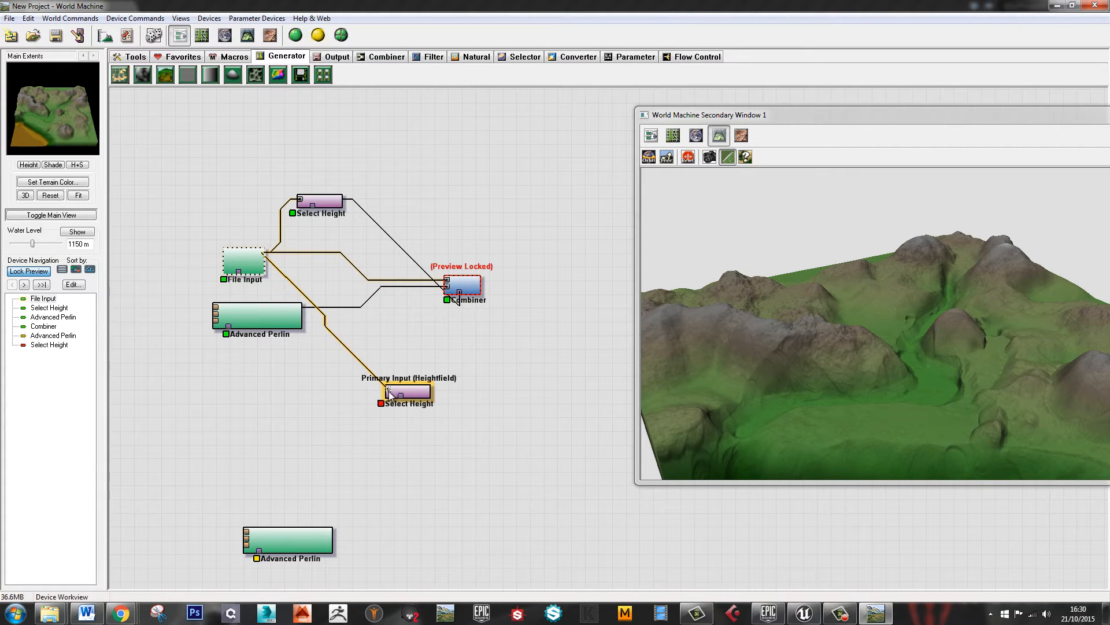
left_click(414, 394)
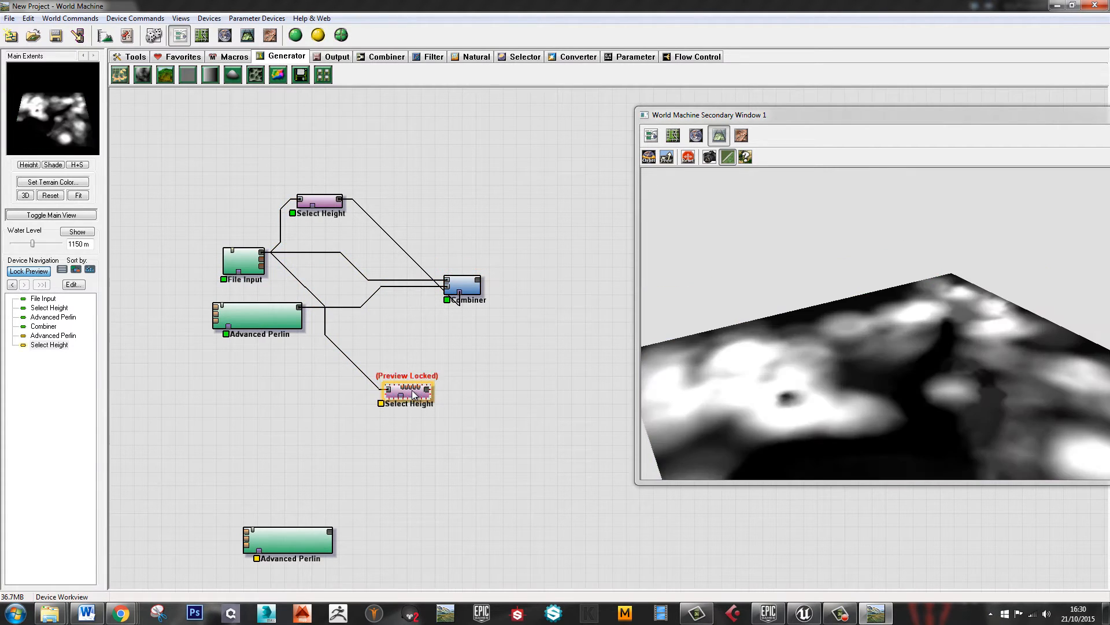
double_click(414, 394)
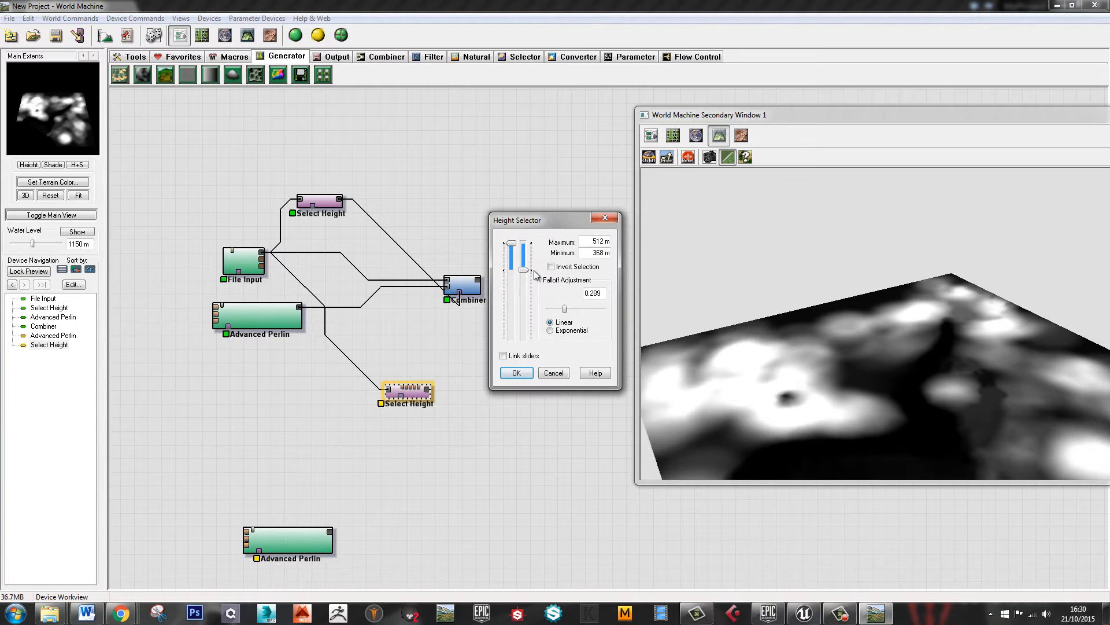
left_click_drag(524, 270, 523, 340)
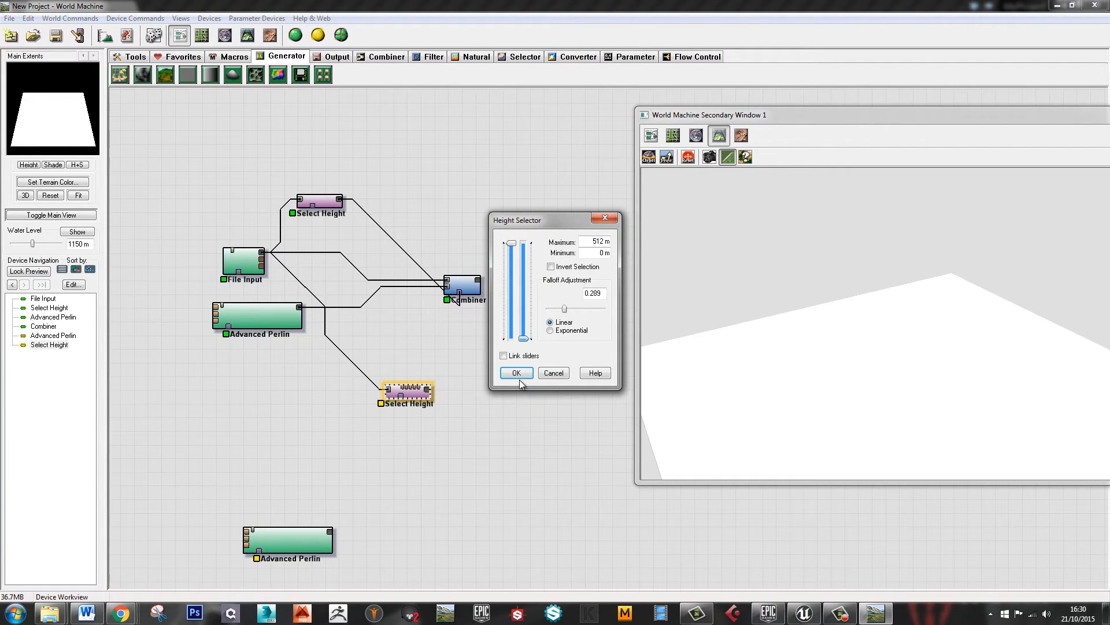
left_click_drag(511, 248, 511, 285)
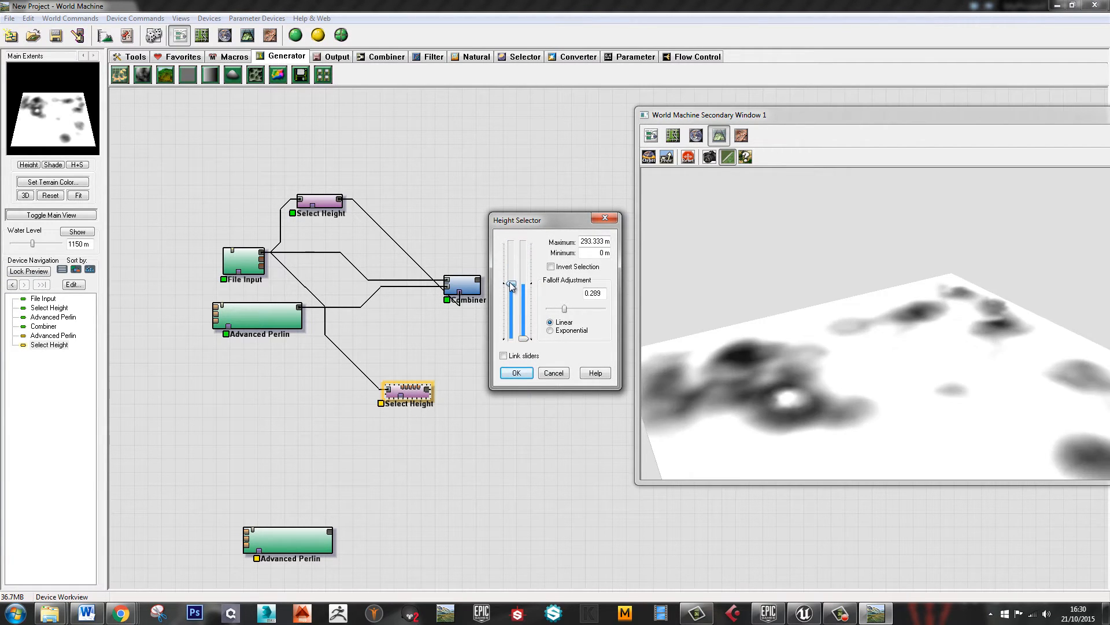
left_click(552, 373)
Invert the copied Select Height's selection and set its falloff adjustment to 0.500
double_click(412, 399)
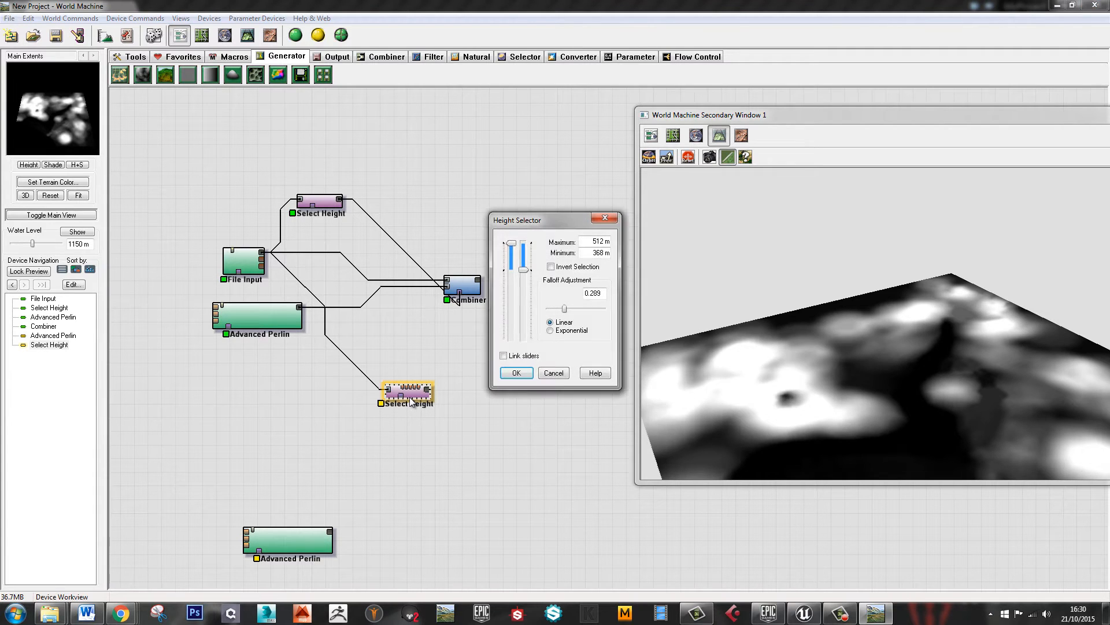
left_click(550, 267)
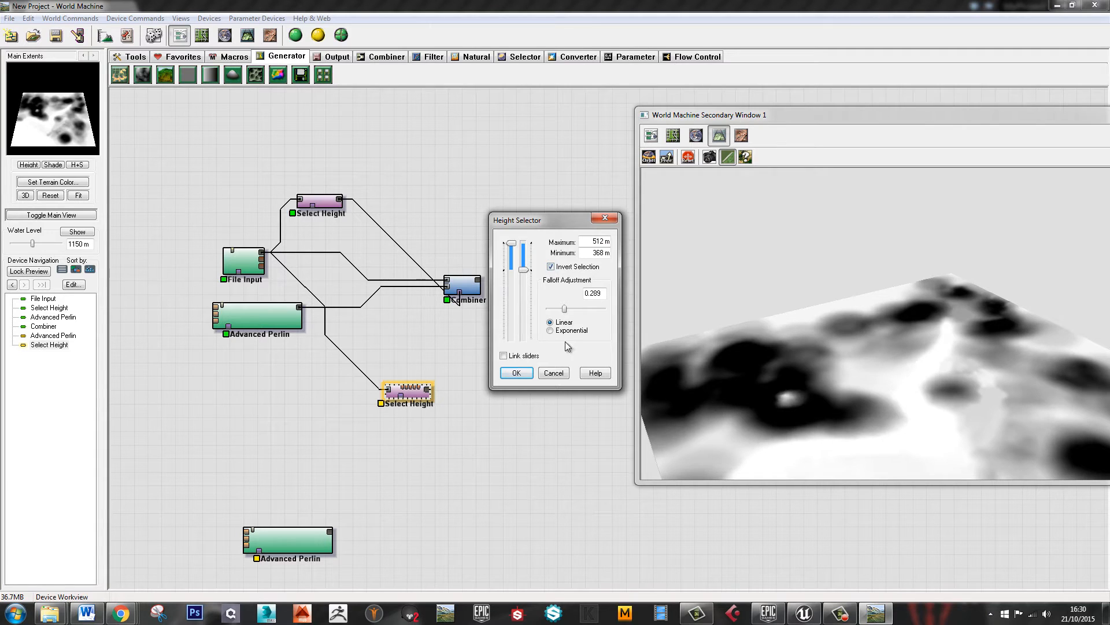
left_click_drag(569, 312, 576, 311)
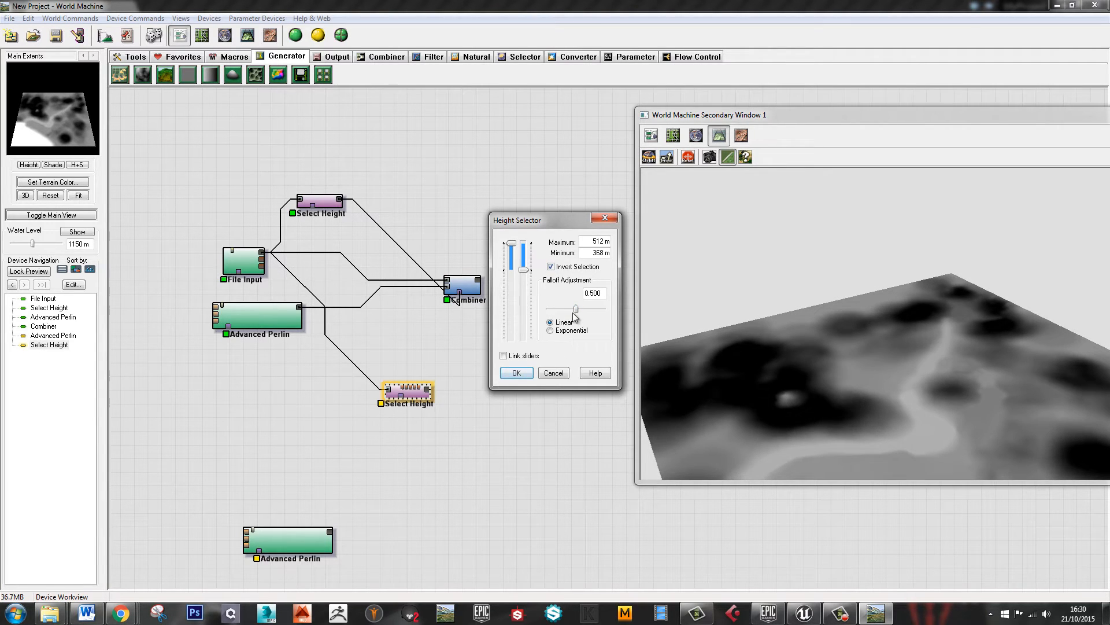
left_click(517, 372)
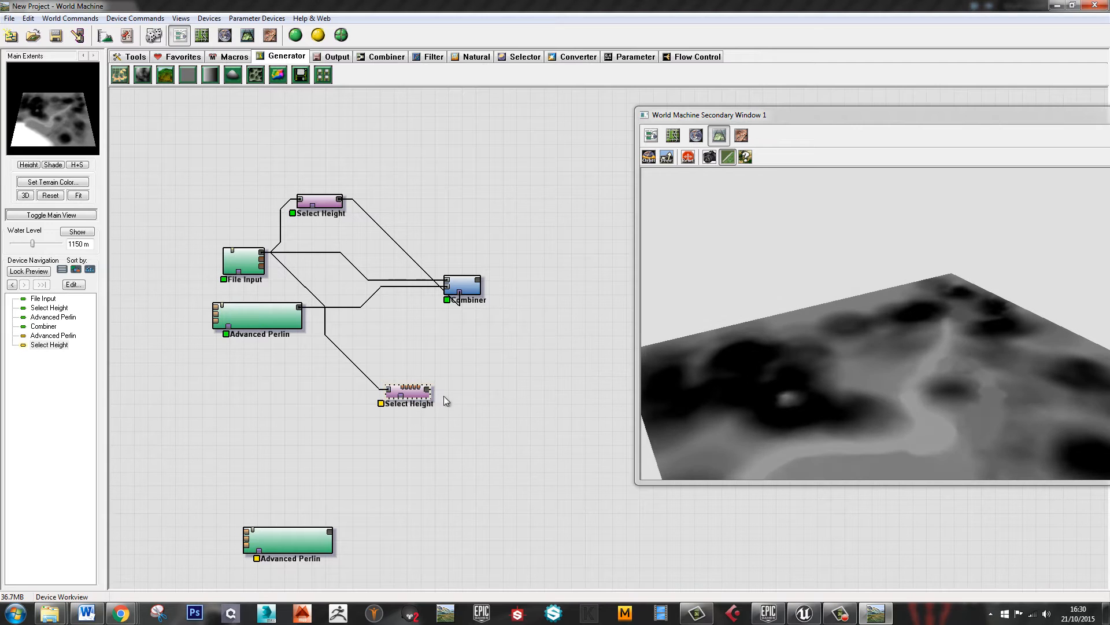
Duplicate the Combiner and place the copy in the free space below the original, near the copied Select Height
left_click(460, 280)
key("ctrl+c")
key("ctrl+v")
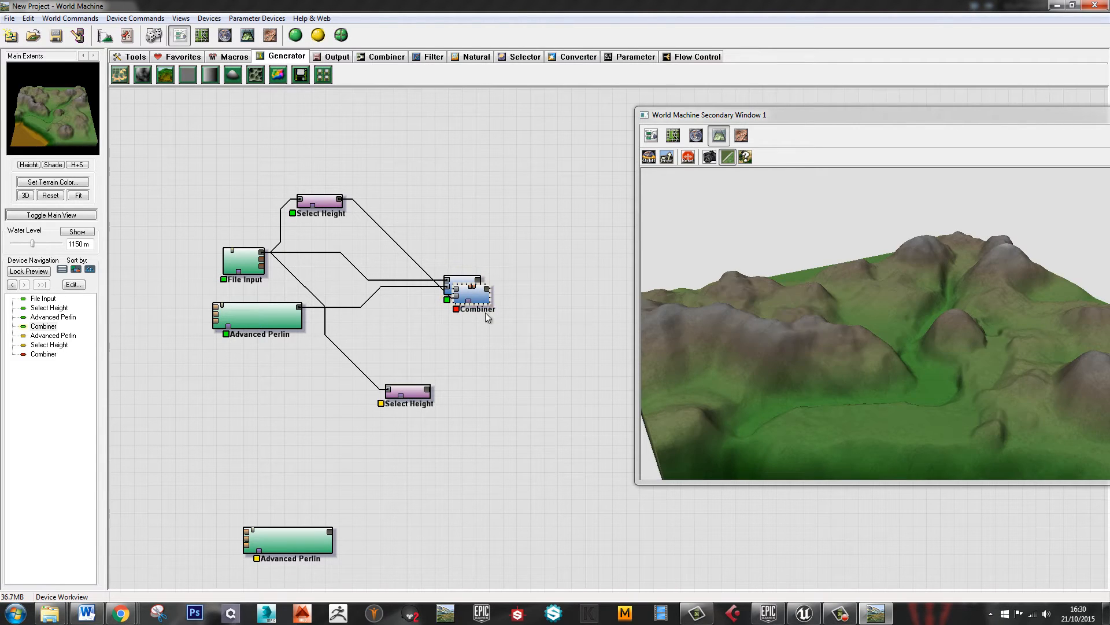
left_click_drag(483, 298, 482, 438)
Wire the lower Combiner with File Input and the second Advanced Perlin as its inputs and the copied Select Height as its mask
left_click(430, 393)
left_click_drag(430, 393, 458, 432)
left_click(288, 540)
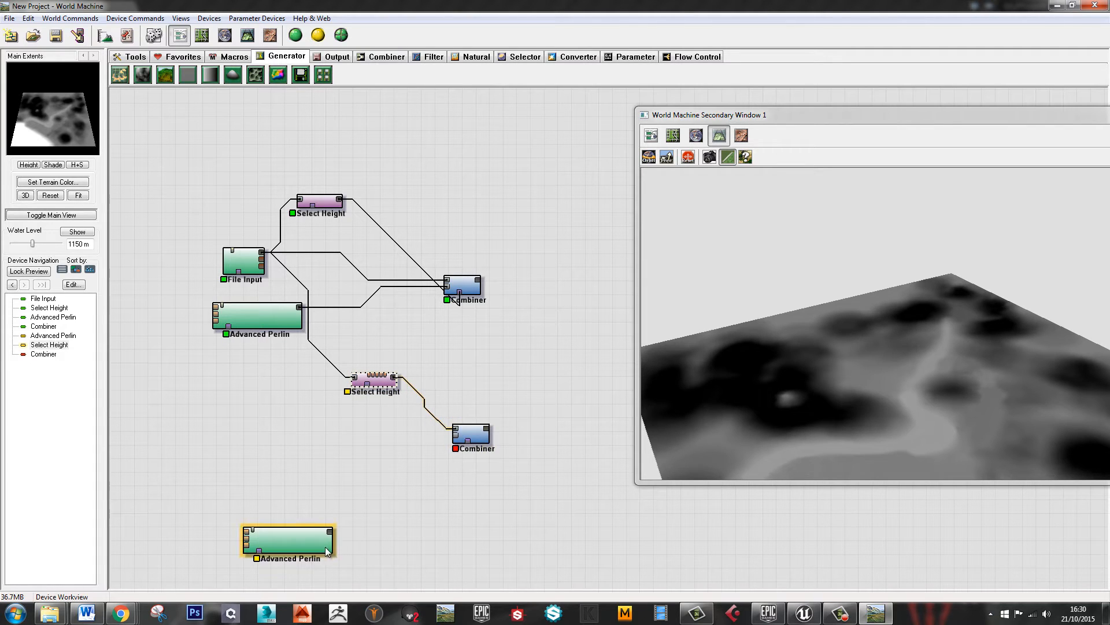
left_click_drag(288, 541, 457, 443)
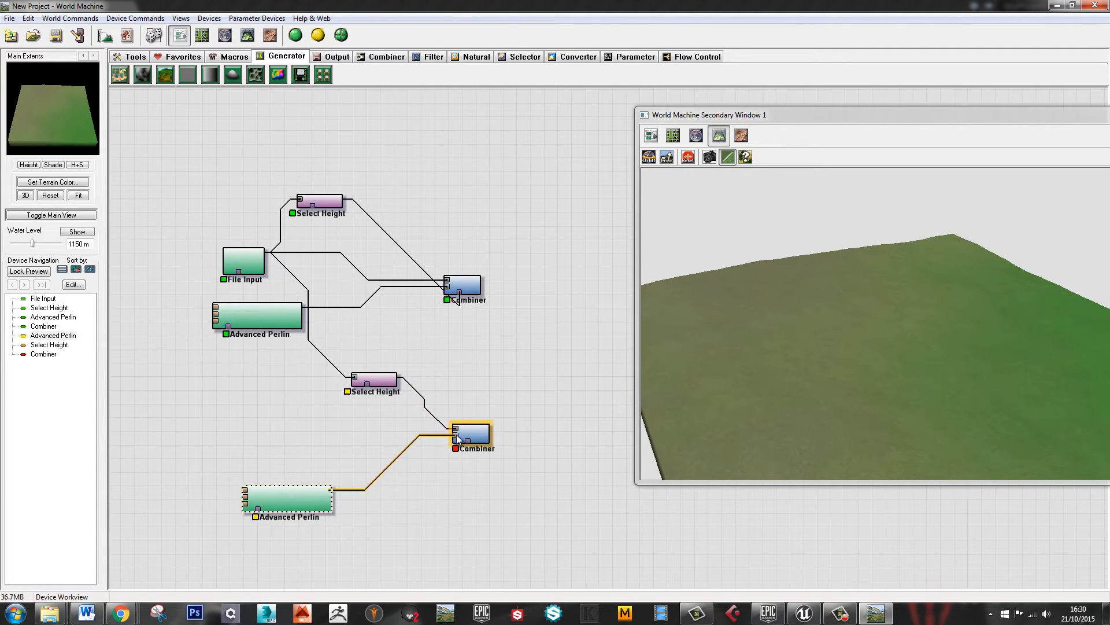
left_click_drag(397, 378, 469, 441)
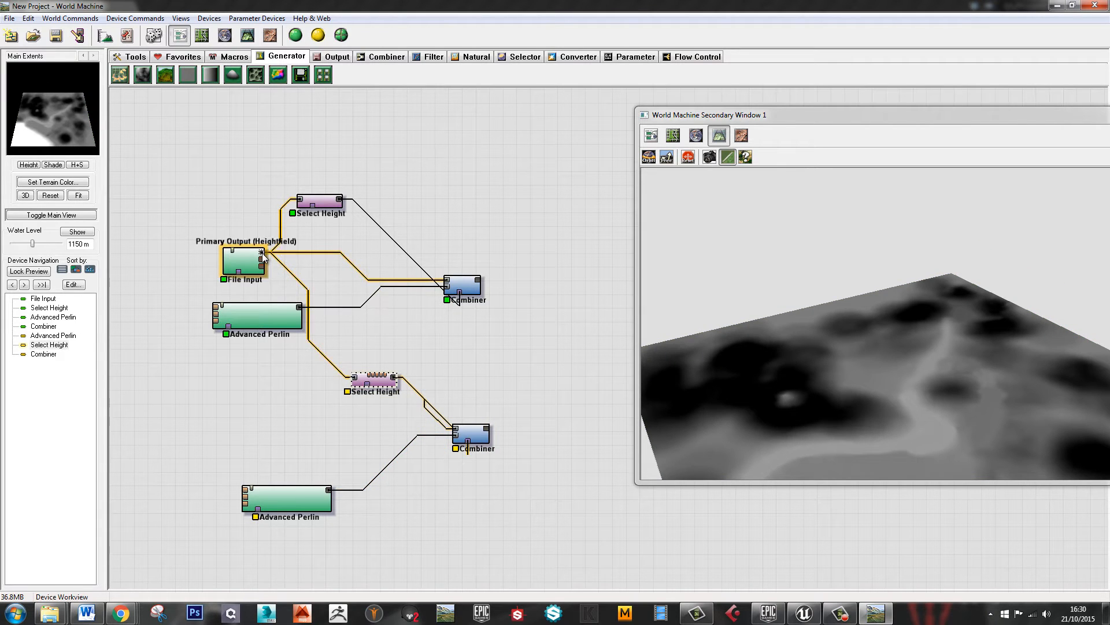
left_click_drag(263, 255, 453, 431)
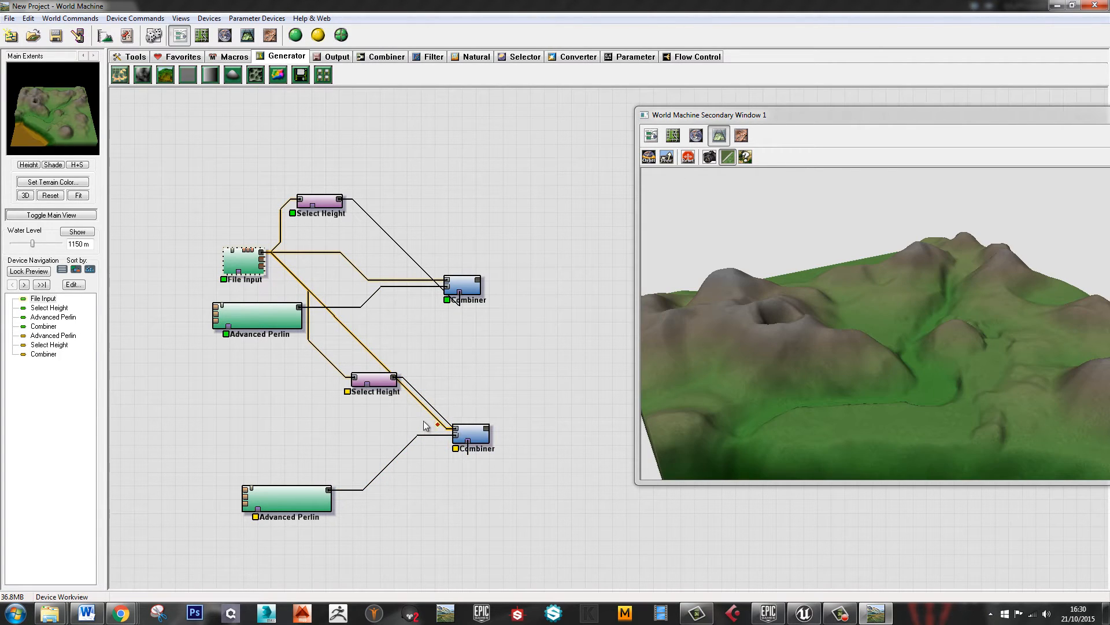
left_click(474, 436)
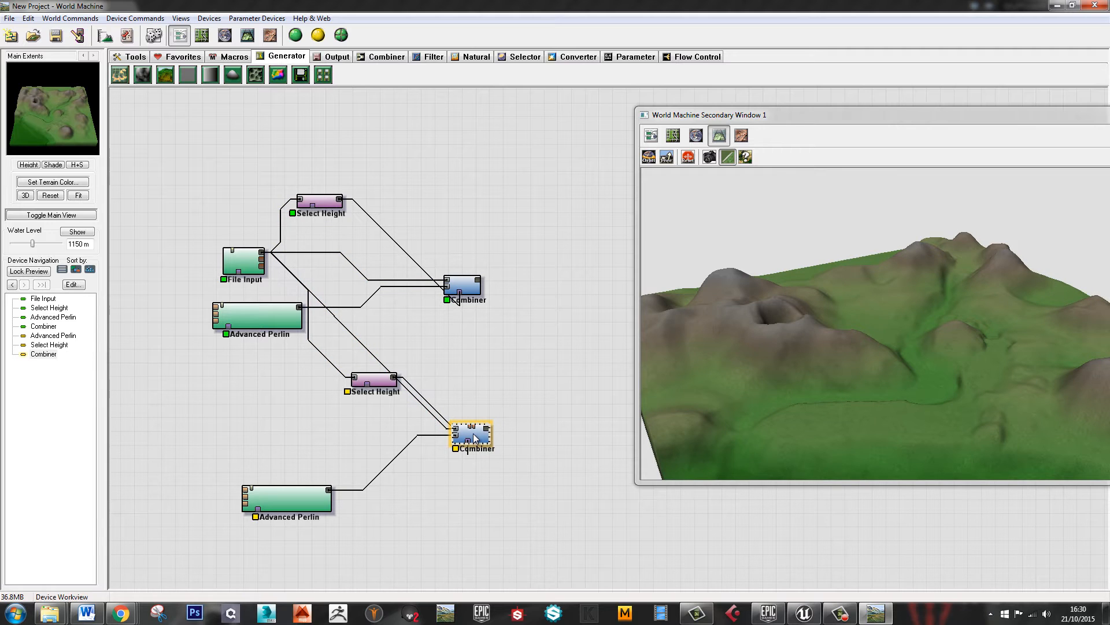
double_click(474, 437)
left_click(552, 336)
Set the second Advanced Perlin's feature scale to 4.36203 km and its elevation center to 128 m
left_click(290, 512)
double_click(292, 498)
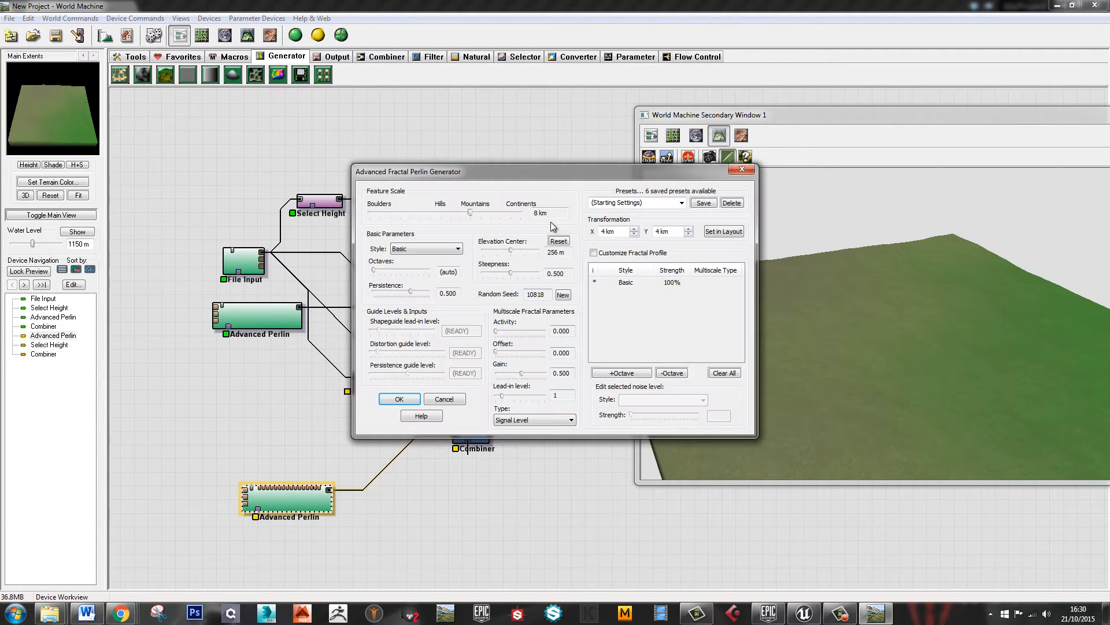
left_click_drag(547, 174, 405, 133)
left_click_drag(329, 172, 324, 172)
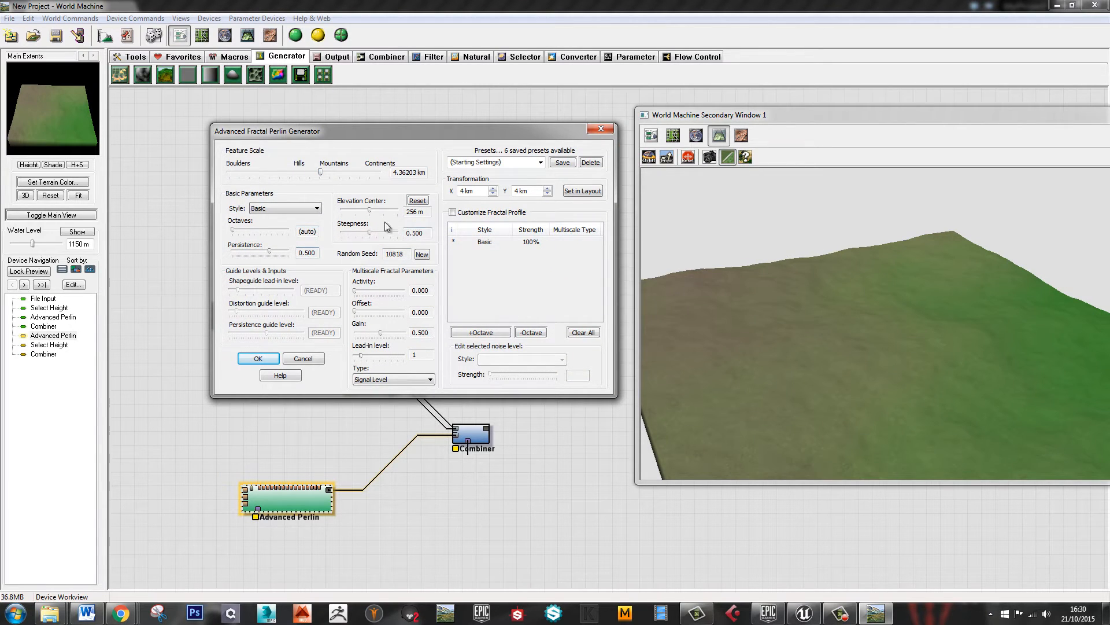
left_click_drag(370, 209, 356, 218)
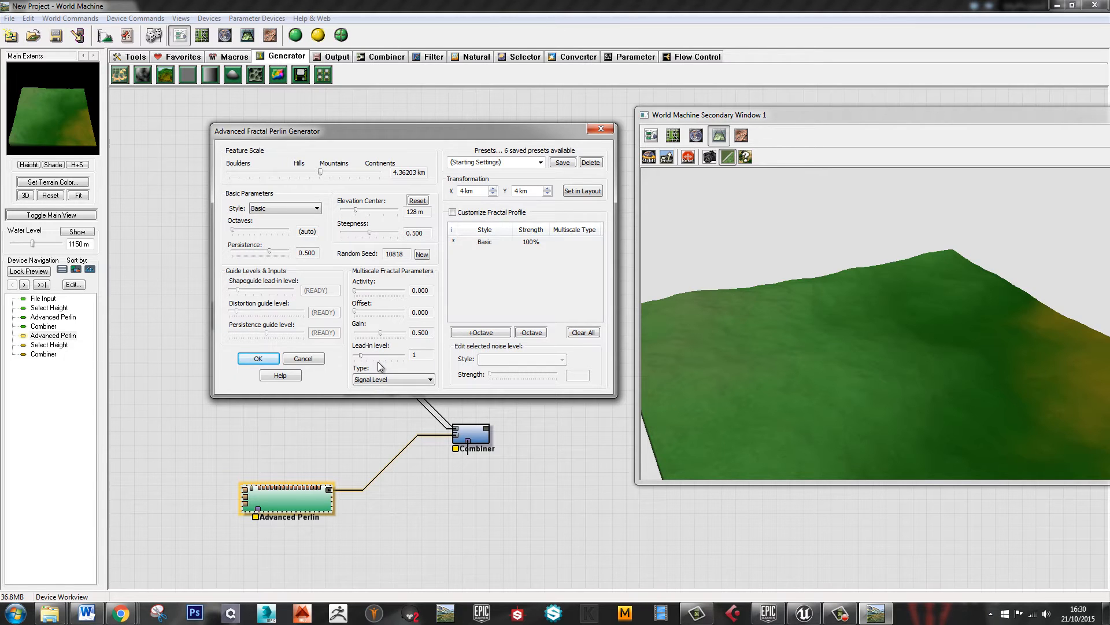
Set the lower Combiner's method to Detail with a strength of 0.59375
double_click(479, 441)
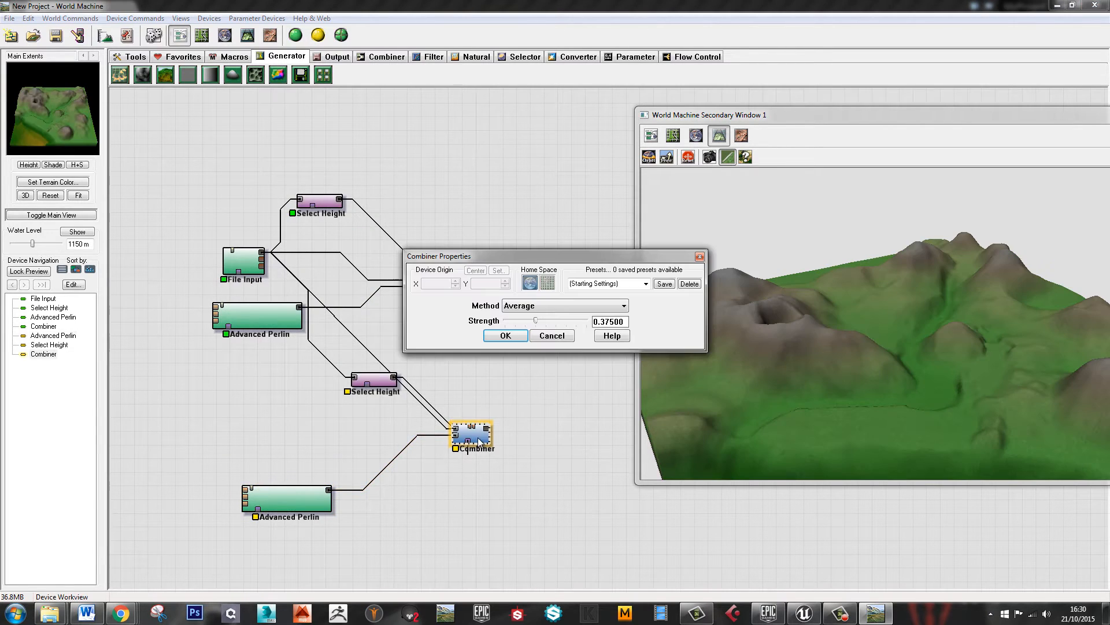
left_click(541, 307)
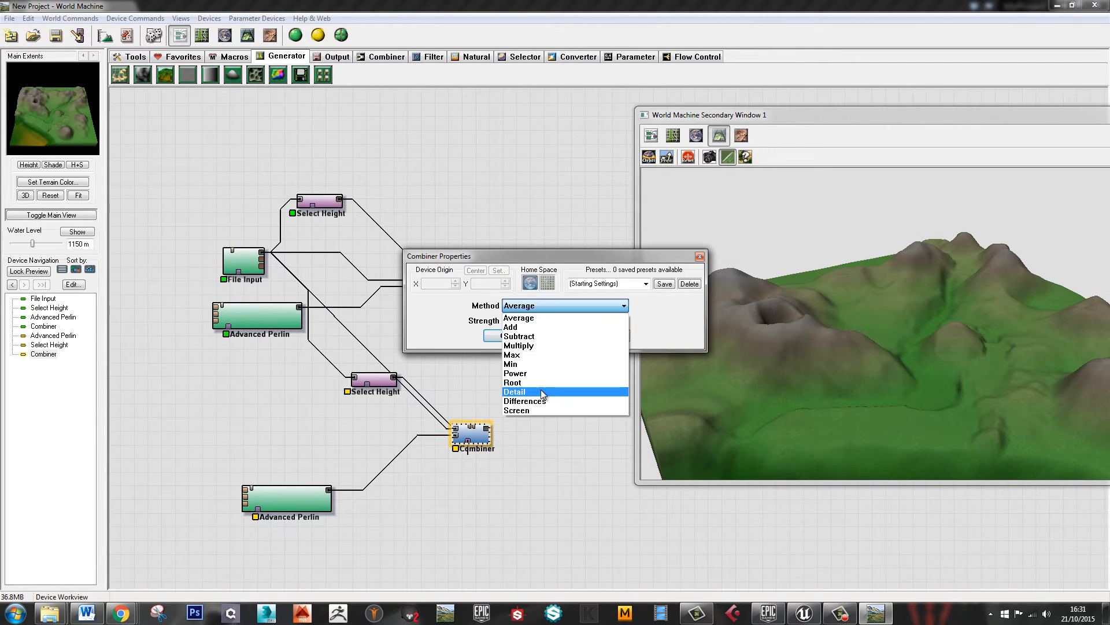
left_click(540, 390)
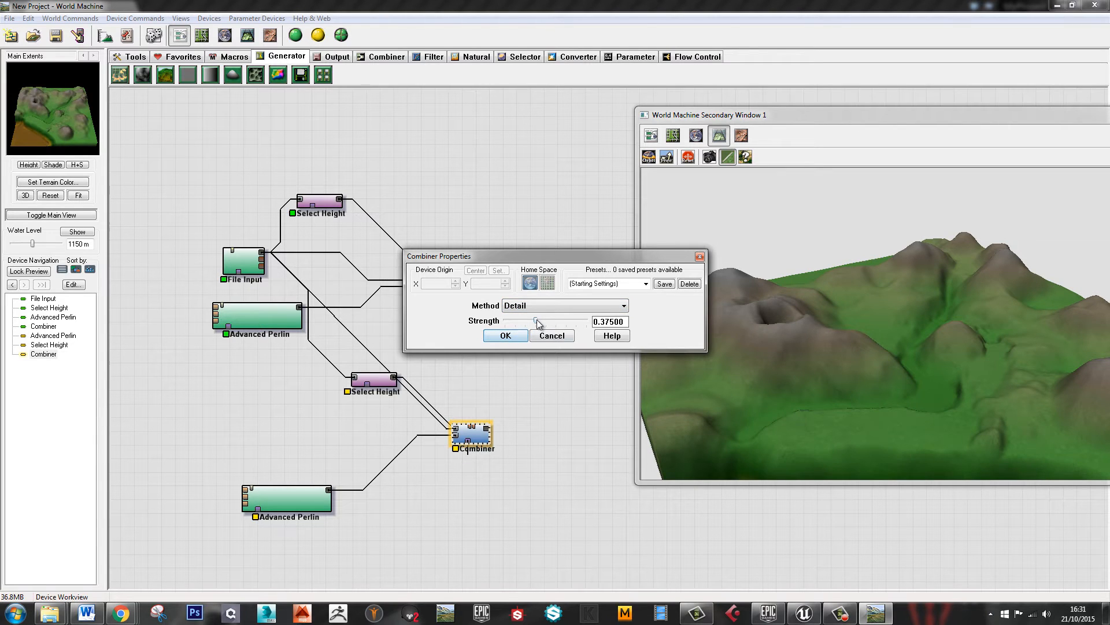
left_click_drag(537, 320, 558, 324)
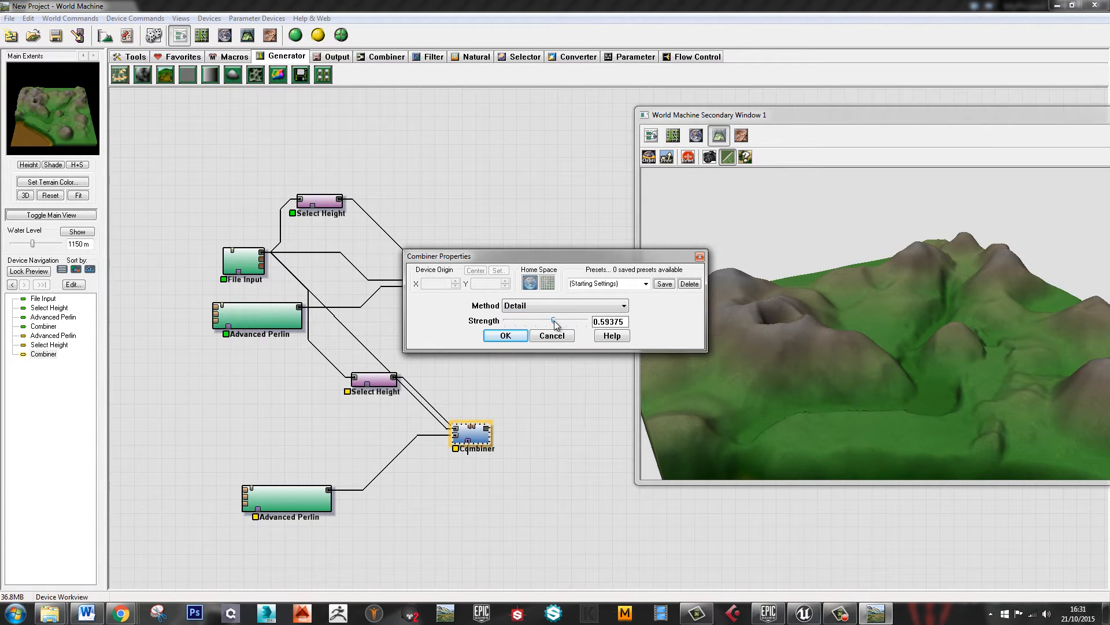
left_click(504, 337)
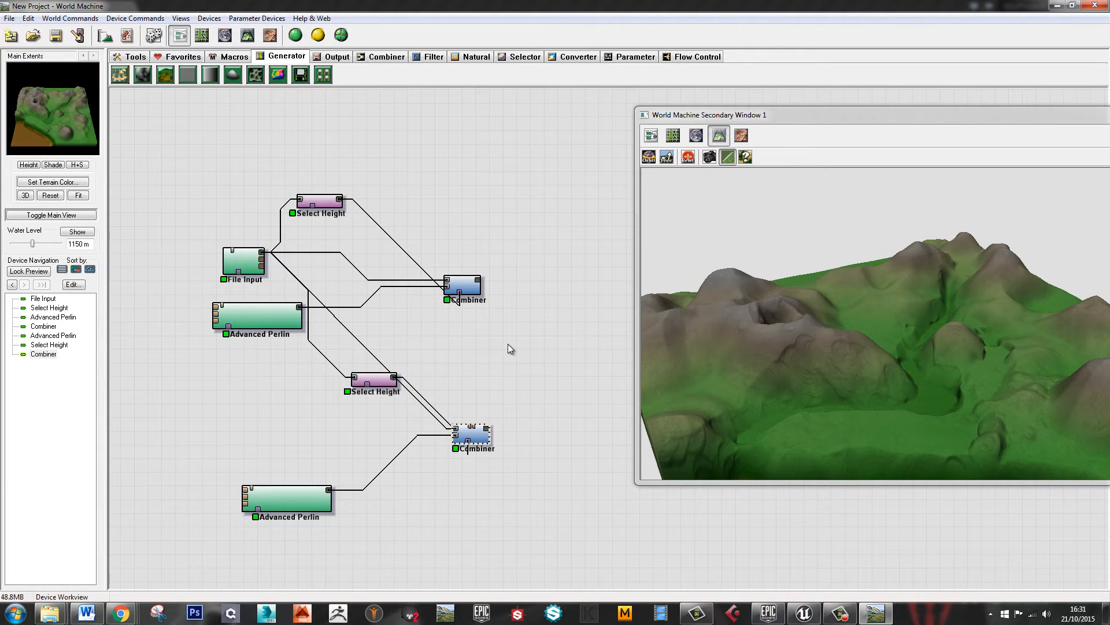
Reduce the second Advanced Perlin's feature scale to 1.54221 km and preview the lower Combiner
double_click(303, 492)
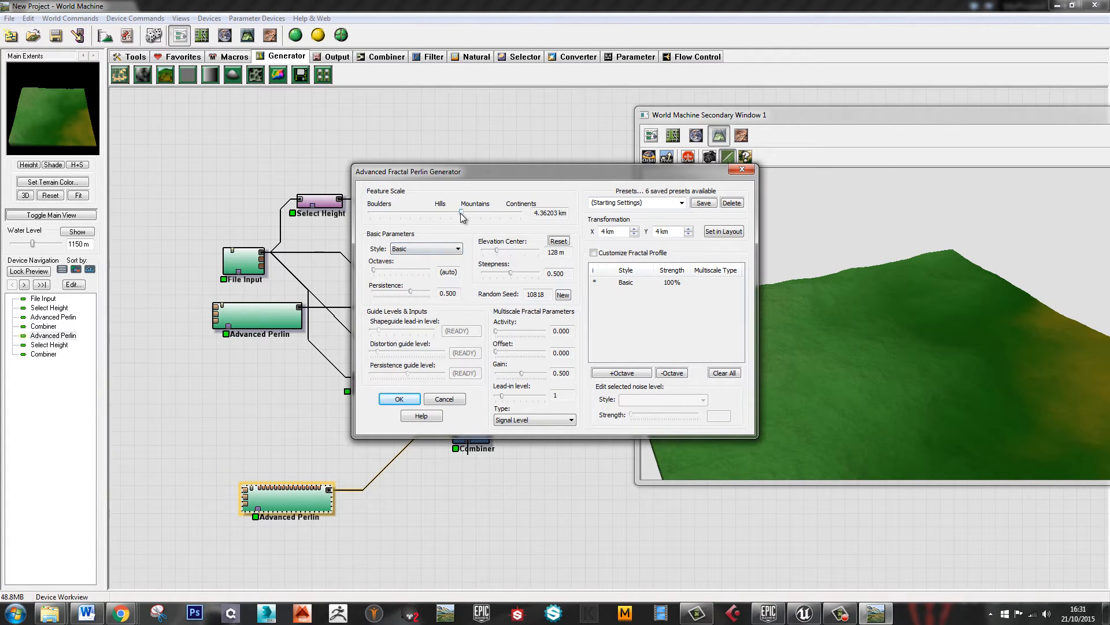
left_click_drag(461, 214, 444, 214)
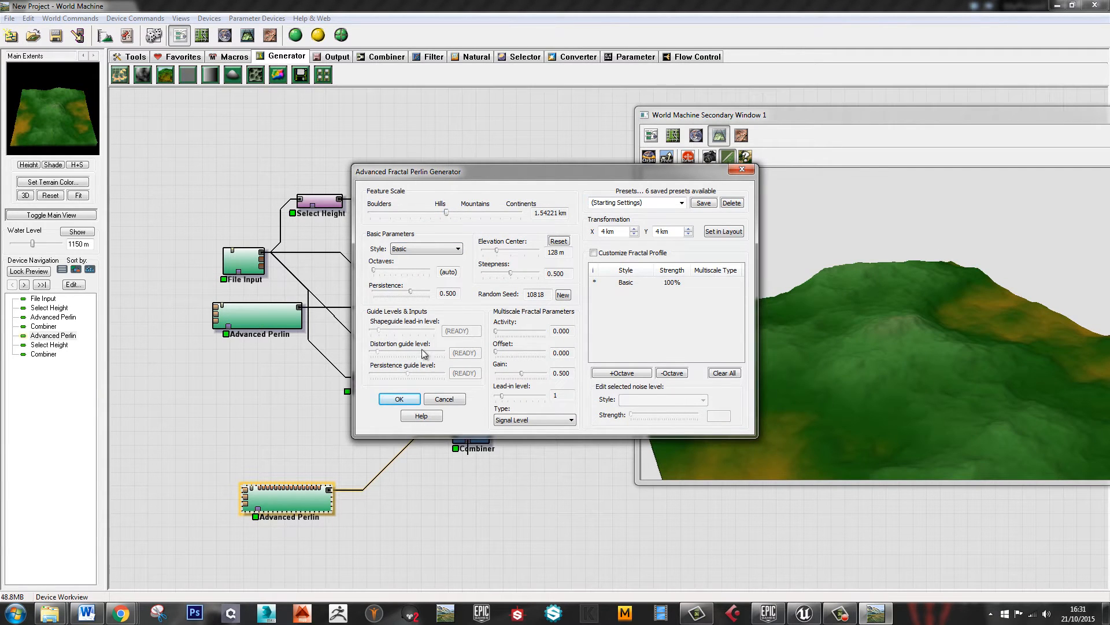
left_click(399, 399)
left_click(476, 438)
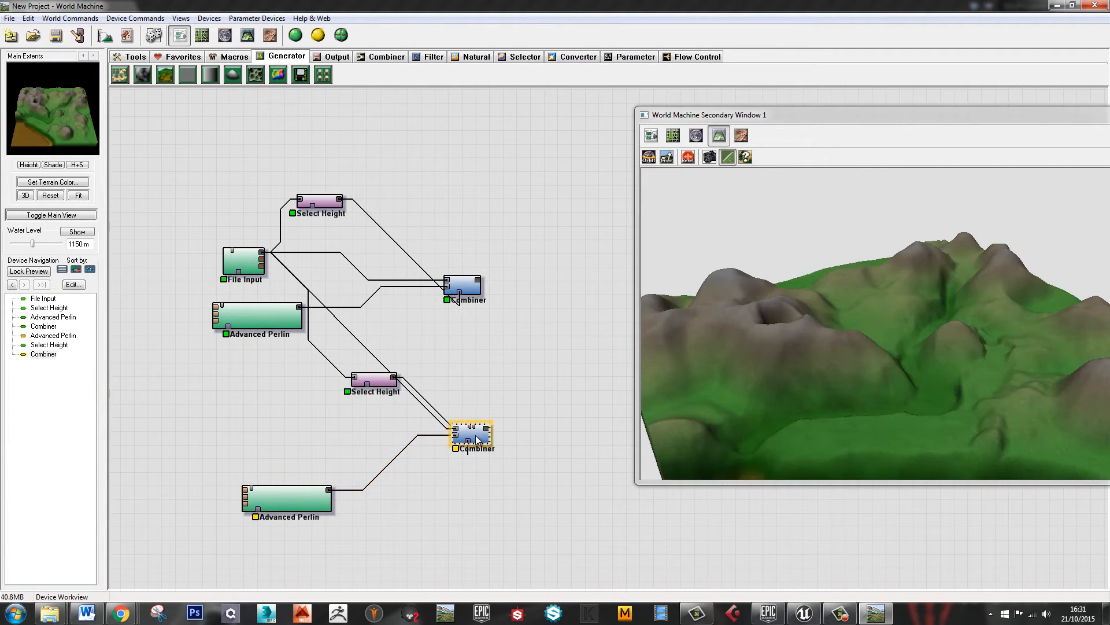
Tidy the lower branch by placing its Select Height beneath the first Advanced Perlin and moving its Combiner level with it
left_click_drag(373, 380, 319, 404)
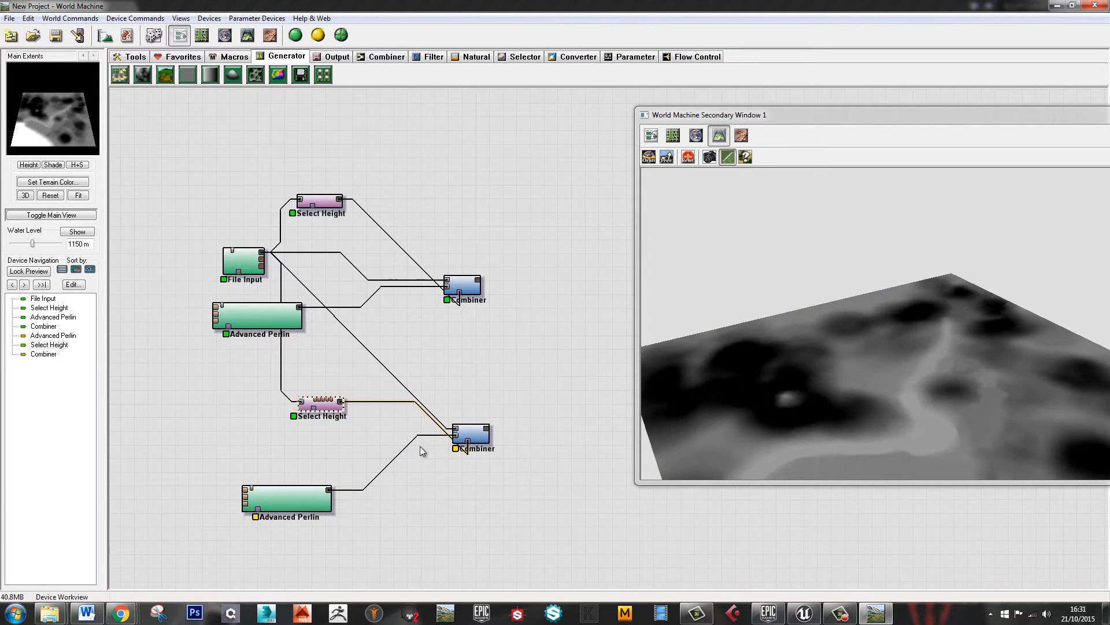
left_click_drag(475, 441, 483, 415)
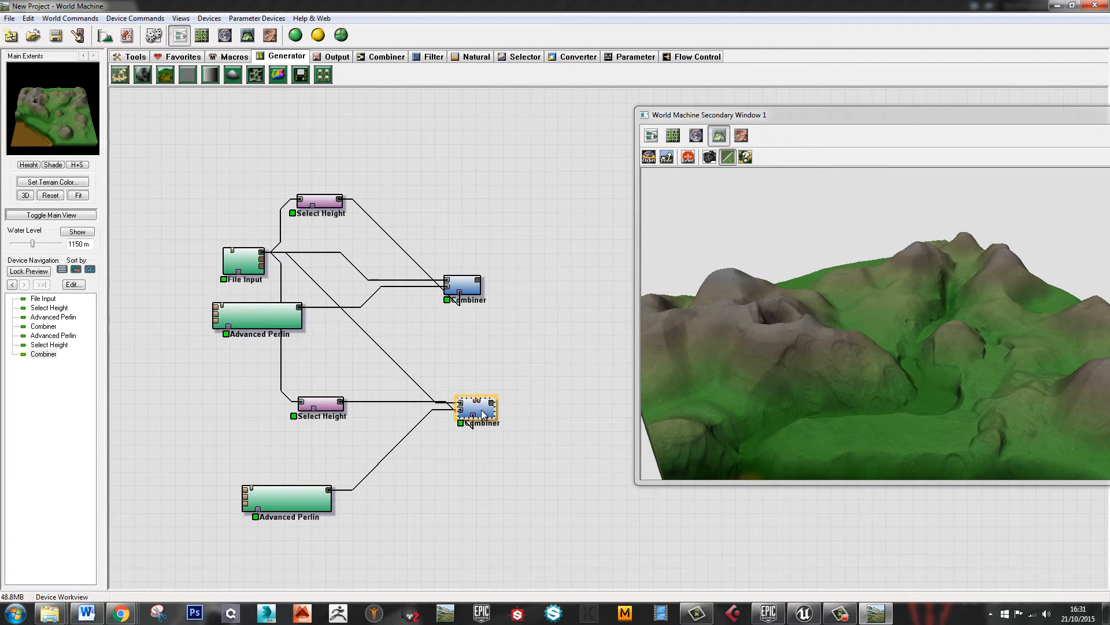
left_click_drag(482, 410, 473, 410)
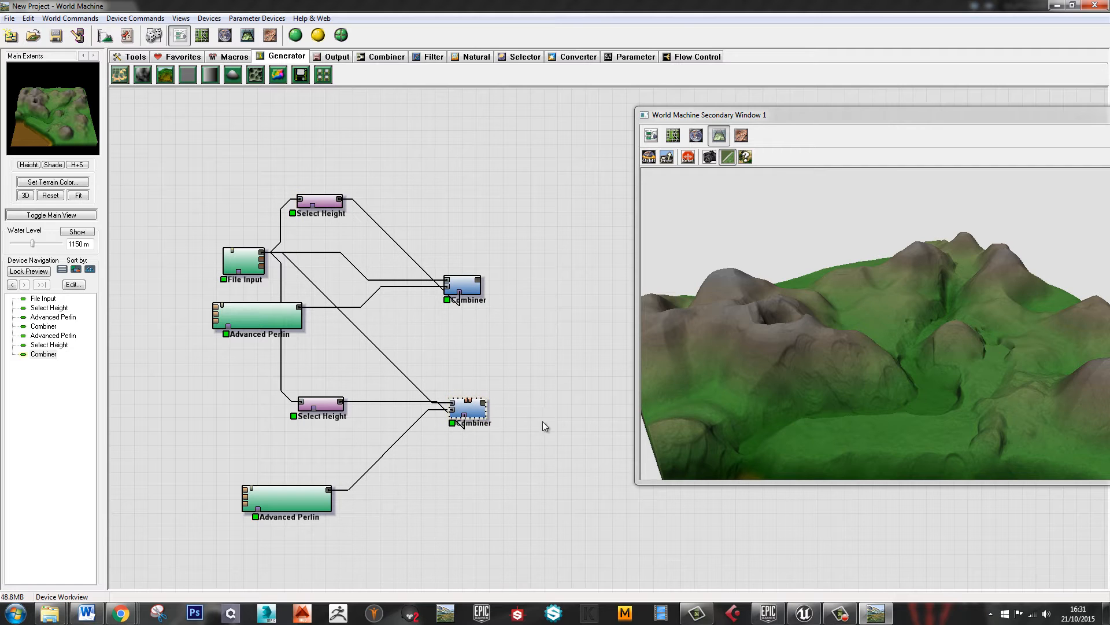
Make free space beside the network, line up the two Combiners vertically and compare their terrain previews
left_click(519, 321)
left_click_drag(785, 115, 808, 114)
left_click_drag(510, 335, 441, 311)
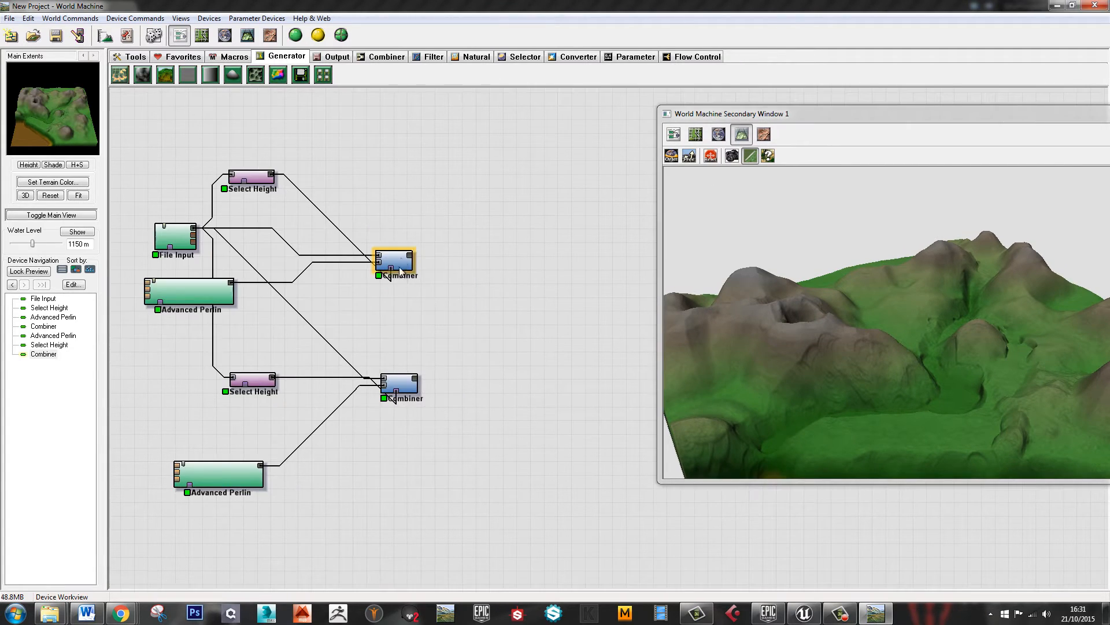
mouse_move(394, 265)
left_mouse_down()
mouse_move(401, 276)
mouse_move(395, 270)
left_mouse_up()
left_click_drag(407, 386, 403, 380)
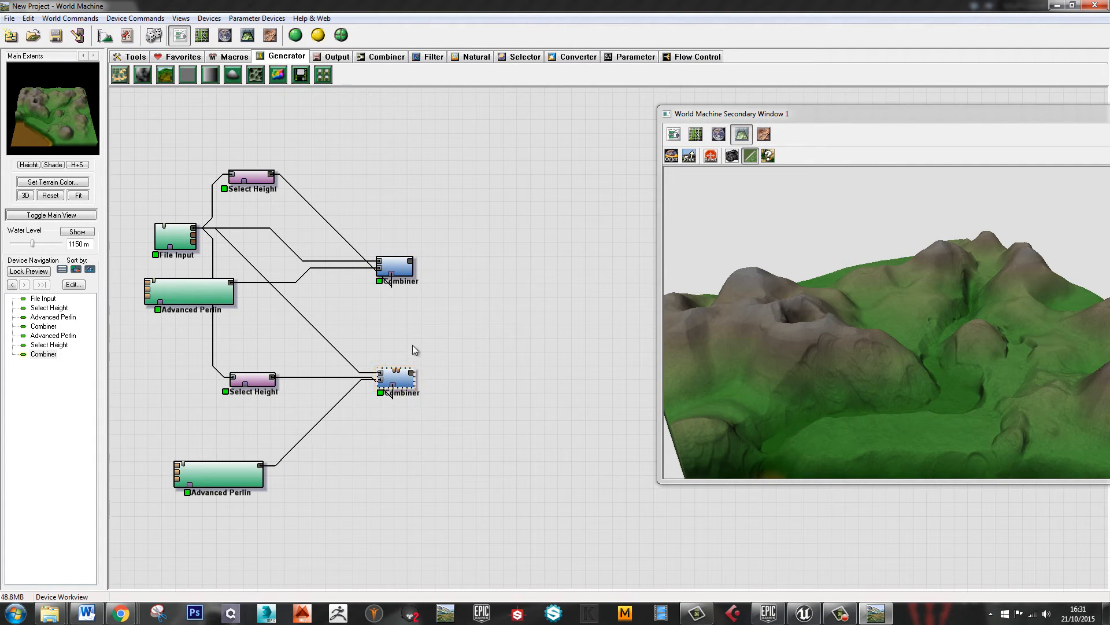
left_click(403, 262)
left_click(397, 377)
left_click(395, 266)
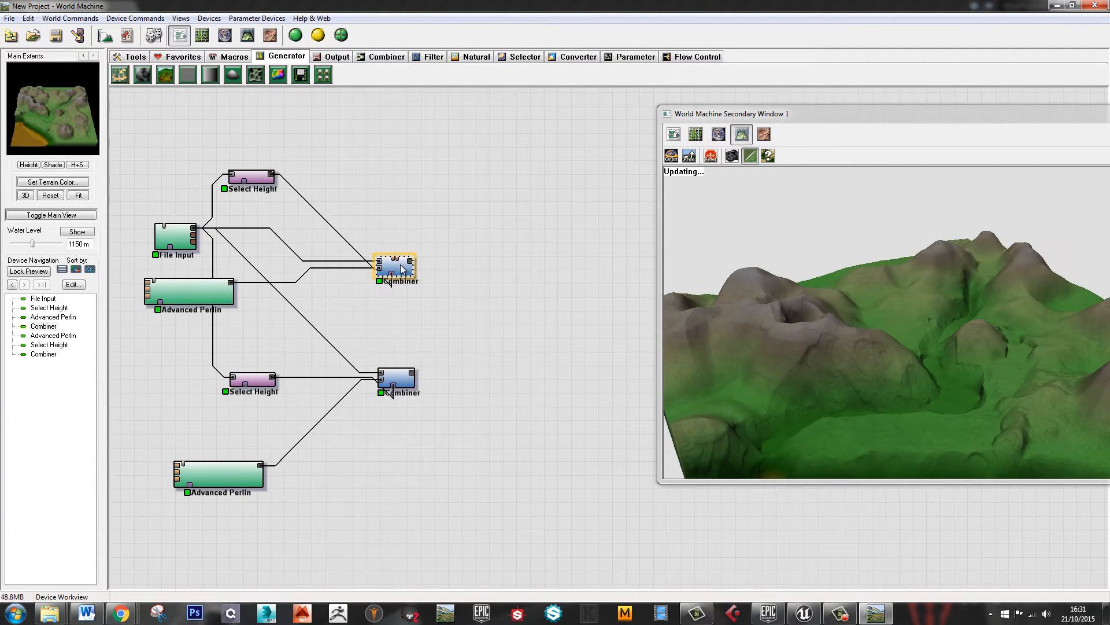
Add a third Combiner beyond the existing two and connect the upper and lower Combiners' outputs to its two inputs
left_click(434, 319)
left_click(383, 56)
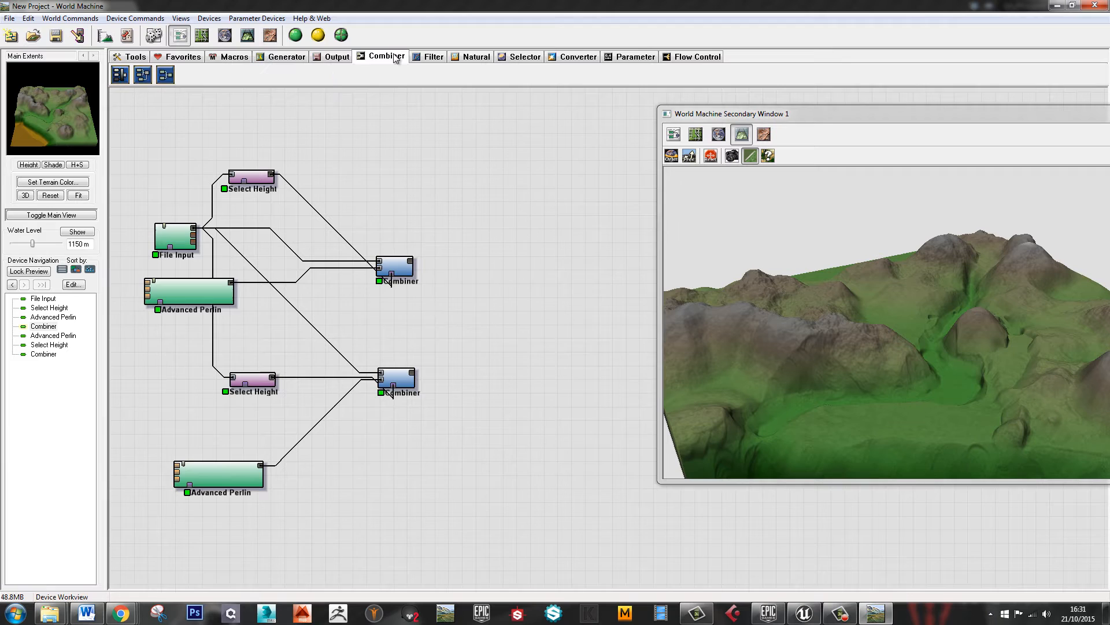
left_click(166, 74)
left_click(504, 330)
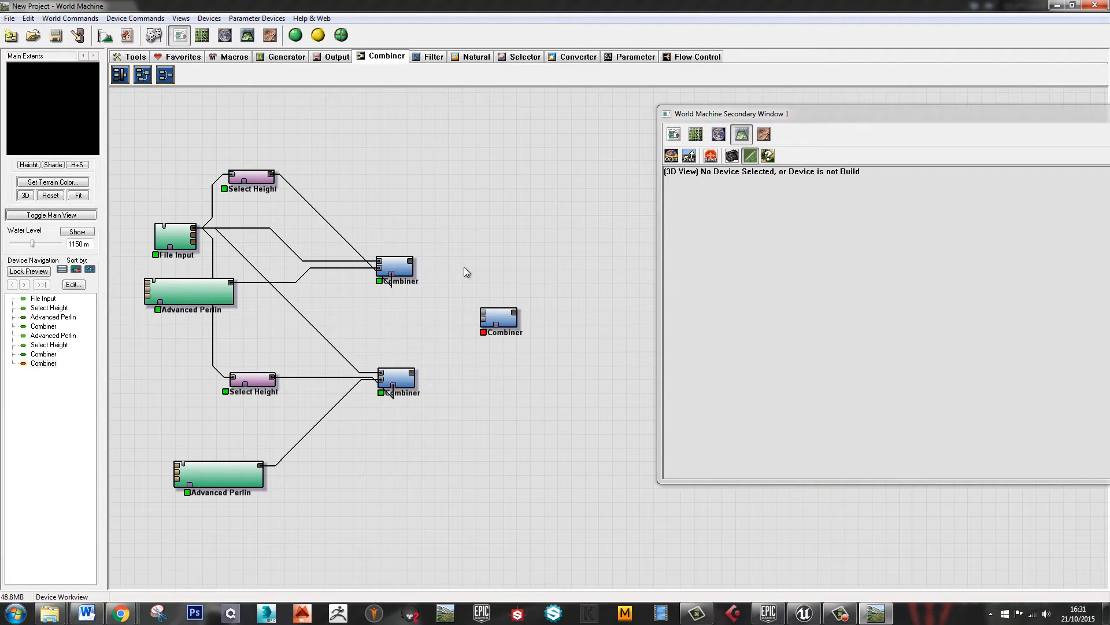
left_click_drag(415, 266, 482, 313)
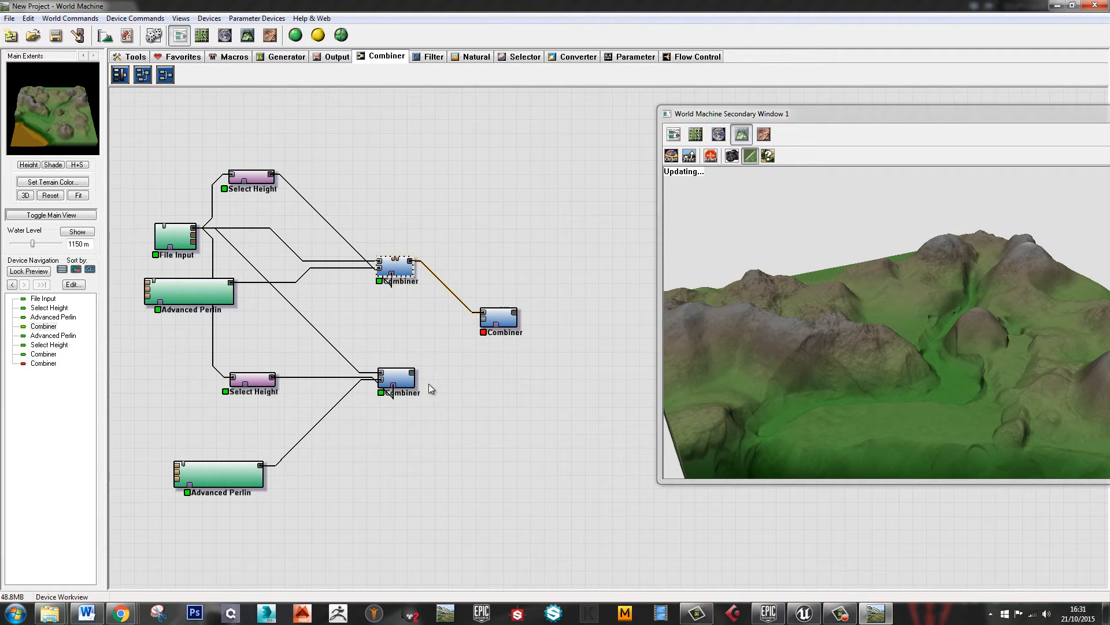
left_click_drag(413, 375, 484, 317)
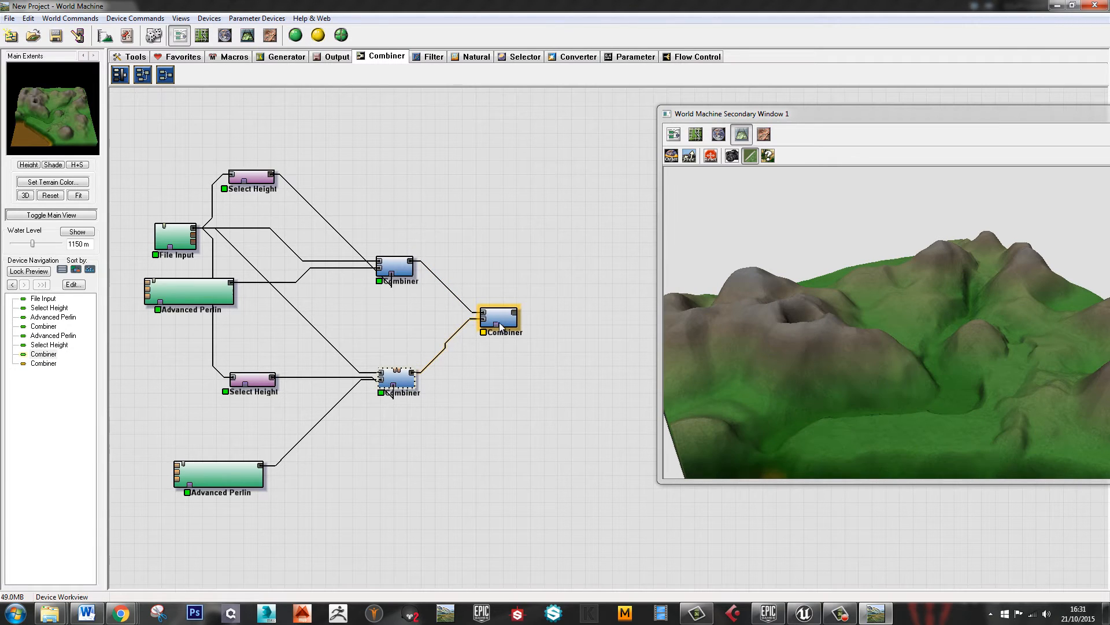
Set the third Combiner's method to Detail and build the terrain
double_click(506, 323)
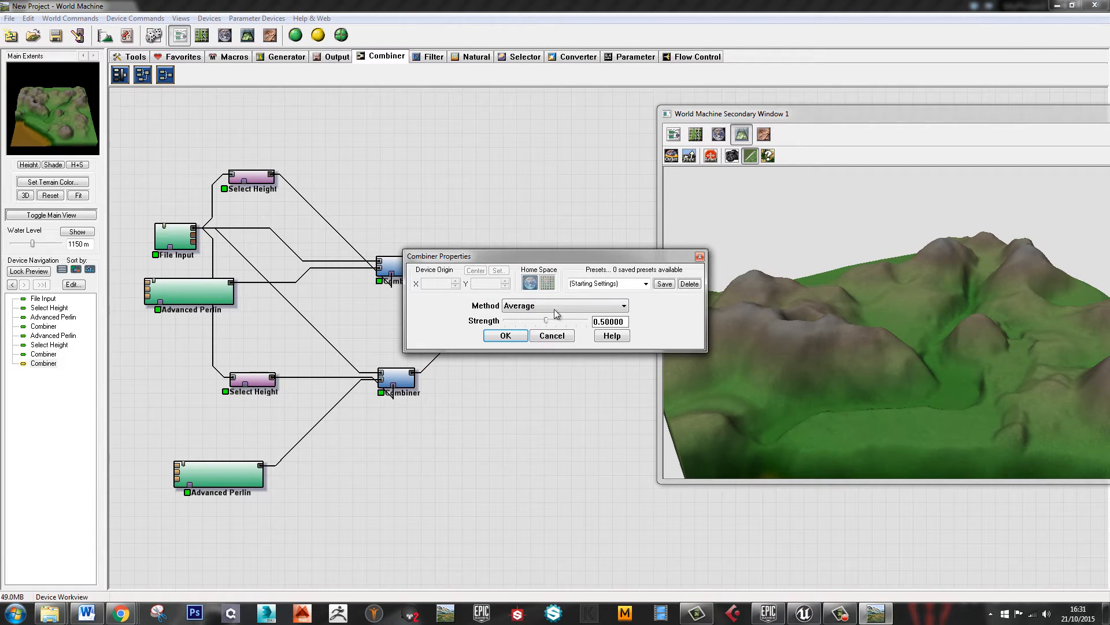
left_click_drag(588, 260, 474, 125)
left_click(439, 169)
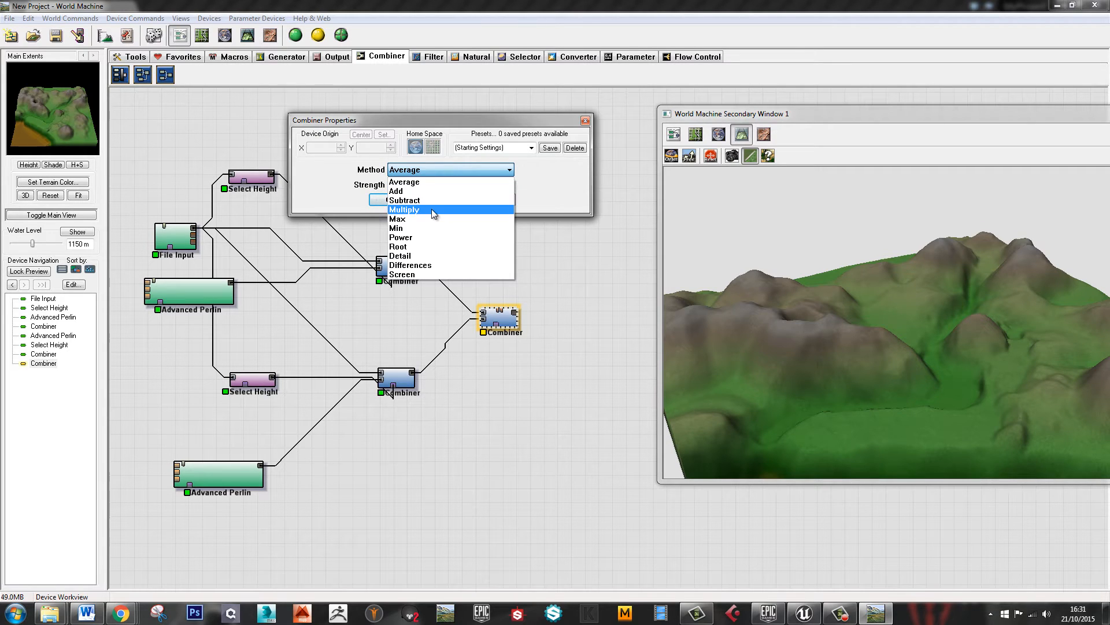
left_click(439, 255)
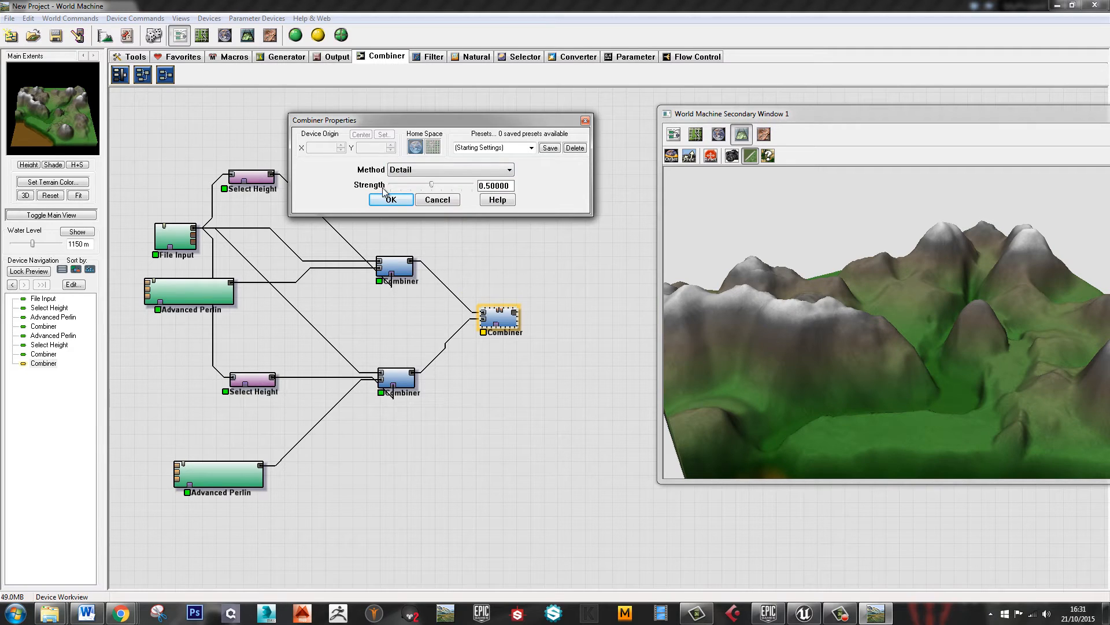
left_click(396, 200)
left_click(313, 37)
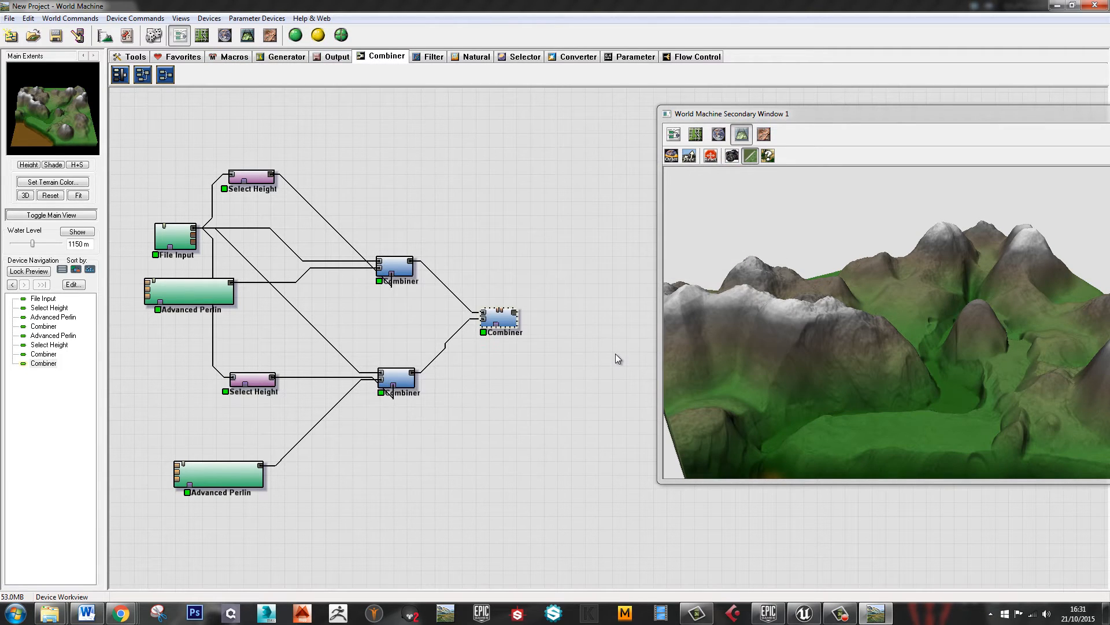
Swap the third Combiner's two inputs and rebuild the terrain
left_click_drag(894, 388, 983, 435)
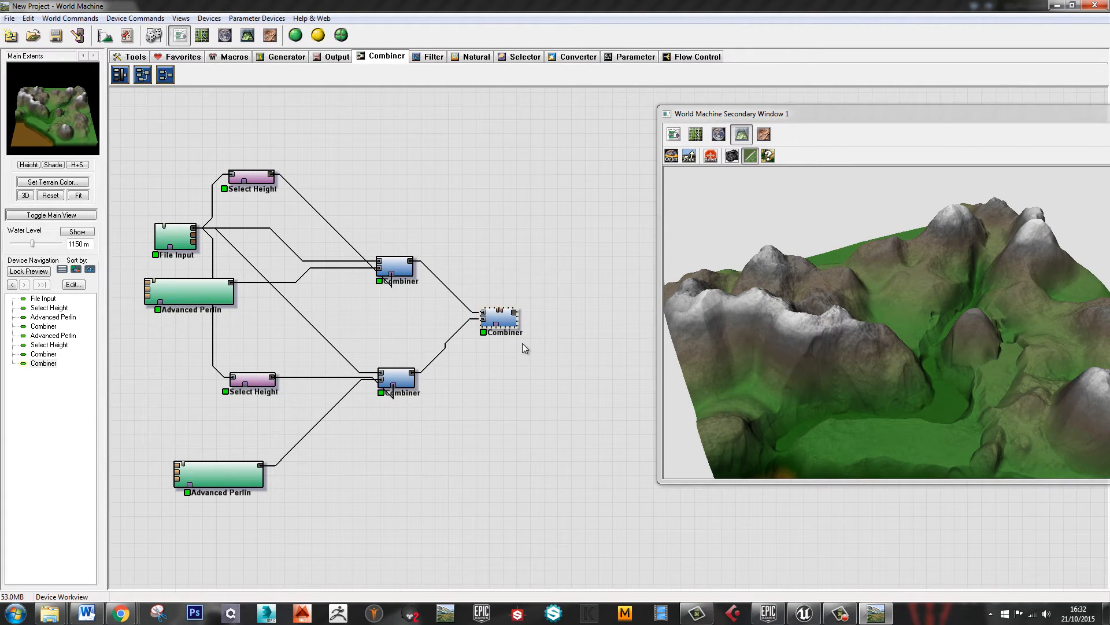
right_click(508, 324)
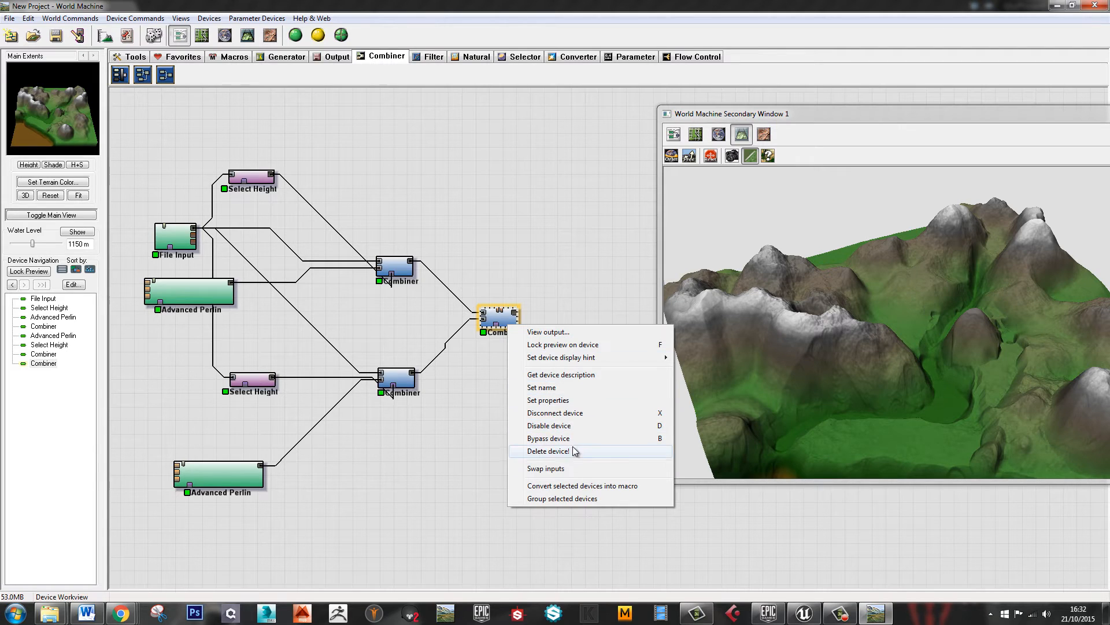
left_click(570, 467)
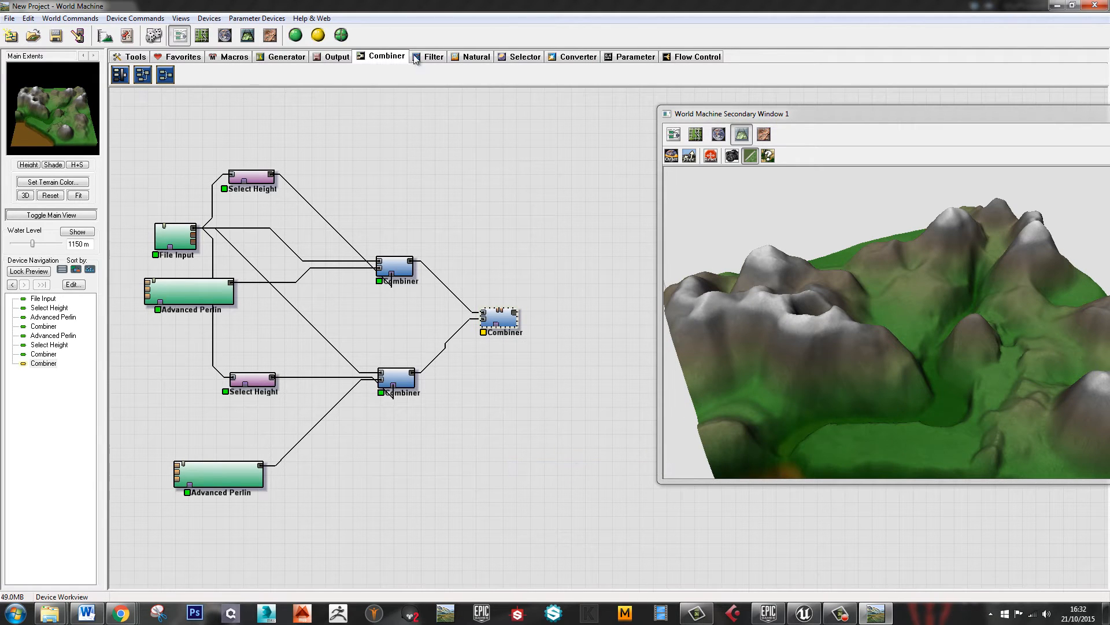
left_click(295, 36)
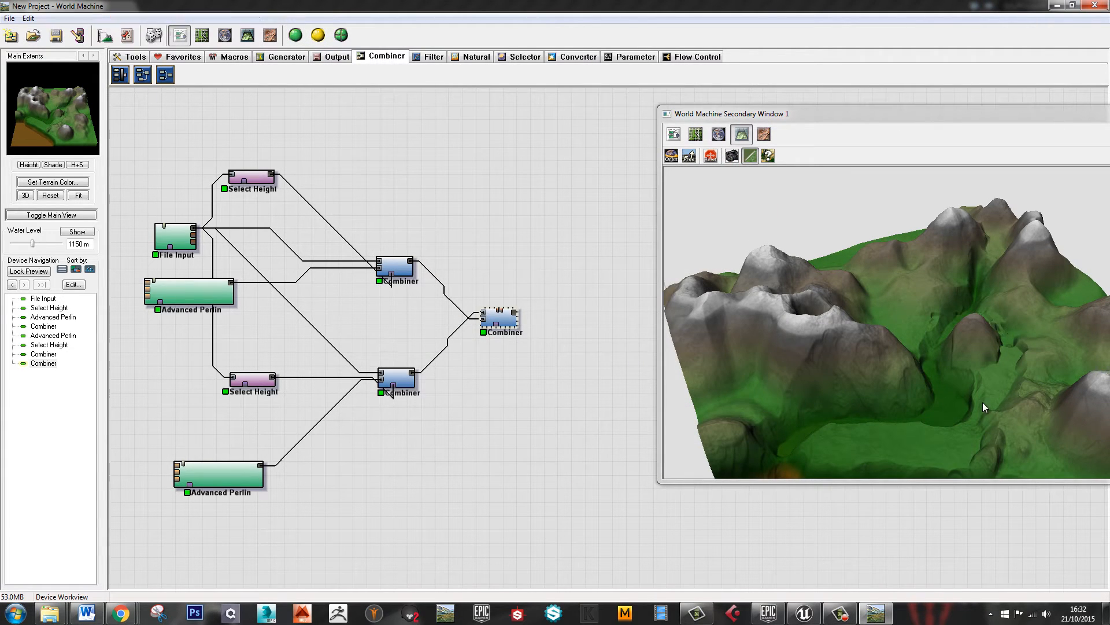
Swap the third Combiner's inputs back, rebuild the terrain and inspect the whole landscape in the 3D preview
left_click_drag(502, 328, 507, 325)
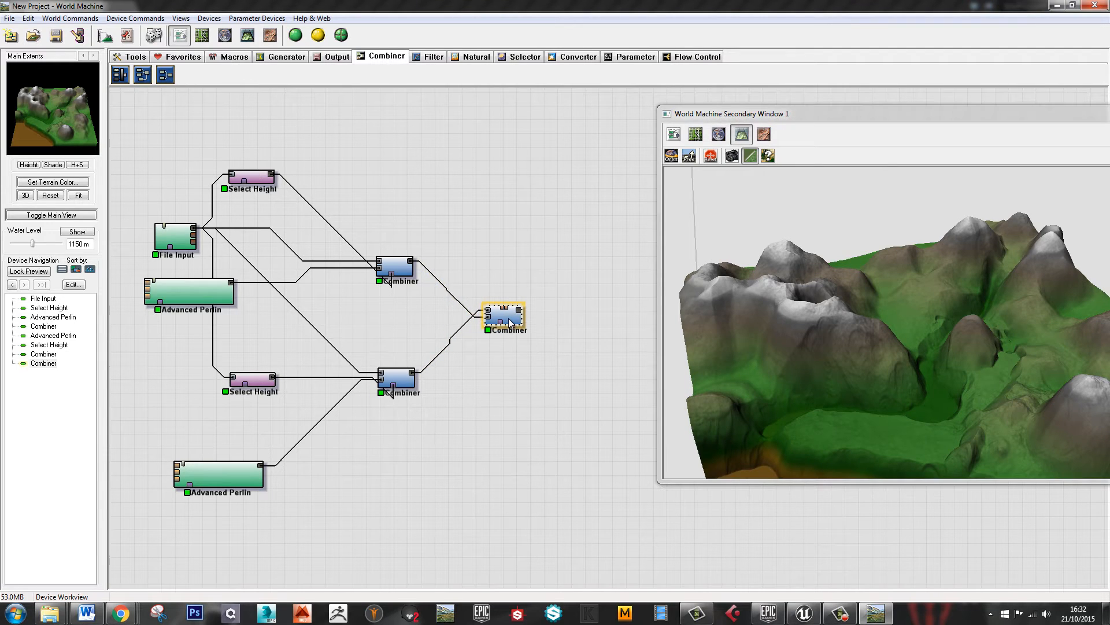
right_click(513, 318)
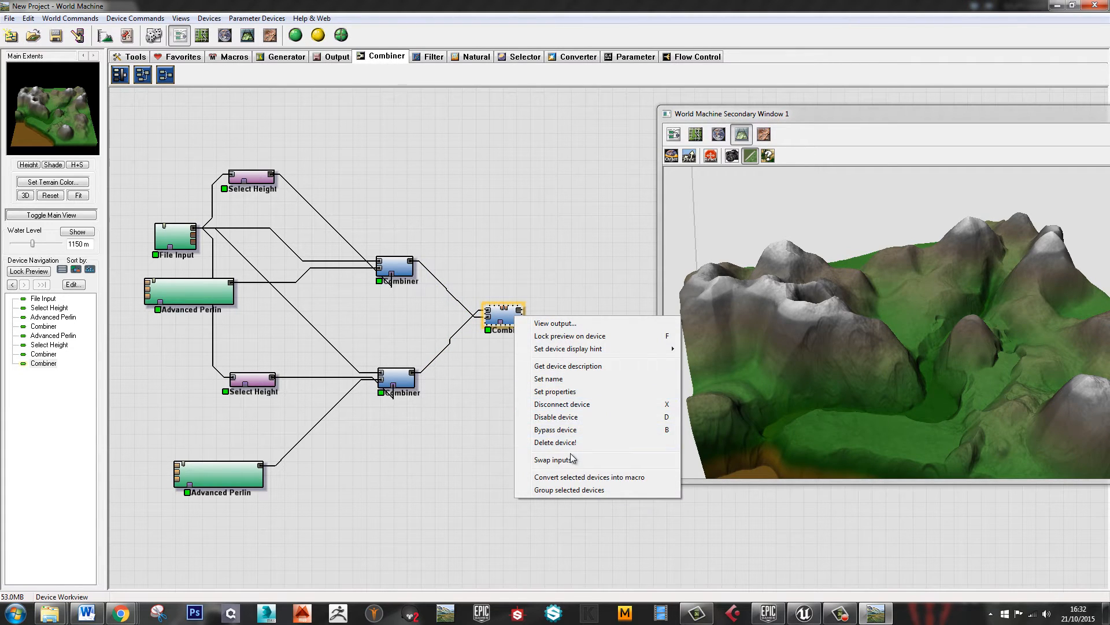
left_click(554, 459)
left_click(295, 35)
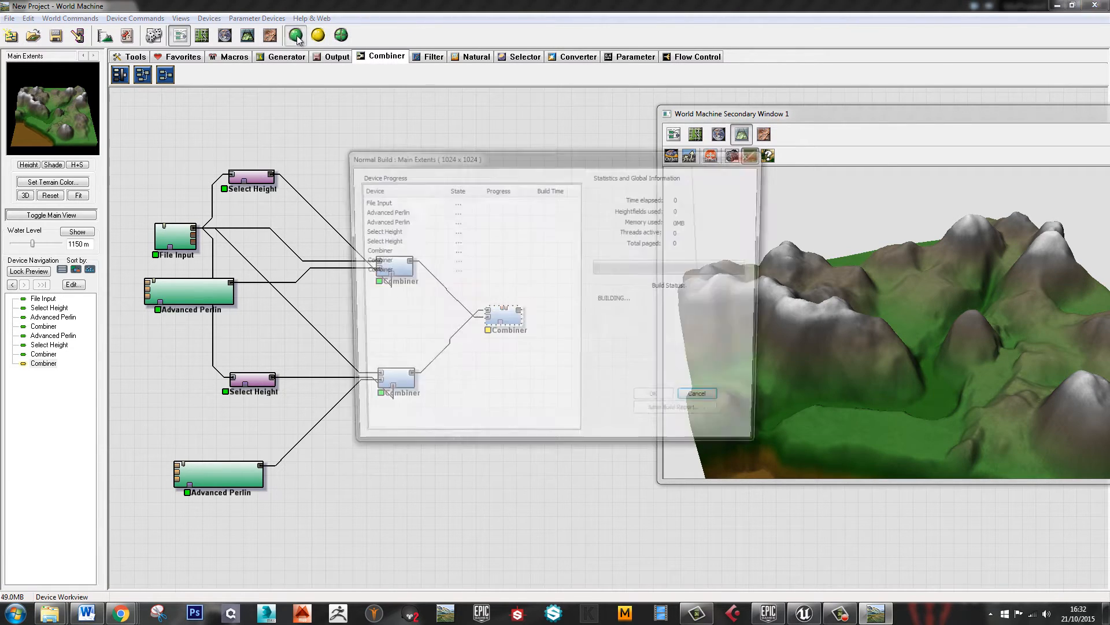
left_click_drag(881, 396, 904, 383)
mouse_move(904, 383)
right_mouse_down()
mouse_move(905, 360)
mouse_move(908, 373)
right_mouse_up()
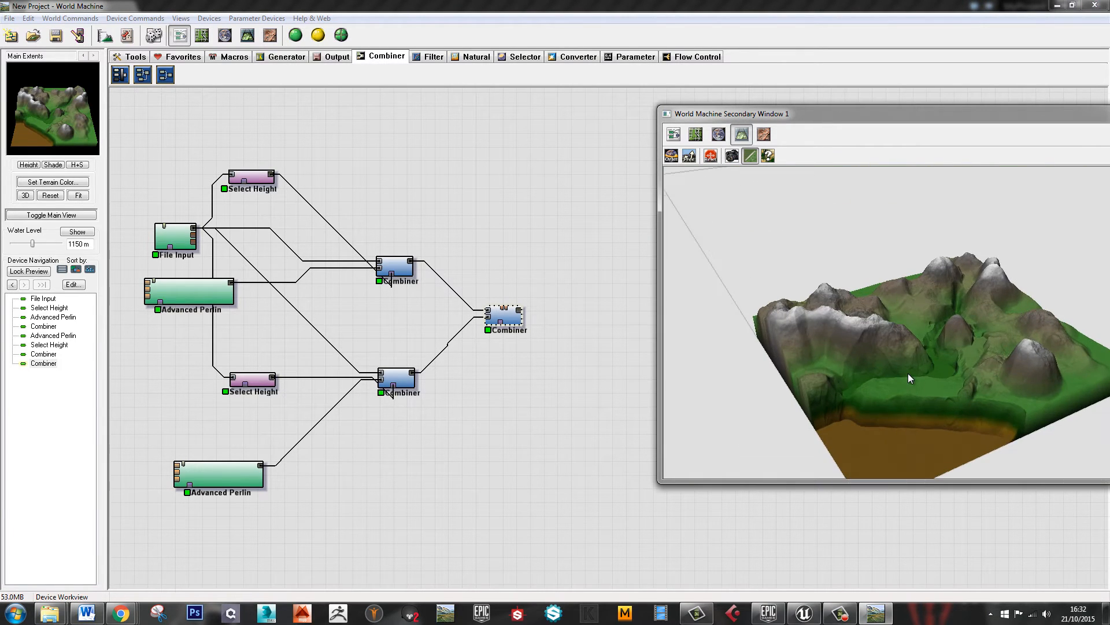
mouse_move(908, 373)
left_mouse_down()
mouse_move(881, 360)
mouse_move(908, 357)
left_mouse_up()
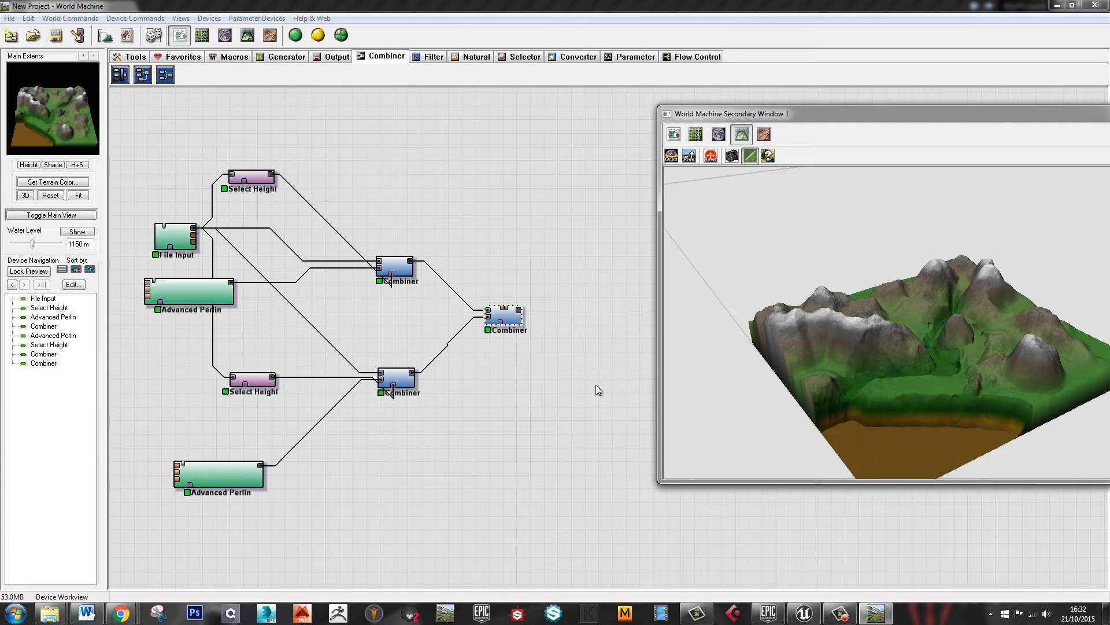
Move the third Combiner closer to the other two, roughly centred vertically between them
left_click_drag(511, 320, 491, 323)
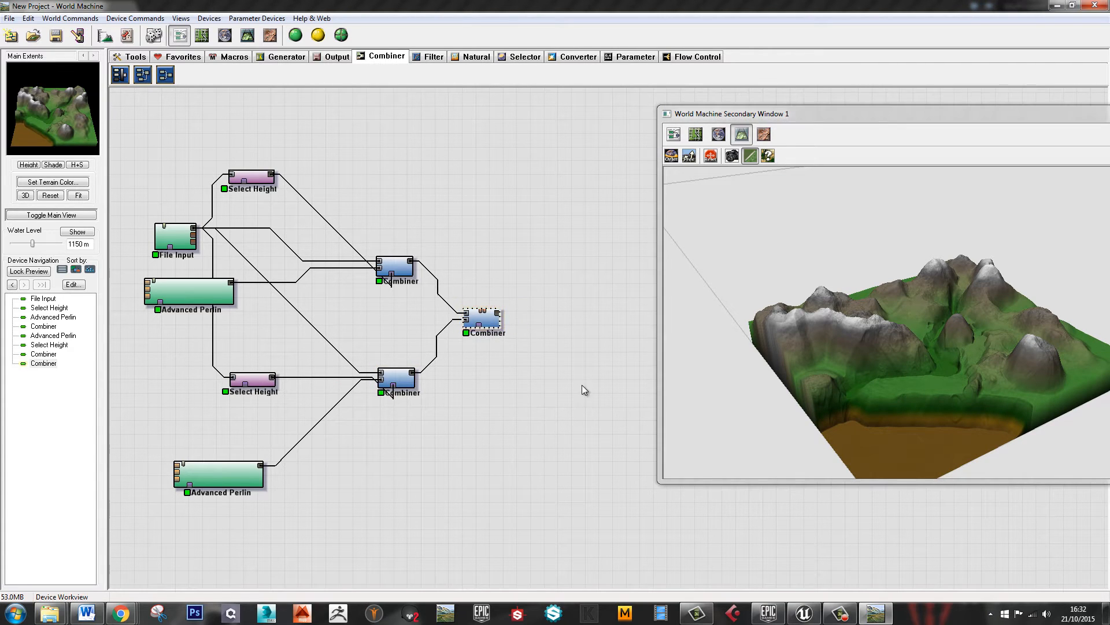
left_click_drag(583, 386, 449, 369)
scroll(450, 369, "down", 2)
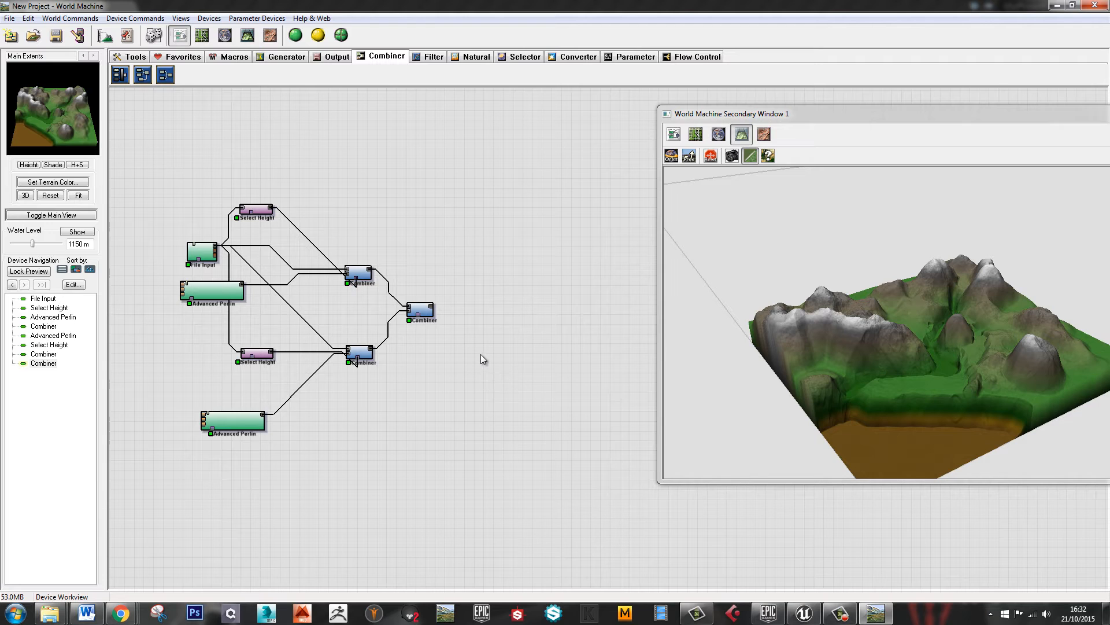
left_click_drag(426, 318, 425, 314)
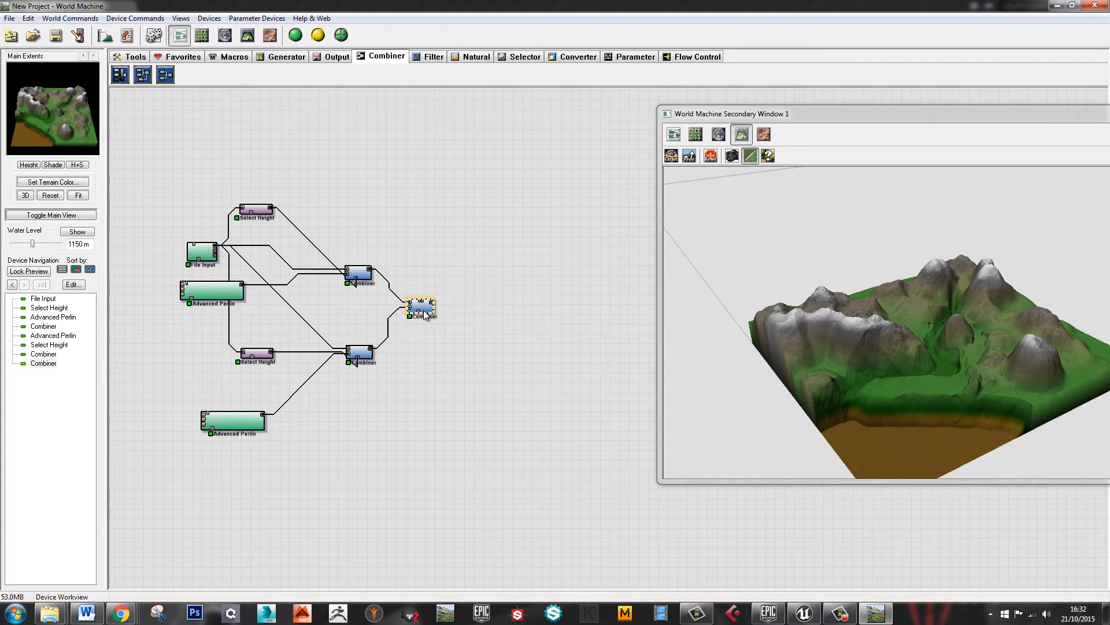
Select every device in the network and group them
left_click_drag(129, 149, 486, 478)
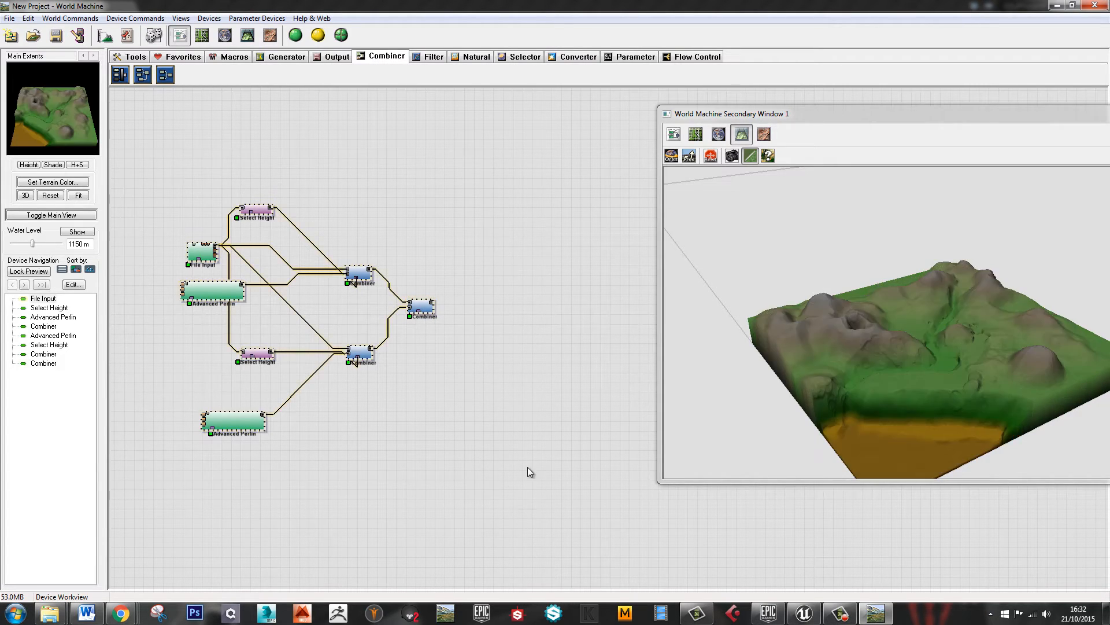
right_click(245, 418)
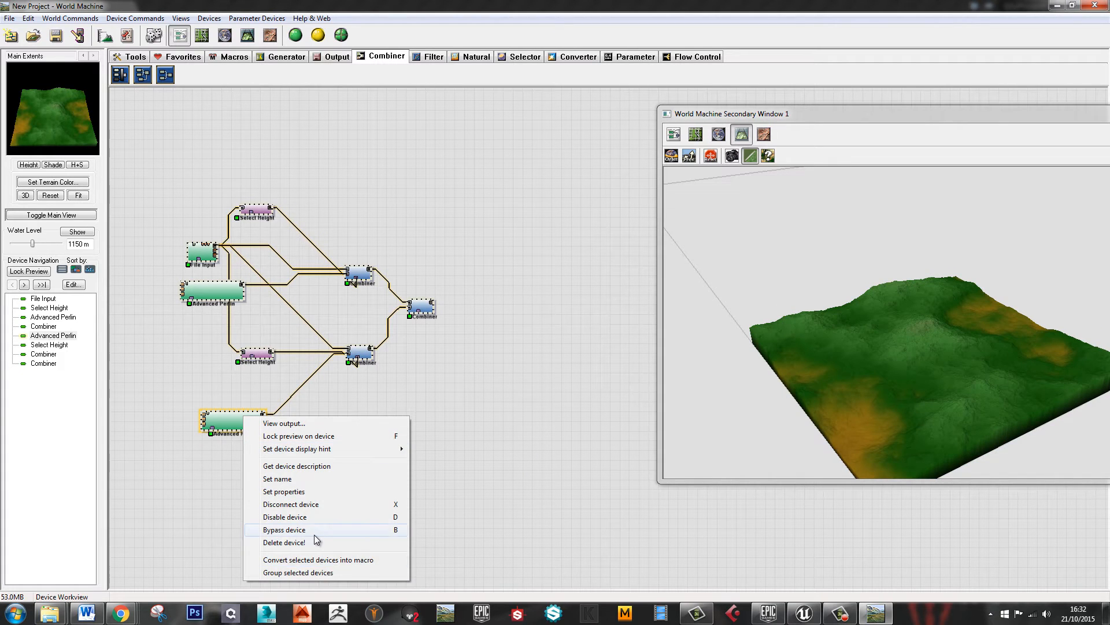
left_click(324, 572)
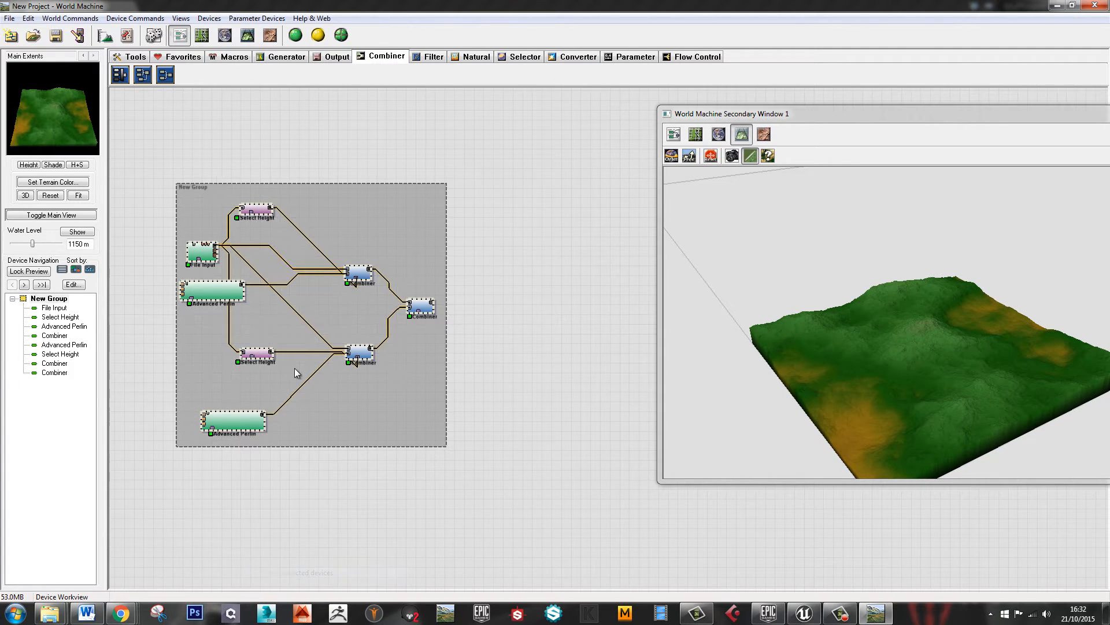
Name the new group Generator and give it a light green colour with RGB 116, 200, 106
double_click(192, 187)
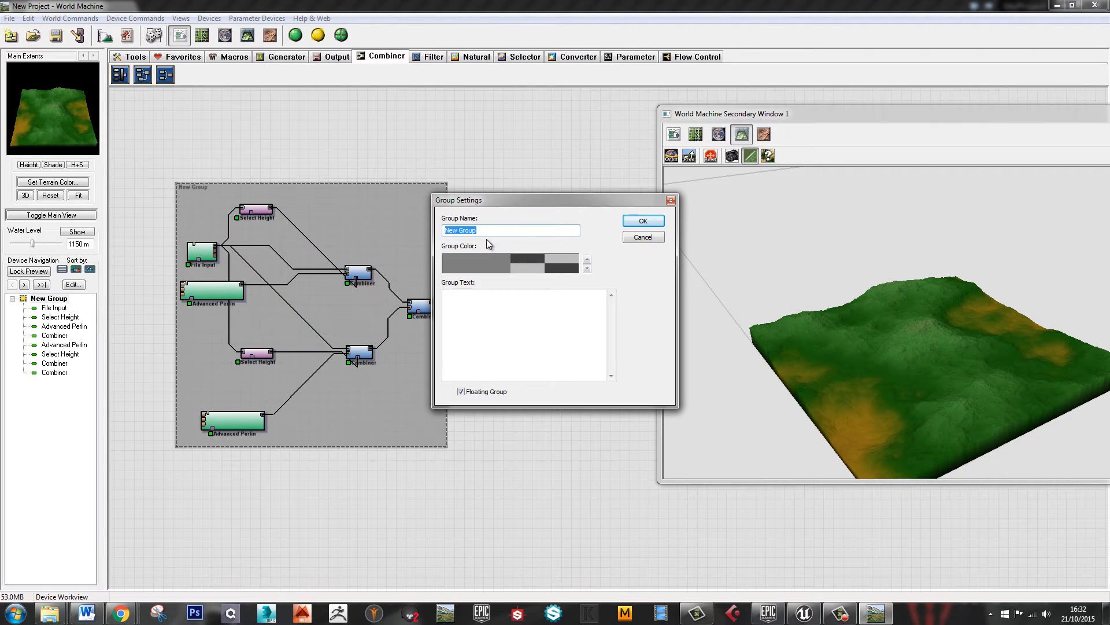
type("Generator")
left_click(476, 259)
left_click_drag(575, 295, 591, 285)
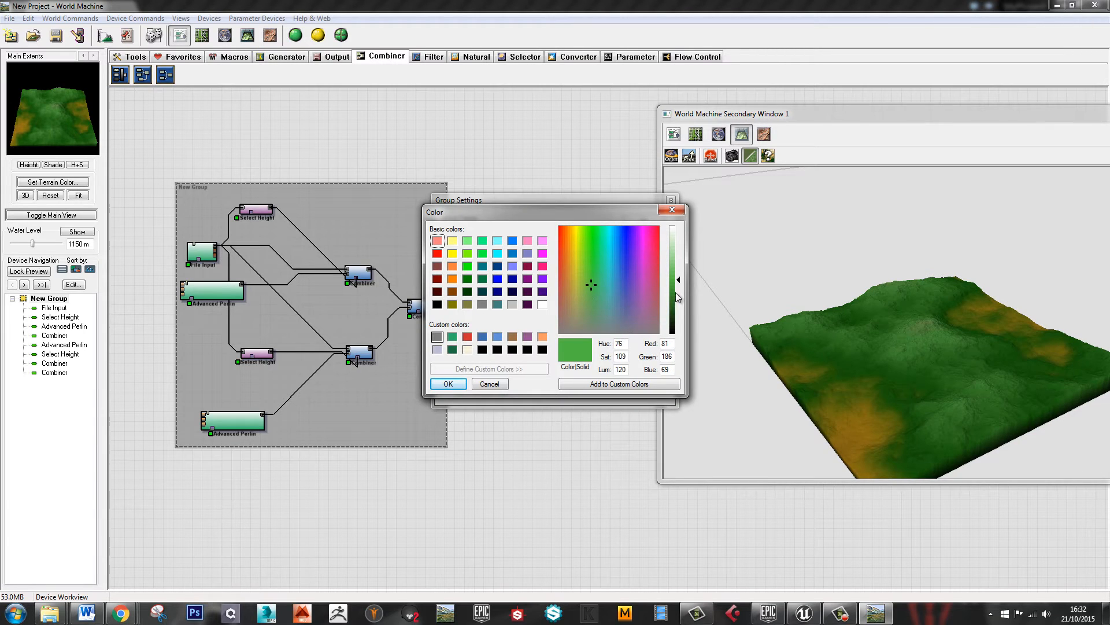
left_click_drag(680, 282, 678, 269)
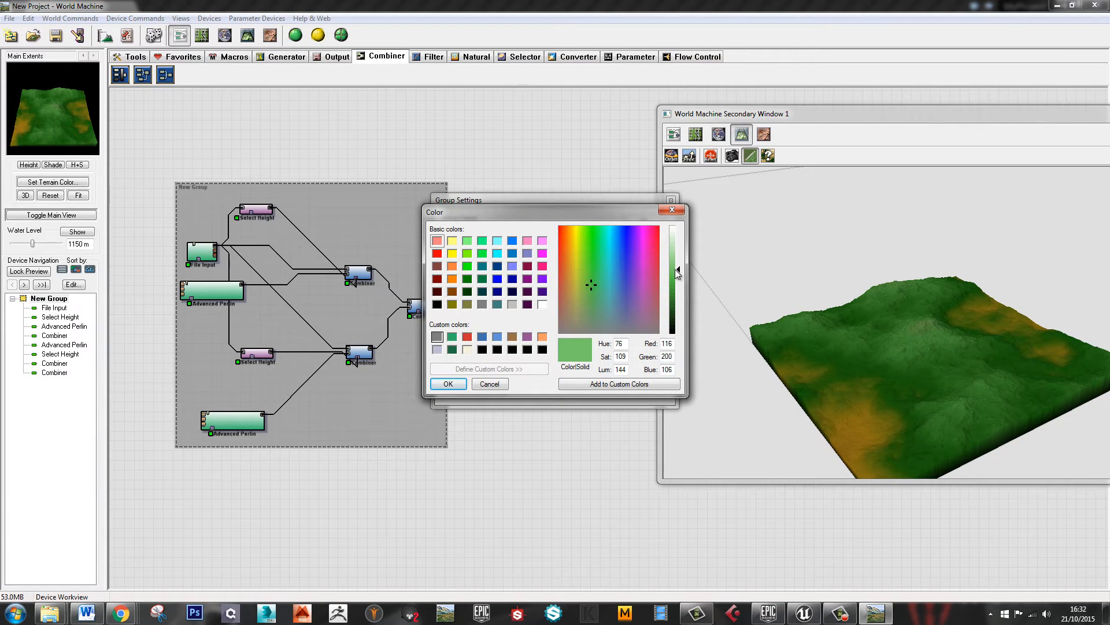
left_click(461, 386)
left_click(642, 222)
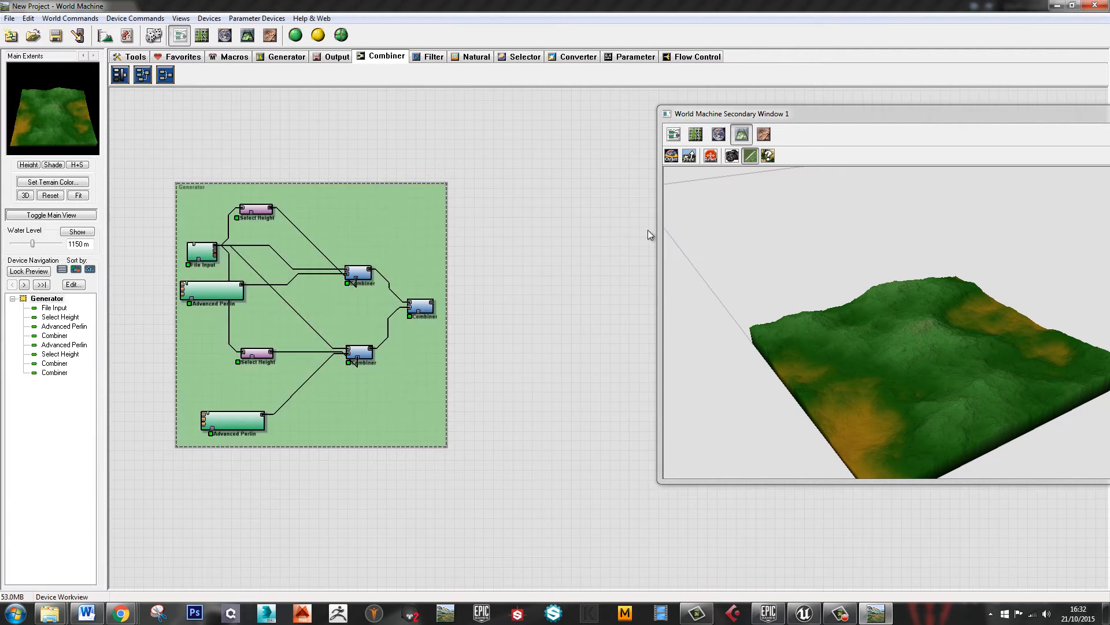
Compare the final Combiner's terrain preview with those of the upper and lower Combiners
left_click_drag(537, 377, 463, 357)
scroll(495, 360, "down", 1)
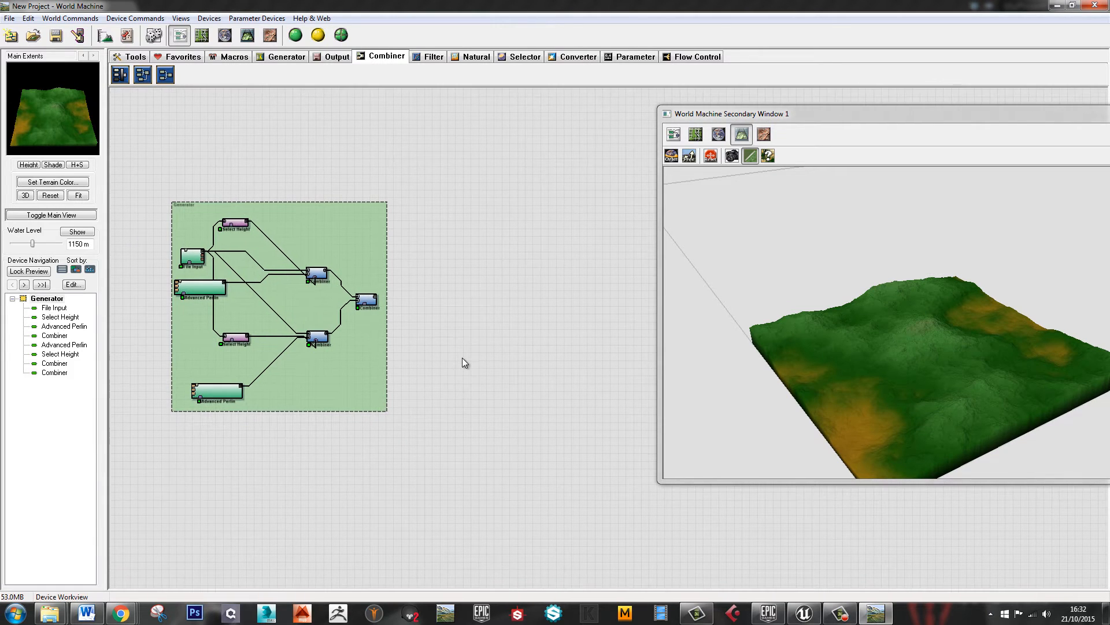
left_click(371, 305)
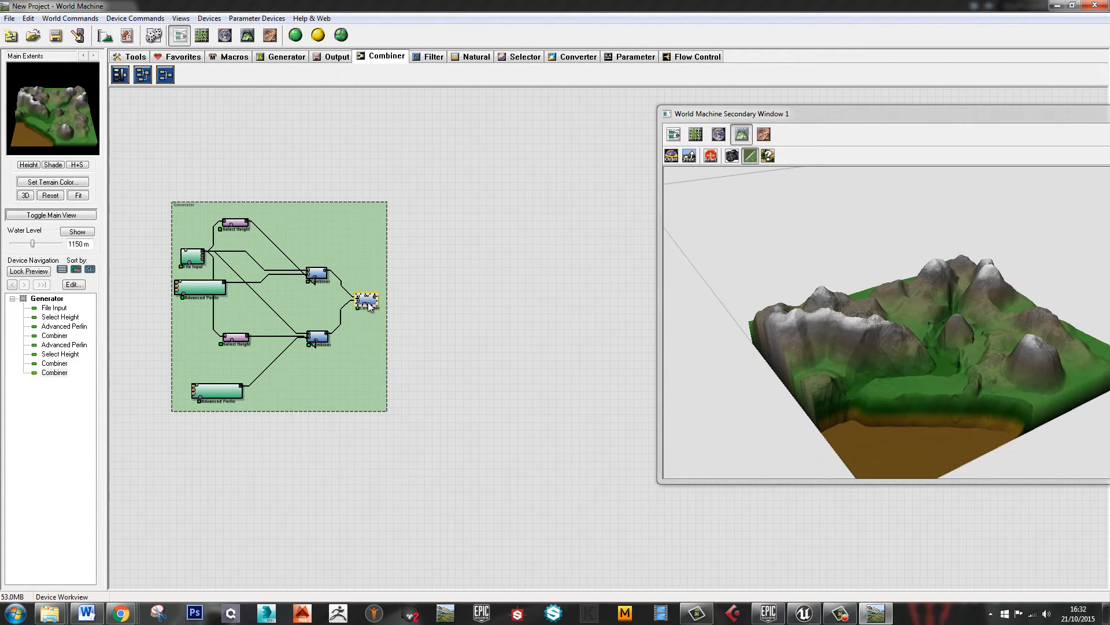
left_click(318, 278)
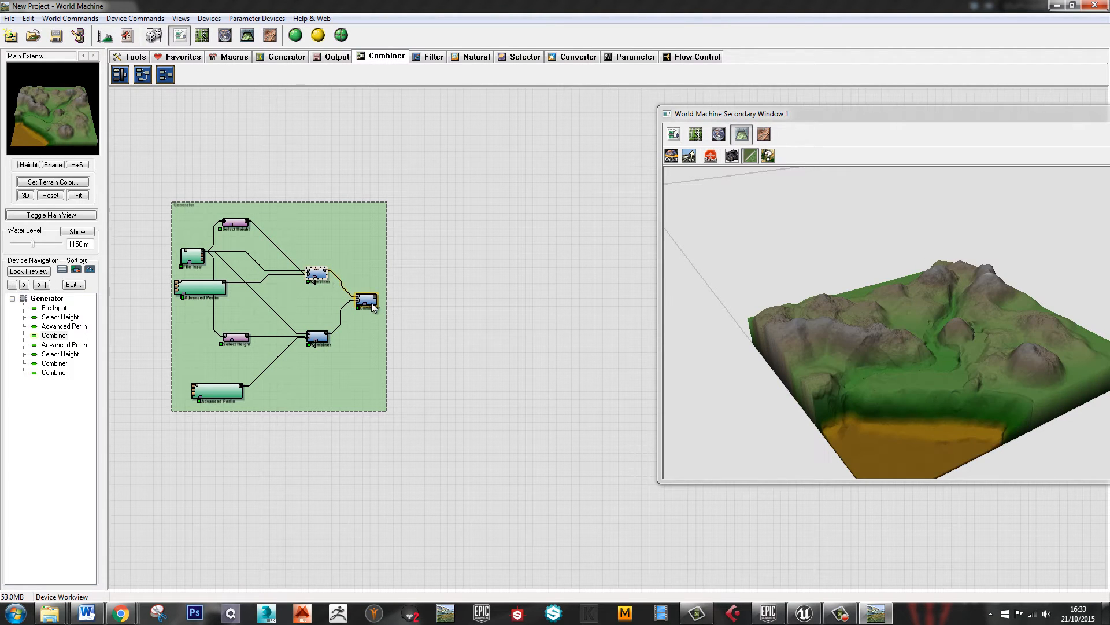
left_click(322, 338)
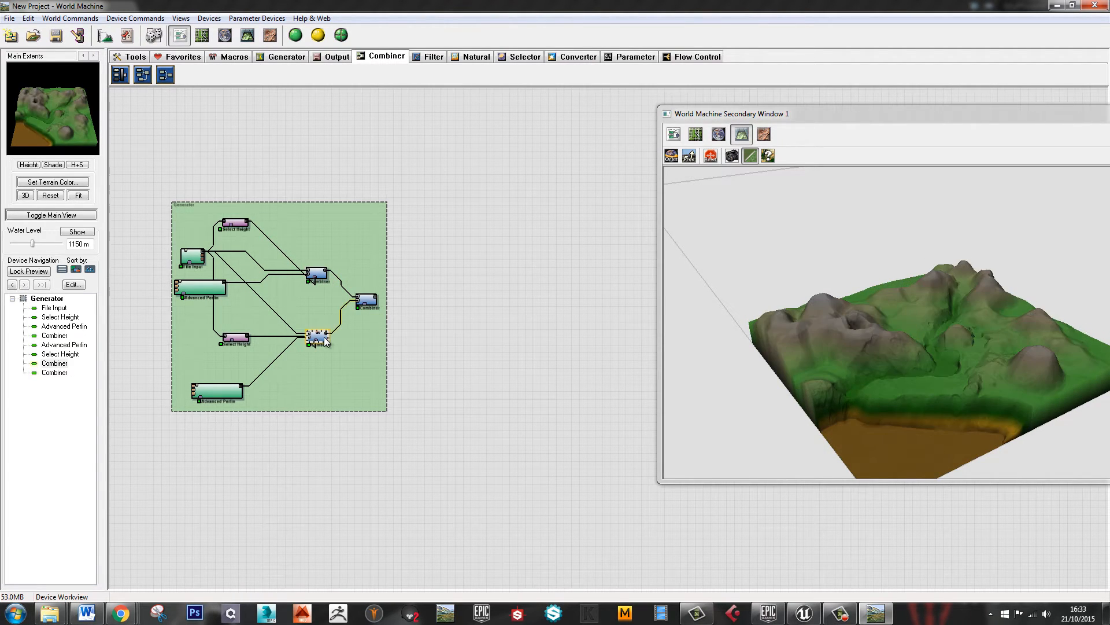
left_click(319, 275)
Lower the final Combiner's Detail strength and rebuild the terrain
double_click(371, 303)
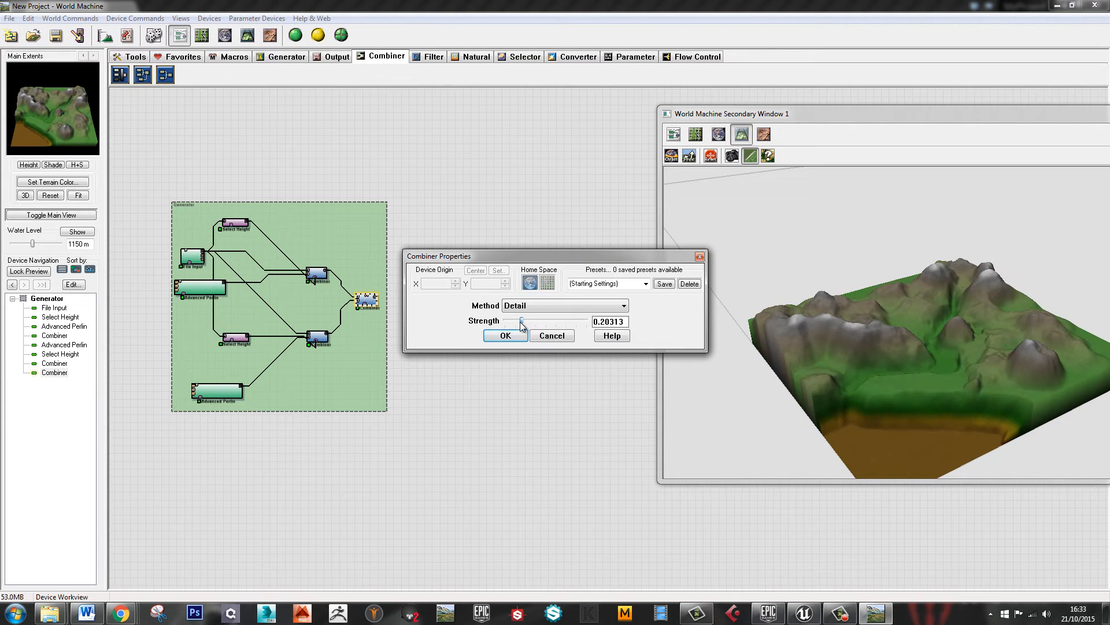
left_click_drag(545, 321, 503, 325)
left_click(520, 335)
left_click(302, 34)
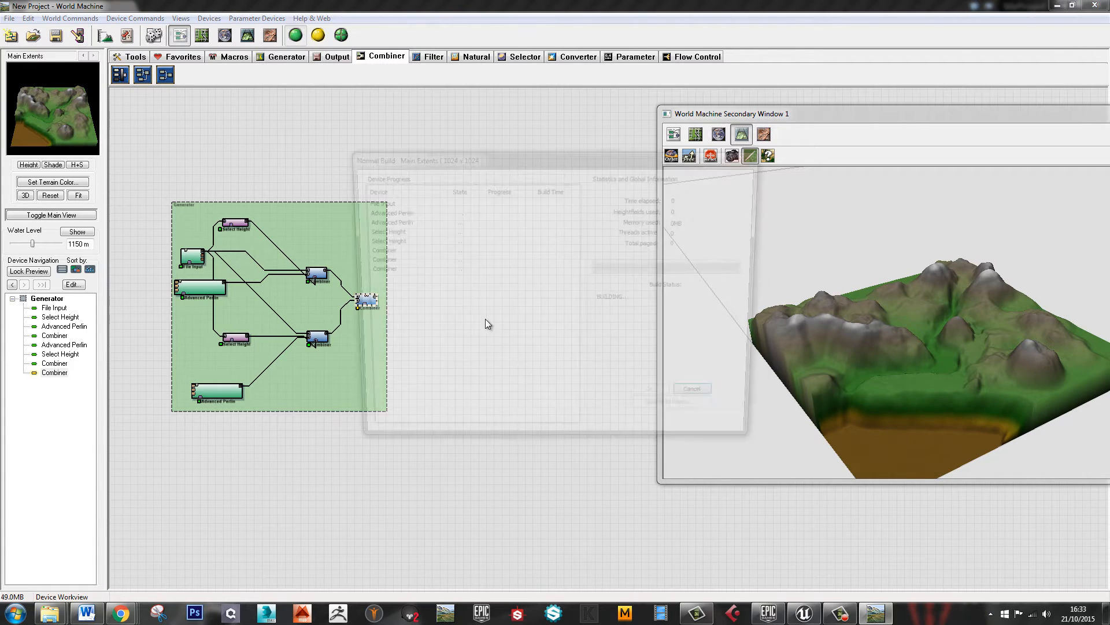
Add an Erosion device outside the Generator group and connect the final Combiner's output to its input
middle_click_drag(477, 368, 470, 361)
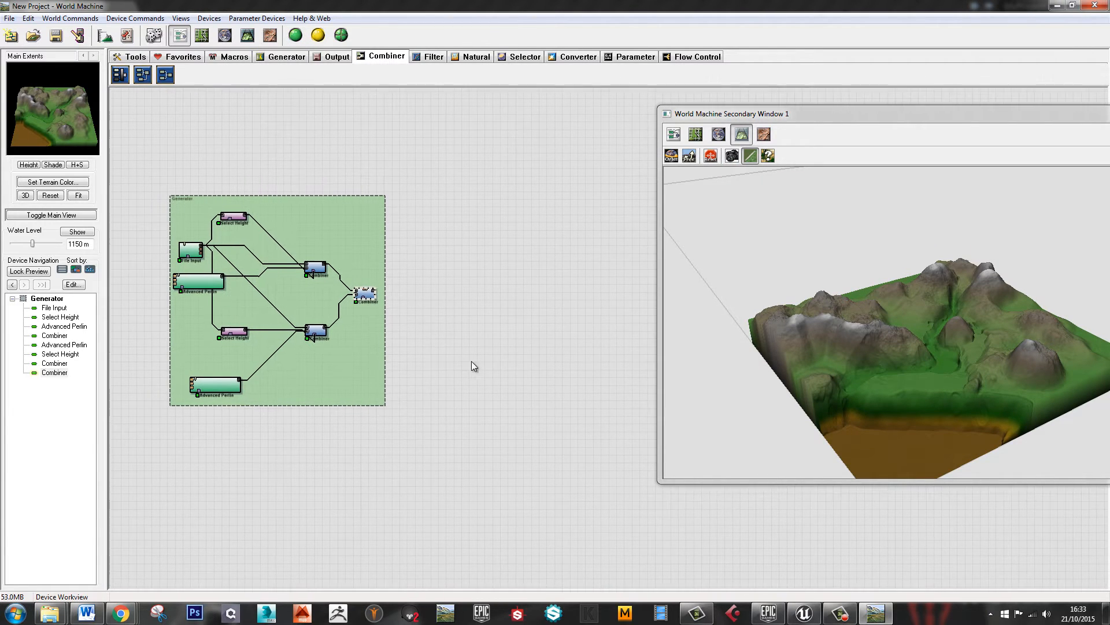
scroll(419, 308, "up", 1)
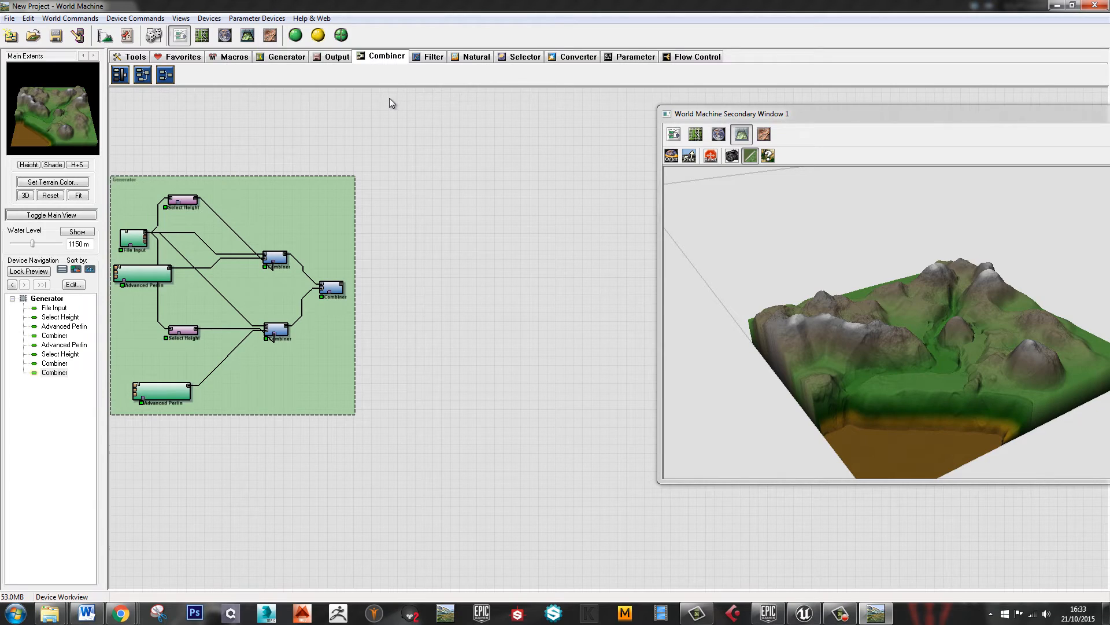
left_click(327, 58)
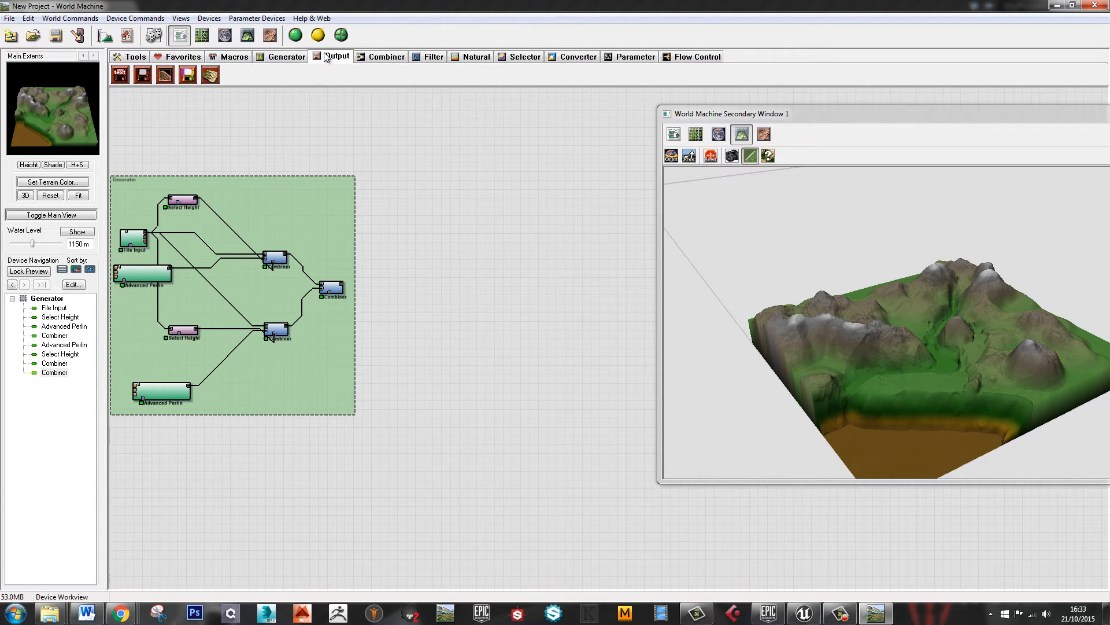
left_click(470, 57)
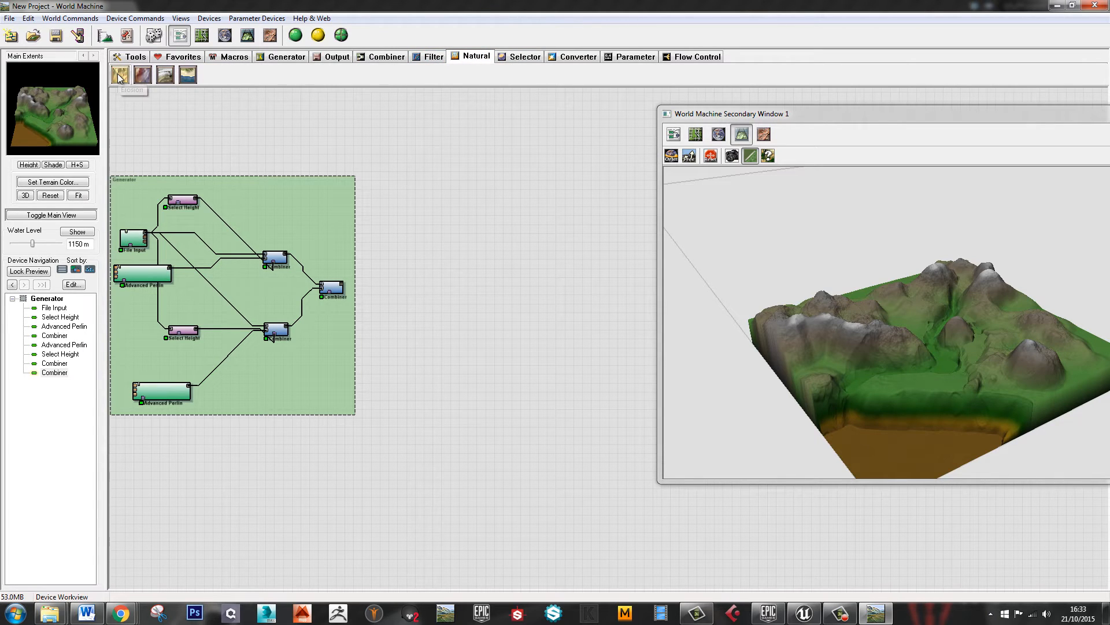
left_click_drag(120, 74, 421, 279)
left_click(473, 288)
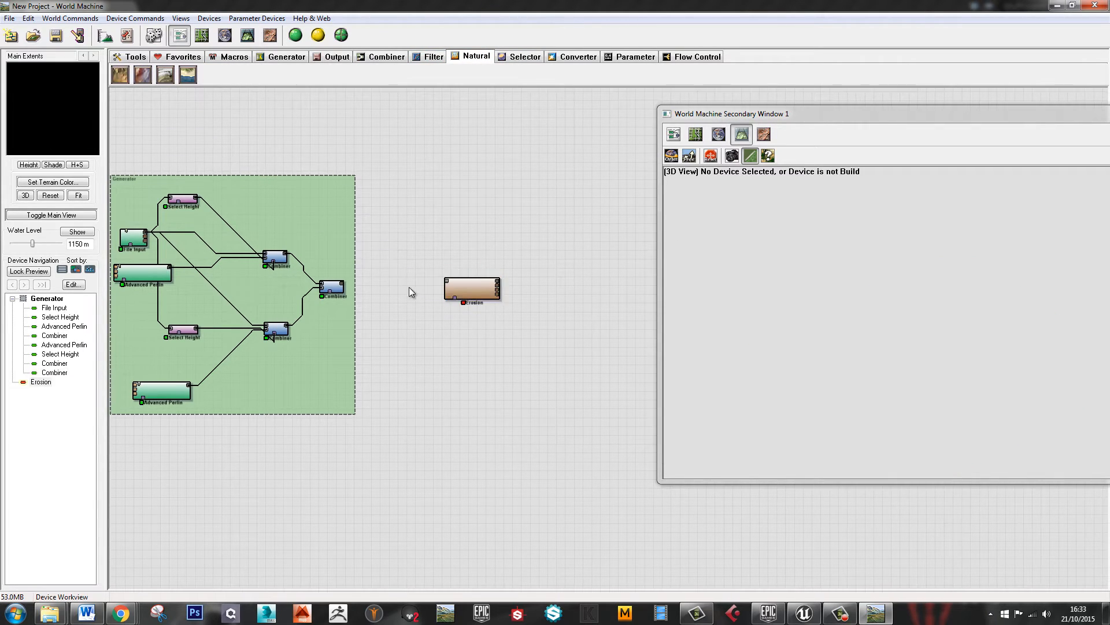
middle_click_drag(401, 286, 379, 275)
scroll(240, 268, "up", 3)
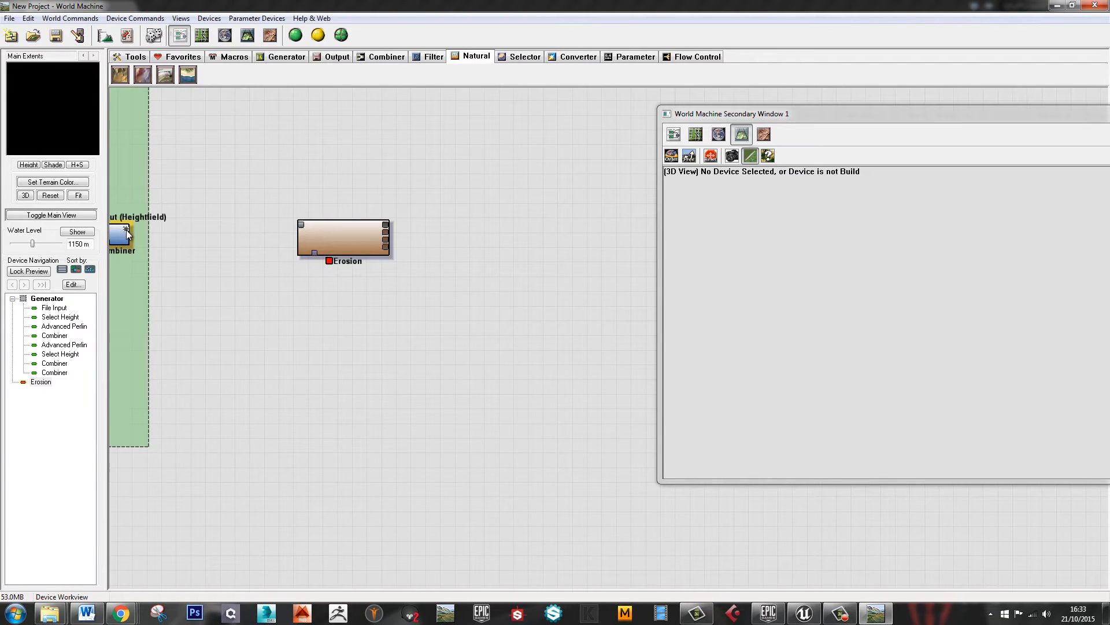
left_click_drag(126, 229, 314, 245)
Apply the Classic WM Erosion preset to the Erosion device
double_click(333, 249)
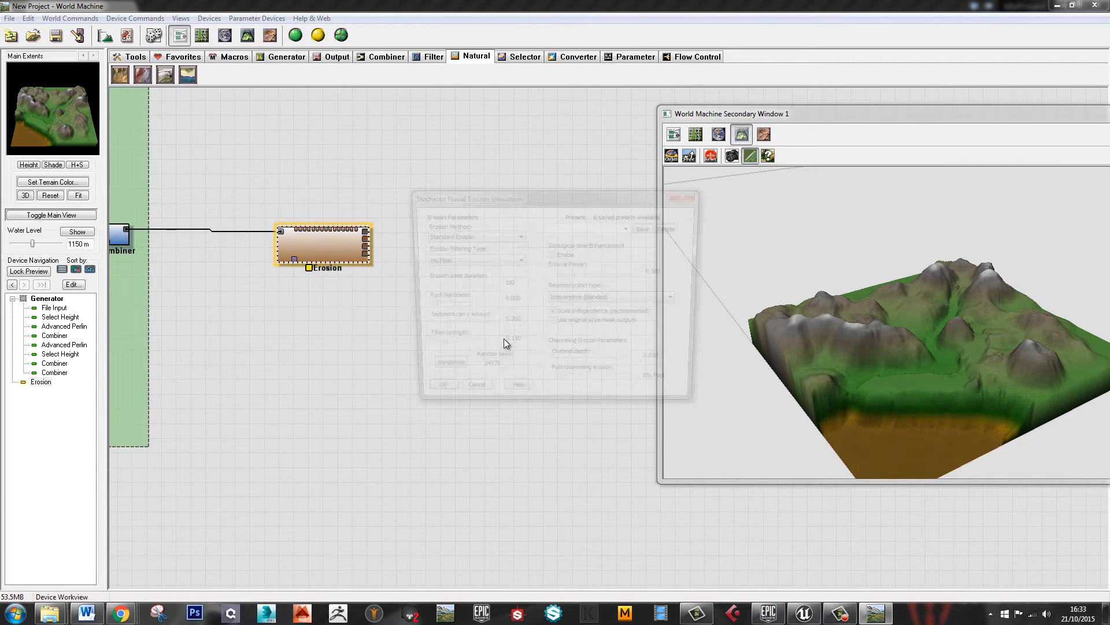
left_click_drag(569, 196, 457, 162)
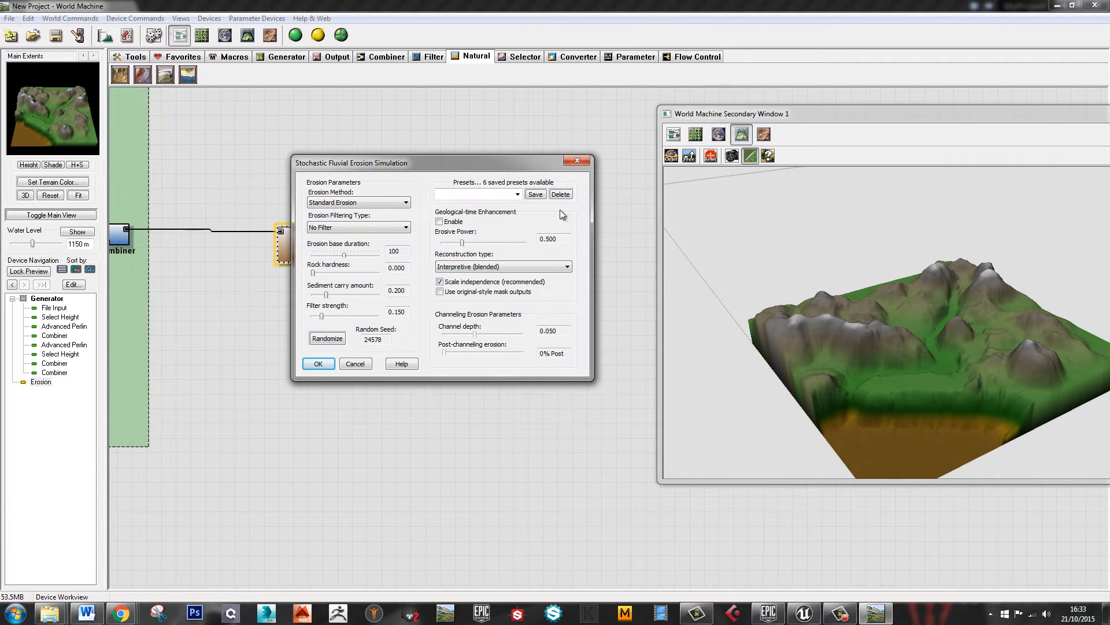
left_click(517, 194)
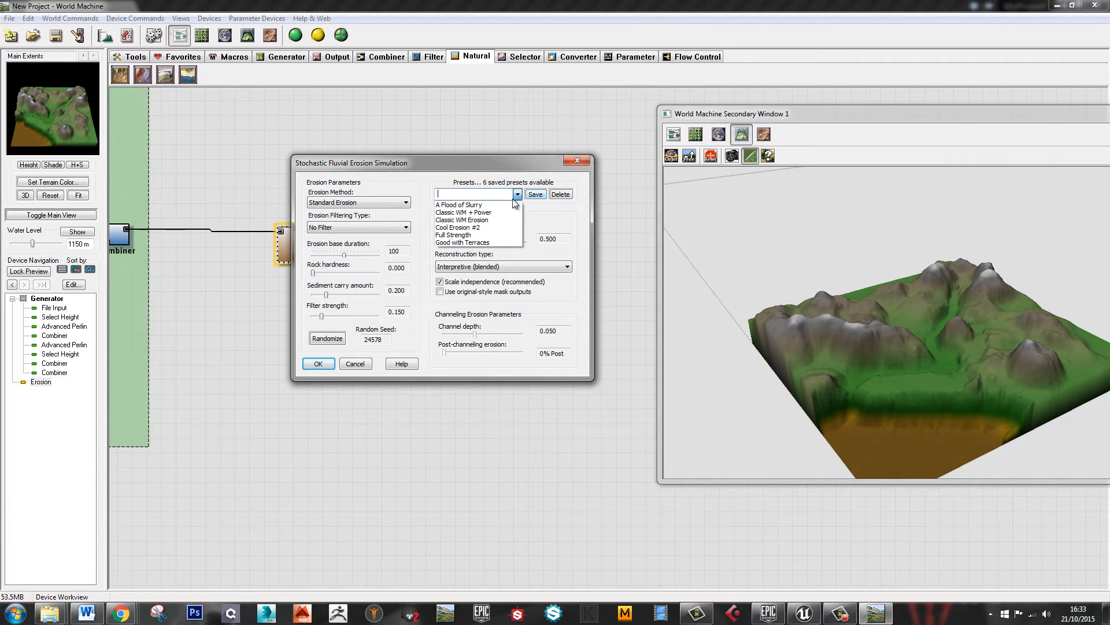
left_click(489, 220)
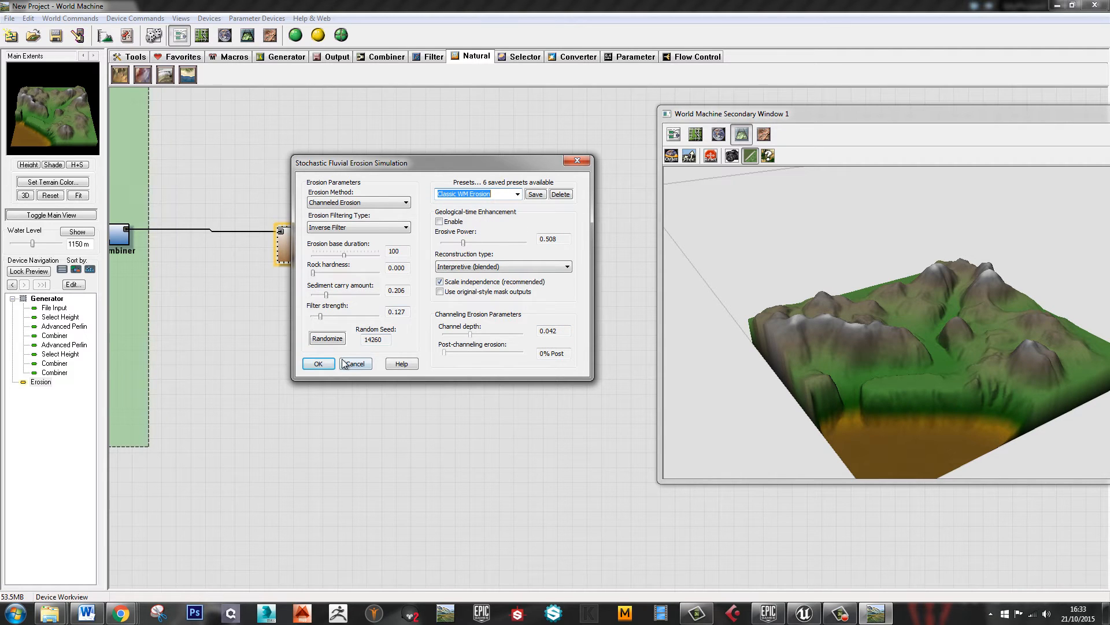
left_click(318, 364)
Build the terrain with erosion and examine the eroded slopes up close in the 3D preview
left_click(319, 36)
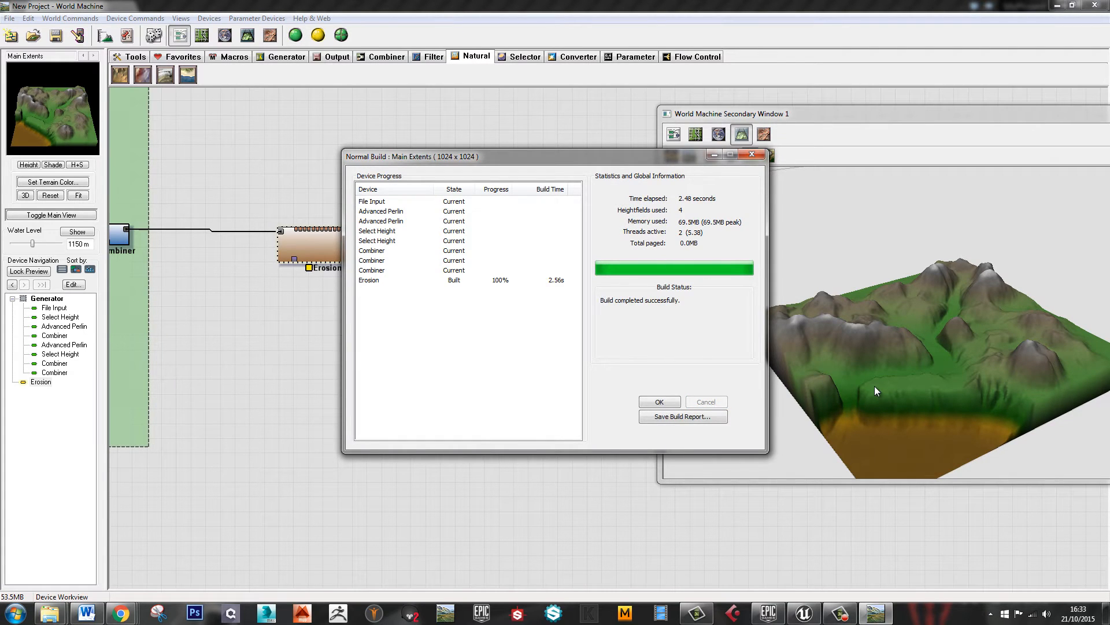
left_click(669, 405)
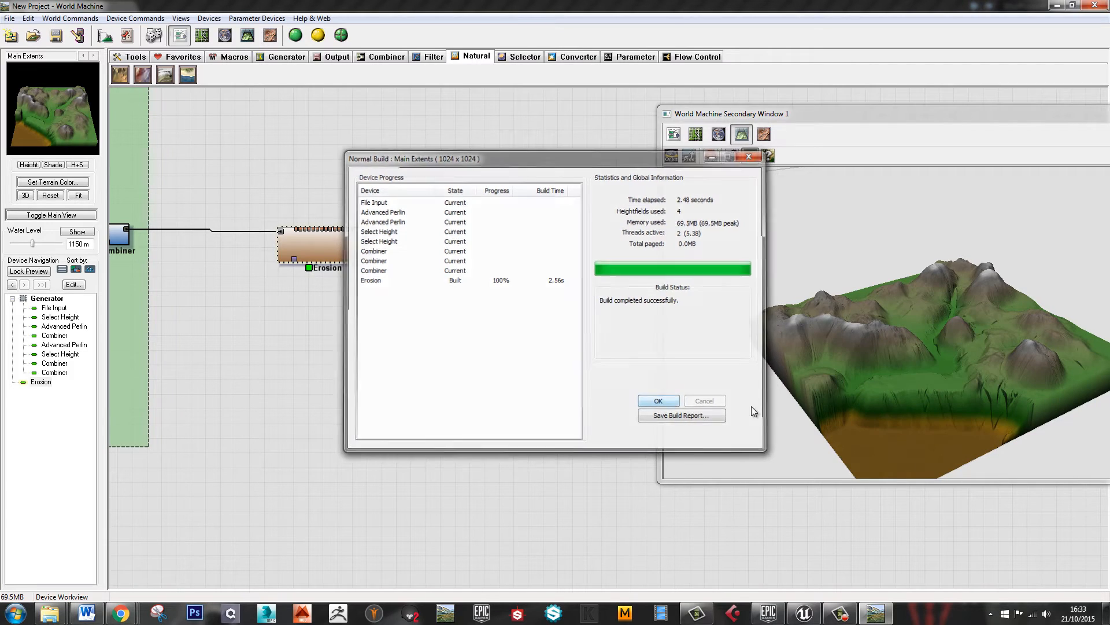
scroll(928, 375, "up", 5)
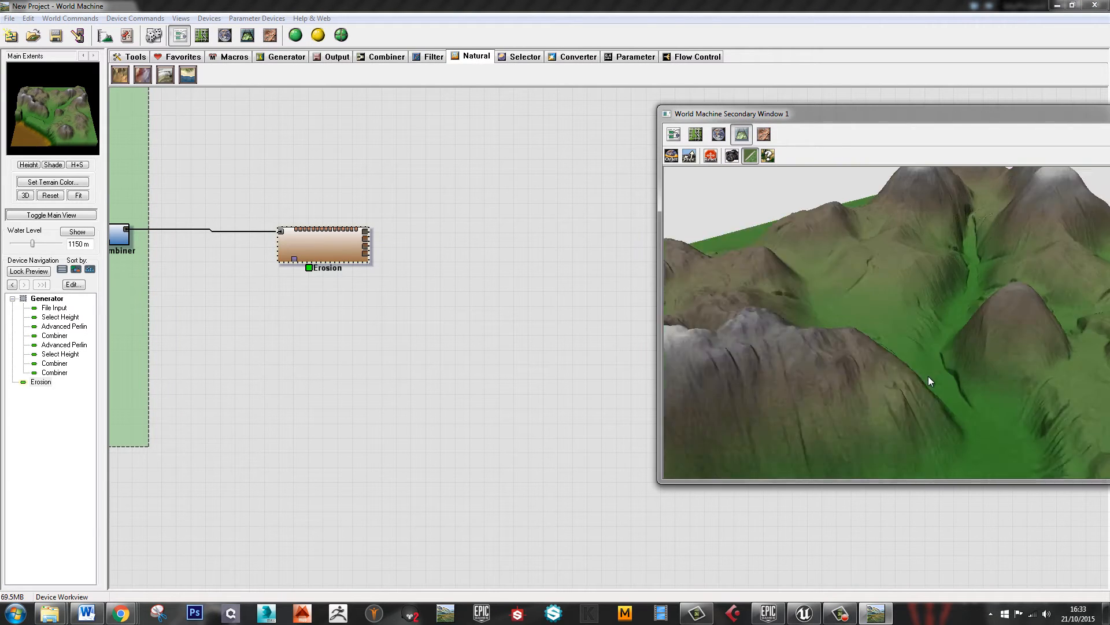
Set the Erosion device to Channeled Erosion with base duration 80, rock hardness 0.683, sediment carry amount 0.143 and filter strength 0.111
left_click_drag(938, 377, 776, 338)
double_click(334, 244)
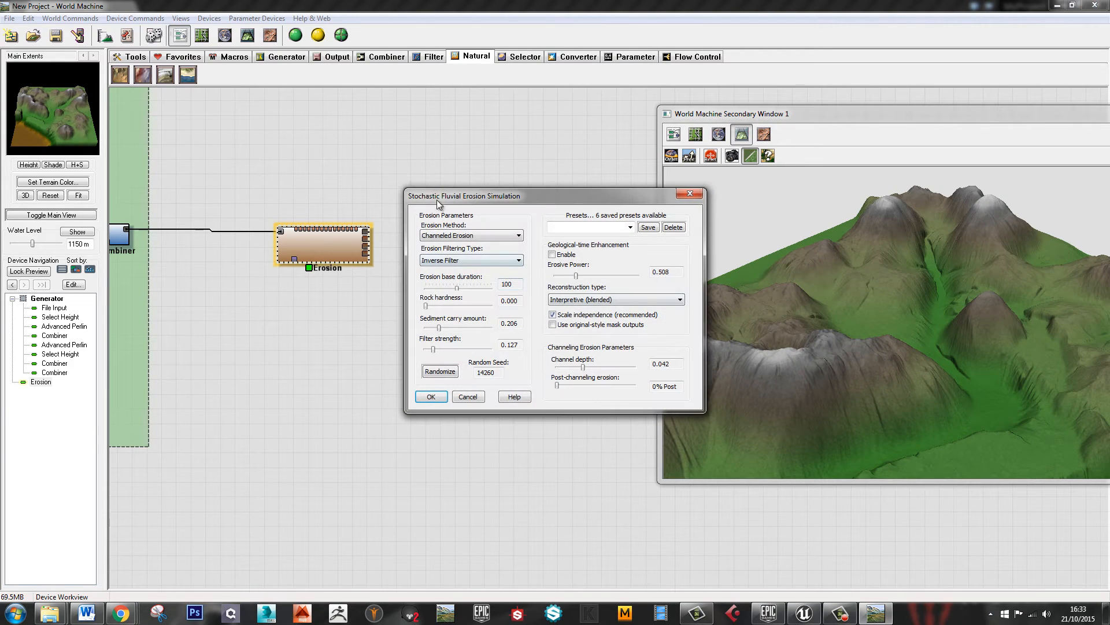
left_click(480, 235)
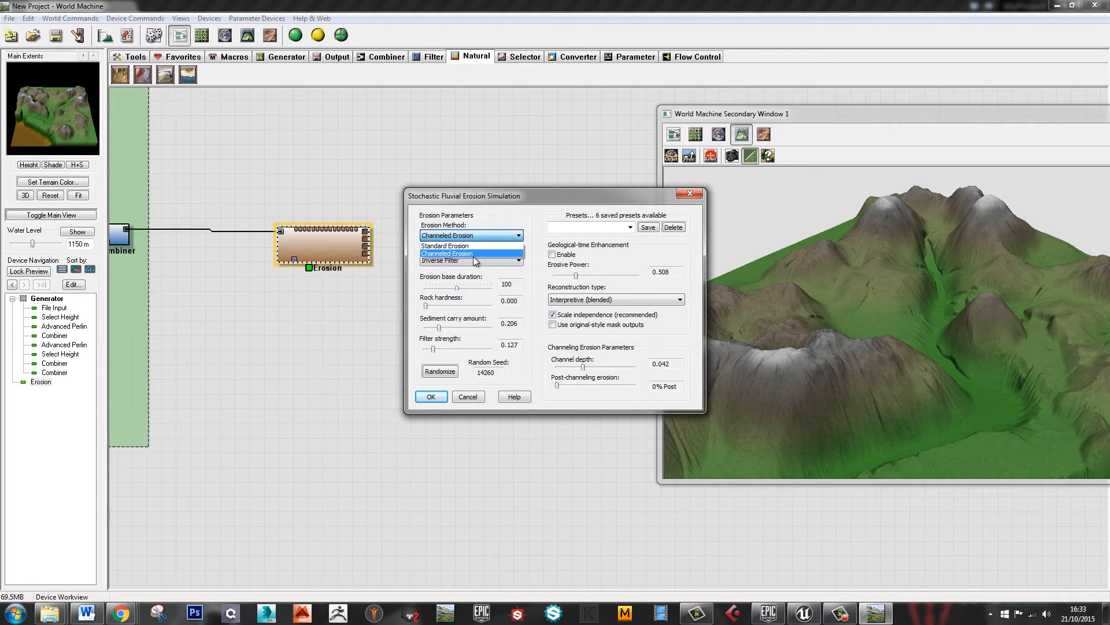
left_click(472, 254)
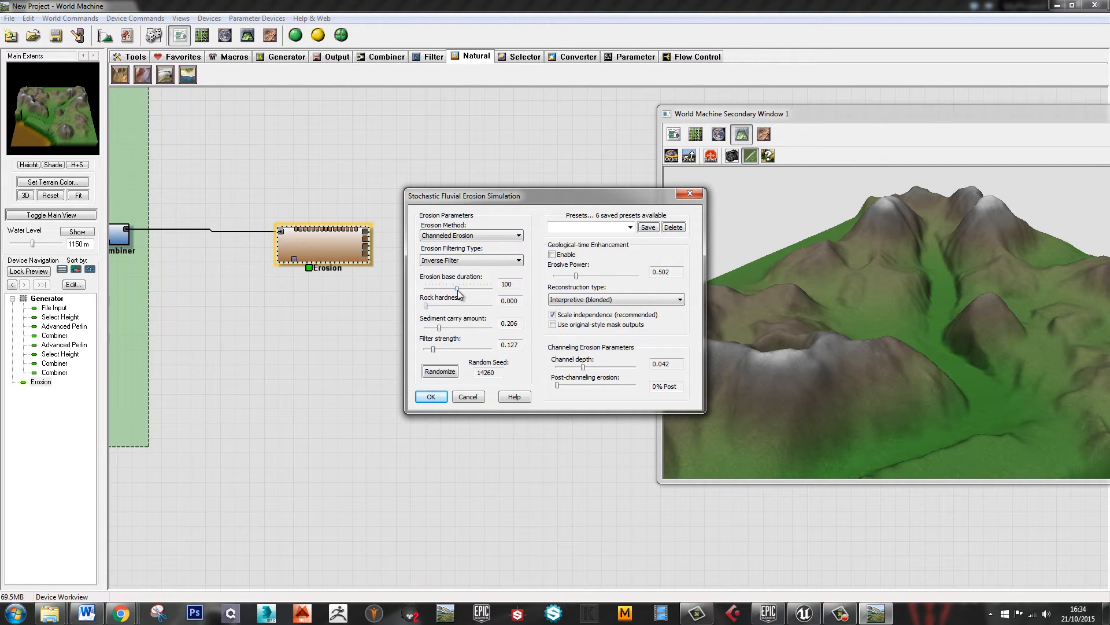
mouse_move(457, 288)
left_mouse_down()
mouse_move(426, 288)
mouse_move(449, 288)
left_mouse_up()
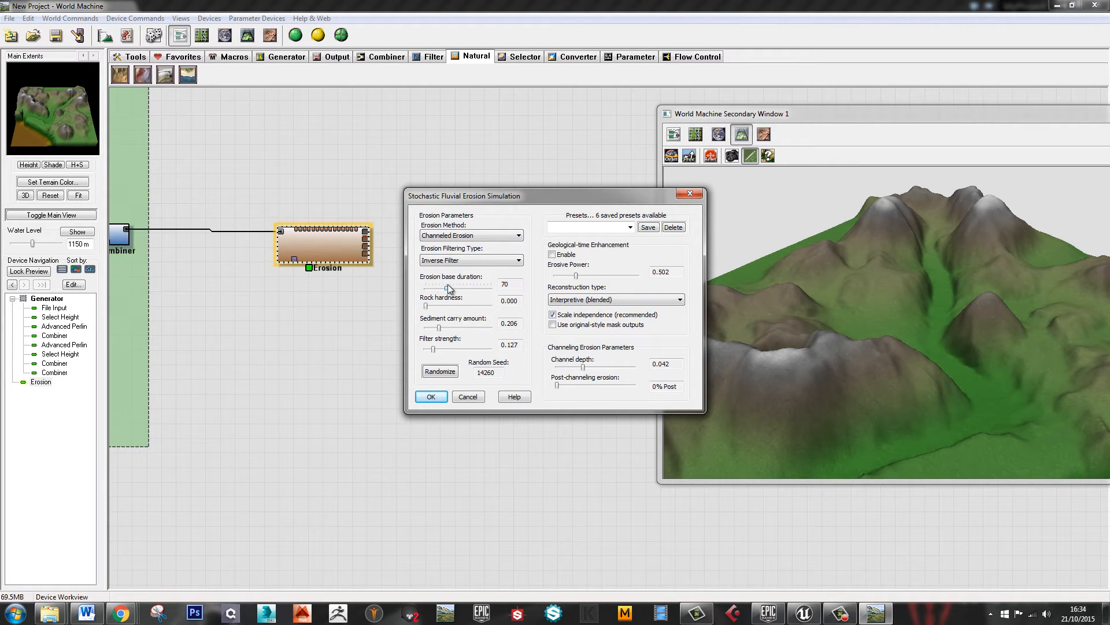
left_click_drag(452, 288, 473, 309)
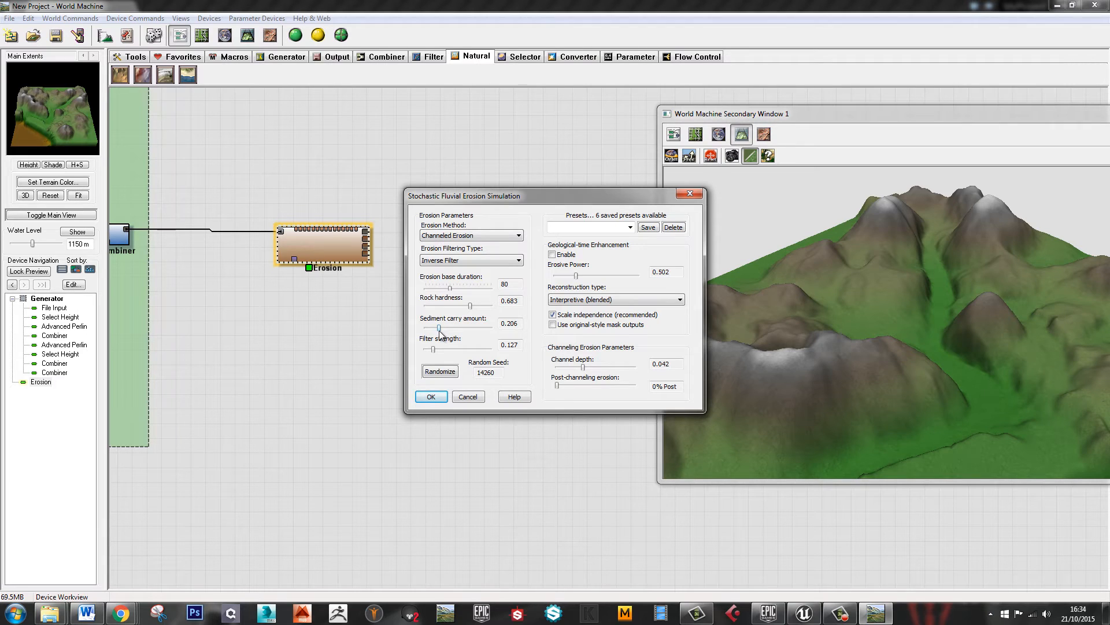
left_click_drag(437, 329, 457, 329)
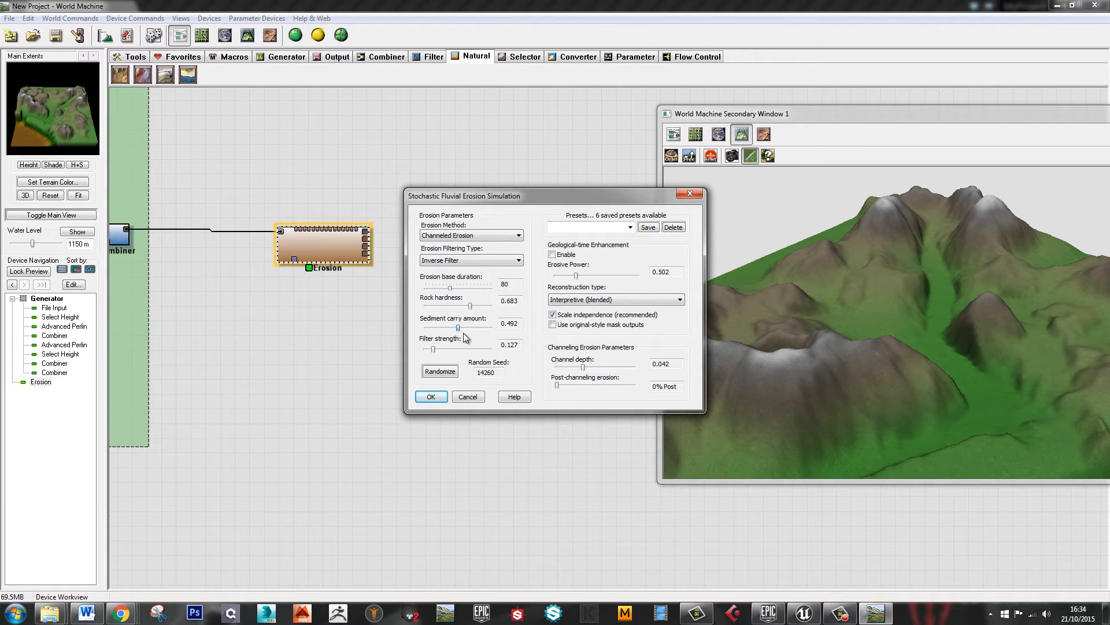
left_click_drag(458, 329, 433, 349)
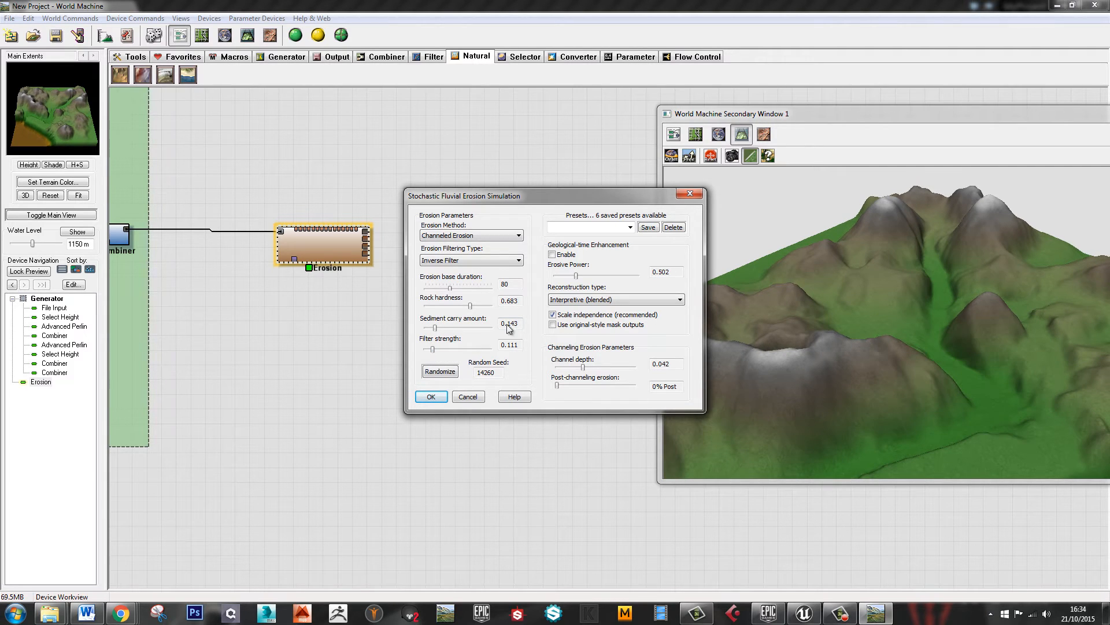
Try geological-time enhancement in the Erosion device's settings with an erosive power of 0.353
left_click(552, 255)
left_click_drag(576, 275, 554, 277)
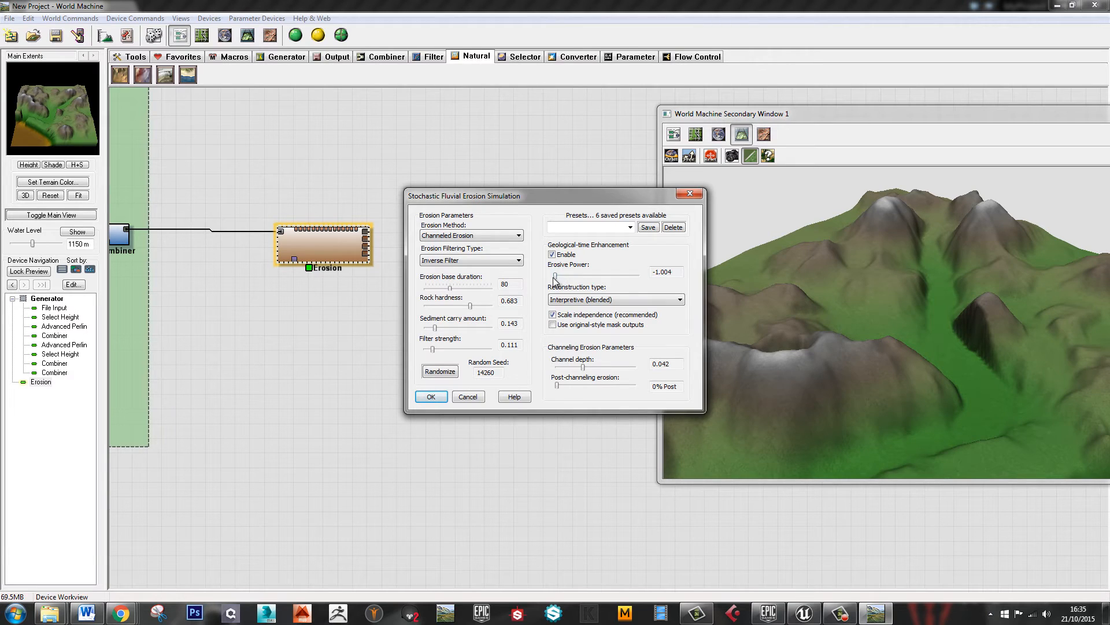
mouse_move(554, 277)
left_mouse_down()
mouse_move(632, 283)
mouse_move(573, 280)
left_mouse_up()
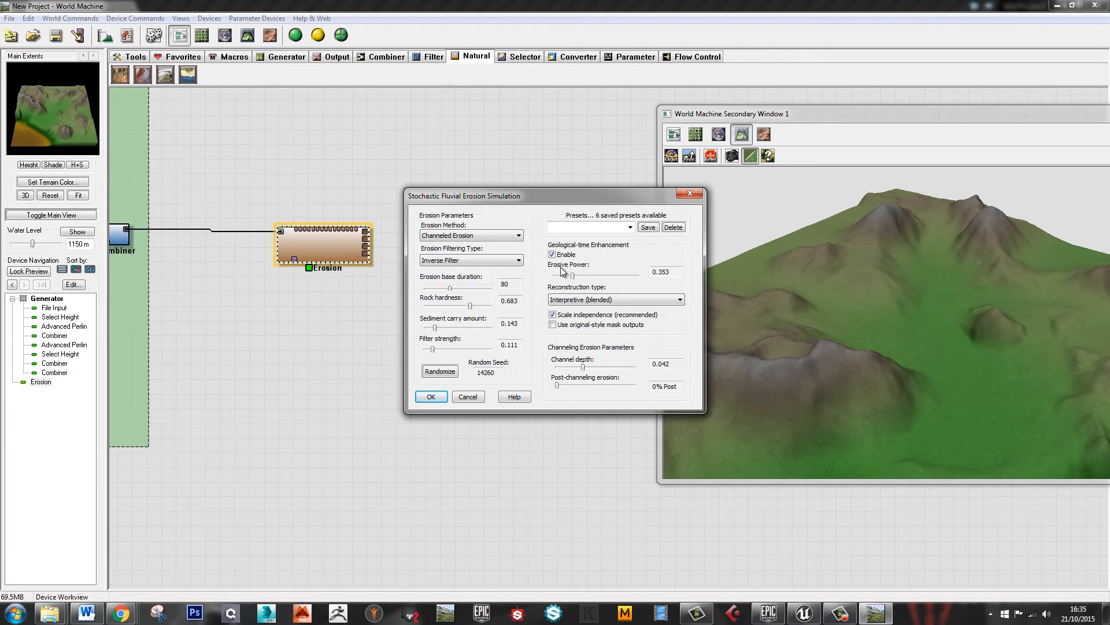
left_click(552, 255)
left_click_drag(666, 273, 616, 267)
key("Return")
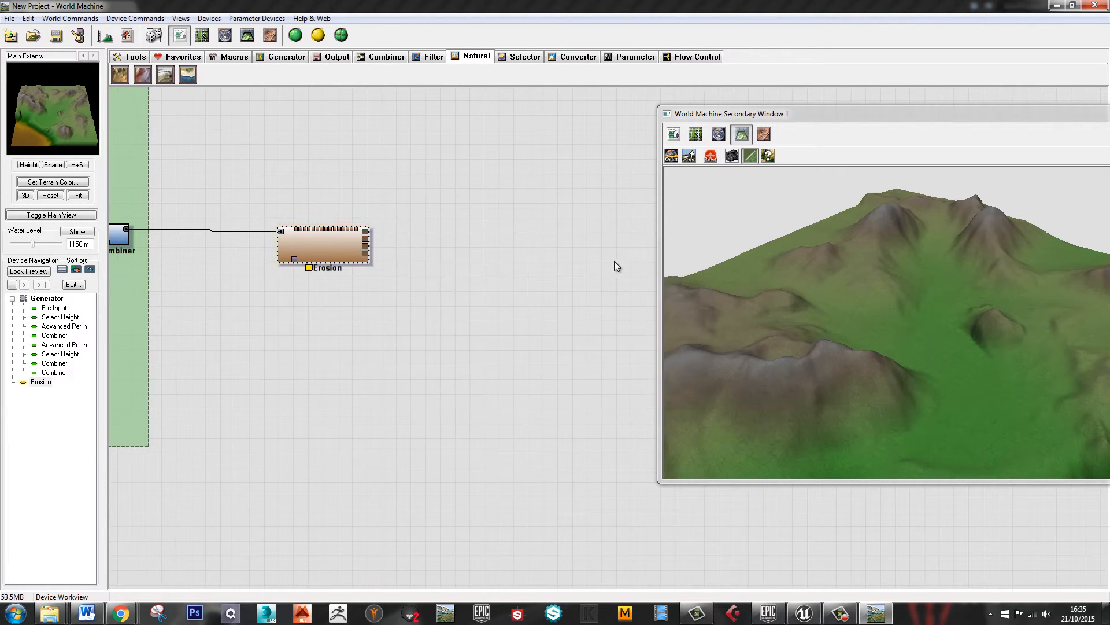
Set the Erosion device's erosive power to 0.294 and disable its geological-time enhancement
double_click(324, 248)
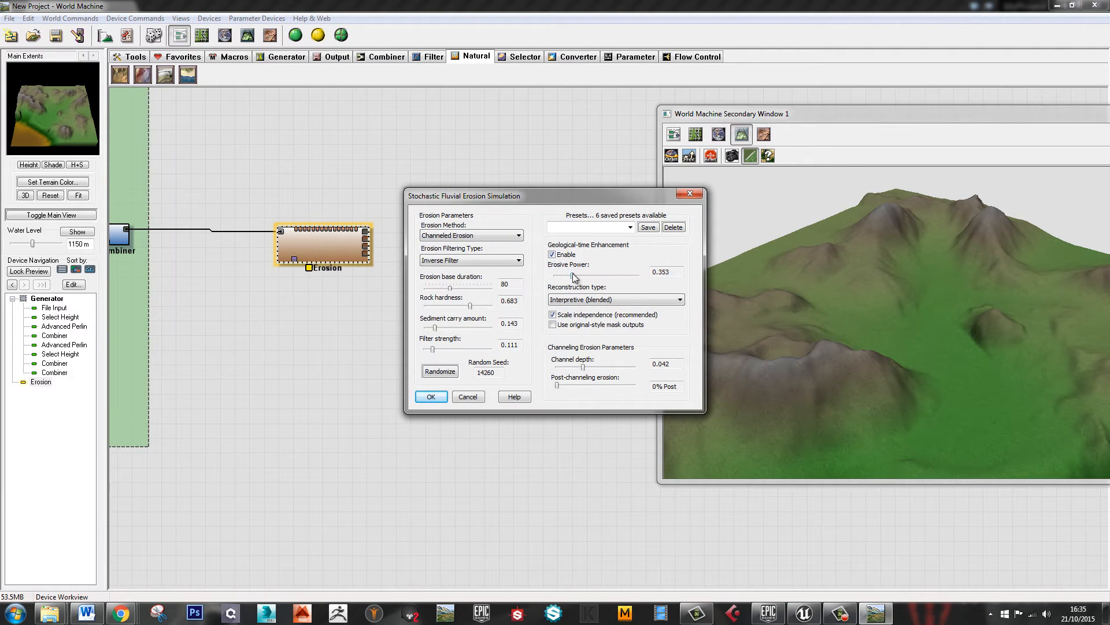
mouse_move(574, 278)
left_mouse_down()
mouse_move(555, 277)
mouse_move(573, 281)
left_mouse_up()
left_click(552, 254)
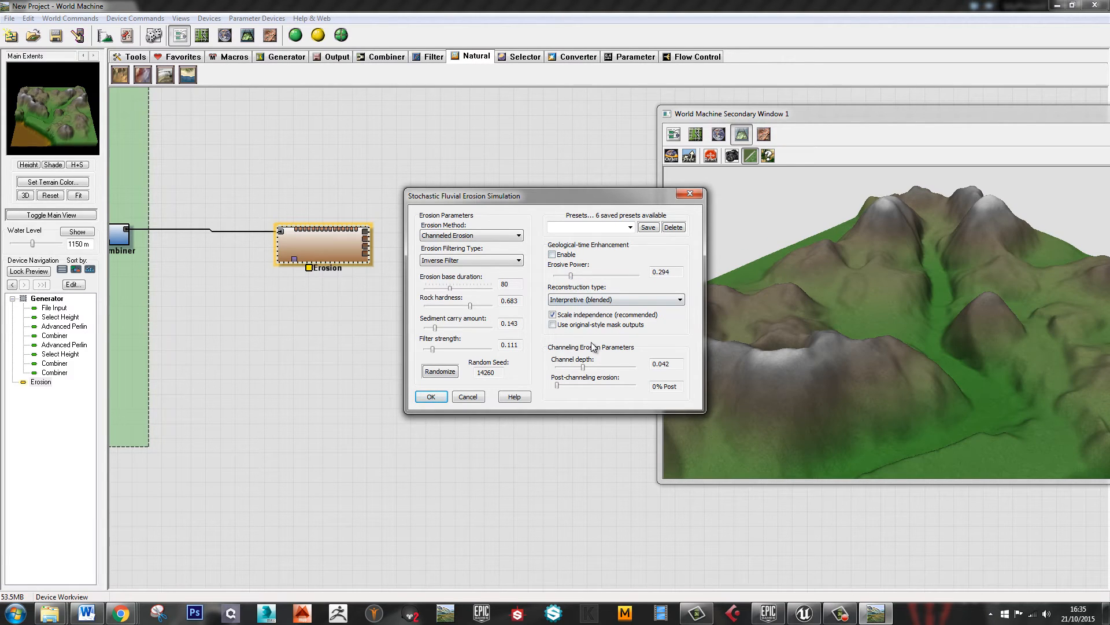
Set the channel depth to 0.016 and post-channeling erosion to 20%, and build the terrain
left_click_drag(581, 368, 566, 369)
left_click_drag(559, 391, 581, 386)
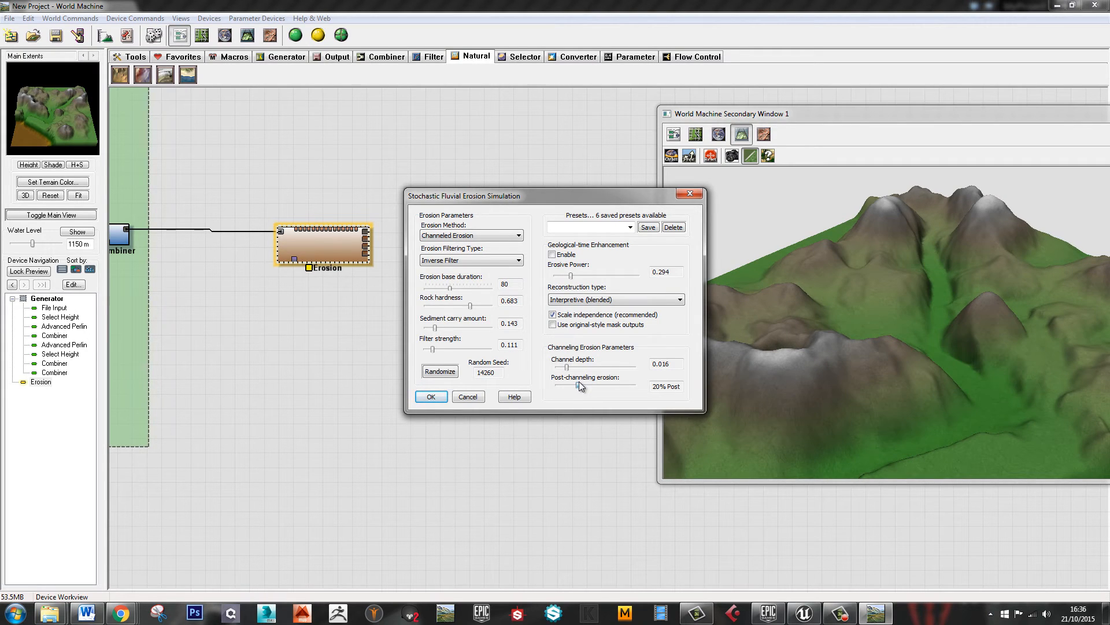
left_click(431, 396)
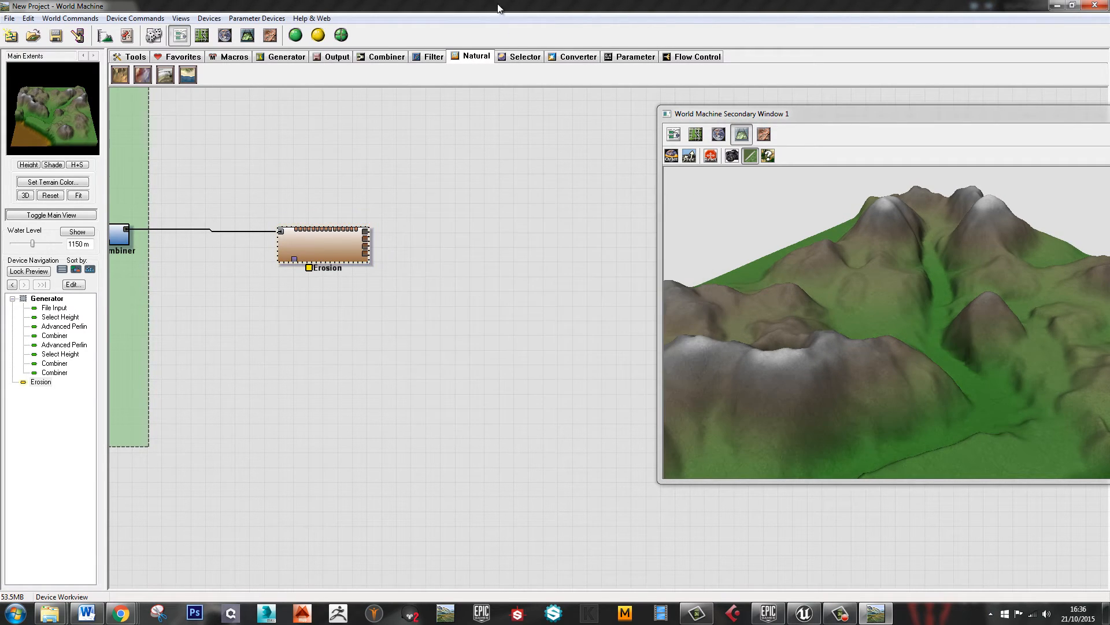
left_click(295, 36)
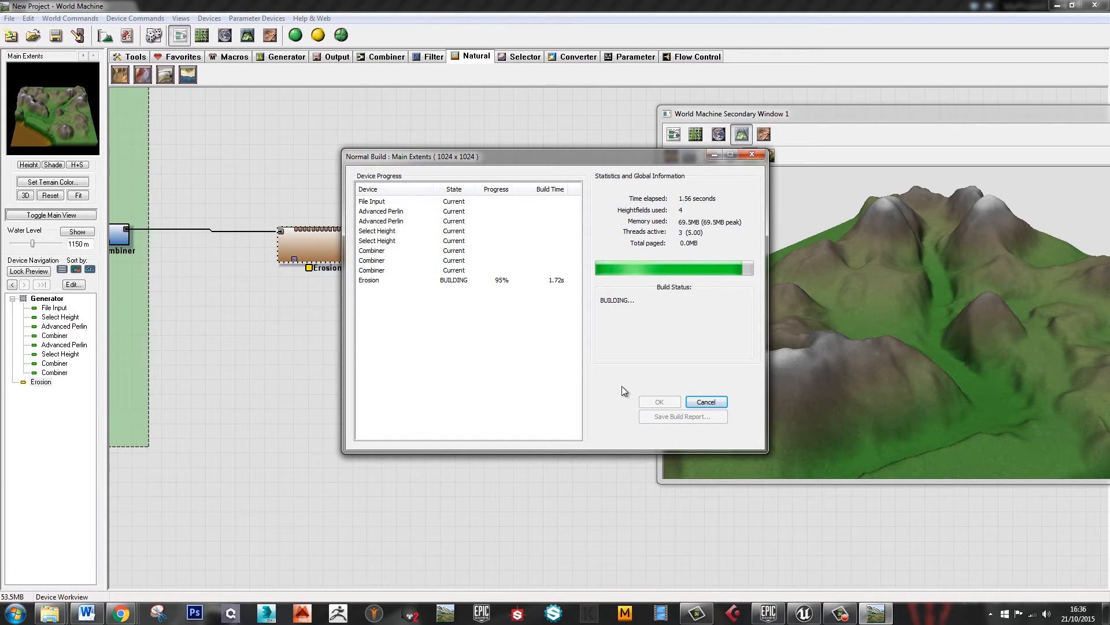
Set the Erosion device's sediment carry amount to 0.063, base duration to 50 and rock hardness to 0.794, and rebuild the terrain
left_click_drag(972, 406, 920, 272)
double_click(330, 258)
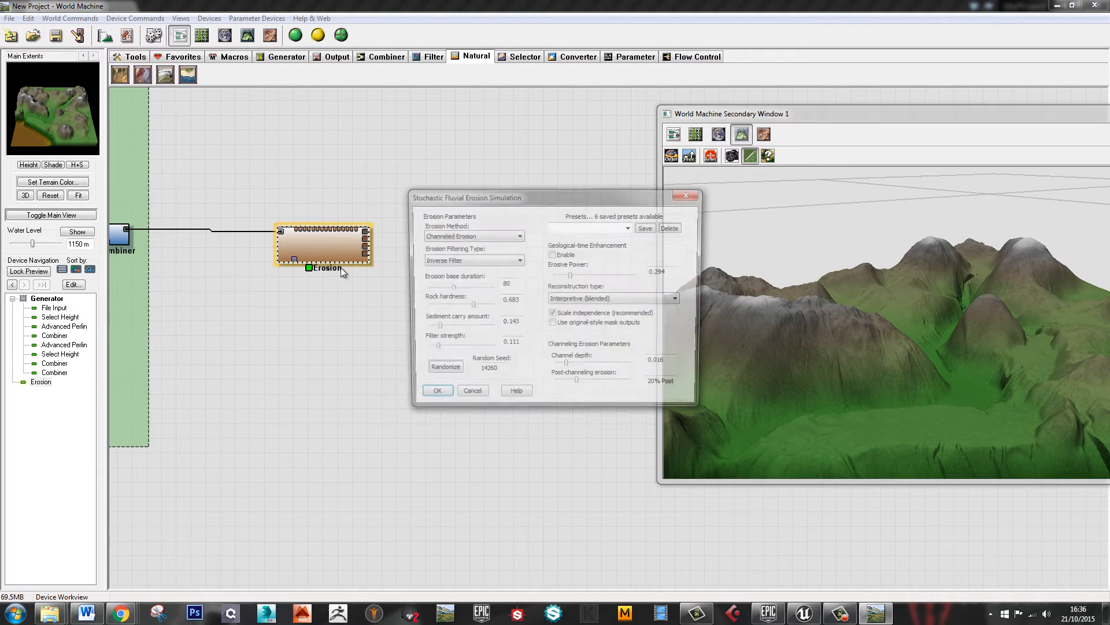
left_click_drag(435, 330, 431, 329)
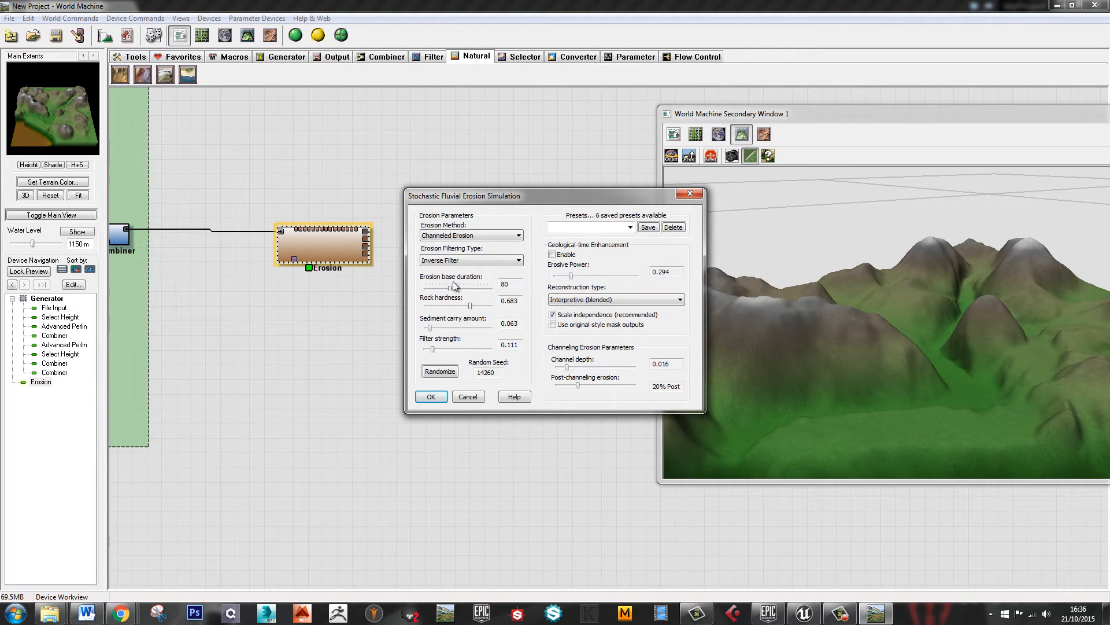
left_click_drag(451, 288, 477, 307)
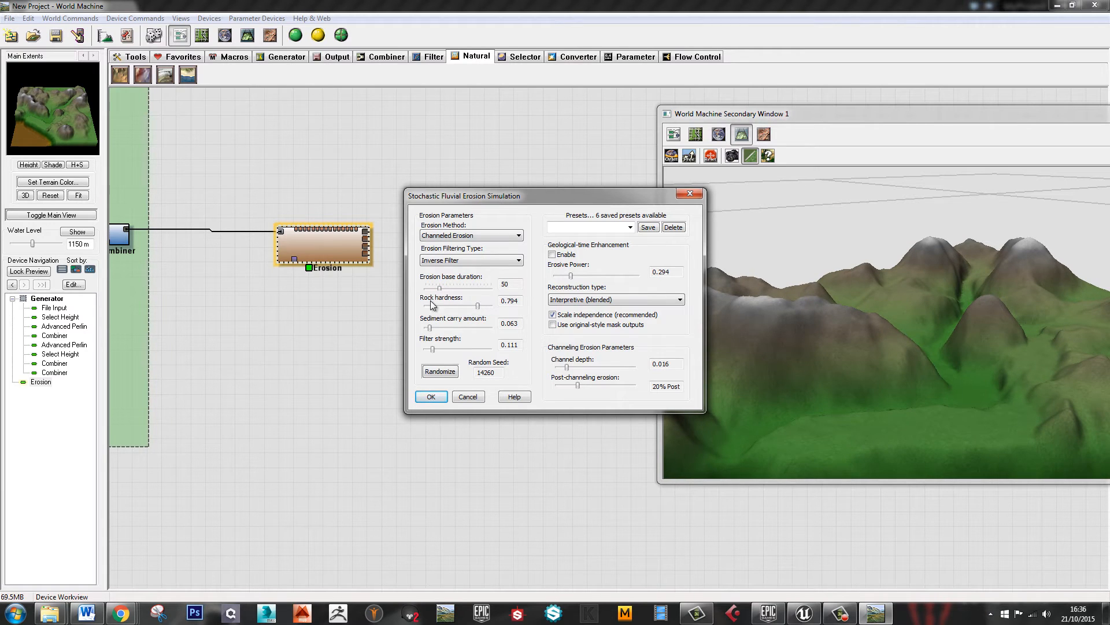
left_click(431, 397)
left_click(296, 35)
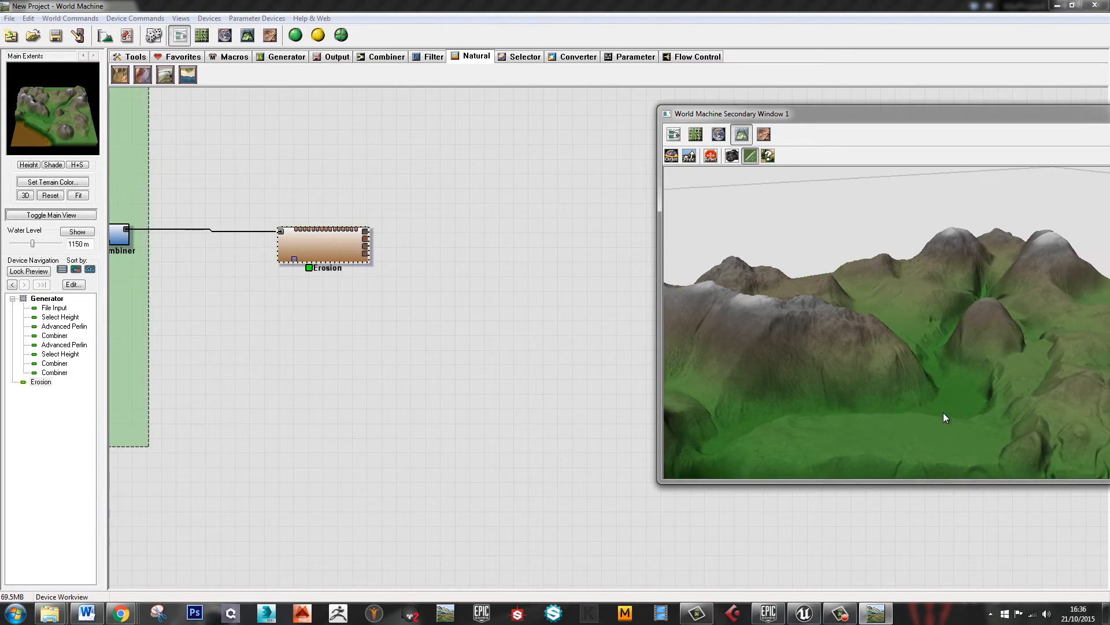
Examine the rebuilt eroded terrain's valley, coast edge and overall shape in the 3D view from several angles and distances
left_click_drag(942, 412, 994, 355)
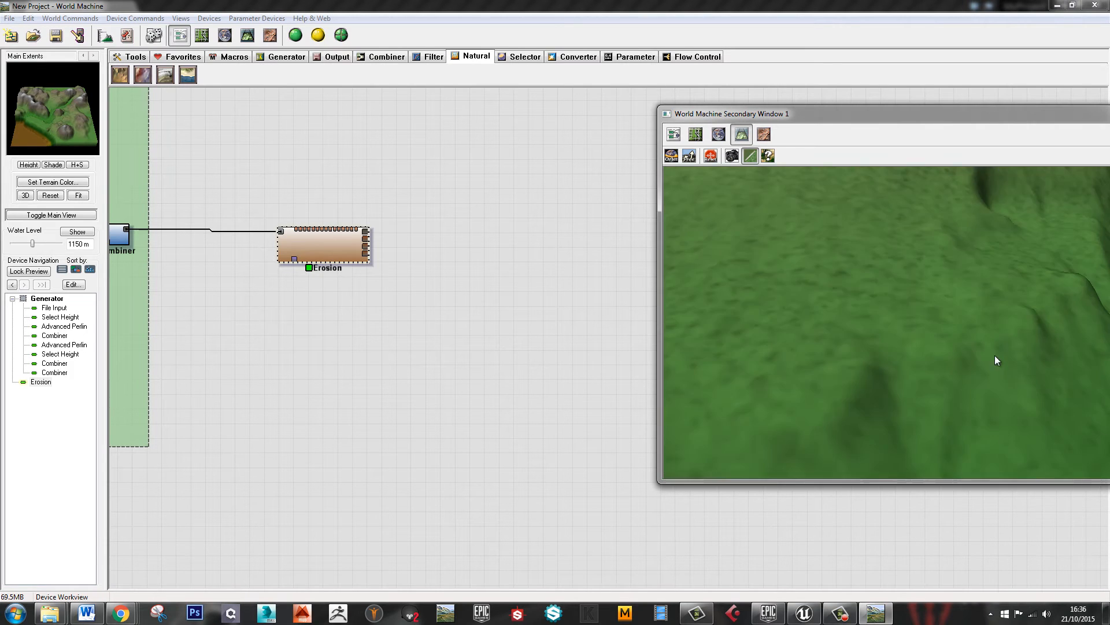
mouse_move(995, 355)
right_mouse_down()
mouse_move(989, 387)
mouse_move(984, 371)
right_mouse_up()
left_click_drag(977, 362, 990, 373)
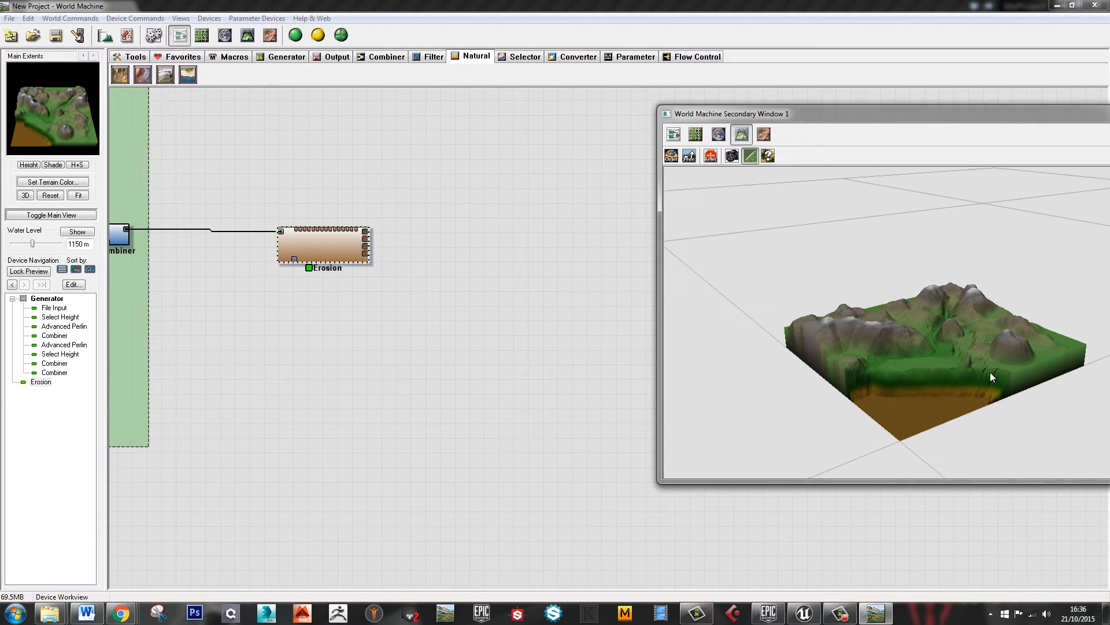
mouse_move(990, 373)
right_mouse_down()
mouse_move(976, 389)
mouse_move(970, 375)
right_mouse_up()
left_click_drag(970, 394, 986, 408)
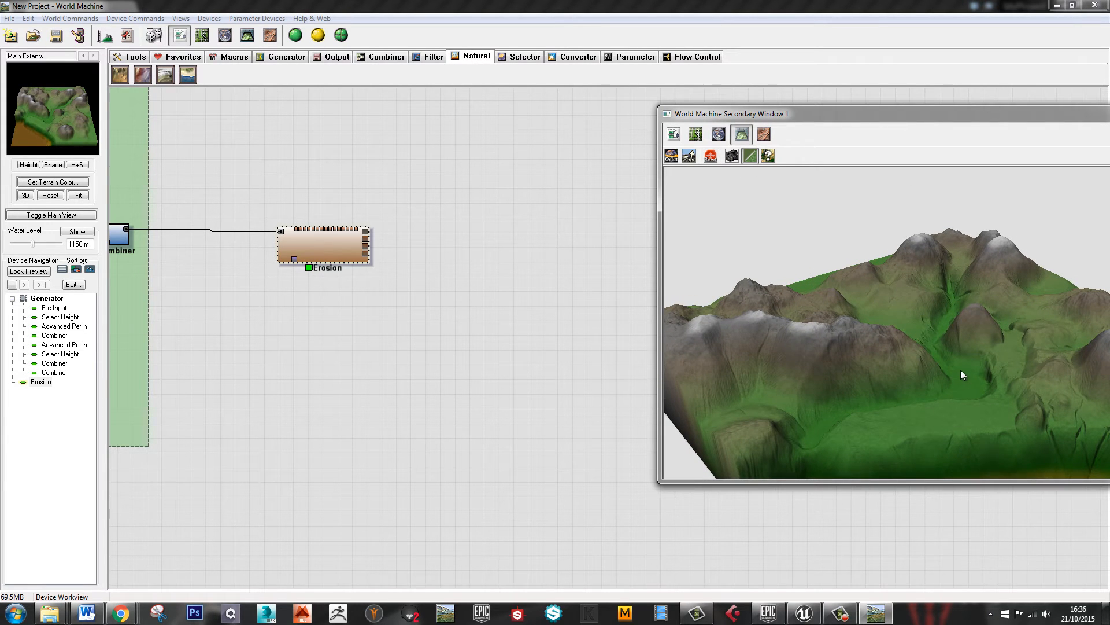
scroll(961, 373, "down", 4)
left_click_drag(961, 374, 931, 398)
scroll(928, 401, "up", 3)
scroll(929, 402, "up", 3)
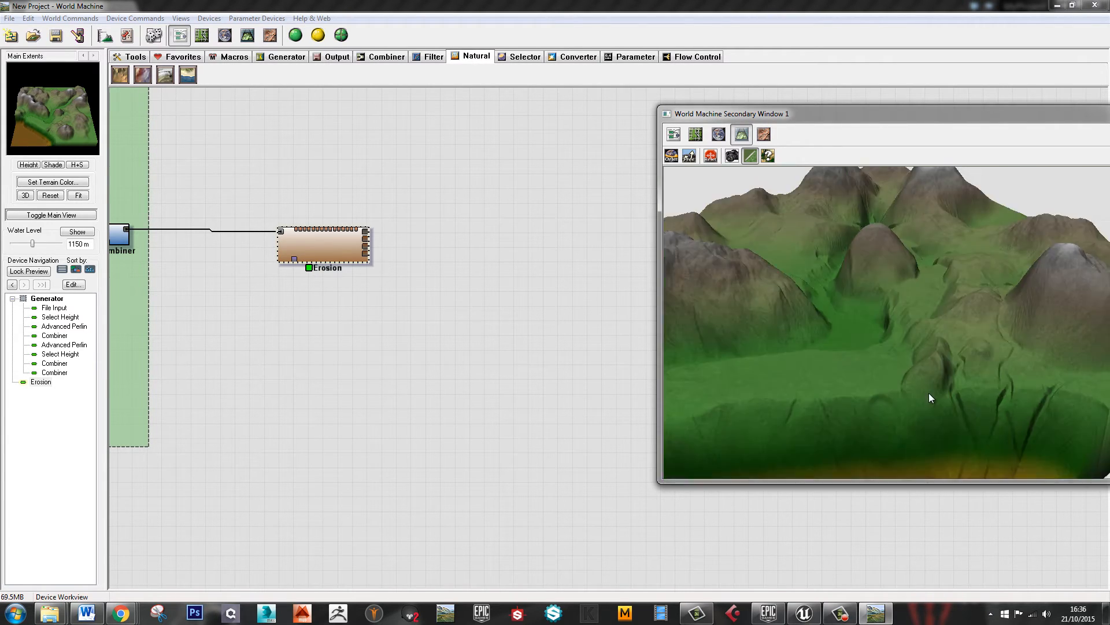
scroll(929, 393, "up", 1)
scroll(929, 392, "down", 2)
scroll(930, 392, "up", 2)
scroll(931, 392, "down", 3)
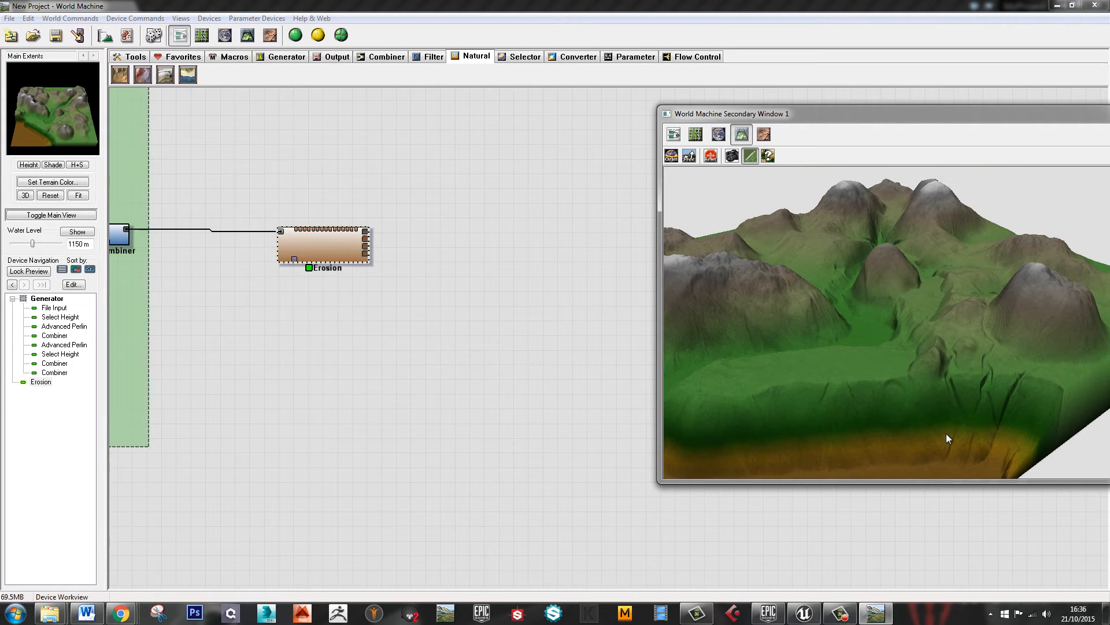
scroll(950, 432, "up", 5)
scroll(954, 437, "down", 5)
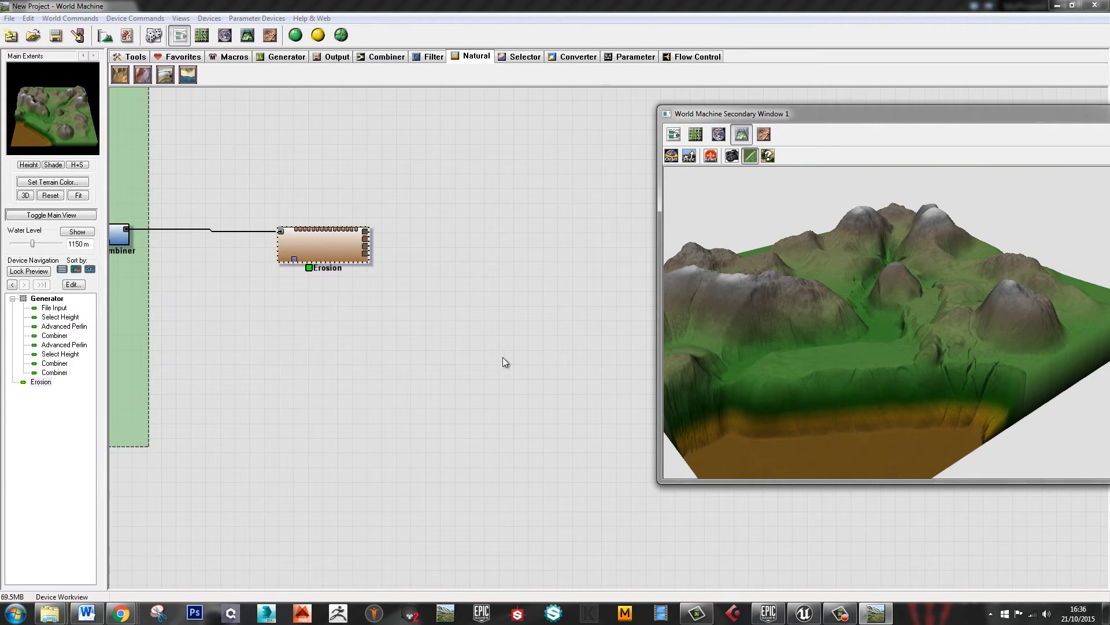
Duplicate the Generator group's upper Select Height device above the Erosion device and connect the final Combiner's output to its primary input
middle_click_drag(140, 295, 461, 342)
scroll(461, 341, "down", 1)
scroll(545, 398, "down", 2)
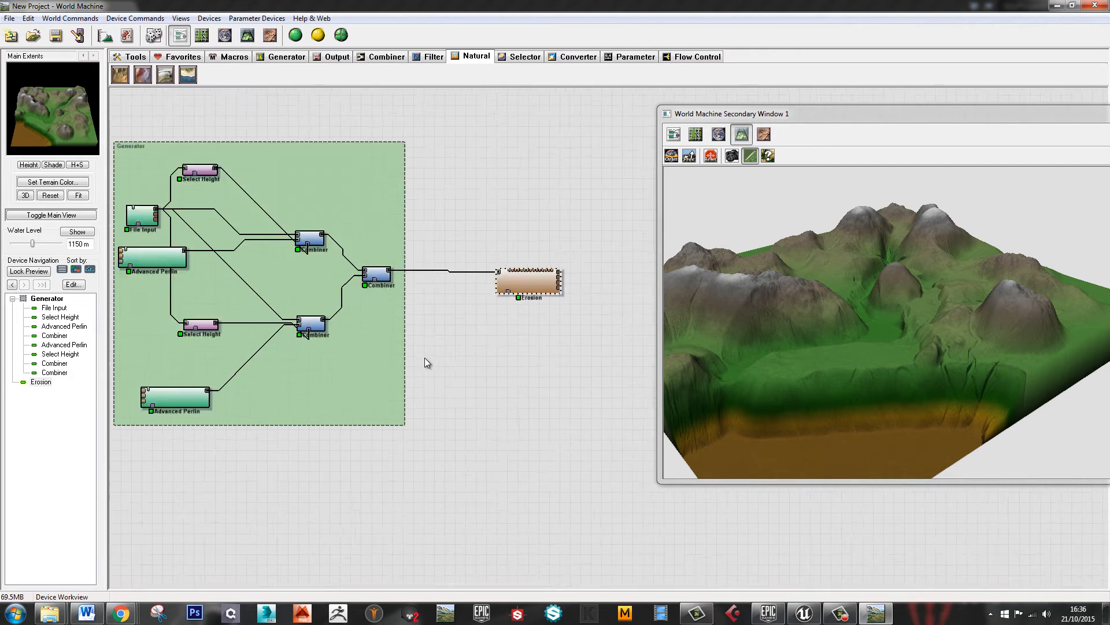
left_click(244, 189)
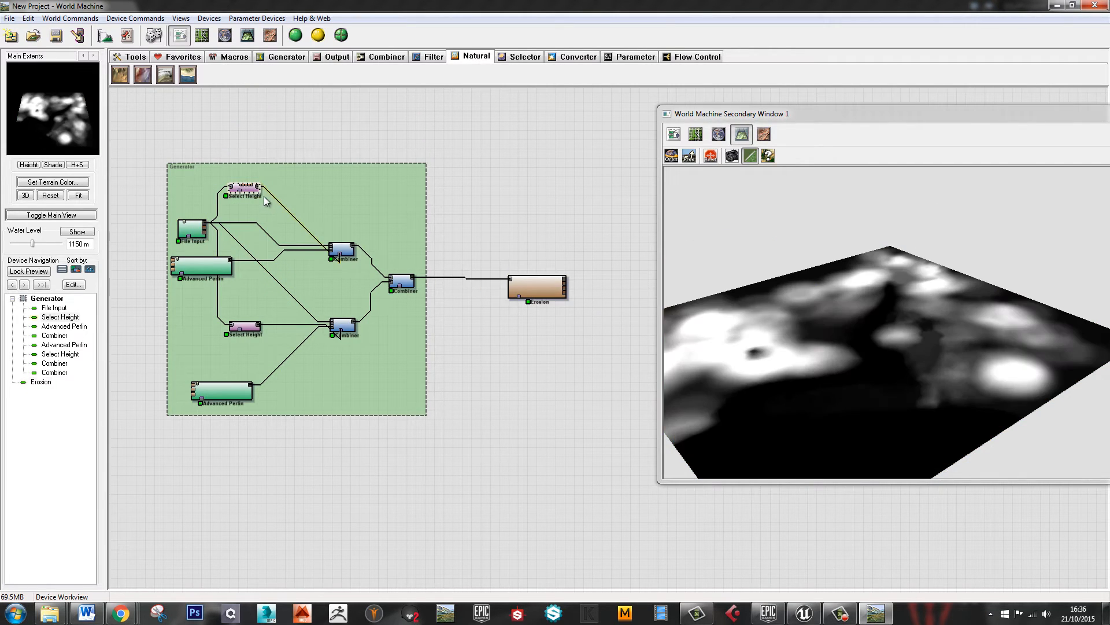
key("ctrl+c")
key("ctrl+v")
left_click_drag(258, 199, 557, 206)
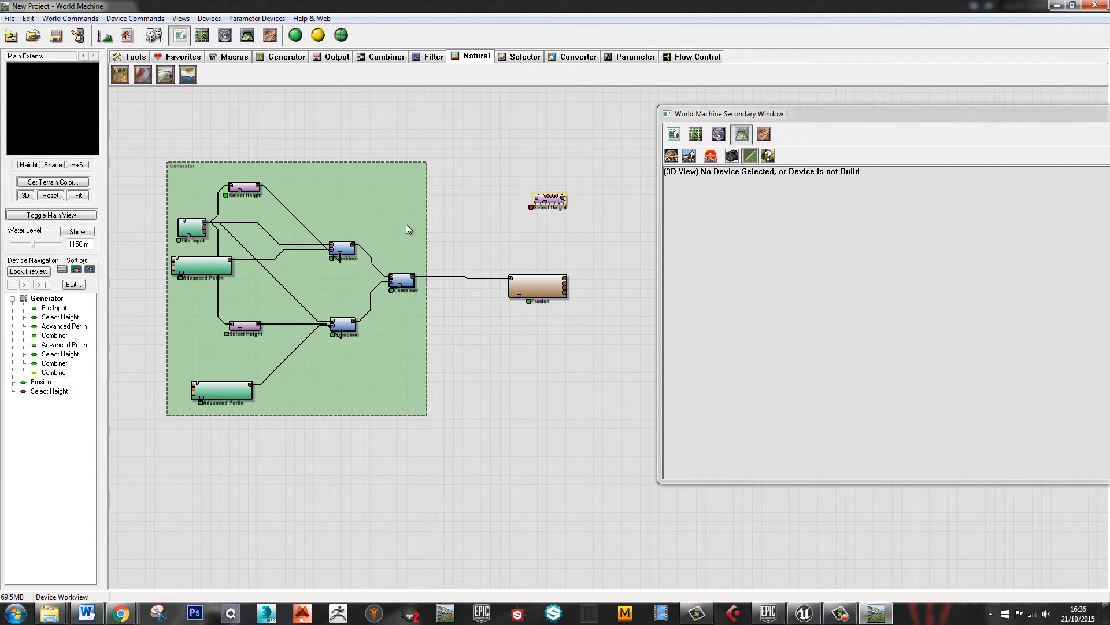
left_click(413, 280)
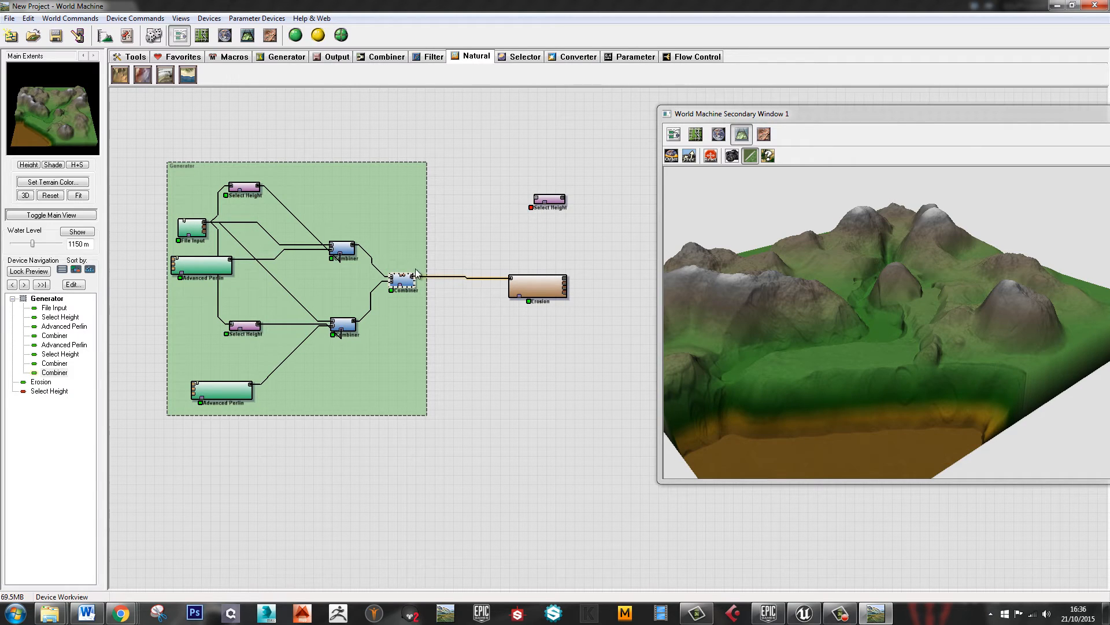
left_click_drag(417, 279, 532, 201)
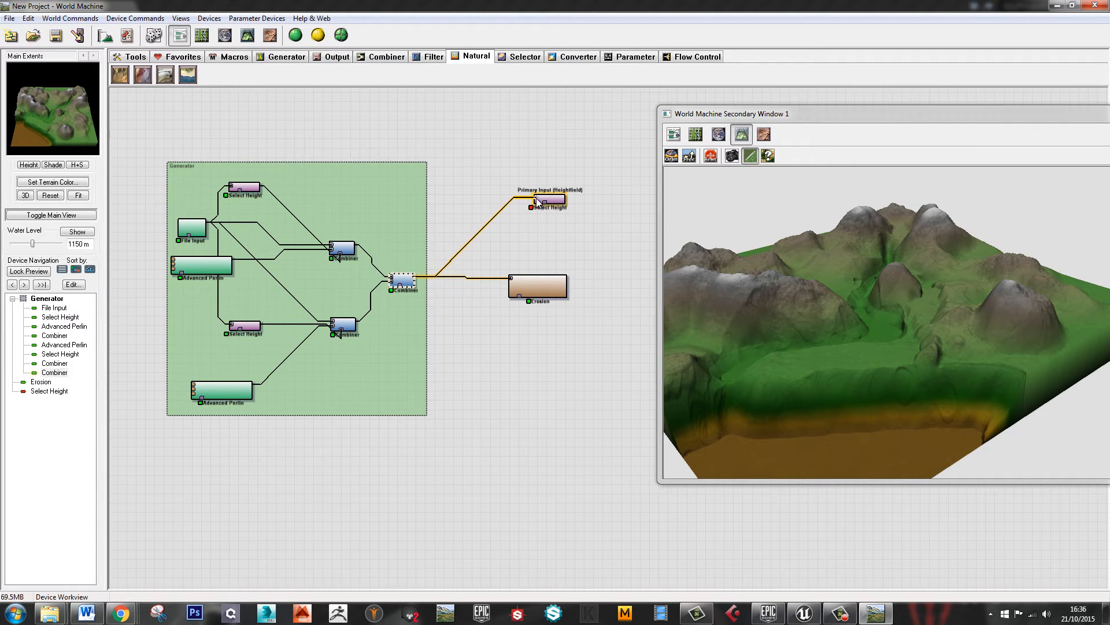
Set the copied Select Height's minimum to 0 m and lower its maximum so that only the low-lying terrain is selected
double_click(532, 200)
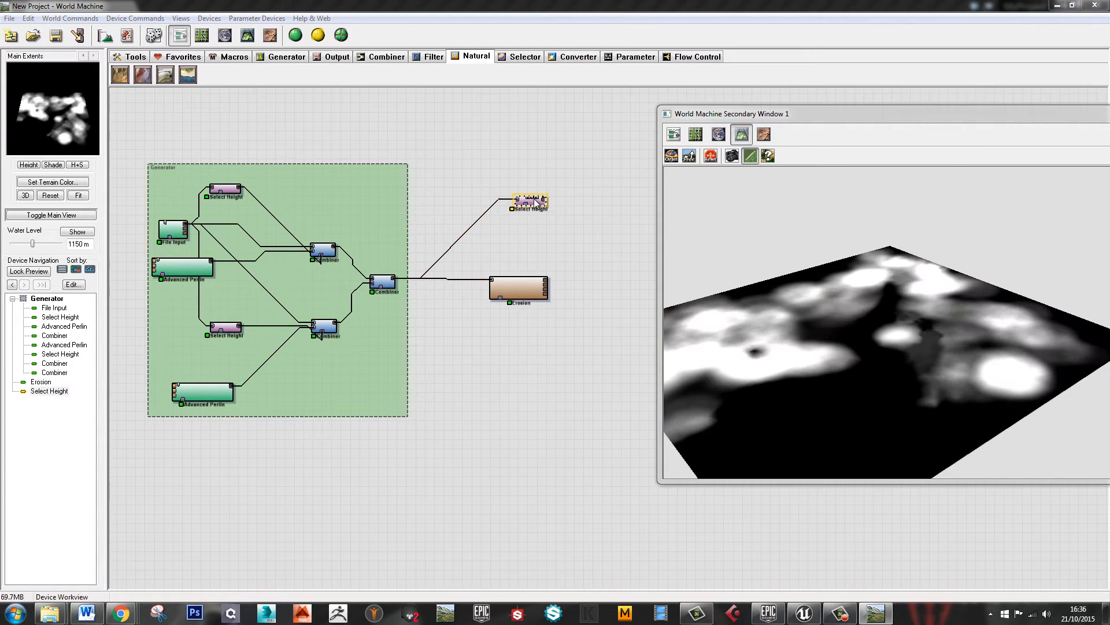
left_click_drag(524, 272, 524, 338)
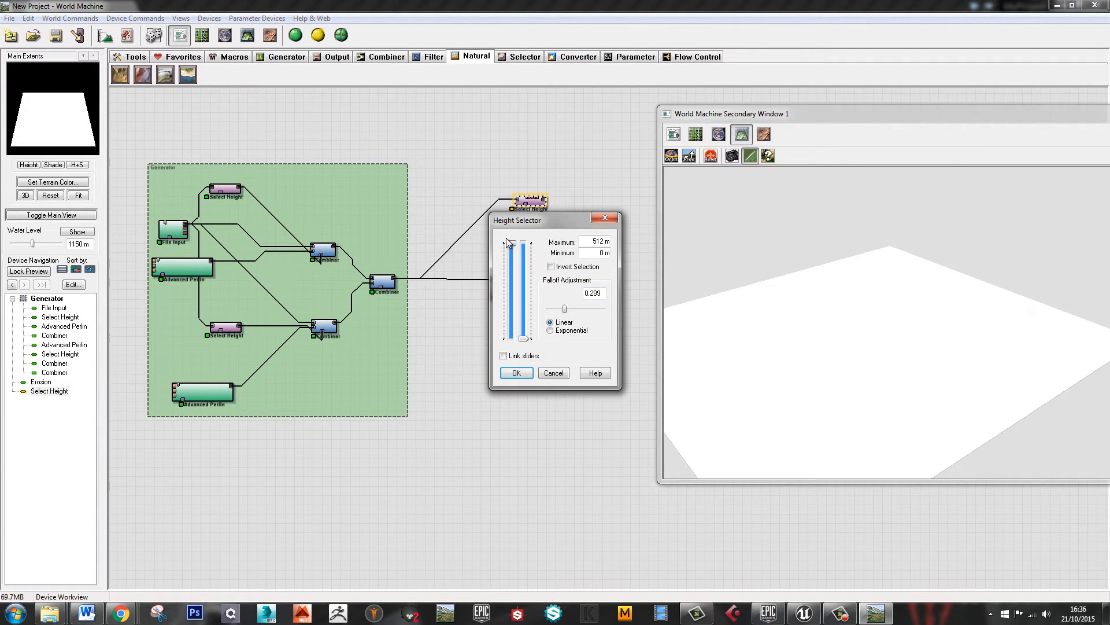
left_click_drag(511, 243, 509, 317)
left_click(550, 371)
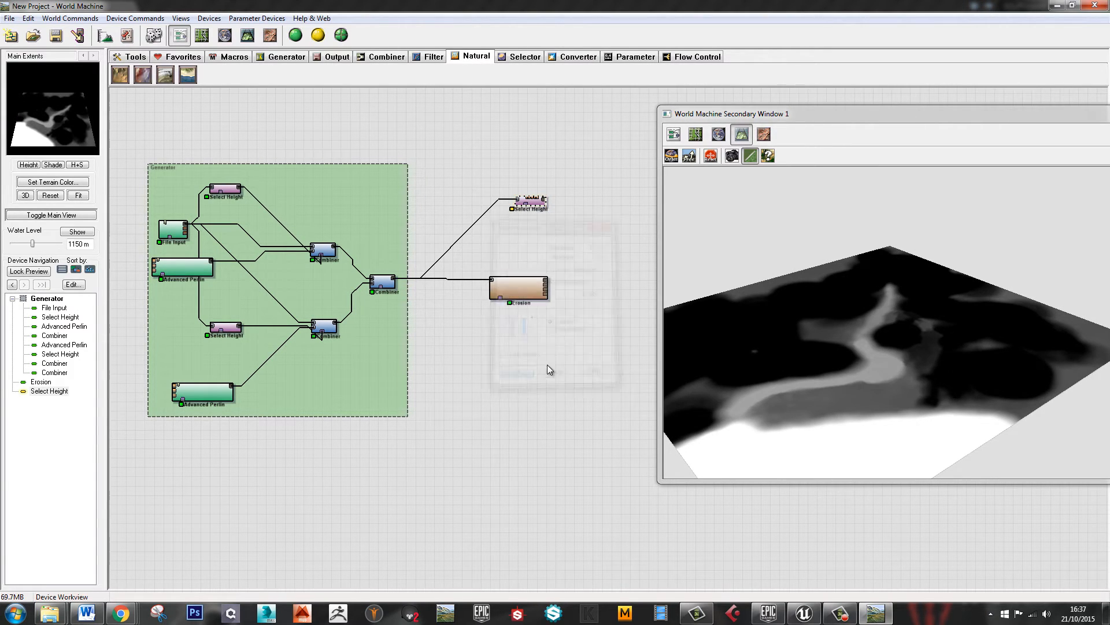
Add a Coast Erosion device in the empty workspace beyond the Select Height and Erosion devices
right_click_drag(548, 369, 466, 391)
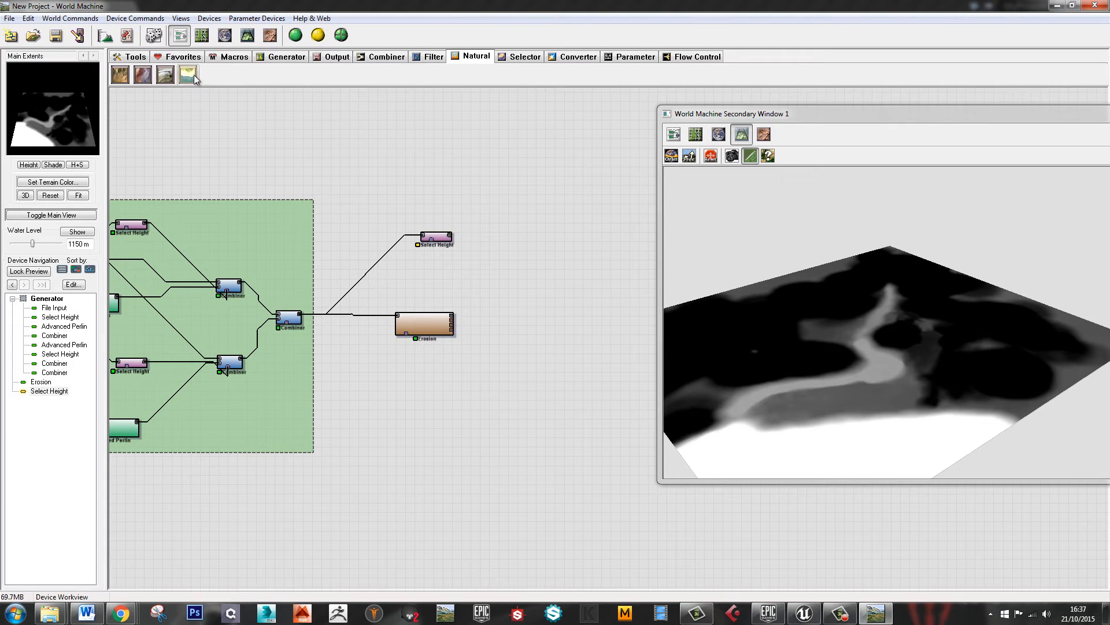
left_click_drag(188, 74, 532, 275)
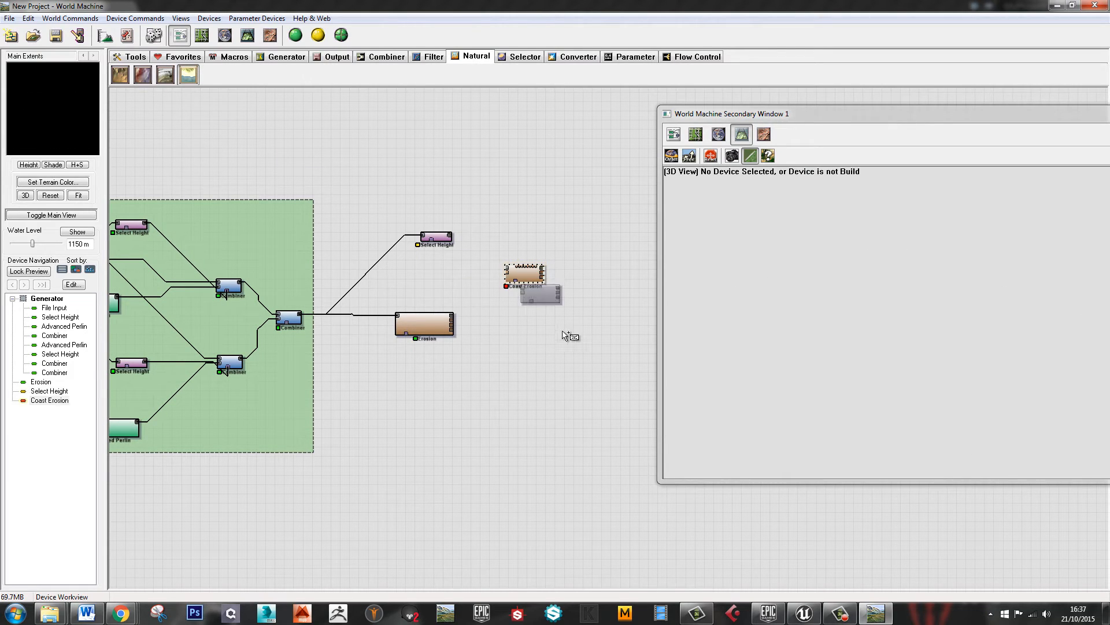
Connect the Erosion output to Coast Erosion's primary input and the Select Height output to its mask input, aligning Coast Erosion beside Erosion
right_click_drag(493, 330, 498, 334)
scroll(493, 324, "up", 1)
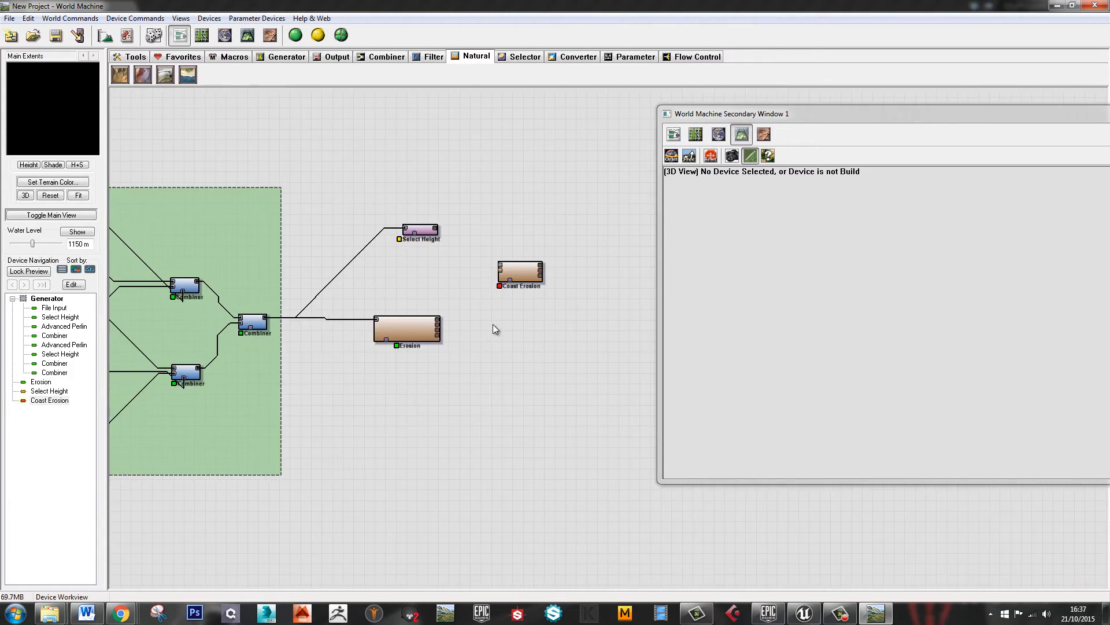
left_click_drag(439, 319, 530, 328)
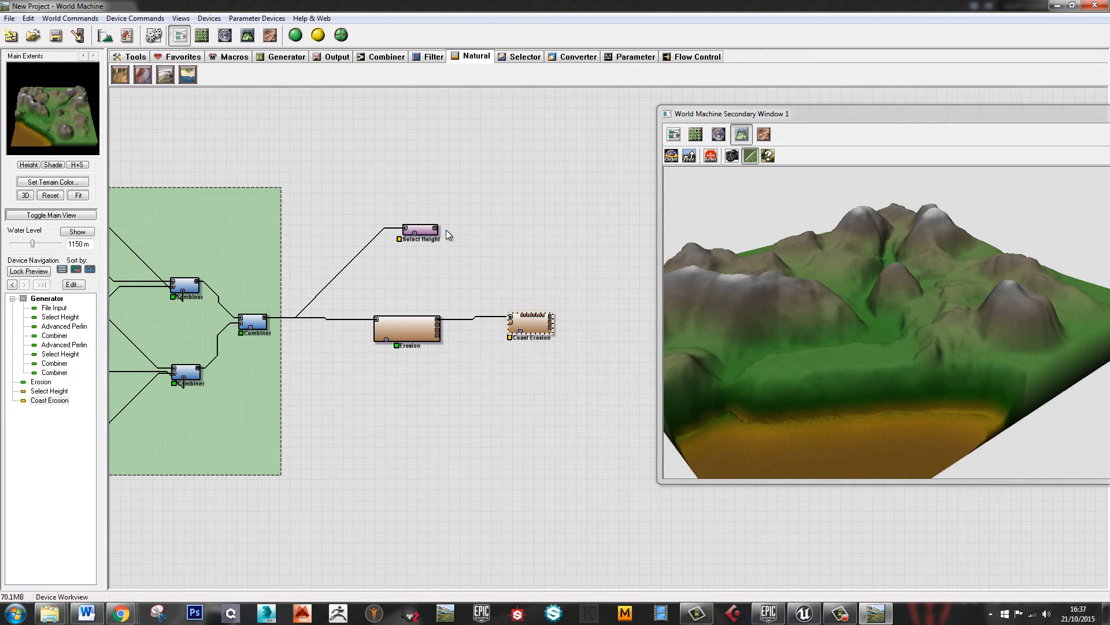
left_click_drag(438, 229, 524, 334)
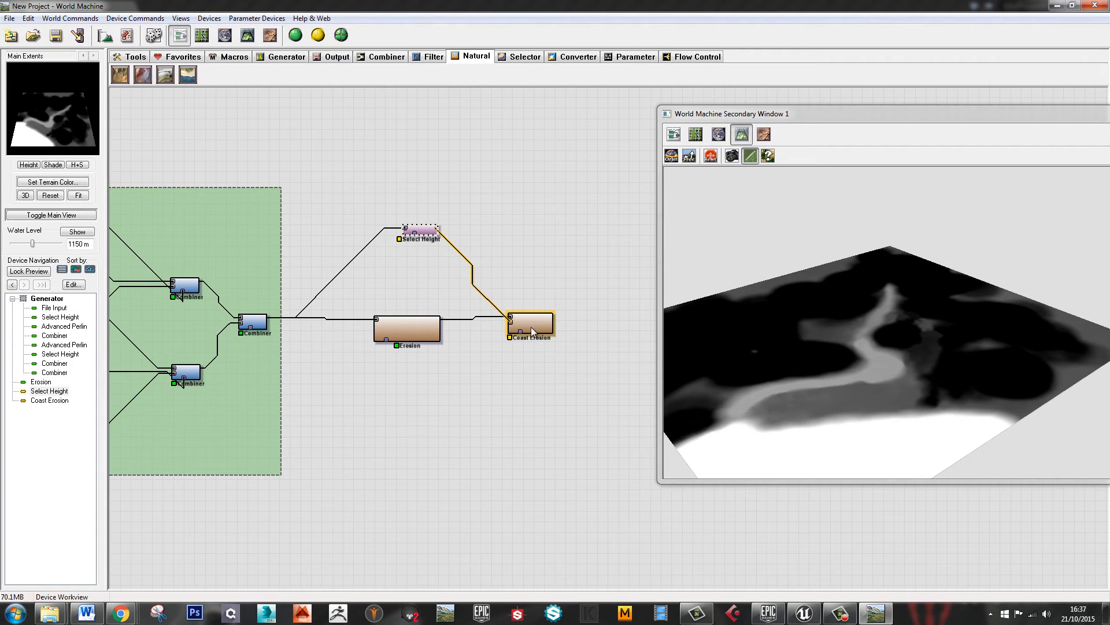
left_click_drag(531, 331, 521, 337)
left_click_drag(509, 318, 520, 335)
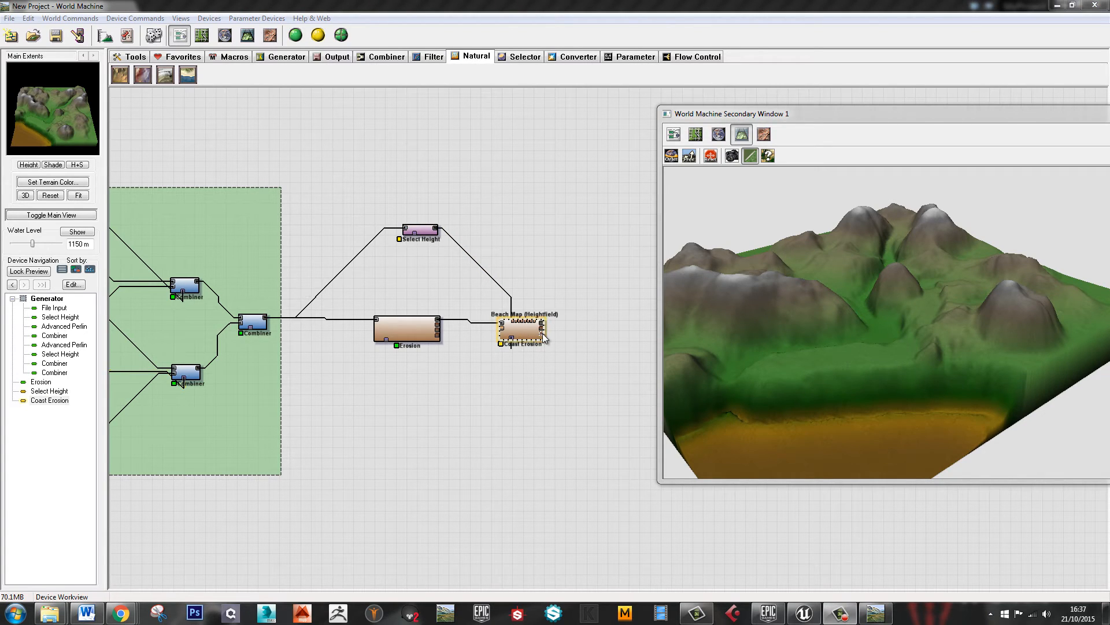
left_click_drag(526, 341, 525, 338)
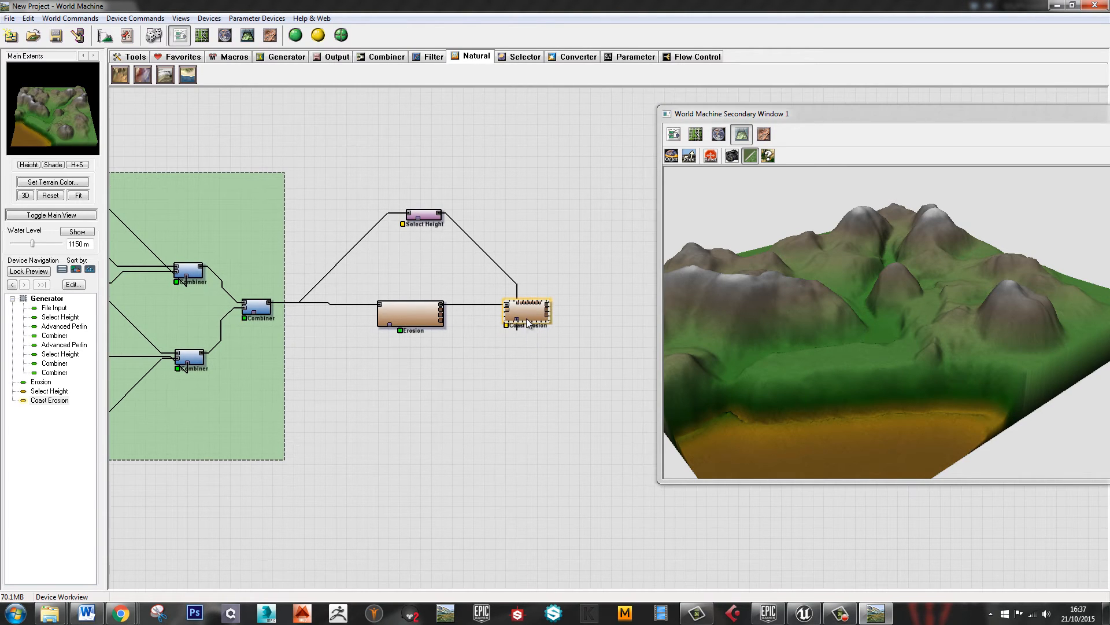
Make the Coast Erosion device use the global water level
double_click(529, 323)
left_click_drag(590, 211, 480, 133)
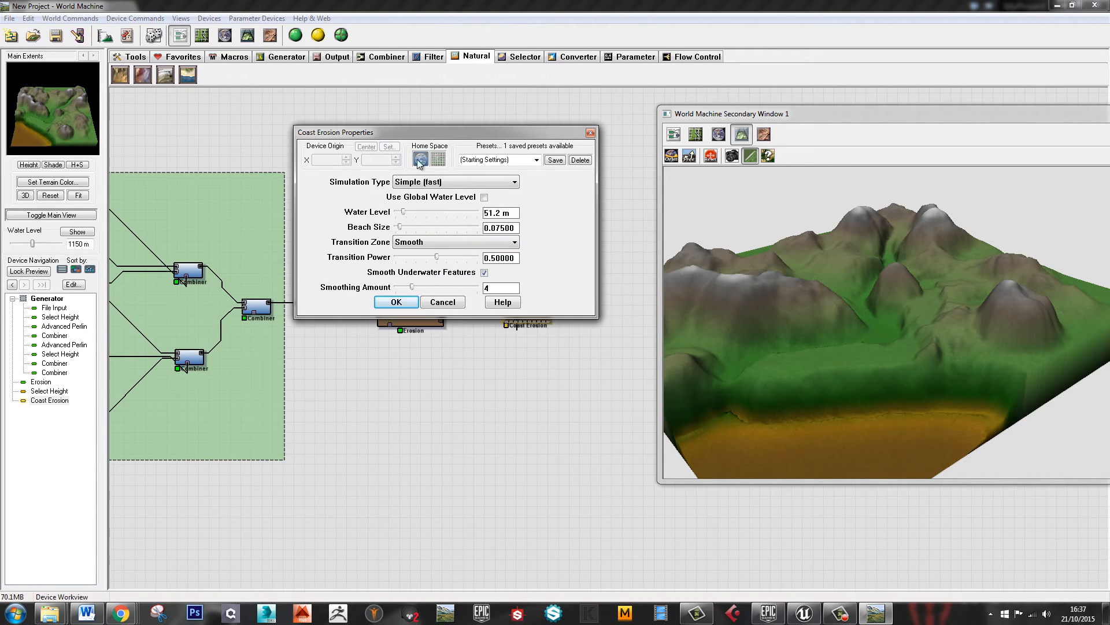
left_click(490, 126)
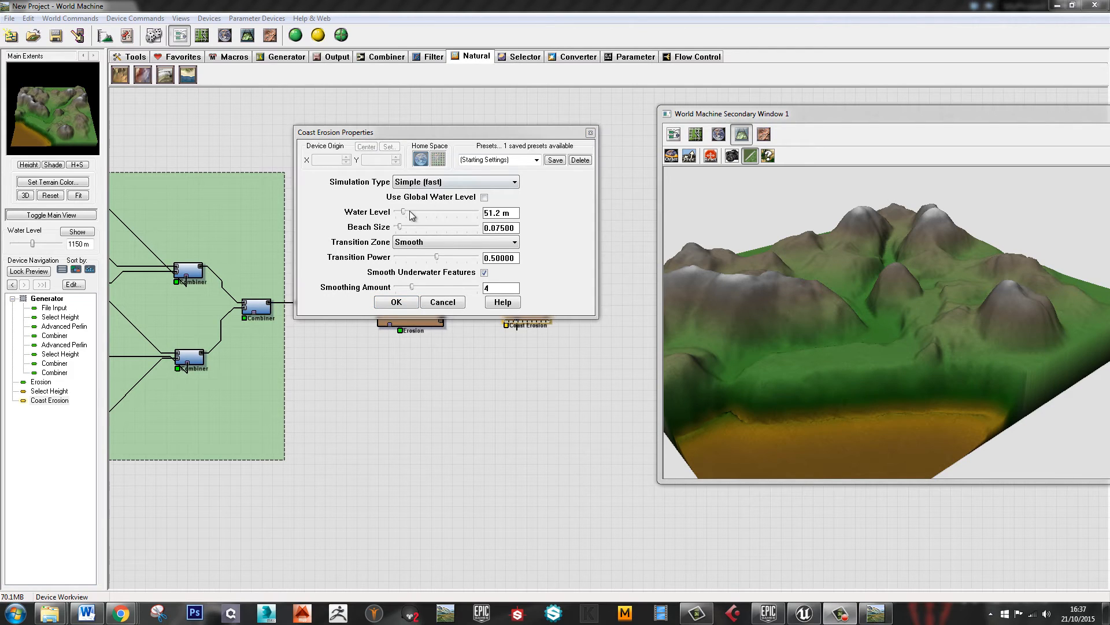
left_click(484, 197)
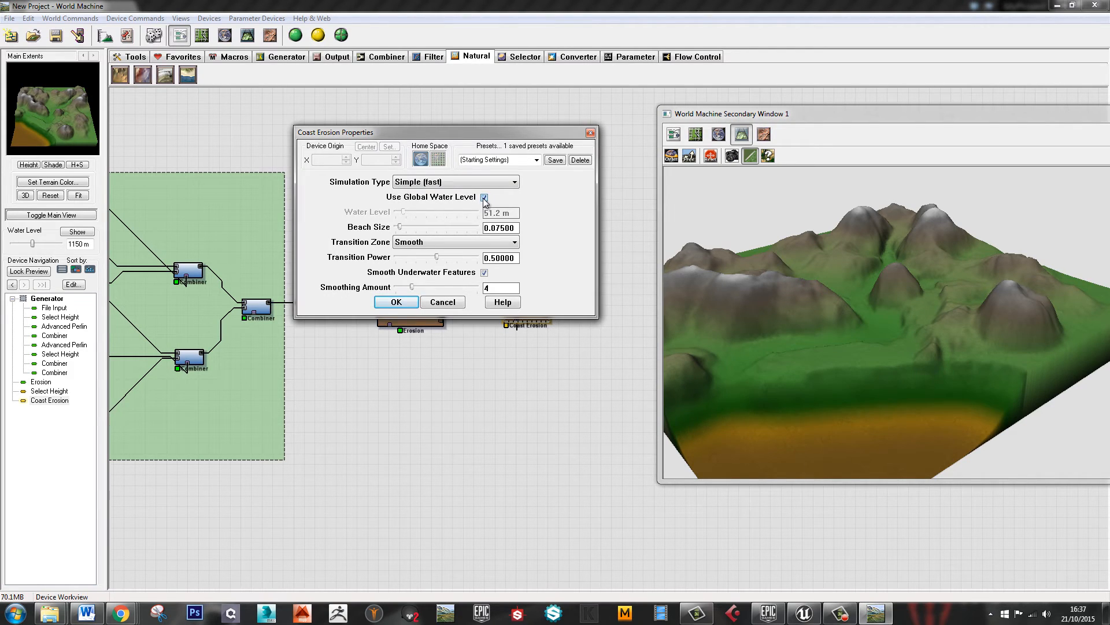
left_click(484, 197)
left_click(484, 198)
left_click(388, 301)
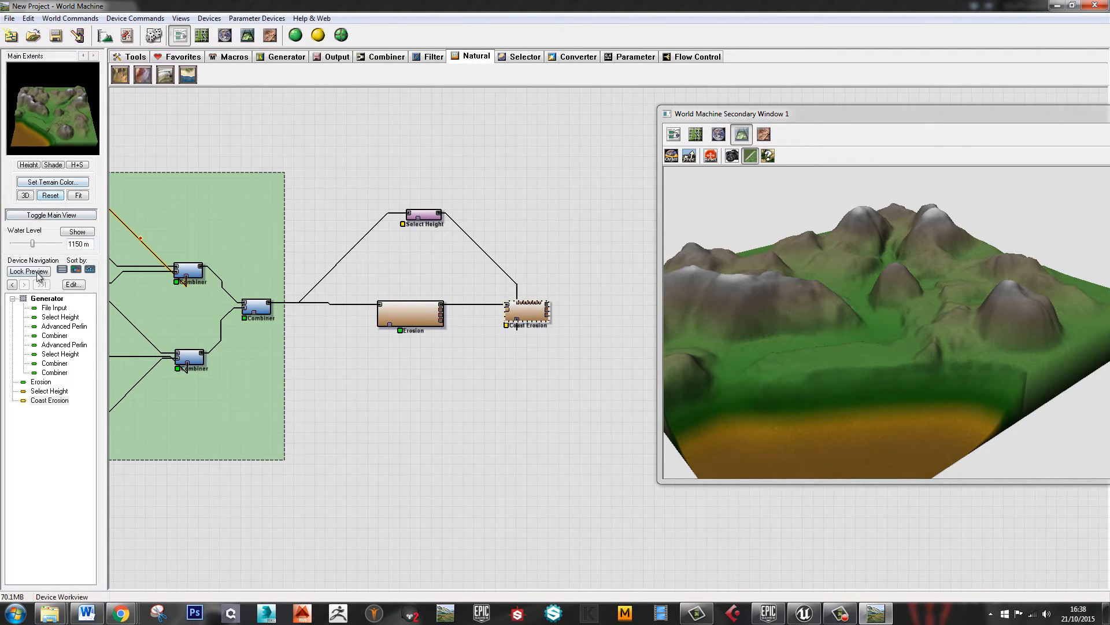
Show the water over the terrain and lower the global water level to 81.92 m
left_click(72, 234)
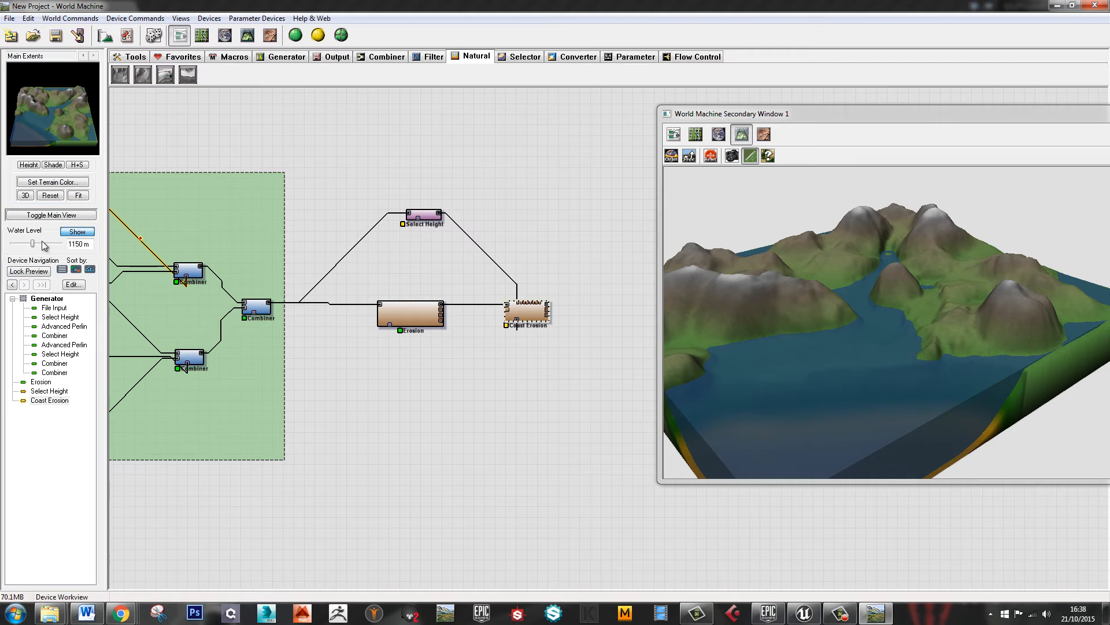
left_click_drag(33, 244, 22, 246)
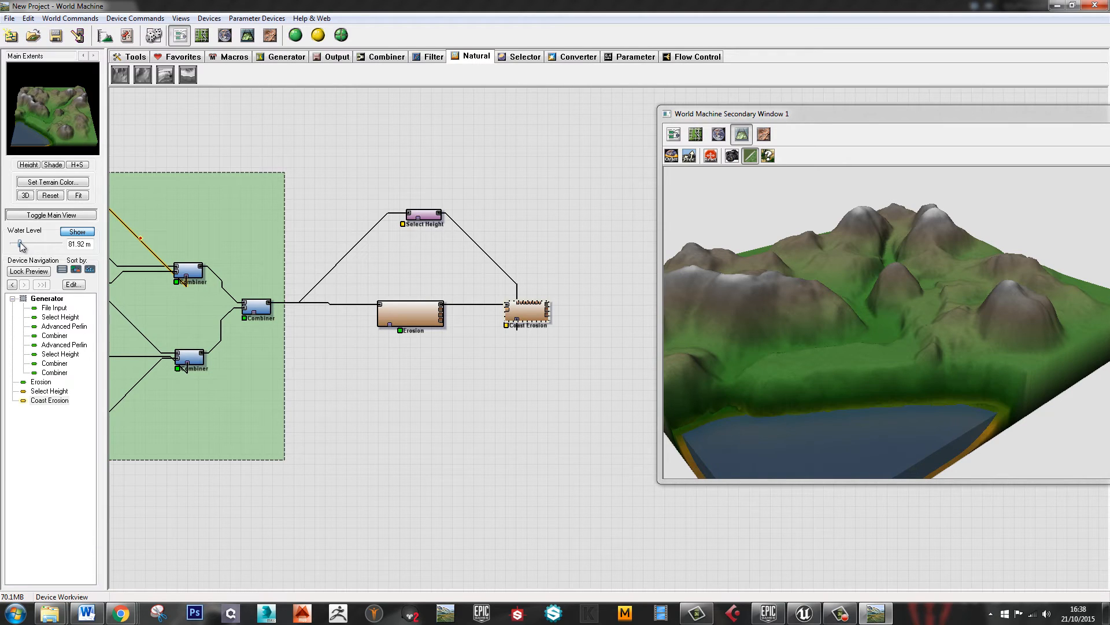
Turn off the global water level option for the Coast Erosion device and hide the water display
double_click(537, 319)
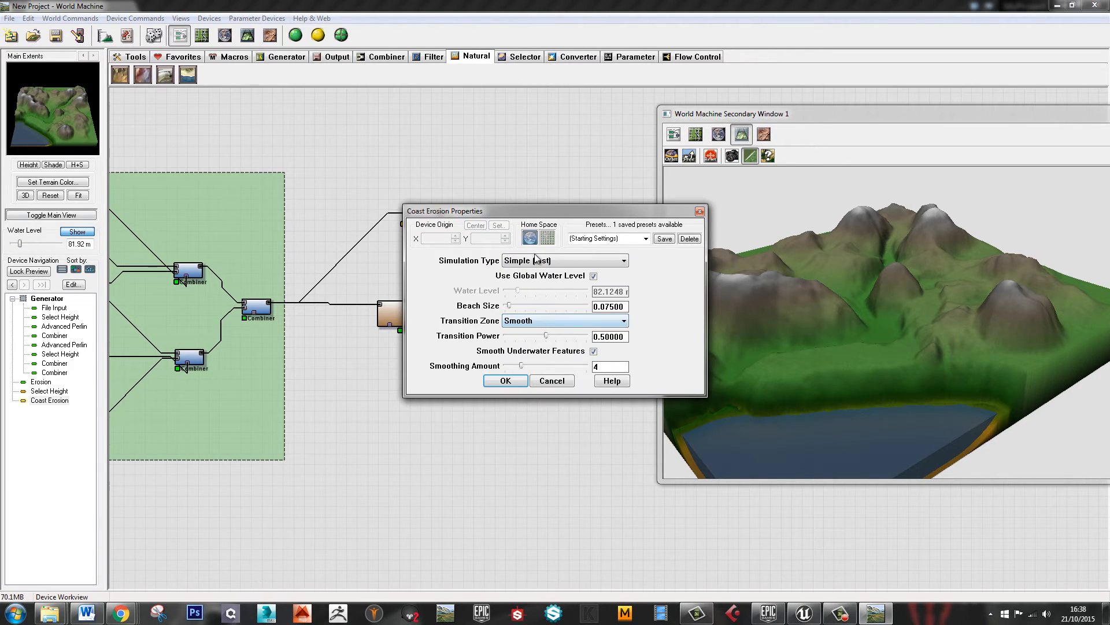
left_click(594, 275)
left_click(594, 276)
left_click(593, 276)
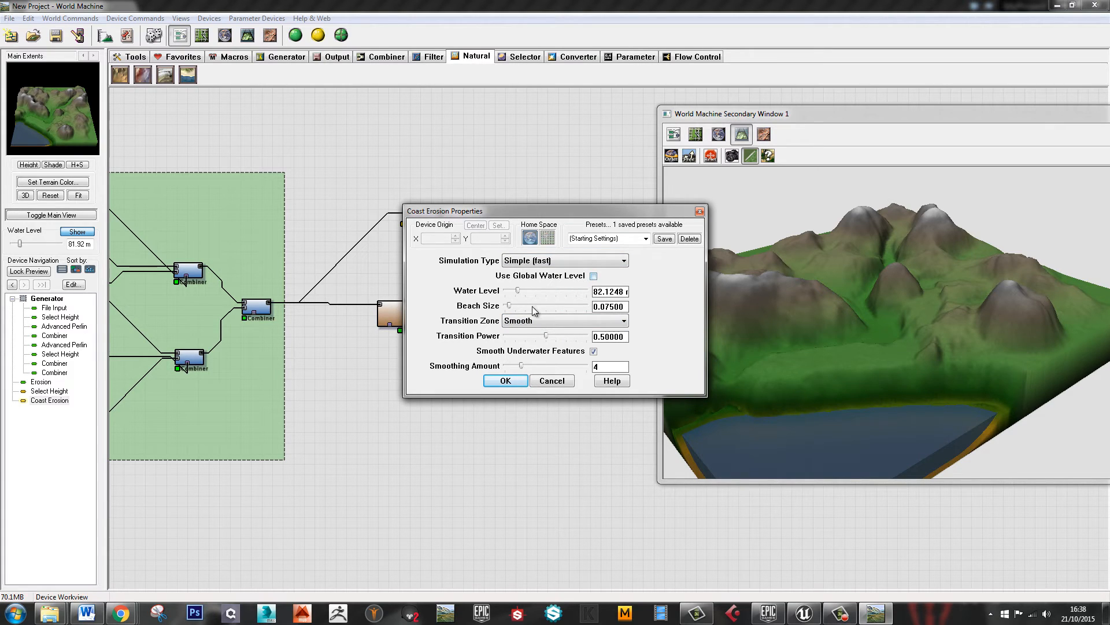
left_click(506, 380)
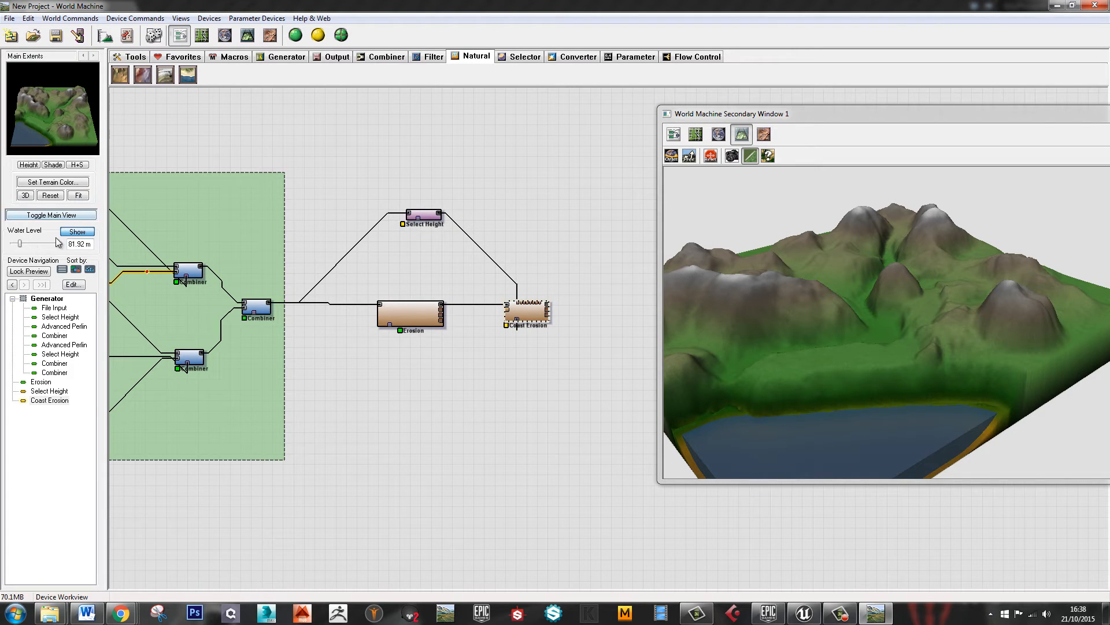
left_click(90, 232)
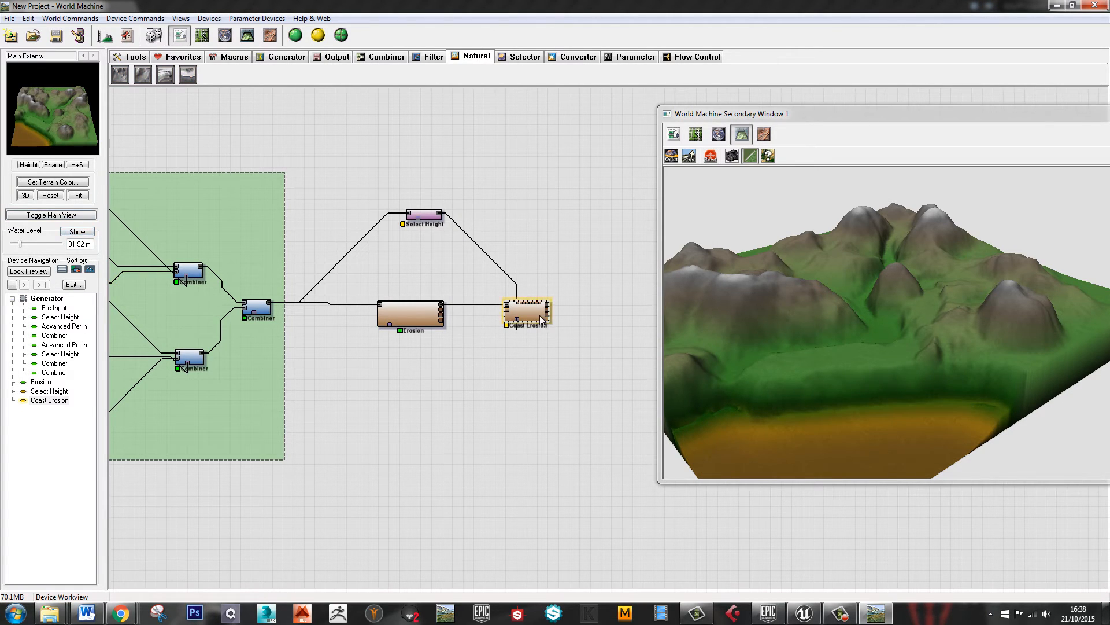
Set Coast Erosion's beach size to 0.23984, transition power to 0.23438 and smoothing amount to 2, and build the terrain
double_click(541, 318)
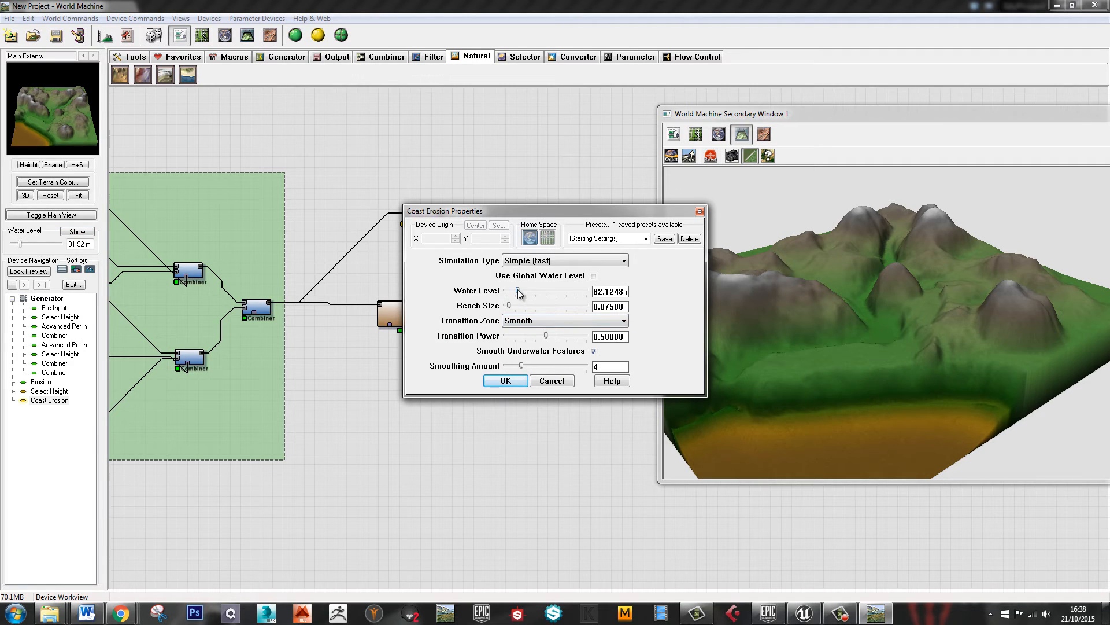
left_click_drag(510, 306, 514, 368)
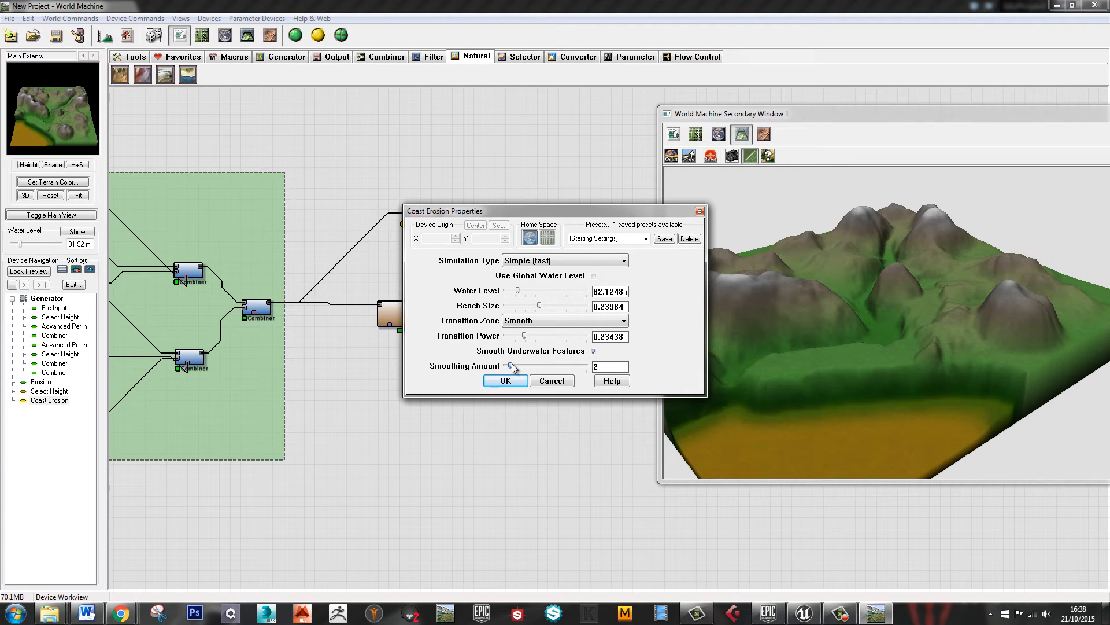
left_click(505, 381)
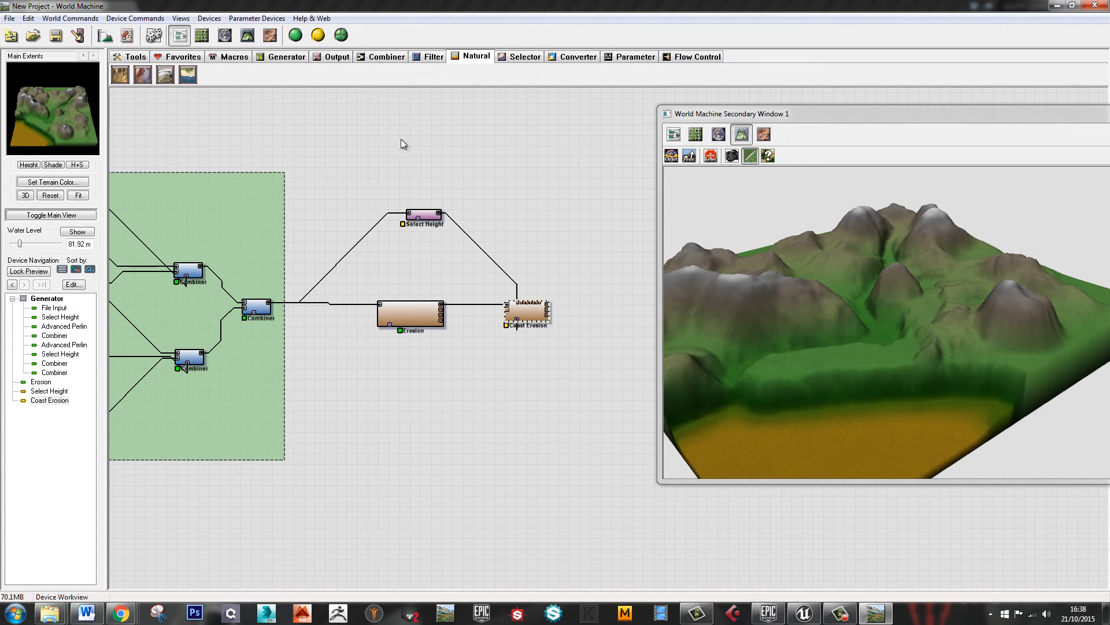
left_click(295, 36)
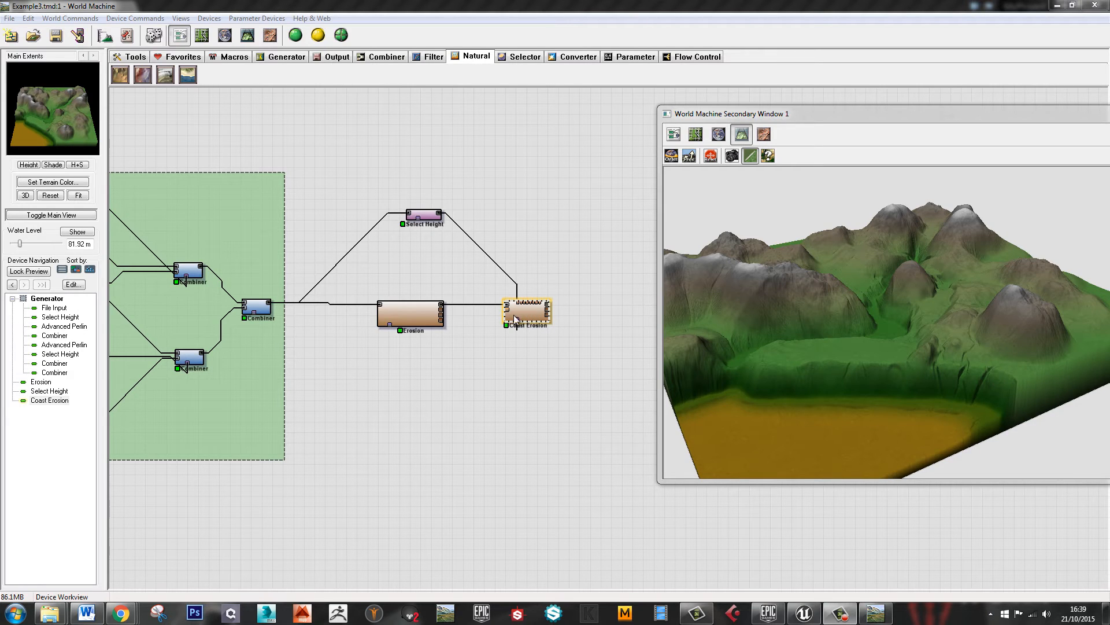
Move the Select Height device closer above the erosion devices and group it with Erosion and Coast Erosion
left_click_drag(868, 114, 864, 184)
left_click_drag(525, 387, 425, 371)
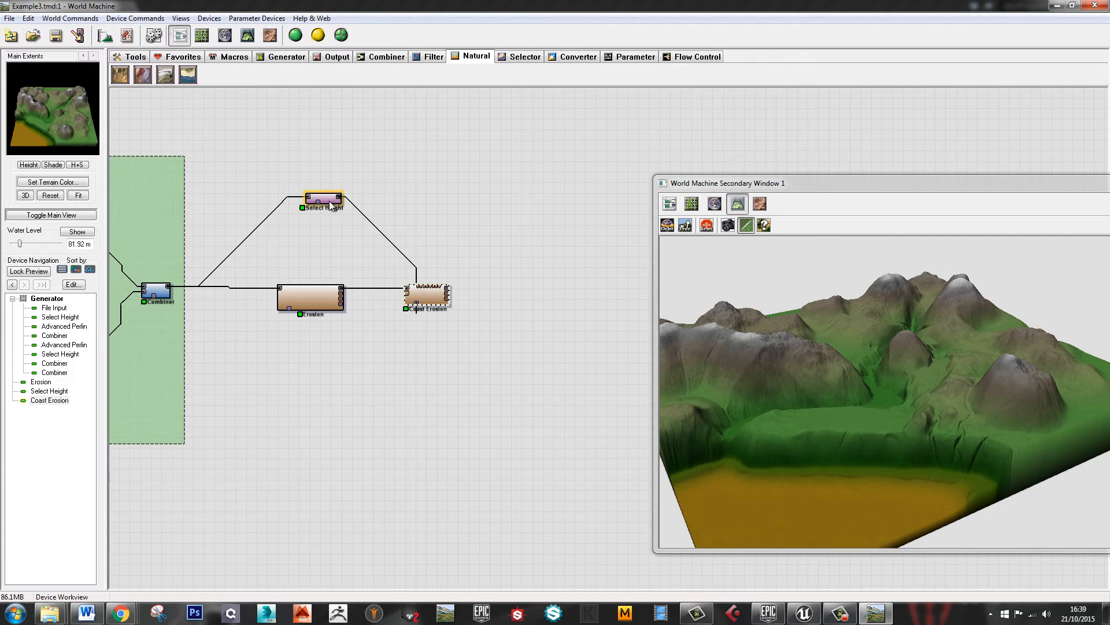
left_click_drag(328, 202, 359, 248)
left_click_drag(270, 230, 525, 382)
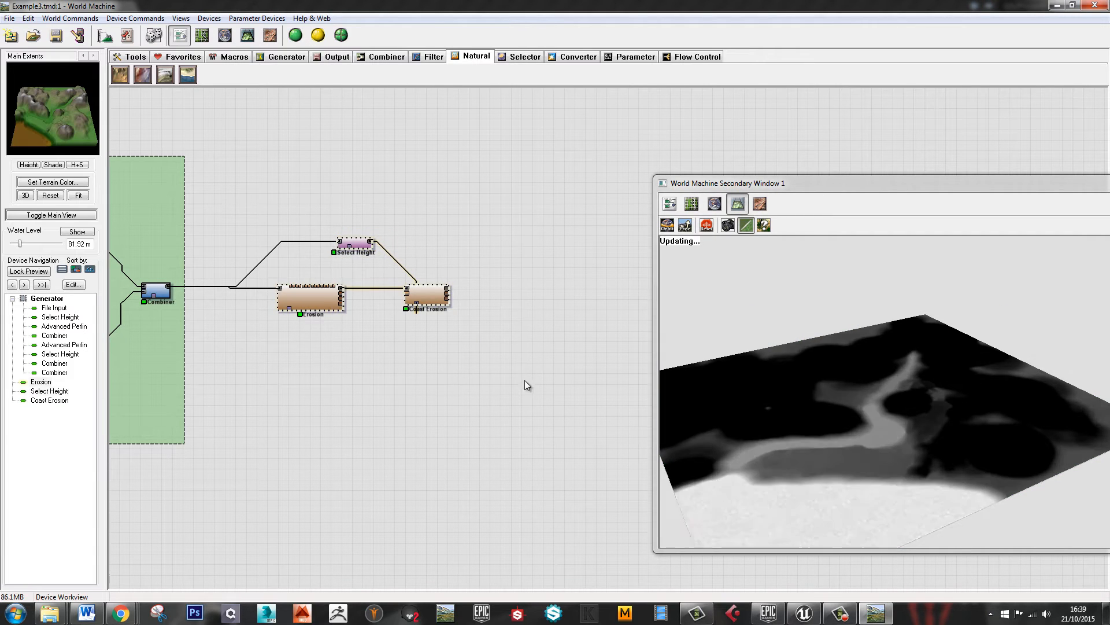
right_click(420, 300)
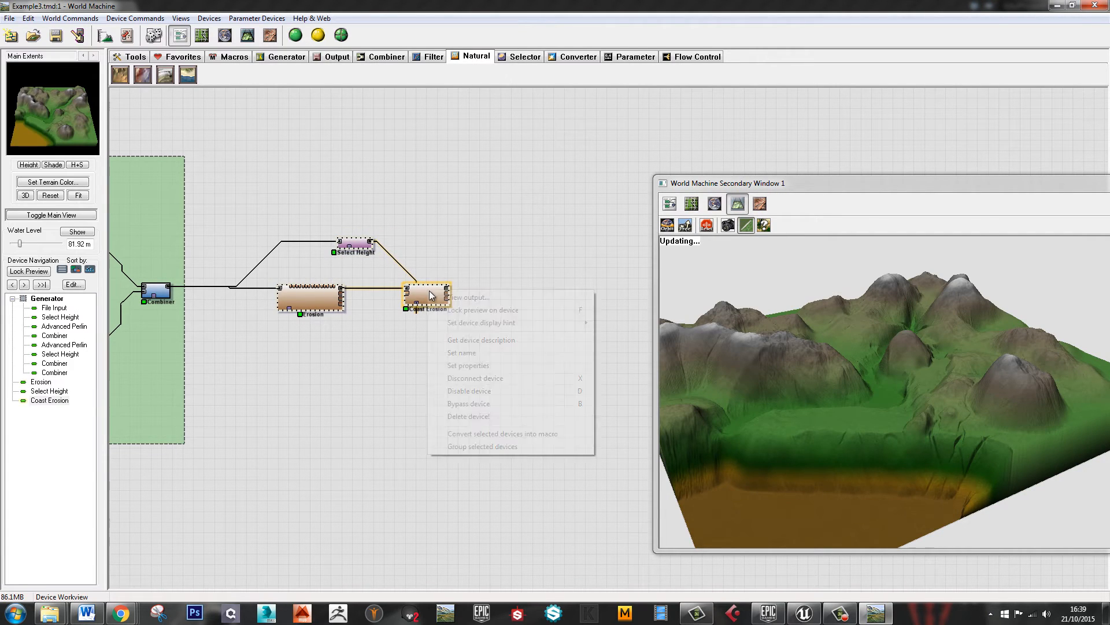
left_click(506, 449)
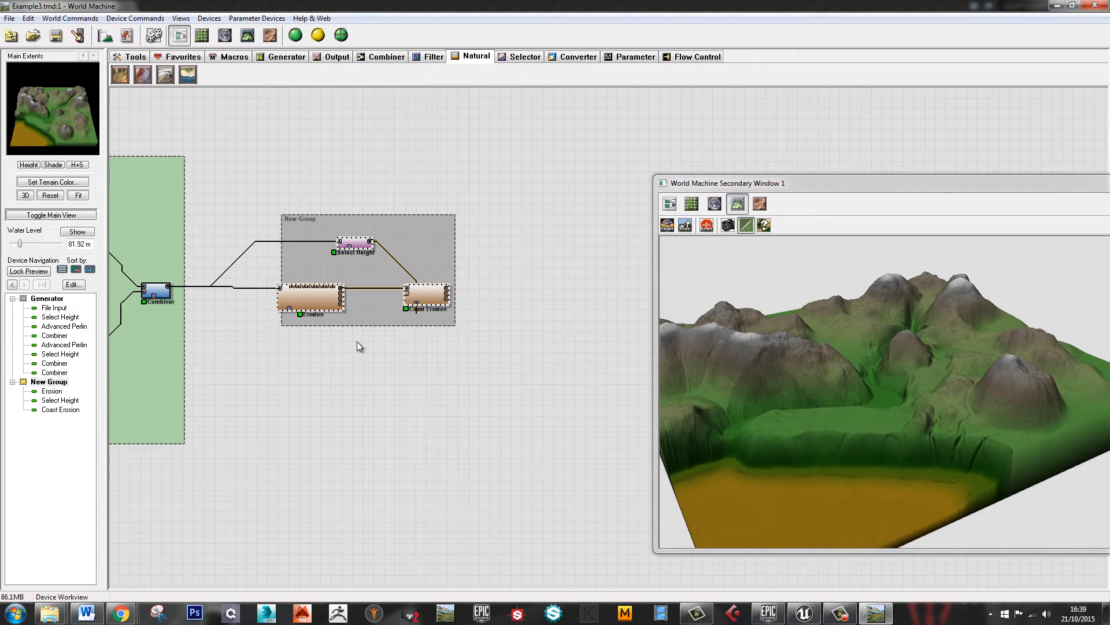
Name the new device group Erosion
double_click(307, 217)
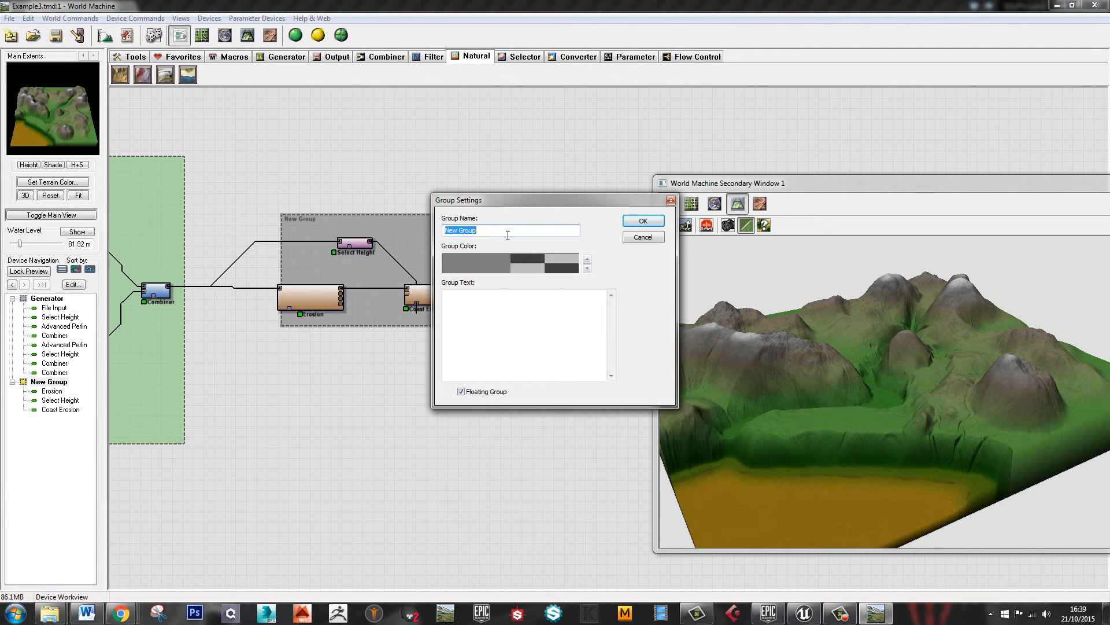
type("Erosion")
key("Return")
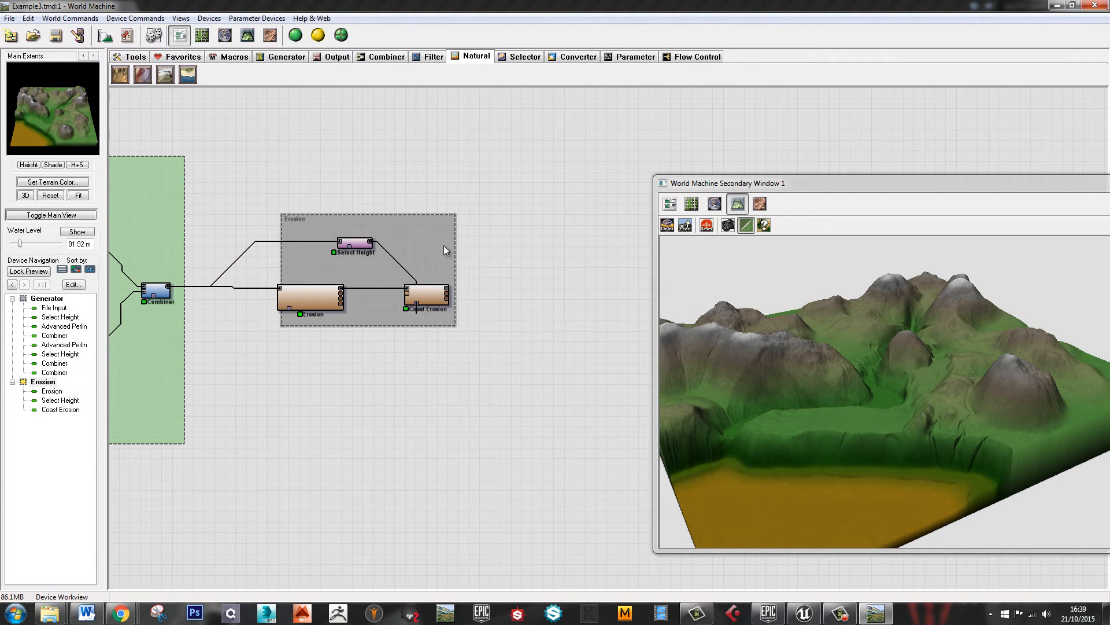
Color the Erosion group blue (RGB 66, 109, 189) and enlarge its frame to leave space around the devices
double_click(415, 241)
left_click(458, 265)
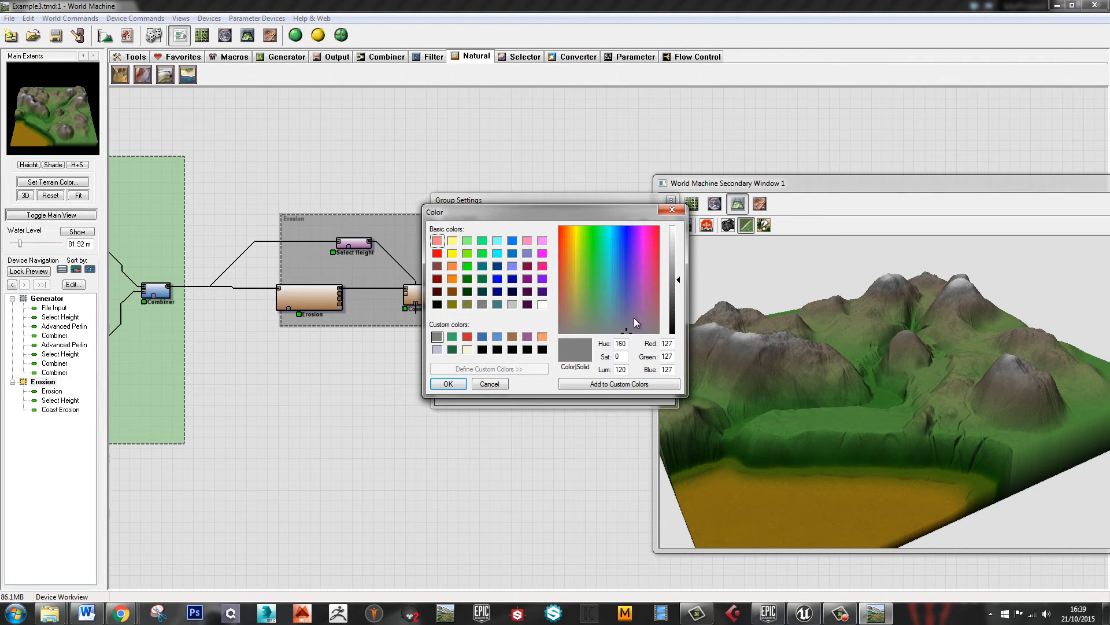
left_click(619, 283)
left_click(448, 385)
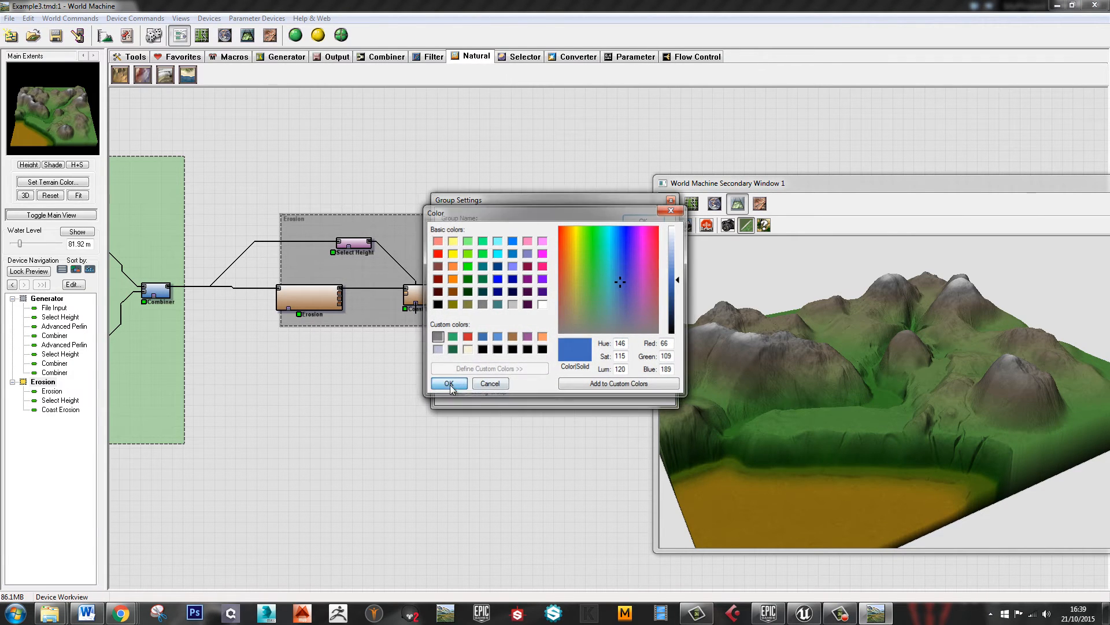
key("Return")
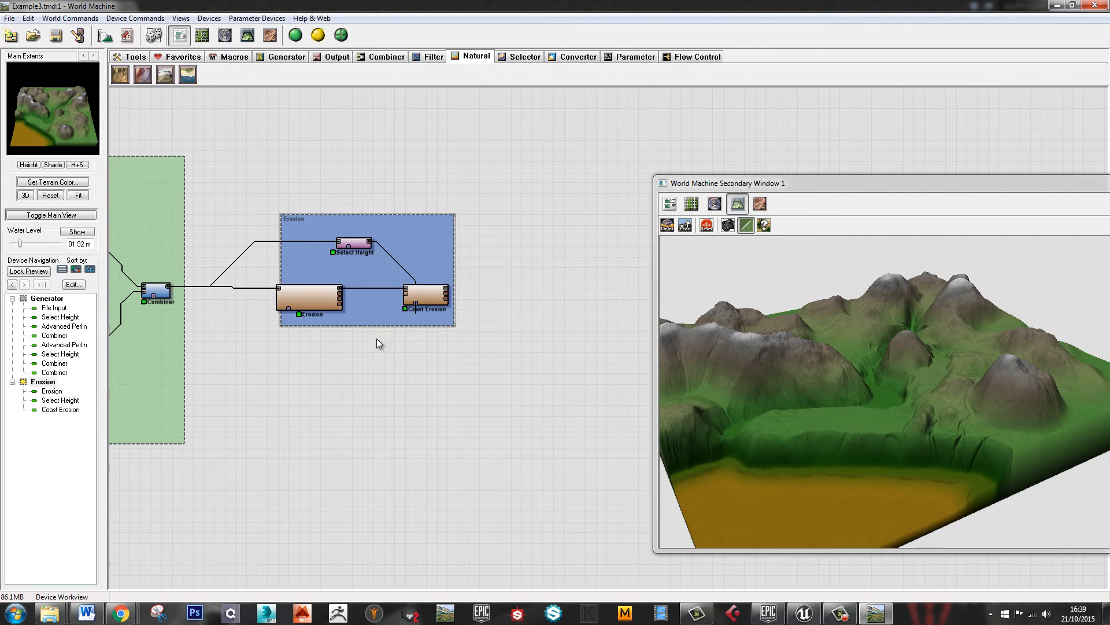
left_click_drag(282, 328, 258, 351)
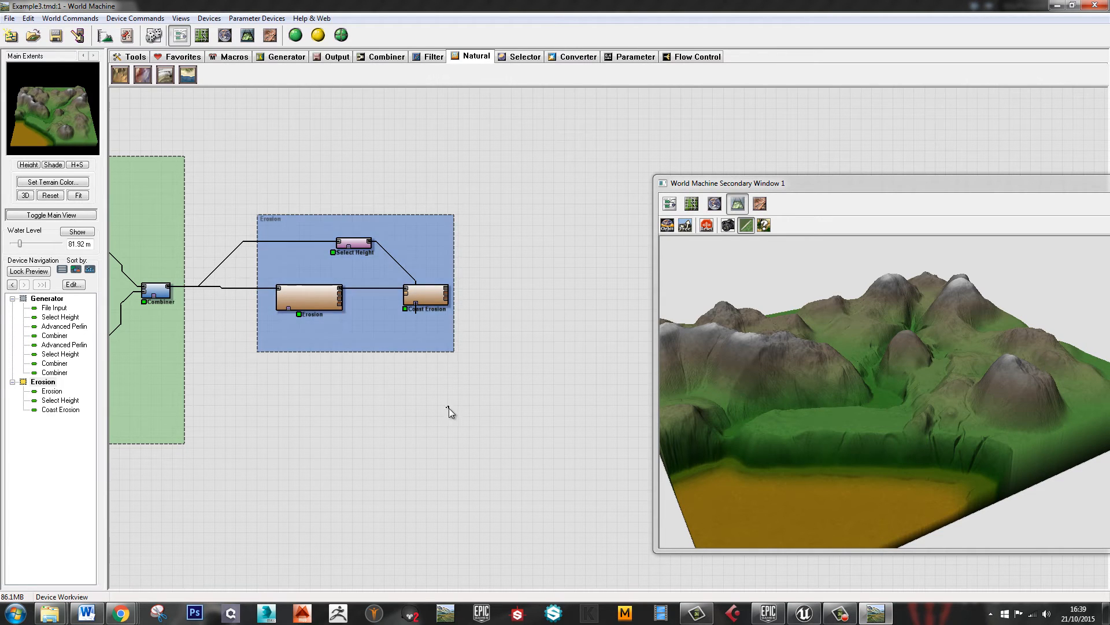
Place a Color Generator device in the empty space beyond the Erosion group's output side
scroll(440, 389, "down", 2)
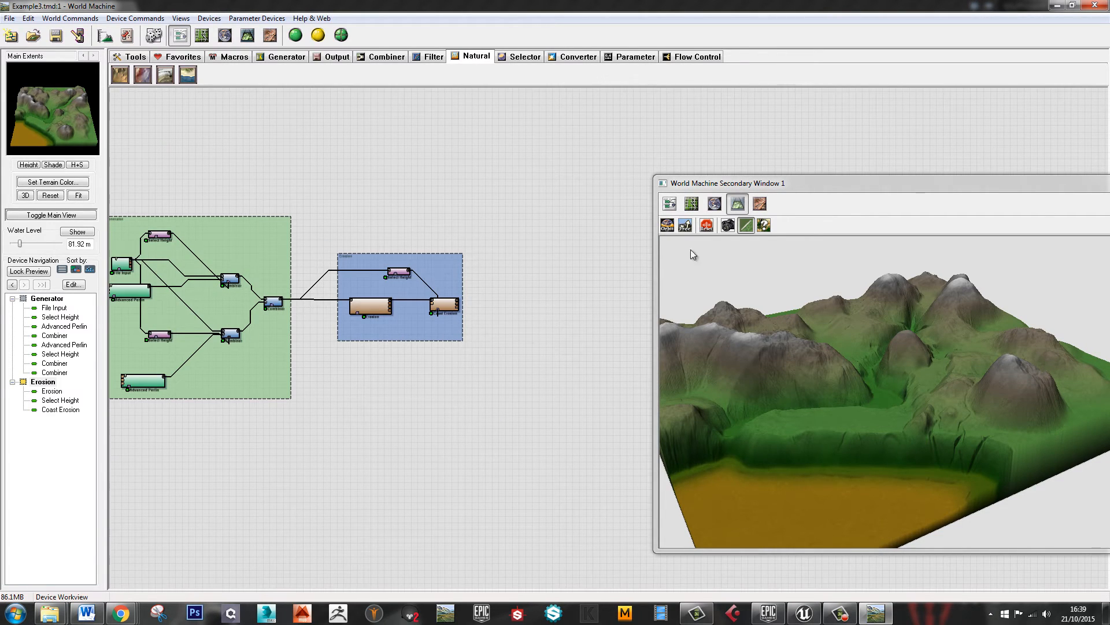
scroll(526, 332, "up", 1)
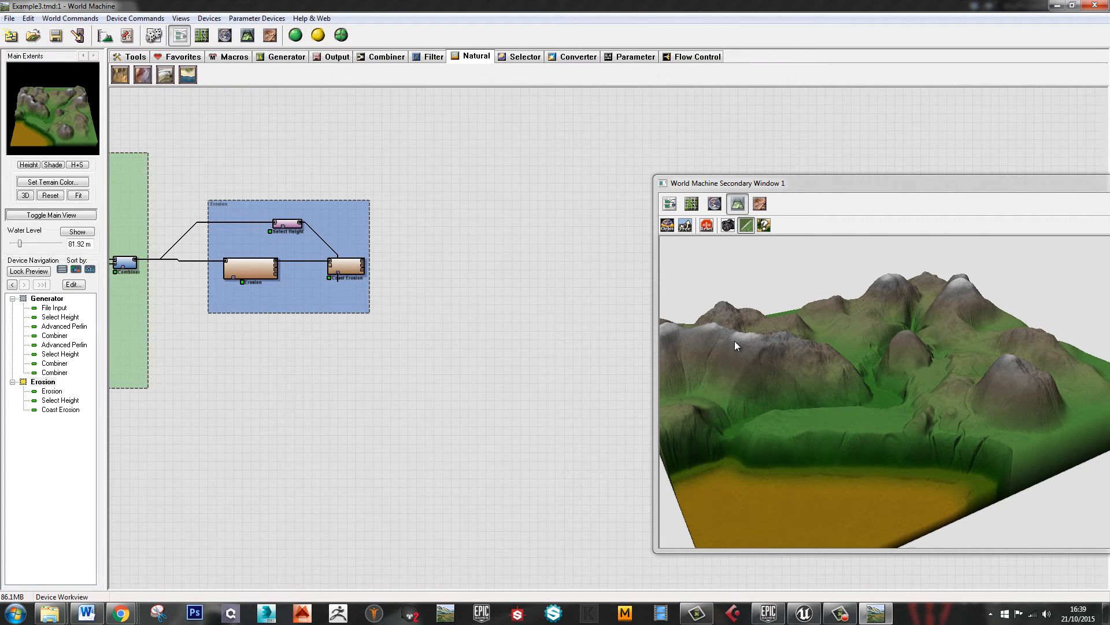
left_click_drag(733, 353, 1033, 294)
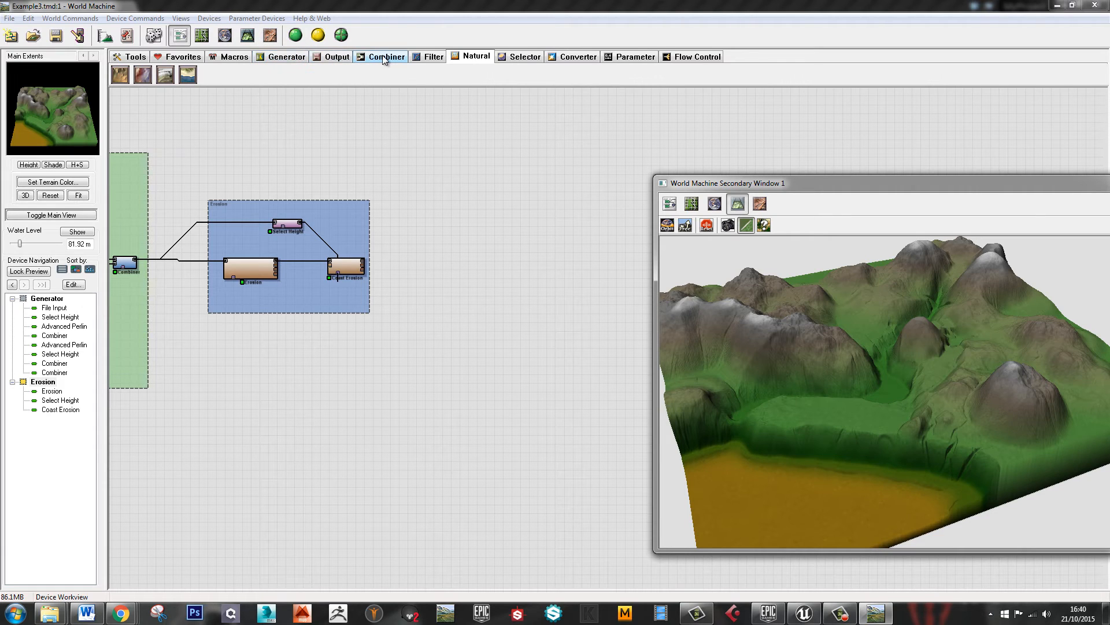
left_click(630, 60)
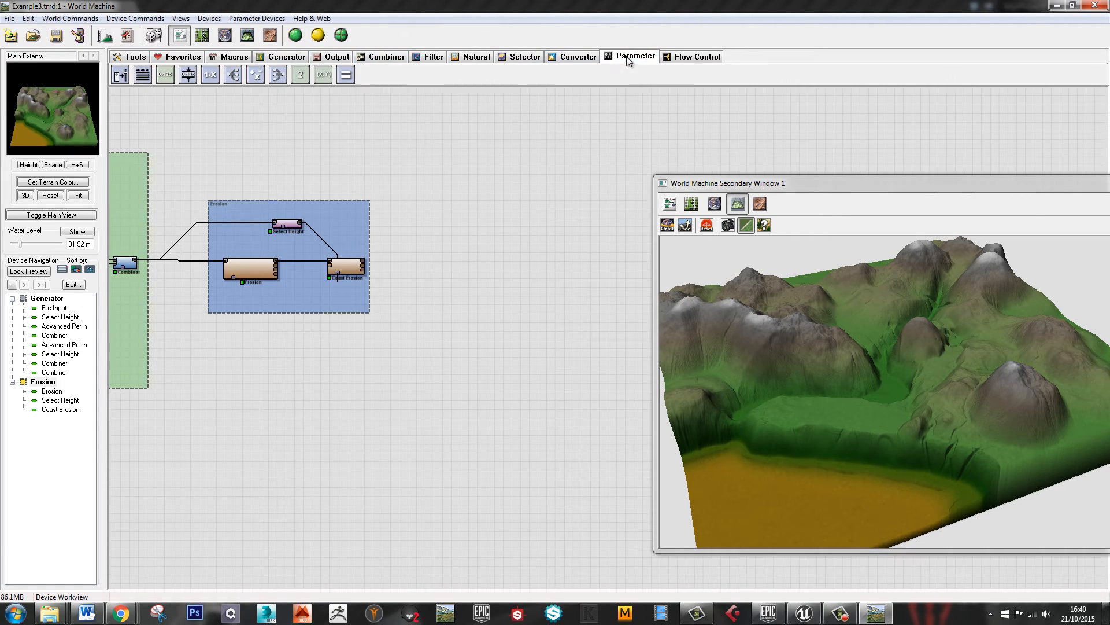
left_click(182, 58)
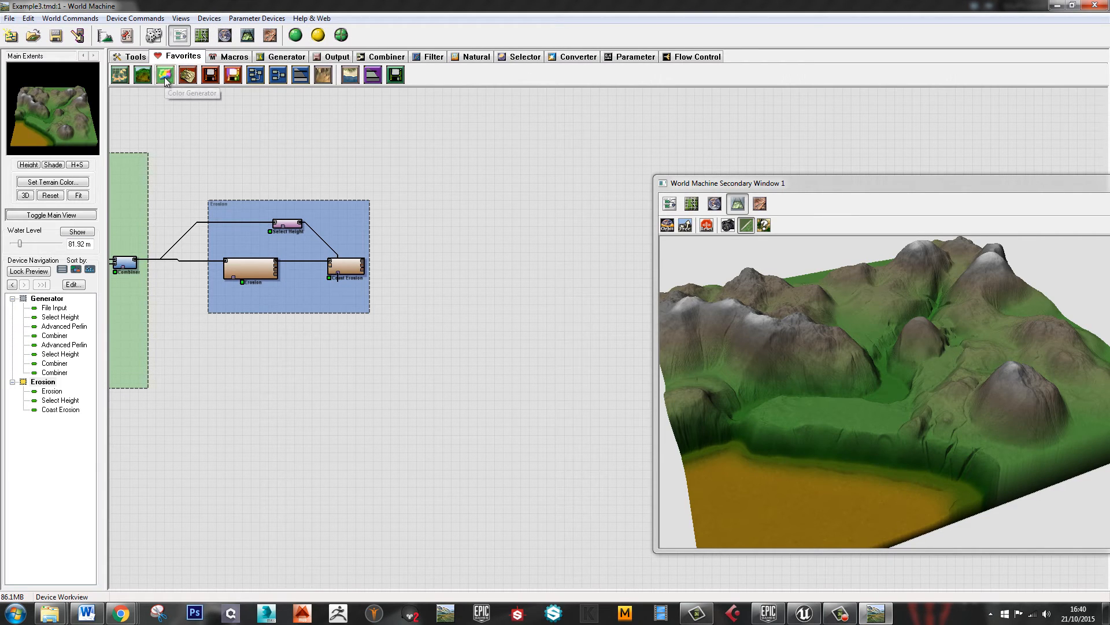
left_click(165, 75)
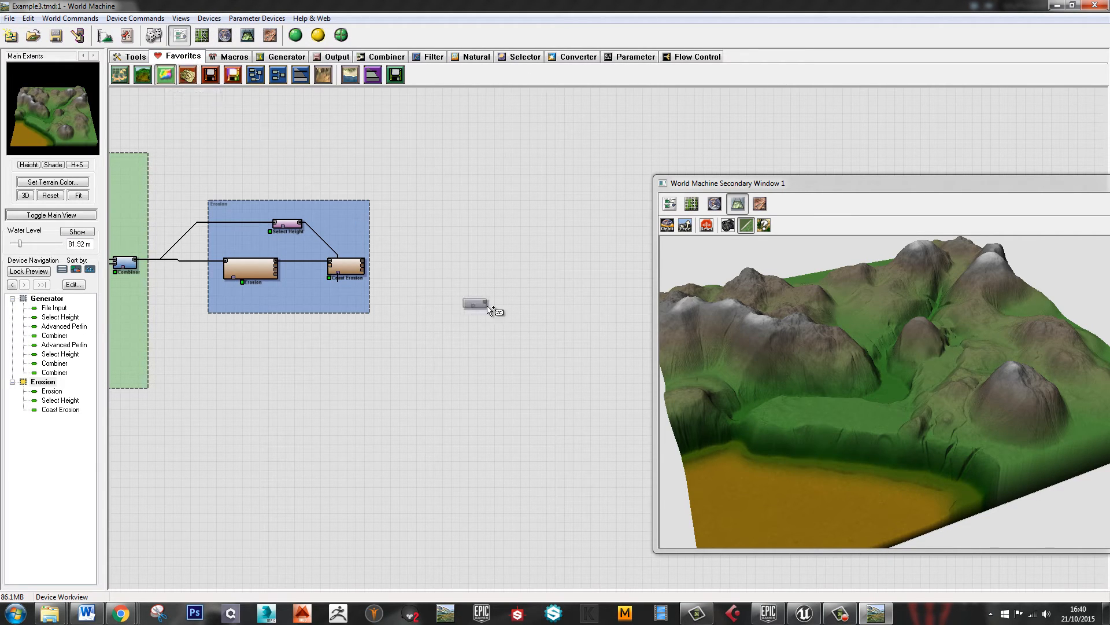
left_click(487, 306)
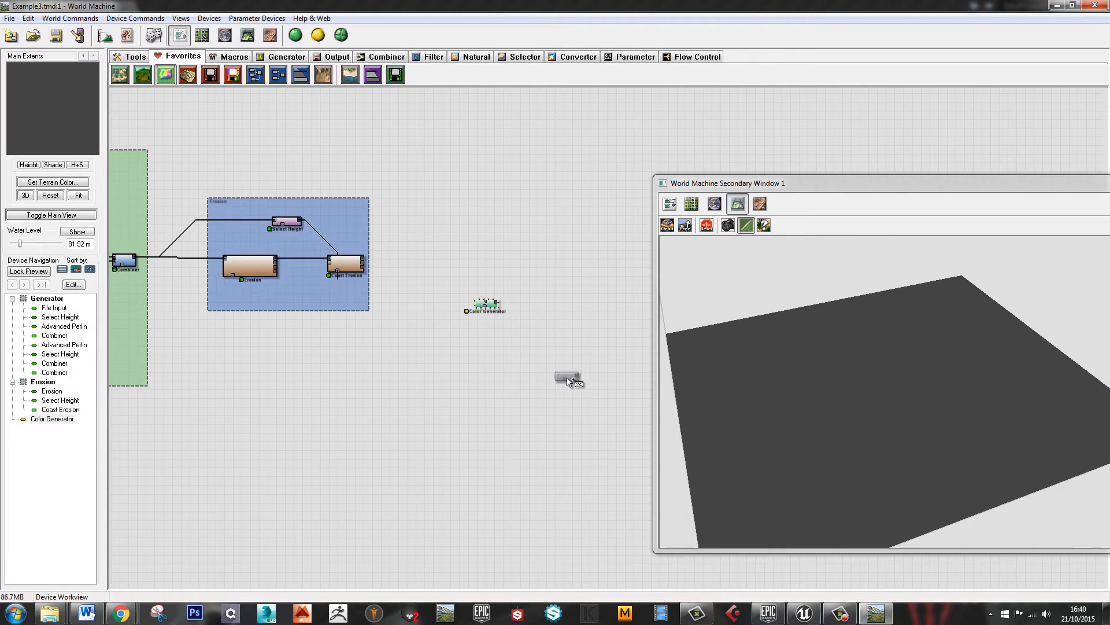
Set the Color Generator's color to a muted olive green
double_click(486, 304)
left_click(554, 312)
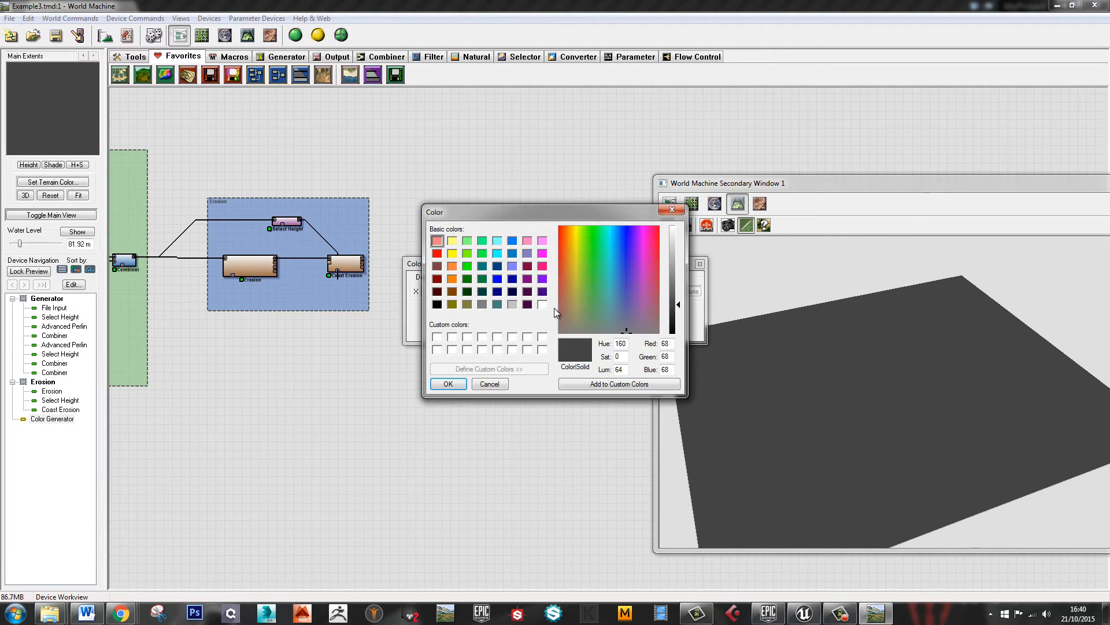
left_click(467, 266)
left_click(578, 268)
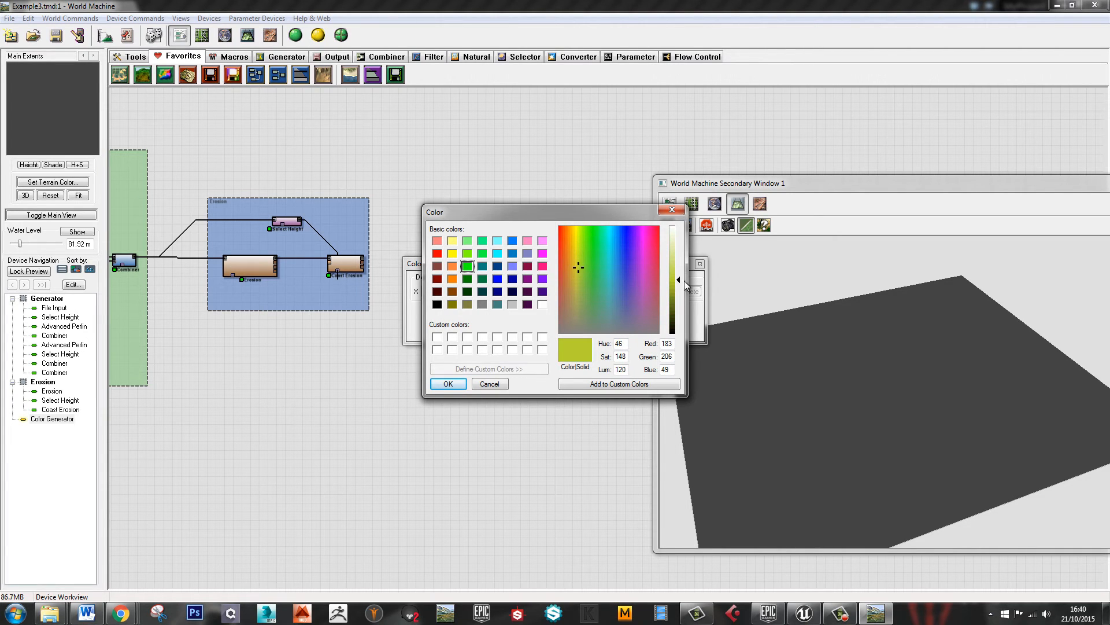
left_click_drag(685, 280, 674, 289)
mouse_move(579, 269)
left_mouse_down()
mouse_move(584, 259)
mouse_move(579, 284)
left_mouse_up()
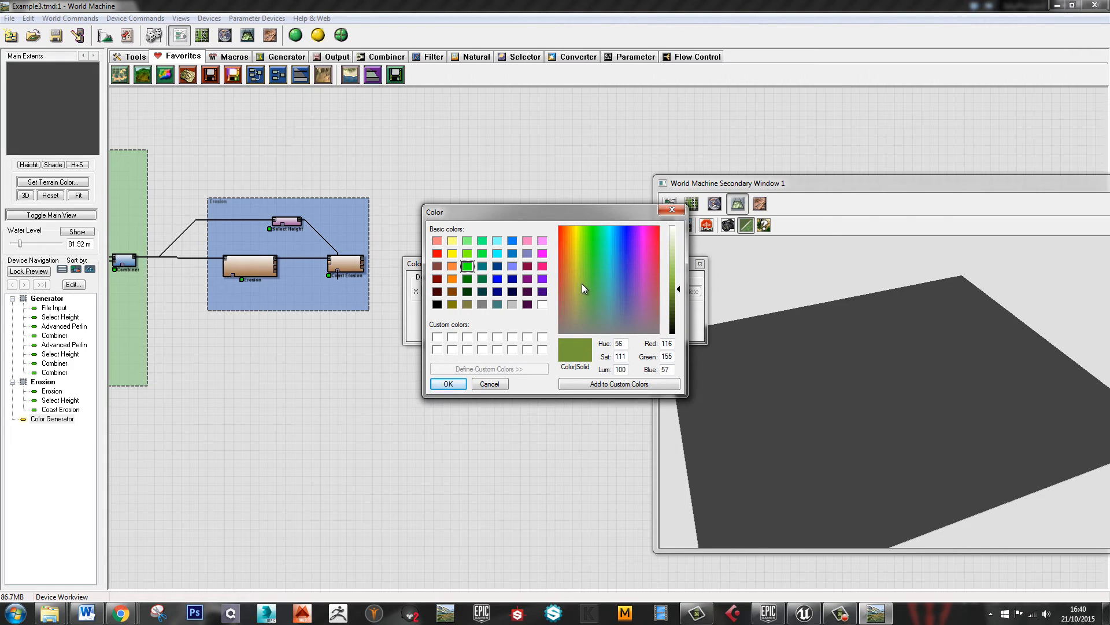
left_click(440, 384)
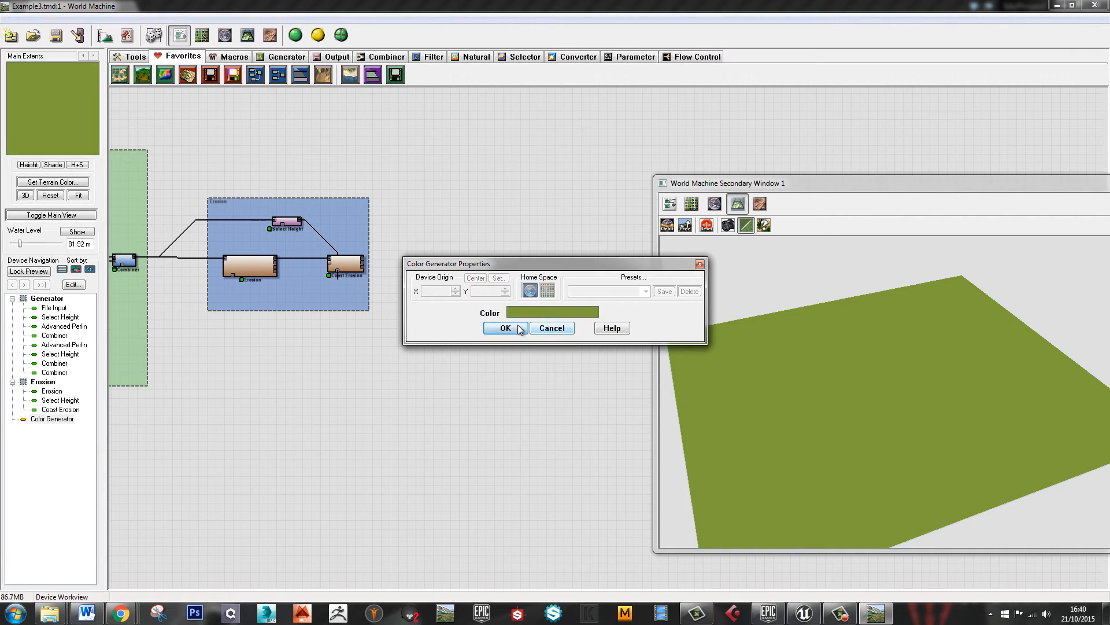
left_click(506, 328)
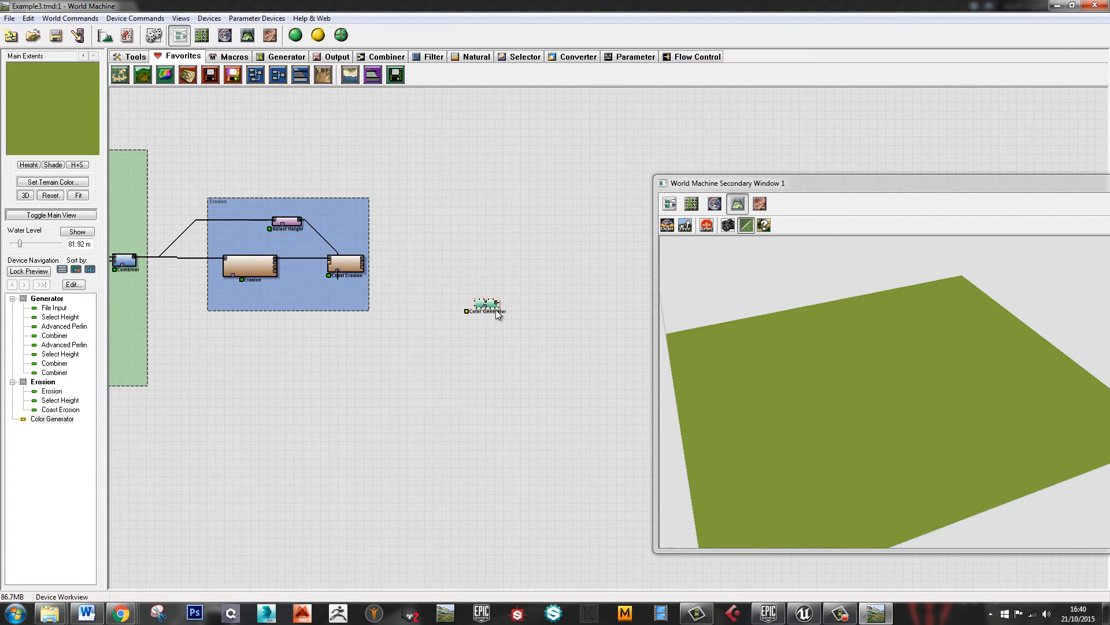
Duplicate the green Color Generator just below it and set the copy's color to blue-gray (RGB 132, 145, 149)
key("ctrl+v")
left_click_drag(498, 312, 494, 341)
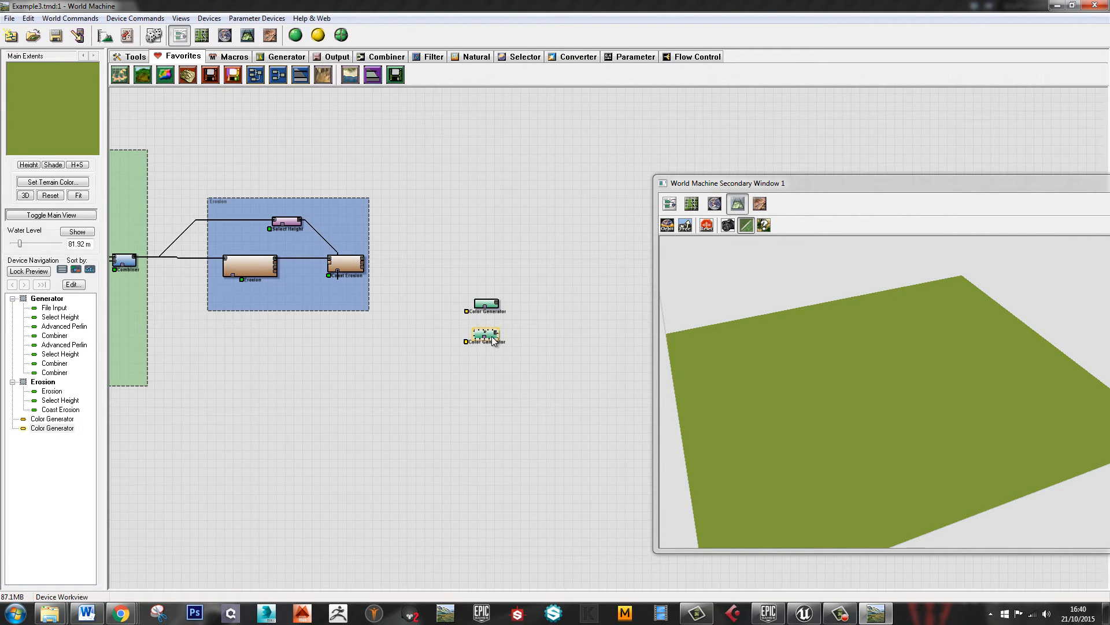
double_click(493, 340)
left_click(549, 308)
left_click(579, 313)
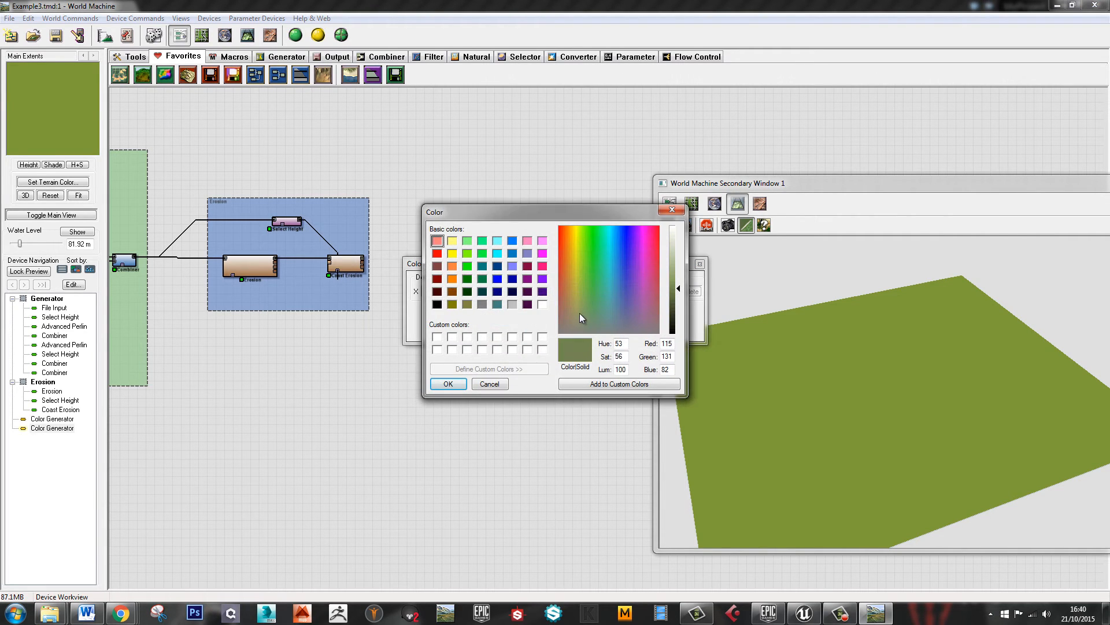
left_click_drag(580, 314, 615, 325)
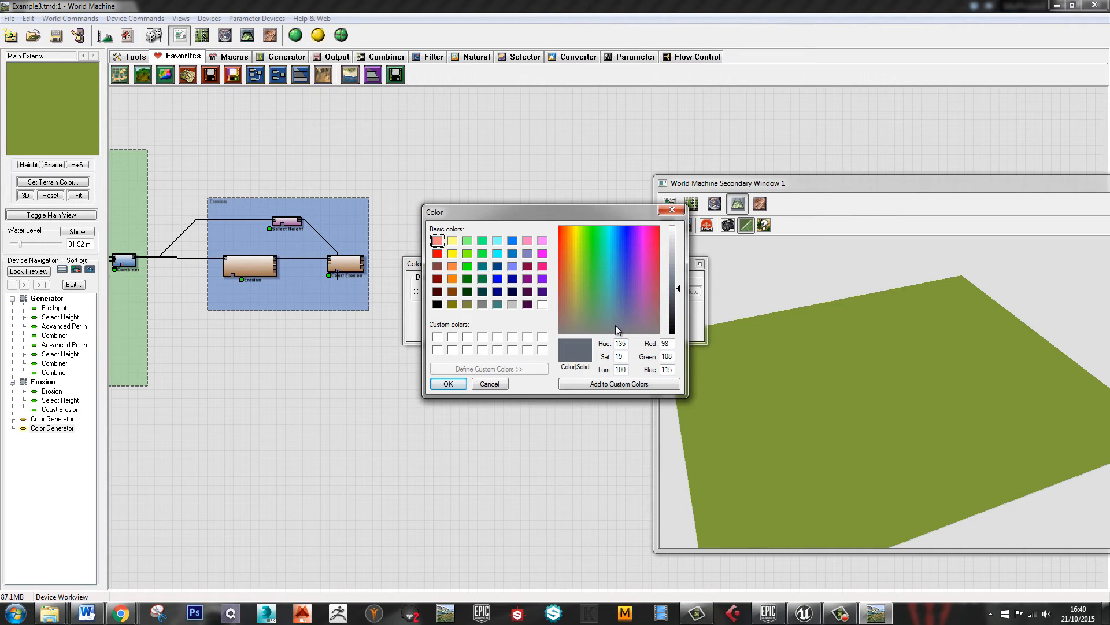
left_click_drag(681, 288, 682, 274)
left_click(466, 384)
left_click(510, 328)
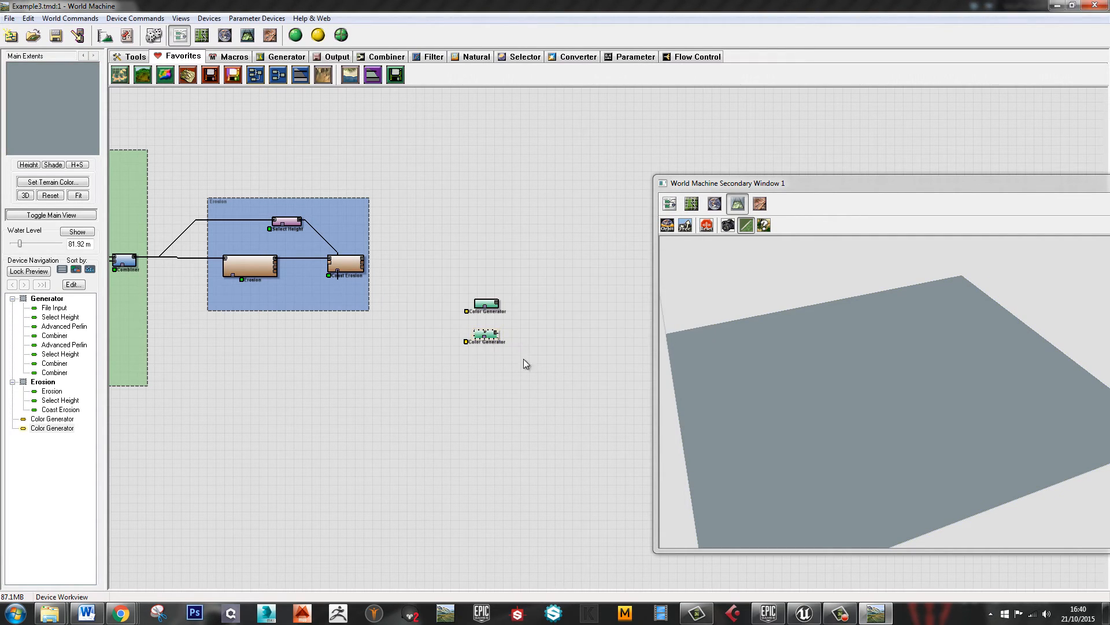
Duplicate the blue-gray Color Generator below it and set the copy's color to a darker warm gray
key("ctrl+v")
left_click_drag(497, 342, 490, 373)
double_click(490, 373)
left_click(533, 315)
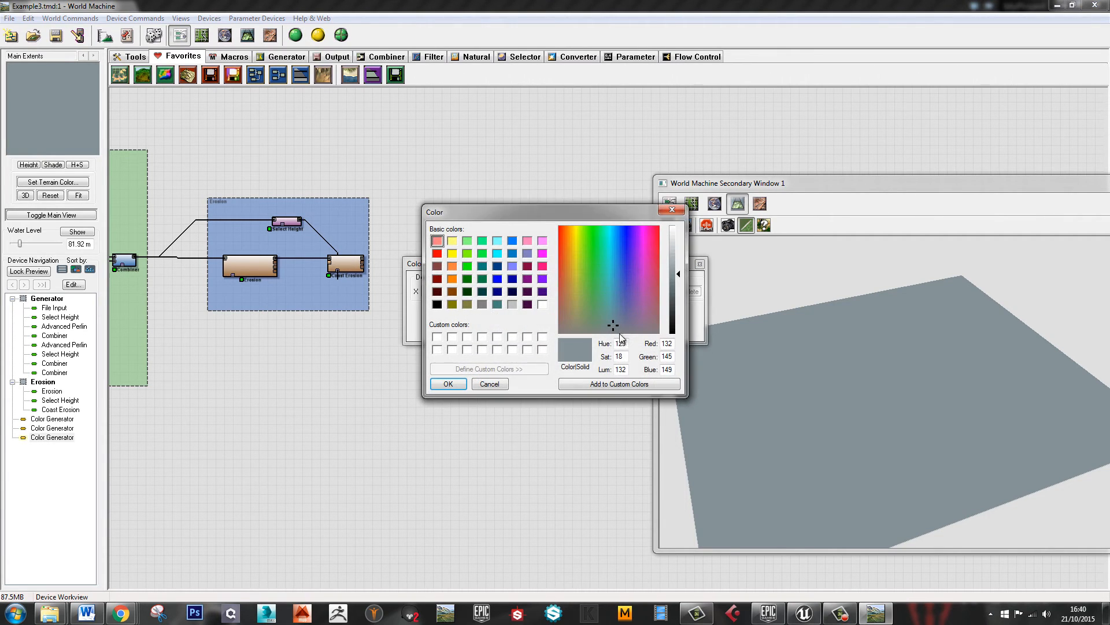
left_click_drag(679, 276, 679, 283)
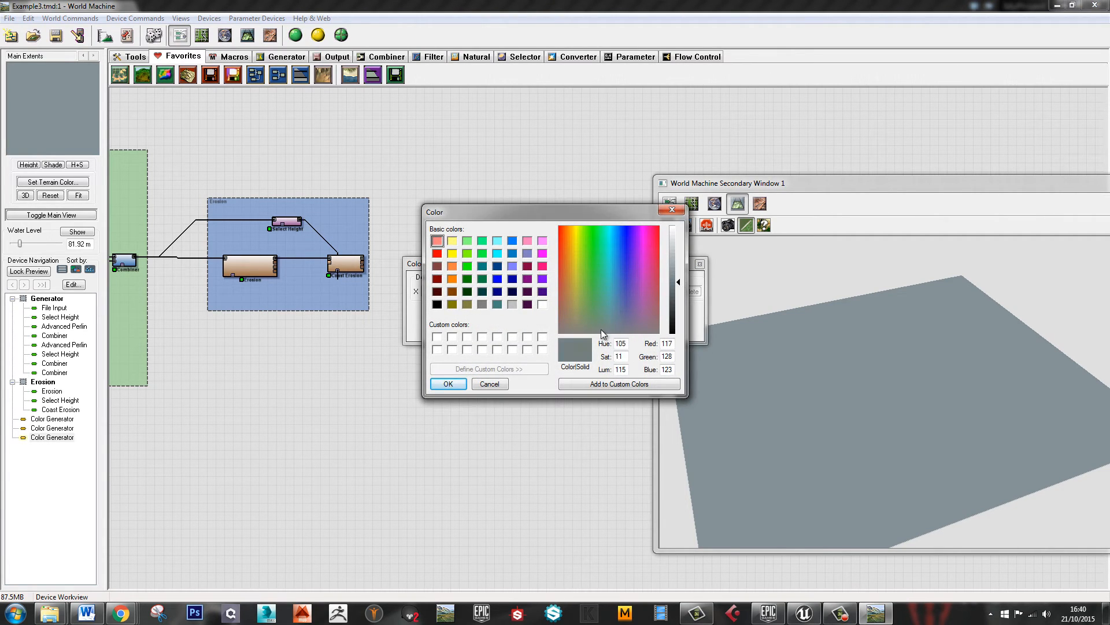
left_click_drag(602, 329, 580, 328)
left_click(448, 384)
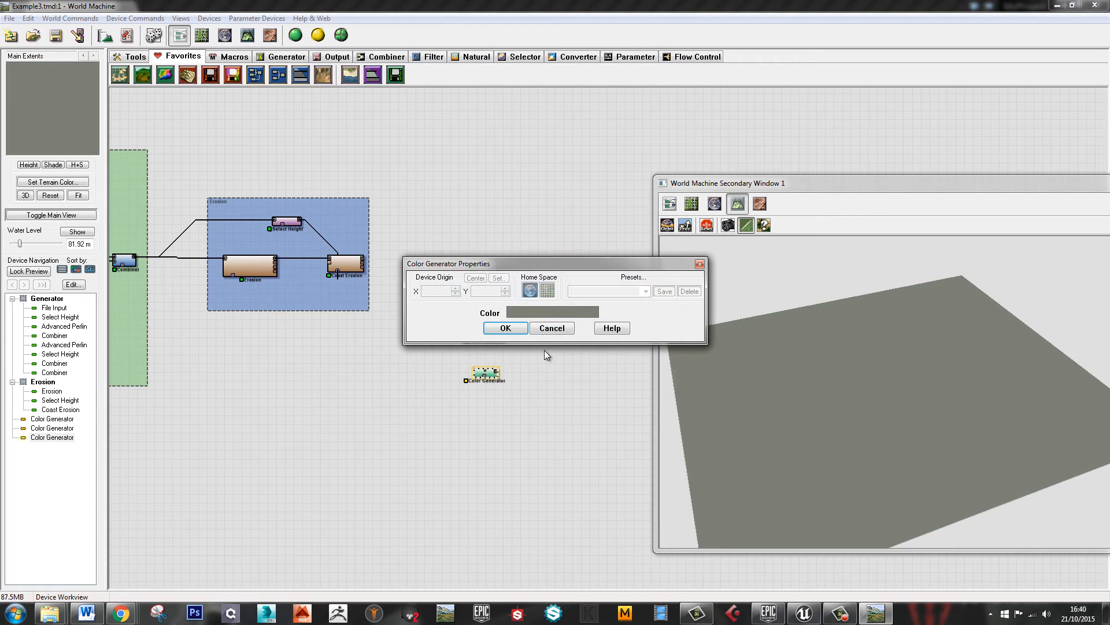
left_click(505, 328)
Duplicate the warm gray Color Generator below it and set the copy's color to sand yellow (RGB 202, 185, 89)
key("ctrl+v")
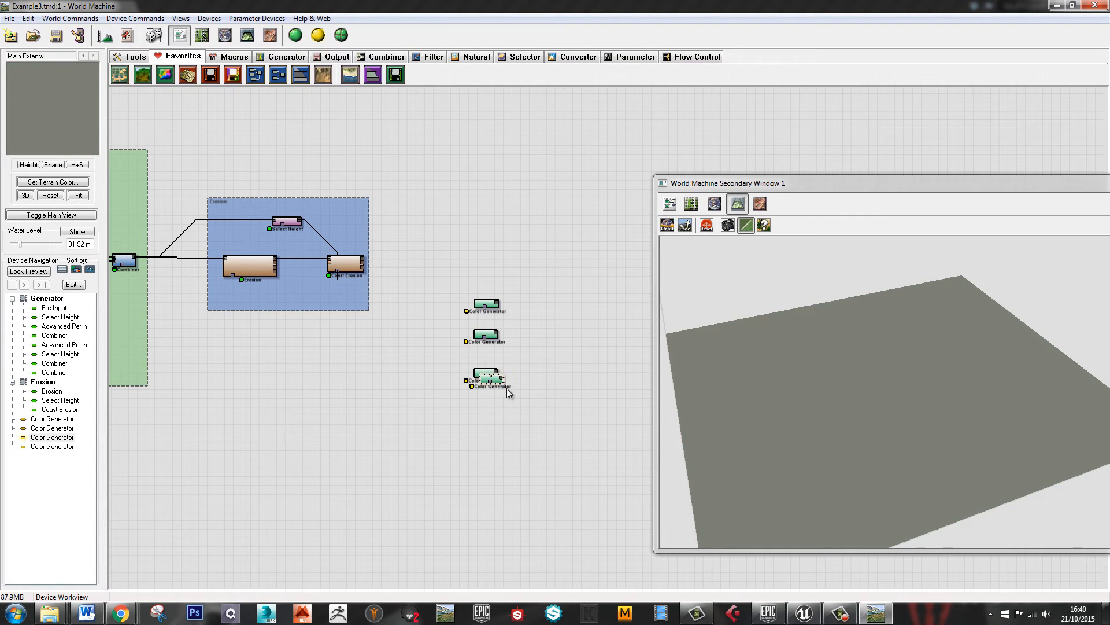
left_click_drag(501, 392, 491, 416)
double_click(491, 419)
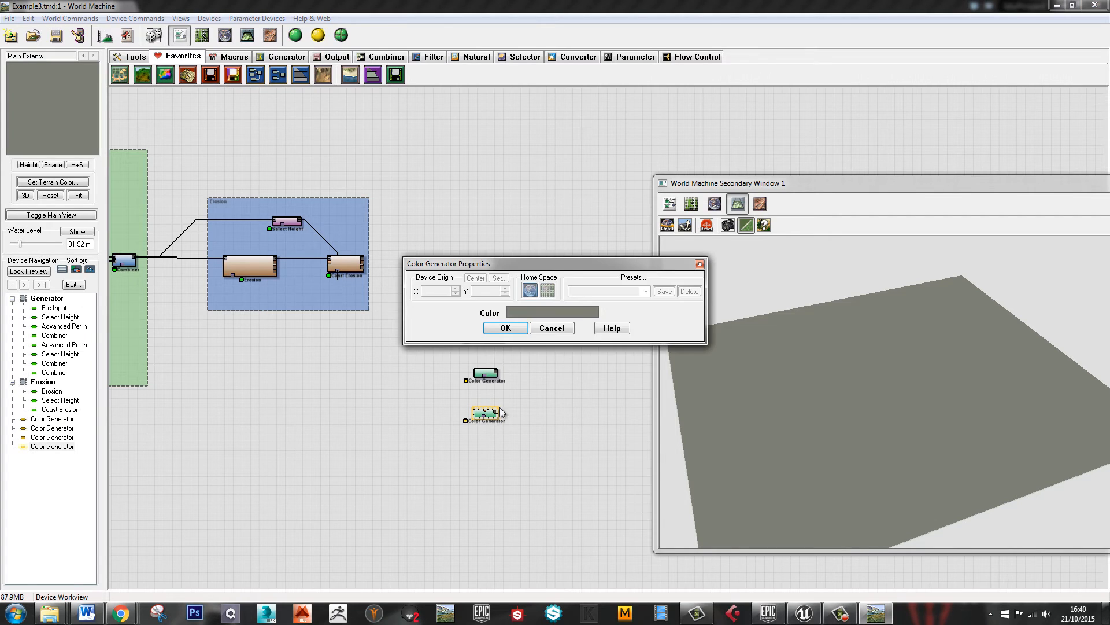
left_click(575, 311)
left_click_drag(579, 331, 572, 271)
mouse_move(681, 284)
left_mouse_down()
mouse_move(681, 257)
mouse_move(681, 272)
left_mouse_up()
left_click_drag(573, 272, 573, 279)
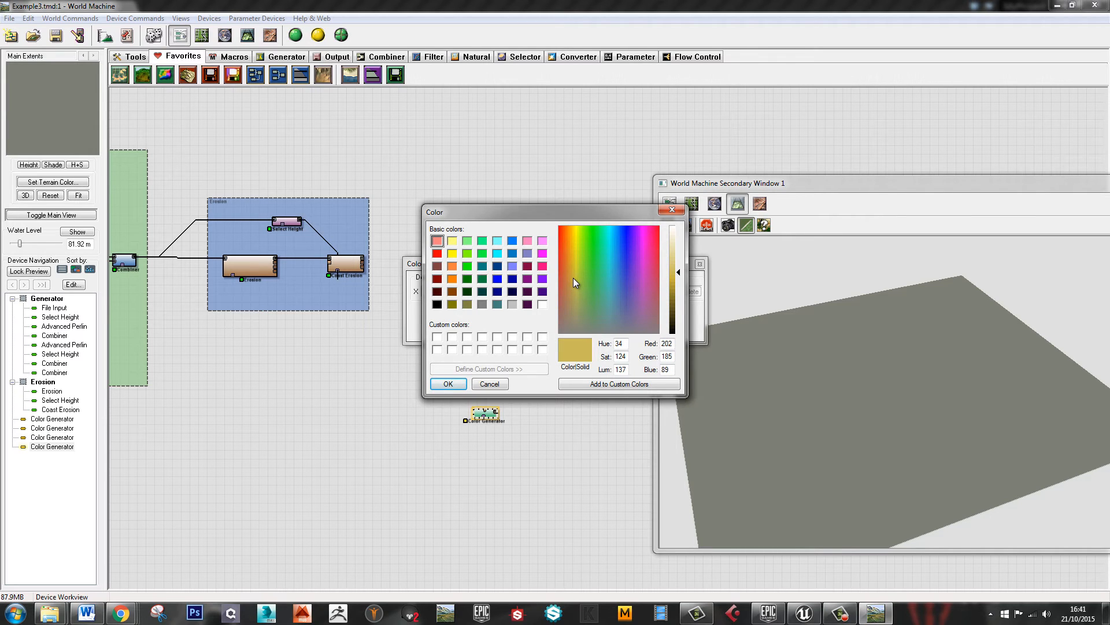
left_click(448, 383)
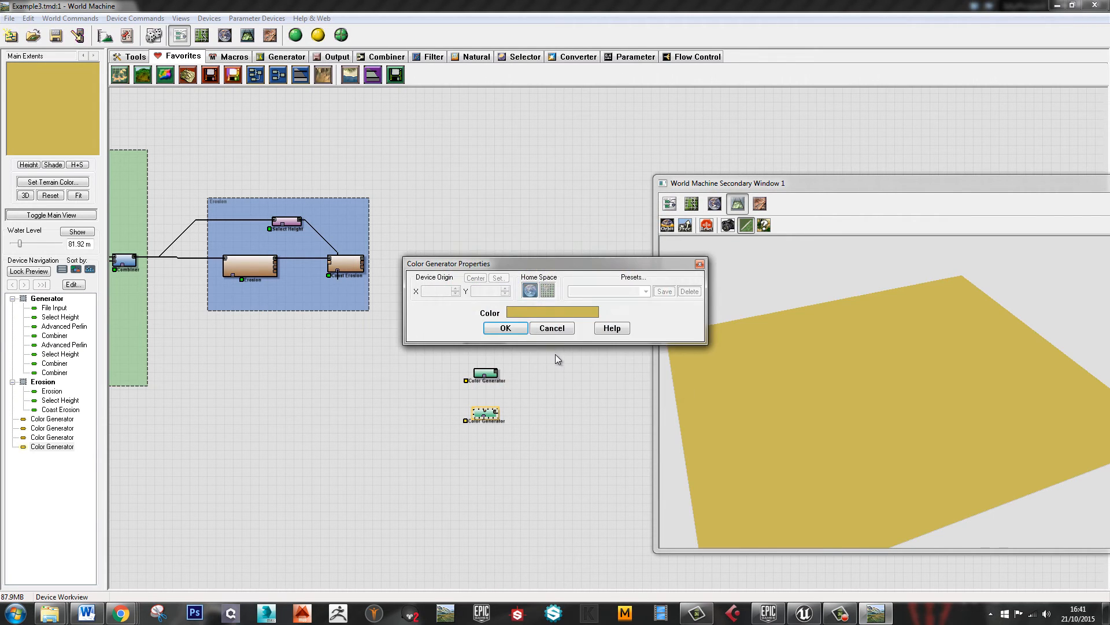
left_click(523, 332)
Duplicate the sand yellow Color Generator below it and set the copy's color to off-white (RGB 231, 231, 228)
key("ctrl+v")
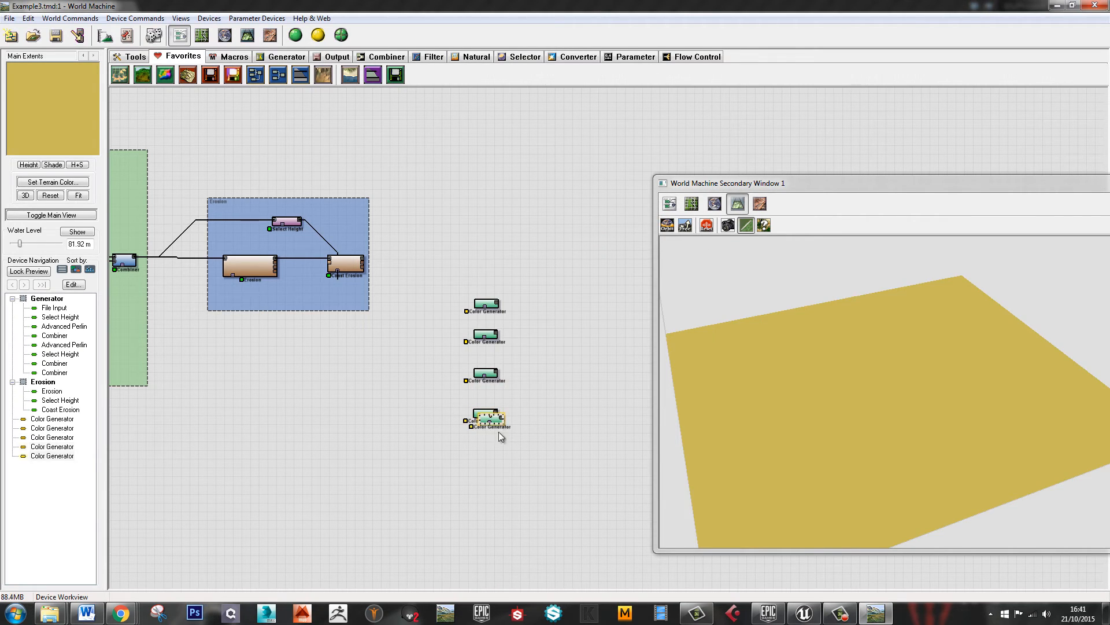
double_click(492, 458)
left_click(571, 314)
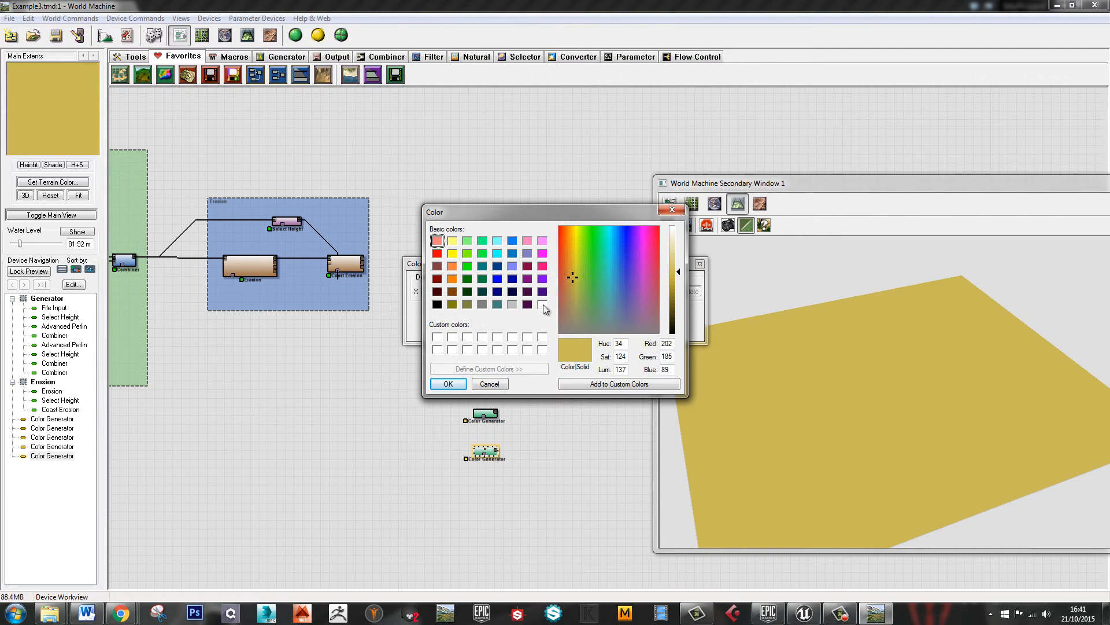
left_click(543, 304)
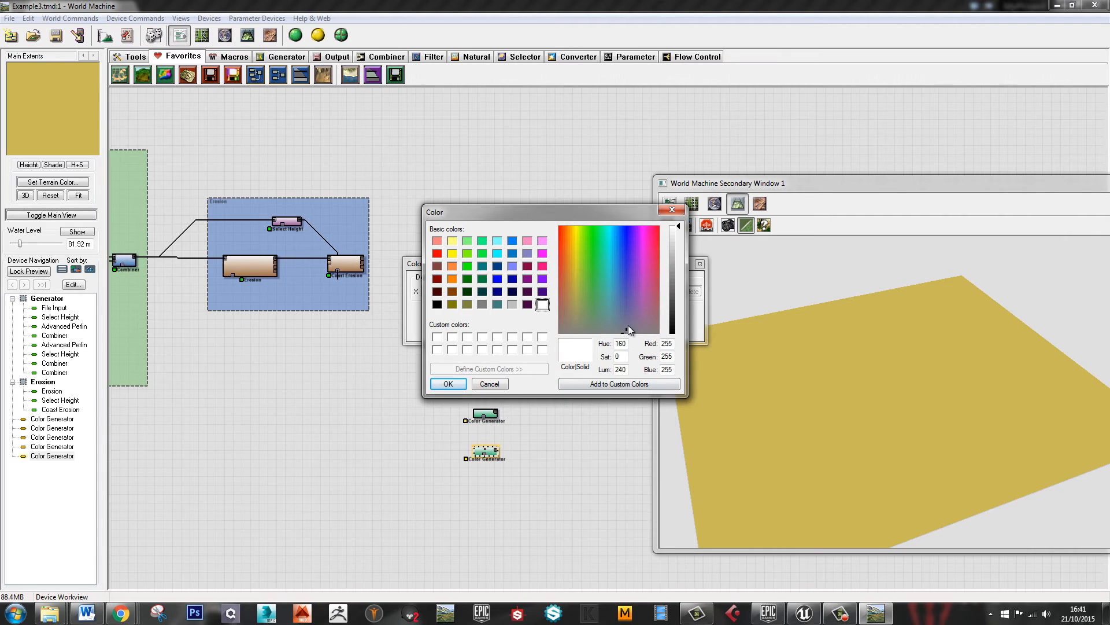
left_click(593, 328)
left_click(673, 237)
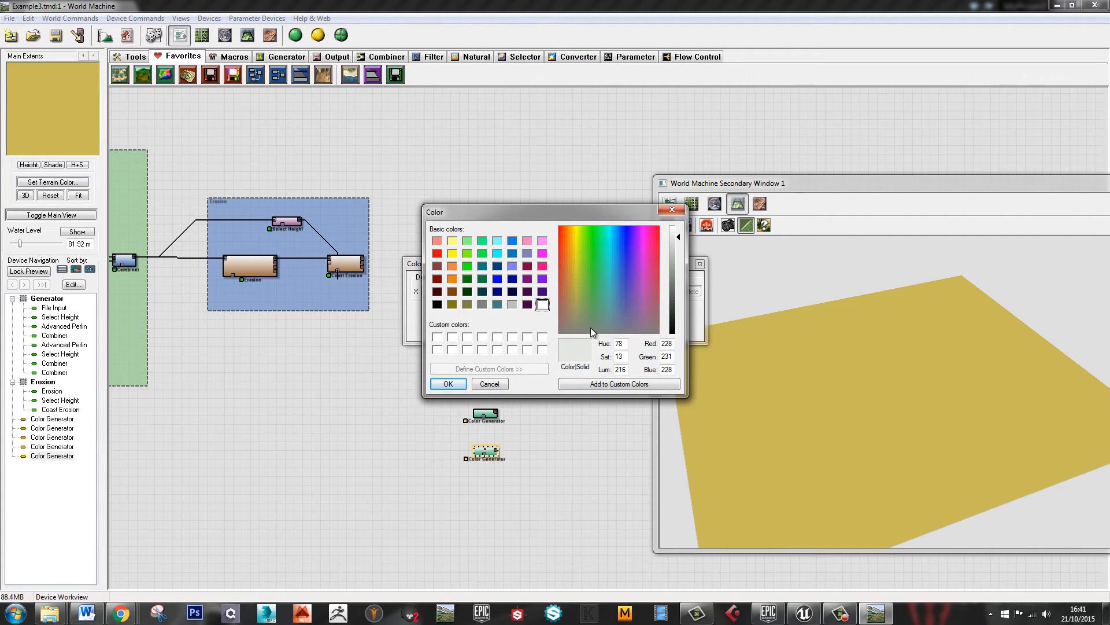
left_click(448, 384)
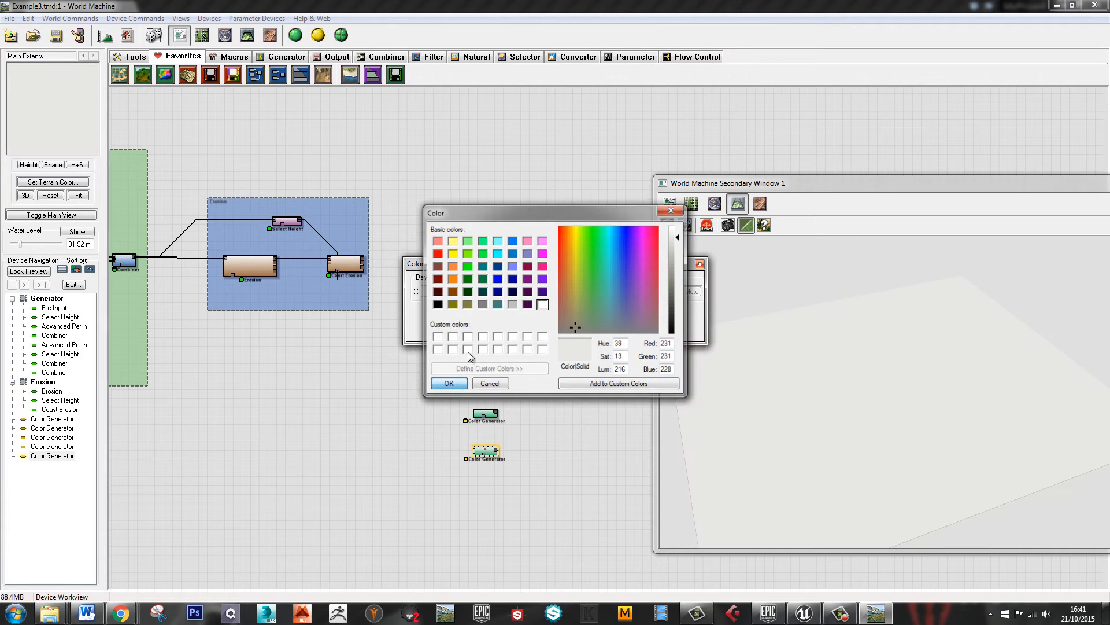
left_click(506, 328)
left_click(557, 385)
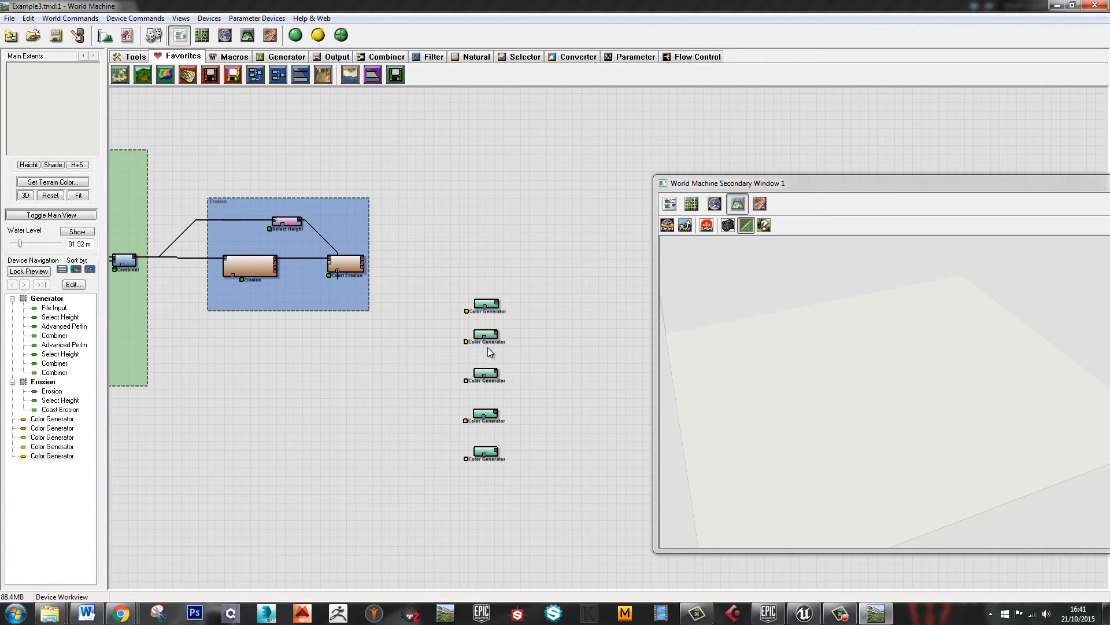
Move the green Color Generator up, away from the other four, to leave a gap beneath it
left_click_drag(449, 269, 522, 521)
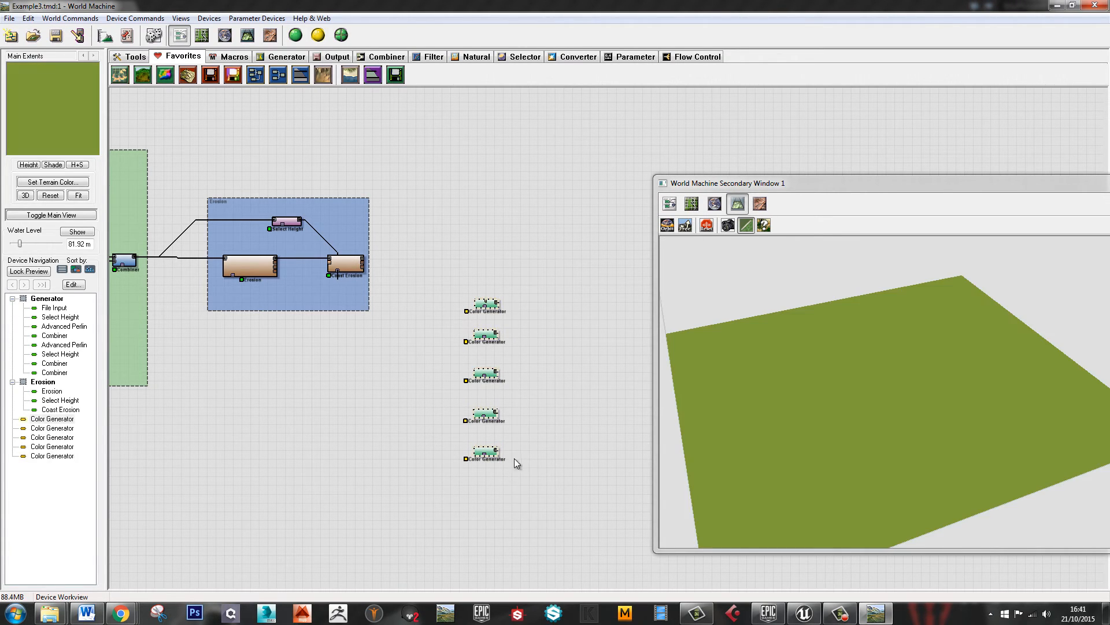
left_click(605, 384)
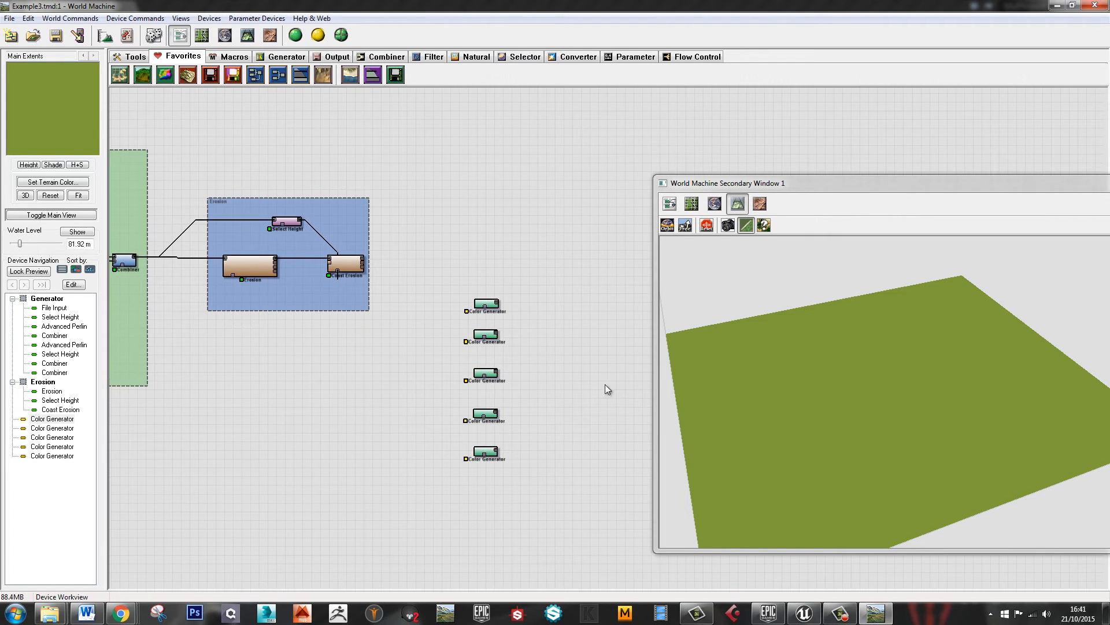
left_click_drag(452, 284, 547, 488)
right_click_drag(538, 373, 570, 378)
left_click_drag(517, 307, 491, 223)
right_click_drag(482, 275, 503, 283)
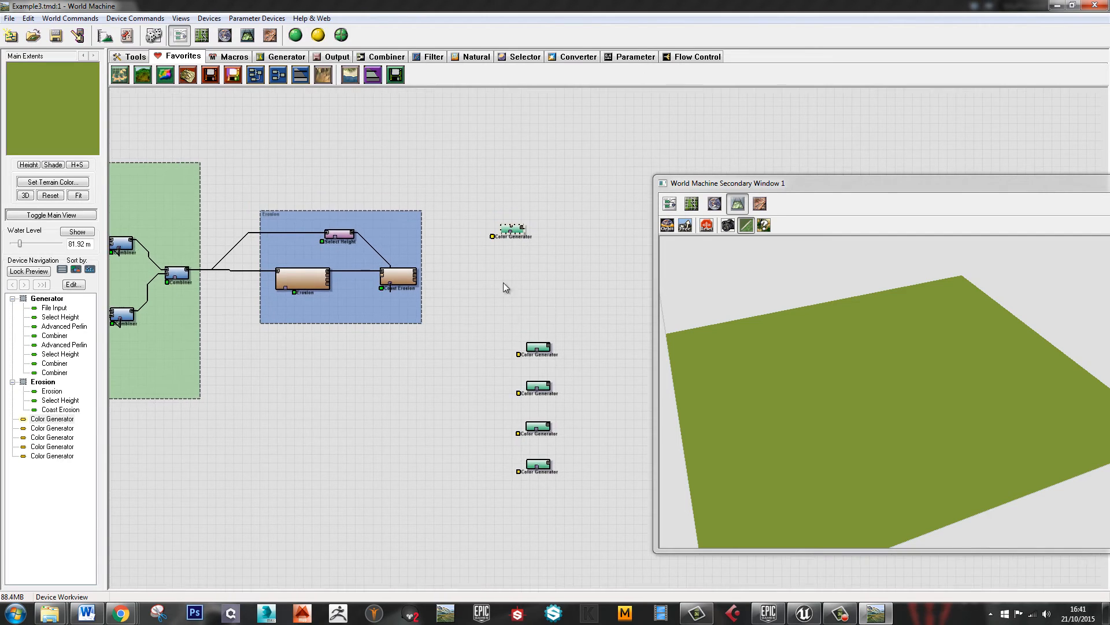
scroll(501, 243, "up", 1)
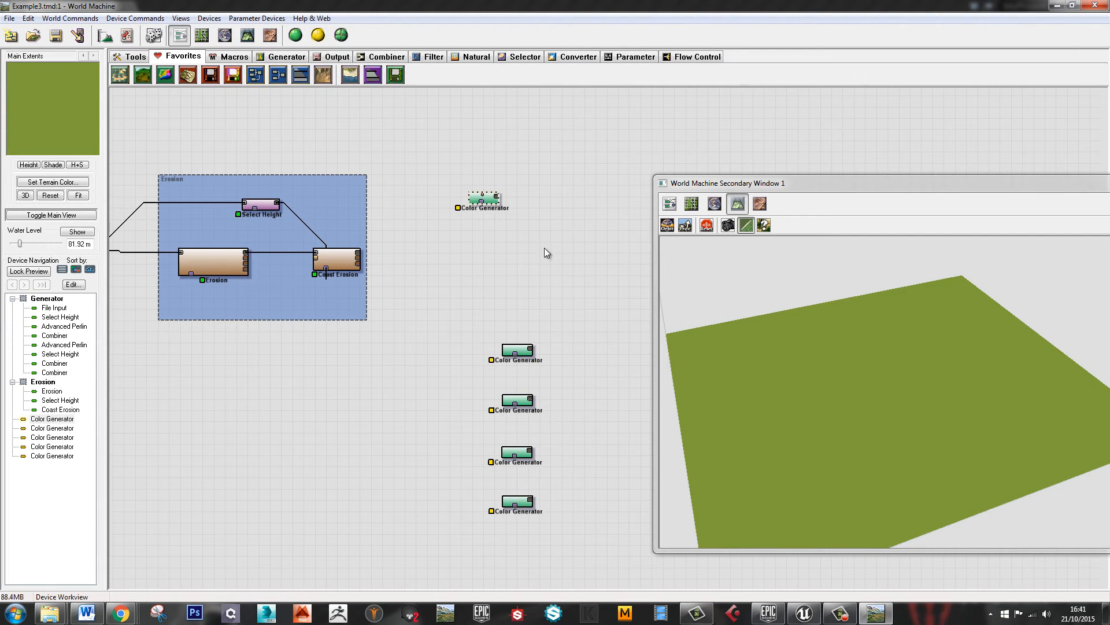
left_click_drag(485, 198, 492, 222)
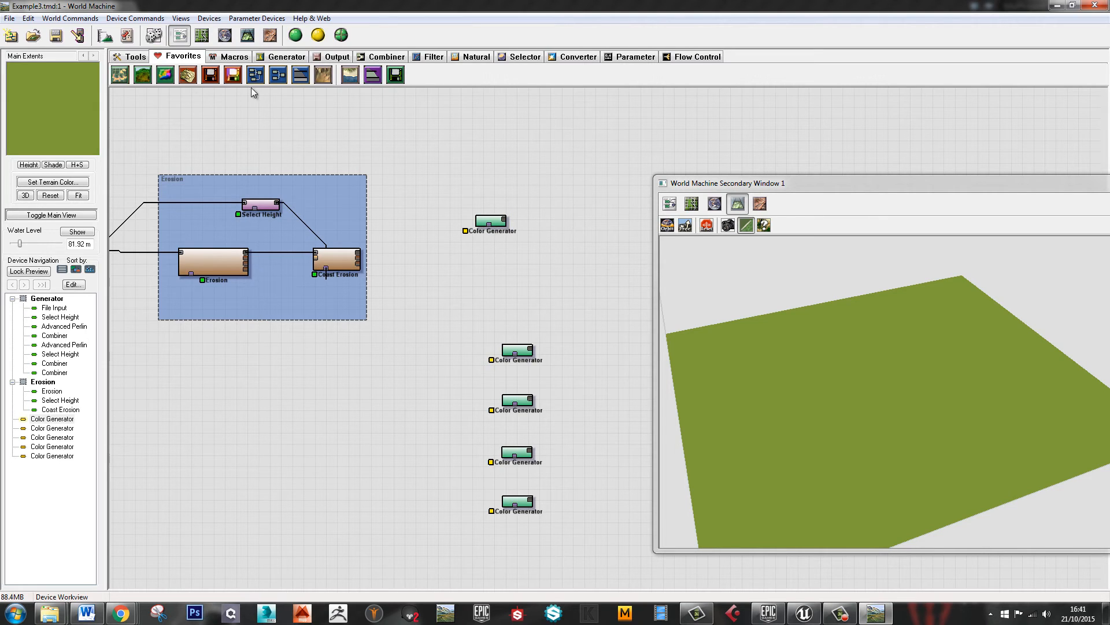
left_click(636, 58)
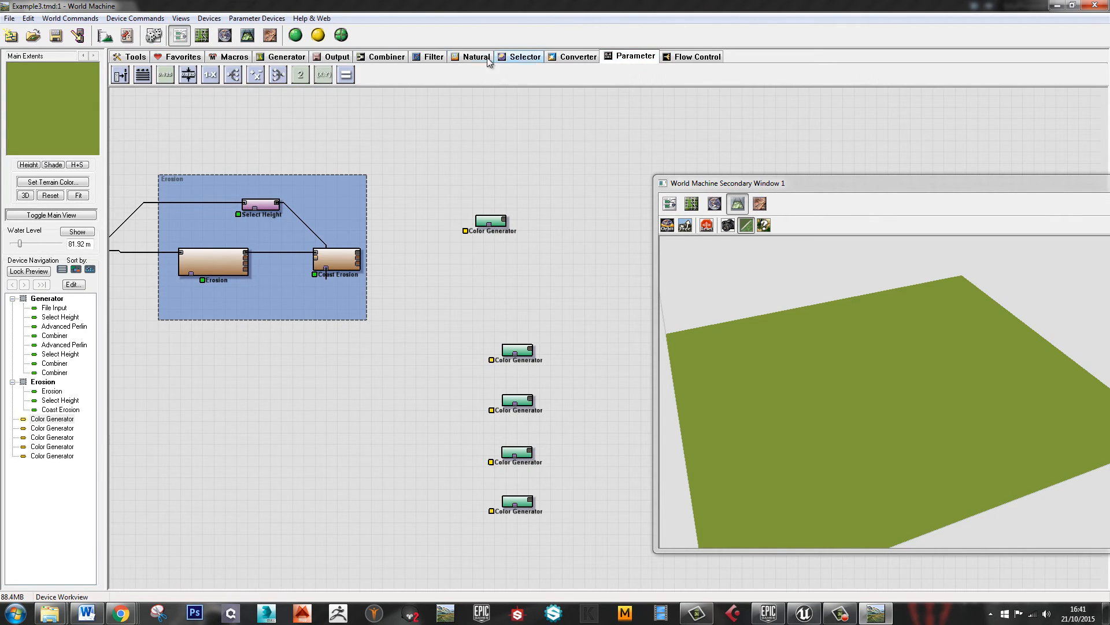
Add an Overlay View device beside the green Color Generator, slightly below it
left_click(466, 58)
left_click(443, 59)
left_click(585, 56)
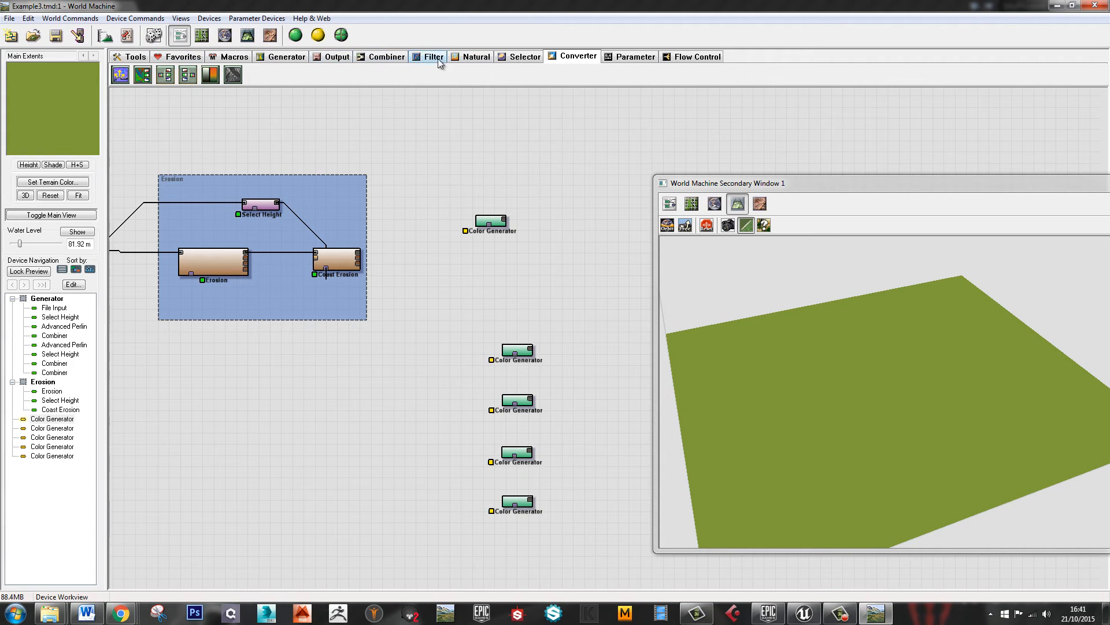
left_click(337, 58)
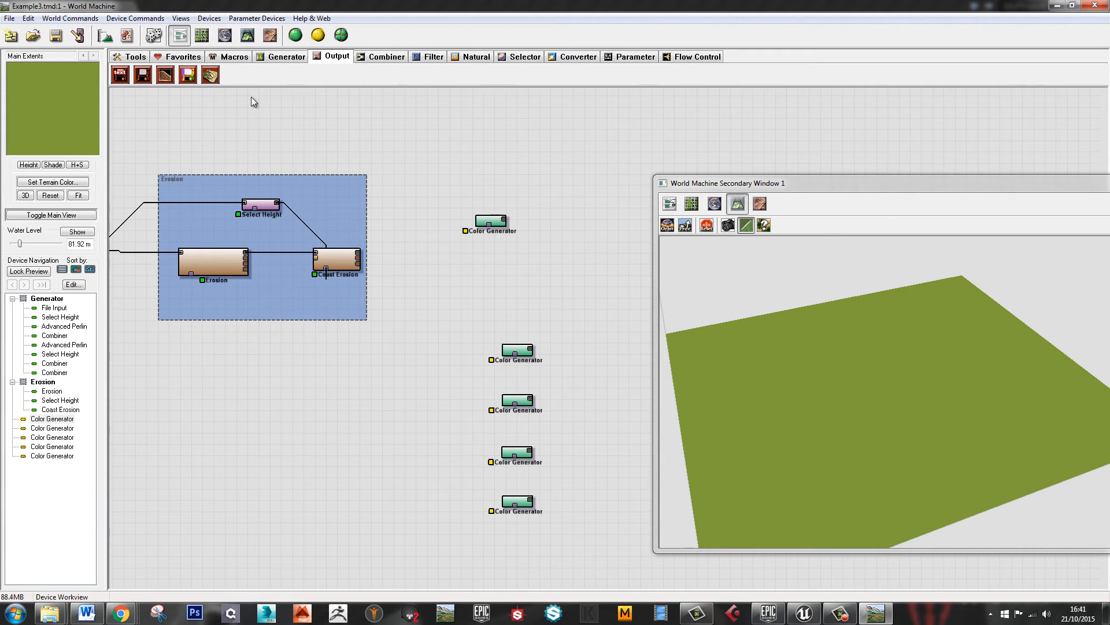
left_click(210, 74)
left_click(578, 259)
scroll(573, 281, "up", 1)
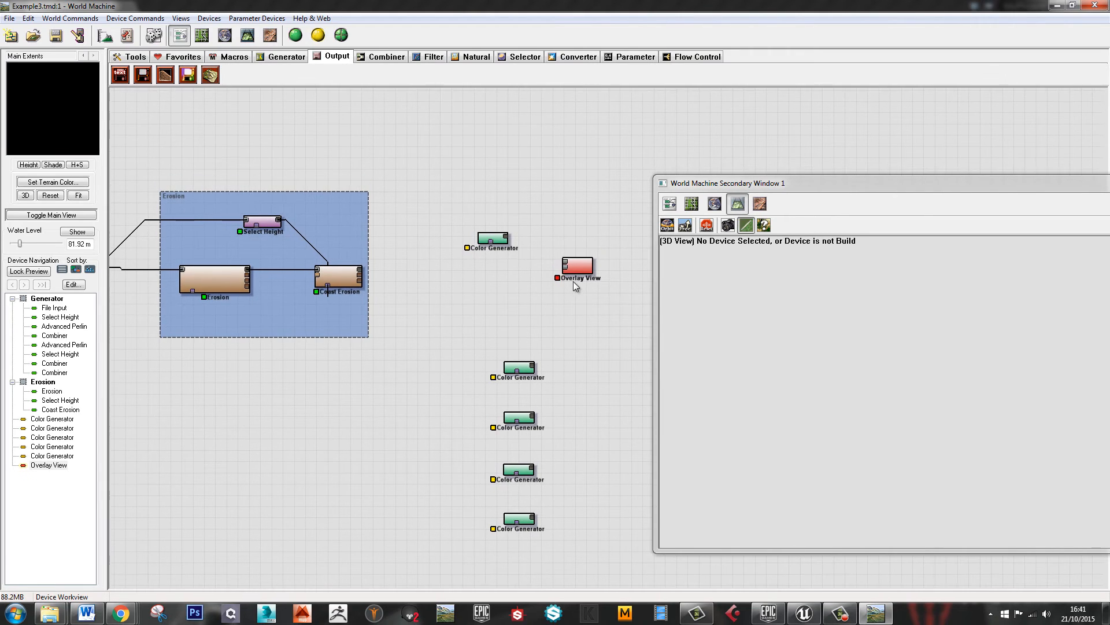
scroll(539, 295, "up", 3)
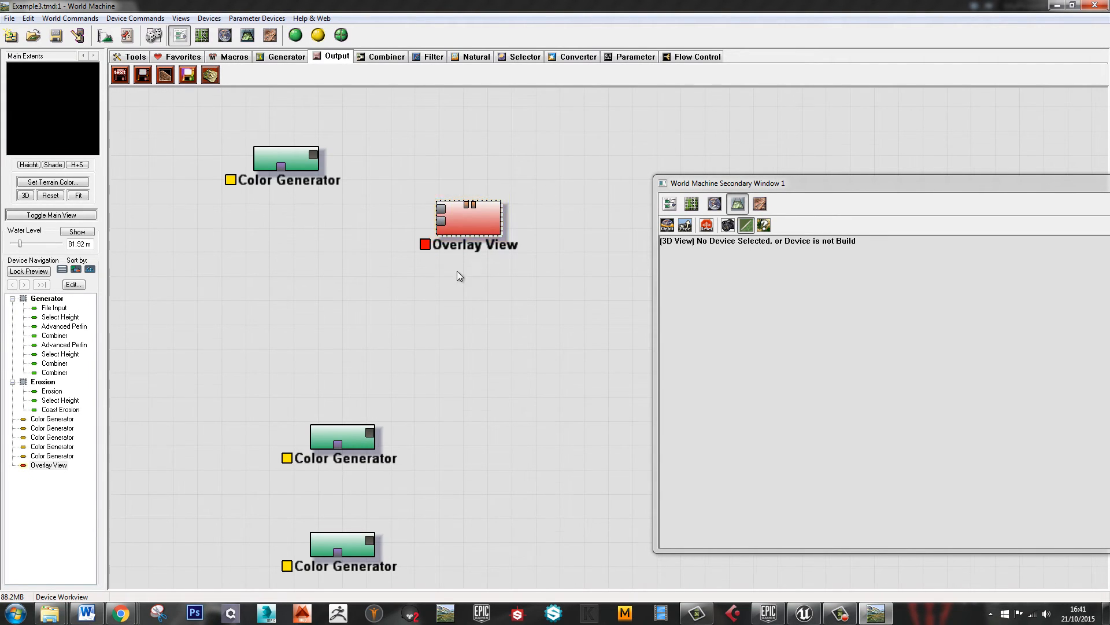
Connect Coast Erosion's primary output and the green Color Generator to the Overlay View's terrain and color inputs
middle_click_drag(457, 271, 421, 289)
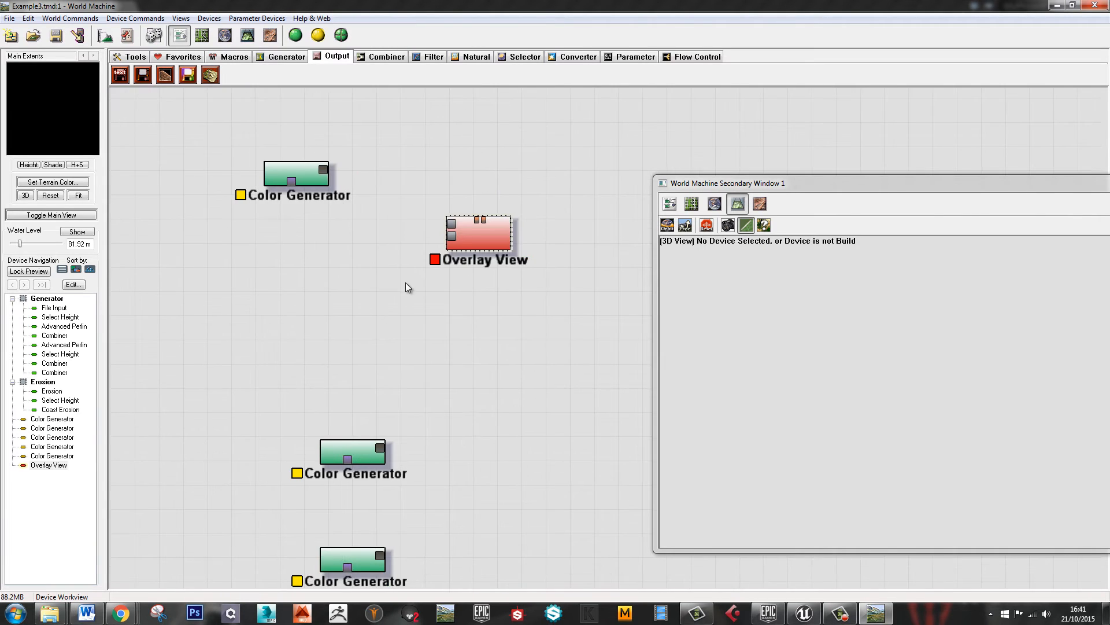
scroll(407, 286, "down", 1)
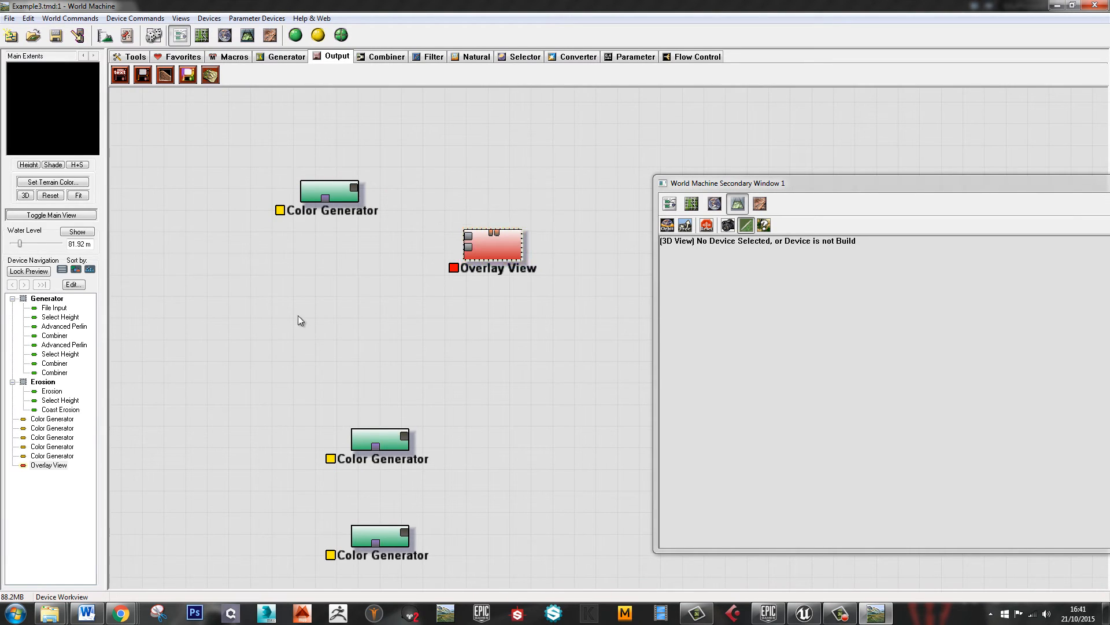
middle_click_drag(246, 301, 323, 304)
scroll(322, 303, "down", 1)
left_click_drag(200, 263, 551, 253)
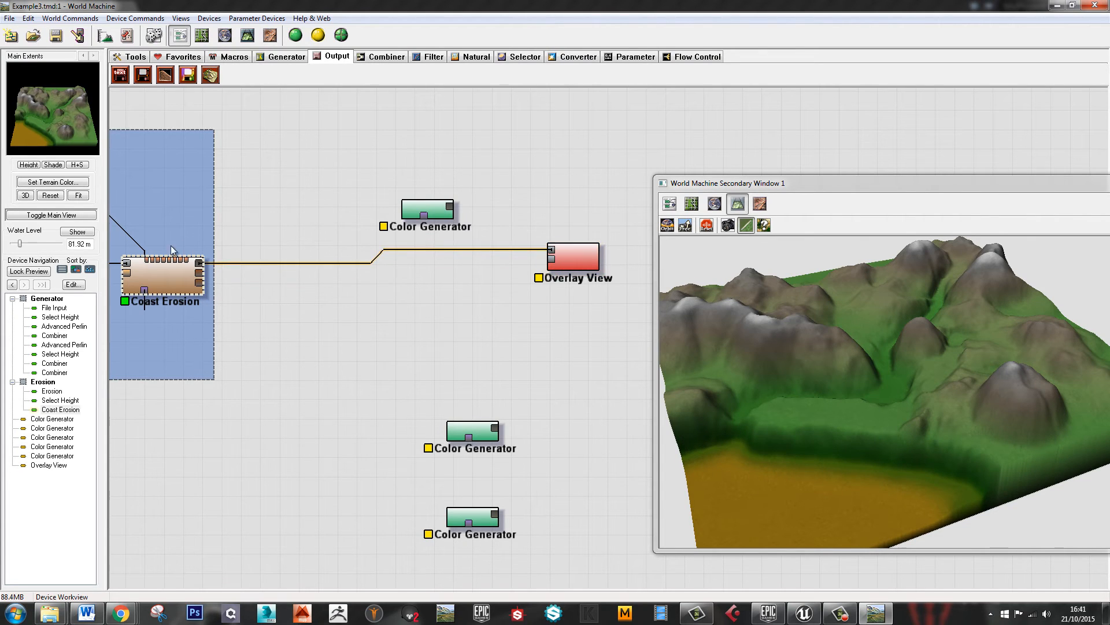
left_click_drag(450, 206, 589, 262)
left_click(589, 263)
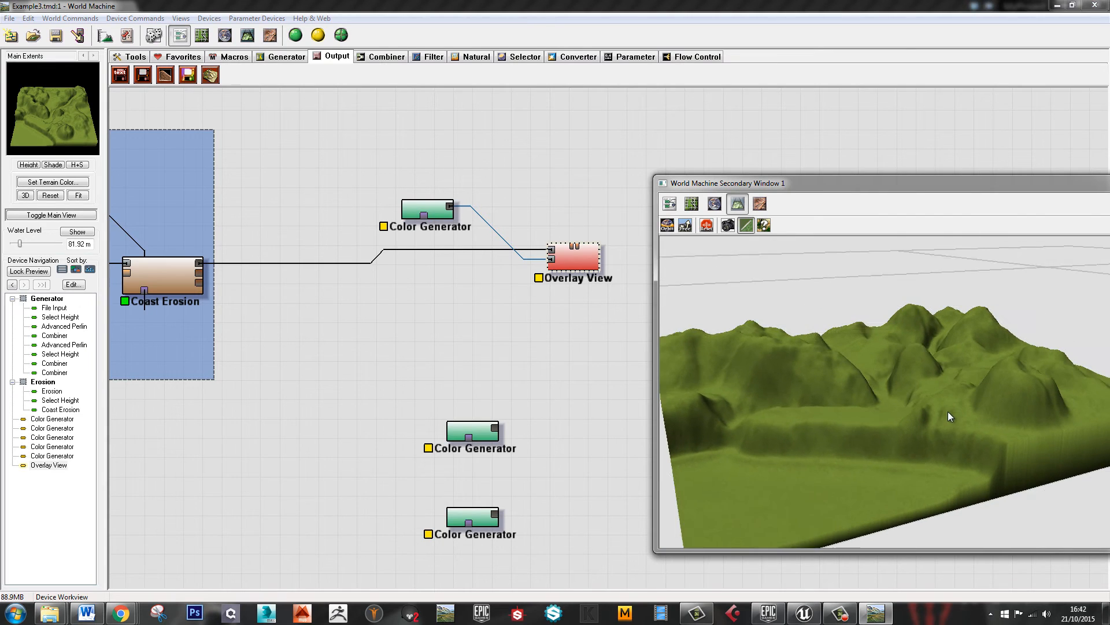
Move the blue-gray Color Generator closer beneath the green one and place a Combiner between them
middle_click_drag(479, 354, 471, 305)
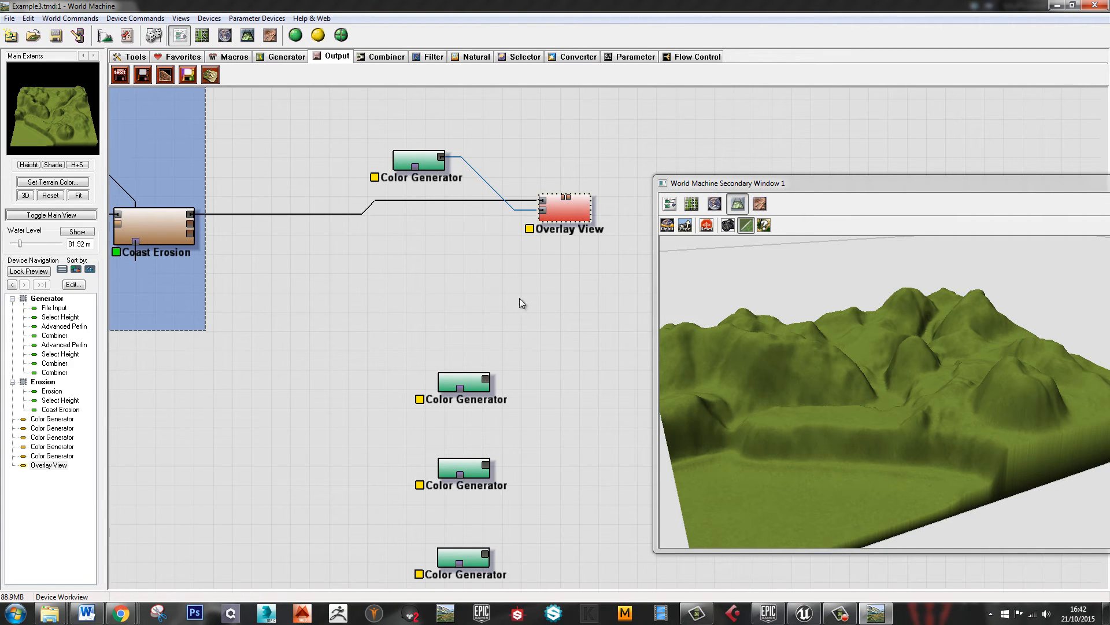
middle_click_drag(367, 193, 496, 197)
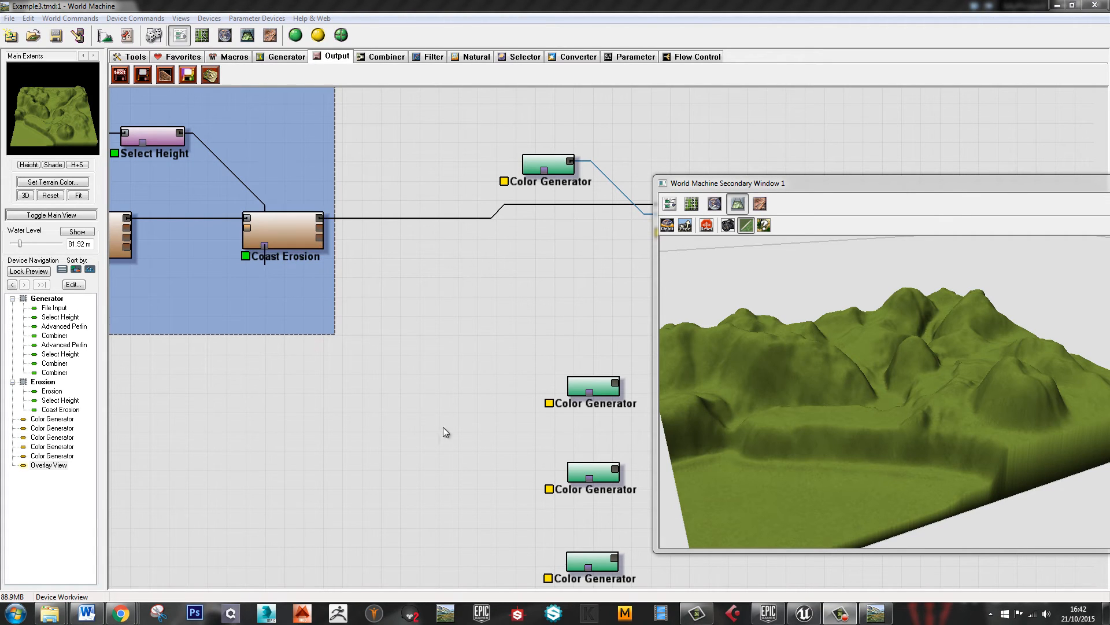
left_click_drag(606, 395, 552, 355)
middle_click_drag(625, 327, 552, 343)
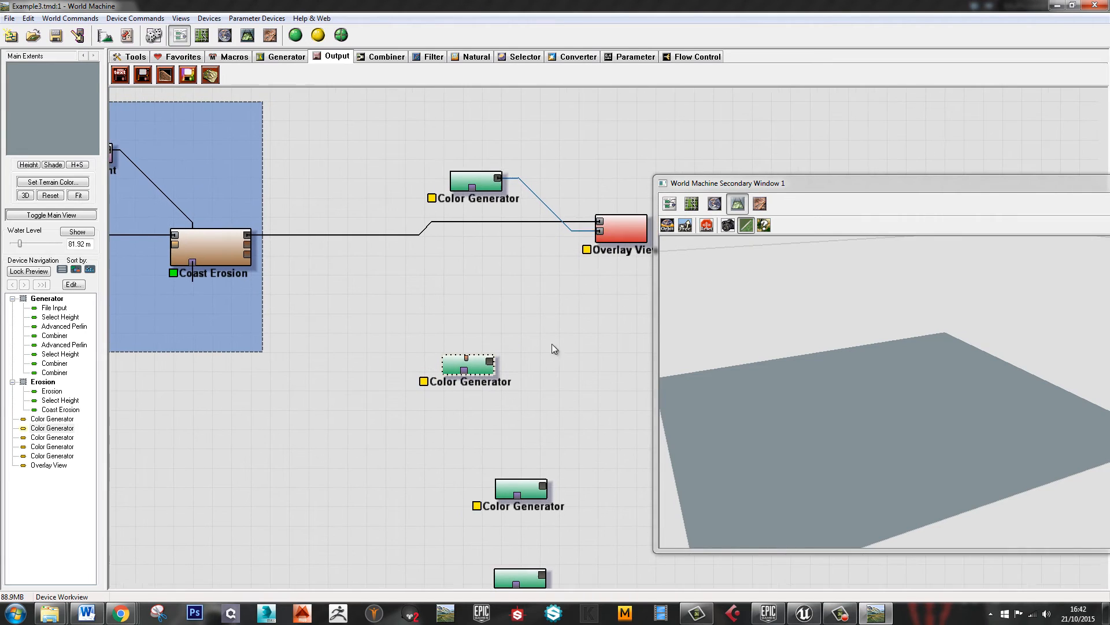
middle_click_drag(362, 286, 380, 294)
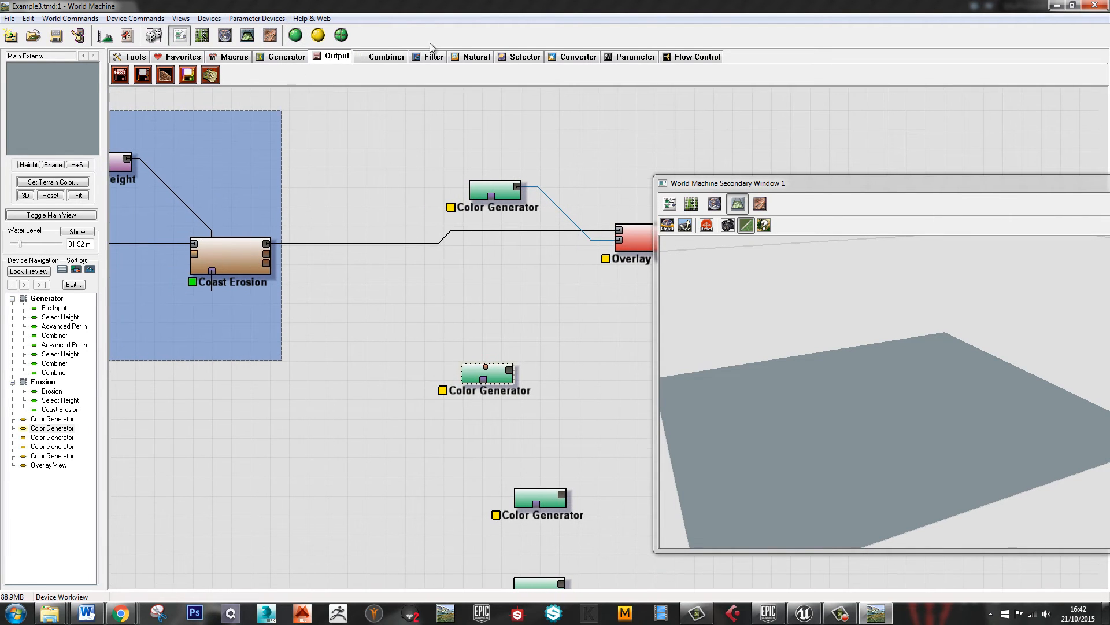
left_click(382, 57)
left_click(162, 80)
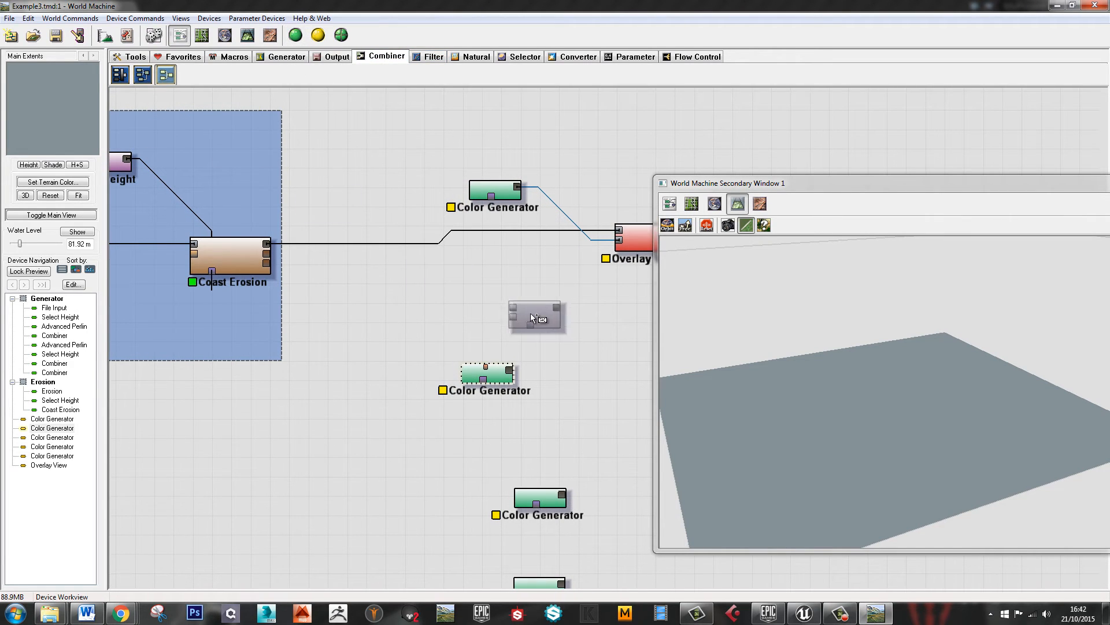
left_click(543, 305)
left_click_drag(652, 275, 585, 286)
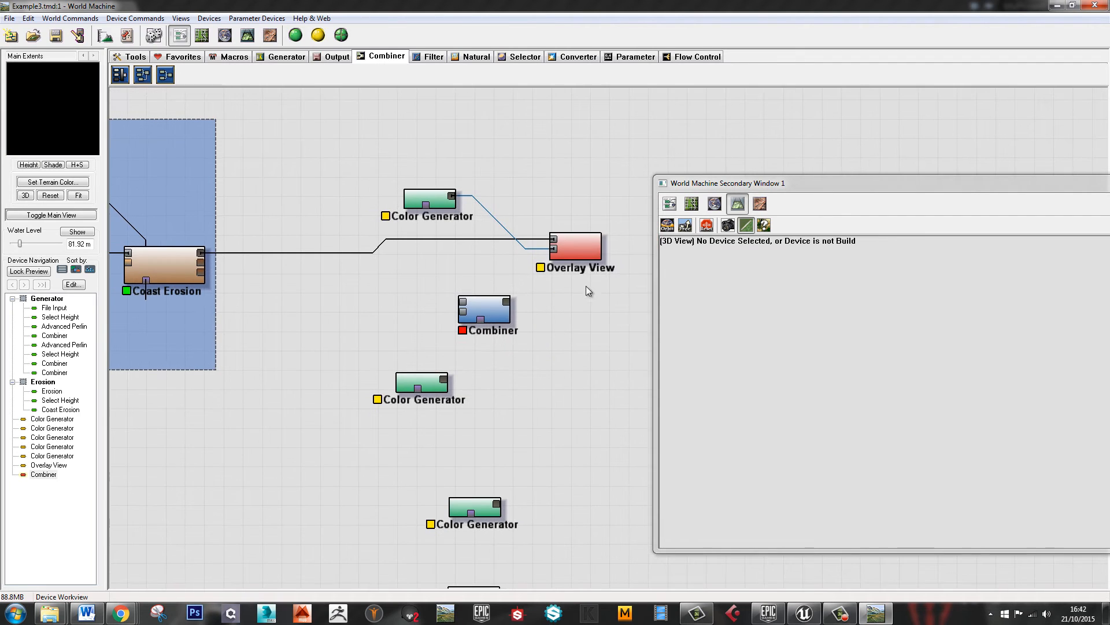
Space out the Overlay View and green Color Generator, and wire the green and blue-gray generators into the Combiner's first and second inputs
left_click_drag(577, 245, 689, 259)
left_click_drag(433, 216, 475, 310)
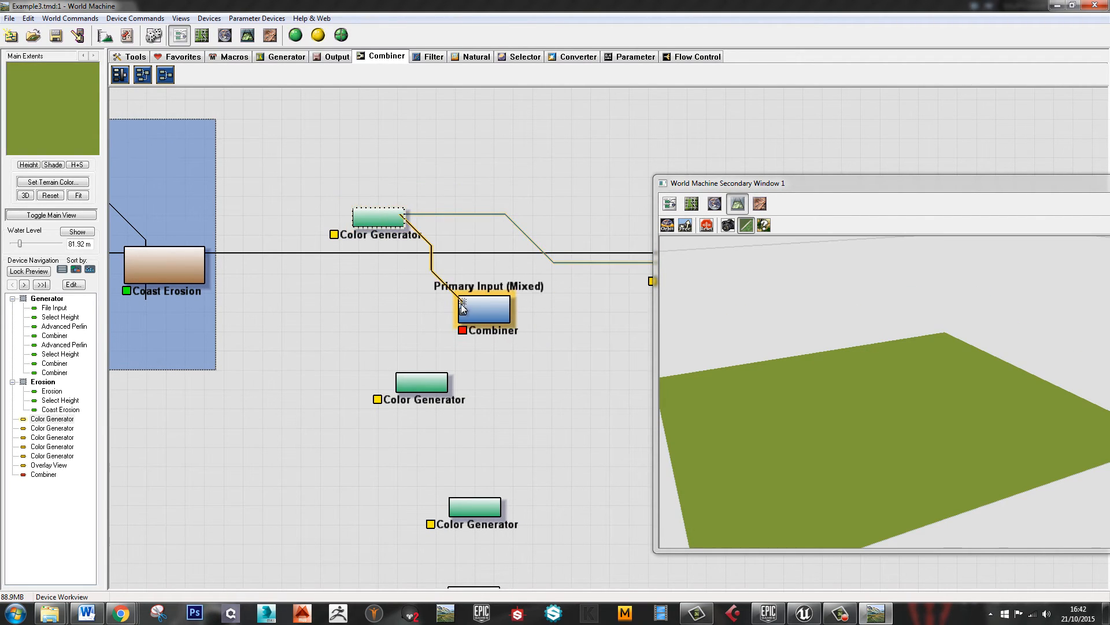
left_click_drag(442, 383, 465, 317)
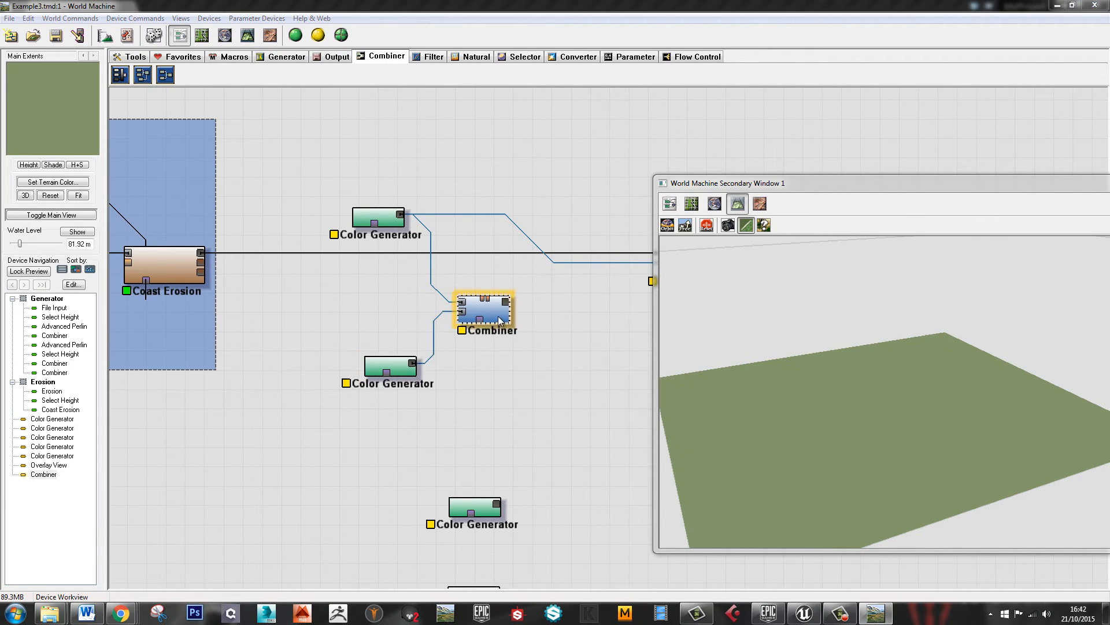
Try a strength of 1.0 for the Combiner's Average method
double_click(489, 312)
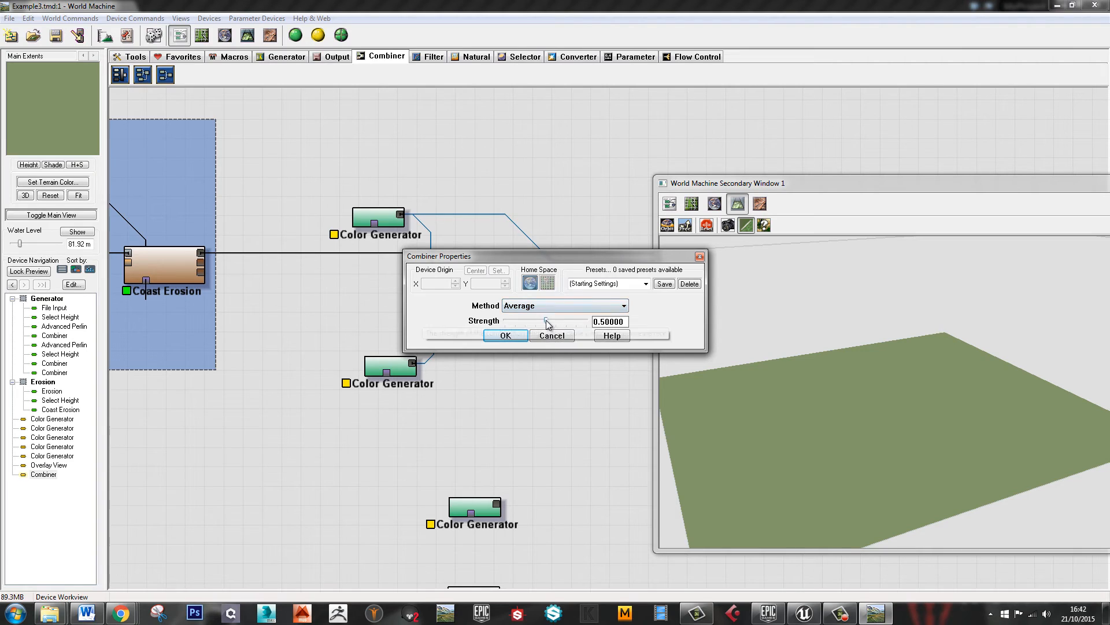
left_click_drag(546, 320, 590, 323)
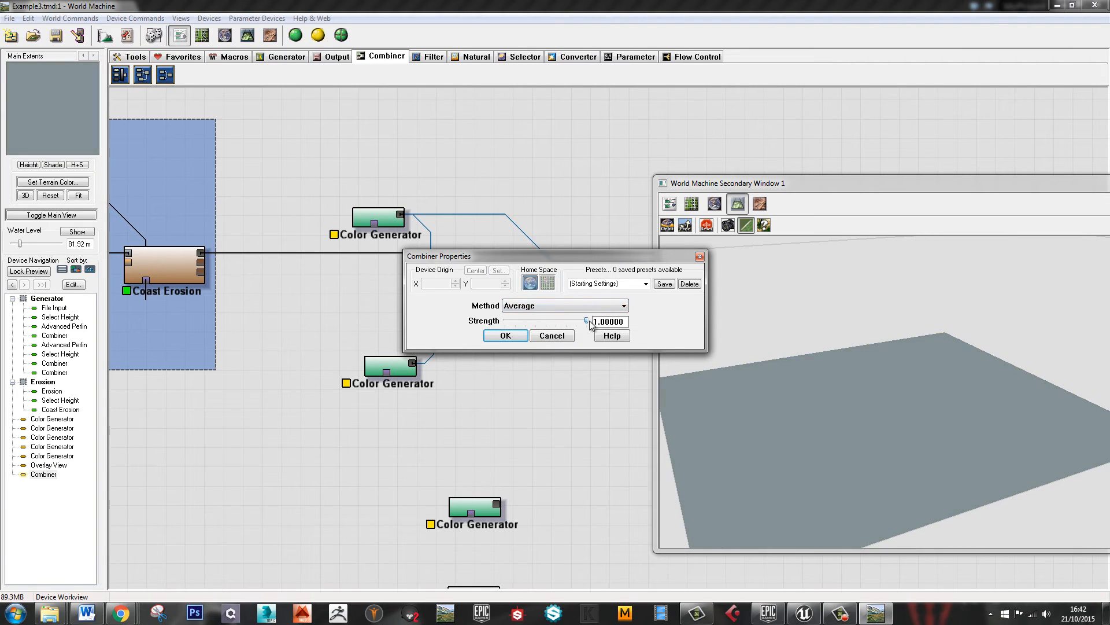
left_click(552, 336)
Move the sand yellow Color Generator up above the blue-gray one and connect it to the Combiner's second input in its place
left_click_drag(394, 372, 401, 377)
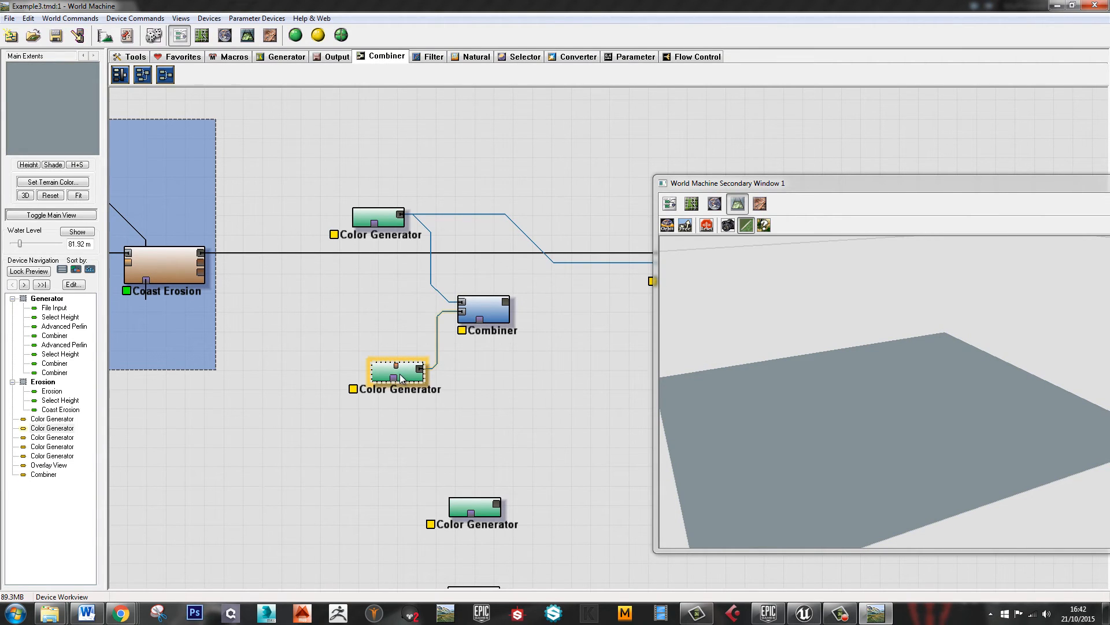
left_click(485, 505)
middle_click_drag(472, 577, 495, 357)
left_click(492, 463)
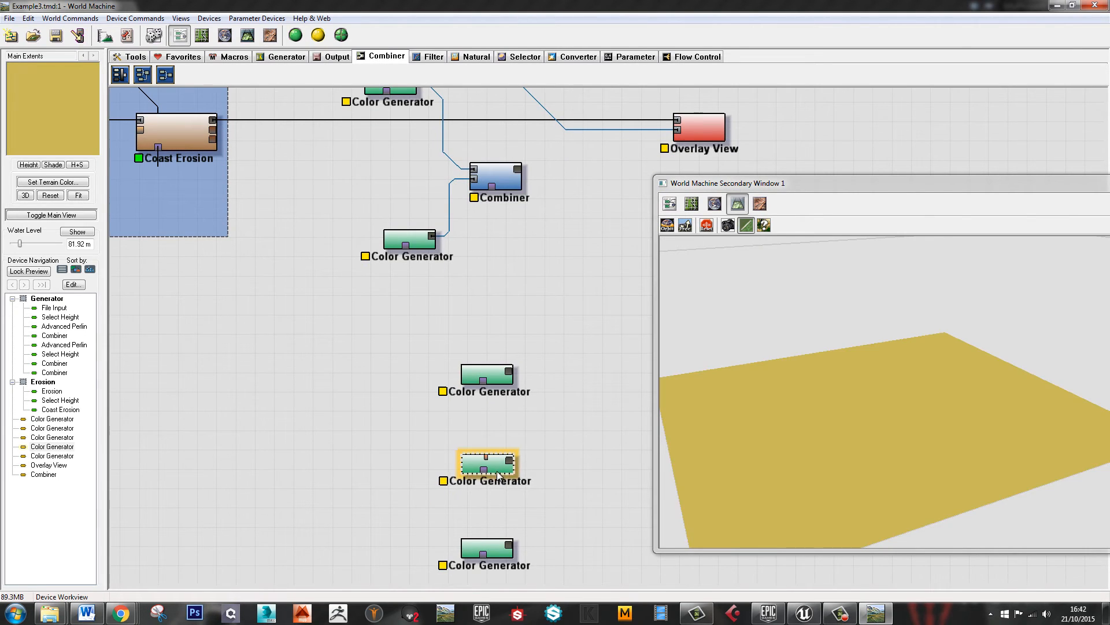
left_click_drag(492, 462, 413, 190)
left_click_drag(416, 246, 409, 330)
left_click_drag(407, 191, 473, 179)
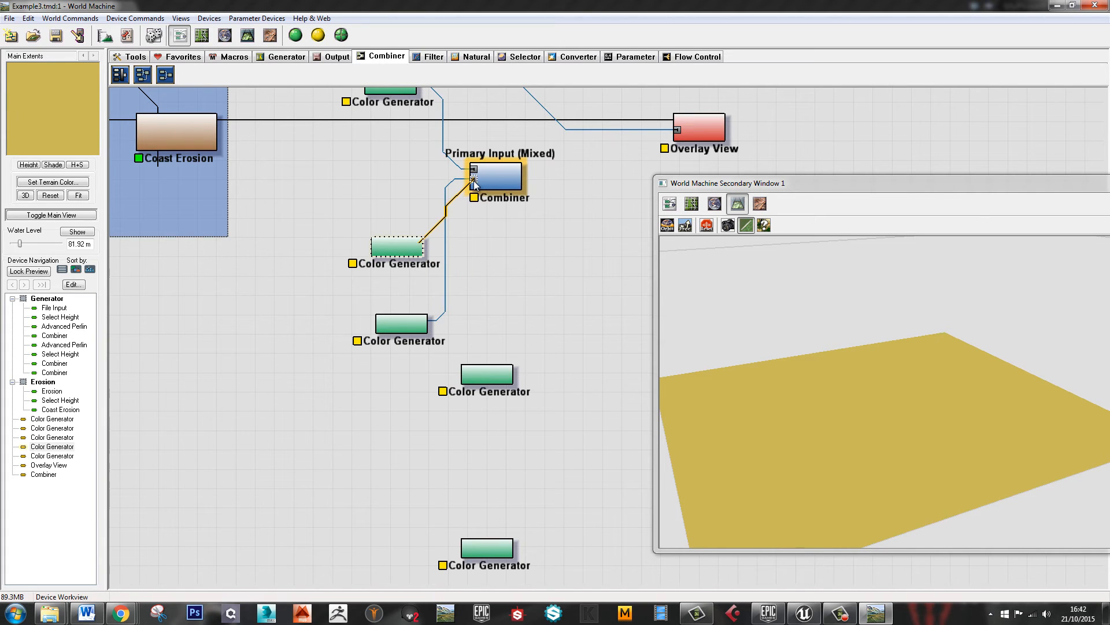
middle_click_drag(442, 327, 435, 427)
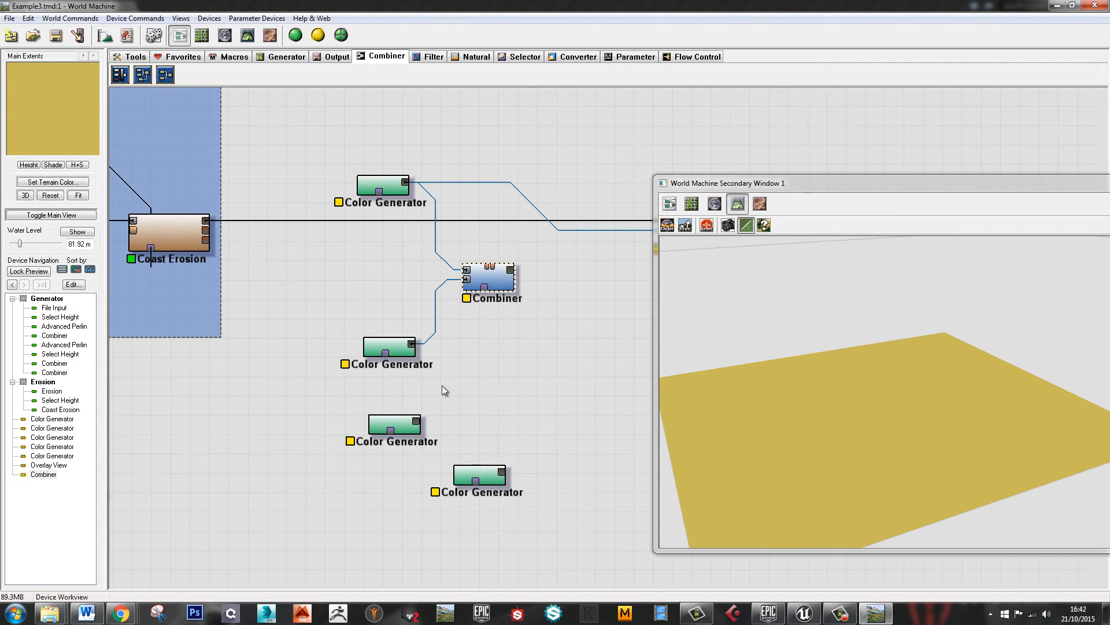
Connect Coast Erosion's lowest output to the Combiner's mask input and the Combiner's output to the Overlay View's color input
left_click(385, 186)
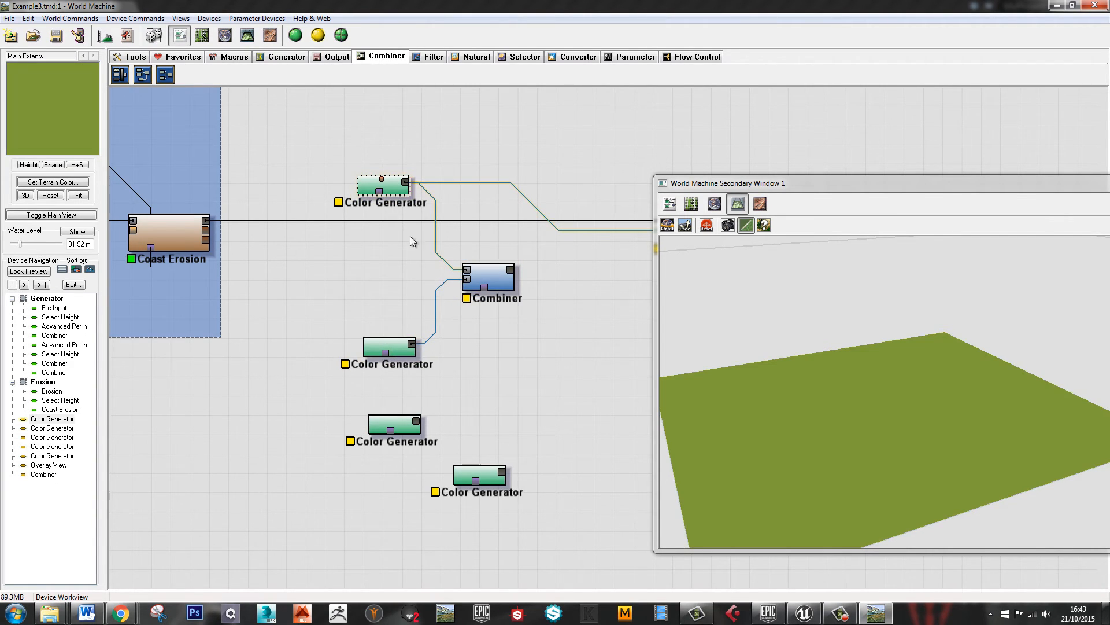
left_click(205, 239)
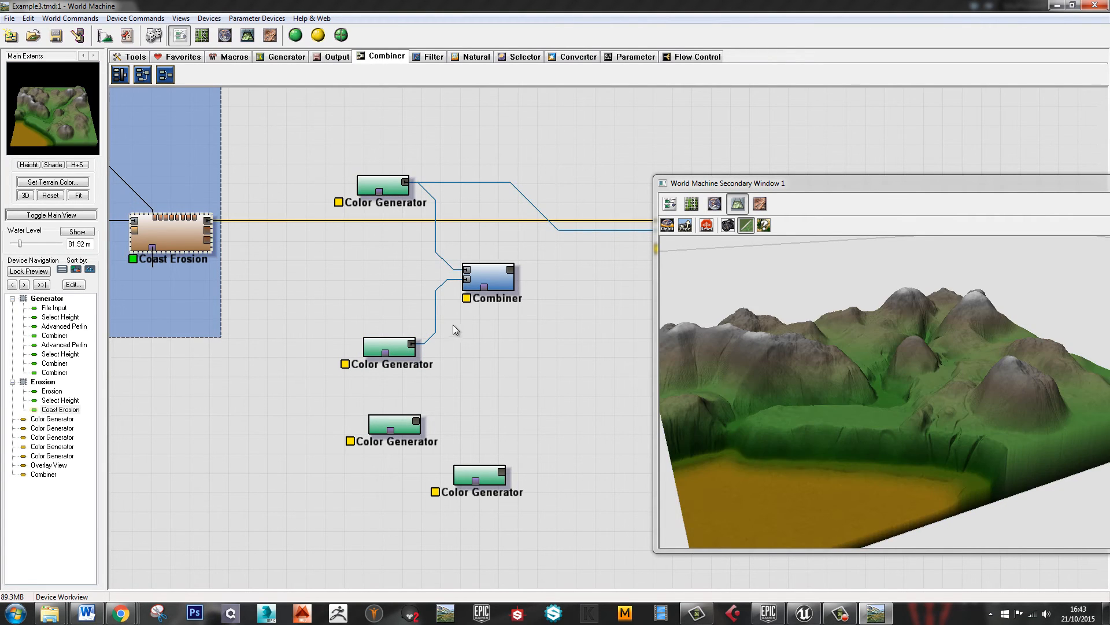
left_click_drag(208, 238, 503, 276)
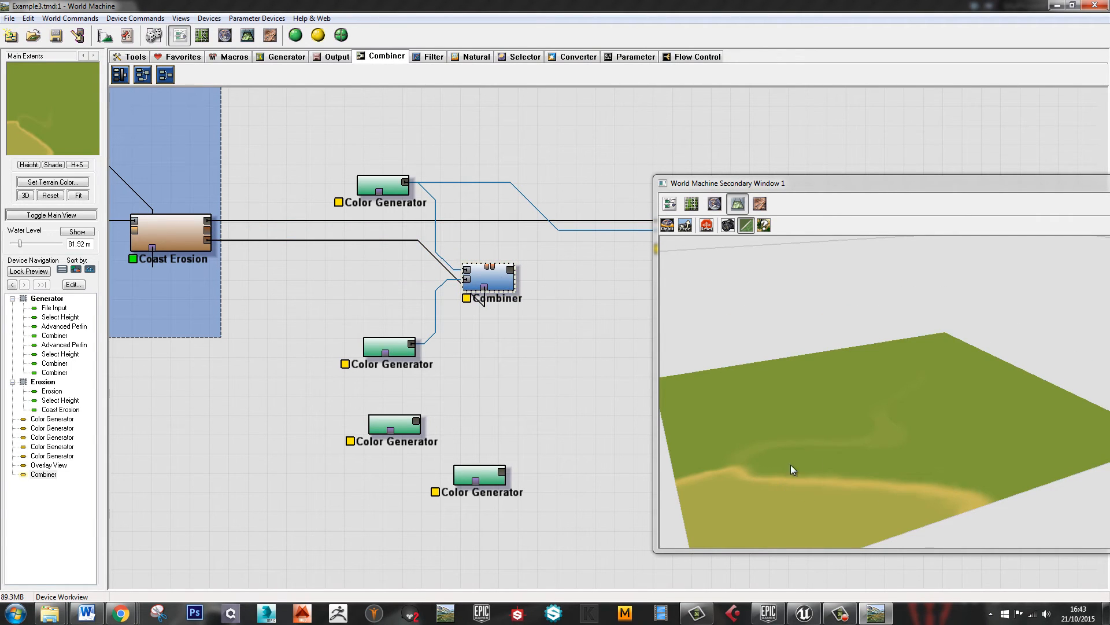
right_click_drag(486, 346, 313, 351)
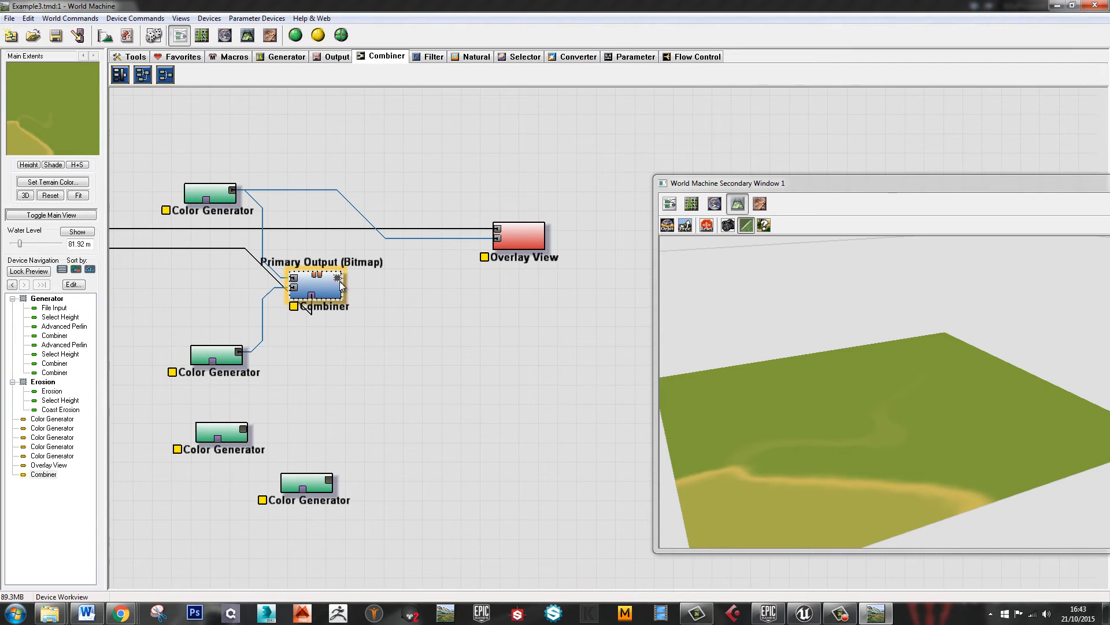
left_click_drag(339, 280, 499, 243)
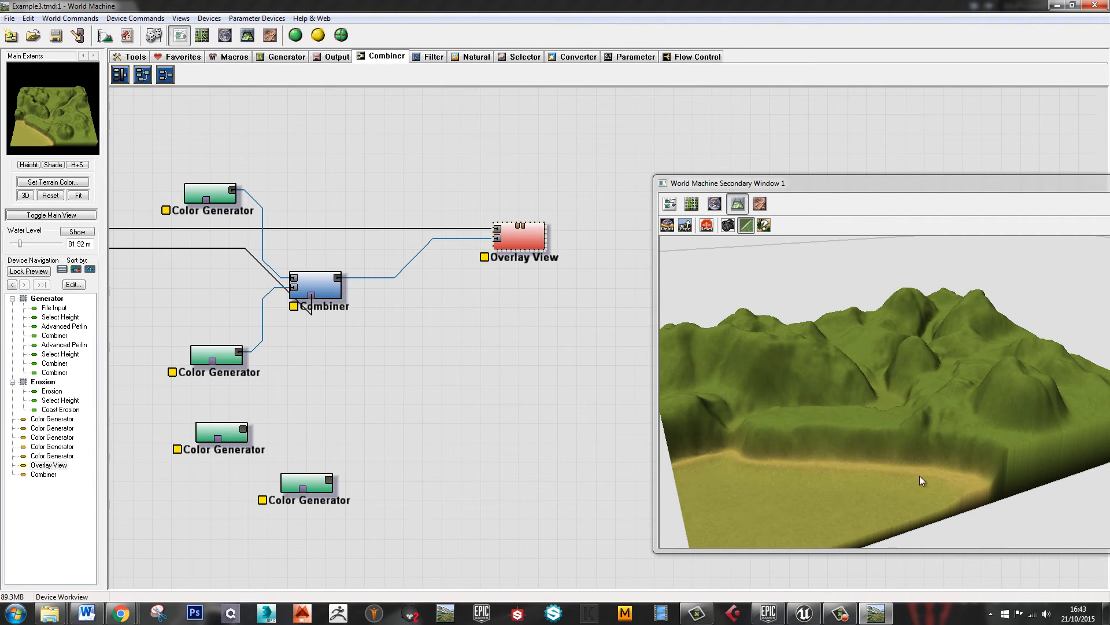
Add a single Select Slope device between Coast Erosion and the Combiner
right_click_drag(500, 435, 496, 373)
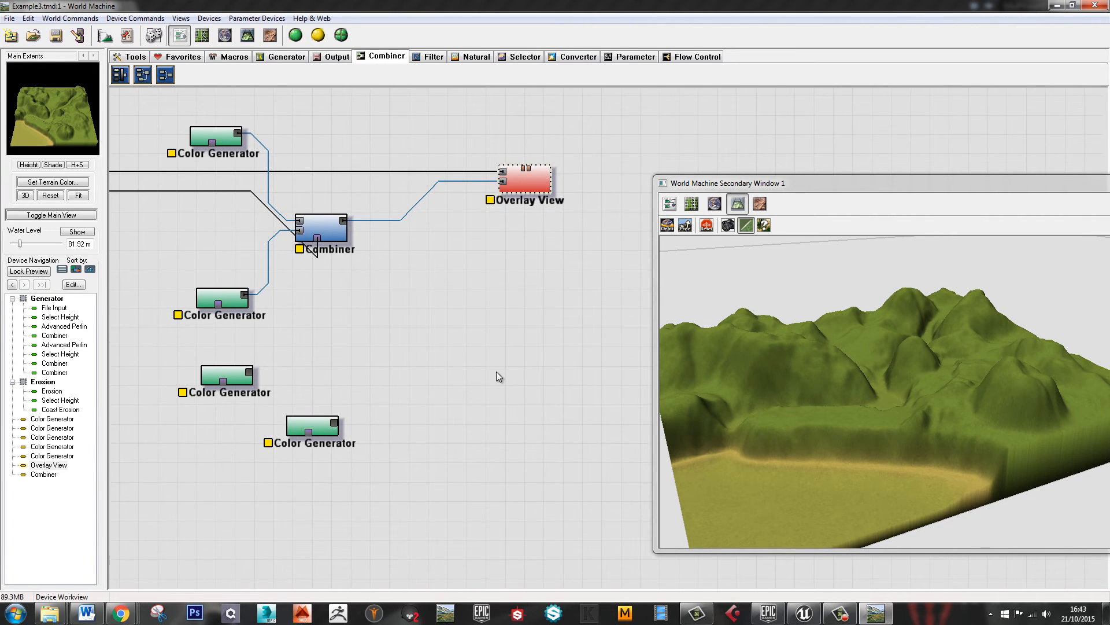
scroll(496, 373, "down", 1)
right_click_drag(474, 410, 485, 401)
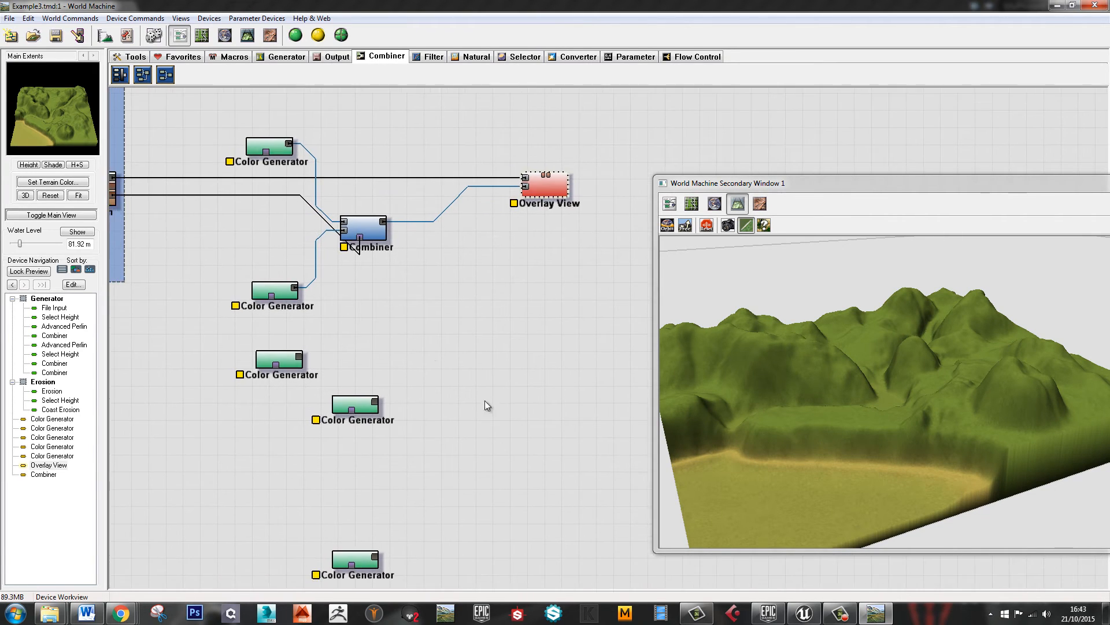
right_click_drag(237, 291, 366, 310)
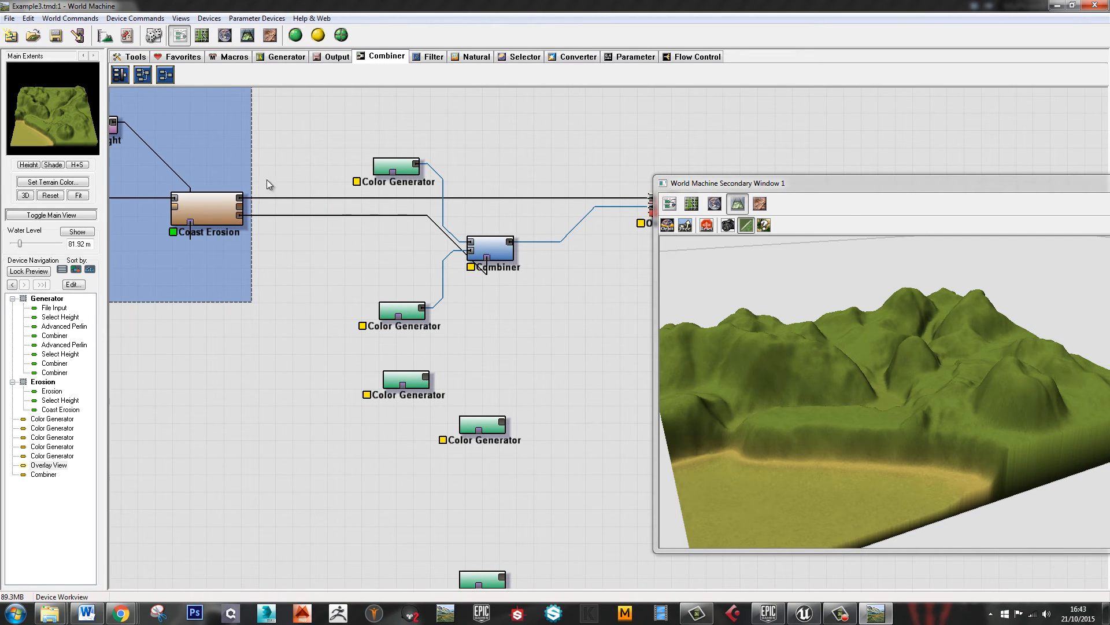
left_click(287, 58)
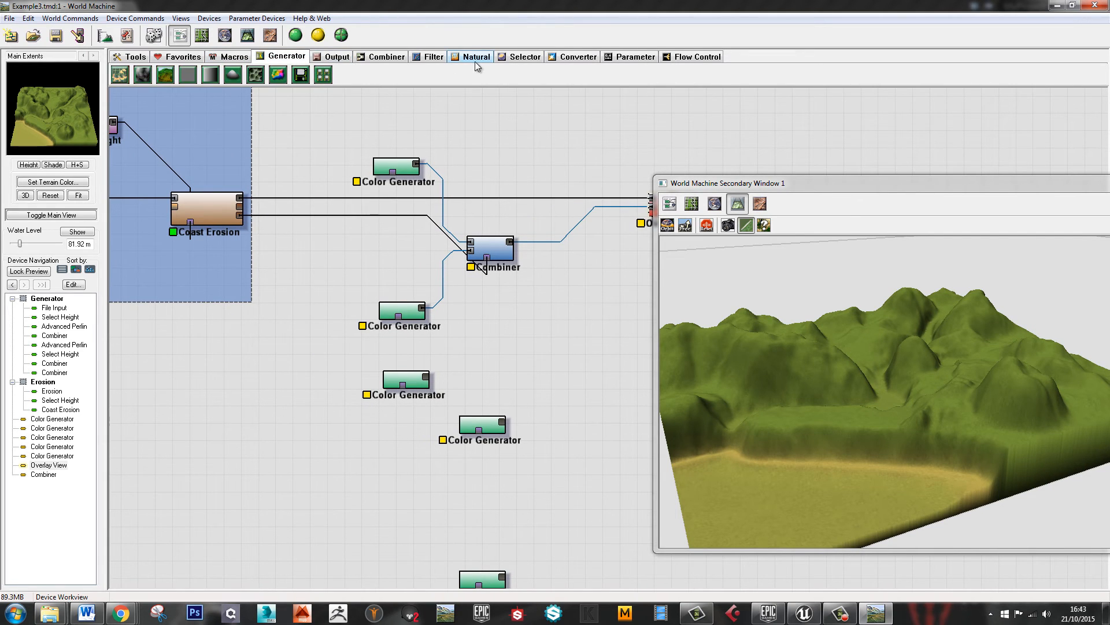
left_click(429, 60)
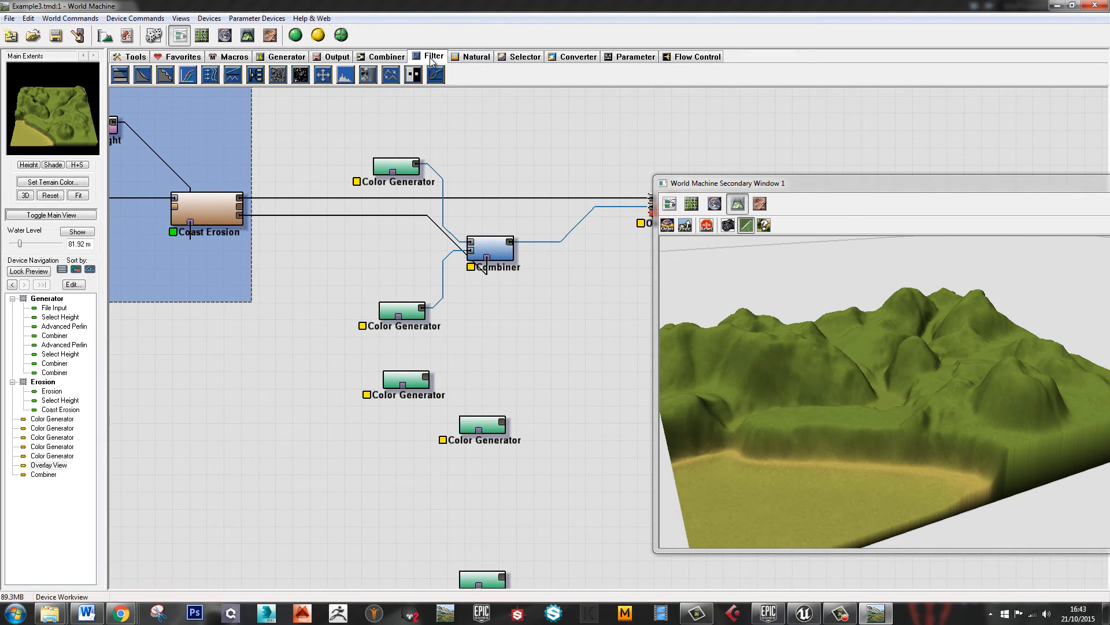
left_click(532, 61)
left_click(143, 74)
left_click(322, 257)
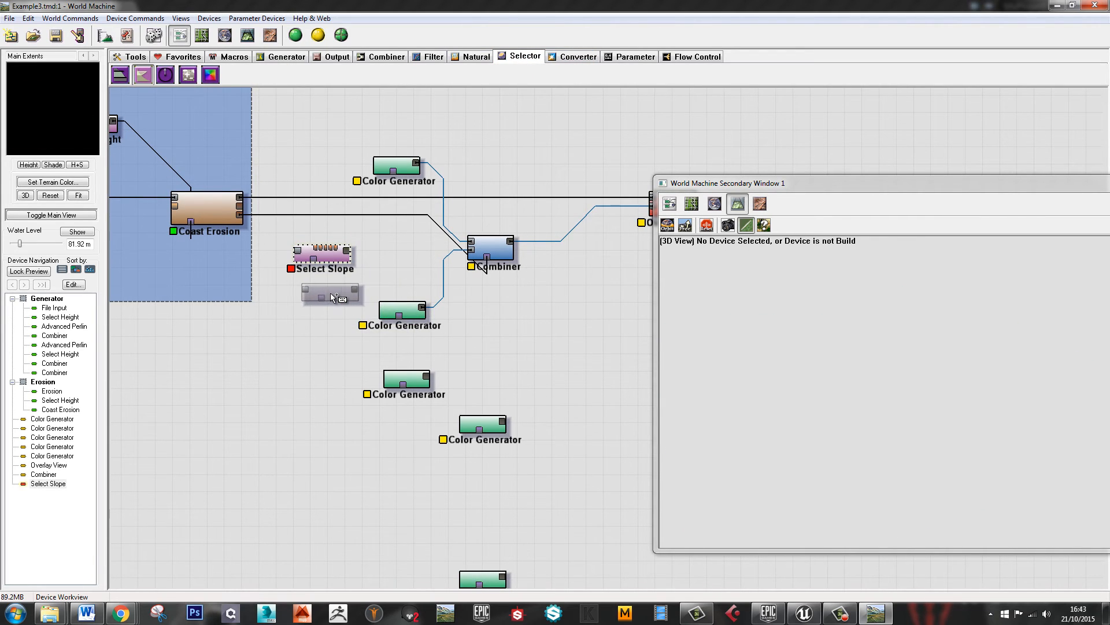
right_click(330, 293)
Connect Coast Erosion's primary output to the Select Slope device's input
left_click_drag(240, 197, 298, 251)
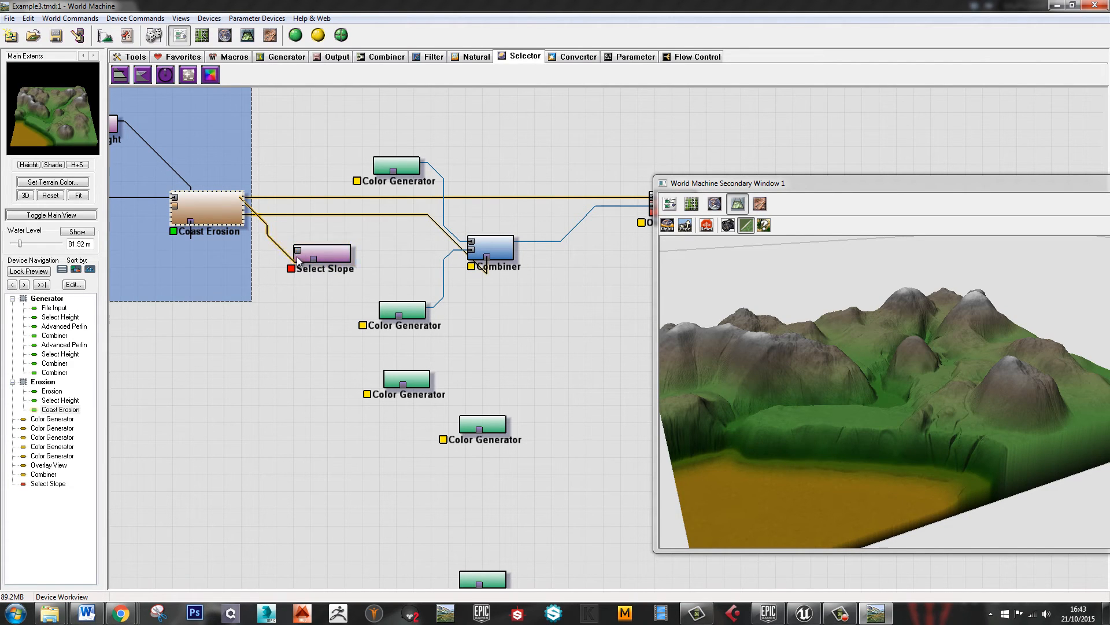
double_click(332, 260)
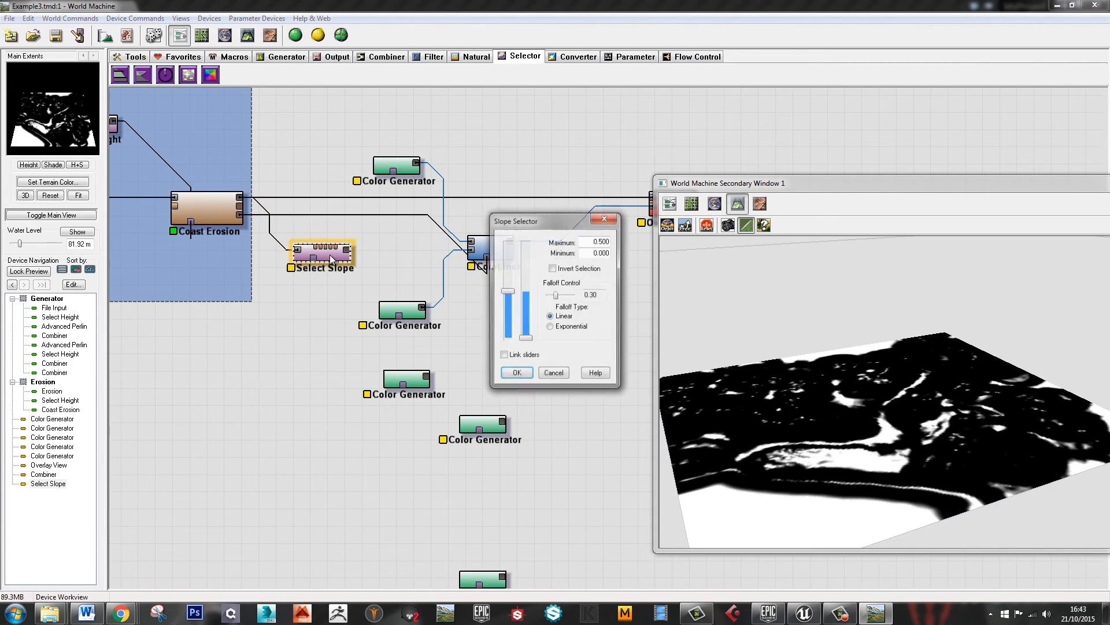
left_click(561, 373)
middle_click_drag(362, 257, 318, 290)
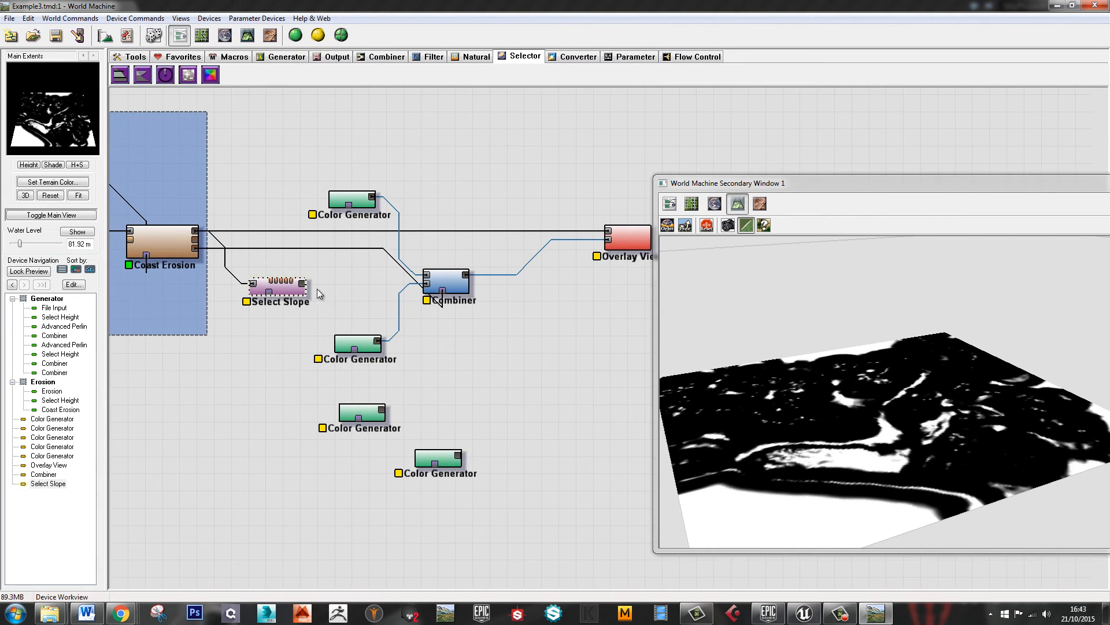
Connect Select Slope's output to the Overlay View's color input and lock the preview on the Overlay View
left_click_drag(283, 286, 323, 302)
middle_click_drag(412, 319, 320, 316)
left_click_drag(250, 295, 529, 240)
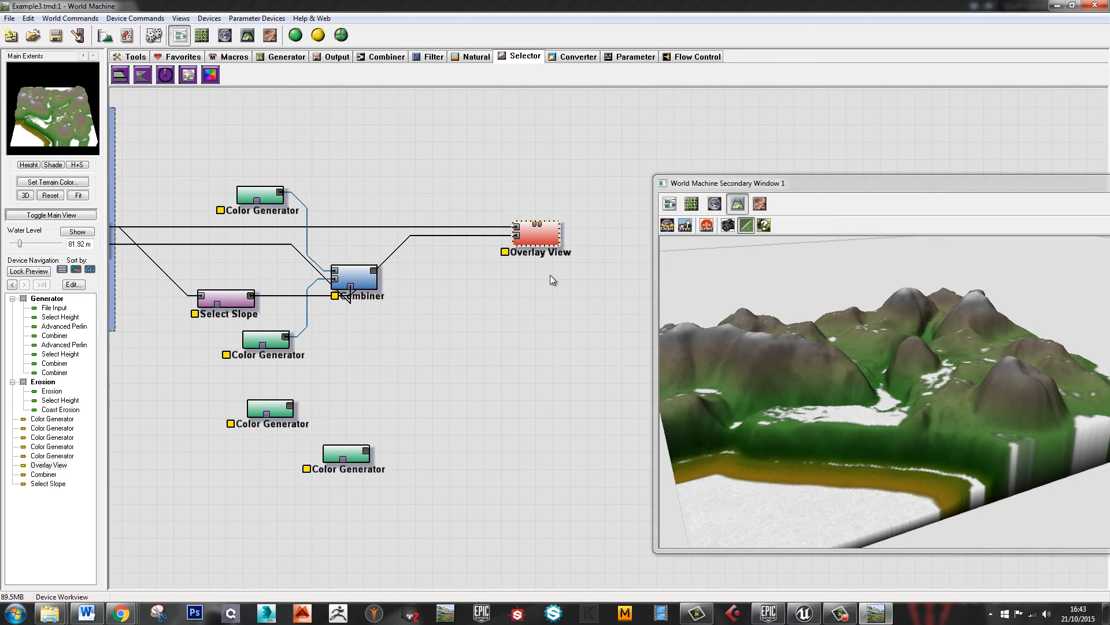
key("l")
Set Select Slope's maximum to 1.000, its minimum to 0.948 and its falloff to 0.05
mouse_move(229, 313)
left_mouse_down()
mouse_move(253, 245)
mouse_move(266, 252)
mouse_move(220, 277)
mouse_move(219, 303)
left_mouse_up()
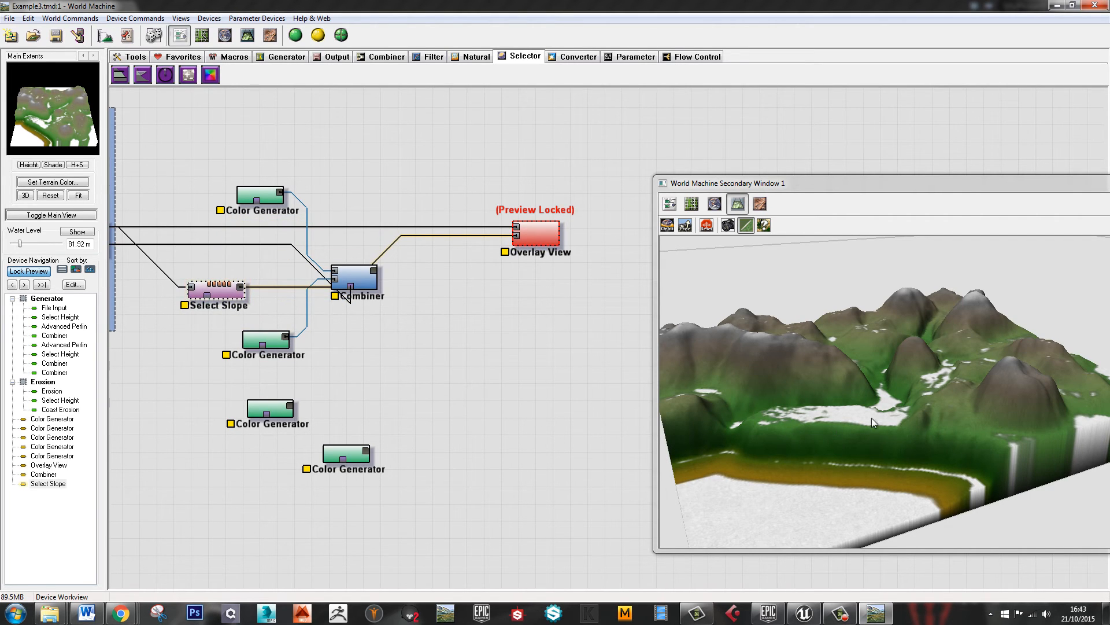
double_click(243, 299)
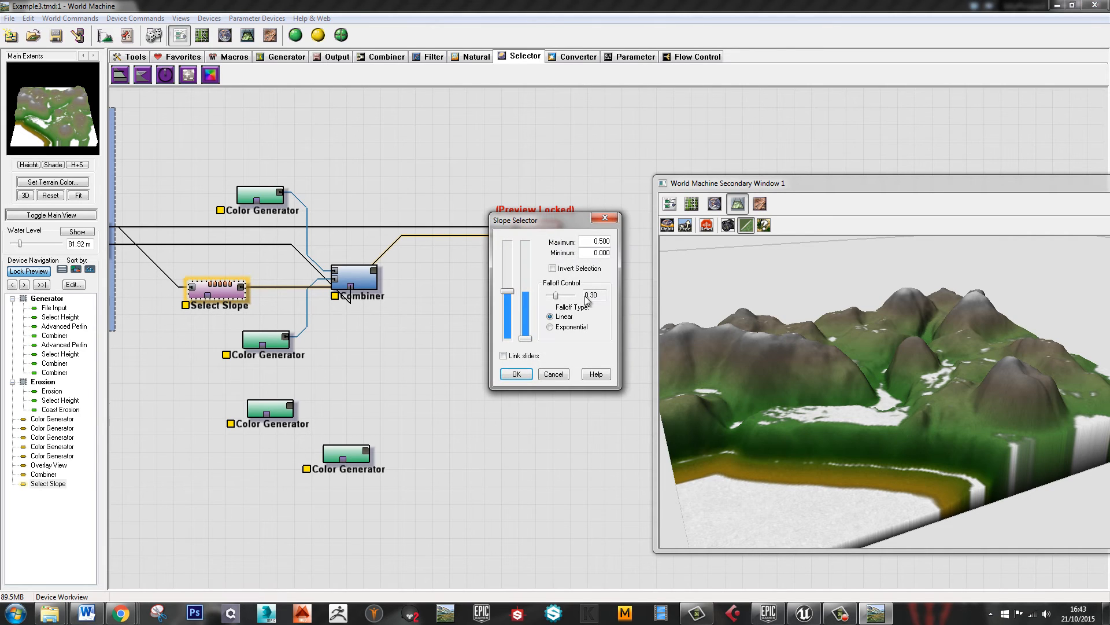
left_click_drag(509, 296, 507, 243)
left_click_drag(529, 344, 522, 256)
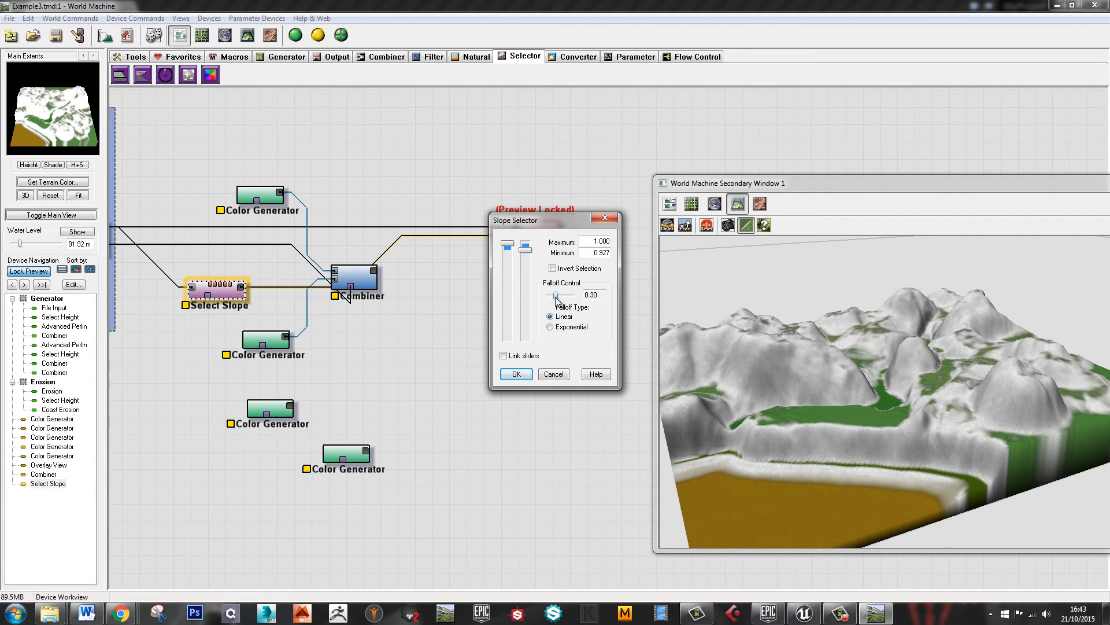
left_click_drag(557, 301, 550, 299)
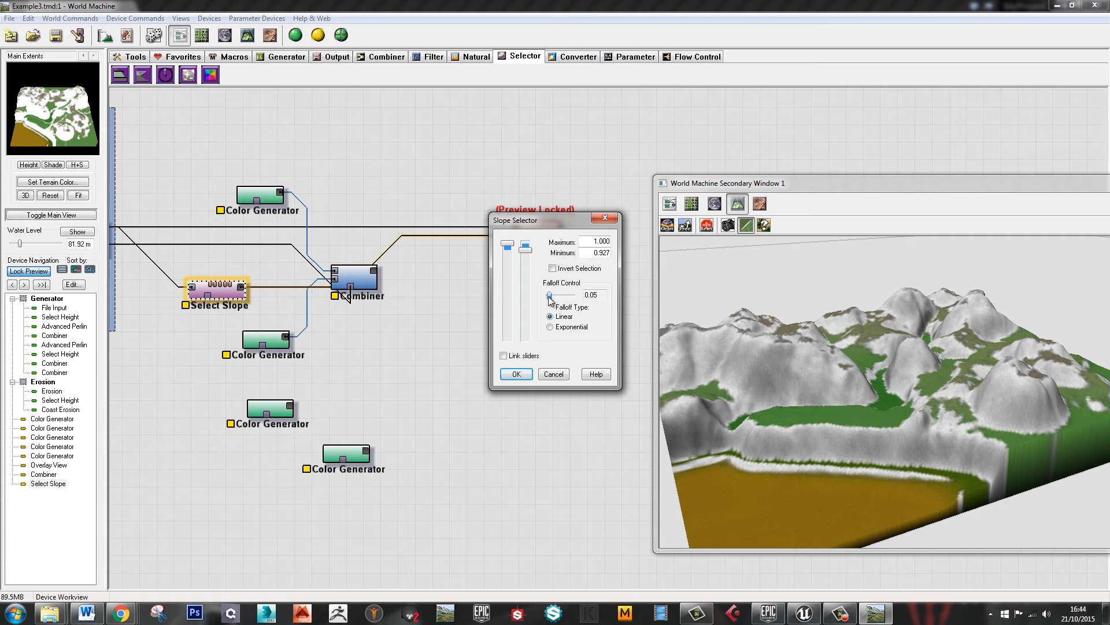
left_click_drag(524, 256, 523, 253)
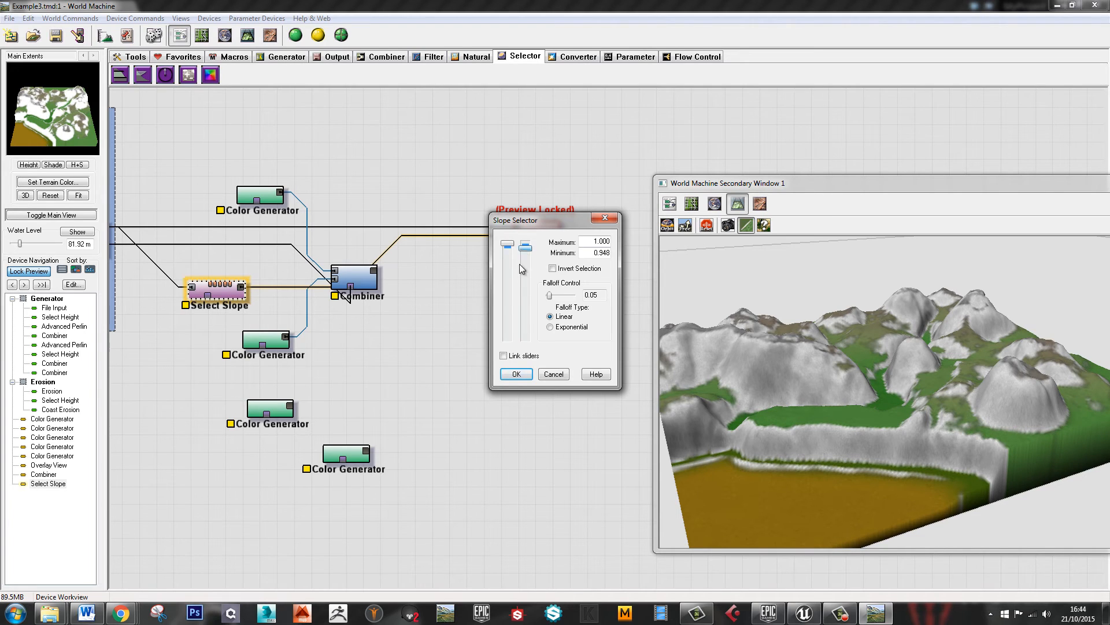
left_click(516, 374)
Duplicate the color Combiner below the original and connect the first Combiner's output to the copy's first input
right_click_drag(345, 299, 454, 312)
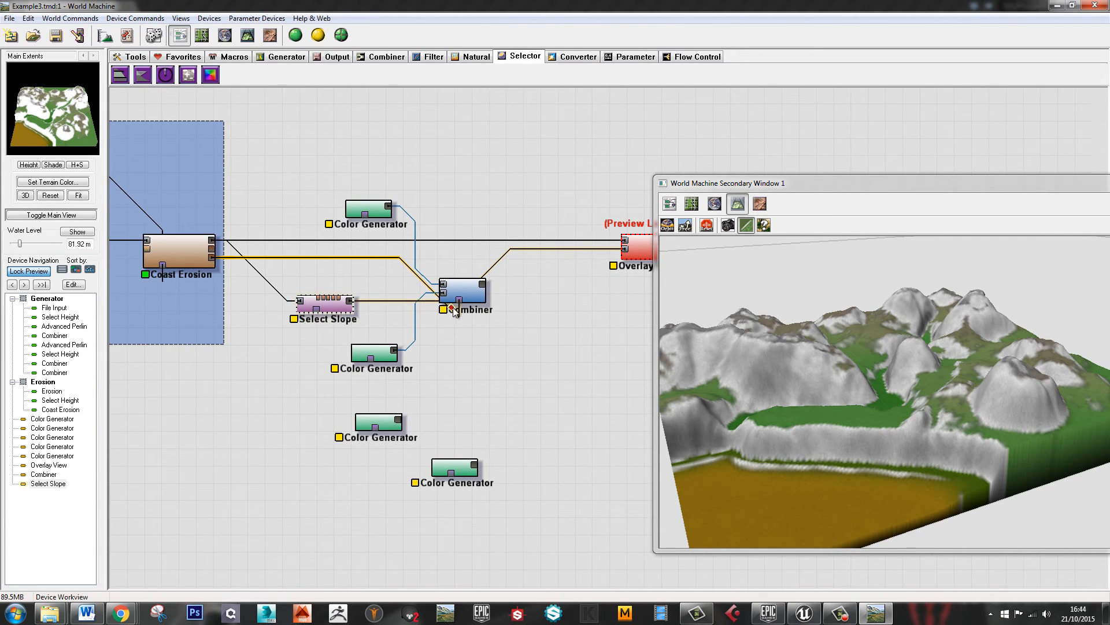
right_click_drag(523, 318, 494, 327)
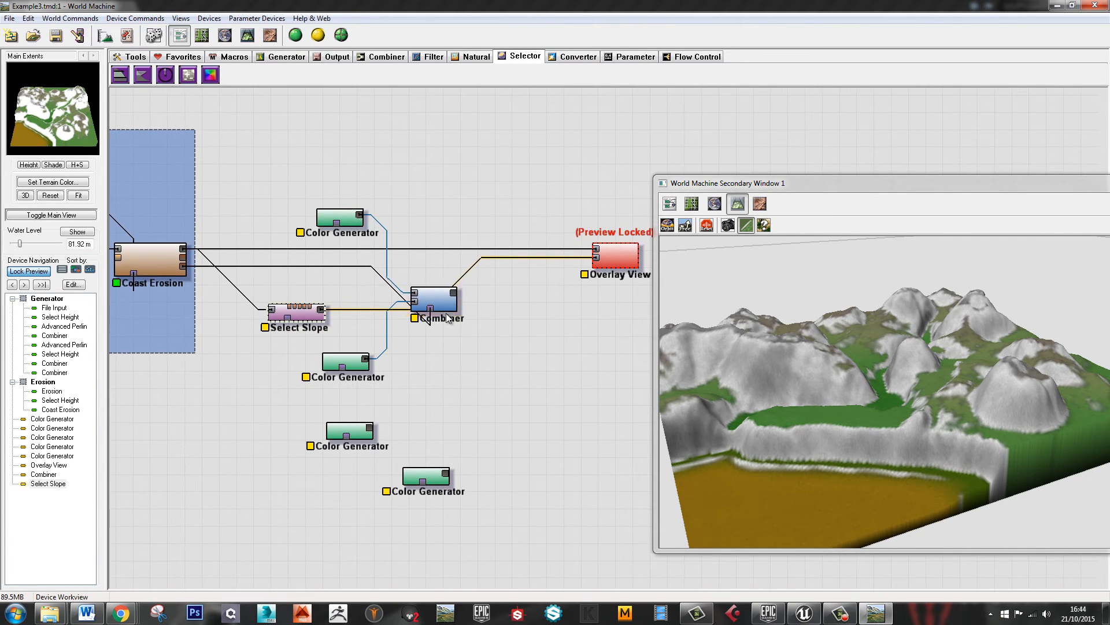
left_click(447, 316)
key("ctrl+v")
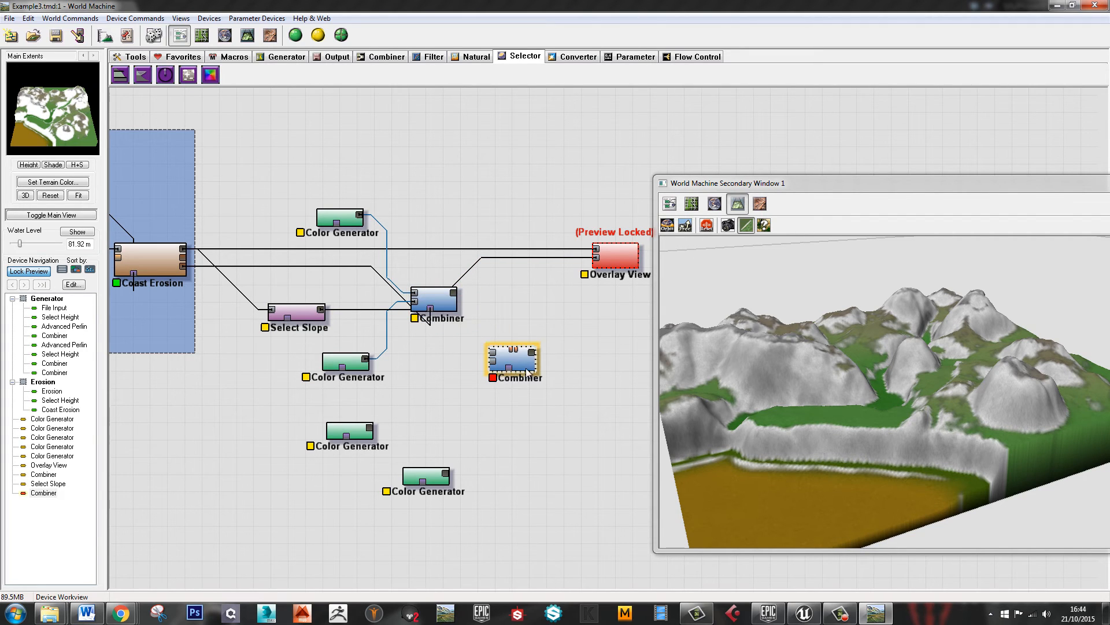
mouse_move(454, 294)
left_mouse_down()
mouse_move(506, 356)
mouse_move(447, 303)
mouse_move(451, 295)
left_mouse_up()
middle_click_drag(394, 363, 382, 323)
left_click_drag(299, 278, 279, 280)
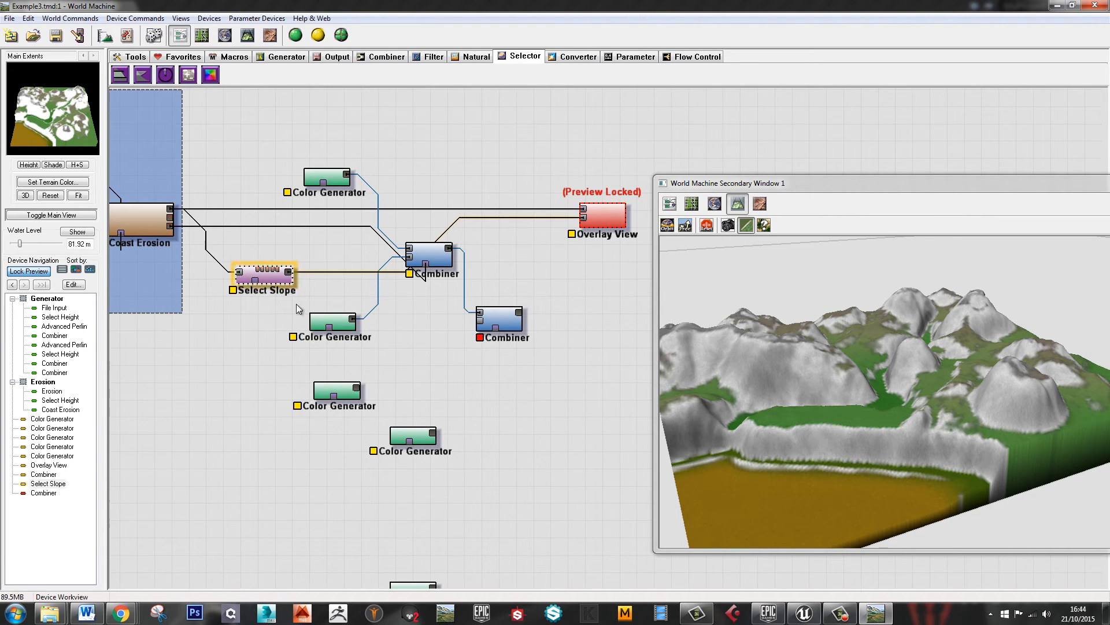
Move the dark gray Color Generator lower and connect the blue-gray one to the second Combiner's second input
left_click(345, 393)
key("ctrl+f")
key("ctrl+f")
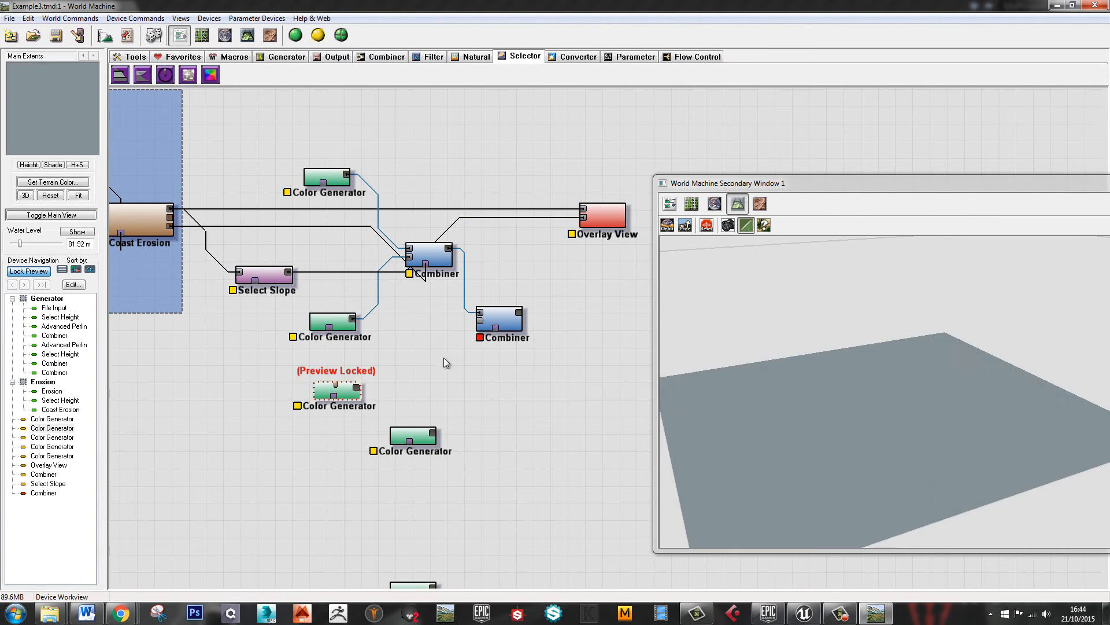
left_click_drag(422, 437, 345, 479)
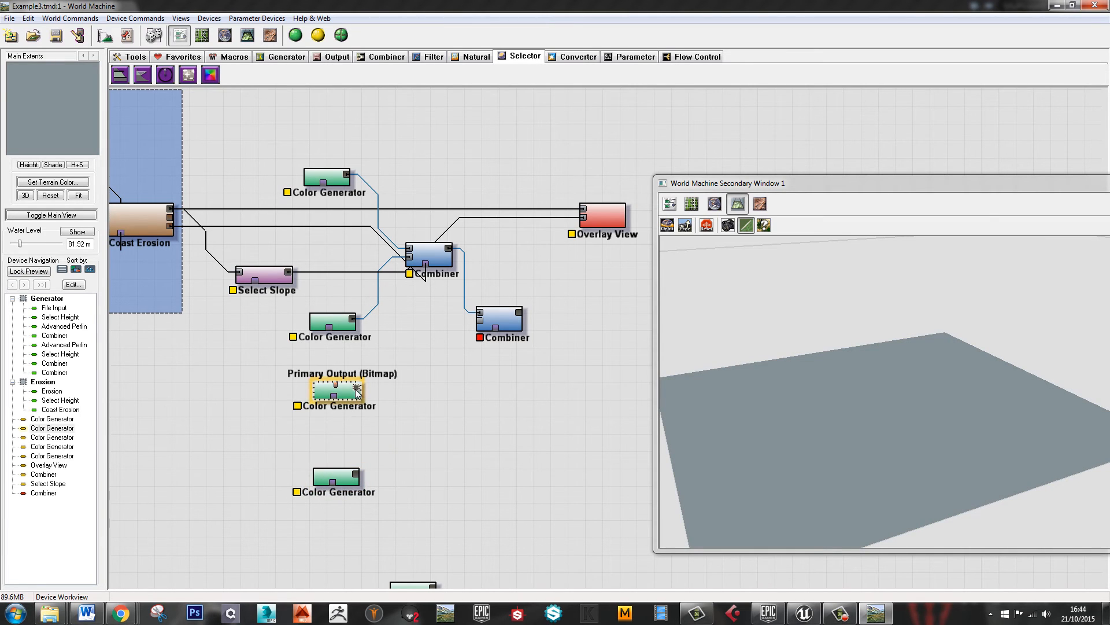
left_click_drag(357, 387, 484, 323)
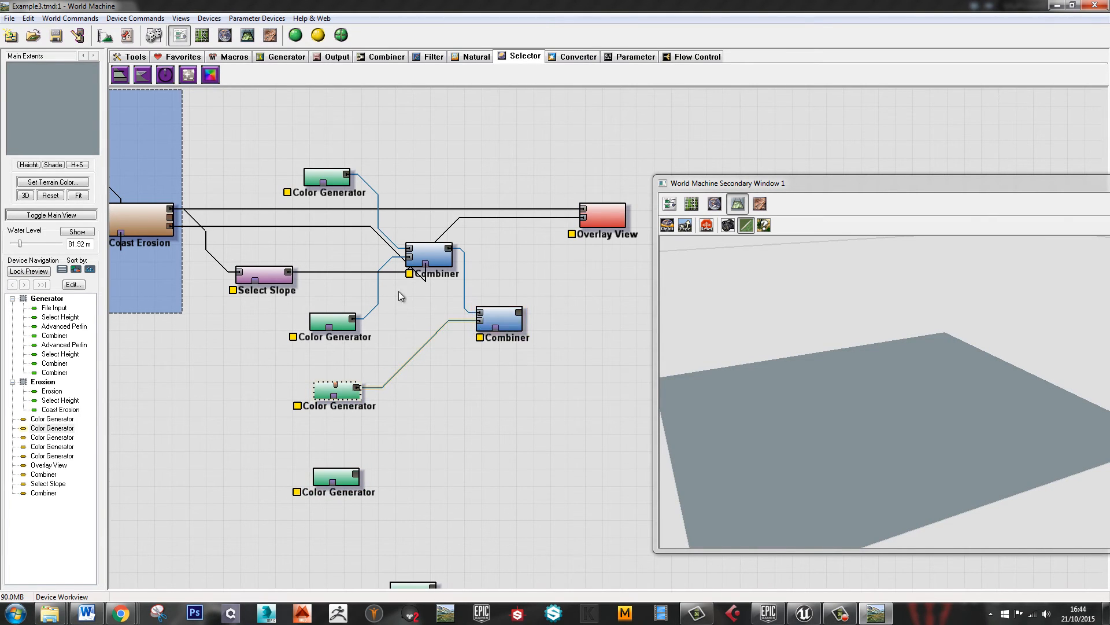
Connect Select Slope's output to the second Combiner's mask input and that Combiner's output to the Overlay View's color input
left_click(289, 272)
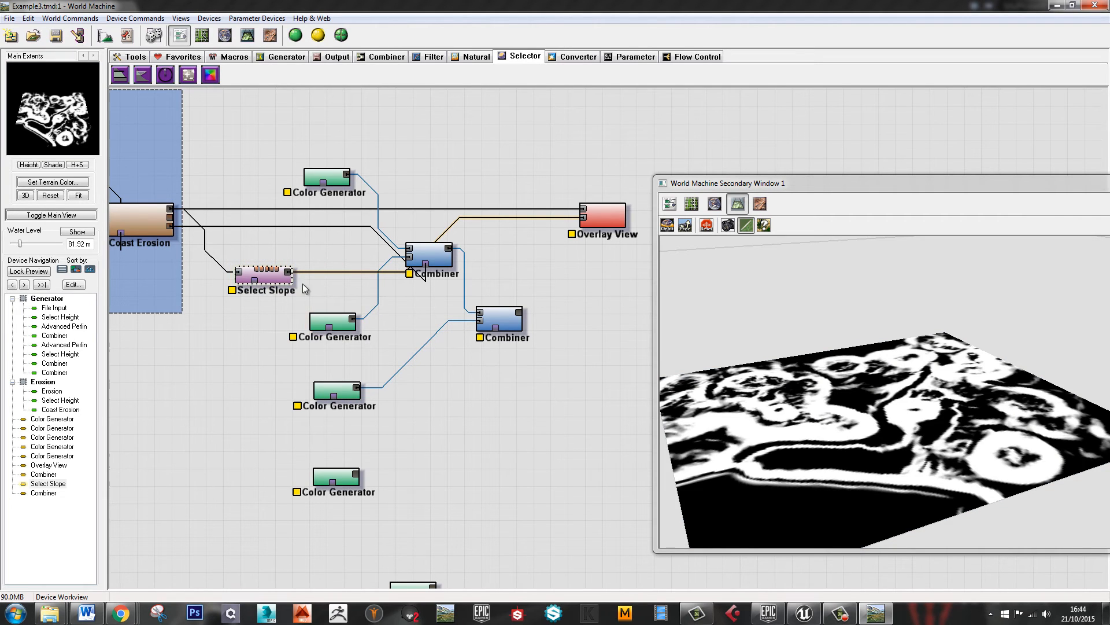
left_click_drag(289, 272, 583, 220)
left_click(596, 220)
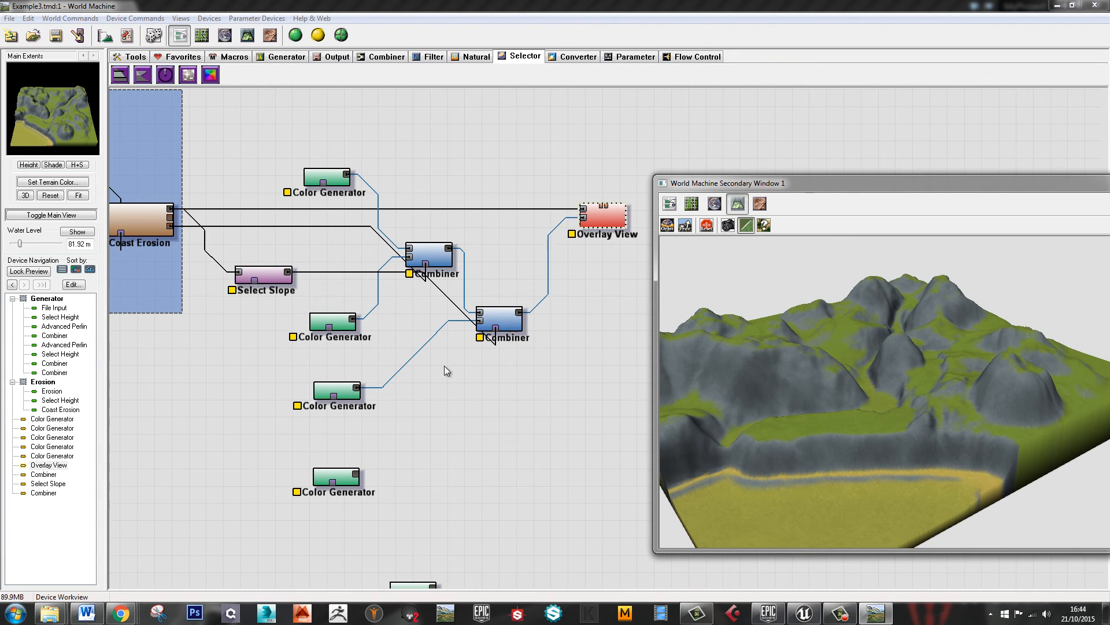
Line up the dark gray and off-white Color Generators in the column below the blue-gray one
scroll(510, 418, "down", 2)
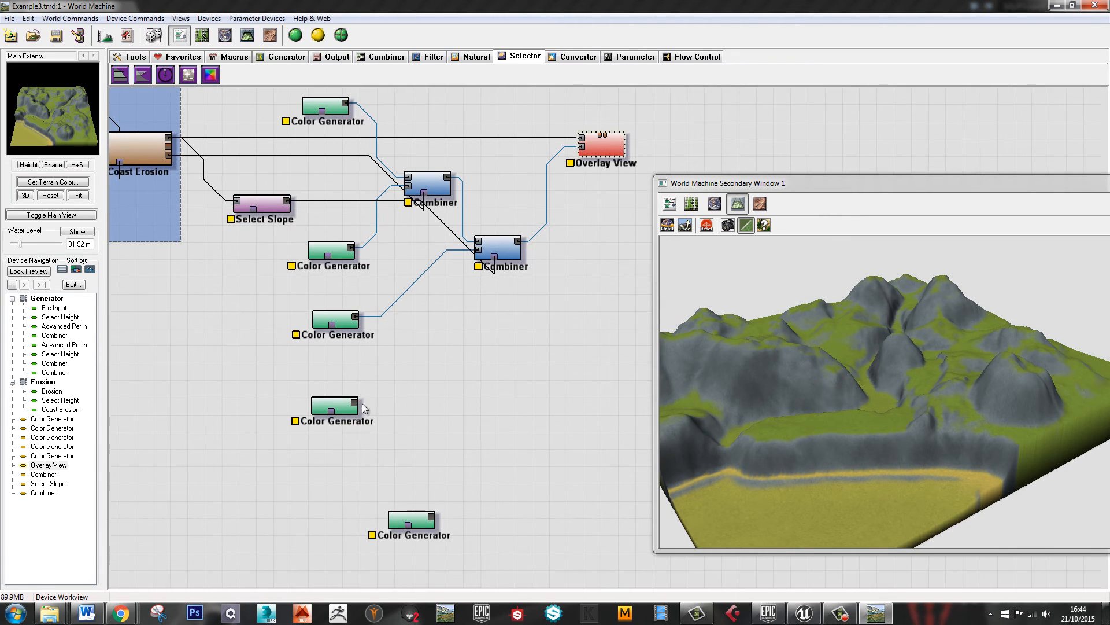
left_click(341, 412)
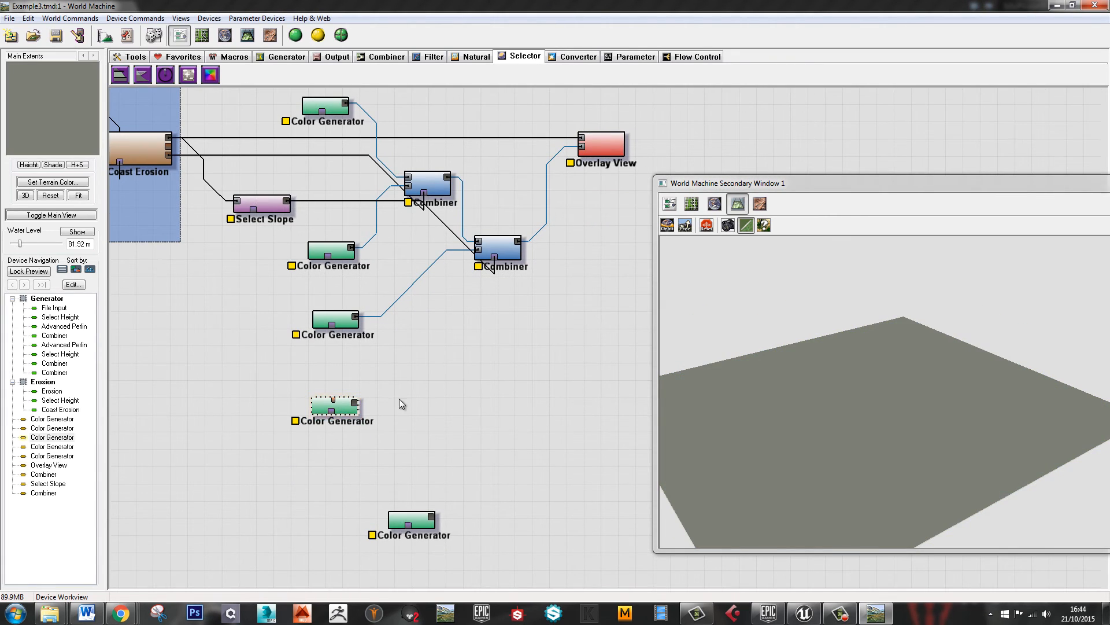
left_click_drag(346, 414, 342, 394)
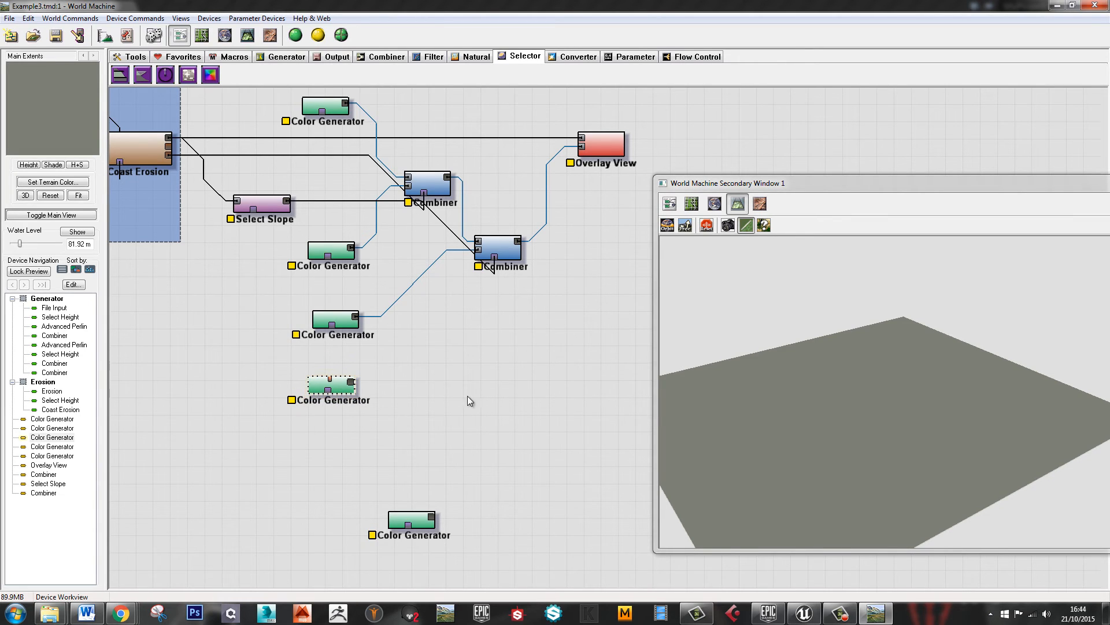
scroll(454, 391, "down", 1)
scroll(441, 387, "down", 1)
left_click_drag(411, 462, 335, 405)
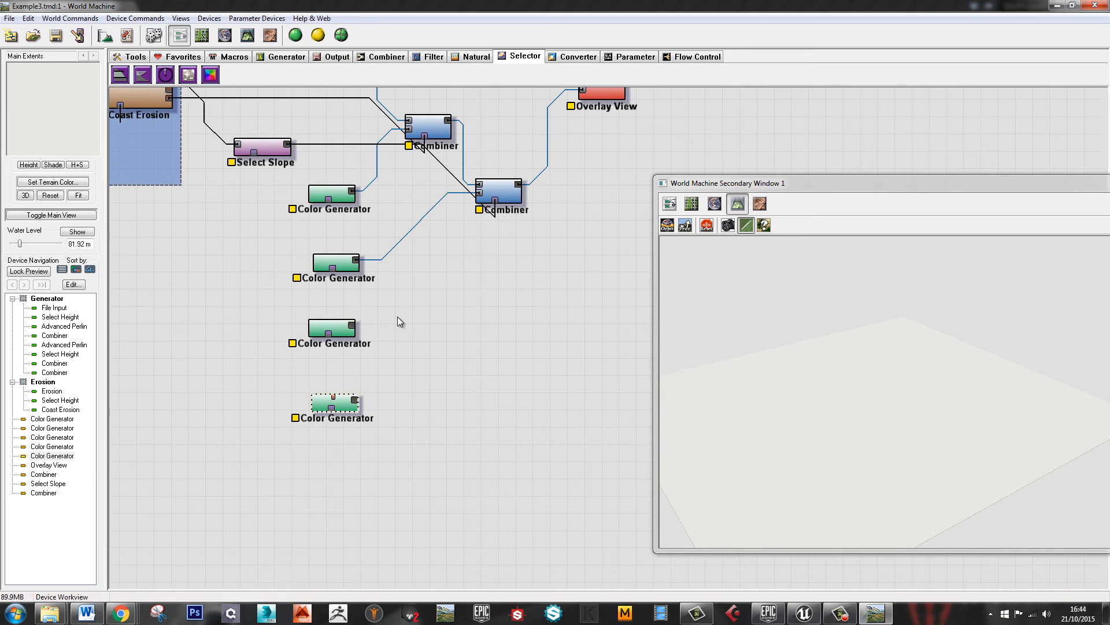
Add a Combiner below the Erosion group and connect Erosion's second and fourth outputs to its first and second inputs
middle_click_drag(408, 337, 464, 383)
scroll(441, 376, "down", 1)
left_click(406, 370)
scroll(464, 383, "down", 1)
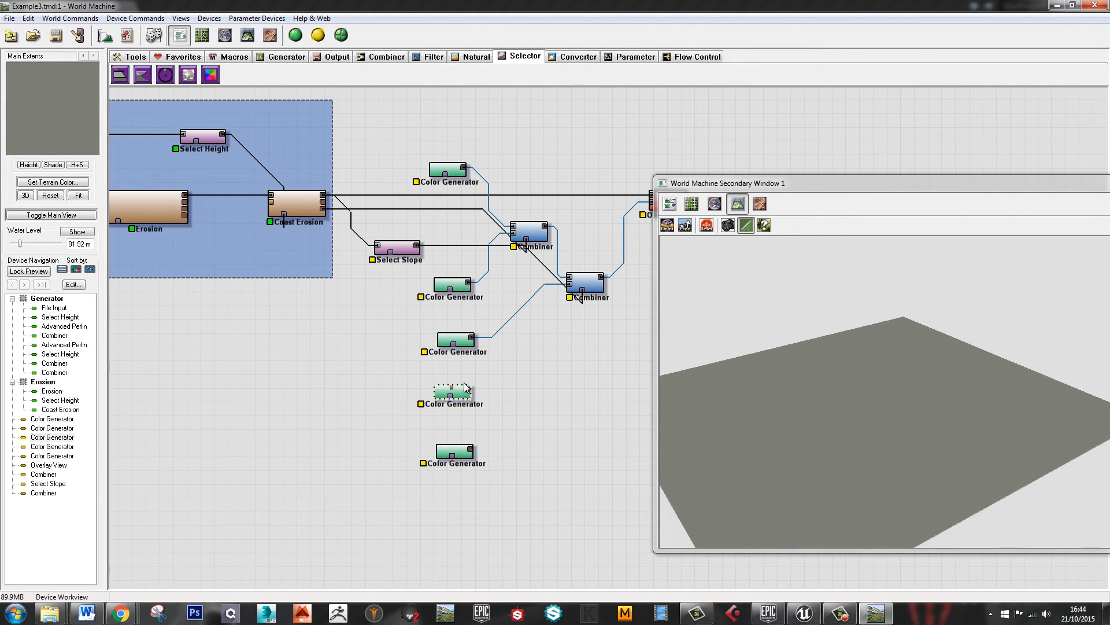
middle_click_drag(182, 217, 303, 278)
scroll(274, 236, "up", 1)
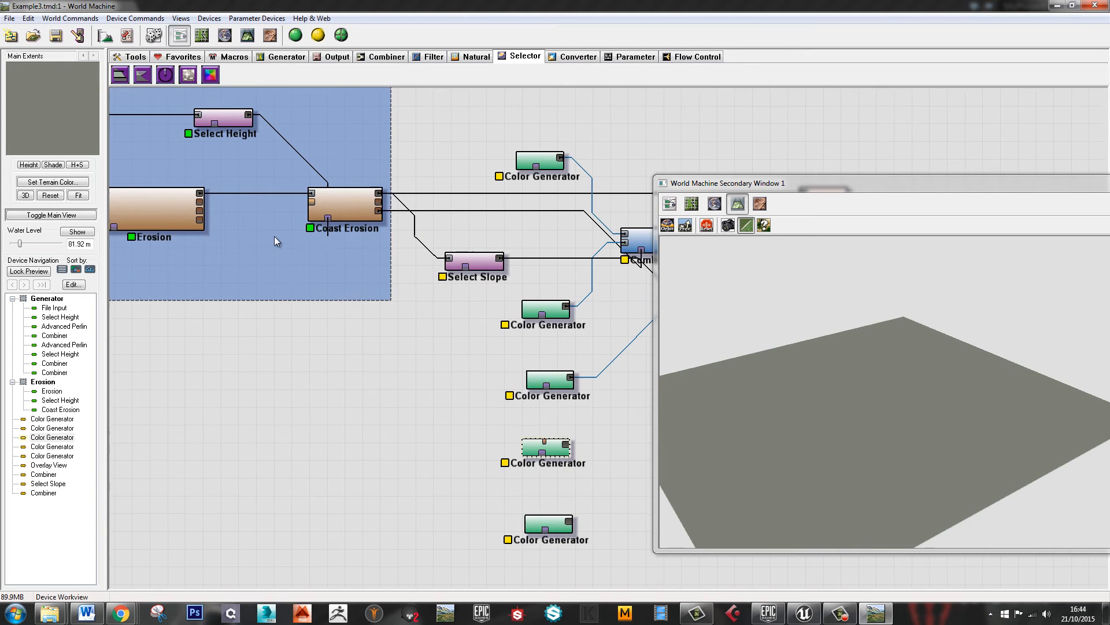
left_click(173, 206)
middle_click_drag(173, 206, 311, 262)
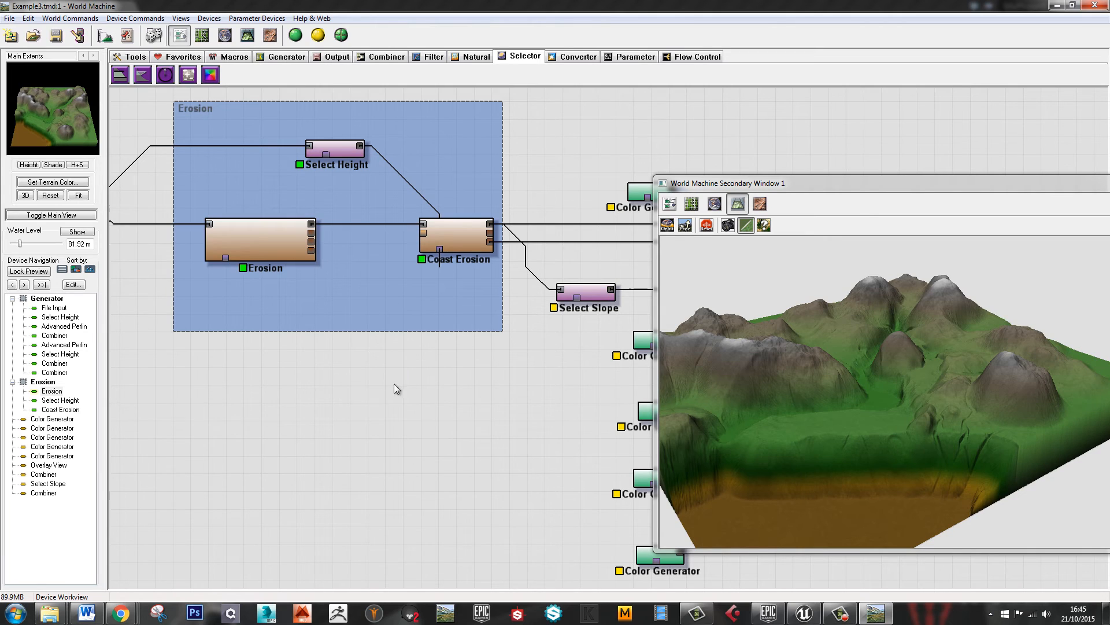
left_click(384, 58)
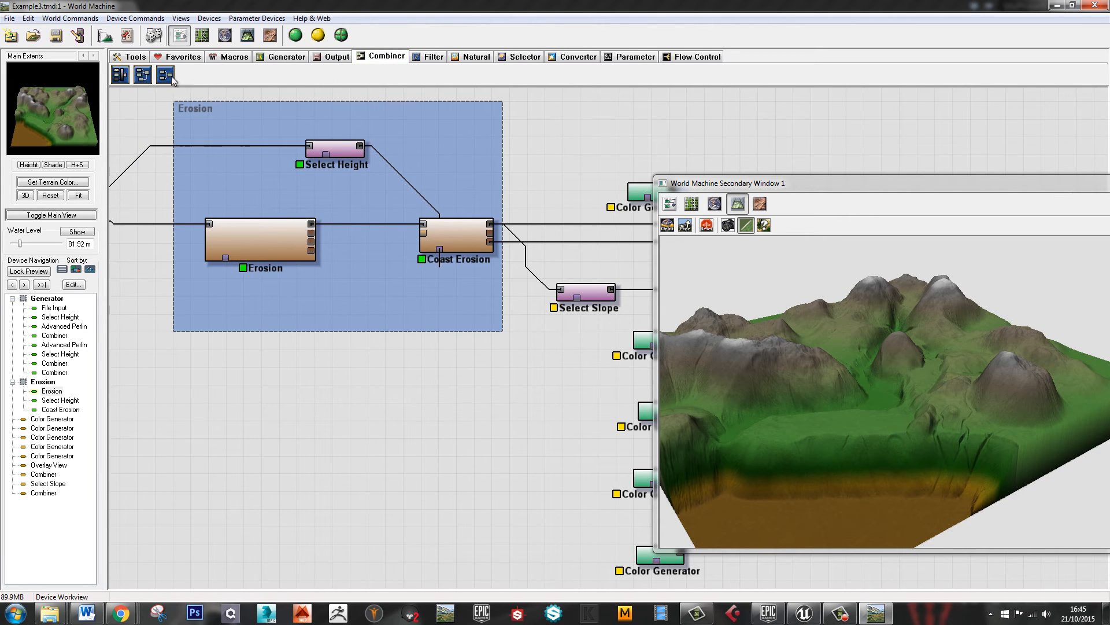
left_click_drag(166, 74, 434, 447)
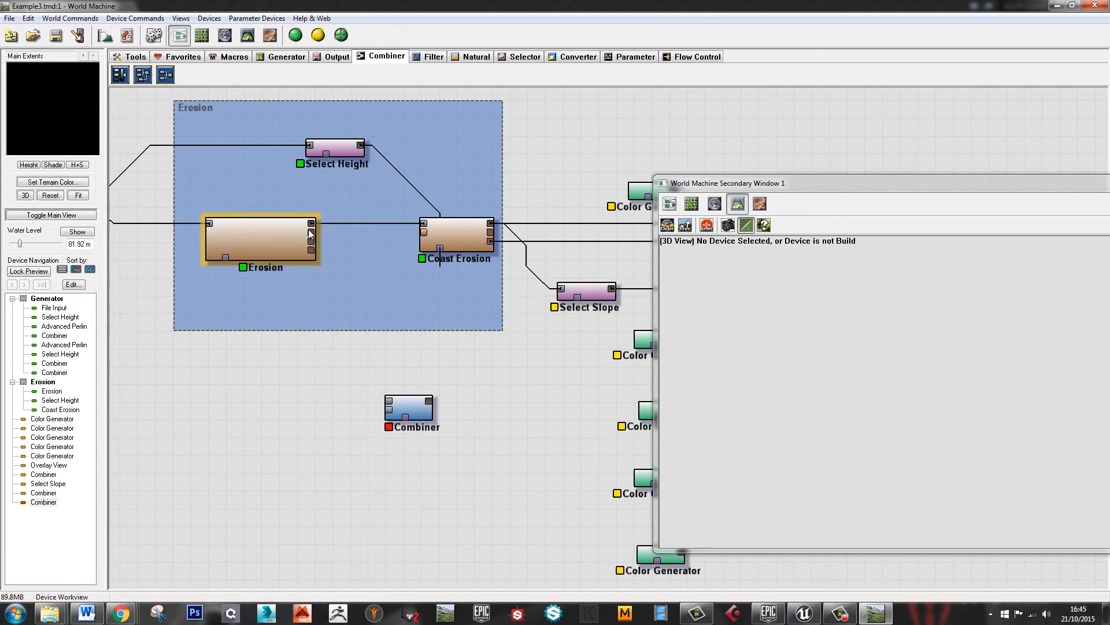
left_click_drag(312, 232, 390, 409)
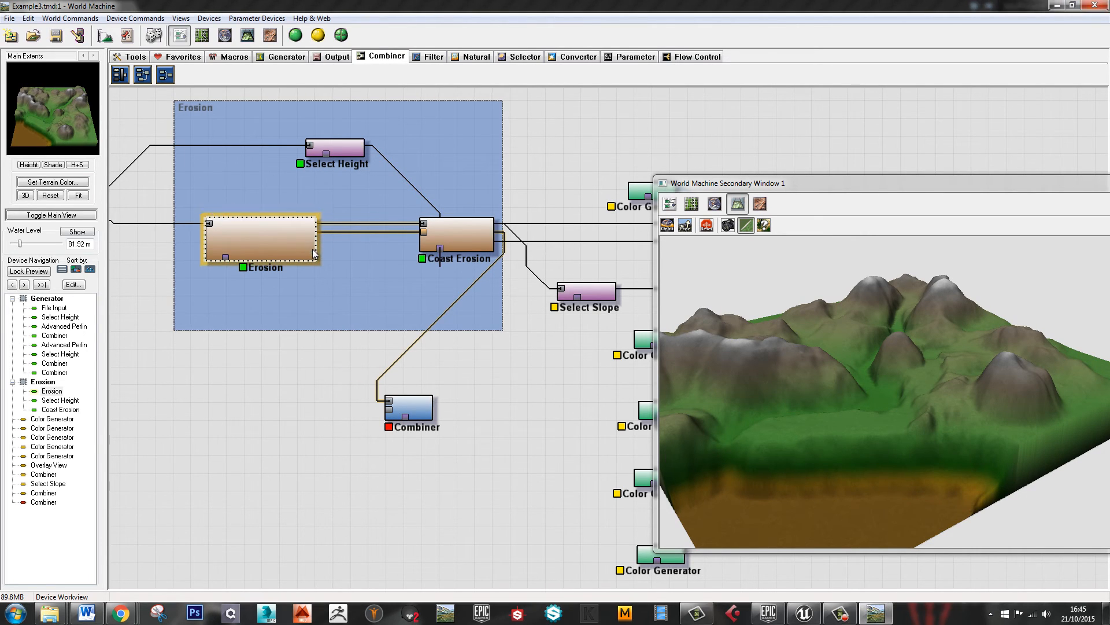
left_click_drag(312, 249, 389, 412)
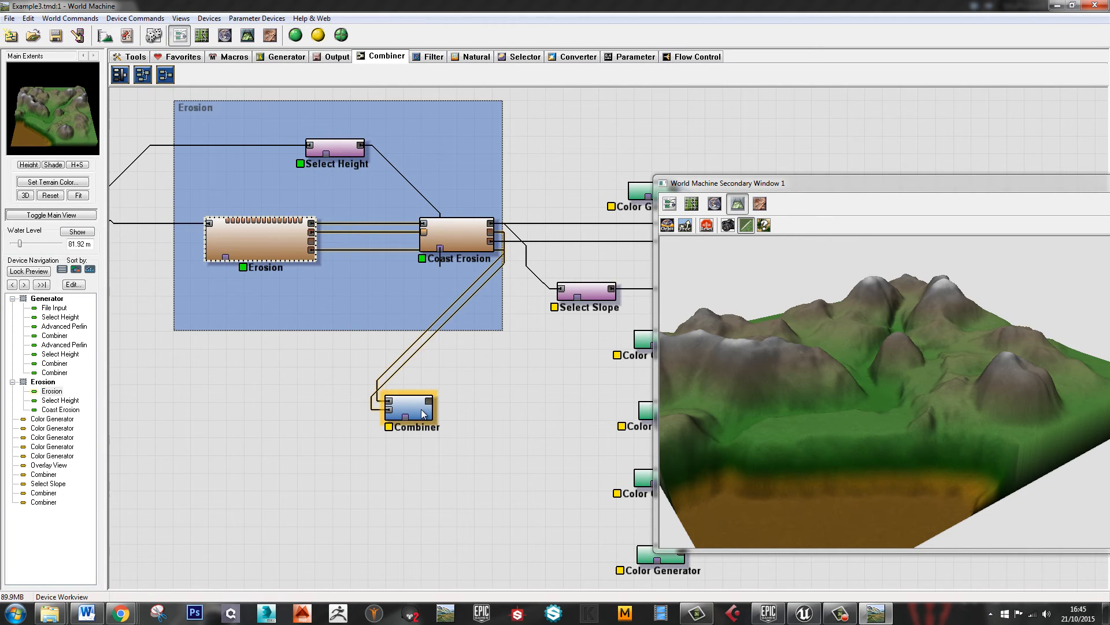
Set the method of the Combiner below the Erosion group to Add
double_click(424, 413)
left_click(547, 338)
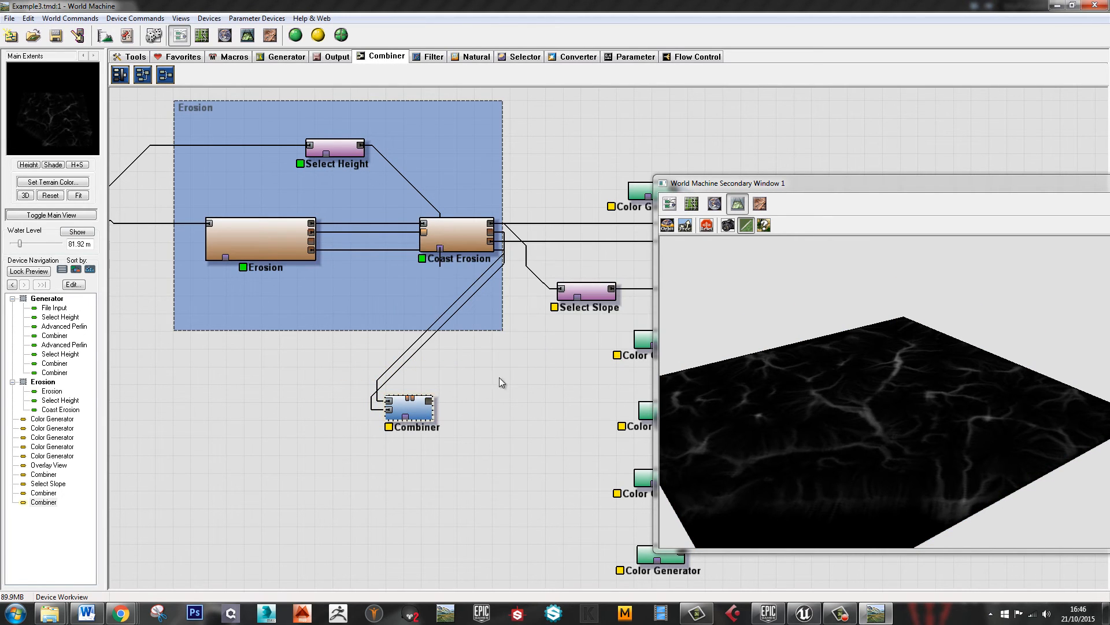
double_click(422, 419)
left_click(535, 305)
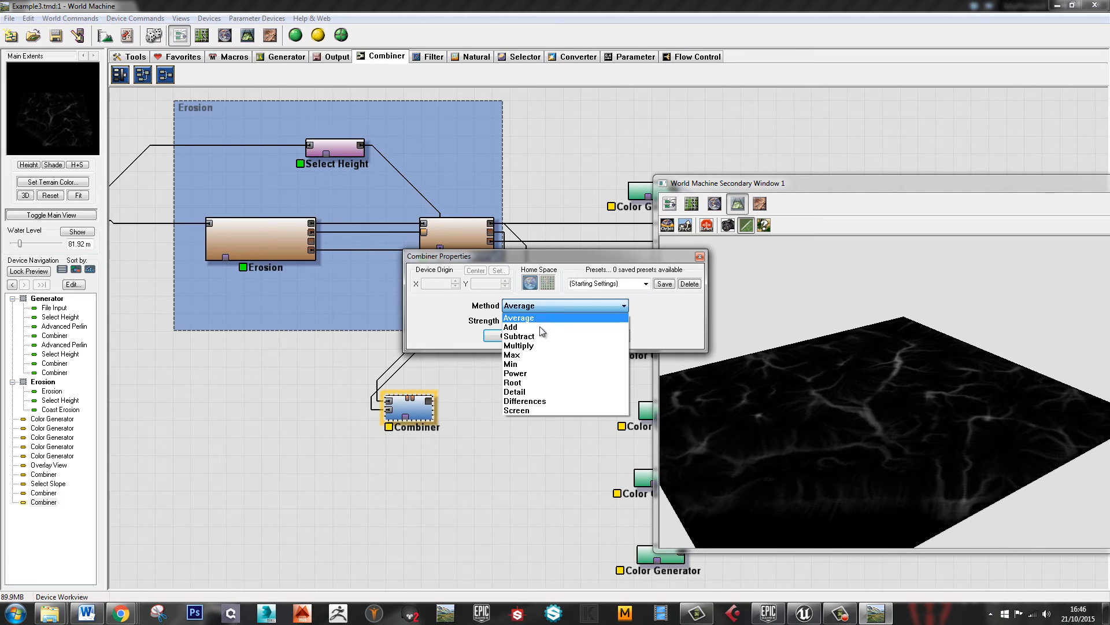
left_click(536, 325)
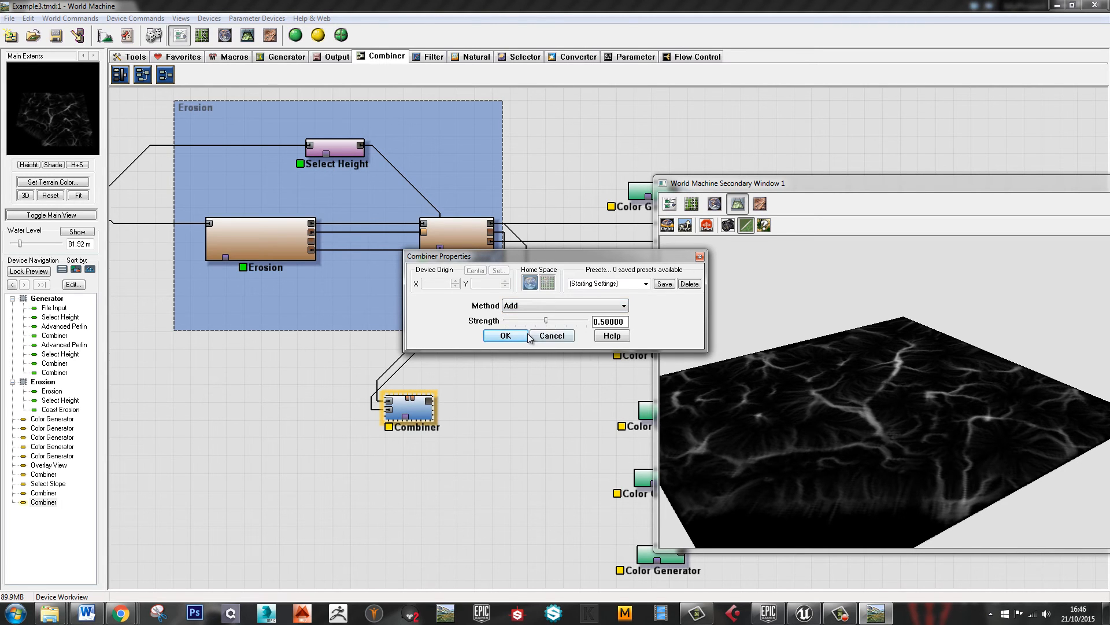
left_click(506, 335)
Duplicate the second Combiner, place the copy below it, and connect the second Combiner's output to the copy's first input
right_click_drag(476, 480, 315, 469)
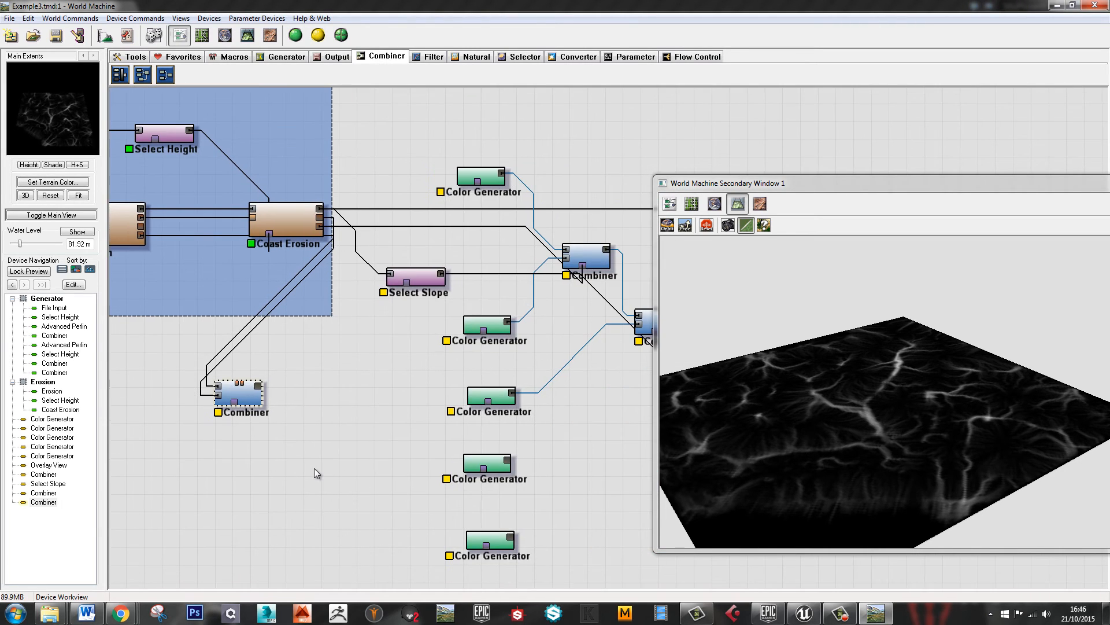
right_click_drag(518, 405, 471, 367)
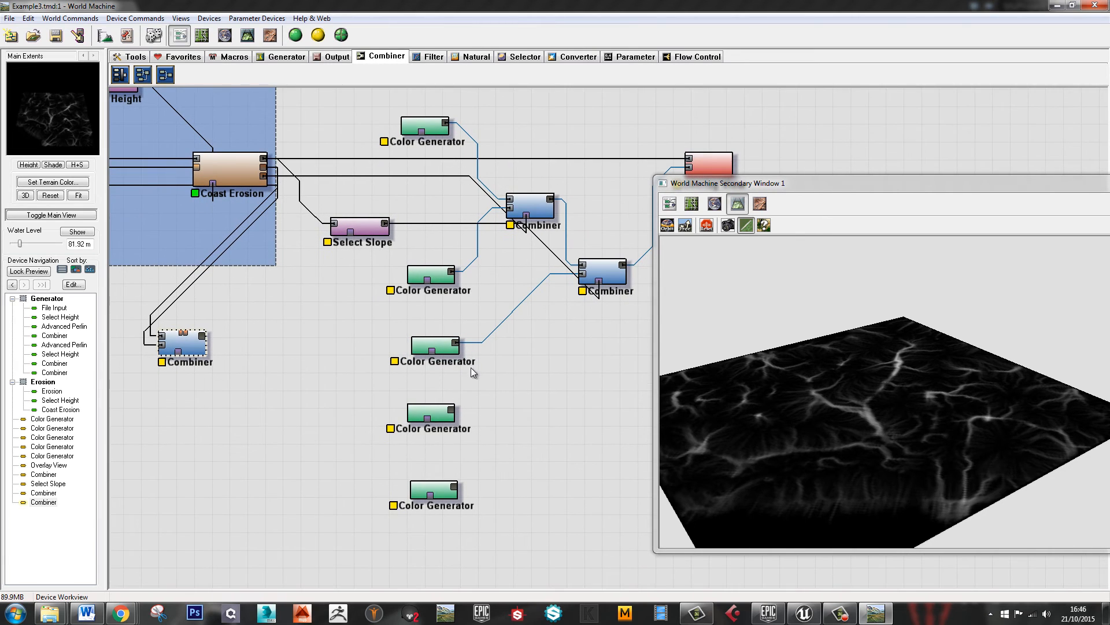
left_click(605, 277)
right_click_drag(576, 375, 501, 365)
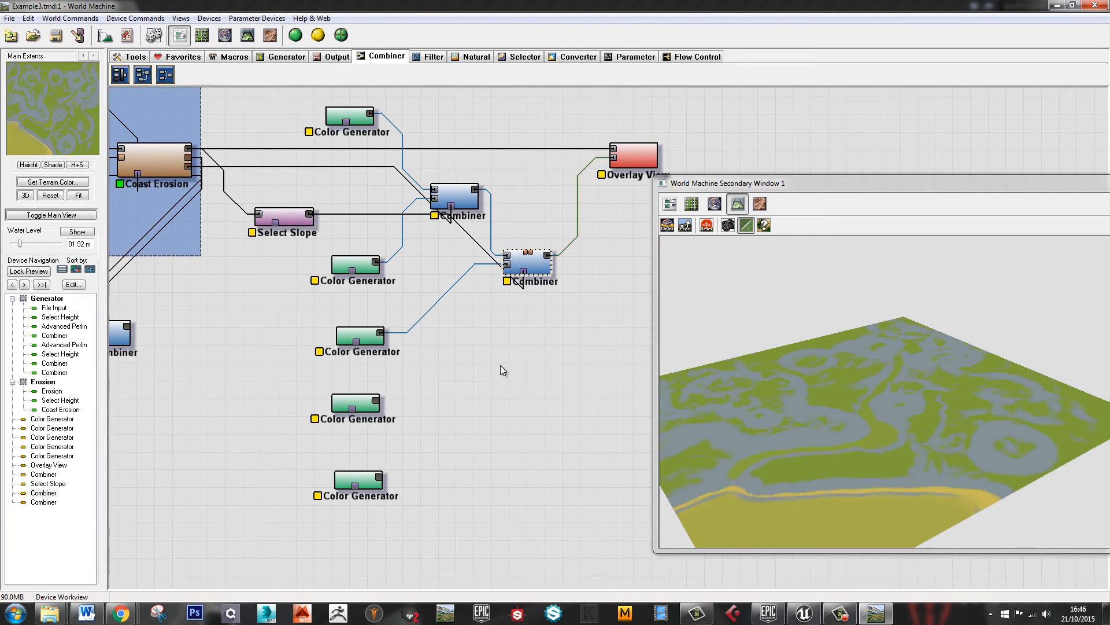
key("ctrl+c")
key("ctrl+v")
left_click_drag(544, 277, 584, 373)
left_click(554, 263)
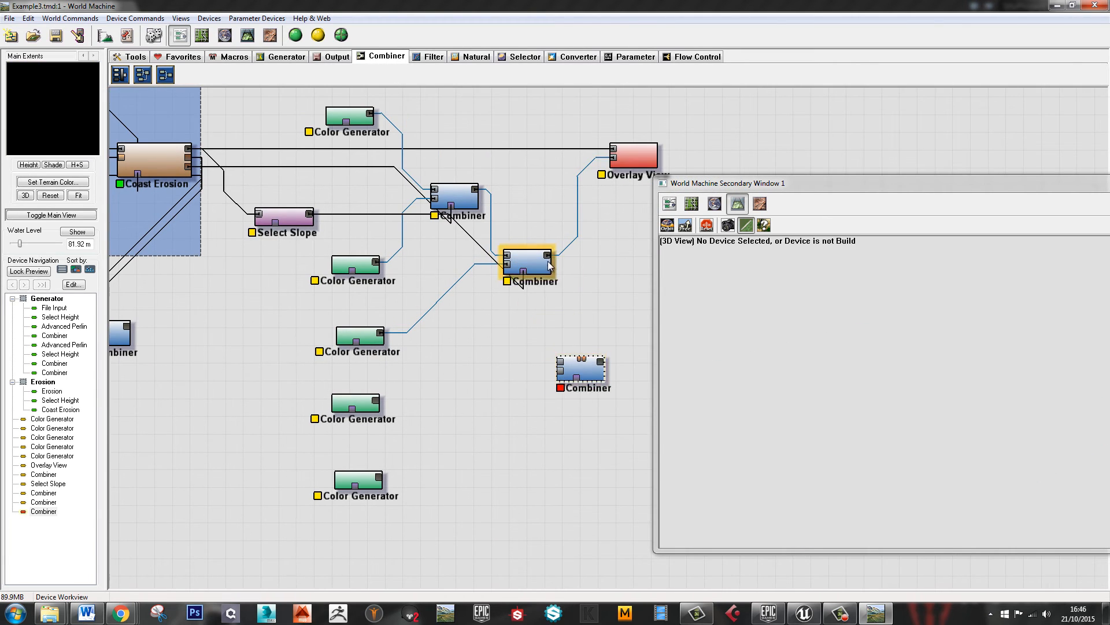
left_click_drag(553, 263, 560, 362)
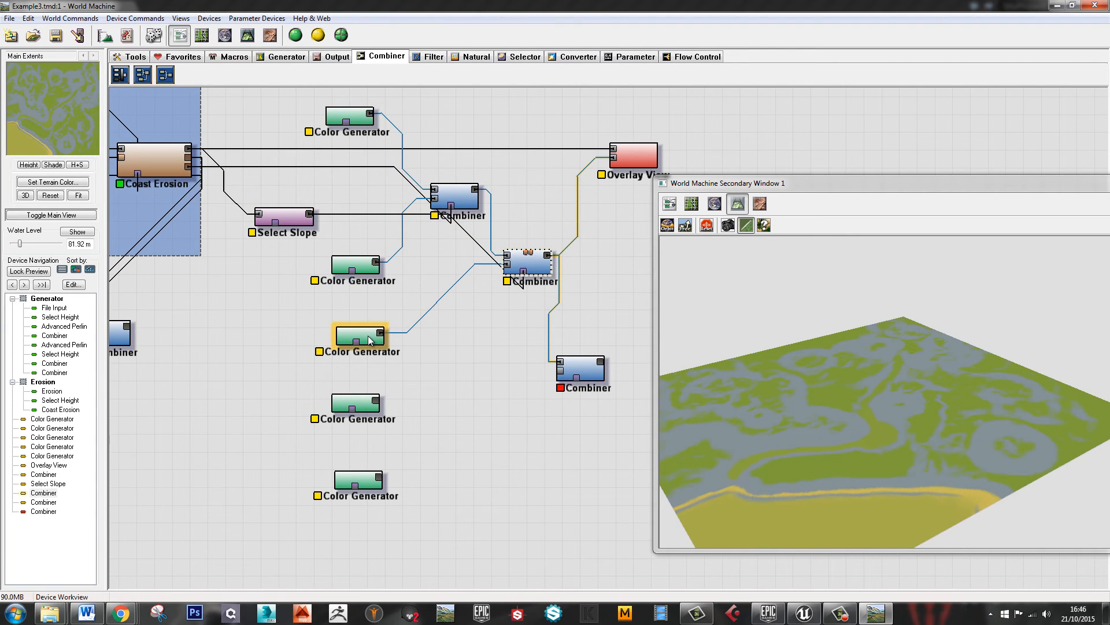
left_click_drag(581, 373, 590, 368)
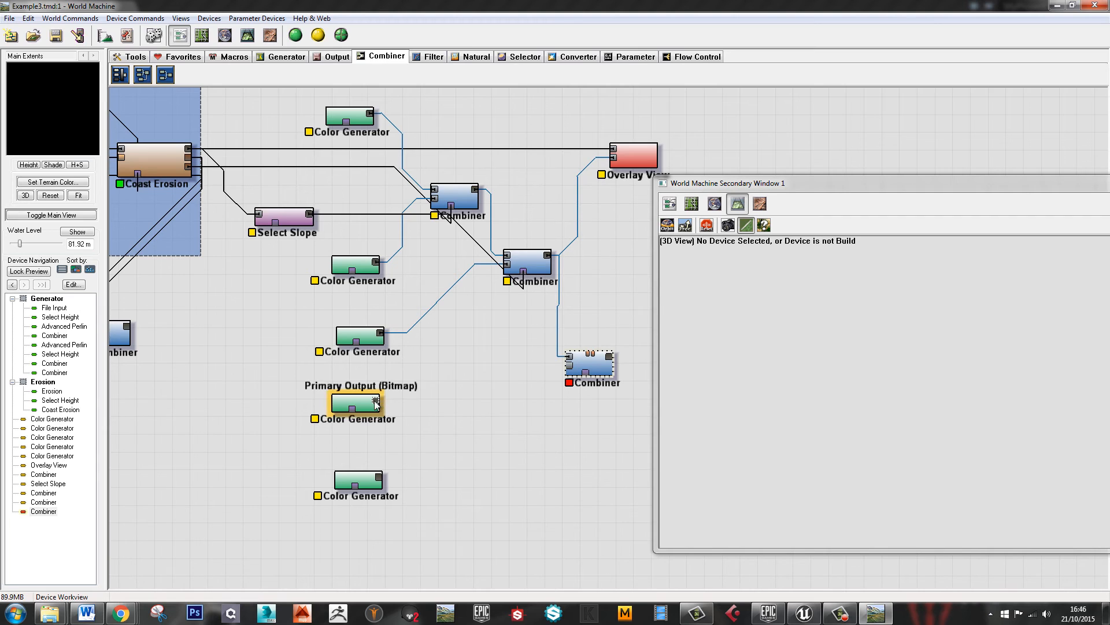
Connect the dark gray Color Generator to the new Combiner's second input and the erosion Combiner's output to its mask input
left_click_drag(376, 403, 569, 367)
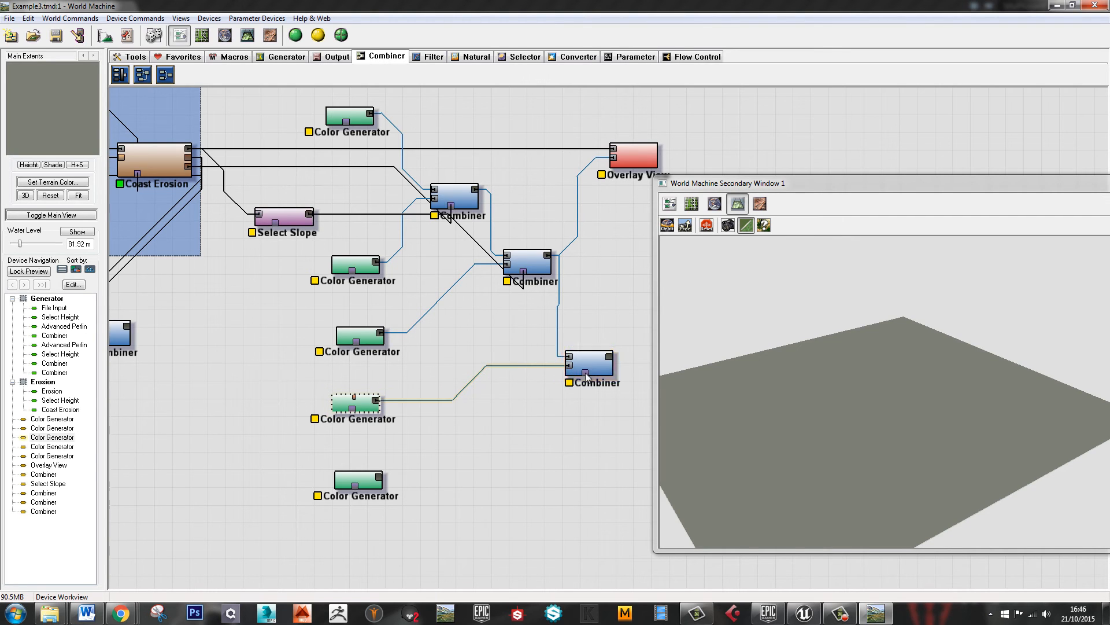
middle_click_drag(426, 409, 458, 377)
left_click_drag(160, 313, 618, 347)
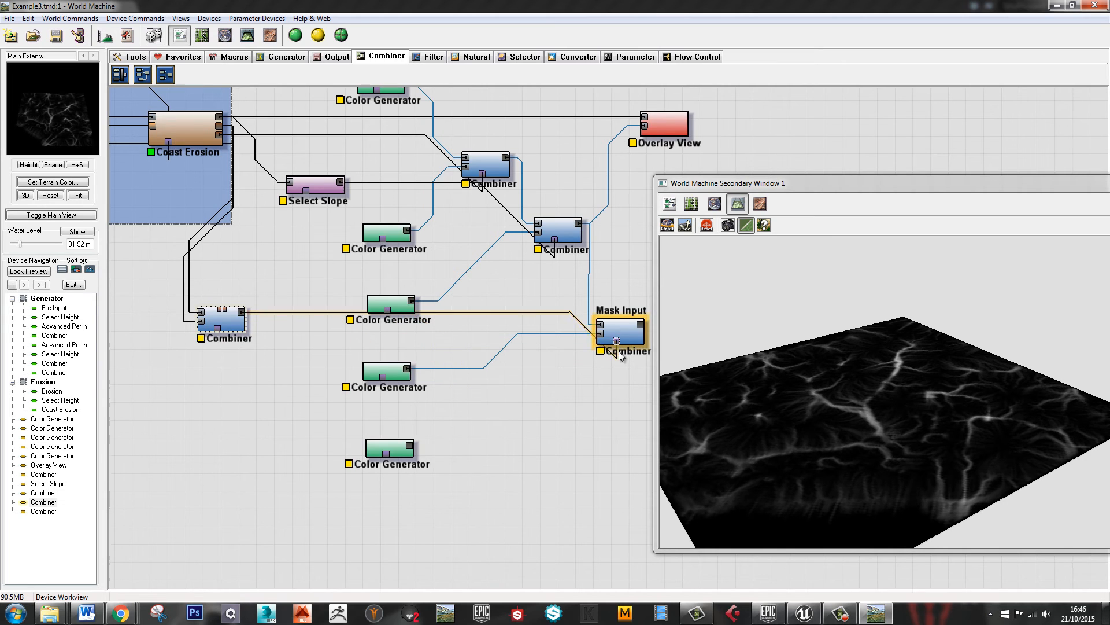
Connect the new Combiner's output to the Overlay View's color input and preview the Overlay View
middle_click_drag(613, 364, 384, 446)
left_click_drag(414, 402, 442, 210)
left_click(442, 206)
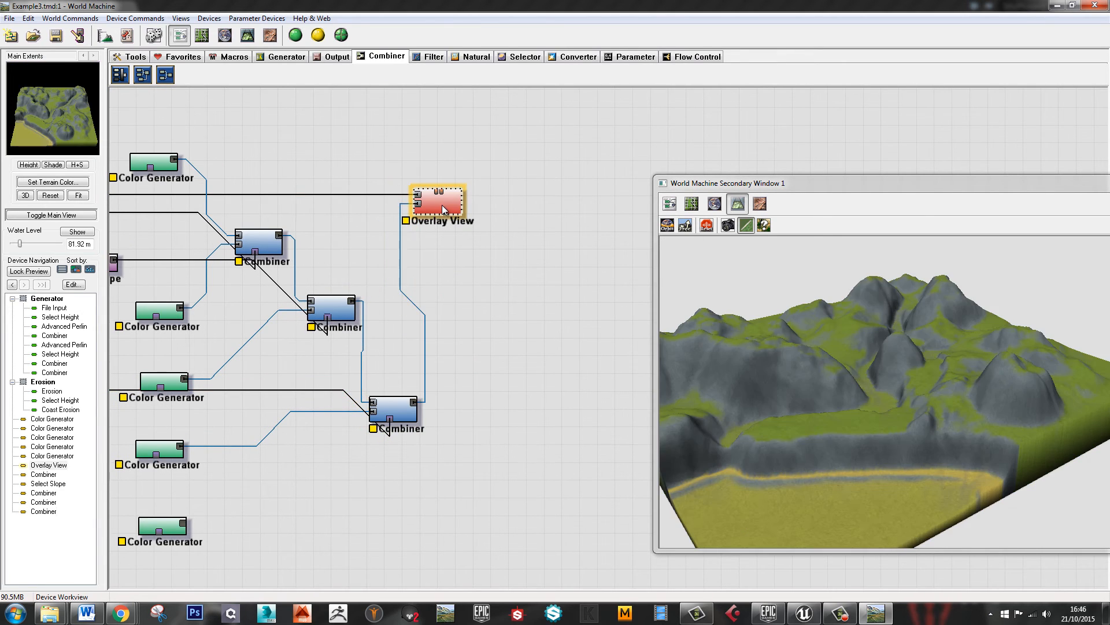
Check the method and strength settings of the new Combiner
middle_click_drag(465, 390, 557, 350)
left_click_drag(494, 374, 492, 371)
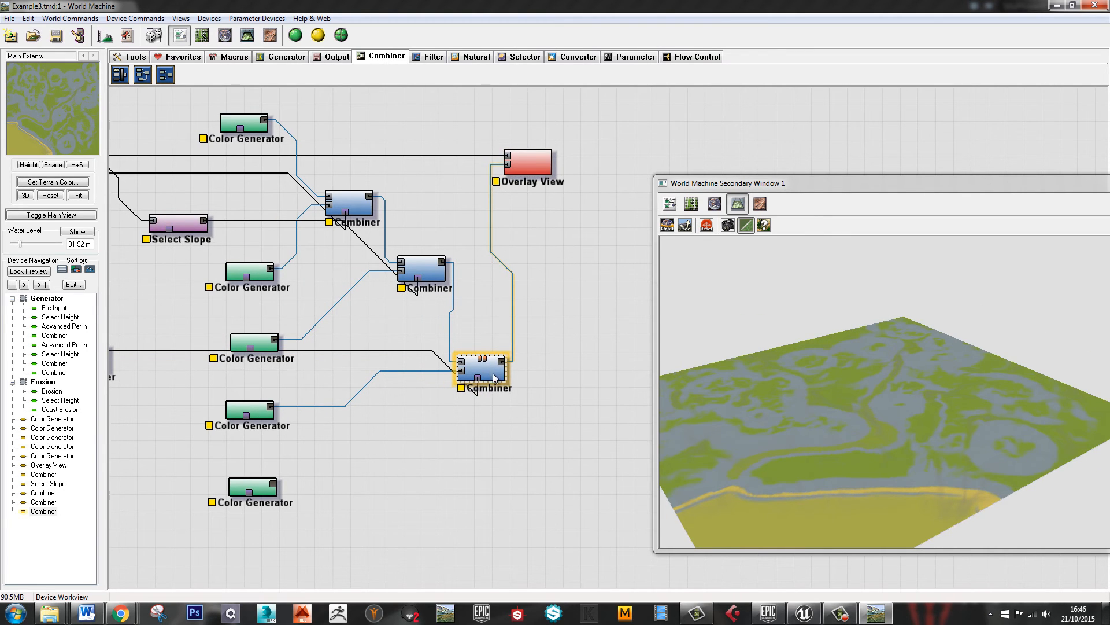
double_click(494, 381)
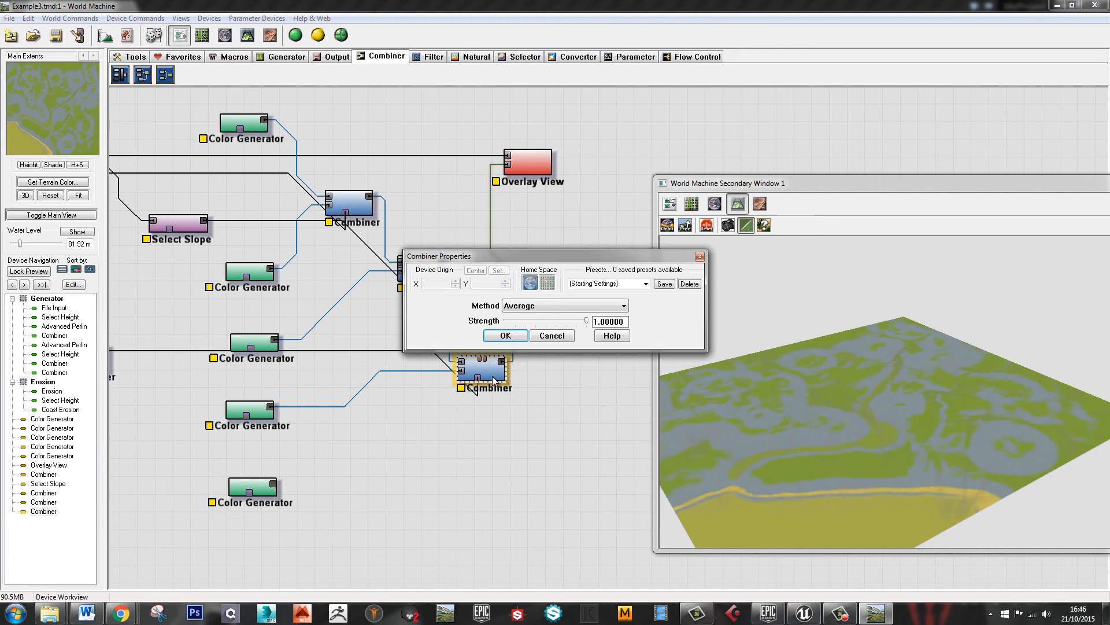
left_click(515, 340)
middle_click_drag(542, 358, 537, 377)
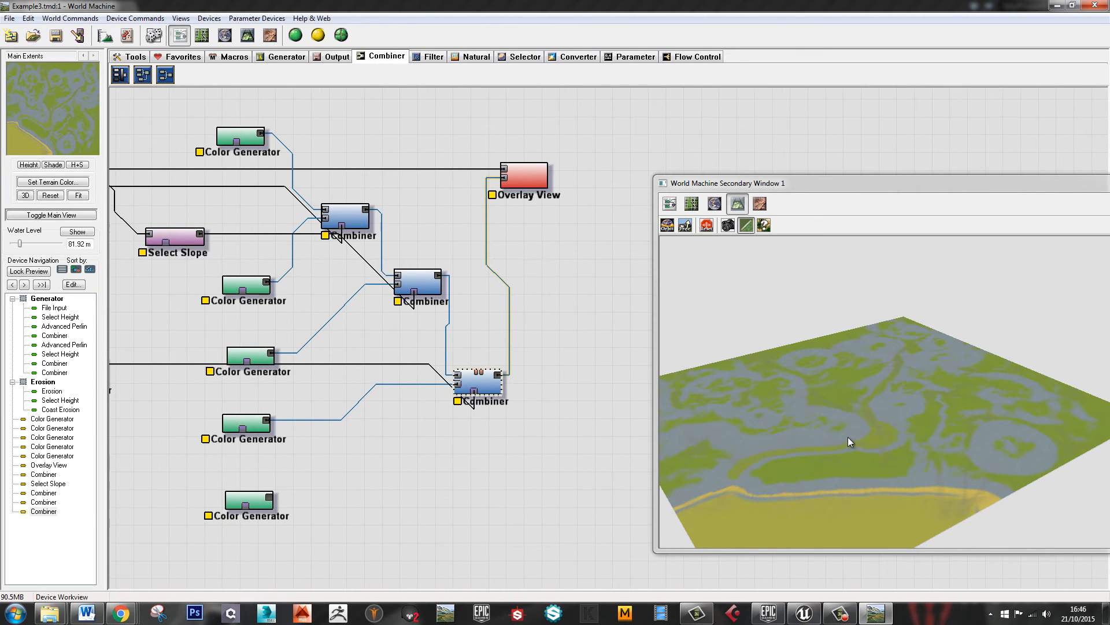
Lock the preview on the Overlay View device
left_click_drag(848, 436, 894, 491)
scroll(851, 408, "down", 5)
scroll(854, 369, "up", 5)
scroll(856, 376, "down", 1)
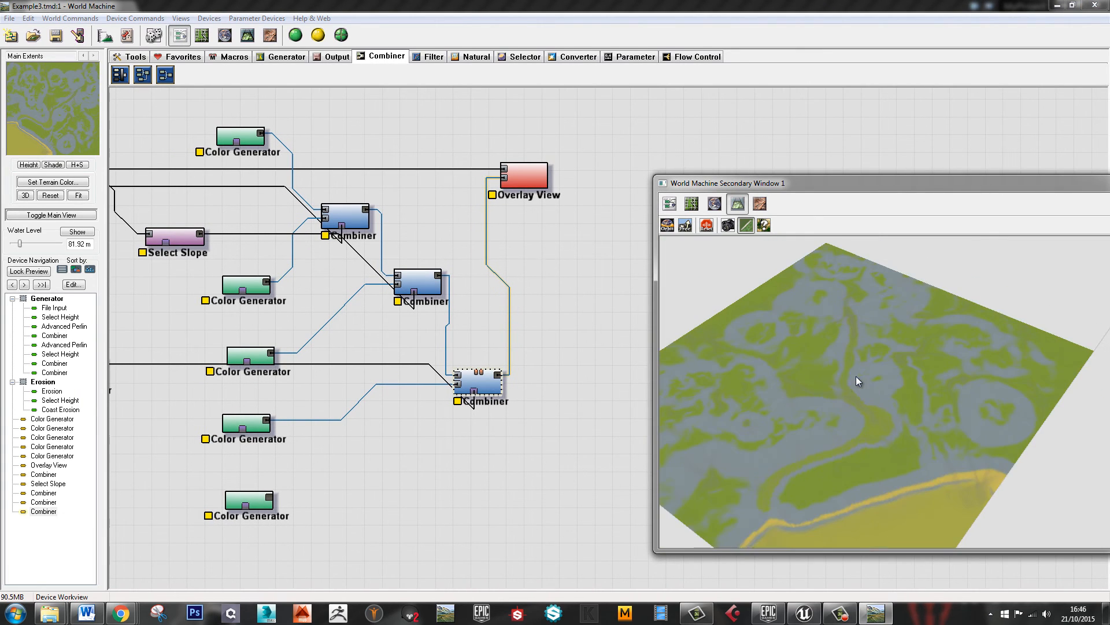
scroll(856, 376, "up", 1)
left_click(516, 178)
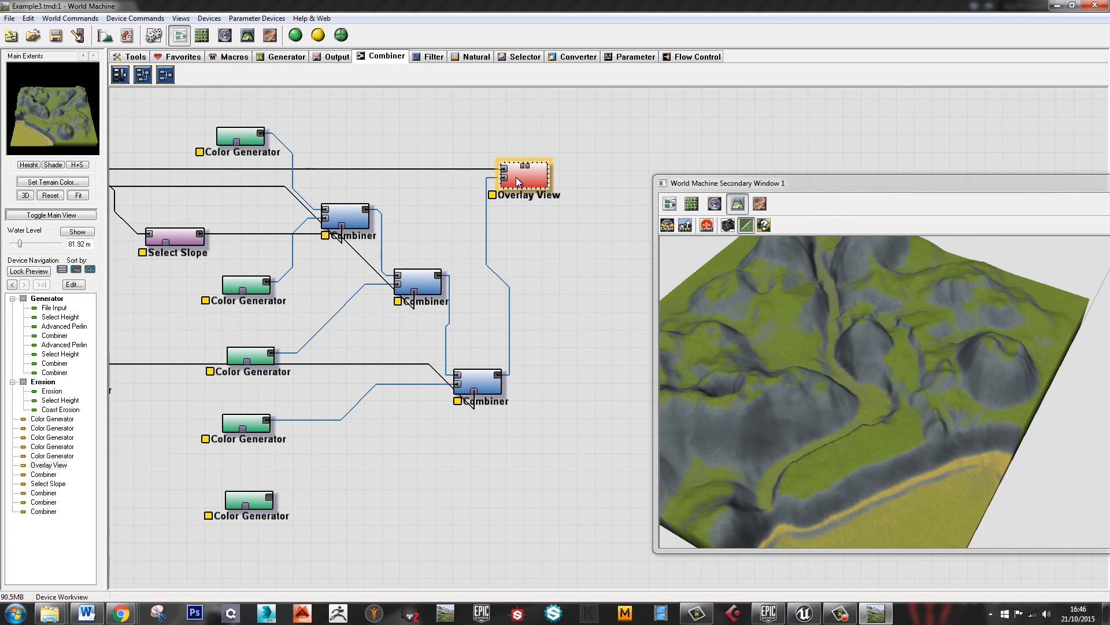
key("ctrl+f")
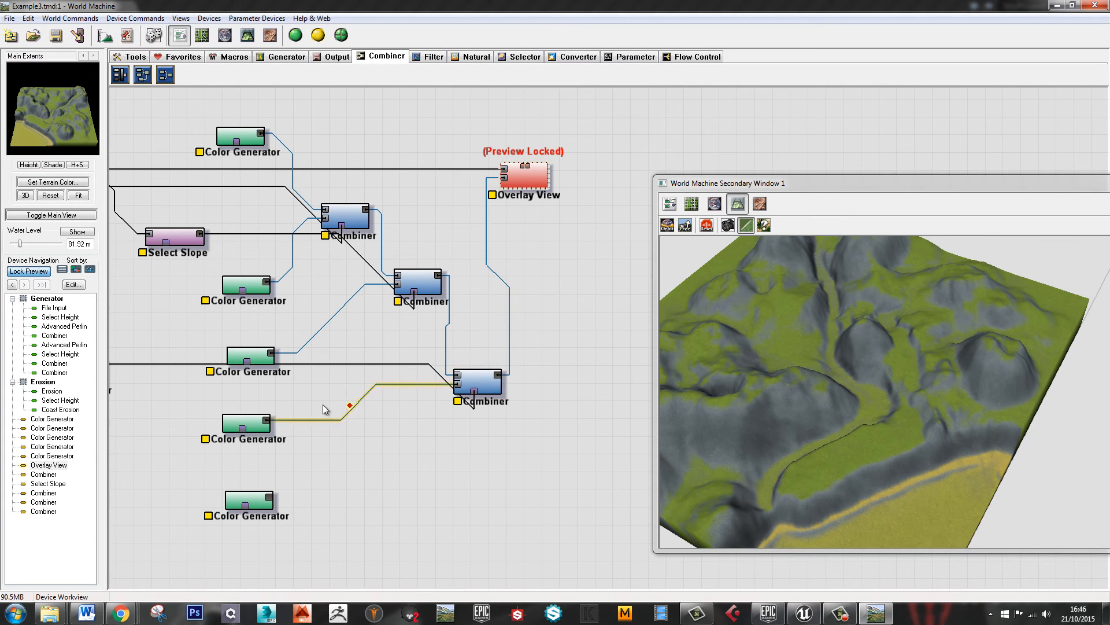
Recolor the dark gray Color Generator to a light warm gray
double_click(258, 425)
left_click(553, 309)
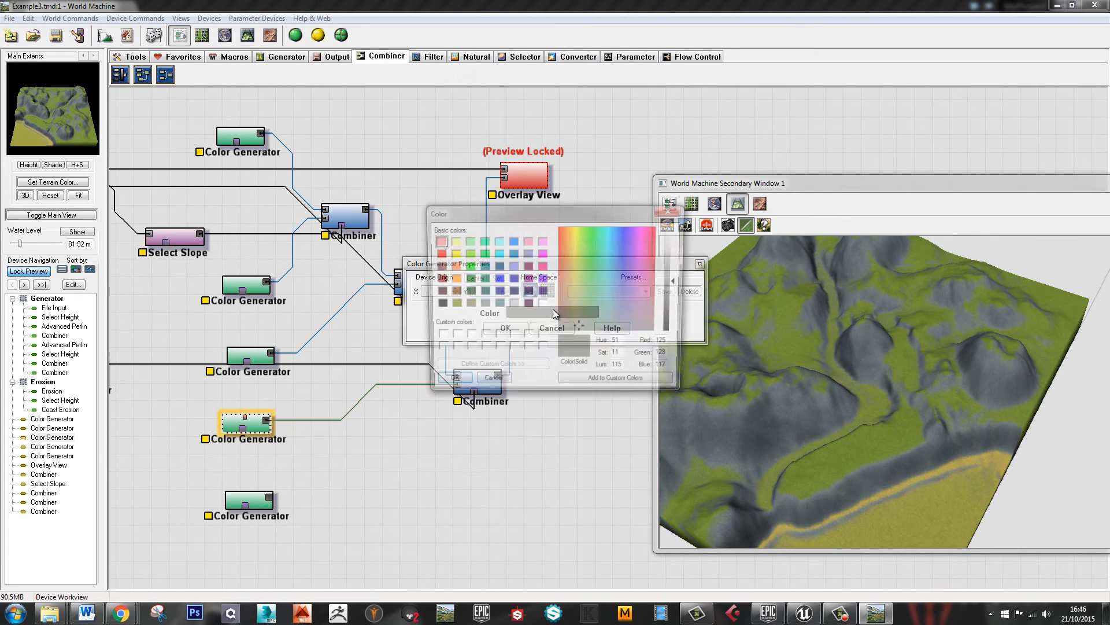
left_click_drag(680, 283, 675, 237)
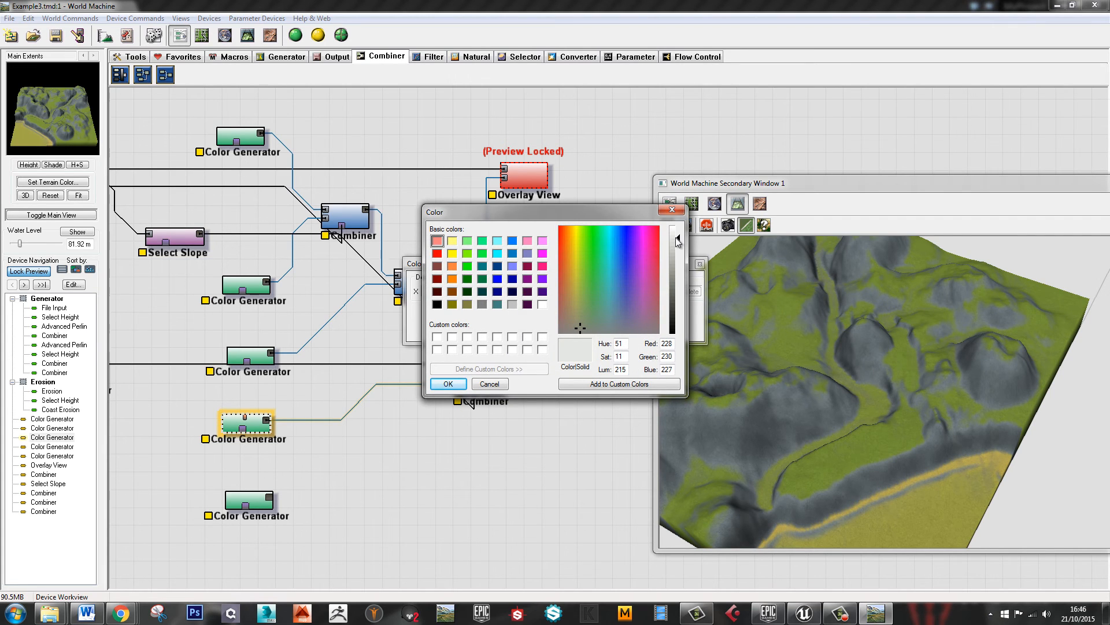
left_click(448, 384)
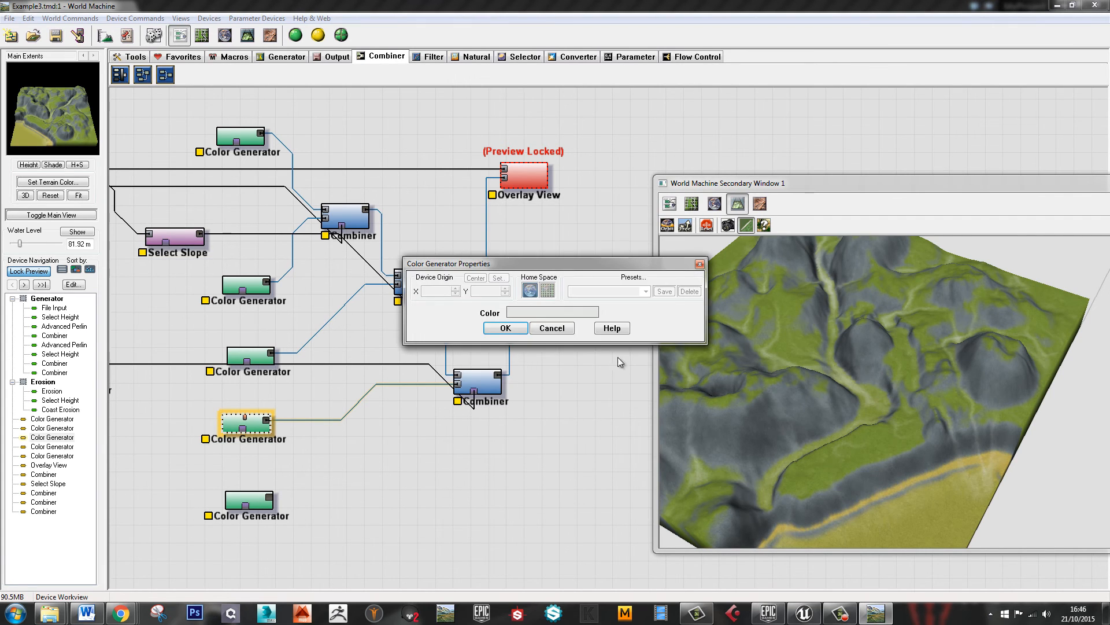
left_click(539, 313)
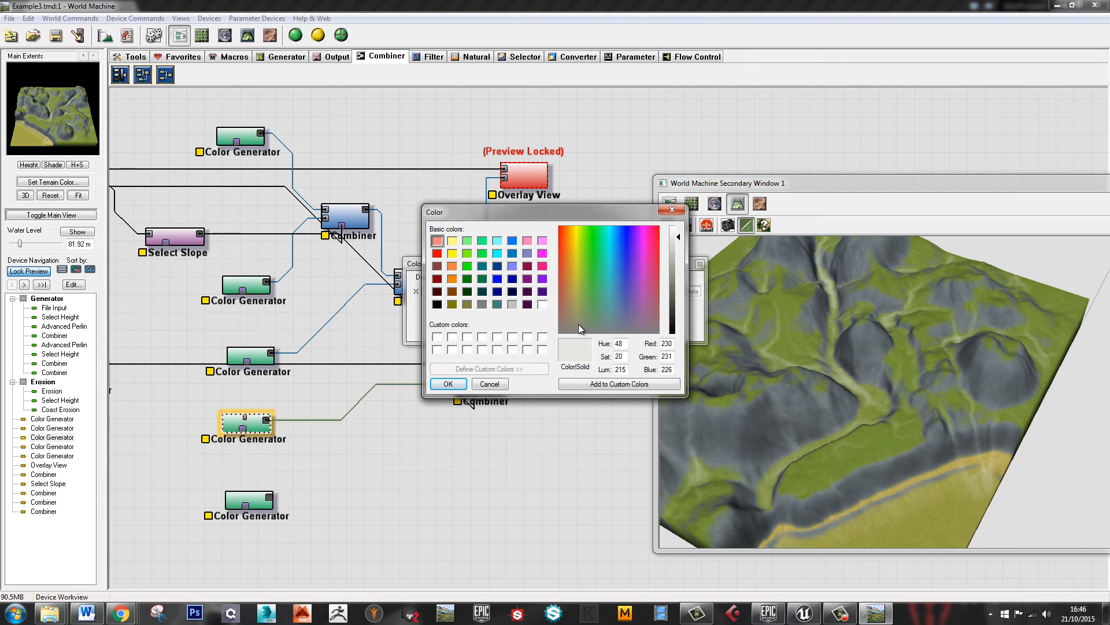
left_click(575, 321)
left_click_drag(678, 238, 679, 253)
left_click(453, 385)
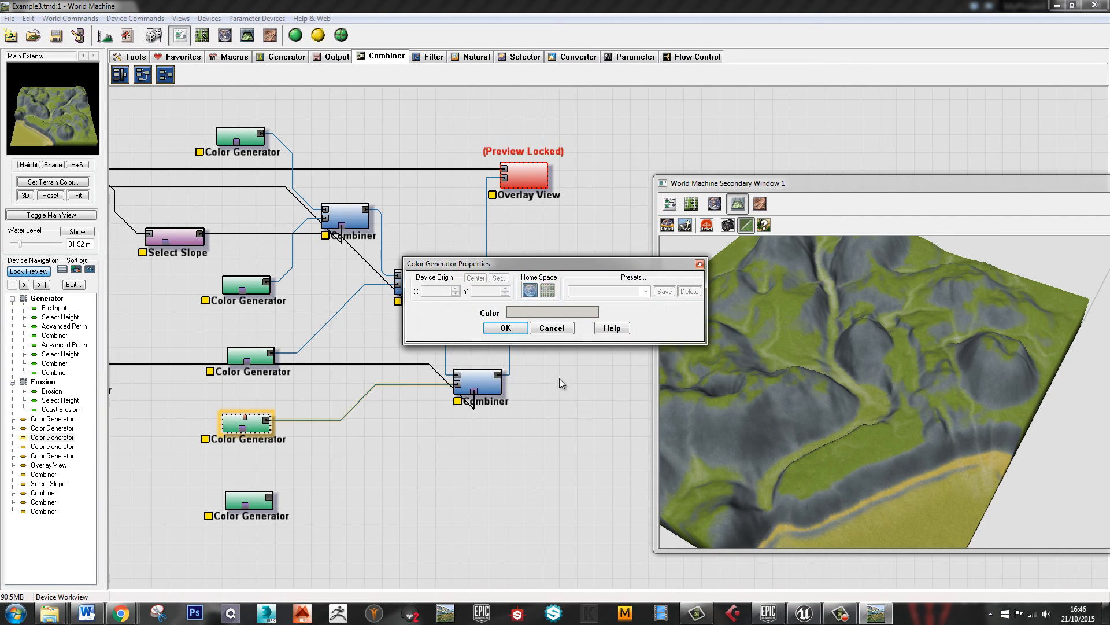
left_click(492, 331)
Examine the recolored erosion channels on the terrain preview from several angles and distances
left_click_drag(887, 413, 845, 352)
scroll(851, 354, "down", 3)
scroll(852, 351, "up", 4)
scroll(852, 349, "down", 1)
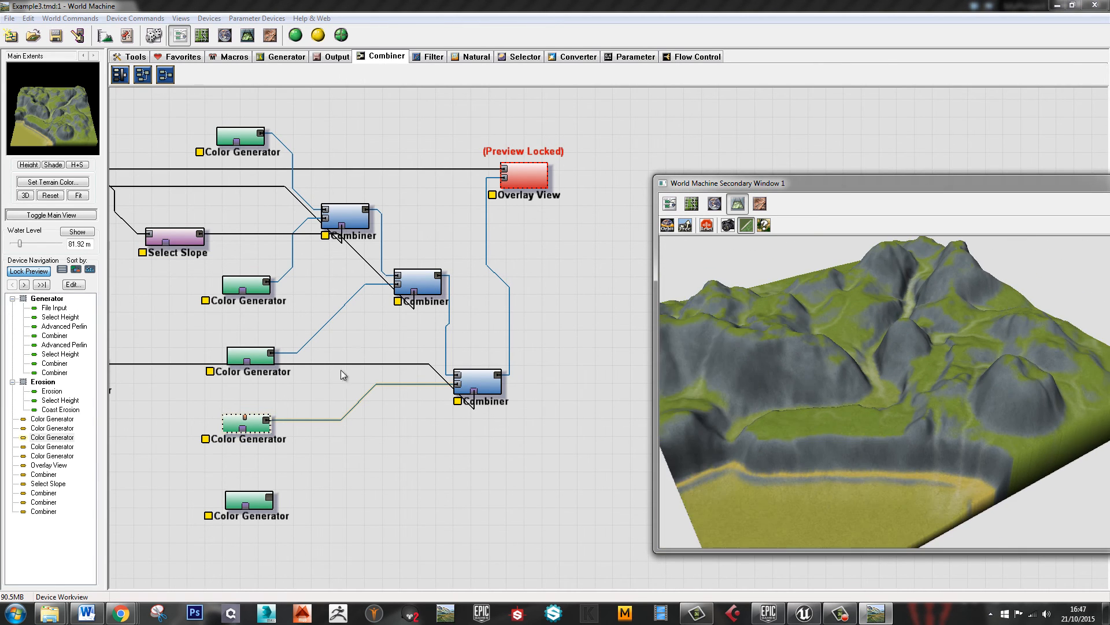
left_click_drag(157, 343, 396, 372)
left_click_drag(980, 350, 947, 348)
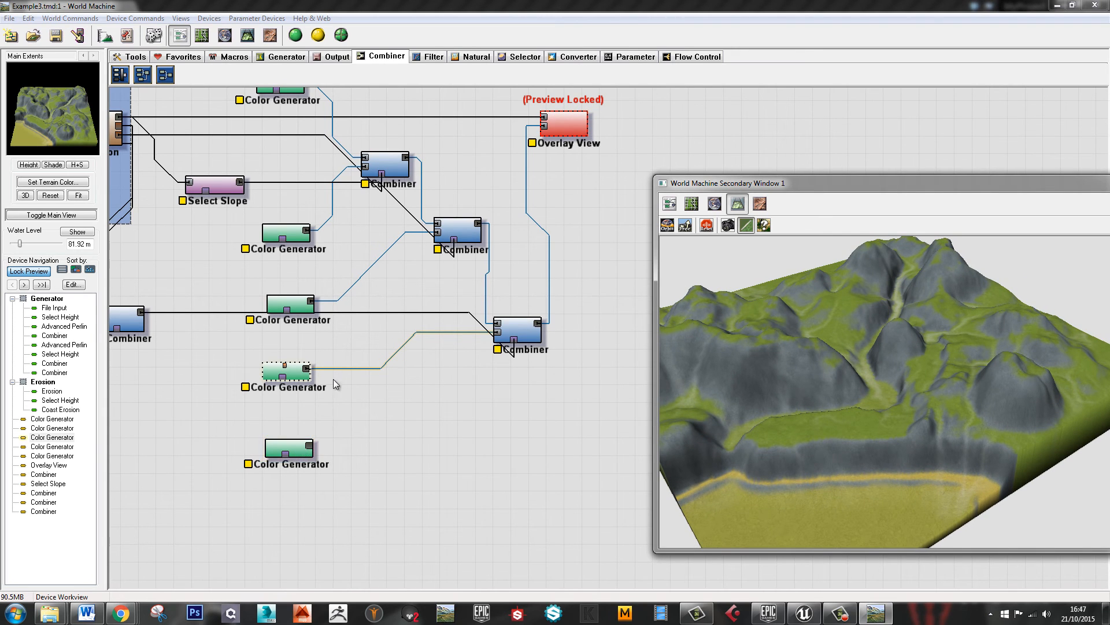
left_click_drag(333, 380, 387, 380)
scroll(339, 390, "down", 1)
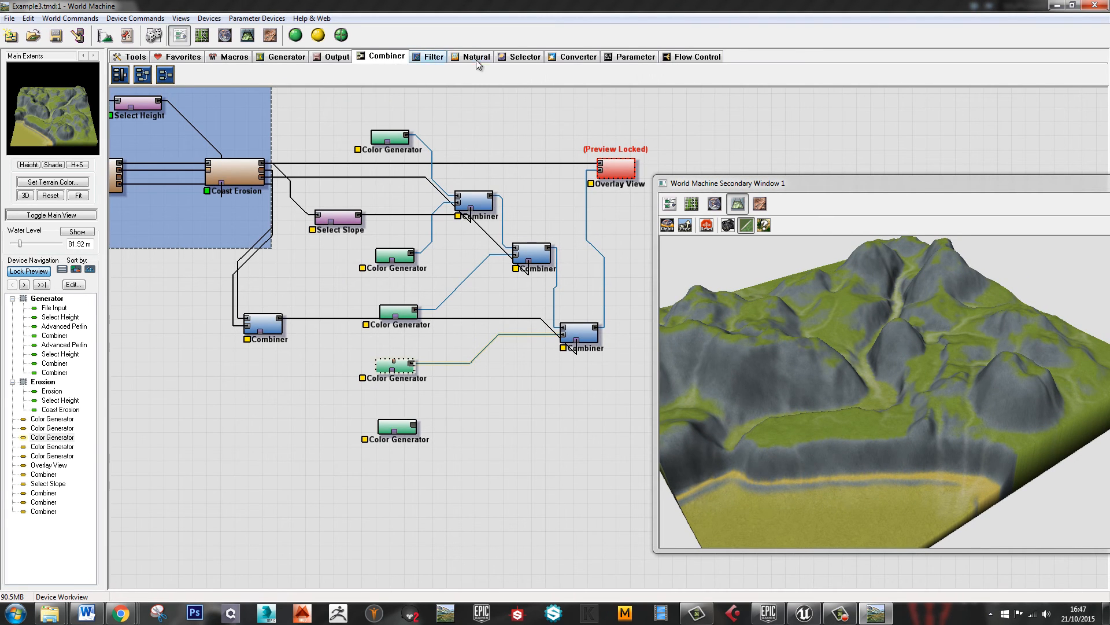
left_click(432, 56)
left_click(120, 75)
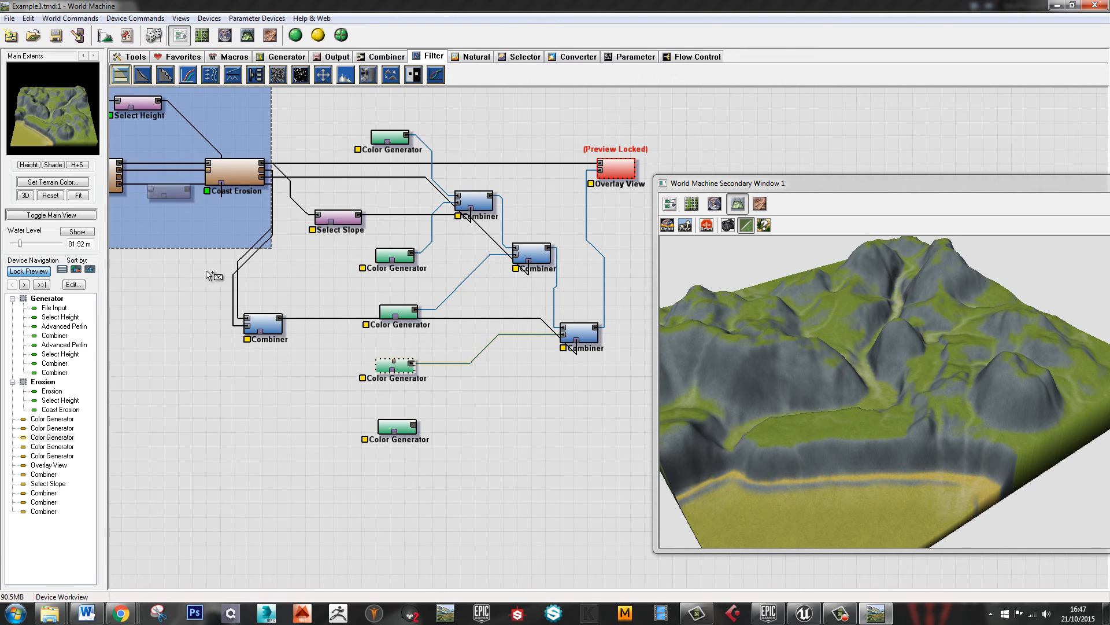
left_click(275, 406)
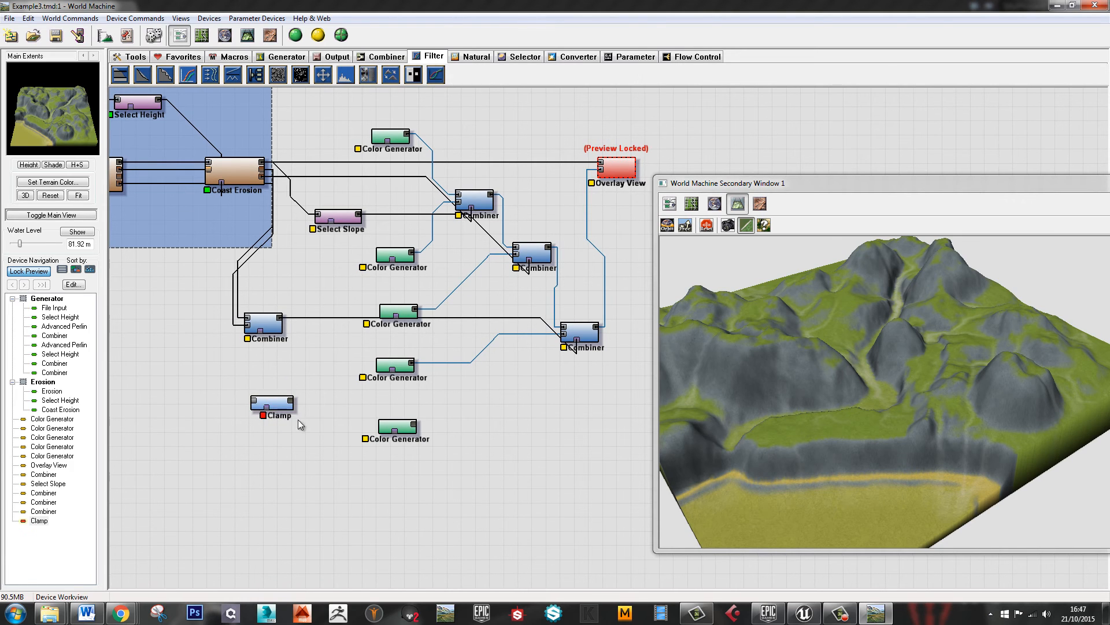
key("Delete")
left_click(589, 333)
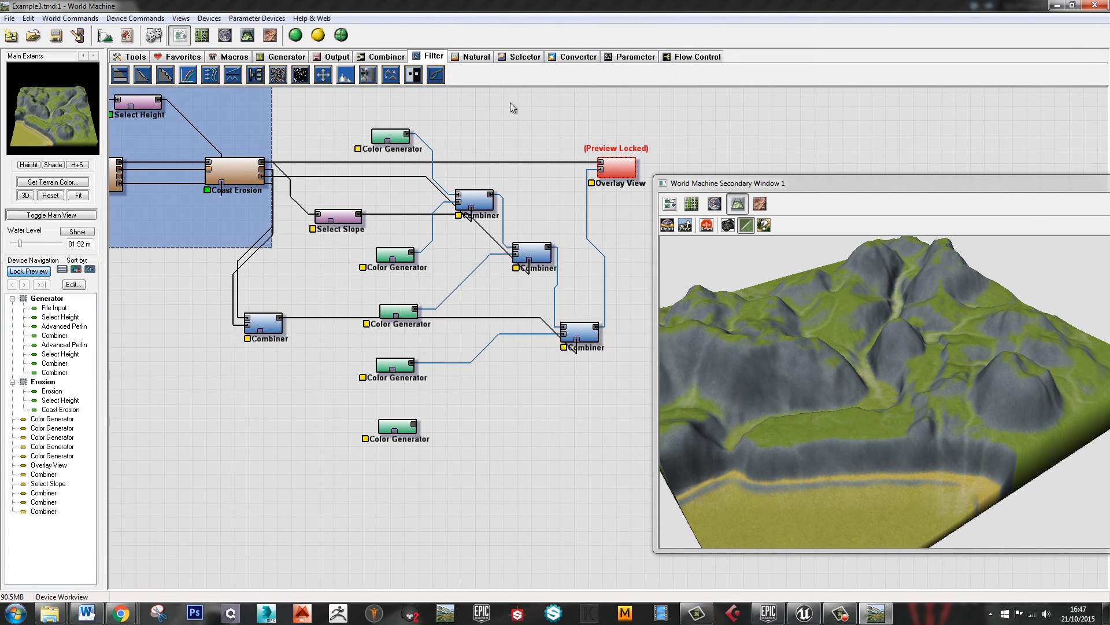
Add a Select Height device below the erosion Combiner and connect Coast Erosion's primary output to its input
left_click(521, 56)
left_click(120, 75)
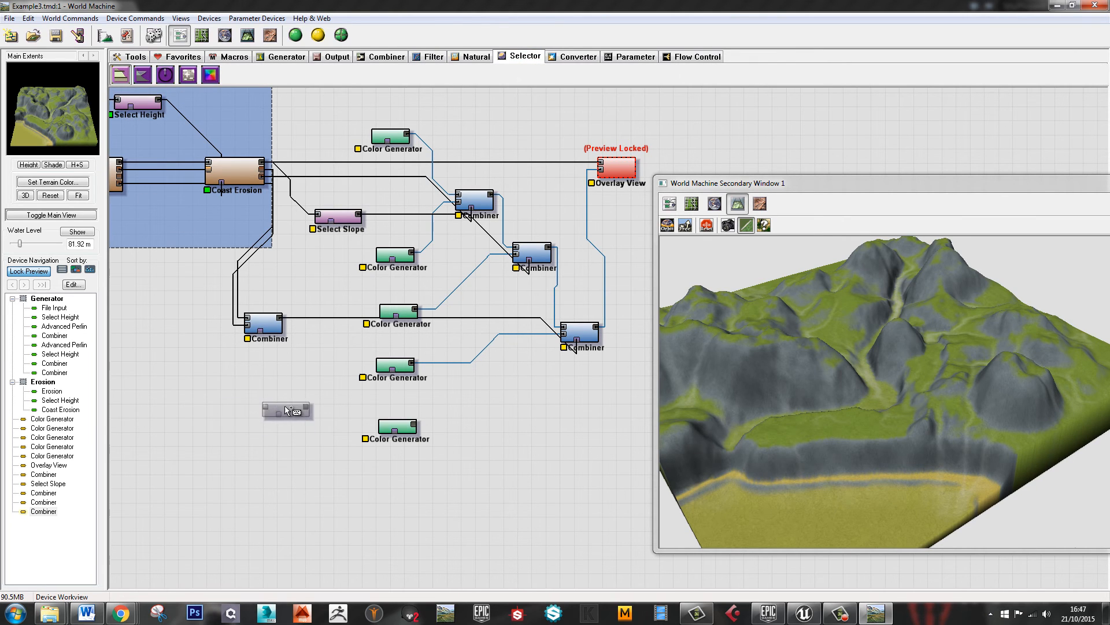
left_click(274, 407)
key("Escape")
left_click_drag(180, 300, 289, 317)
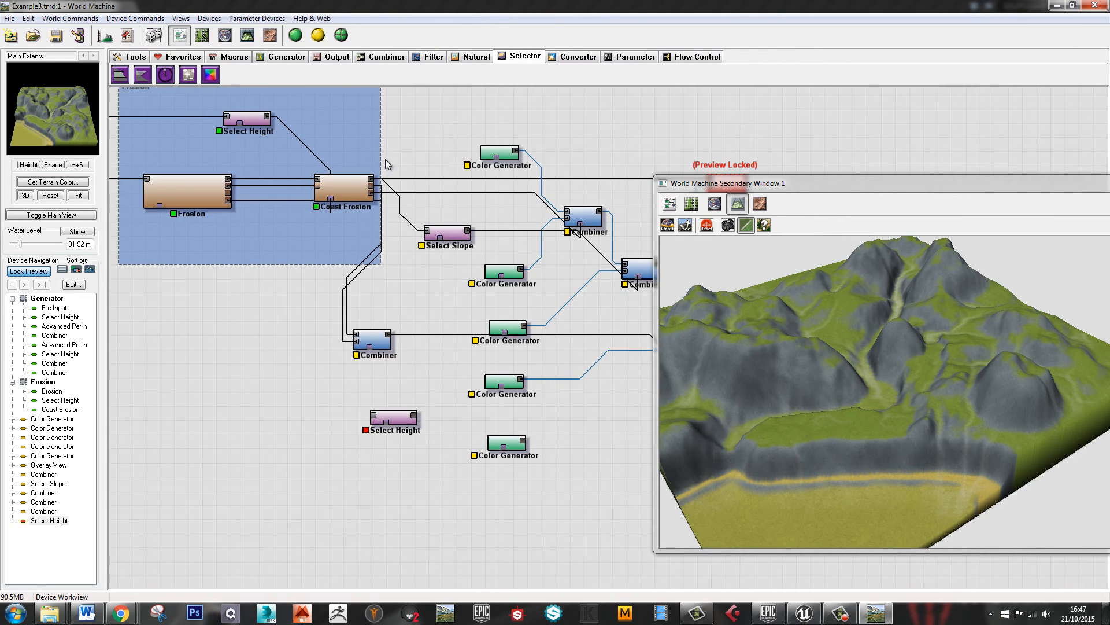
left_click_drag(373, 179, 376, 417)
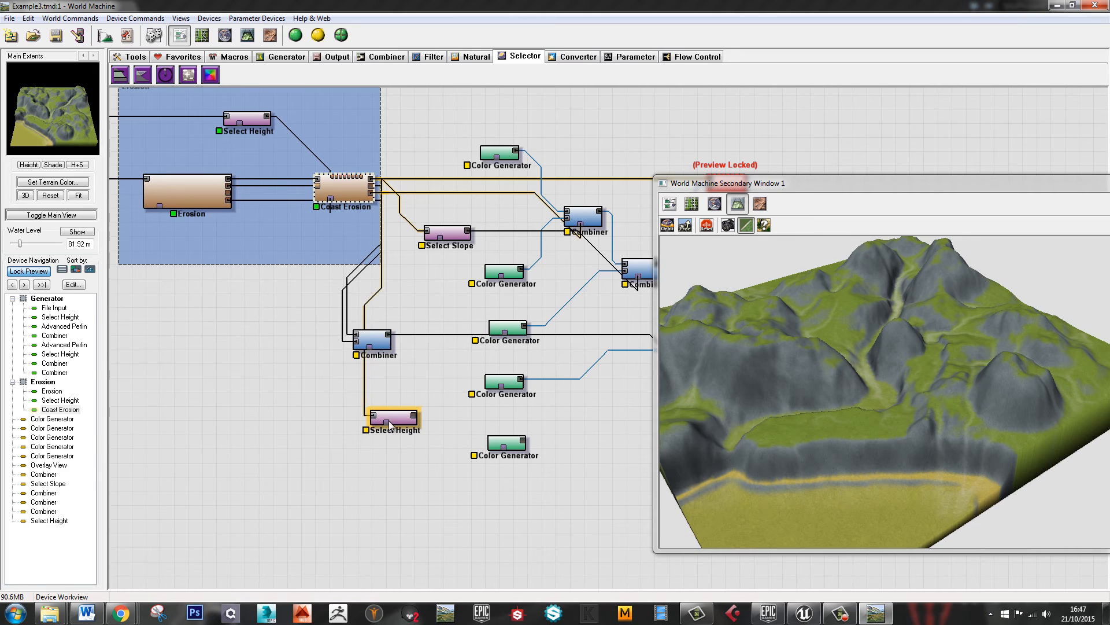
Feed the new Select Height into the Overlay View's color input and set its range to 453.333–512 m with falloff 0.281
left_click(395, 420)
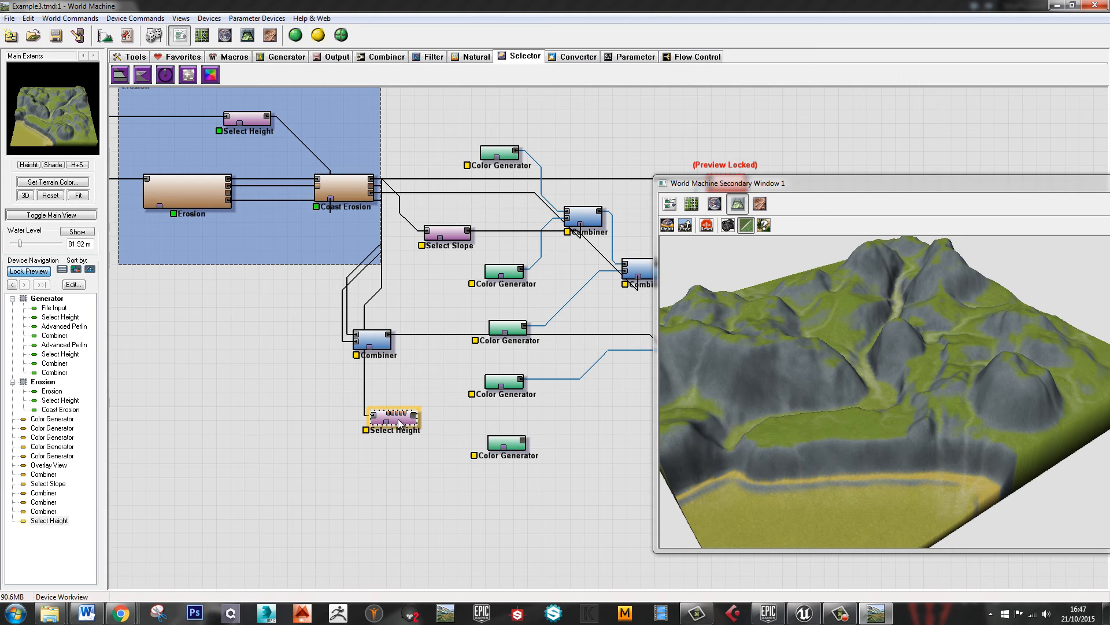
left_click_drag(422, 435, 602, 188)
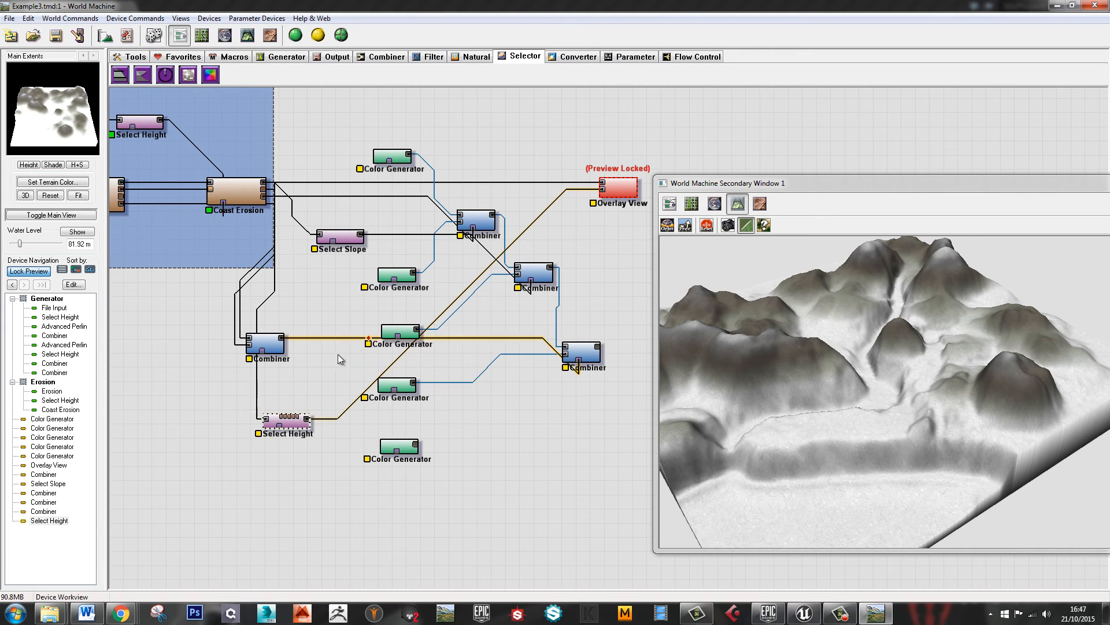
double_click(287, 421)
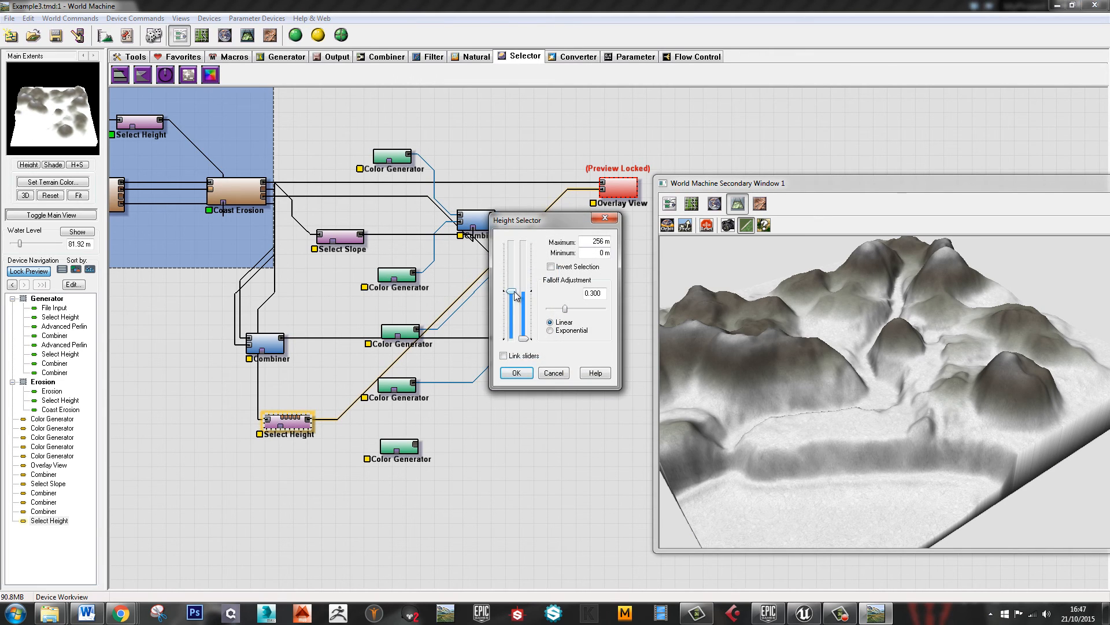
left_click_drag(517, 295, 513, 241)
left_click_drag(523, 338, 526, 257)
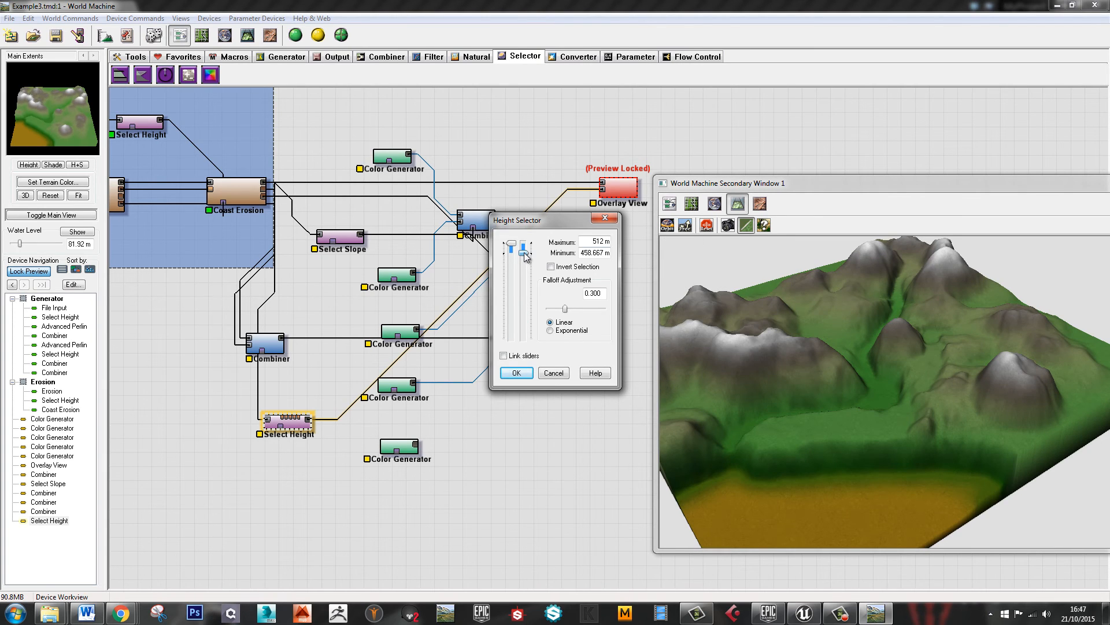
left_click_drag(565, 308, 565, 310)
left_click_drag(523, 254, 525, 259)
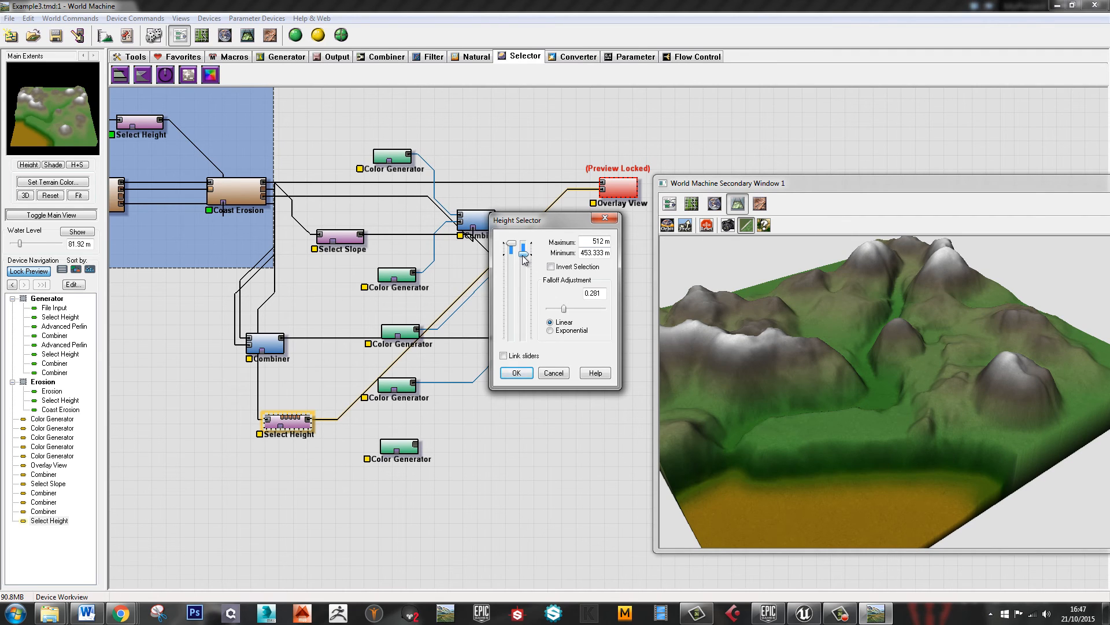
left_click(515, 374)
left_click_drag(279, 460, 260, 473)
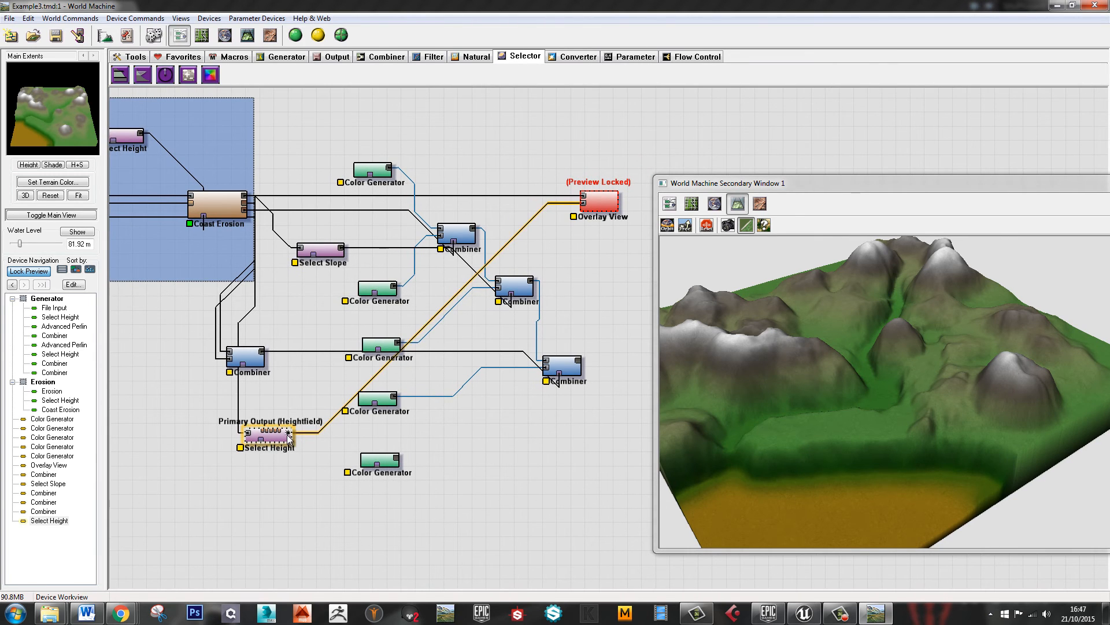
Add a copy of the last Combiner below it, fed by that Combiner's output and the lowest Color Generator
left_click_drag(288, 433, 516, 439)
left_click(565, 369)
left_click_drag(587, 427, 499, 429)
key("ctrl+v")
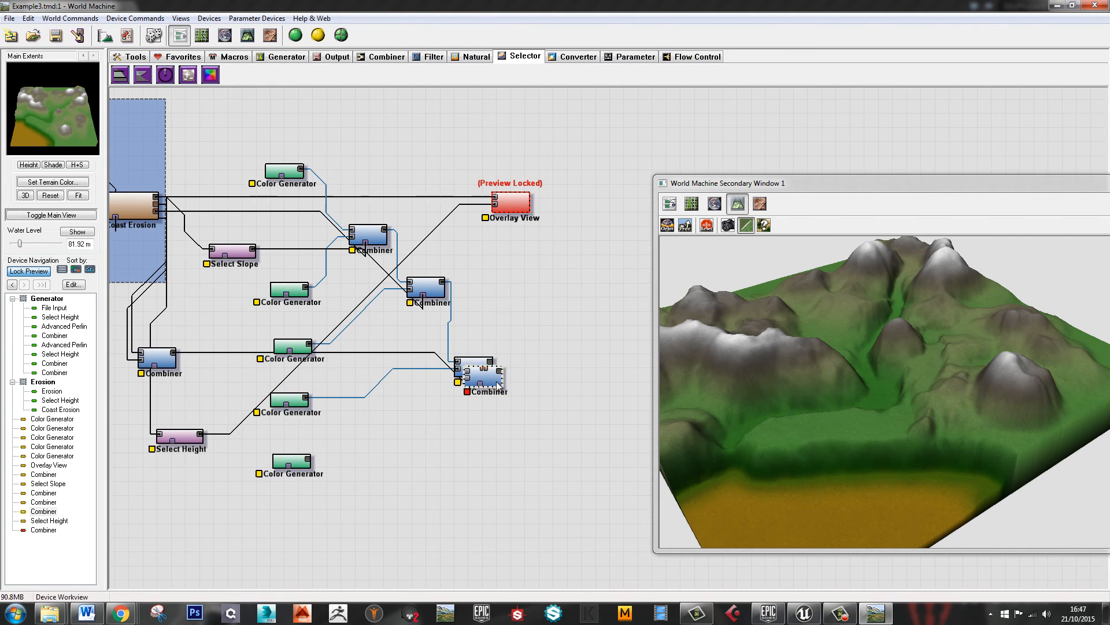
left_click_drag(481, 374, 550, 438)
left_click(491, 363)
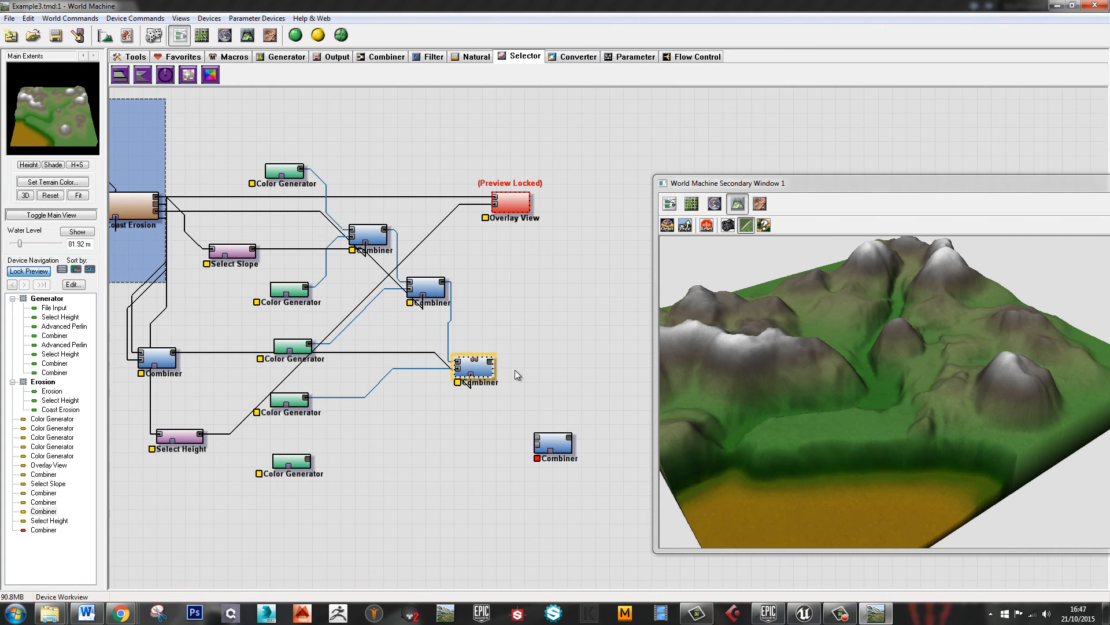
left_click_drag(490, 367, 537, 438)
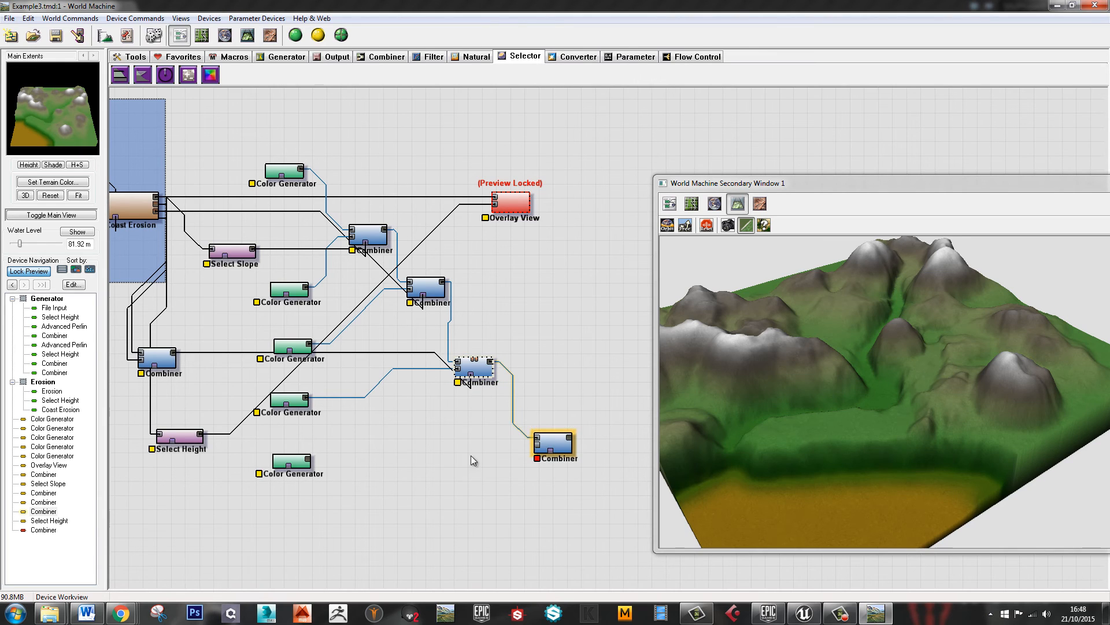
left_click_drag(309, 458, 538, 445)
Mask the new Combiner with the lower Select Height and route its output into the Overlay View's overlay input
left_click(196, 438)
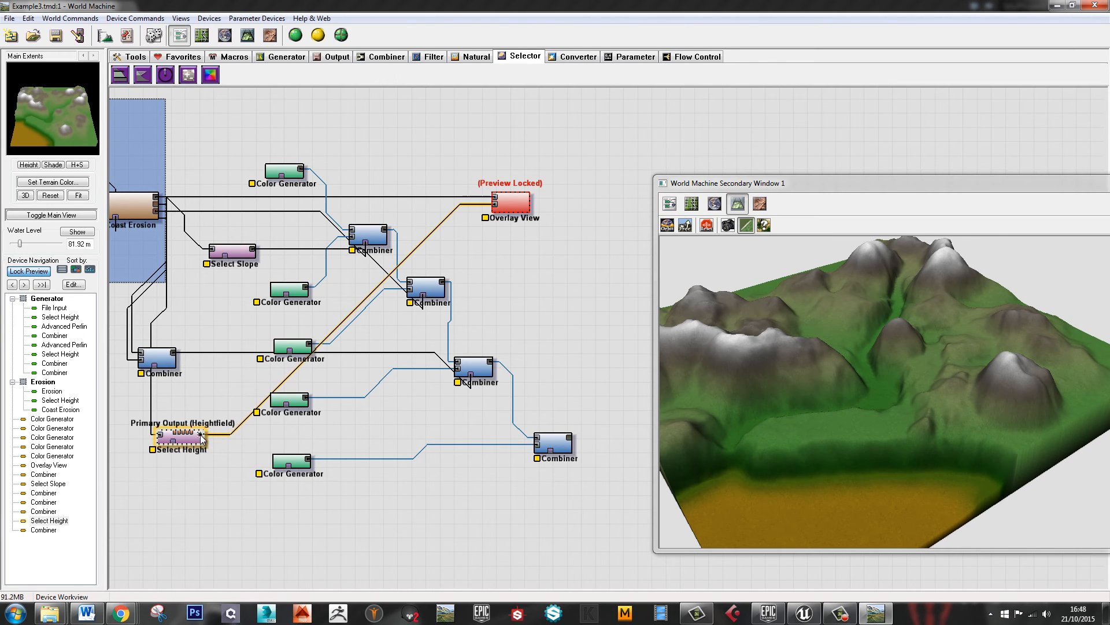
left_click_drag(200, 436, 497, 209)
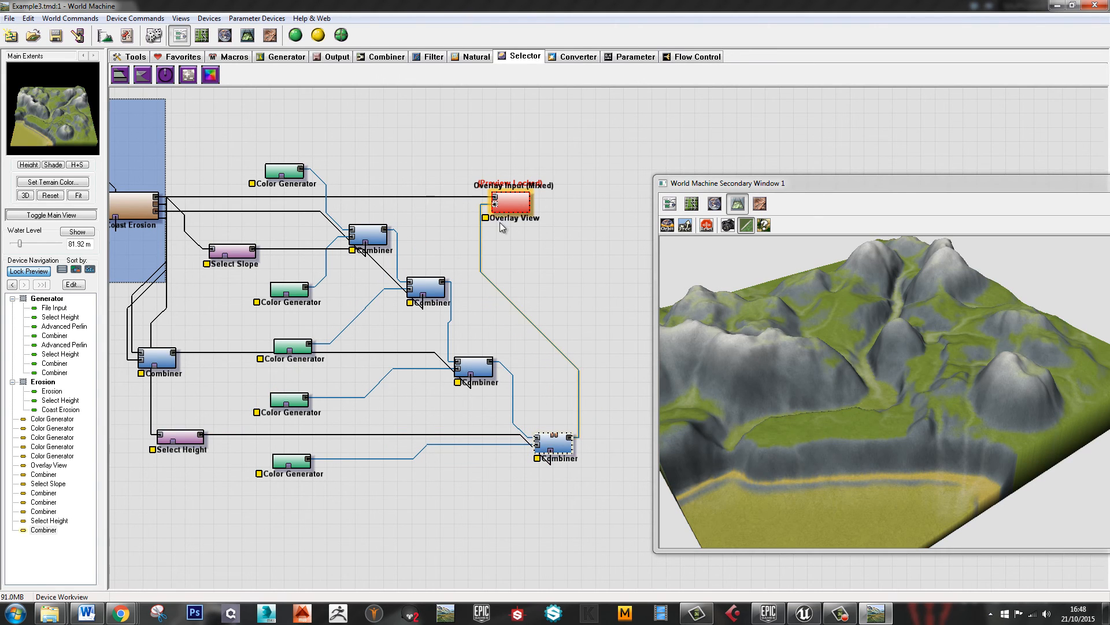
left_click(945, 405)
scroll(940, 405, "up", 5)
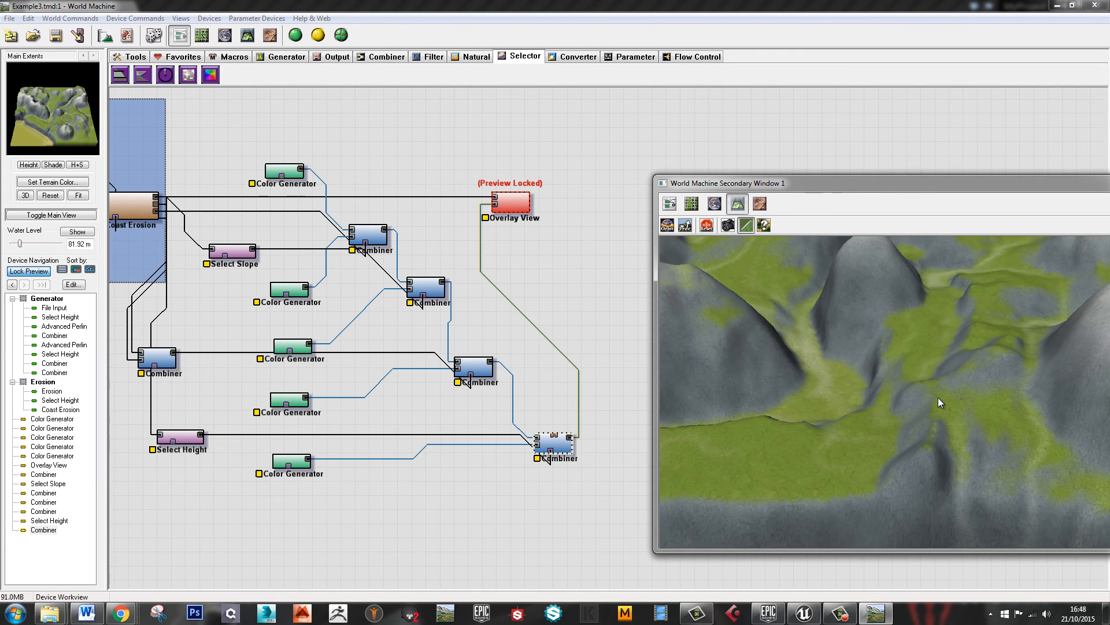
scroll(938, 401, "down", 6)
left_click_drag(938, 404, 963, 437)
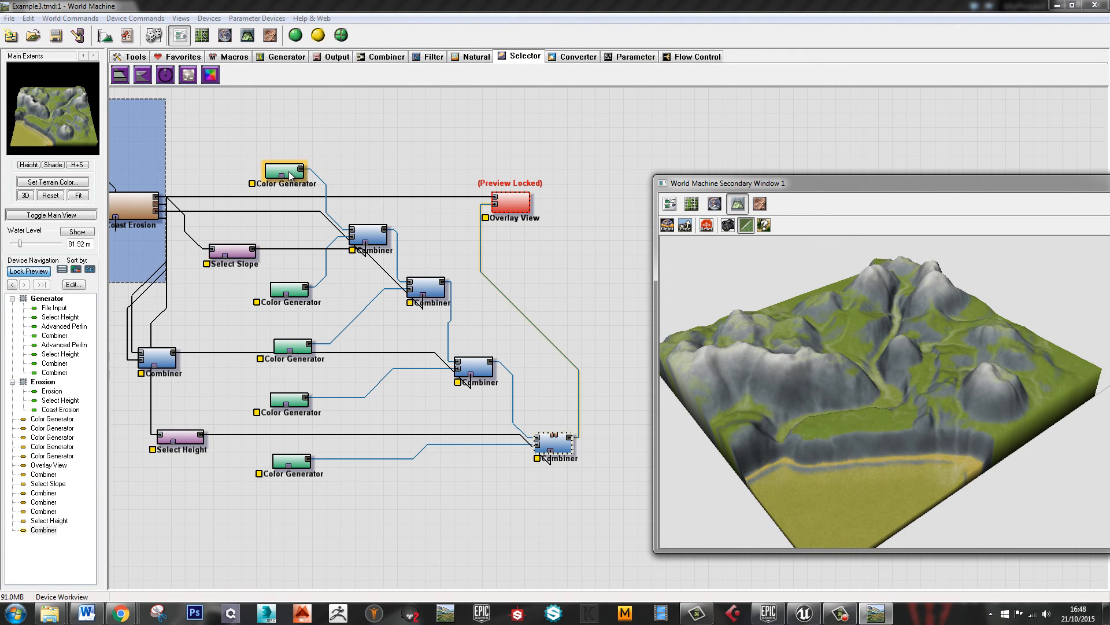
Move the Overlay View farther from the Combiners and build the world
left_click_drag(505, 203, 575, 212)
middle_click_drag(484, 311, 451, 314)
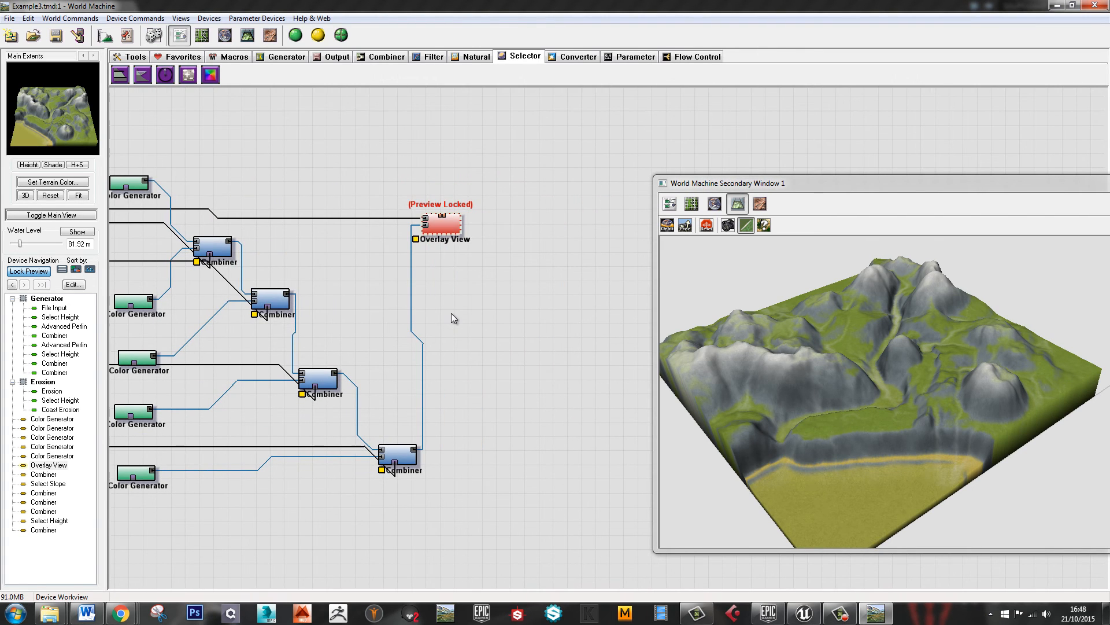
left_click(296, 35)
left_click_drag(944, 442, 902, 428)
Examine the built terrain's peaks, cliffs, erosion channels and coast in the enlarged preview from several angles and distances
left_click_drag(944, 184, 483, 1)
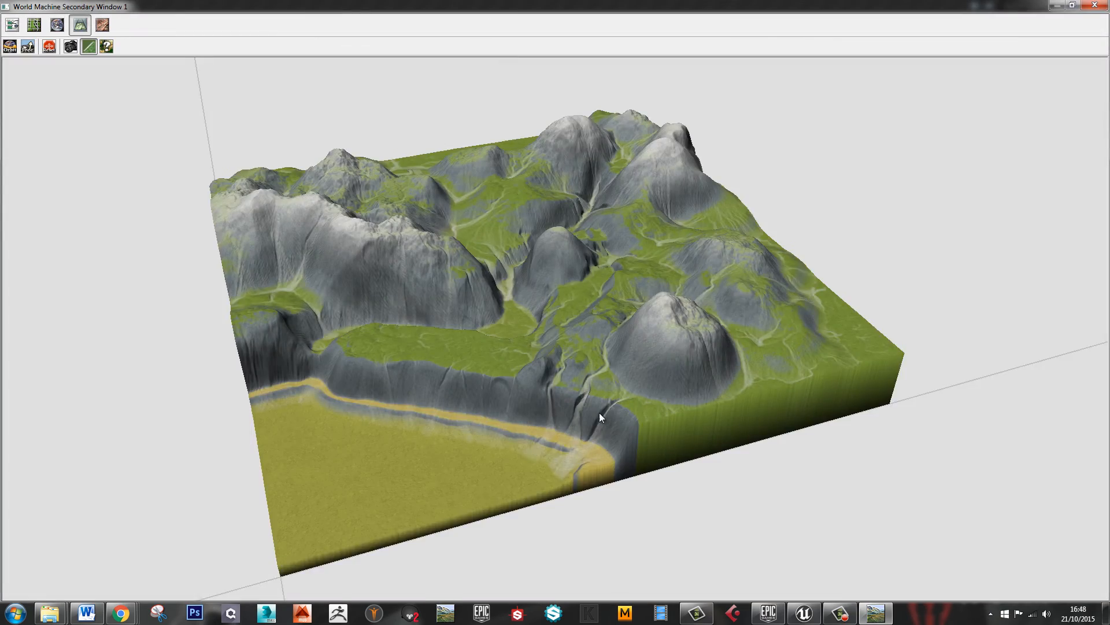
left_click_drag(599, 411, 338, 422)
scroll(509, 298, "down", 3)
scroll(507, 275, "up", 6)
scroll(509, 279, "down", 5)
left_click_drag(485, 438, 399, 405)
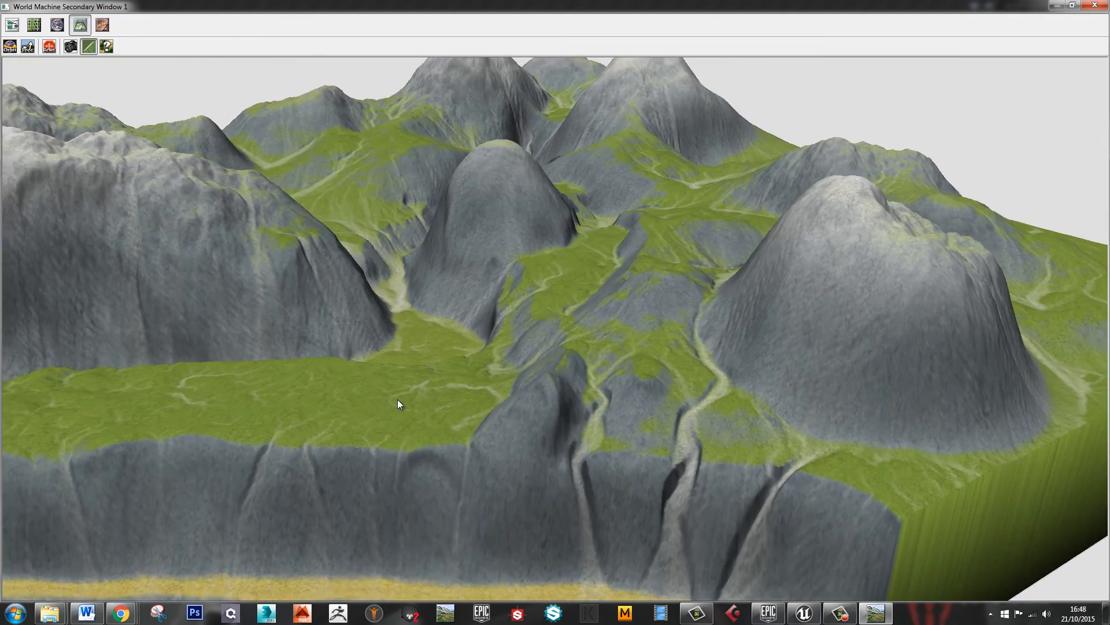
scroll(515, 426, "up", 5)
scroll(515, 441, "down", 6)
scroll(515, 428, "up", 2)
left_click_drag(515, 430, 711, 379)
scroll(714, 382, "up", 4)
left_click_drag(565, 406, 478, 430)
scroll(479, 430, "up", 2)
left_click_drag(553, 396, 584, 290)
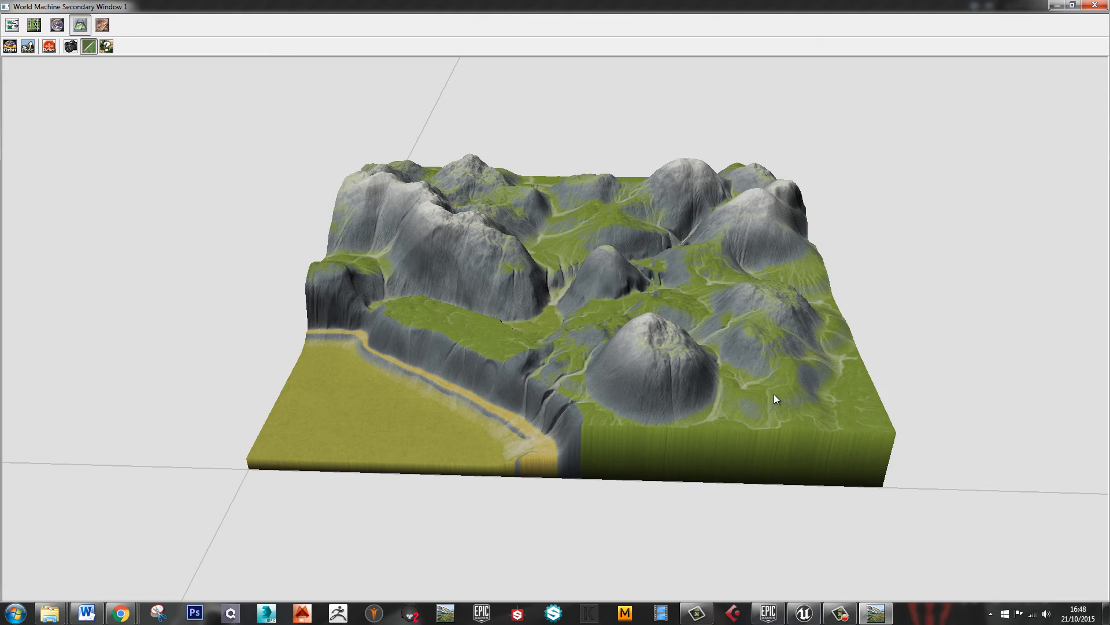
left_click_drag(775, 395, 651, 391)
scroll(567, 324, "down", 4)
scroll(561, 306, "up", 6)
left_click_drag(560, 306, 309, 146)
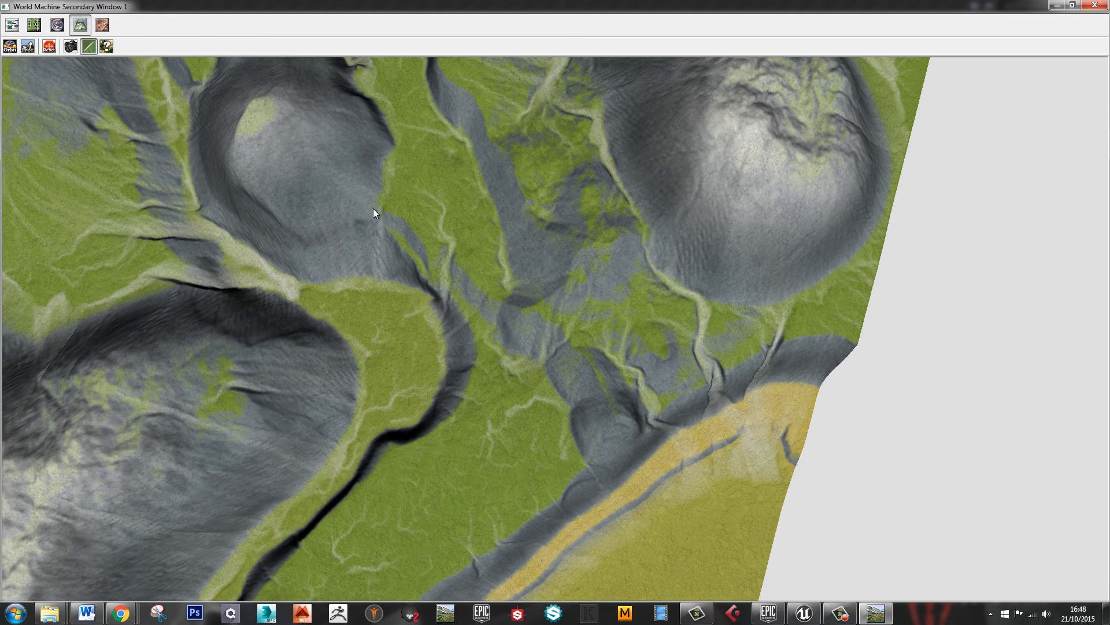
left_click_drag(373, 213, 412, 460)
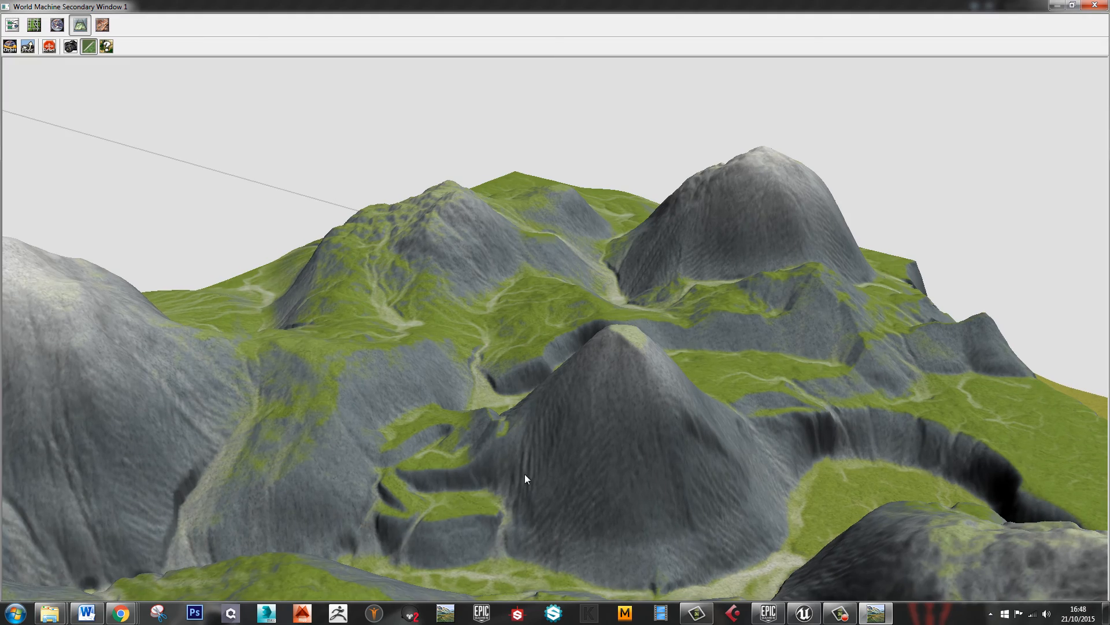
left_click_drag(525, 478, 342, 546)
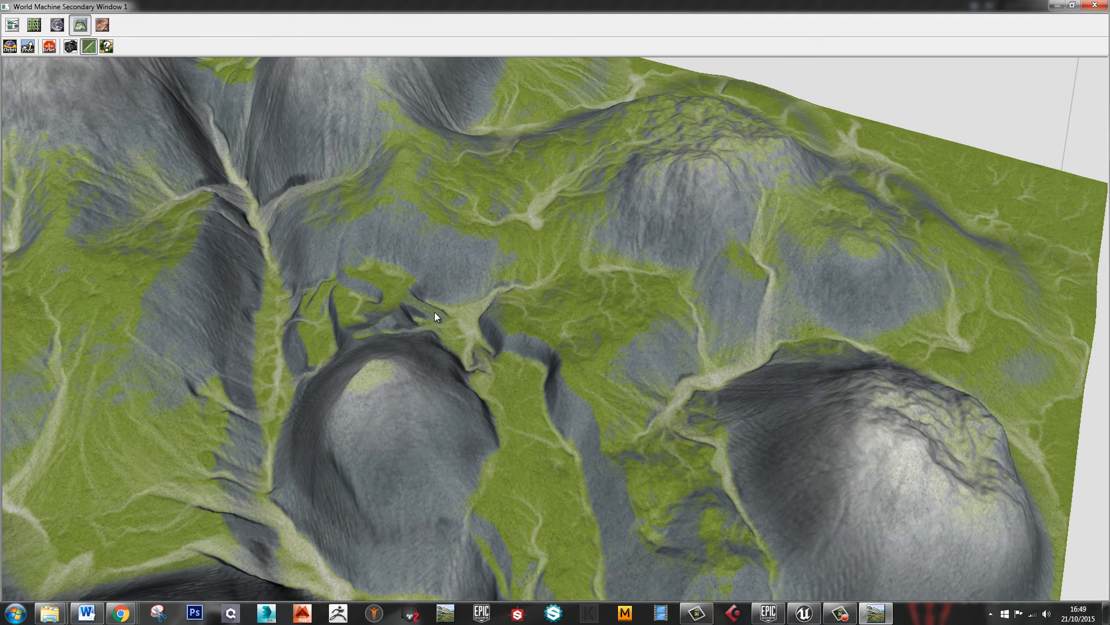
left_click_drag(319, 354, 418, 201)
left_click_drag(259, 183, 564, 329)
scroll(355, 433, "up", 3)
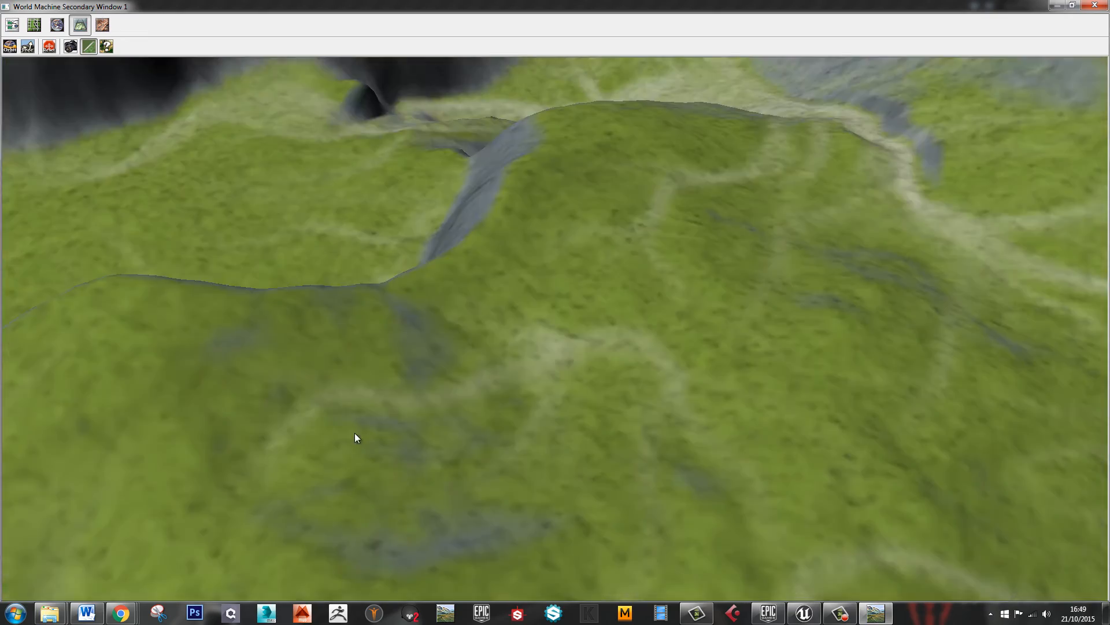
scroll(356, 436, "down", 3)
left_click_drag(356, 435, 535, 243)
left_click_drag(547, 248, 549, 311)
scroll(521, 315, "down", 8)
scroll(533, 335, "up", 3)
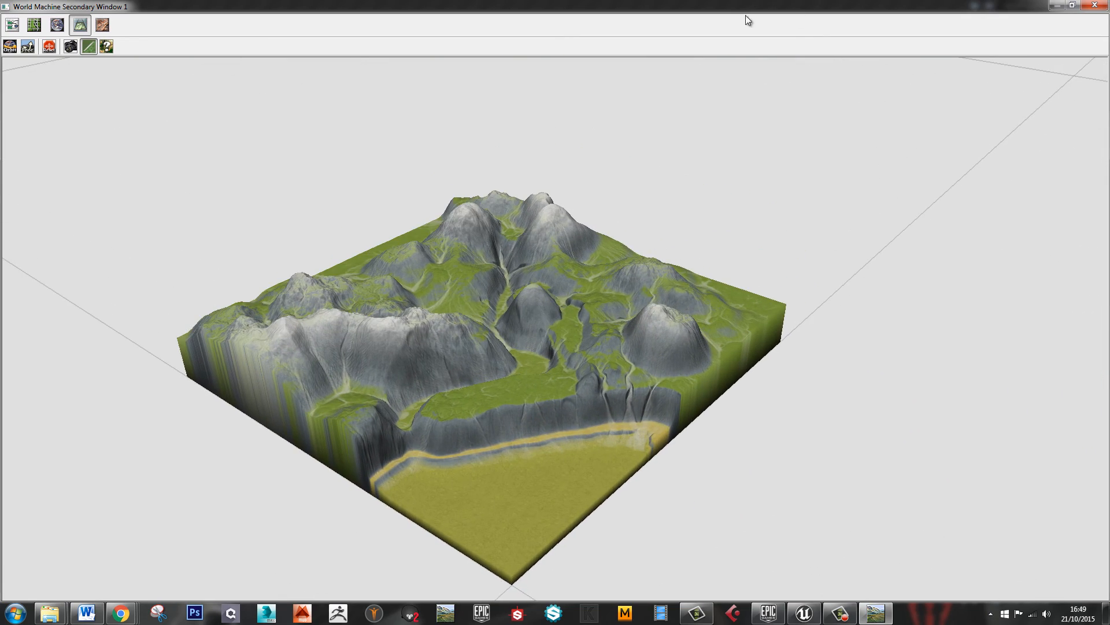
left_click_drag(724, 7, 818, 197)
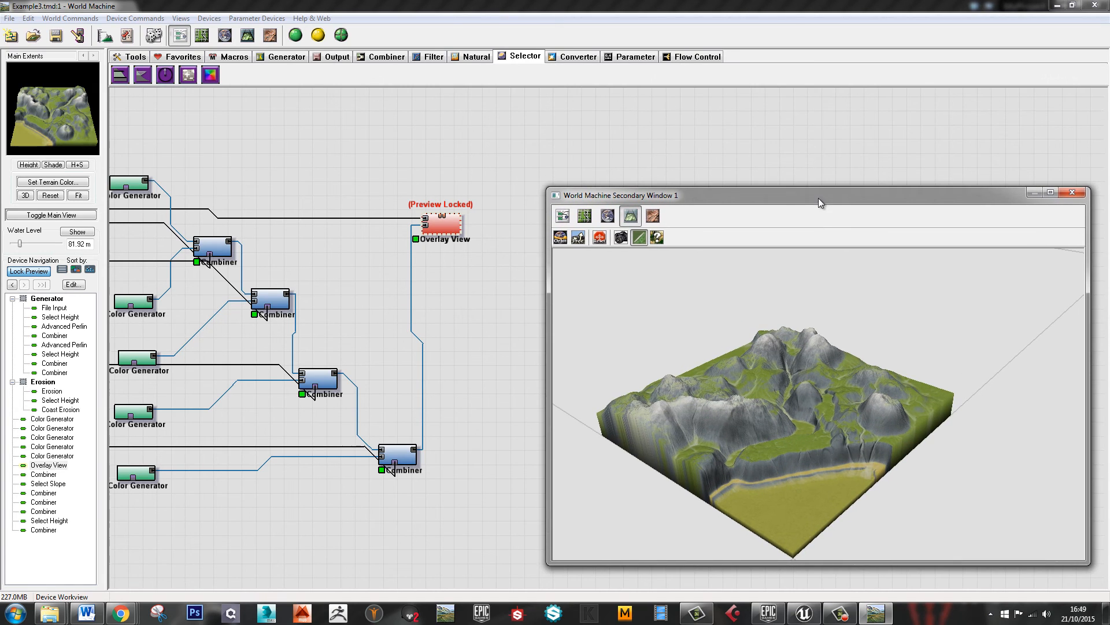
Place six Height Output devices in a column in the empty space beyond the Overlay View
left_click(472, 380)
scroll(414, 313, "down", 2)
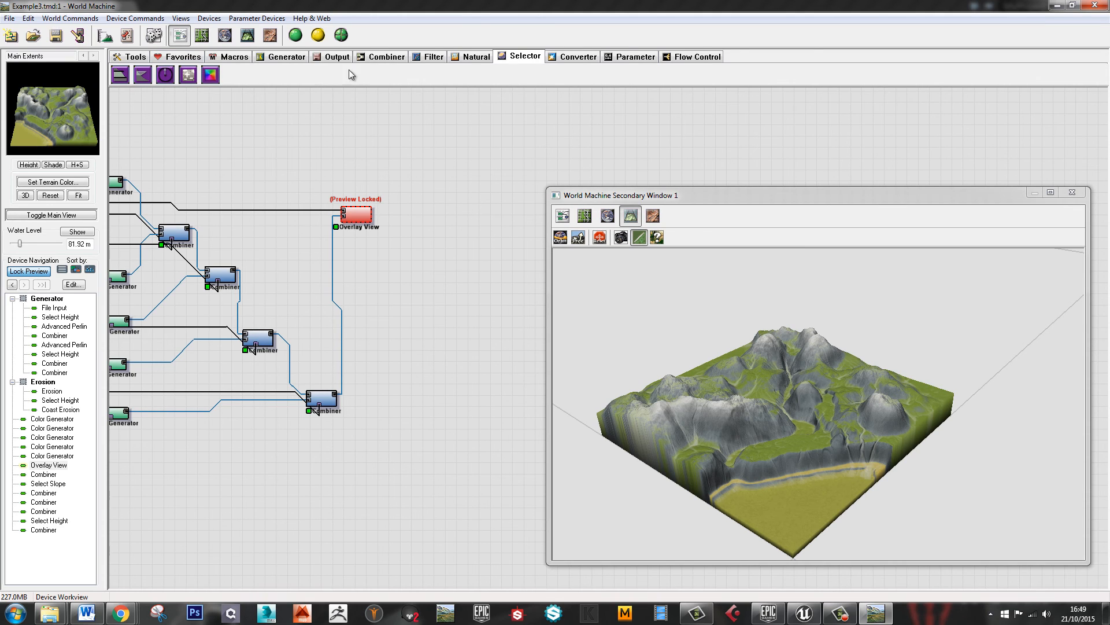
left_click(338, 57)
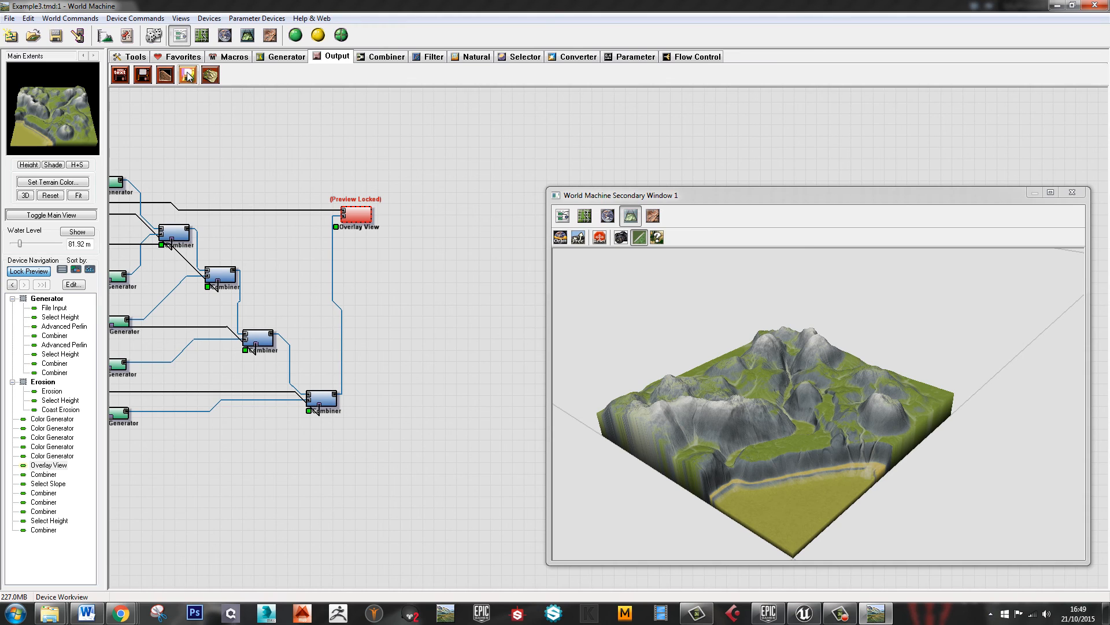
left_click(143, 75)
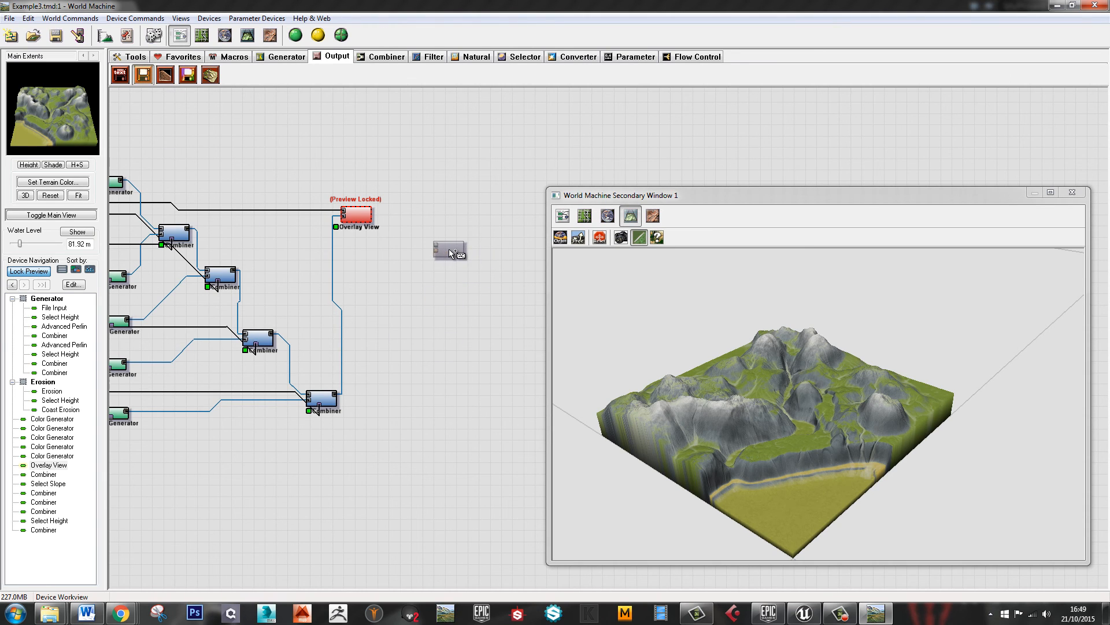
left_click(449, 249)
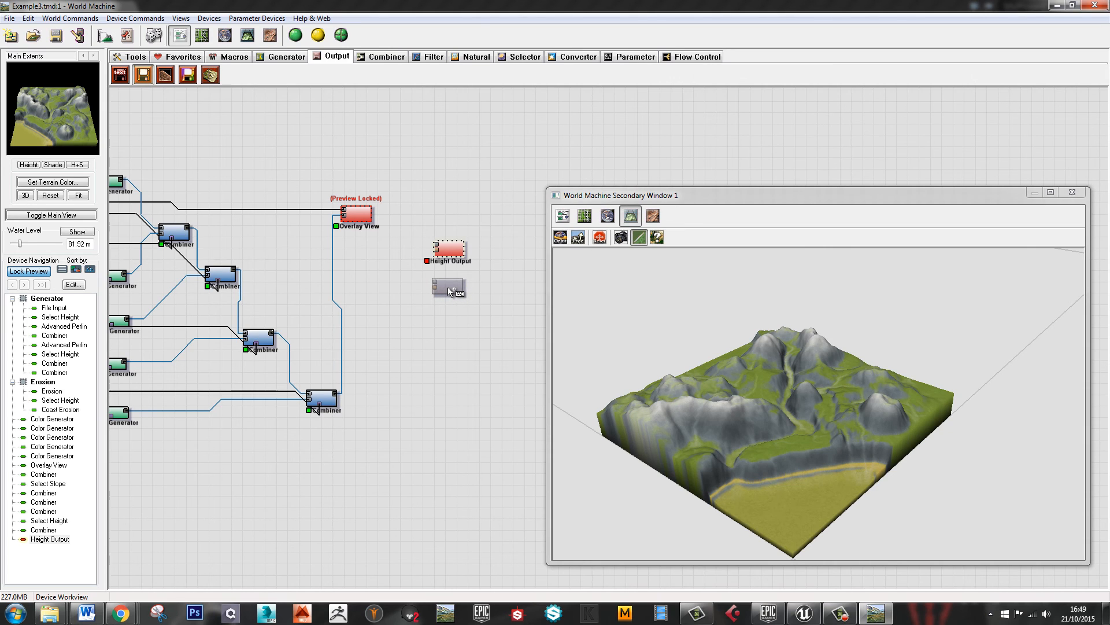
left_click(448, 288)
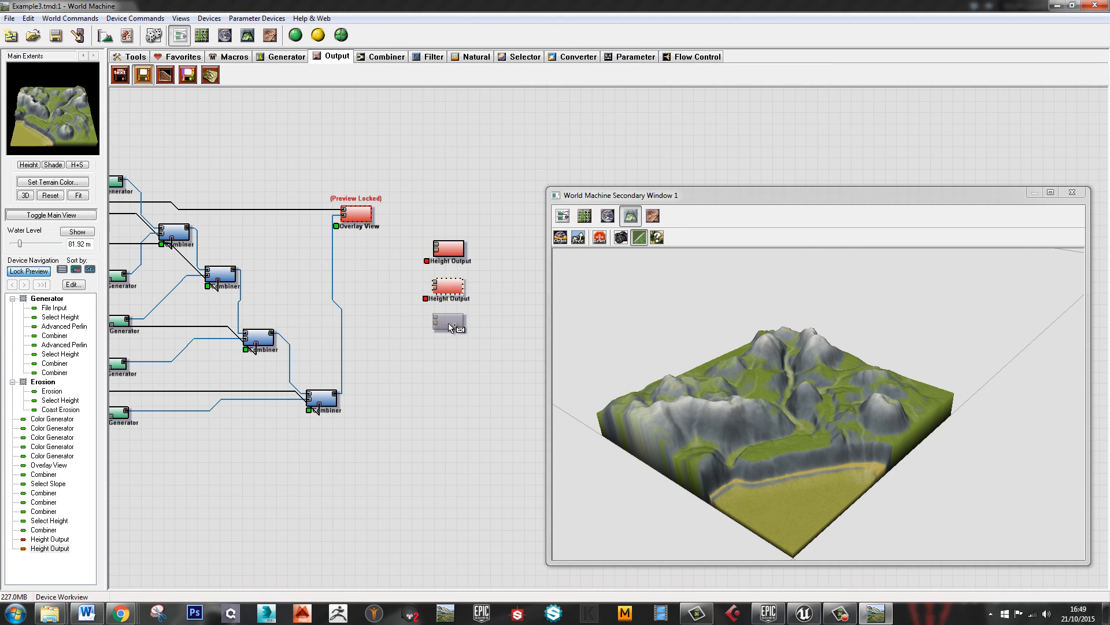
left_click(449, 325)
left_click(447, 364)
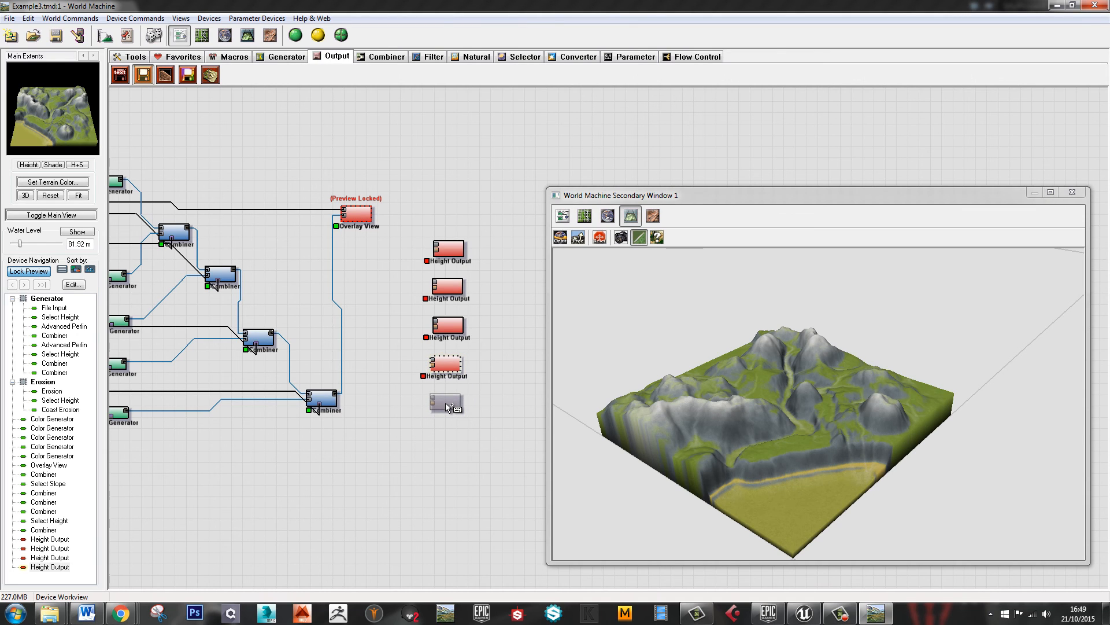
left_click(447, 406)
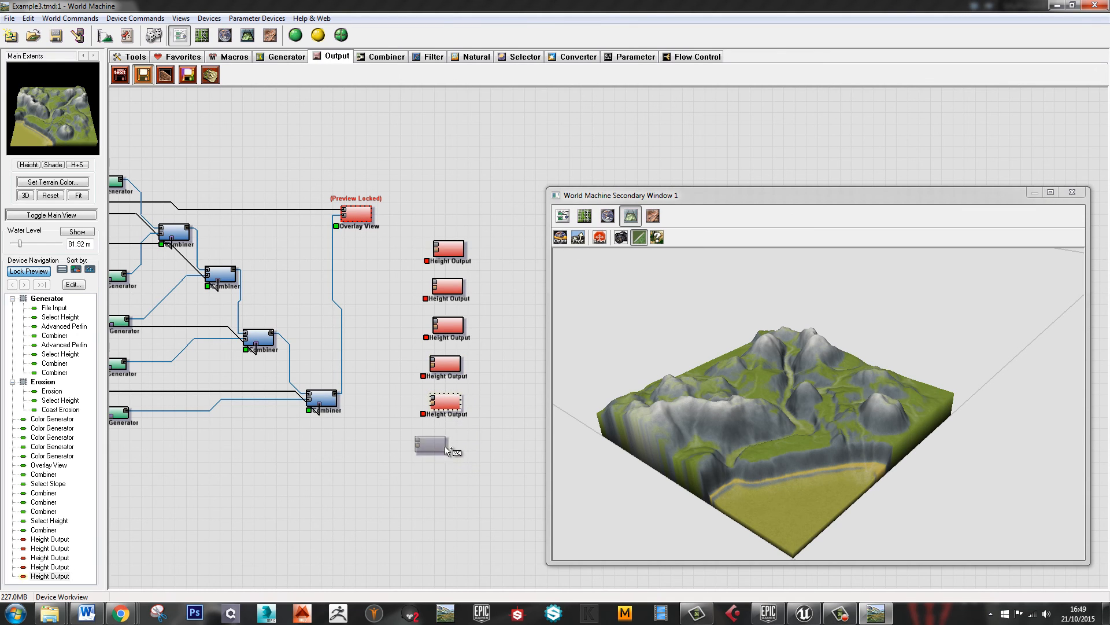
left_click(447, 445)
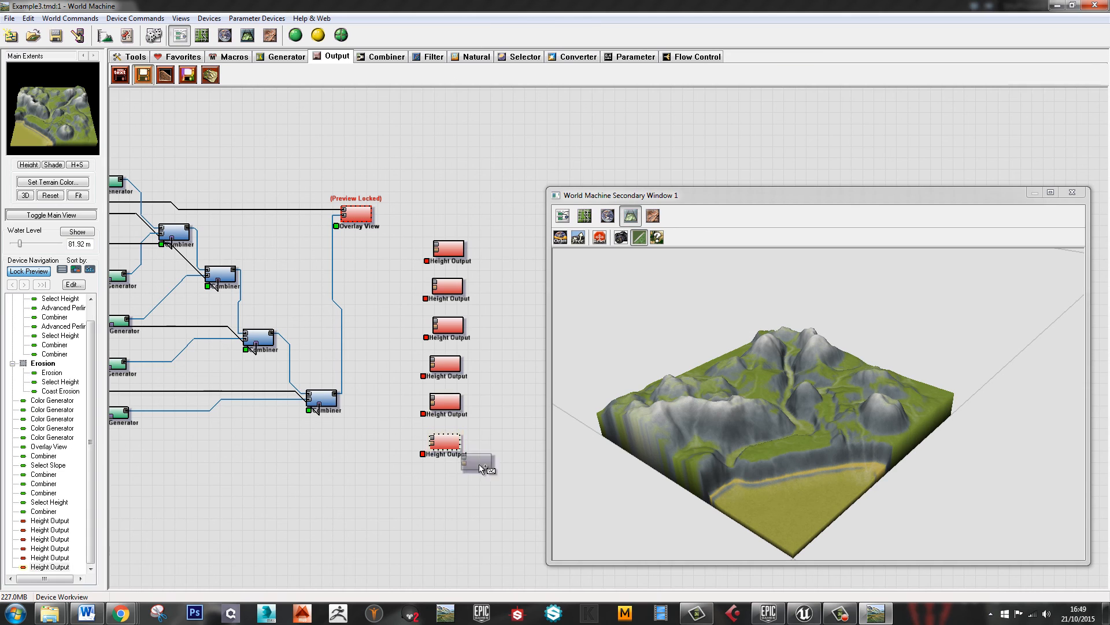
Set the topmost Height Output to RAW16 with filename HeightFromWM, saving the file every time the world is built
double_click(455, 252)
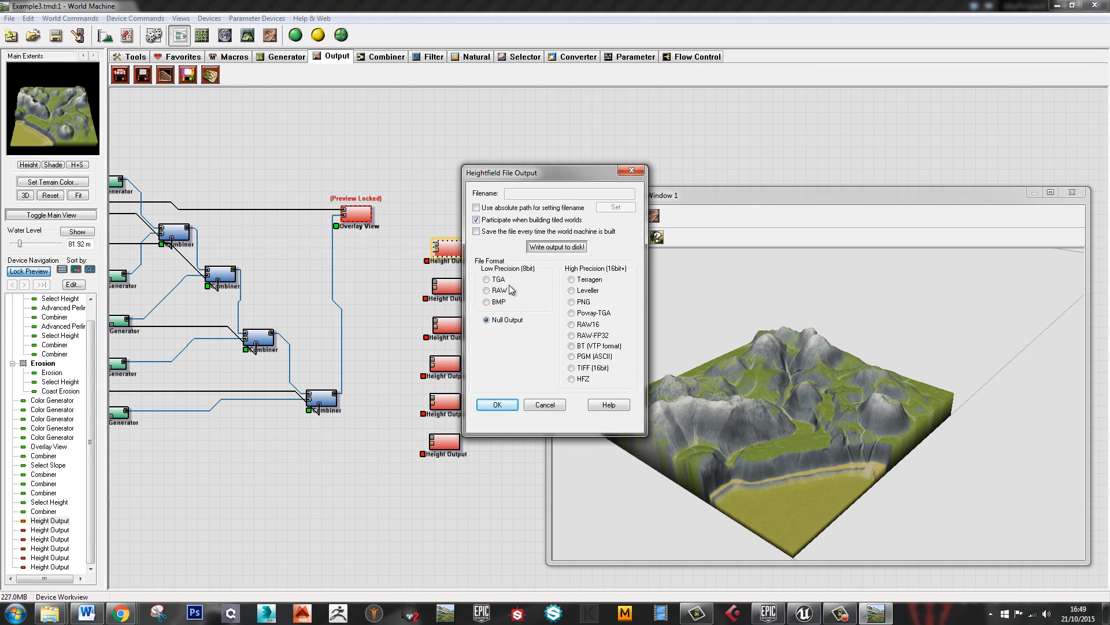
left_click(600, 325)
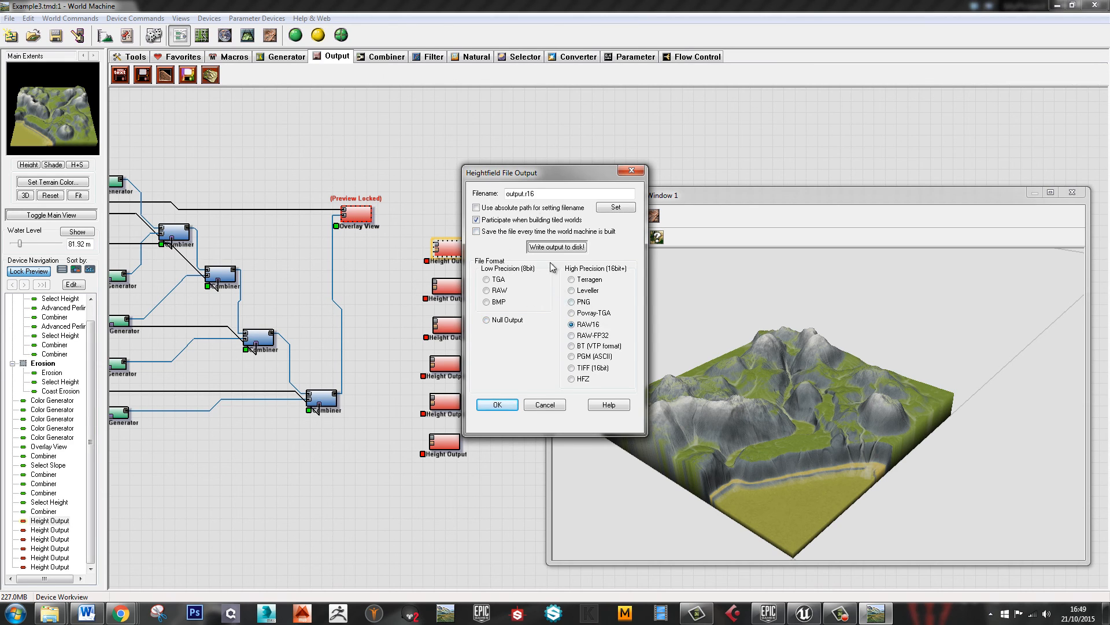
left_click(523, 194)
type("HeightFromWM")
left_click(477, 231)
left_click(499, 405)
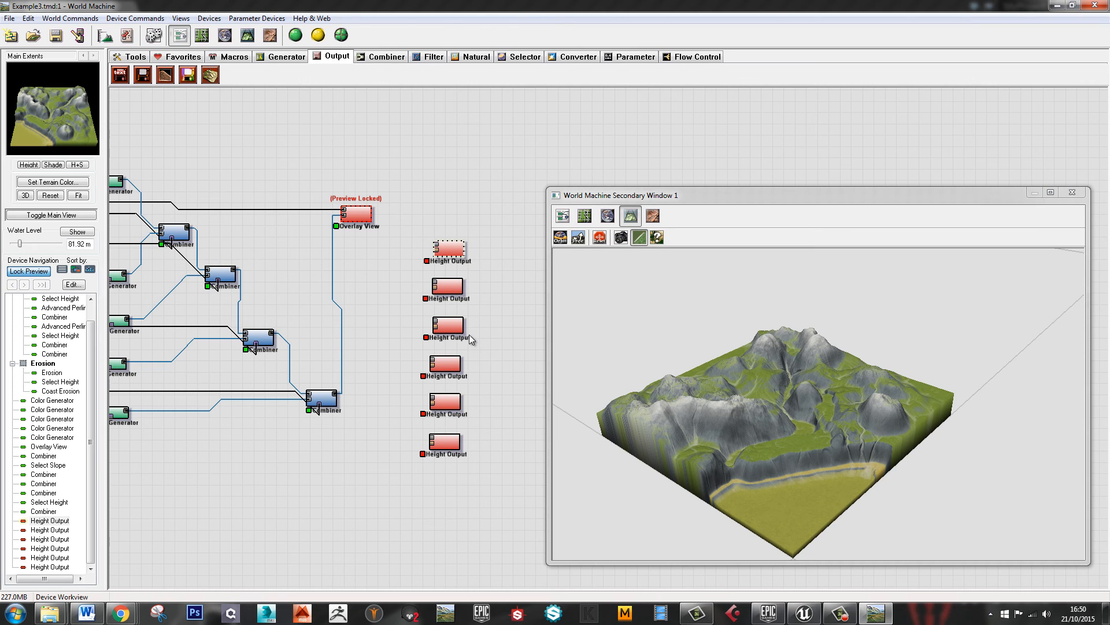
Set the second Height Output to 8-bit RAW with filename grass, saving the file on every build
mouse_move(628, 200)
left_mouse_down()
mouse_move(649, 202)
mouse_move(639, 201)
left_mouse_up()
left_click(454, 295)
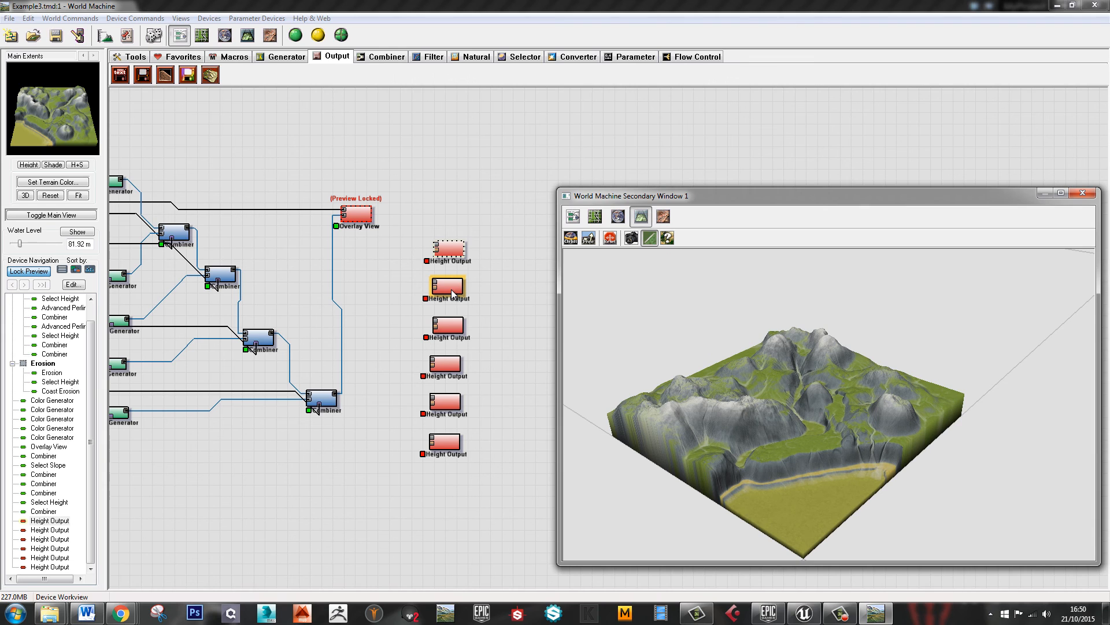
double_click(451, 291)
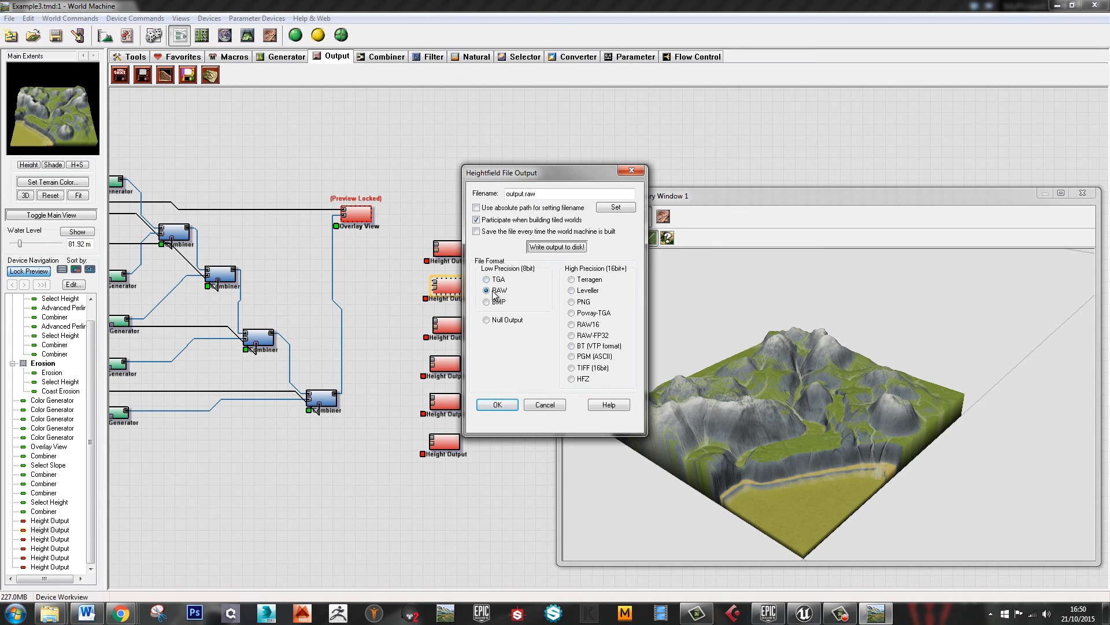
left_click(478, 232)
type("grass")
left_click(497, 405)
Set the third Height Output to 8-bit RAW with filename Beach, saving the file on every build
double_click(447, 325)
left_click(499, 290)
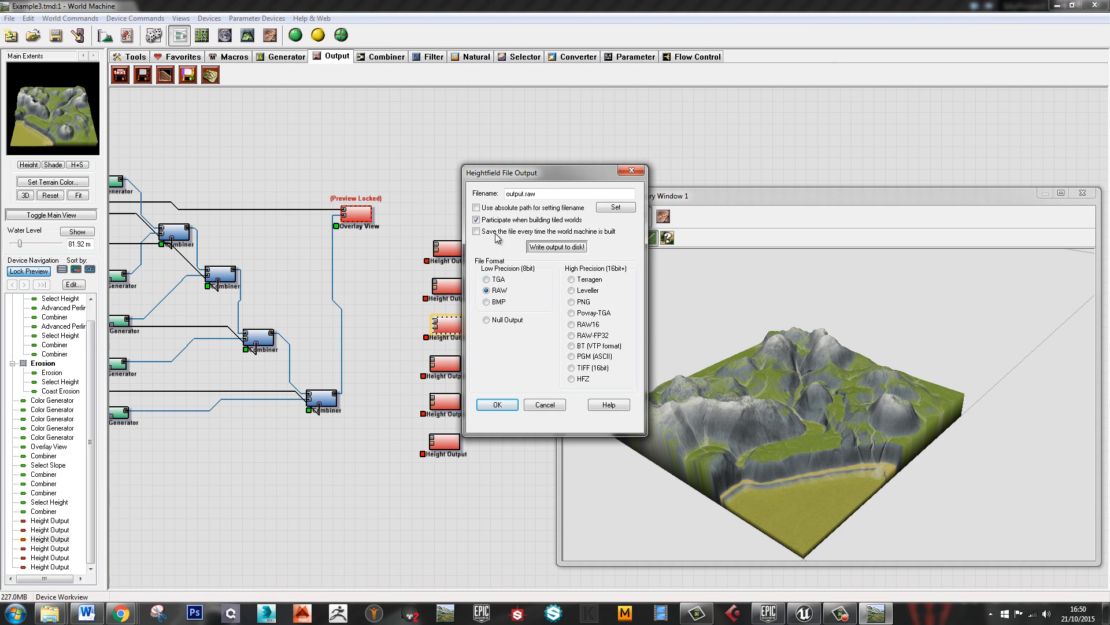
left_click(476, 231)
left_click_drag(523, 193, 478, 193)
type("Beach")
key("Return")
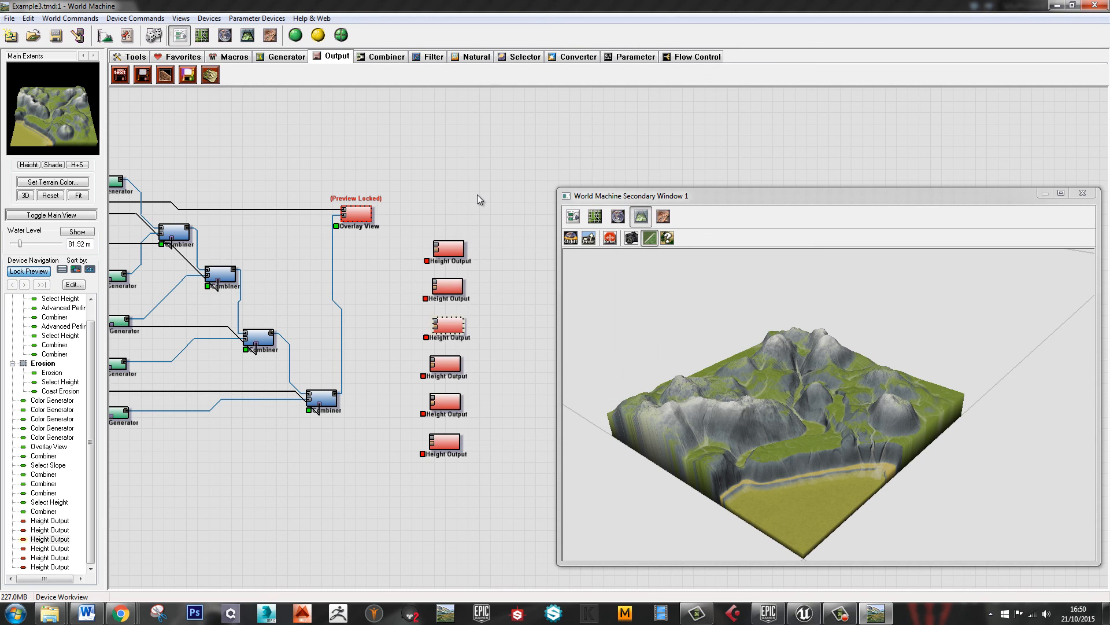
Set the fourth Height Output to 8-bit RAW with filename cliff, saving the file on every build
double_click(450, 372)
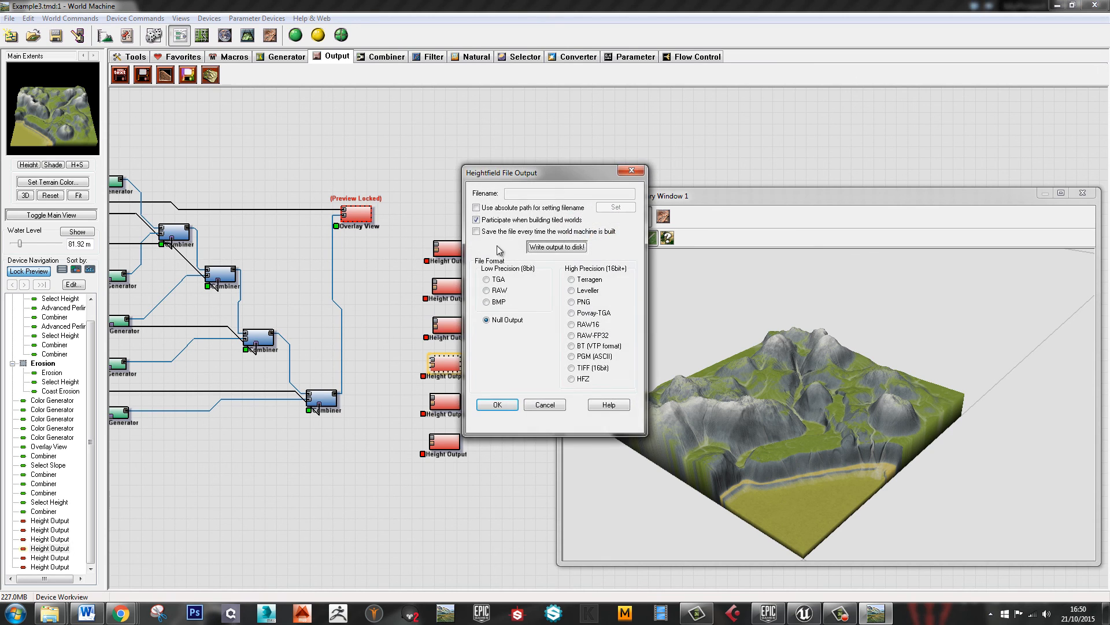
double_click(524, 194)
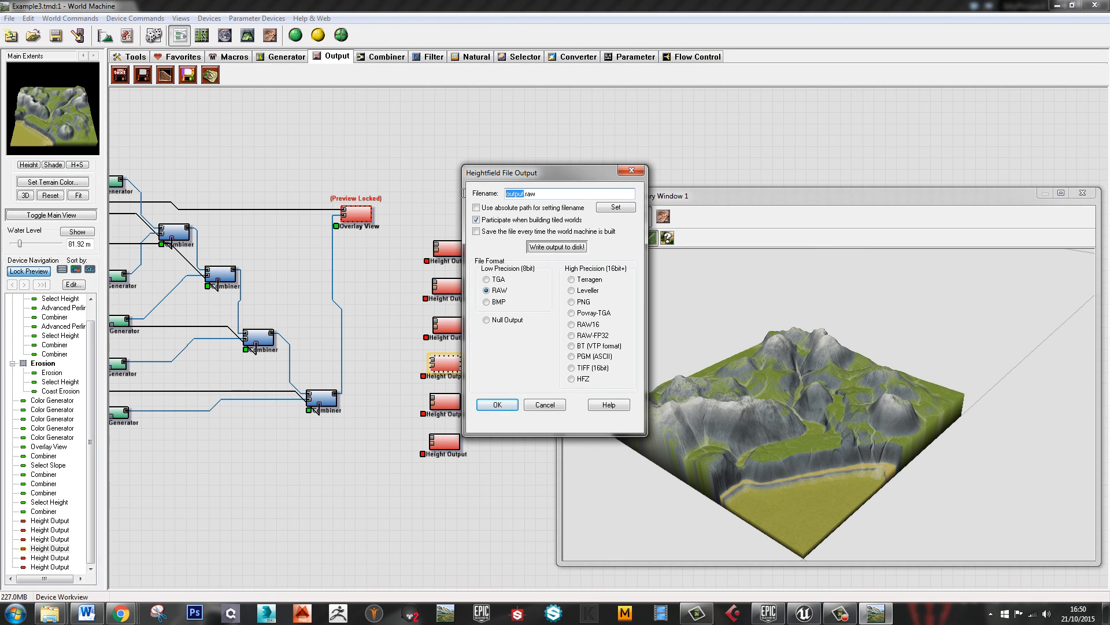
type("cliff")
left_click(481, 234)
left_click(507, 408)
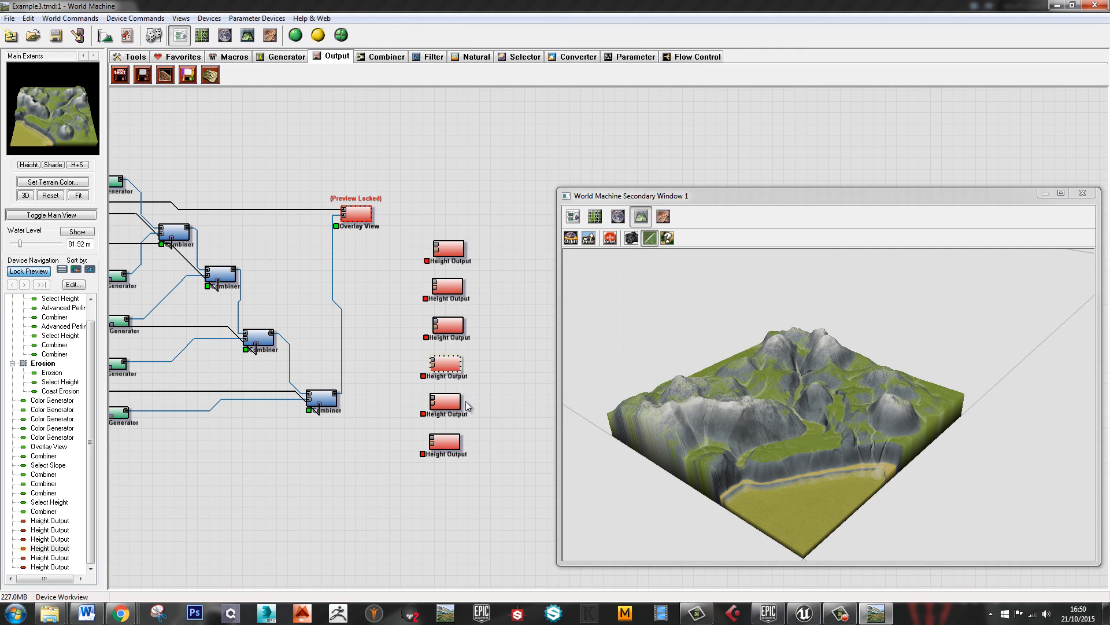
Set the fifth Height Output to 8-bit RAW with filename shale
double_click(446, 401)
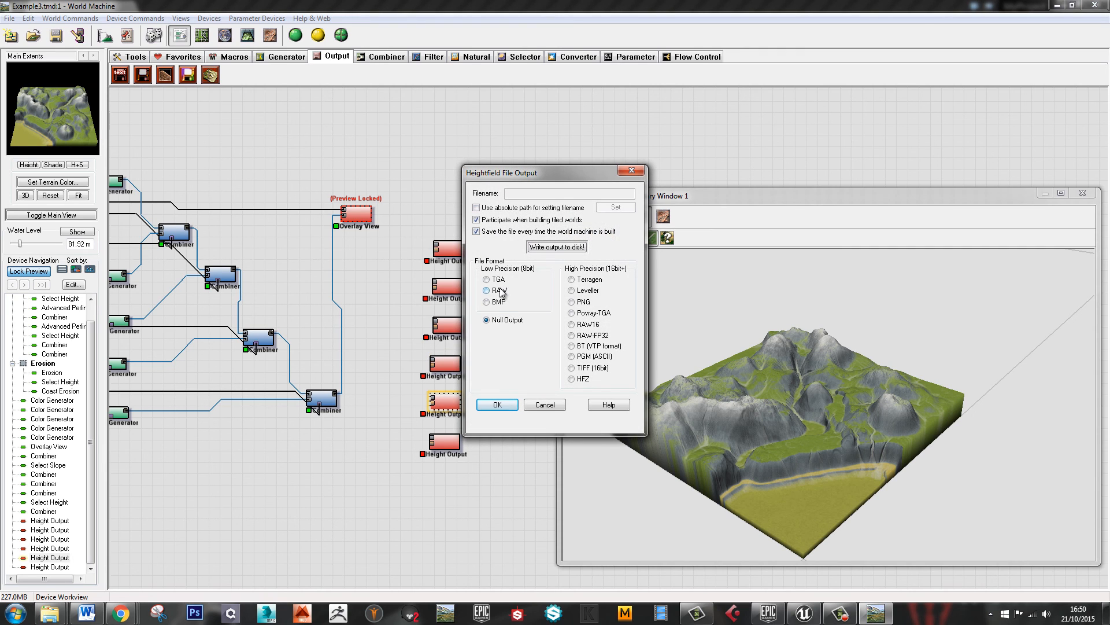
left_click(500, 291)
left_click_drag(524, 194, 495, 199)
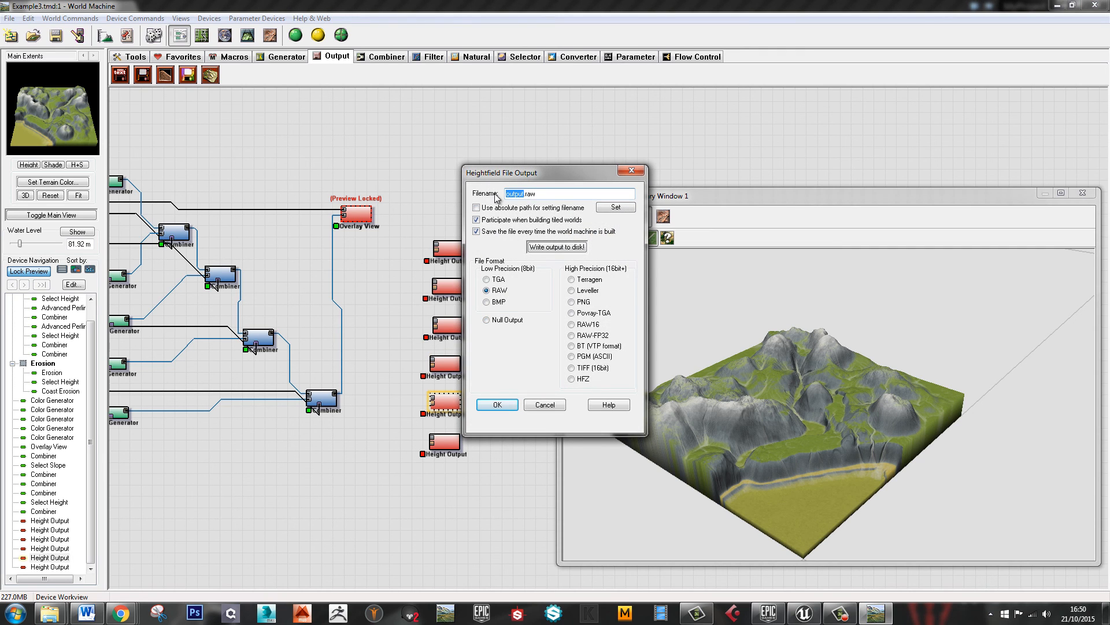
type("shale")
left_click(498, 405)
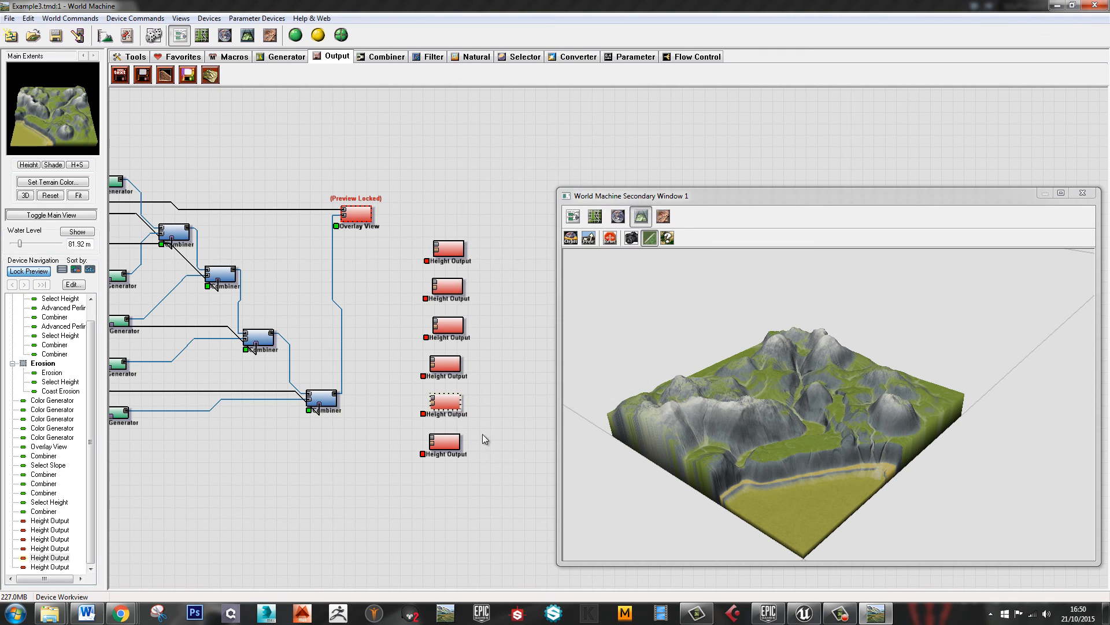
Set the sixth Height Output to 8-bit RAW with filename snow, saving the file every time the world is built
double_click(457, 443)
left_click(496, 233)
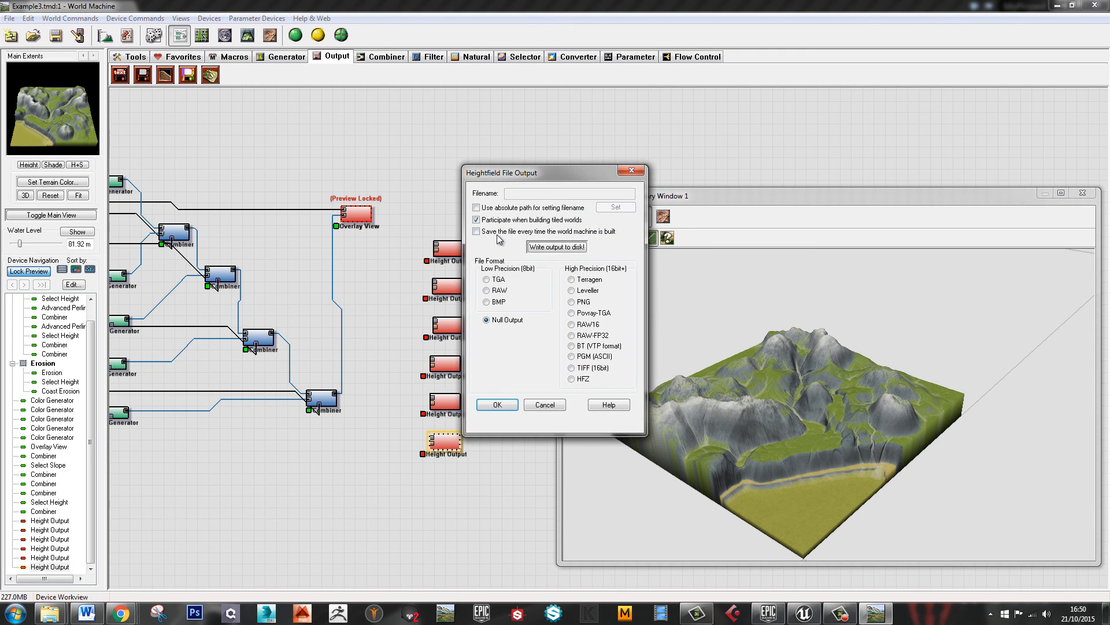
left_click(499, 291)
double_click(521, 194)
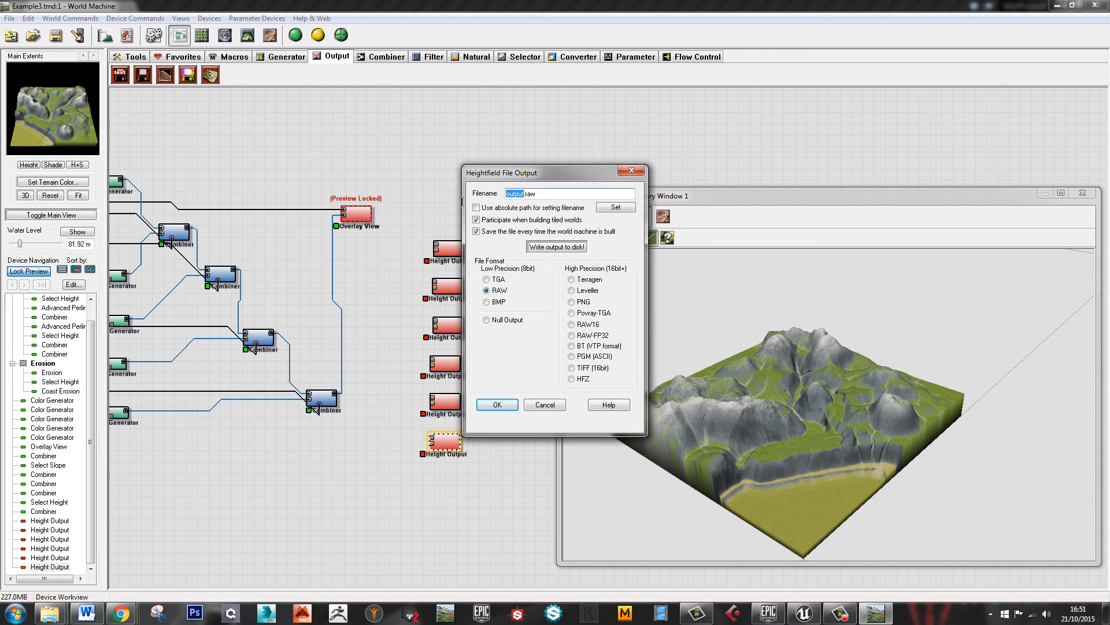
type("snow")
left_click(498, 404)
Connect the Coast Erosion device's primary heightfield output to the topmost Height Output
left_click_drag(344, 444, 363, 442)
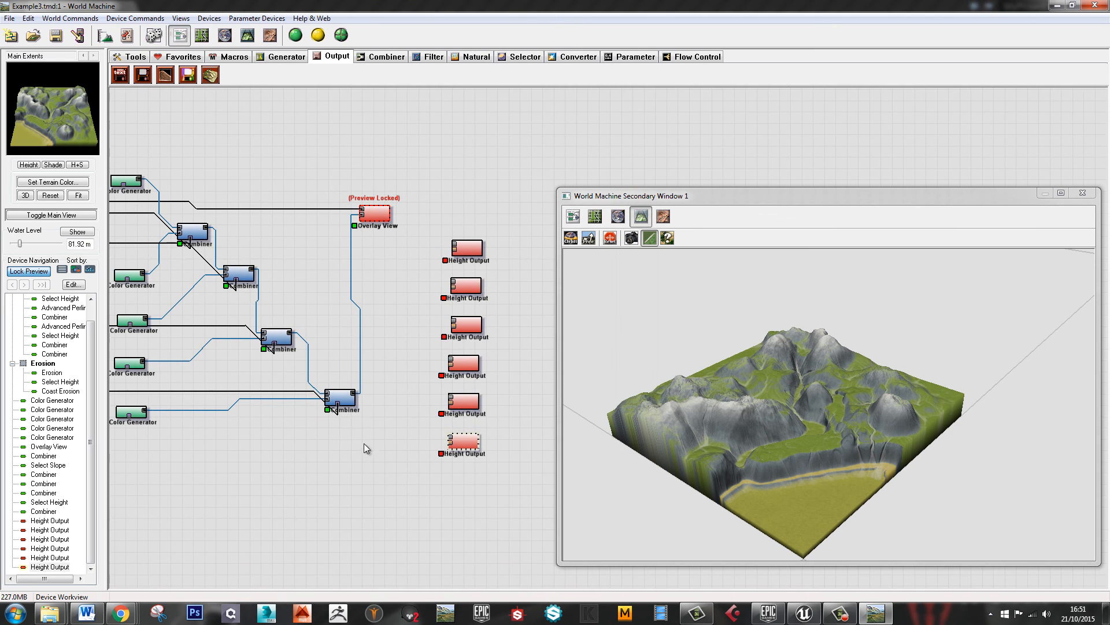
left_click(294, 36)
left_click_drag(384, 289, 436, 289)
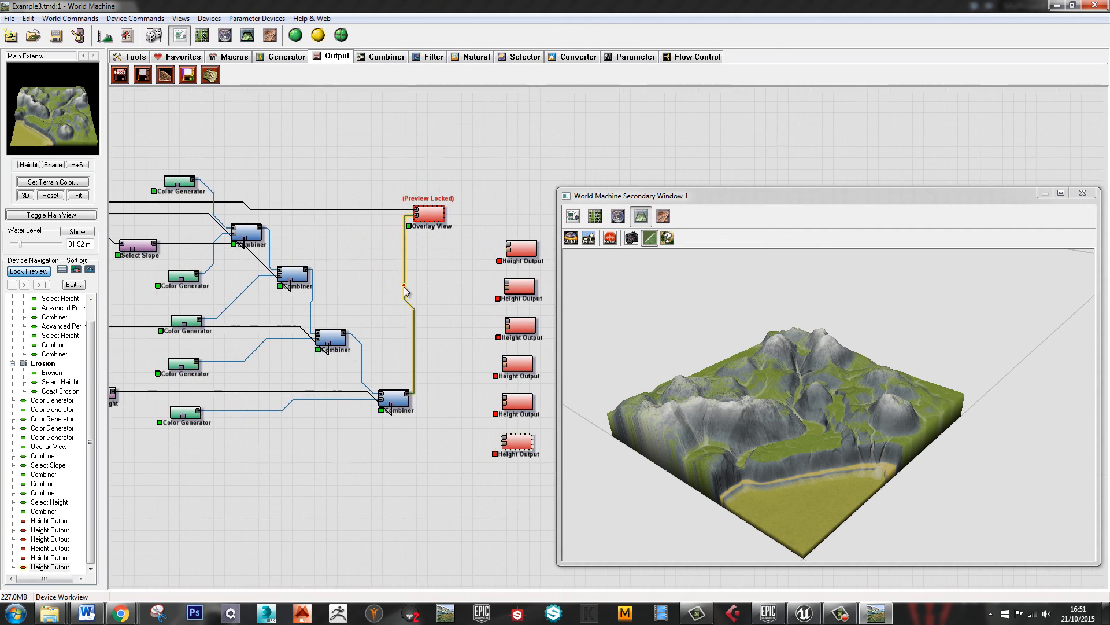
scroll(390, 294, "down", 1)
left_click_drag(337, 298, 373, 306)
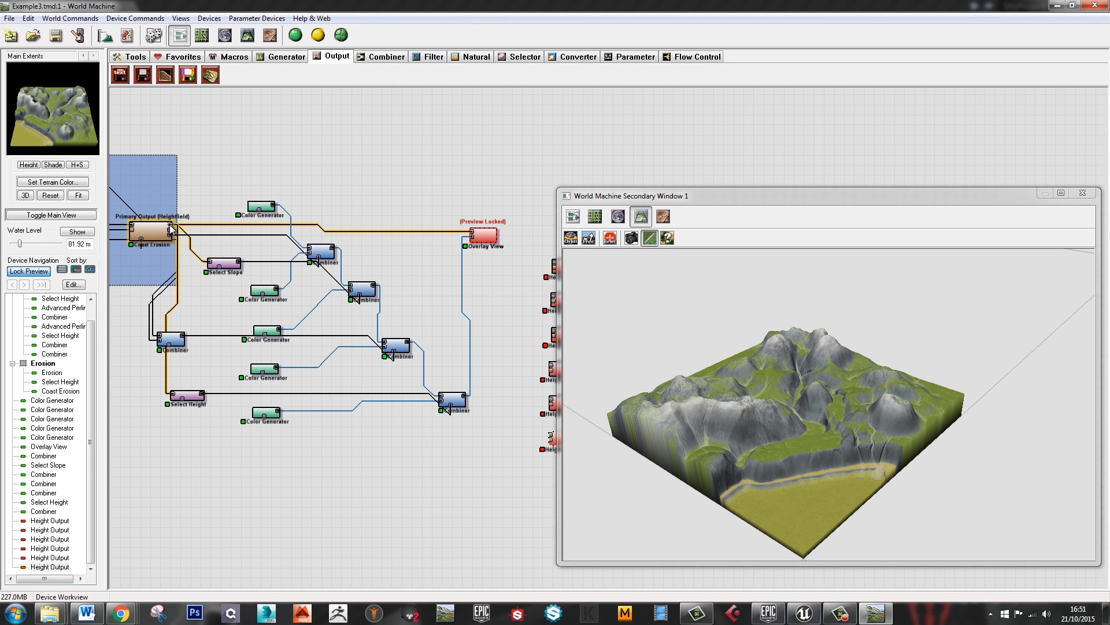
left_click_drag(171, 228, 554, 265)
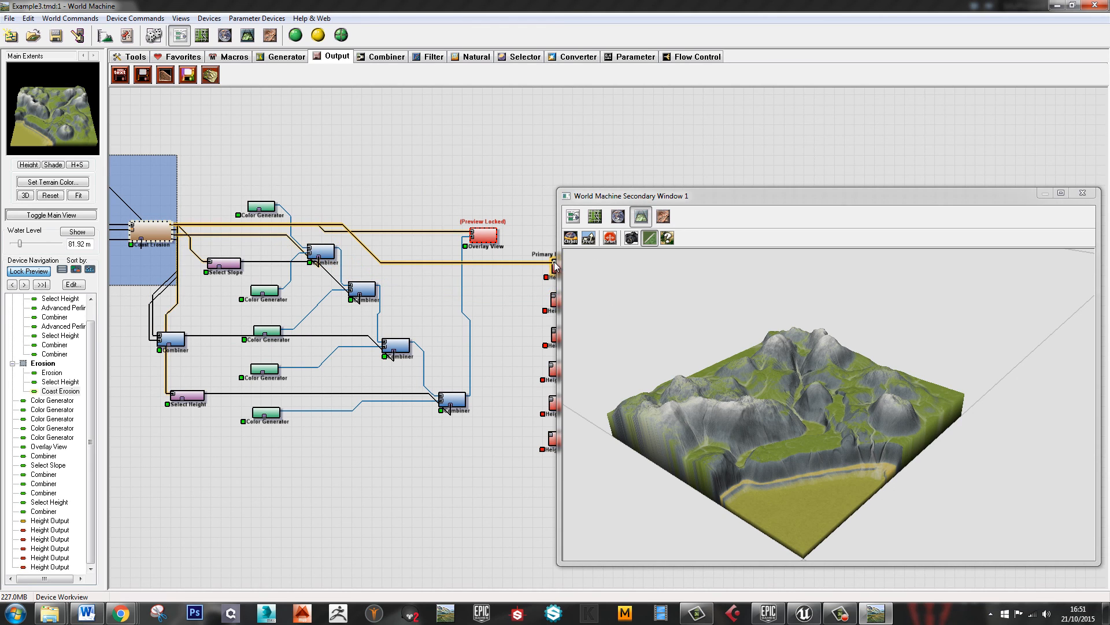
Move the Color Generators with their Combiners, selectors and Overlay View clear of the Erosion group, and group them together
left_click_drag(487, 343, 374, 318)
scroll(373, 318, "down", 2)
left_click_drag(538, 429, 647, 217)
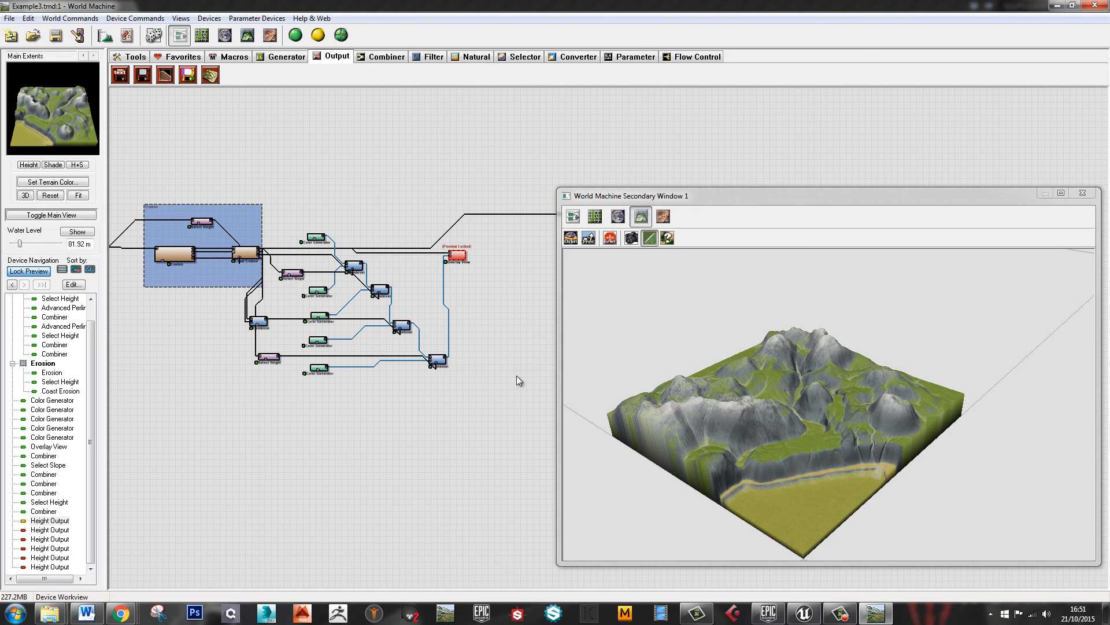
left_click_drag(488, 394, 261, 234)
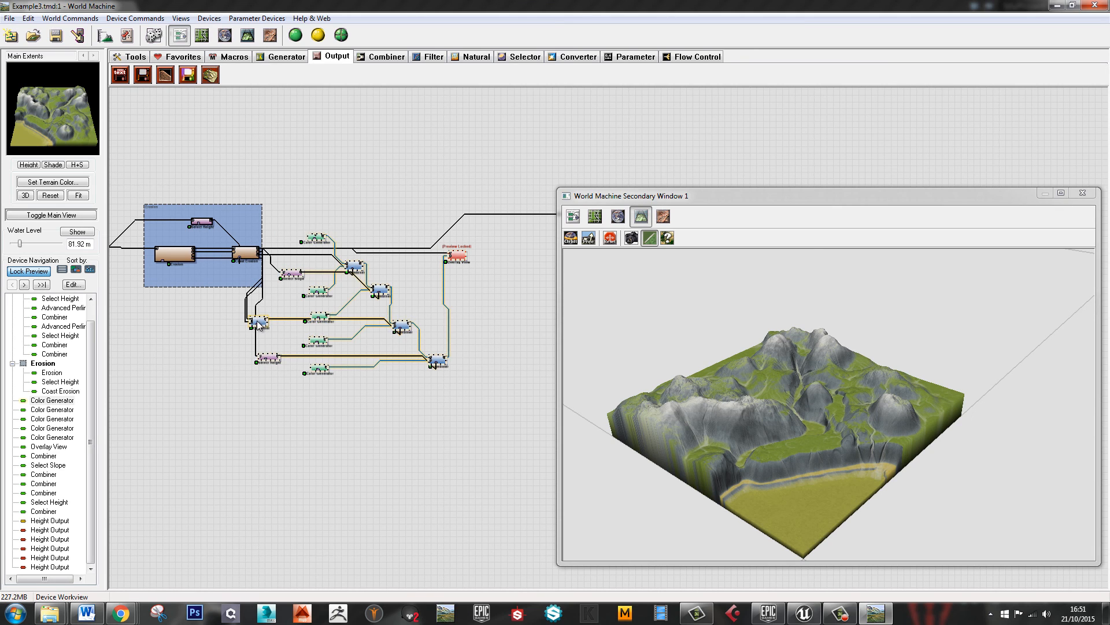
left_click_drag(340, 371, 420, 326)
right_click_drag(420, 326, 361, 318)
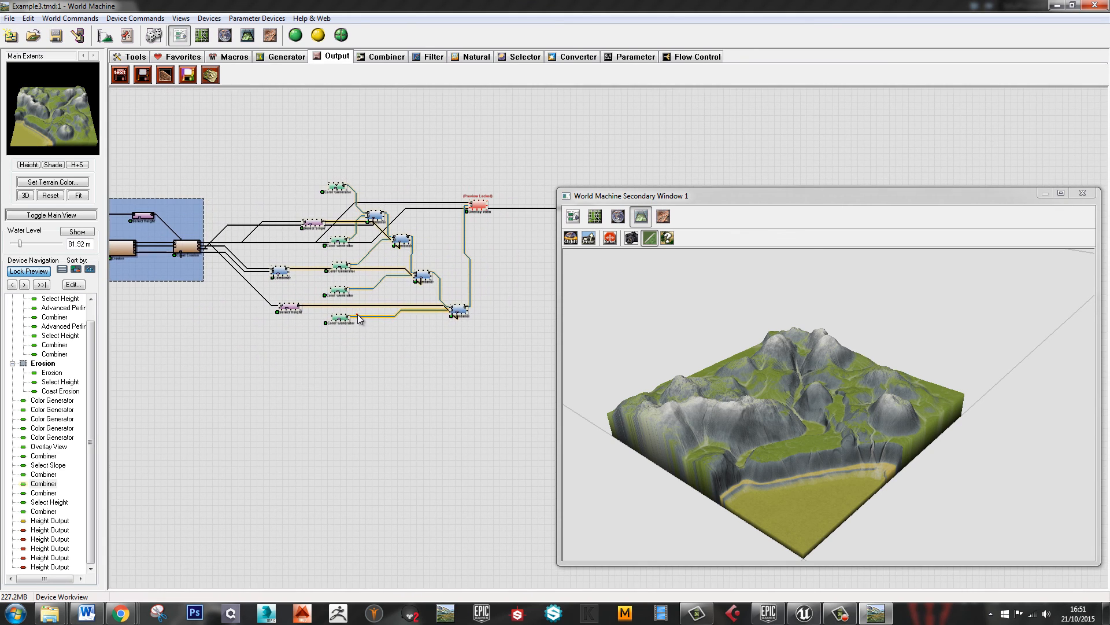
right_click(344, 269)
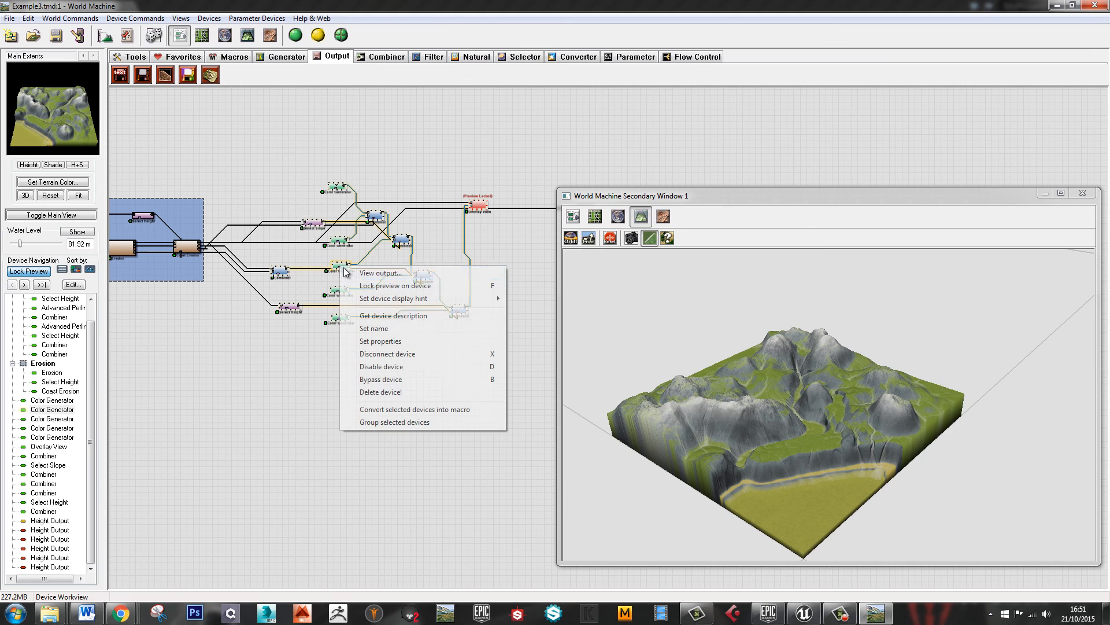
left_click(386, 421)
Name the new group of coloring devices Colour and give it the light pink basic color
double_click(288, 181)
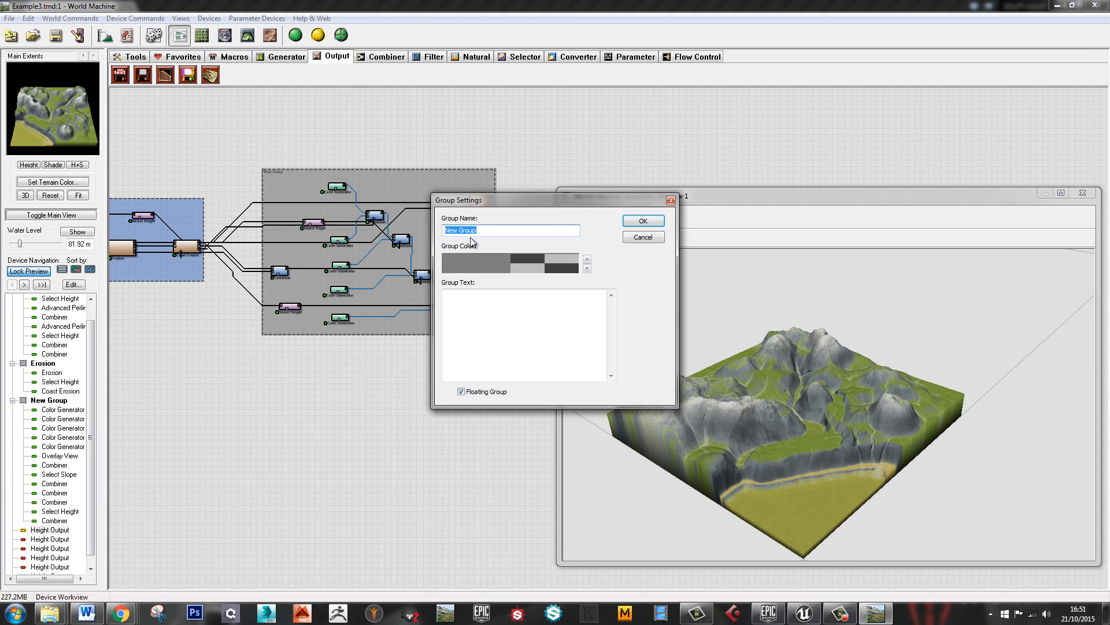
type("Colour")
left_click(495, 269)
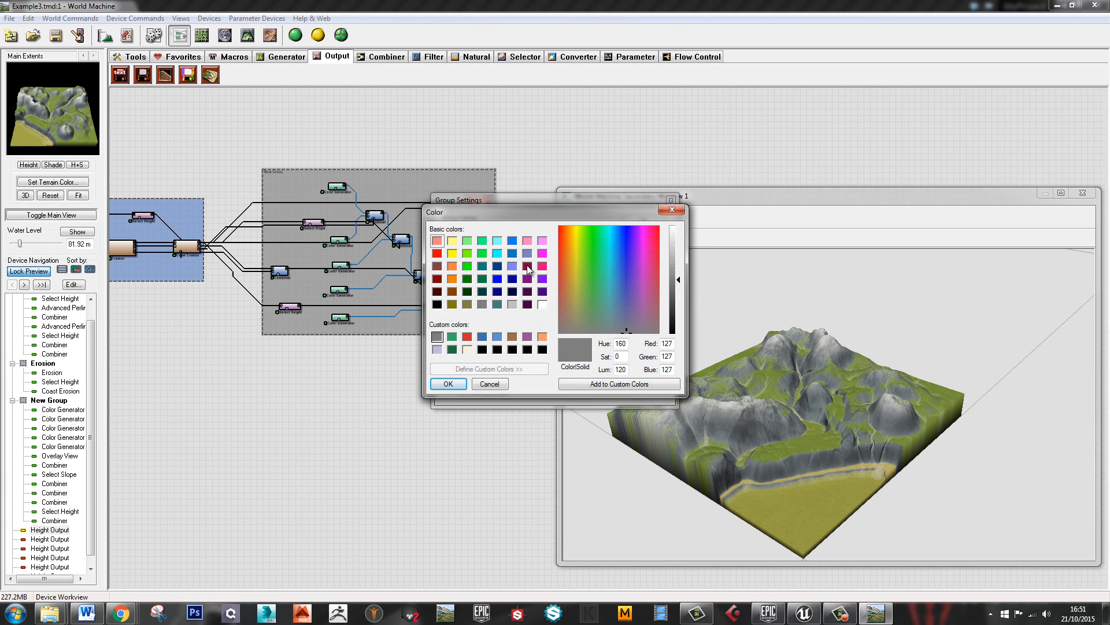
left_click(527, 240)
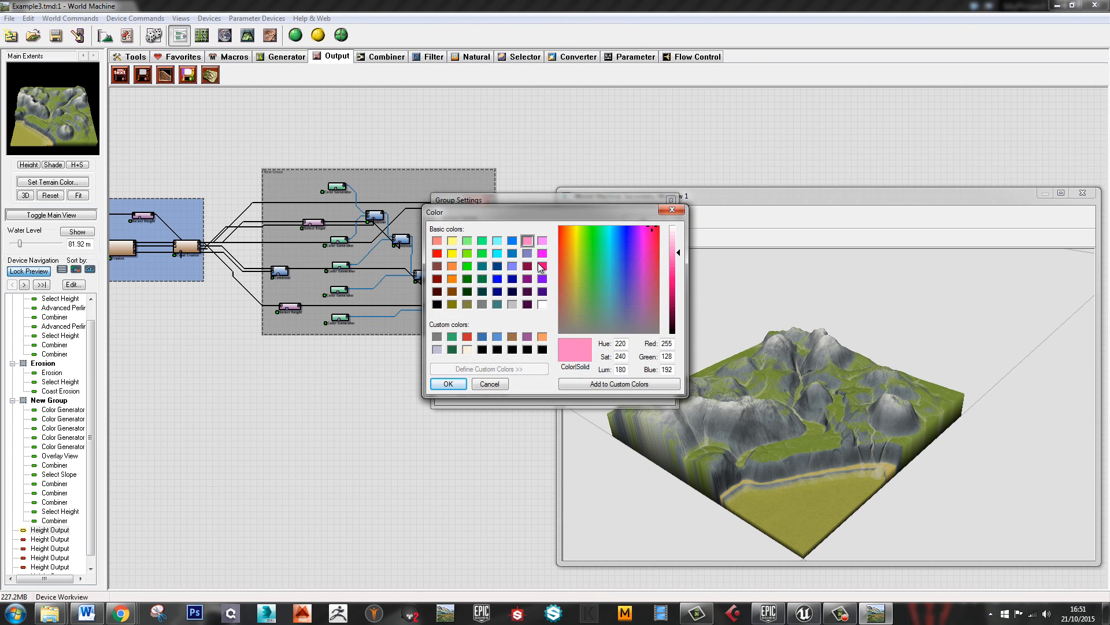
left_click(448, 384)
left_click(639, 222)
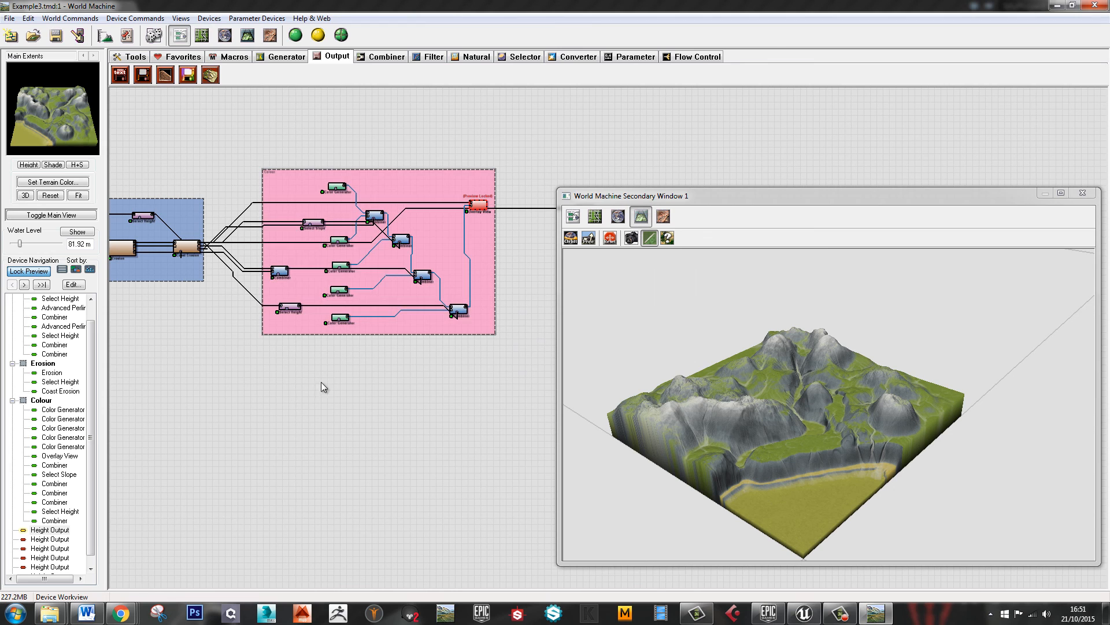
Group the six Height Output devices and name the group Outputs
left_click_drag(337, 399, 301, 405)
scroll(211, 399, "down", 1)
left_click_drag(451, 371, 333, 373)
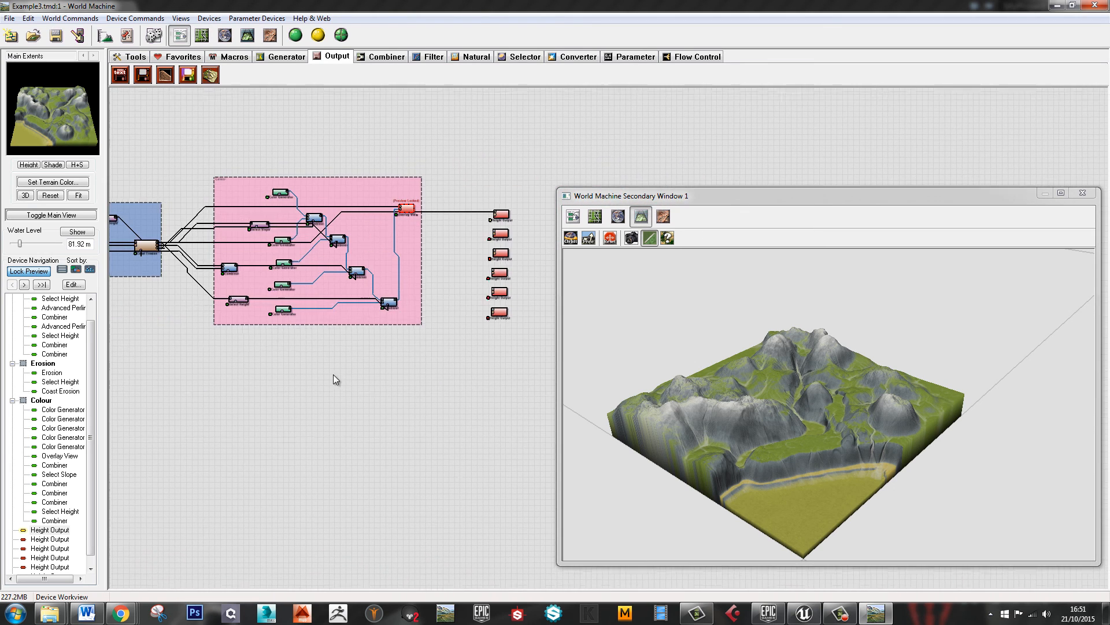
scroll(519, 290, "up", 1)
left_click_drag(519, 290, 391, 316)
left_click_drag(319, 197, 461, 375)
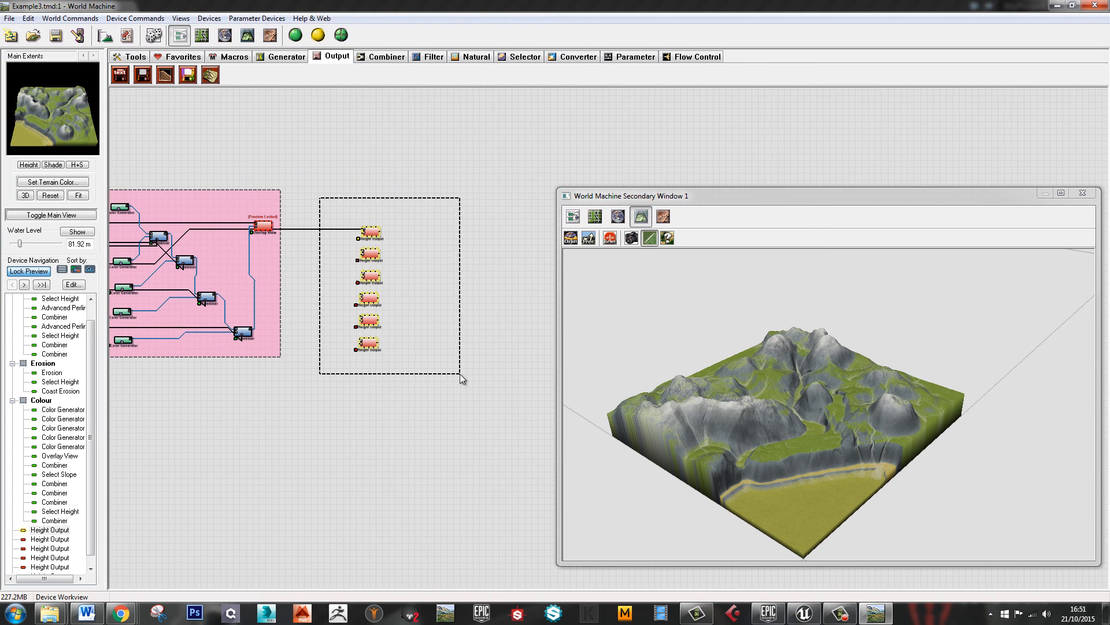
right_click(374, 318)
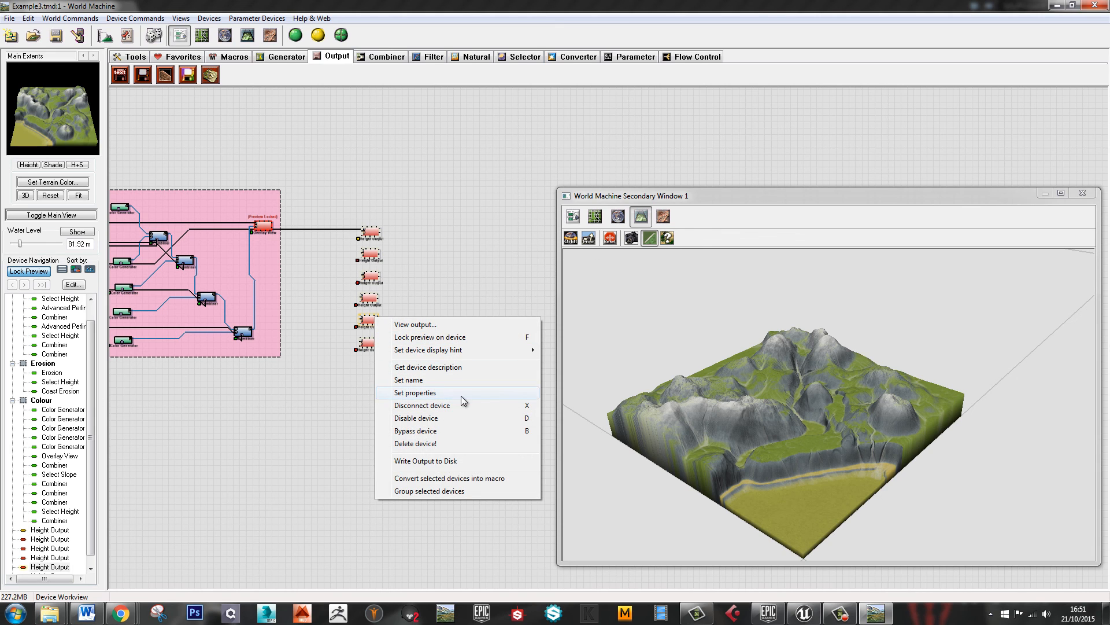
left_click(453, 490)
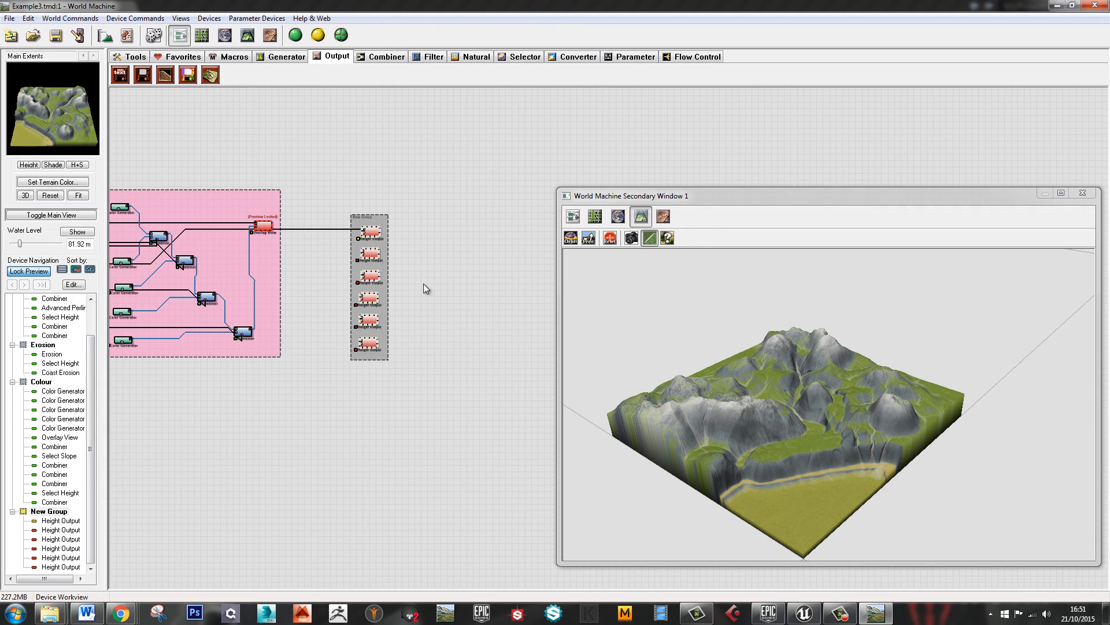
double_click(386, 320)
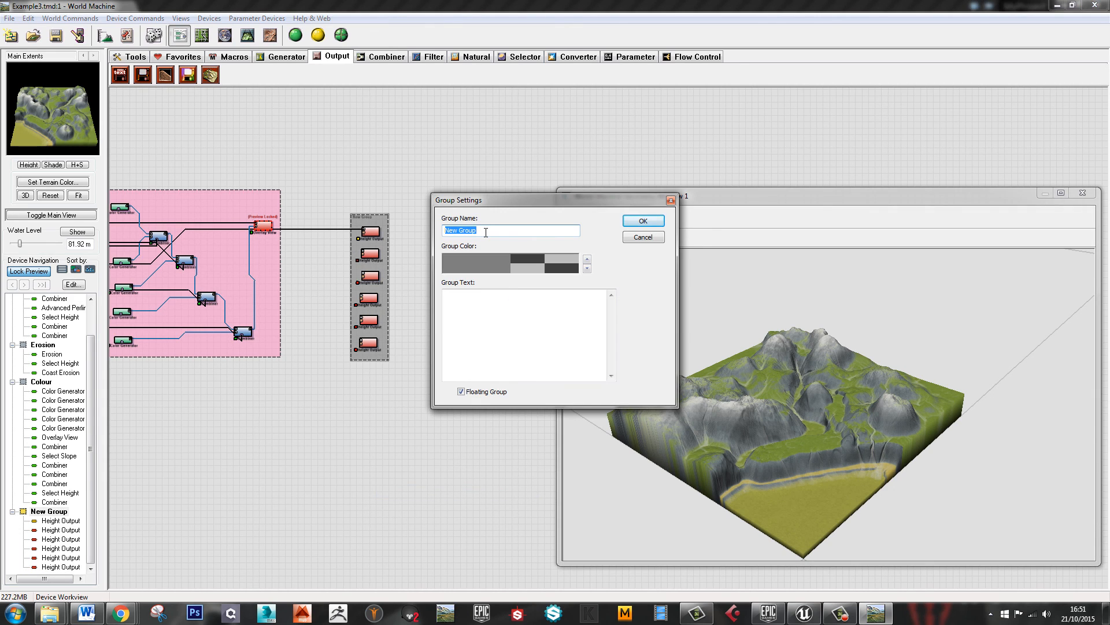
type("Outputs")
left_click(651, 222)
Add a Constant generator between the Colour and Outputs groups and connect it to the second Height Output
middle_click_drag(362, 385, 386, 383)
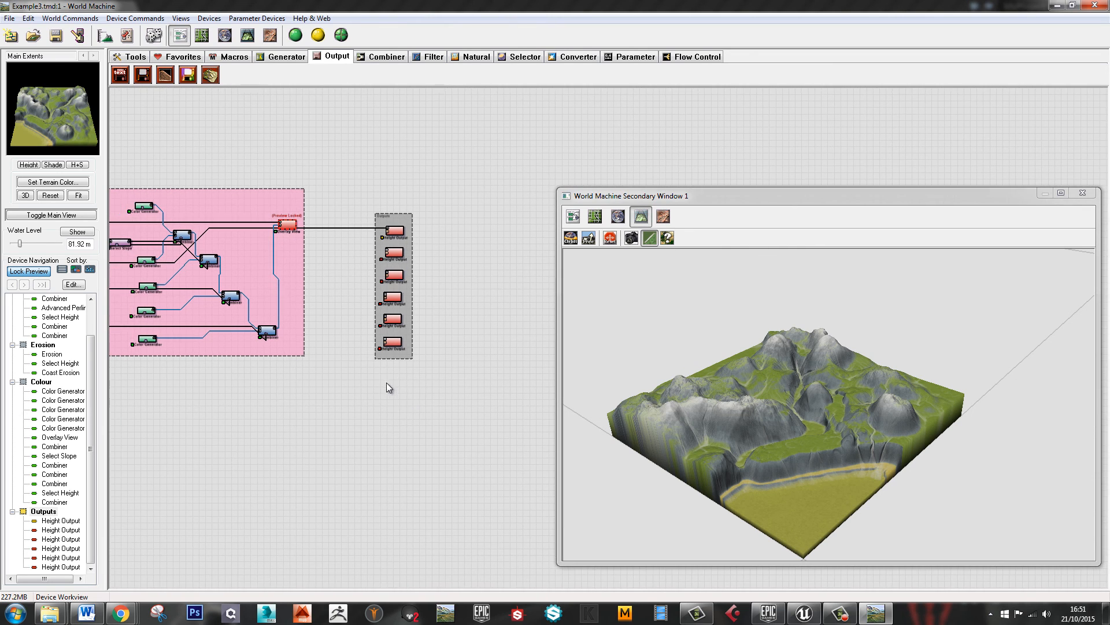
scroll(341, 389, "up", 2)
middle_click_drag(293, 395, 384, 373)
left_click(489, 235)
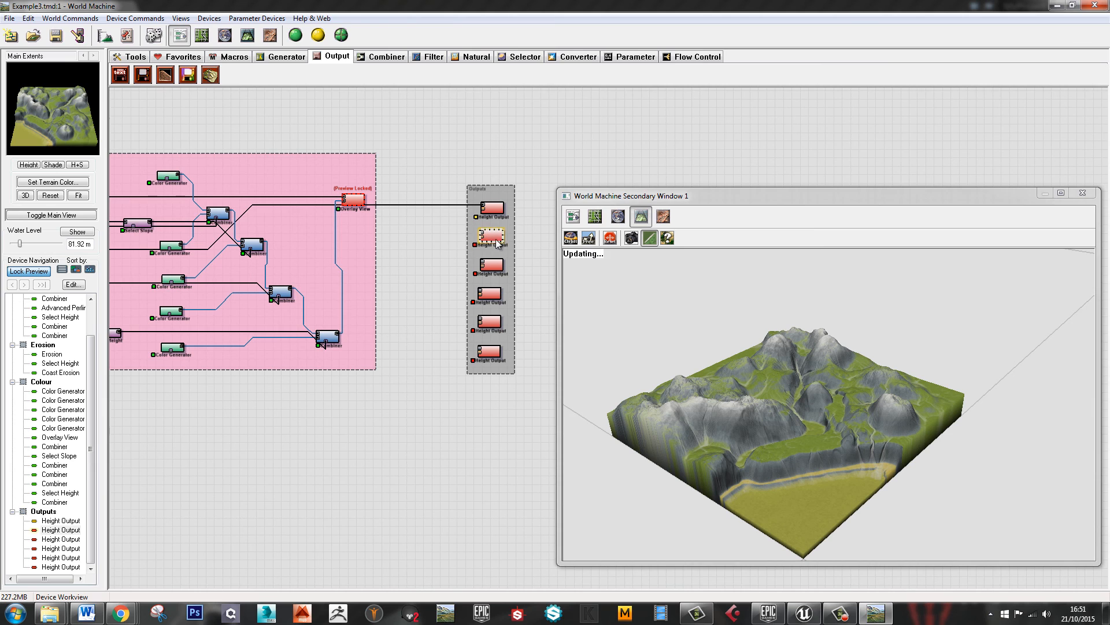
middle_click_drag(438, 283, 369, 297)
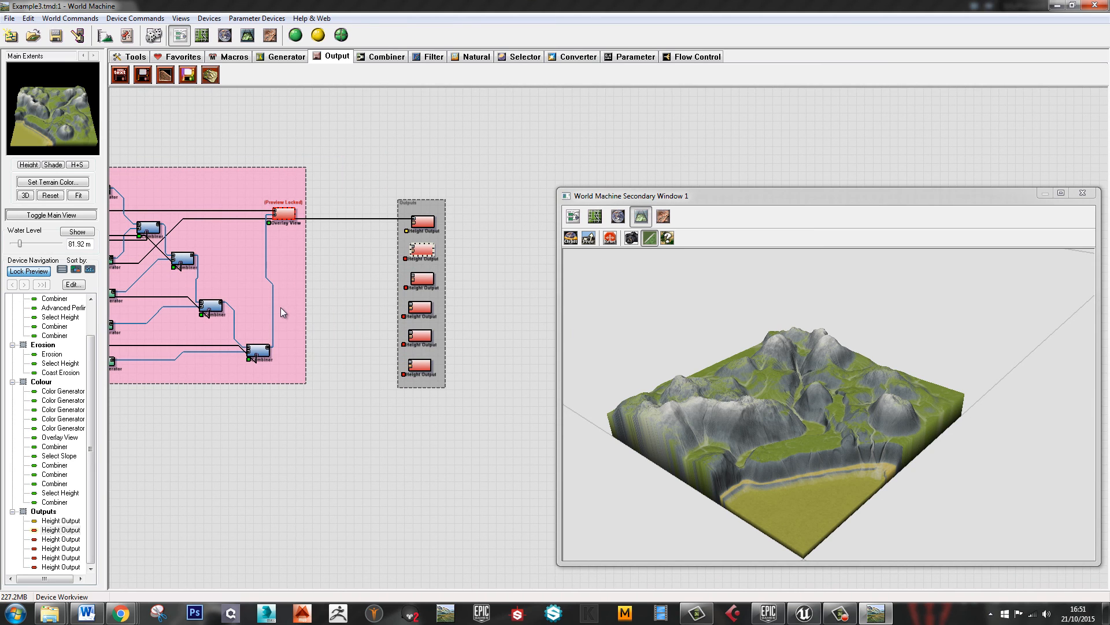
middle_click_drag(400, 324, 391, 344)
left_click(373, 293)
scroll(334, 300, "up", 3)
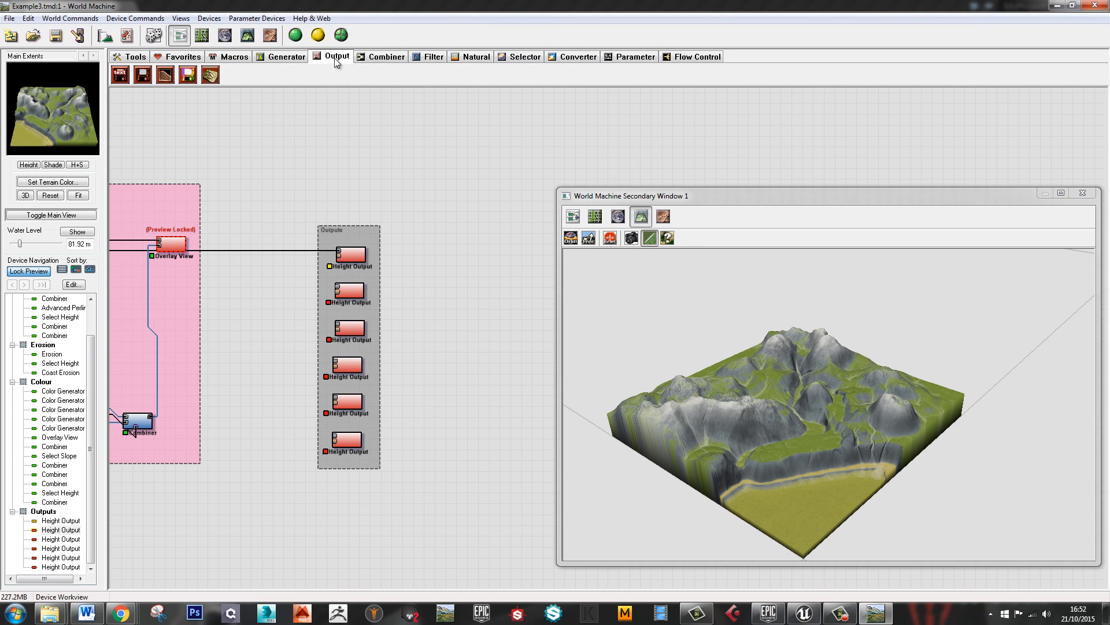
left_click(298, 60)
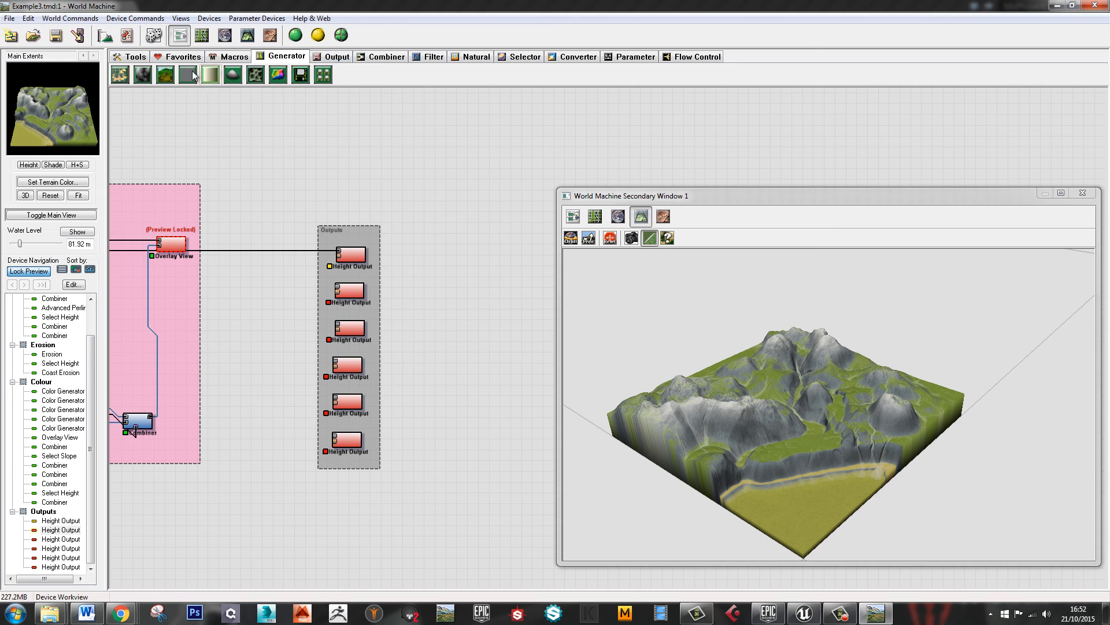
left_click_drag(187, 74, 349, 295)
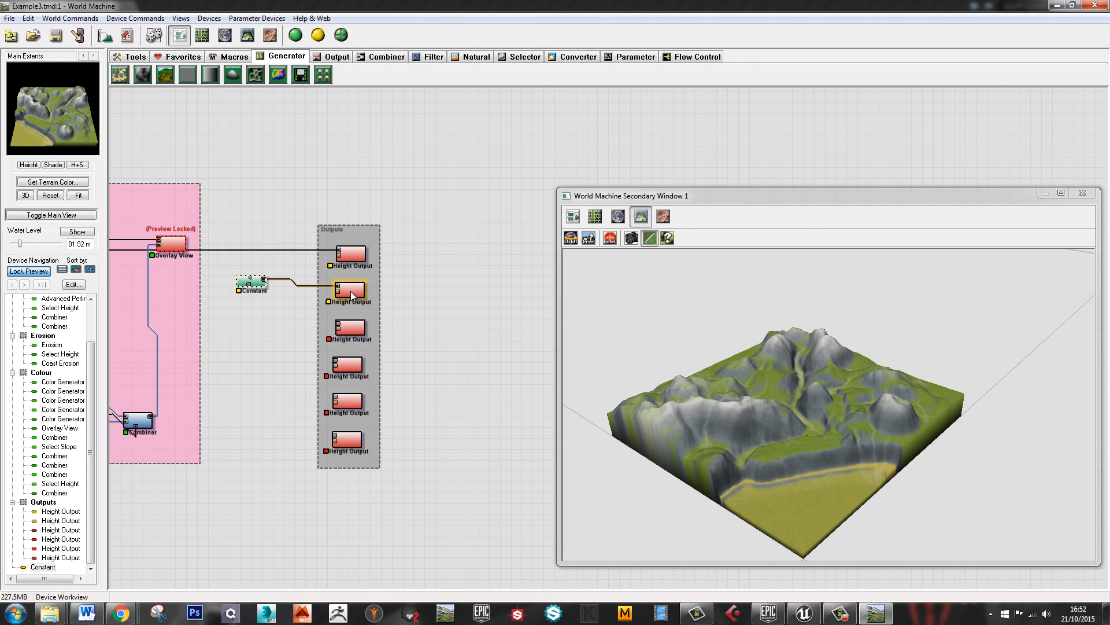
Raise the Constant generator's height to its maximum
double_click(255, 284)
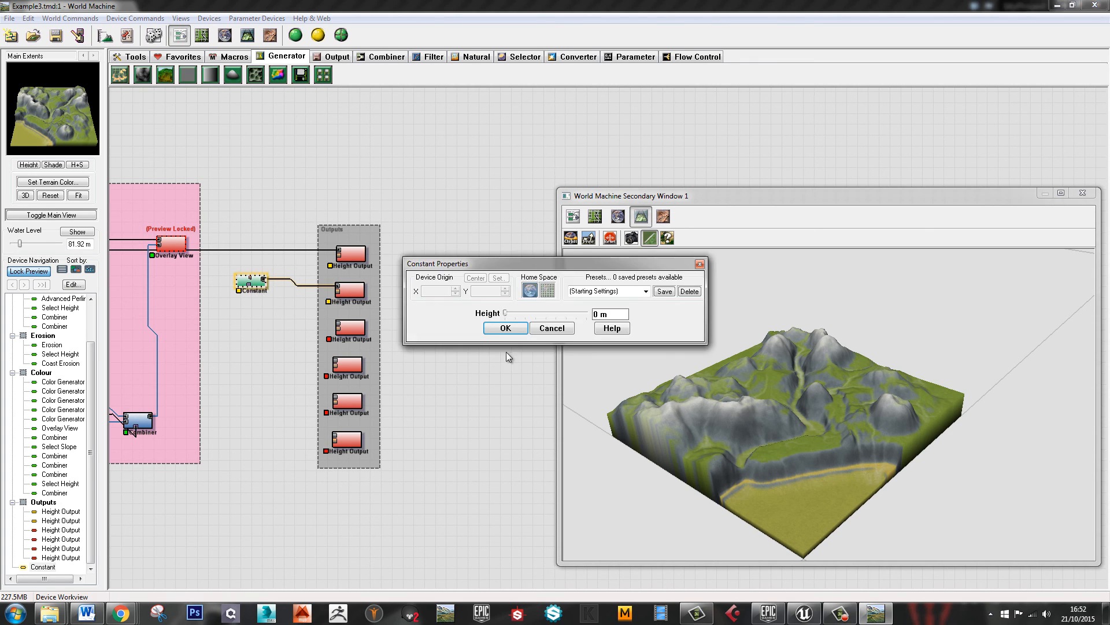
left_click_drag(505, 313, 656, 319)
left_click(506, 328)
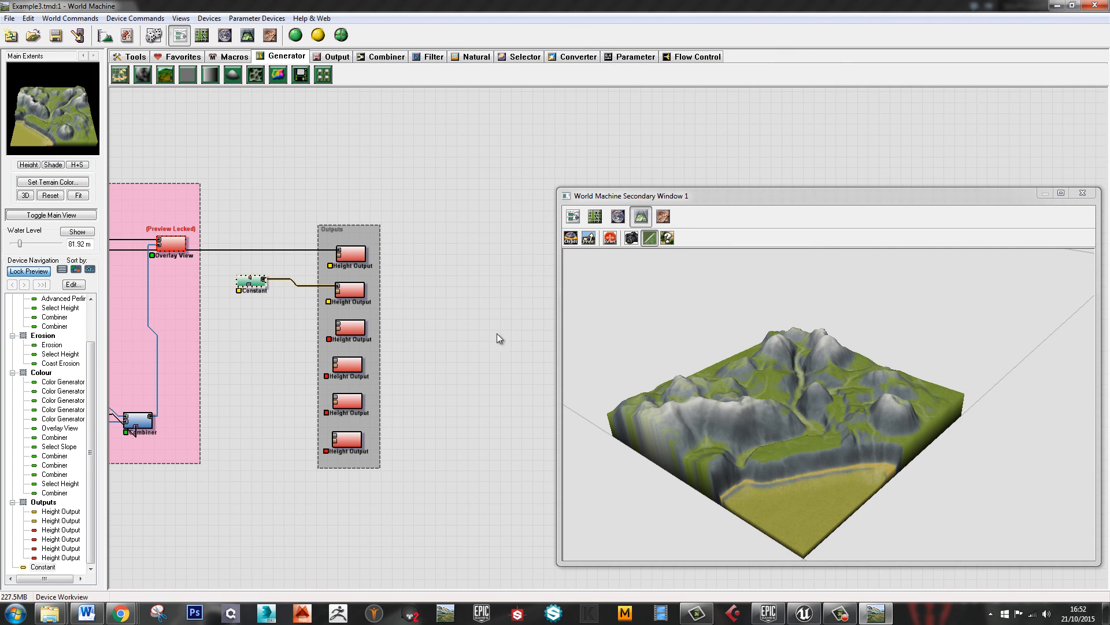
Check the Constant generator's connection to the second Height Output for the grass mask
left_click_drag(422, 321, 416, 314)
scroll(304, 238, "up", 2)
left_click(223, 220)
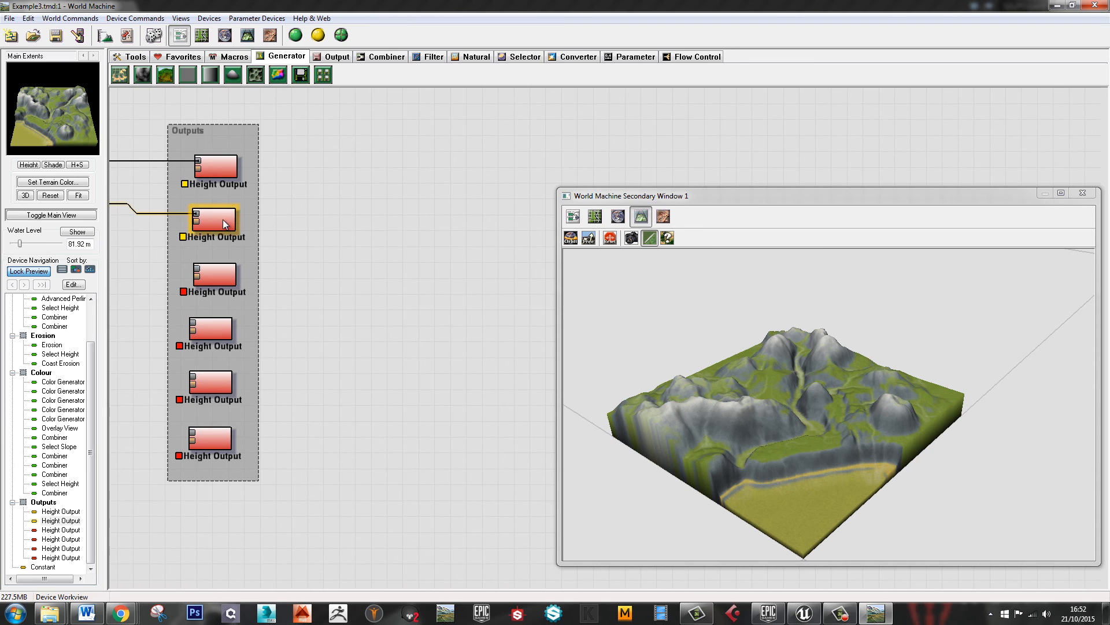
left_click_drag(305, 303, 439, 304)
left_click_drag(223, 204, 229, 209)
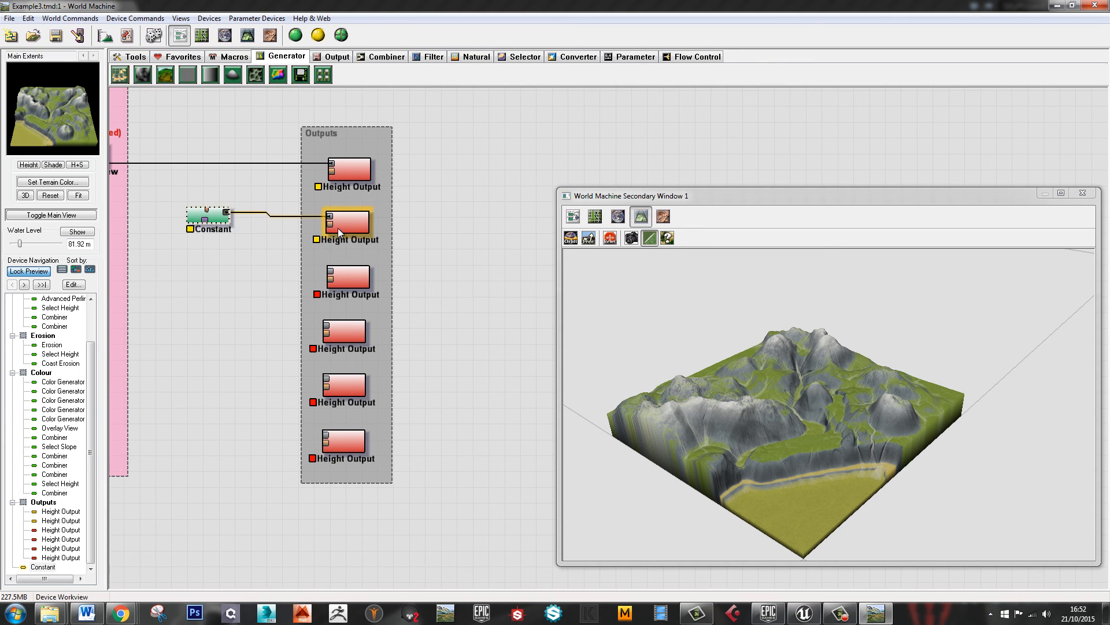
left_click_drag(214, 292, 457, 338)
scroll(456, 338, "down", 1)
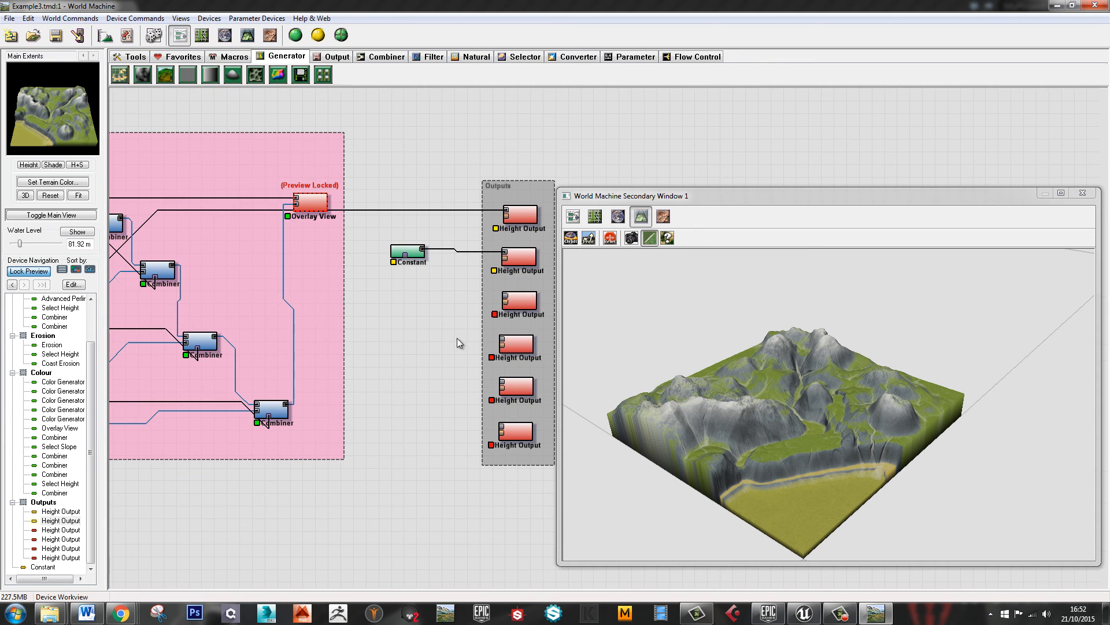
Move the secondary preview window out of the way and connect Coast Erosion's beach mask to the third Height Output
left_click(519, 303)
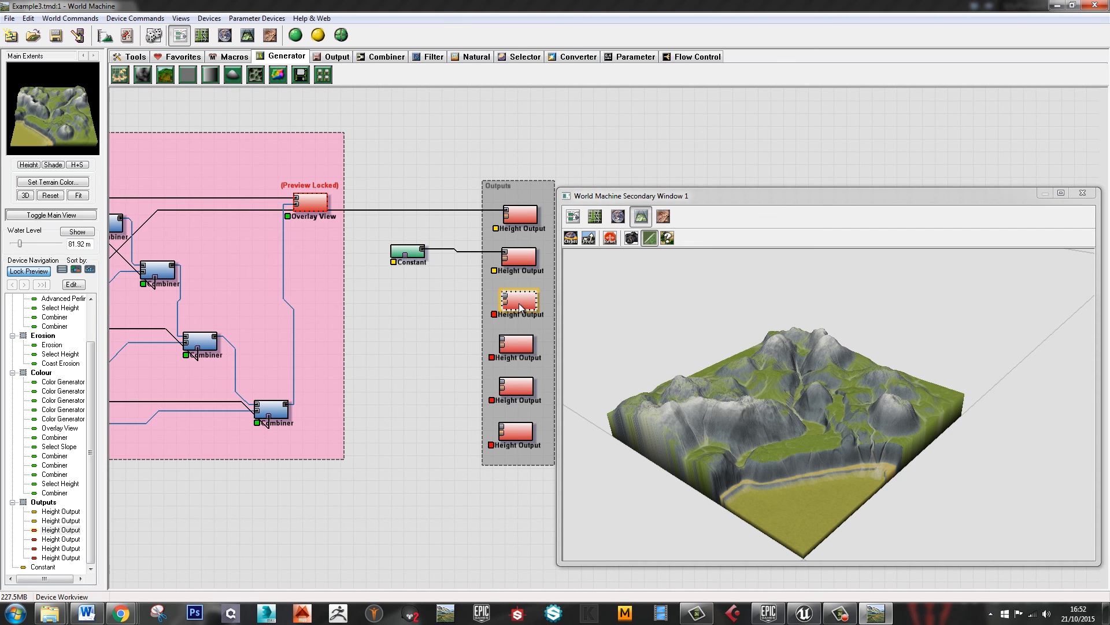
left_click_drag(359, 331, 440, 323)
scroll(440, 324, "down", 1)
middle_click_drag(326, 290, 441, 282)
scroll(182, 277, "up", 2)
middle_click_drag(182, 277, 349, 325)
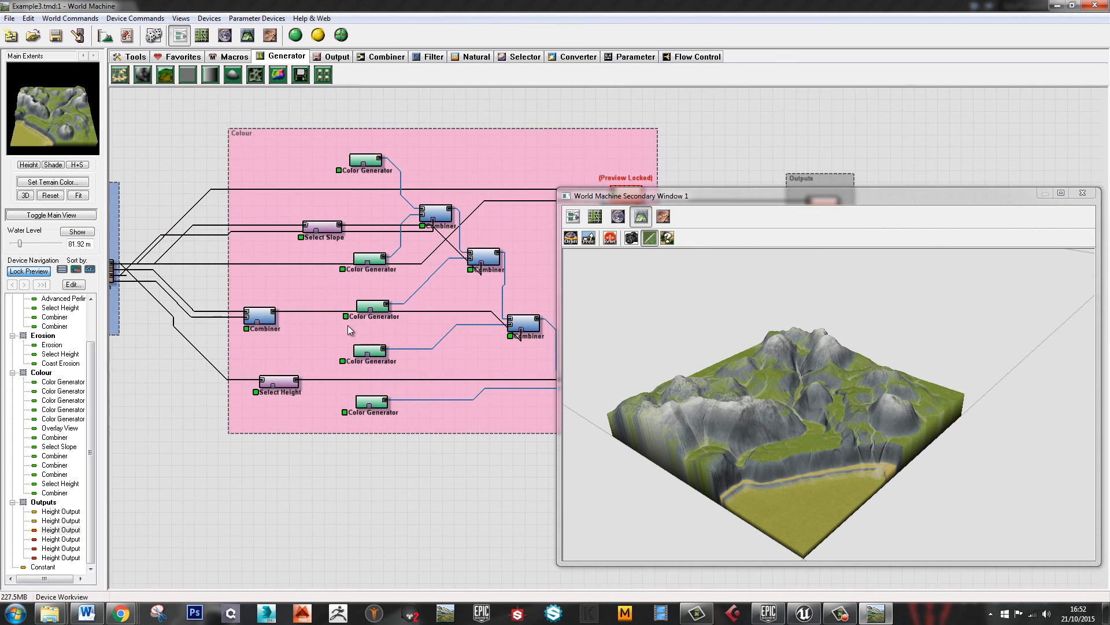
scroll(348, 325, "down", 1)
left_click_drag(750, 194, 1109, 243)
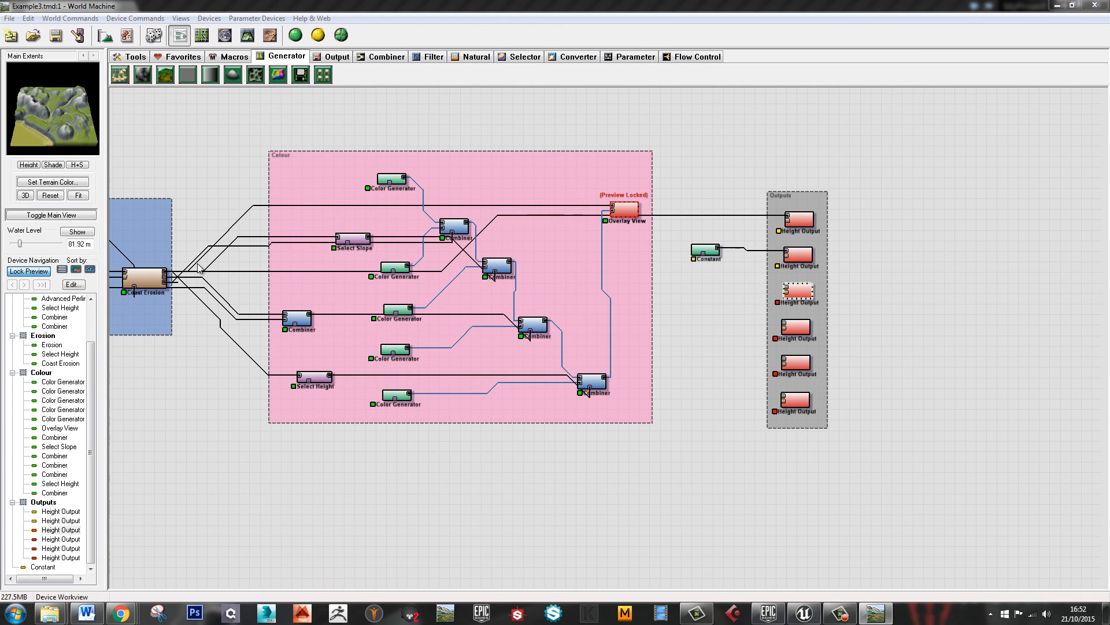
left_click_drag(166, 284, 788, 289)
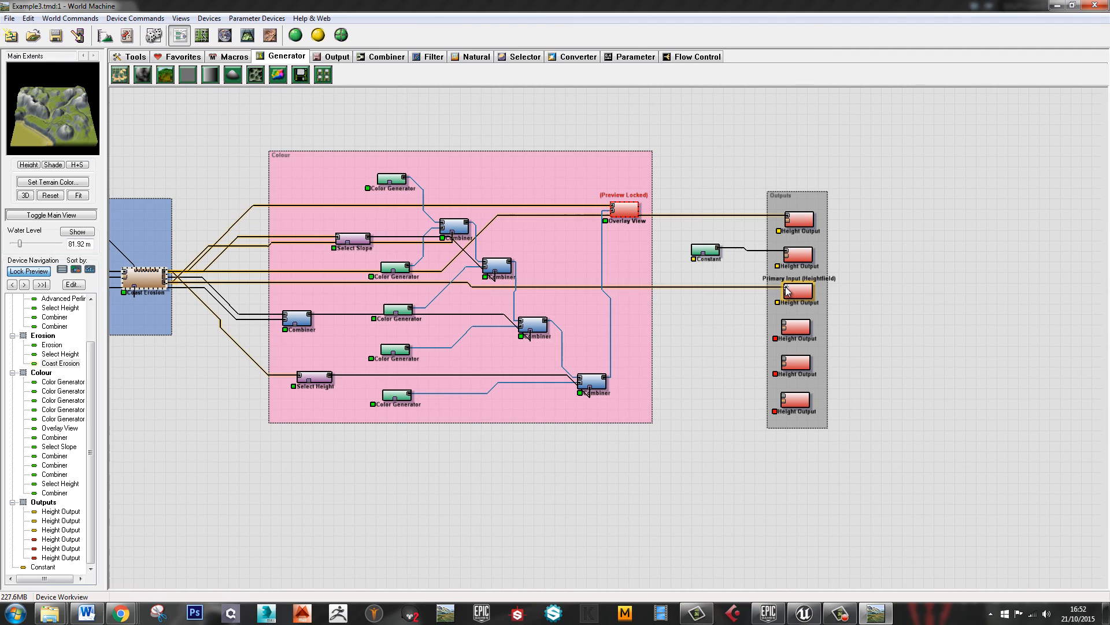
Connect the Select Slope device to the fourth Height Output and check the fifth Height Output's file settings
left_click(799, 329)
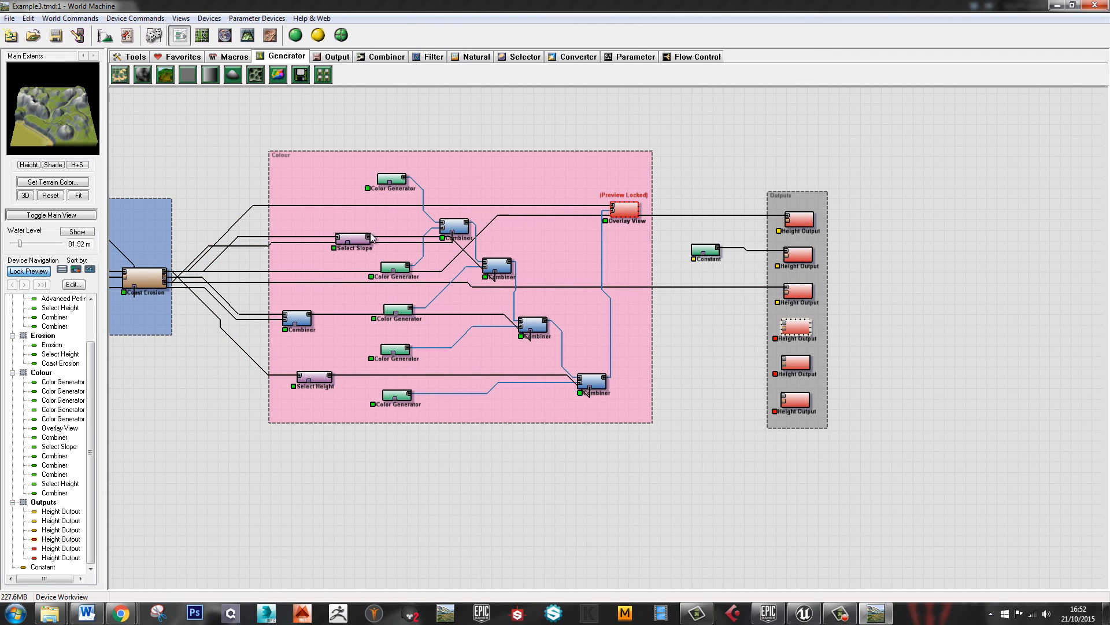
left_click_drag(371, 237, 785, 325)
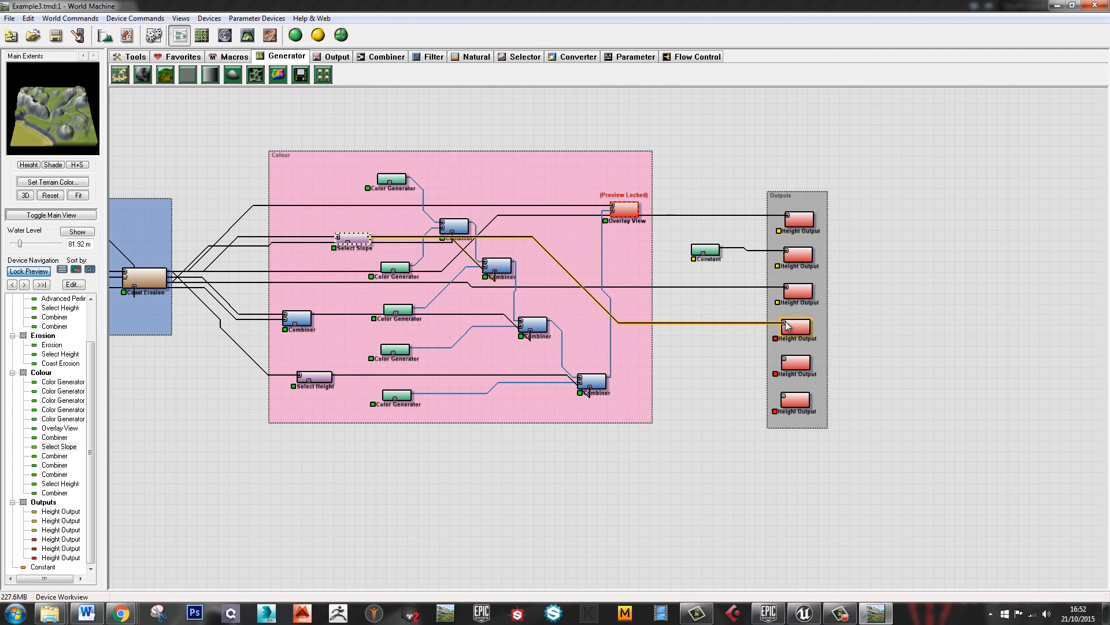
left_click(797, 366)
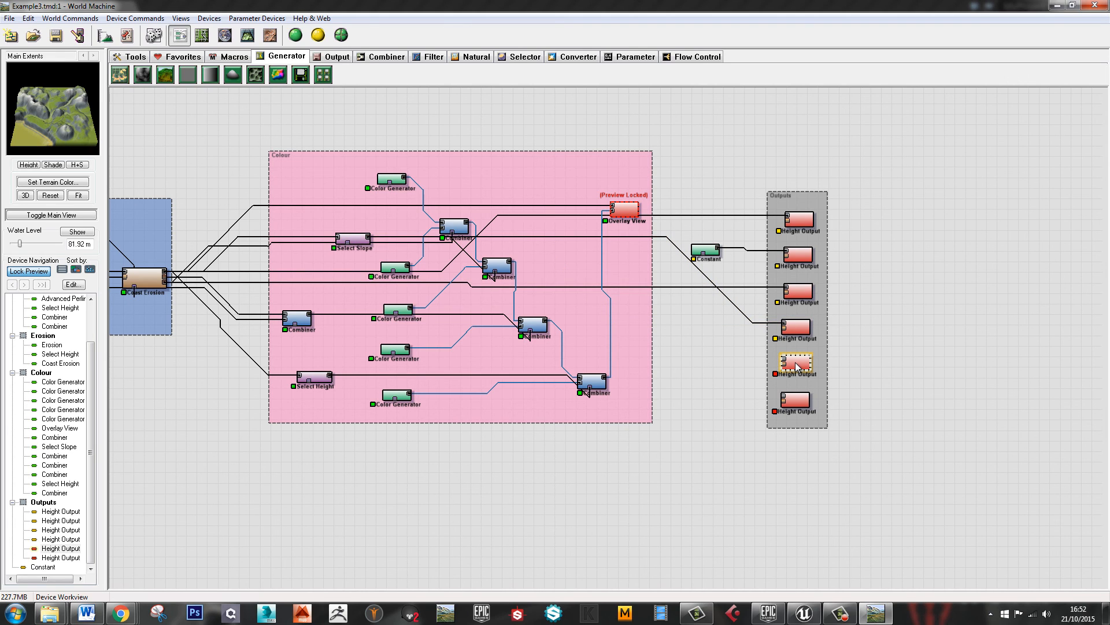
double_click(797, 366)
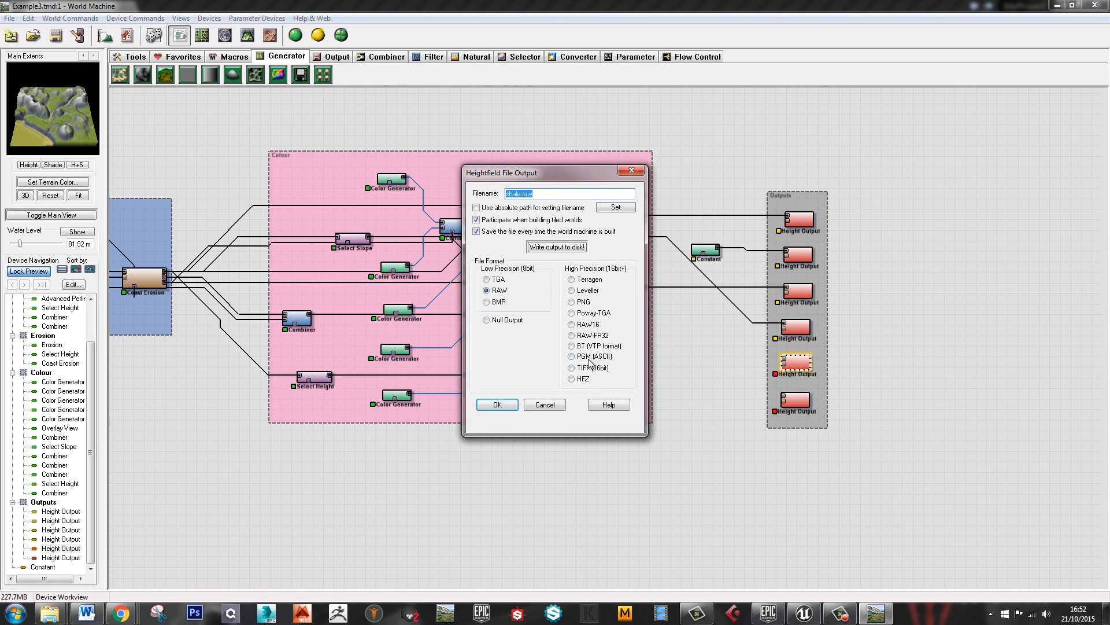
left_click(451, 412)
Connect the Combiner that merges the erosion masks to the fifth Height Output for the shale mask
middle_click_drag(279, 408, 462, 388)
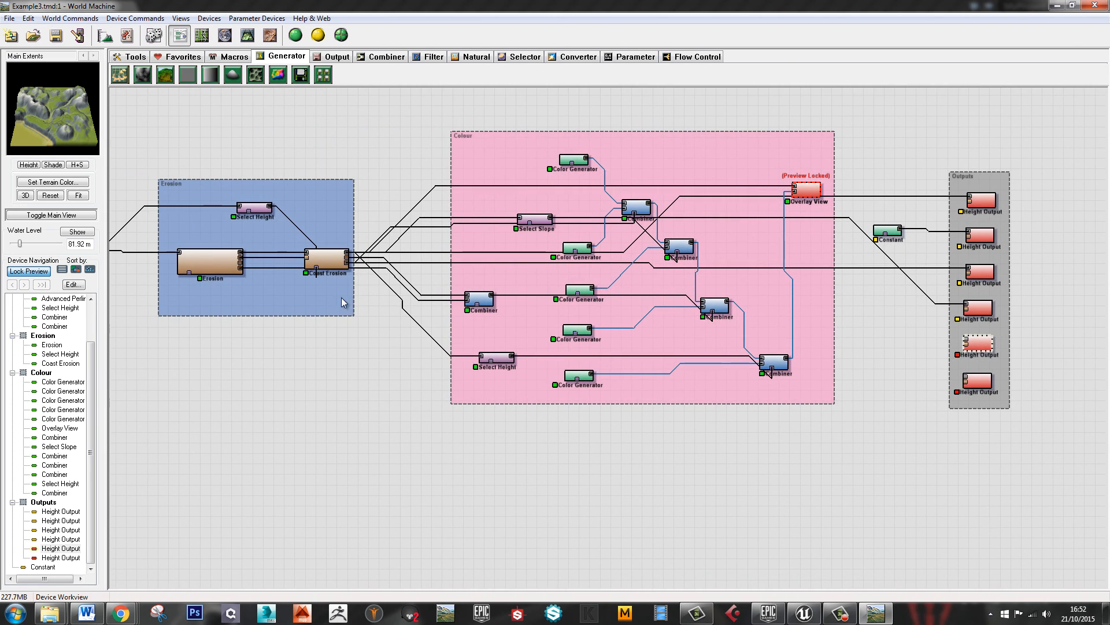
left_click(209, 267)
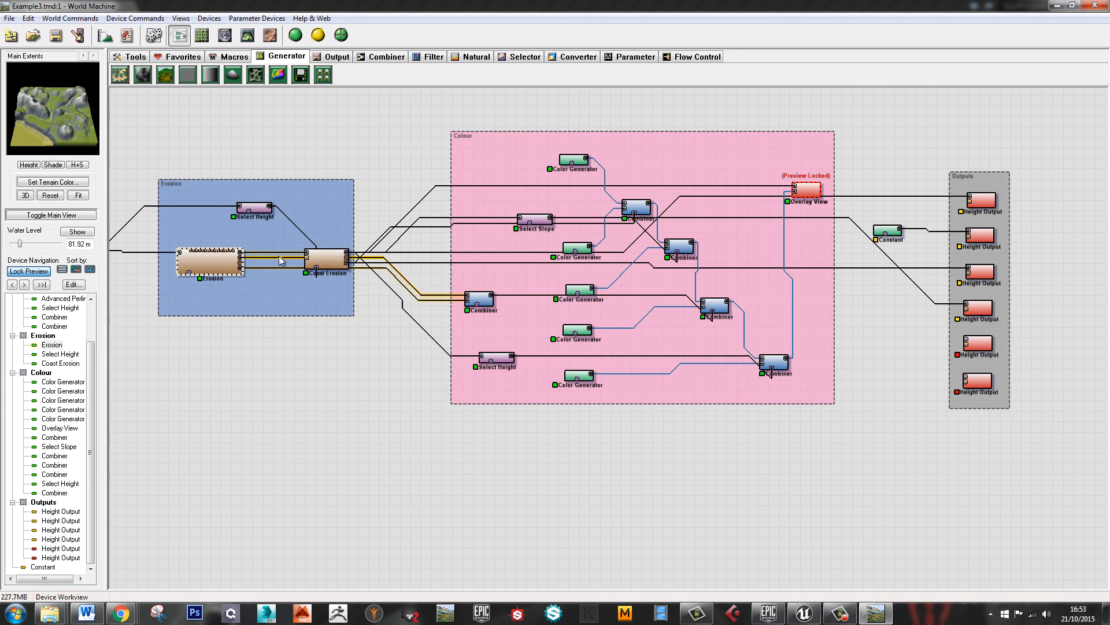
left_click(480, 299)
left_click_drag(692, 308, 966, 340)
Connect the Select Height device in the Colour group to the sixth Height Output for the snow mask
left_click(979, 379)
middle_click_drag(917, 420, 630, 425)
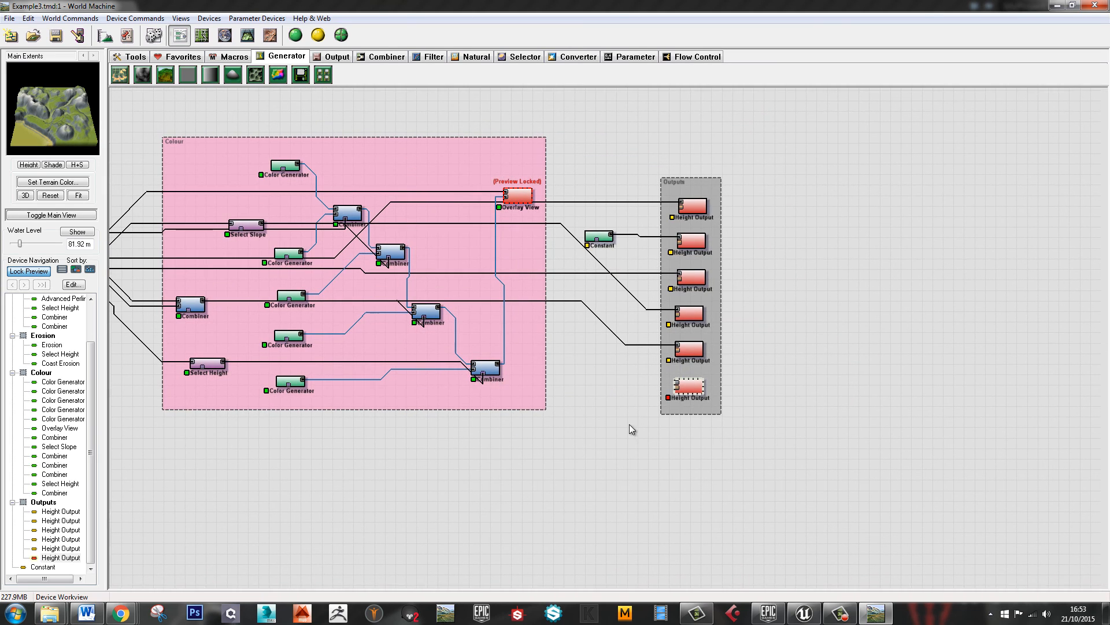
left_click_drag(223, 363, 679, 384)
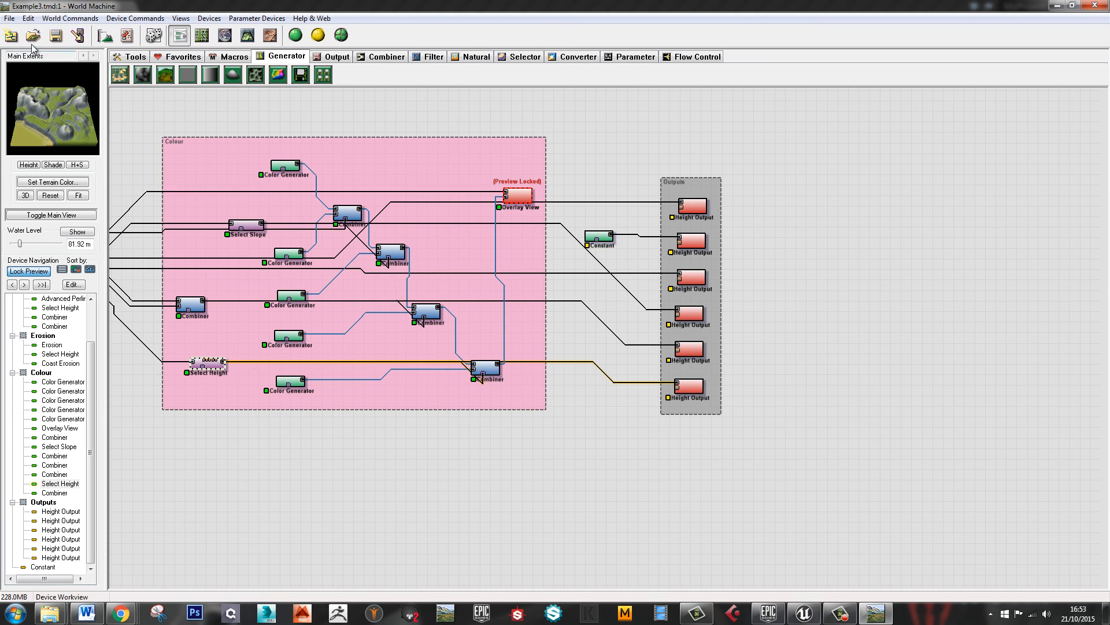
Build the world to export all the outputs, and review the exported files in the Example3 folder in Windows Explorer
left_click(296, 35)
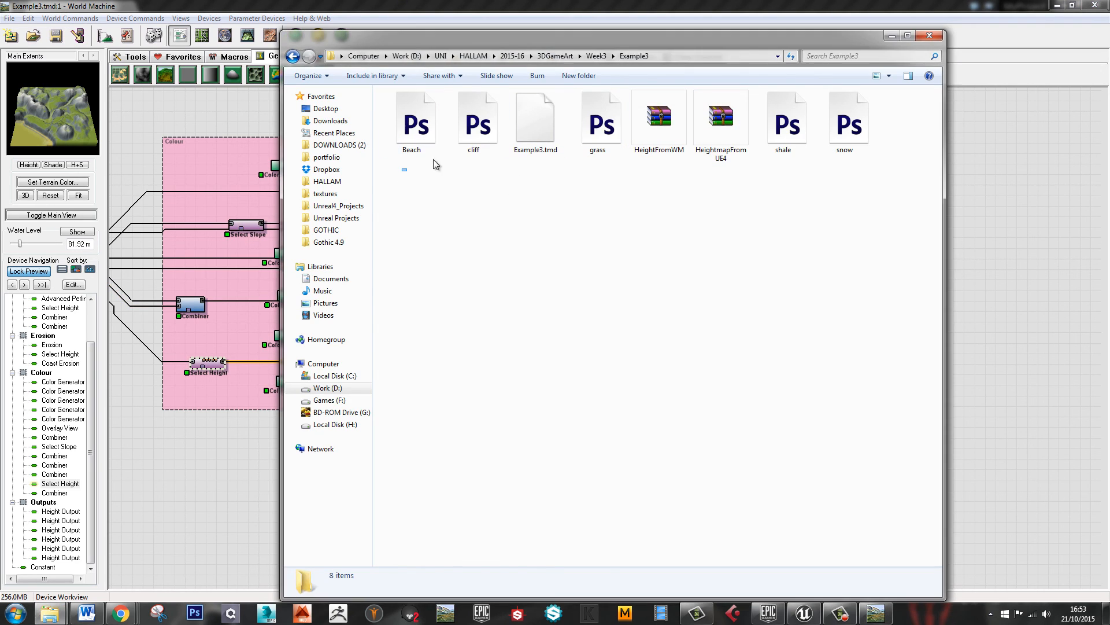
left_click_drag(393, 164, 876, 93)
left_click(797, 268)
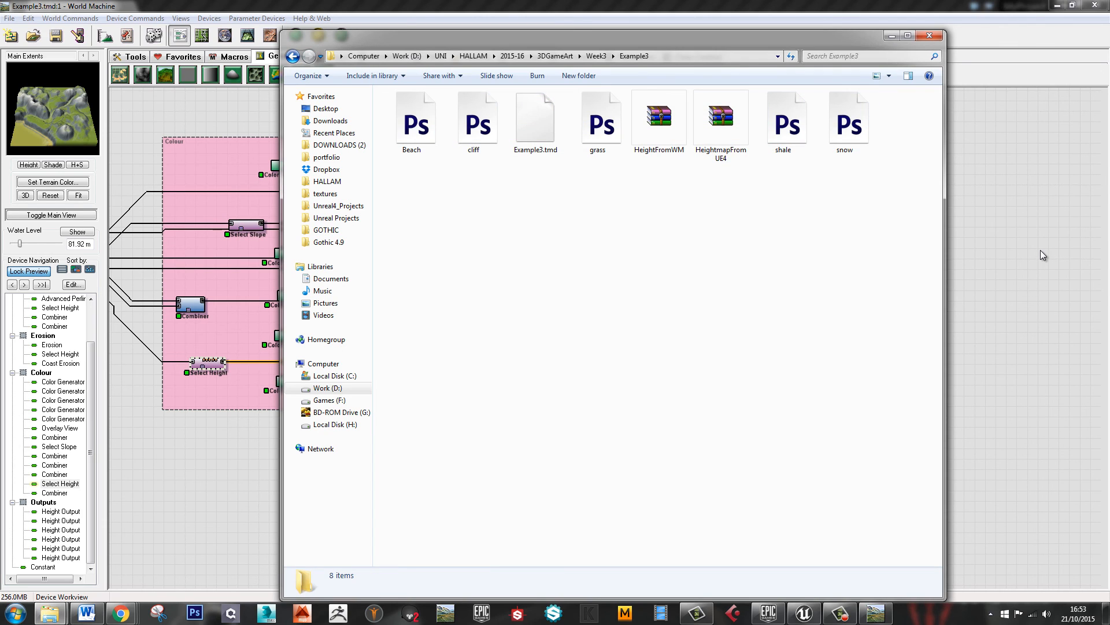